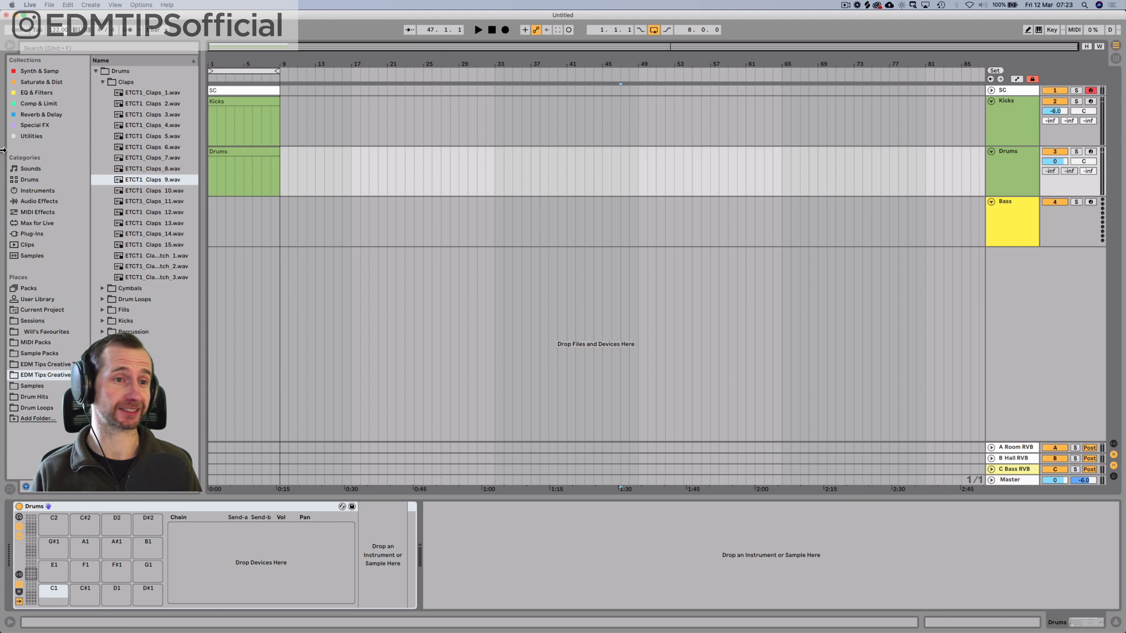
# Step: Save the Live set as "Road 16" in the Sessions folder
pyautogui.press('super+s')
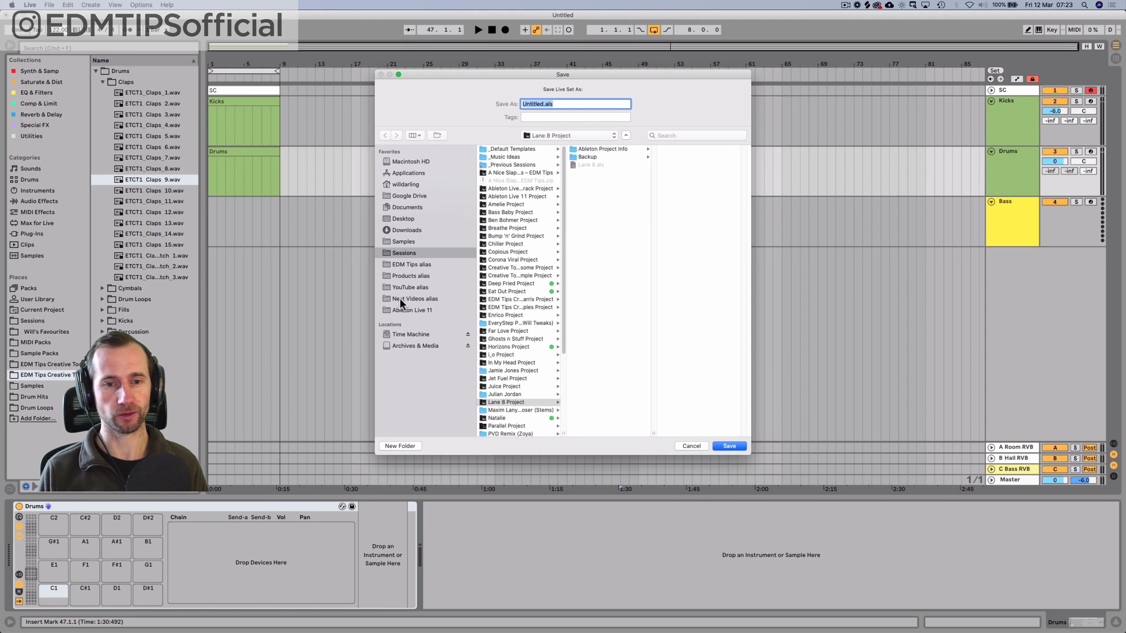
pyautogui.click(407, 263)
pyautogui.click(404, 253)
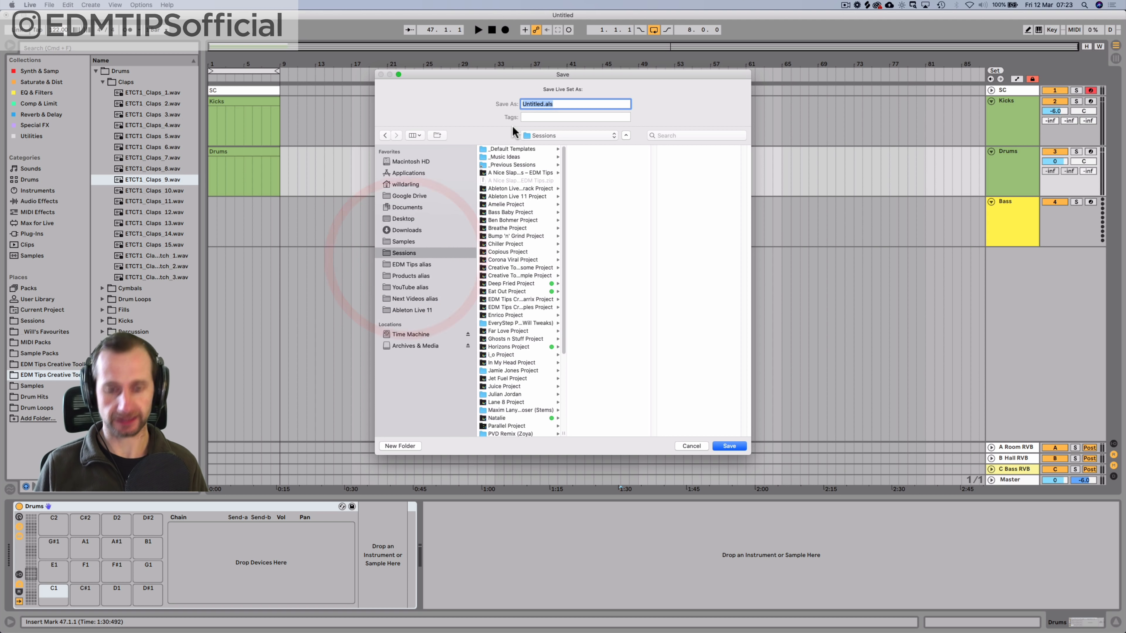
pyautogui.write('Road 16')
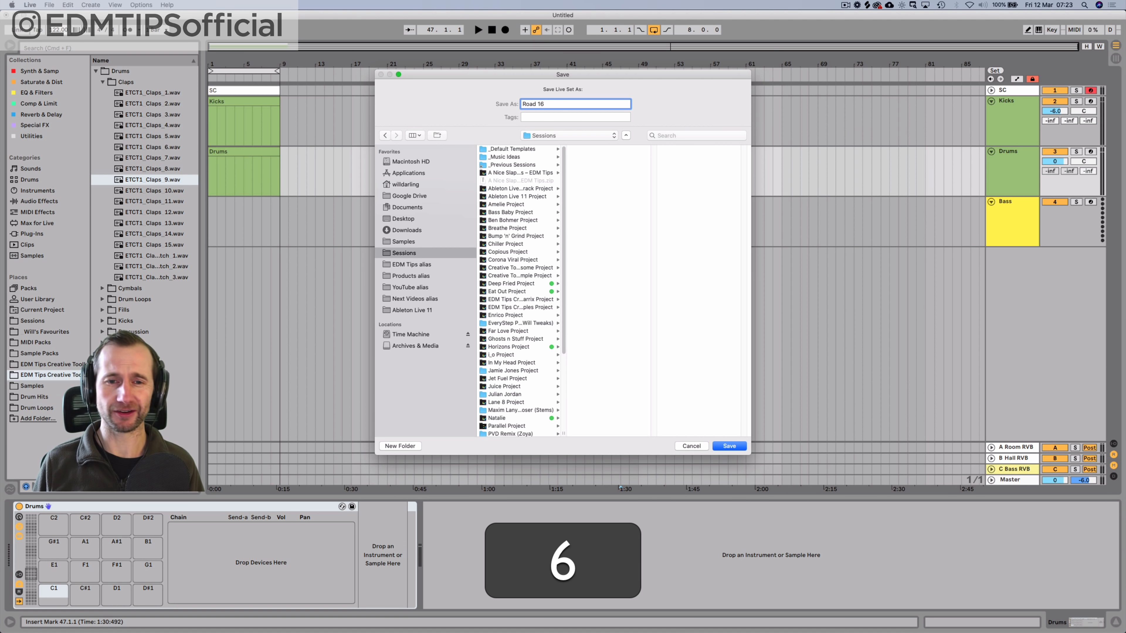
pyautogui.press('Return')
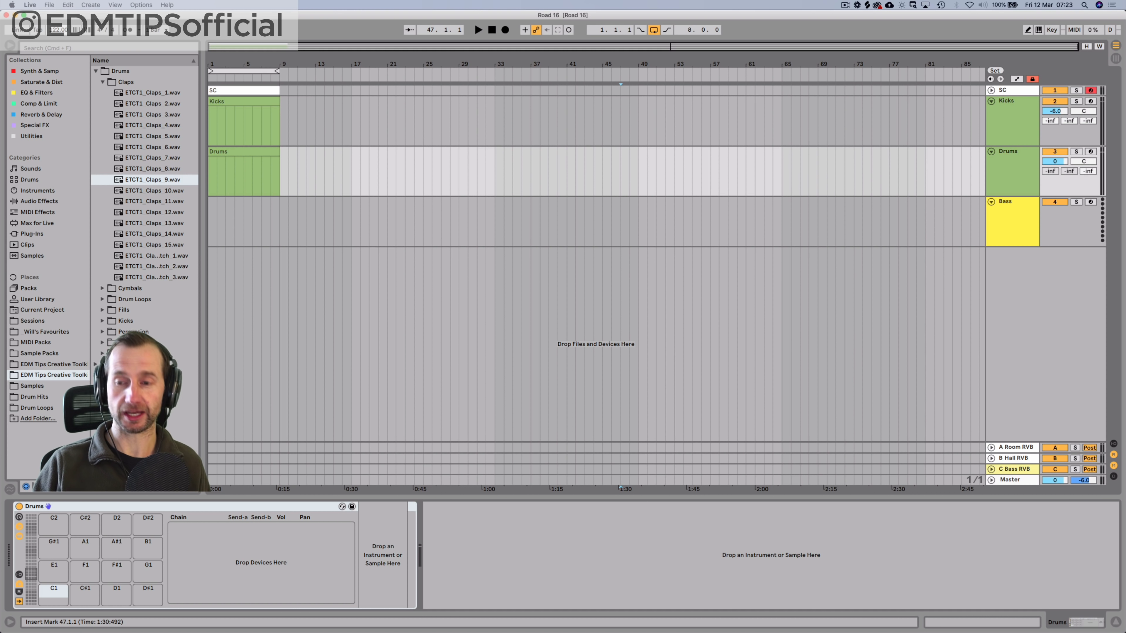
# Step: Add a MIDI track below Bass and load the Grand Piano Equal Solo instrument onto it
pyautogui.click(1012, 222)
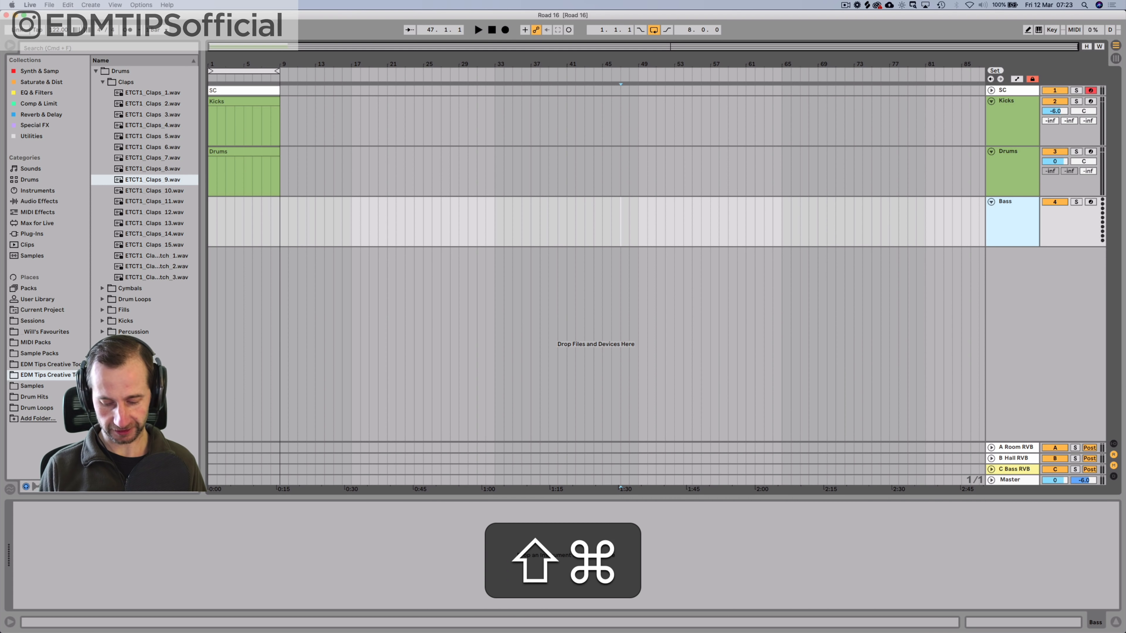
pyautogui.press('super+shift+t')
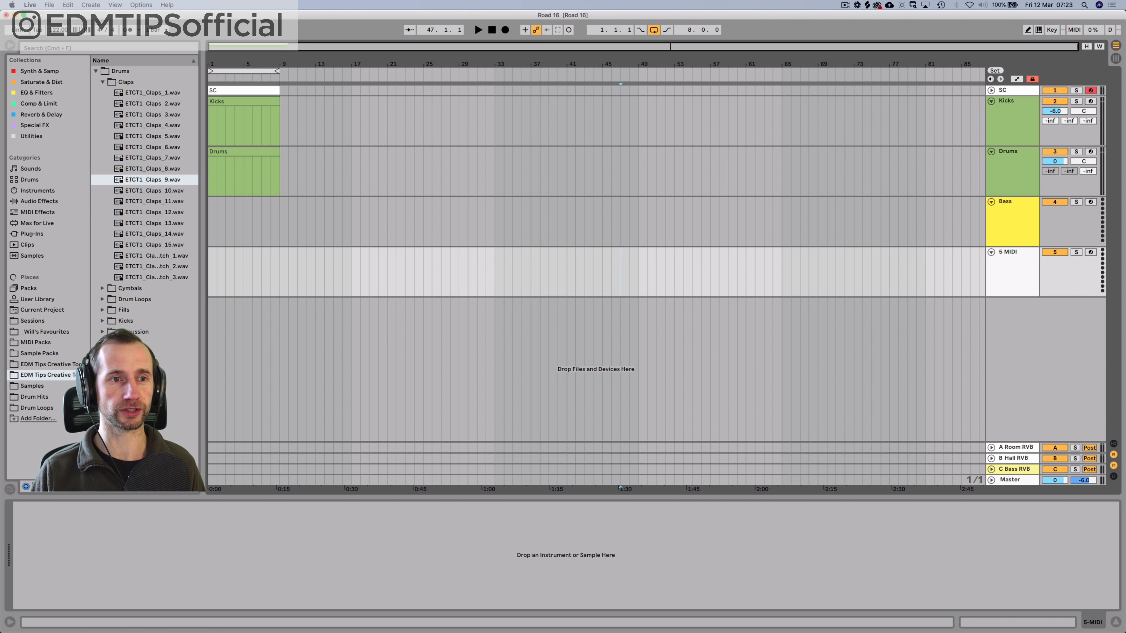
pyautogui.click(96, 71)
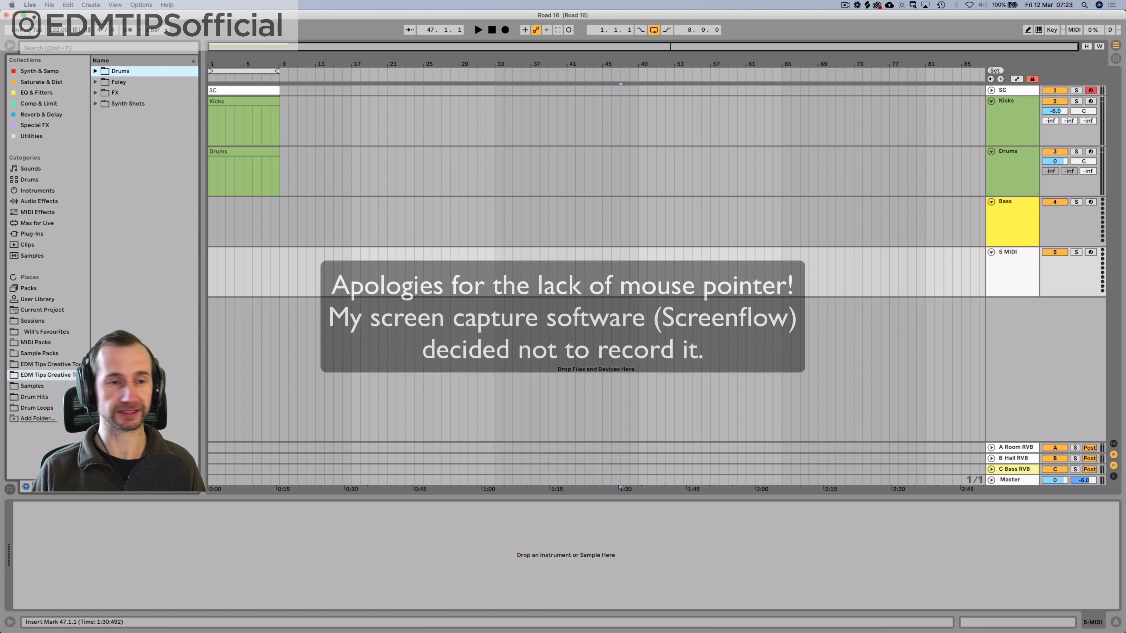
pyautogui.click(39, 71)
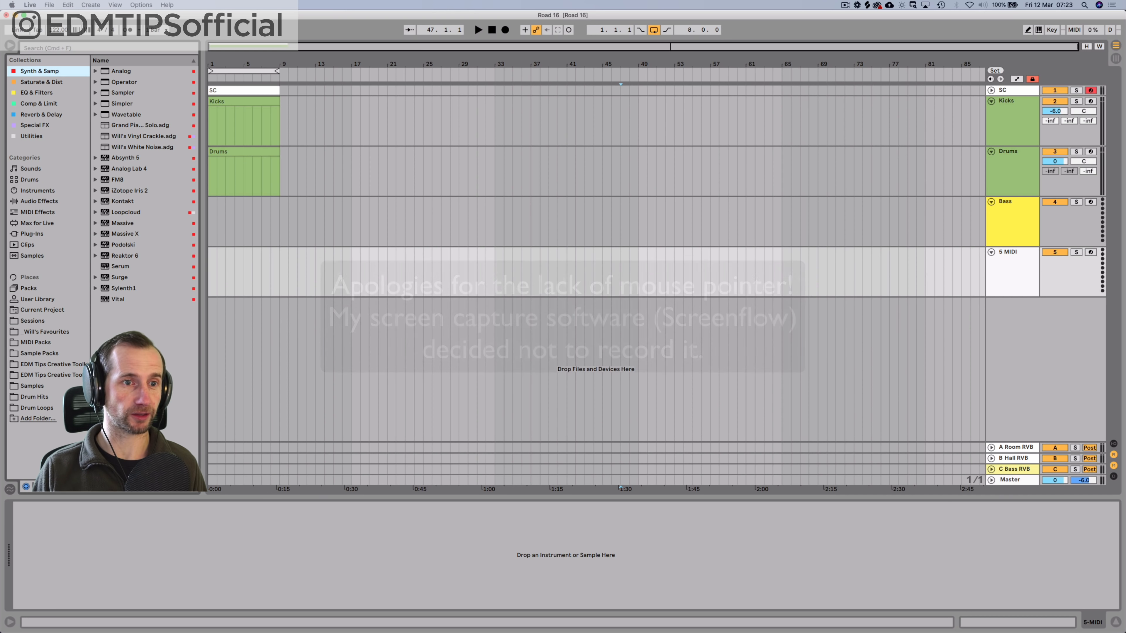
pyautogui.click(141, 125)
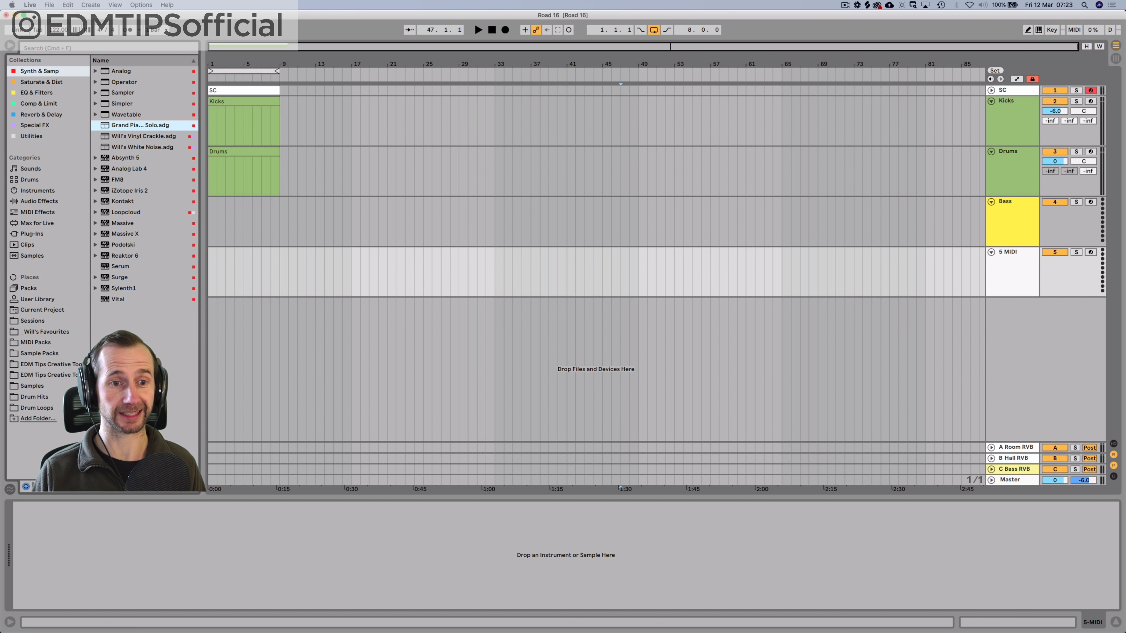
pyautogui.press('Return')
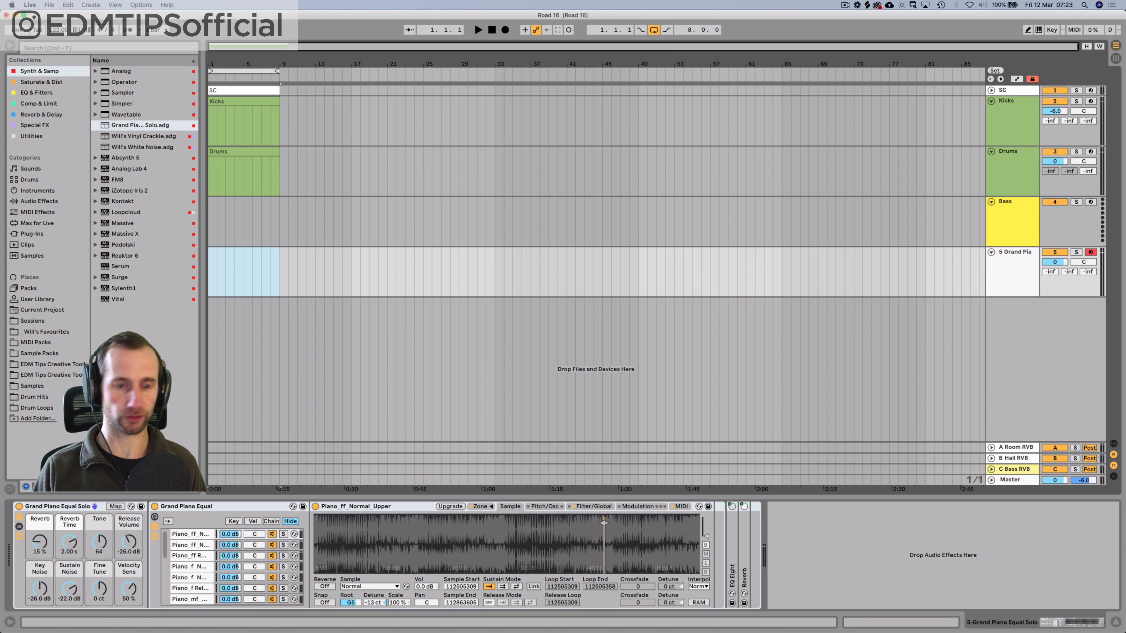
# Step: Create an eight-bar MIDI clip on the piano track and enter G# minor scale notes from G#2 to G#3 at its start
pyautogui.press('shift+super+m')
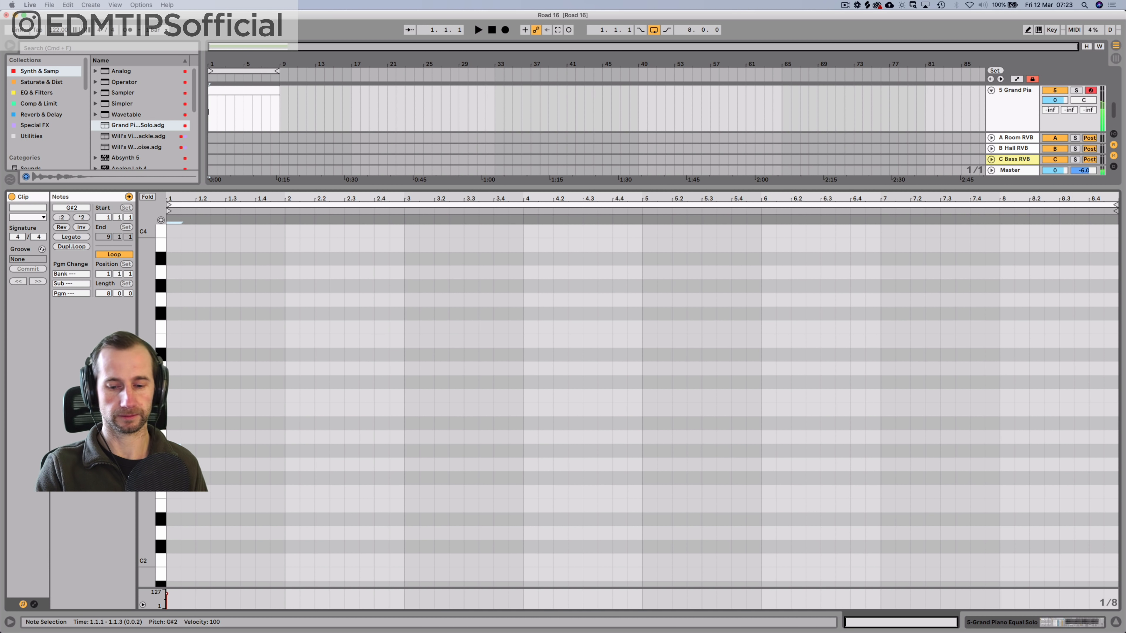
pyautogui.press('Up')
pyautogui.press('Up')
pyautogui.press('Up')
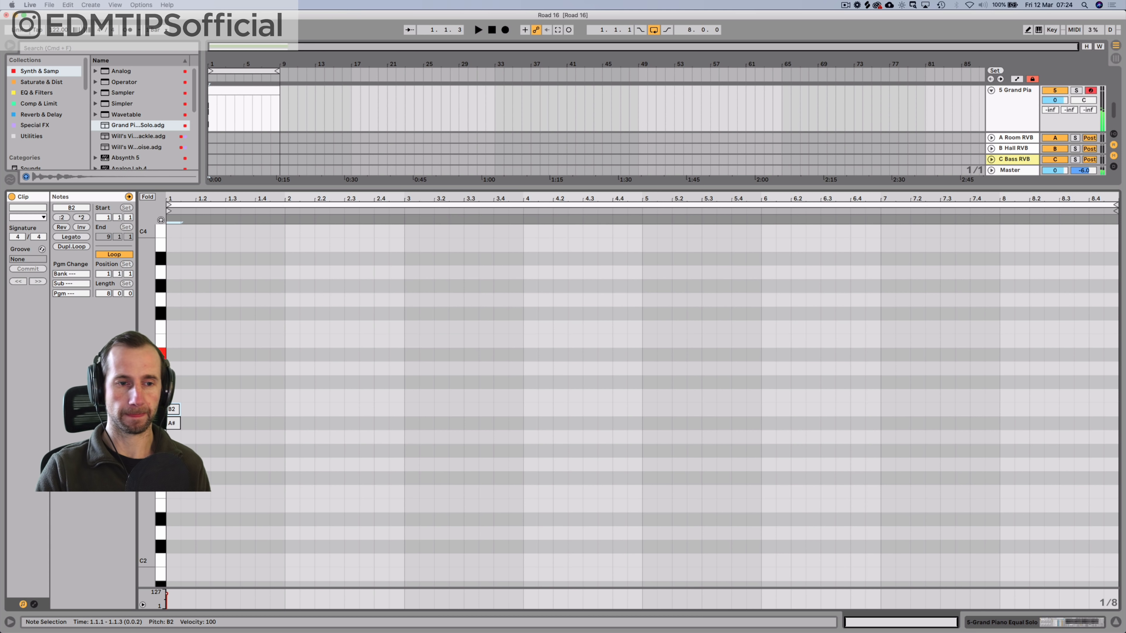
pyautogui.press('Up')
pyautogui.press('Up')
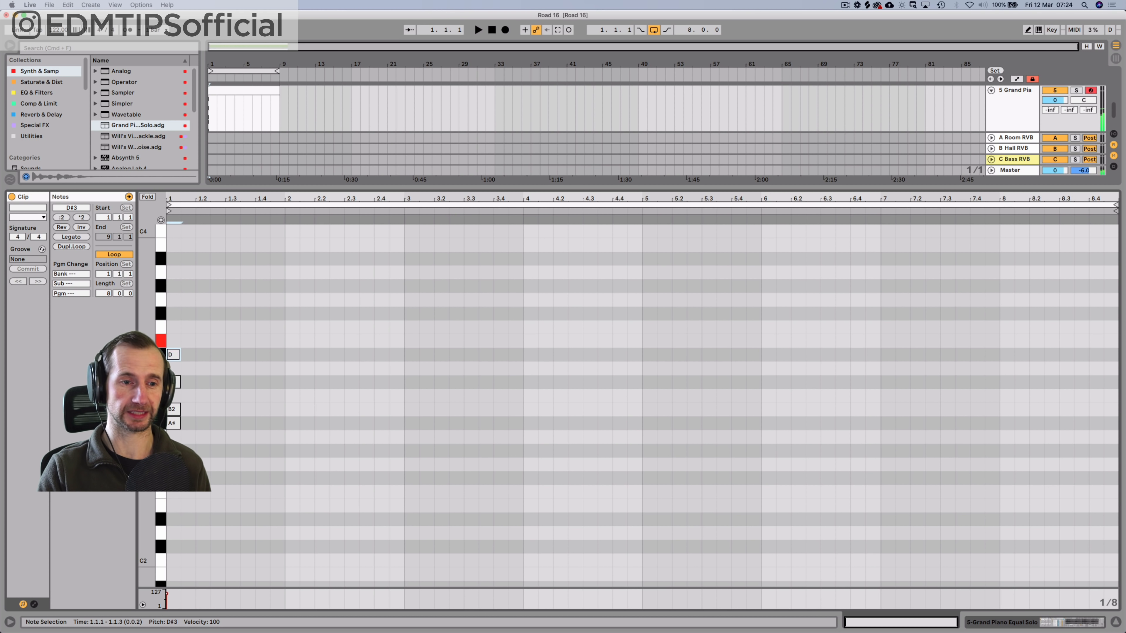
pyautogui.press('Up')
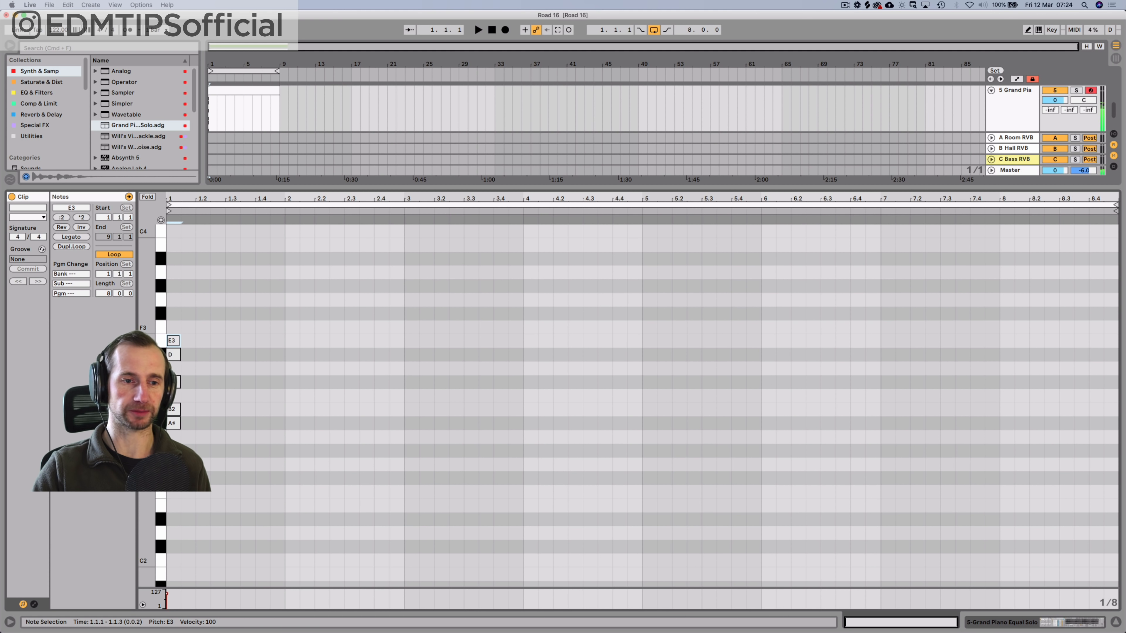
pyautogui.press('Up')
pyautogui.press('Up')
pyautogui.press('Up')
pyautogui.press('Up')
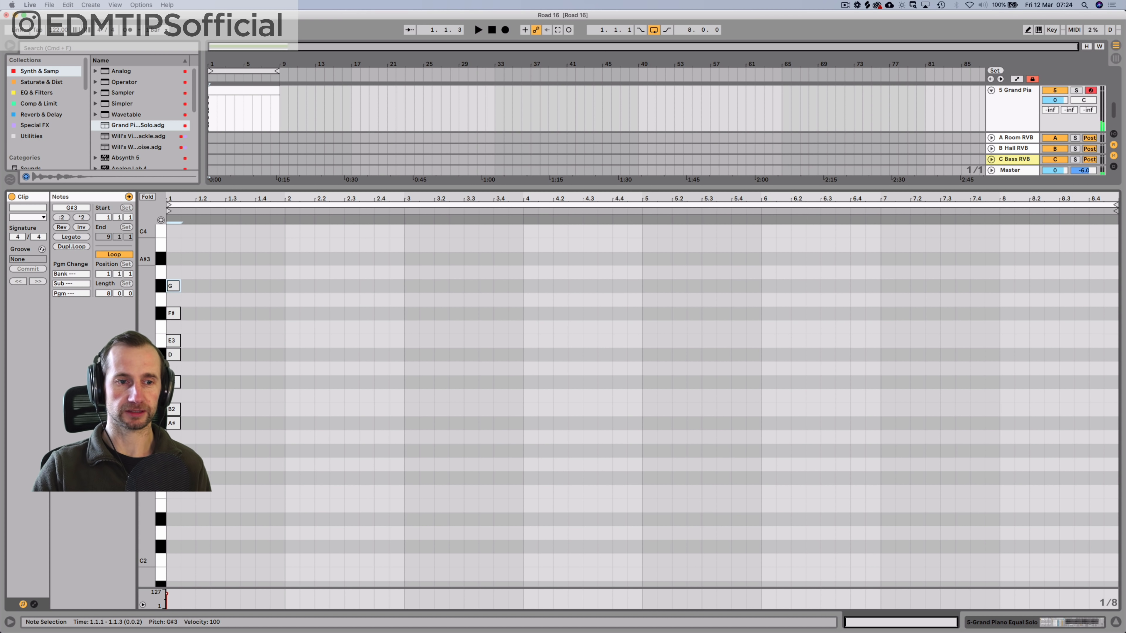
# Step: Copy the scale notes an octave up and down to span G#1 to G#4, and fold the piano roll to the used notes
pyautogui.moveTo(197, 261); pyautogui.dragTo(173, 454)
pyautogui.press('alt')
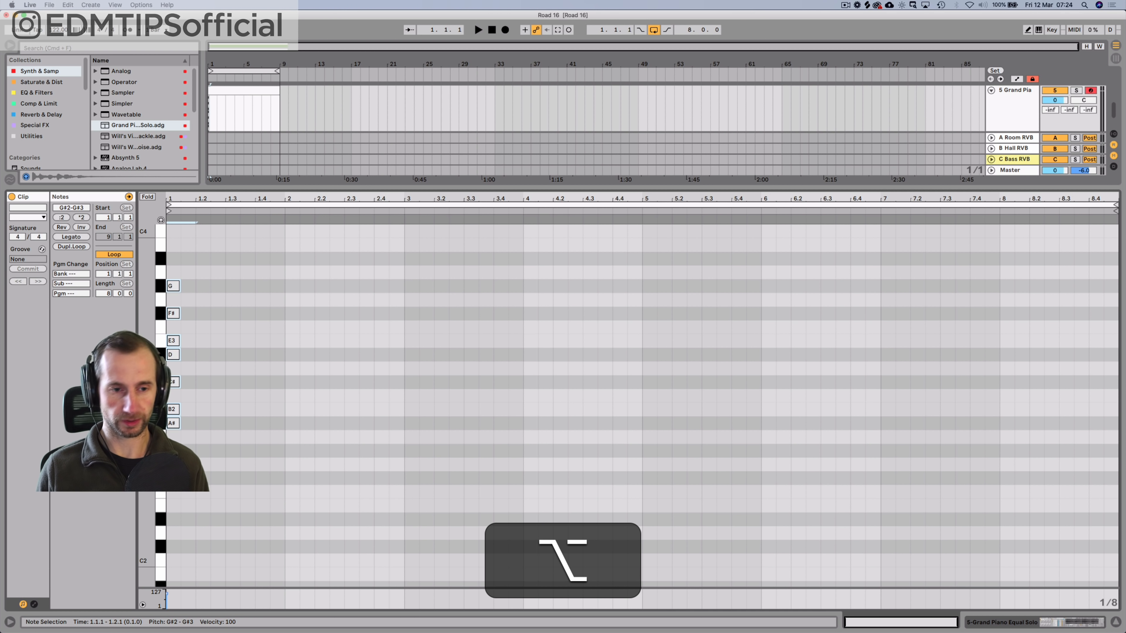
pyautogui.moveTo(173, 355); pyautogui.dragTo(174, 400)
pyautogui.press('f')
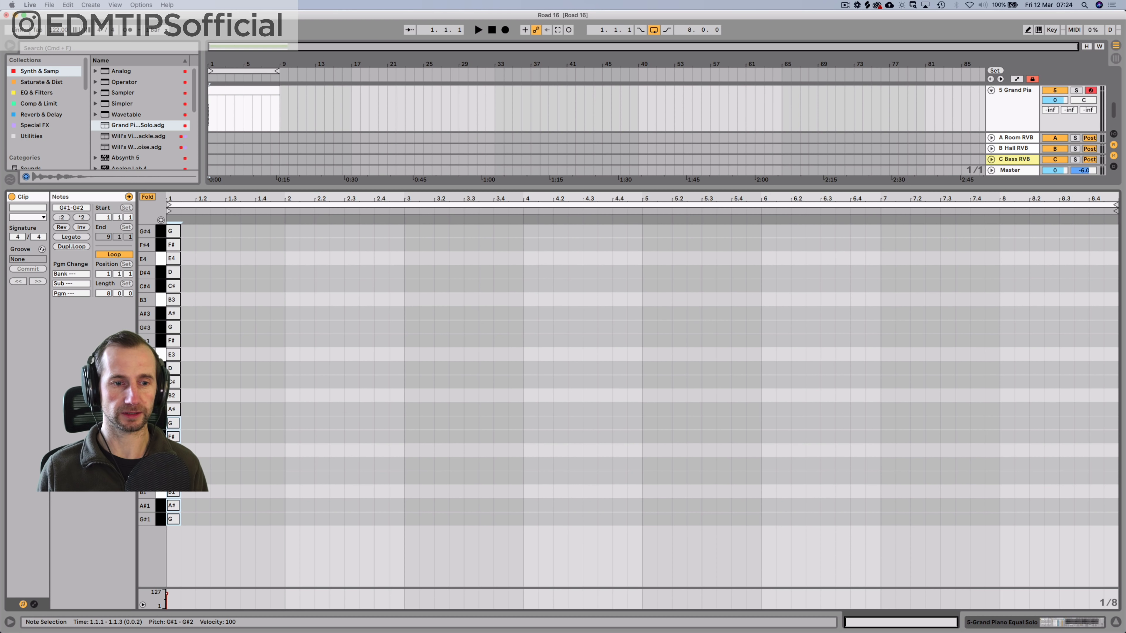
# Step: Select all the scale guide notes and move them one eighth note earlier, before the clip start
pyautogui.click(255, 222)
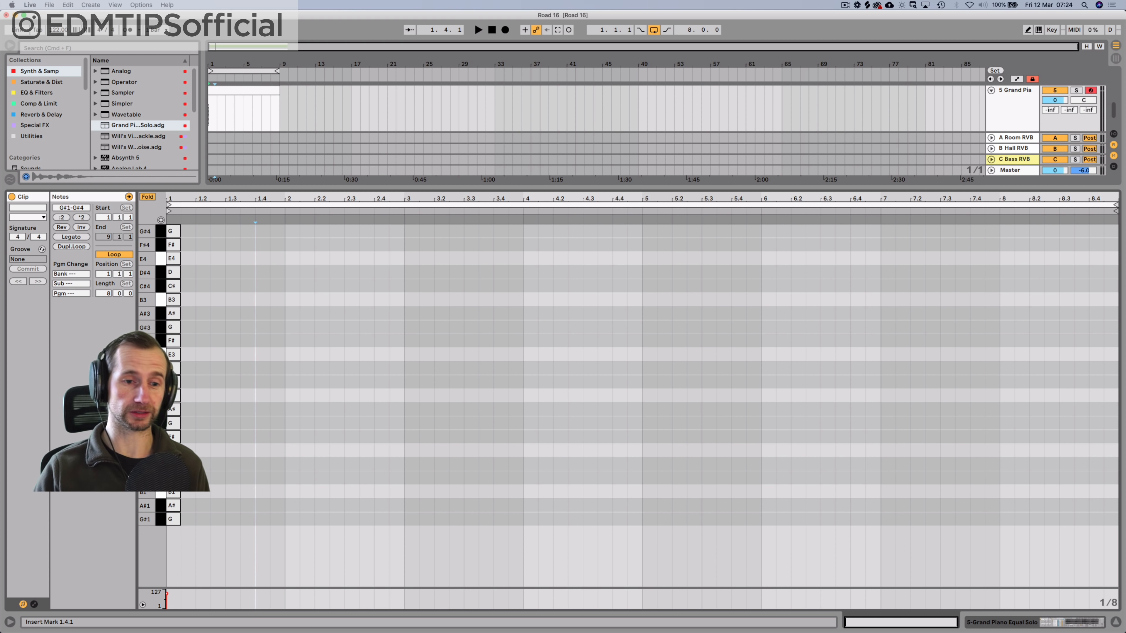
pyautogui.press('super+a')
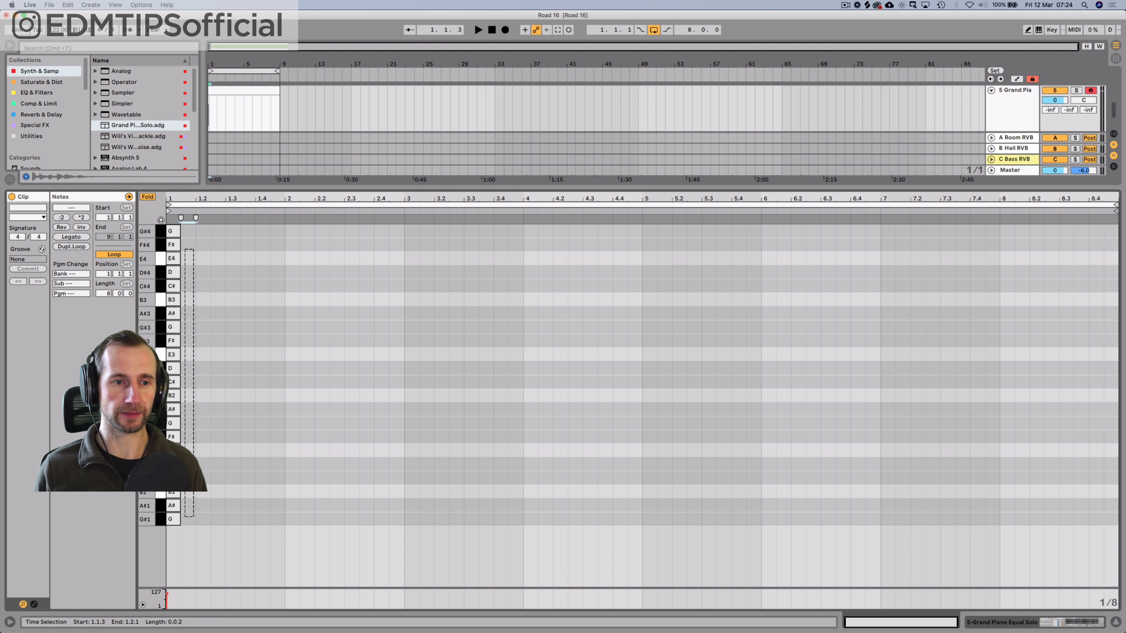
pyautogui.press('Escape')
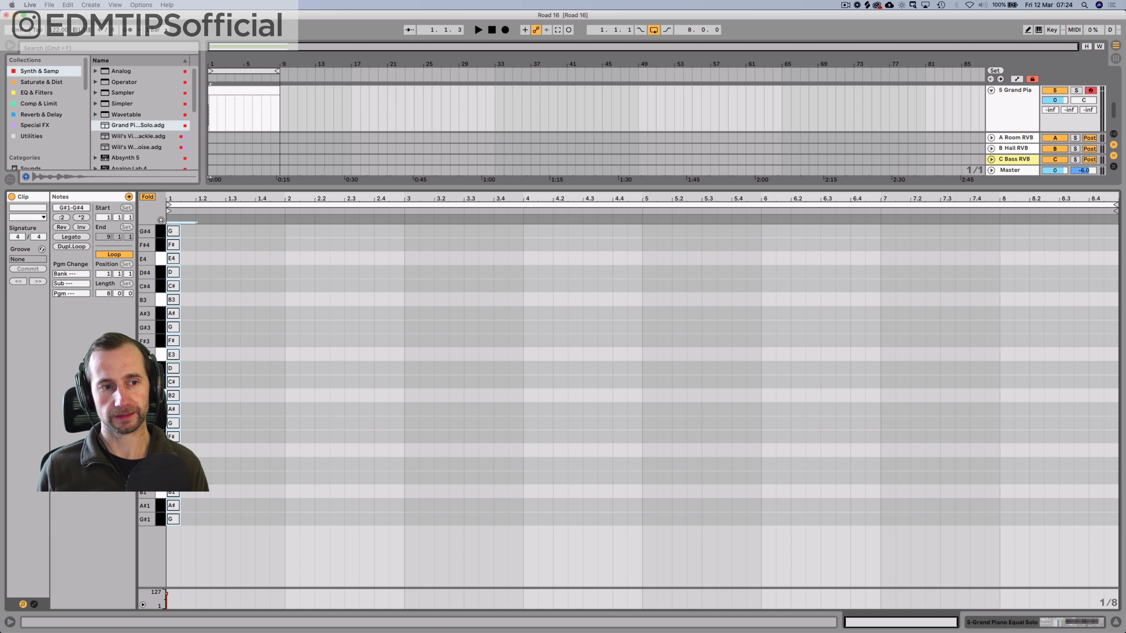
pyautogui.press('Left')
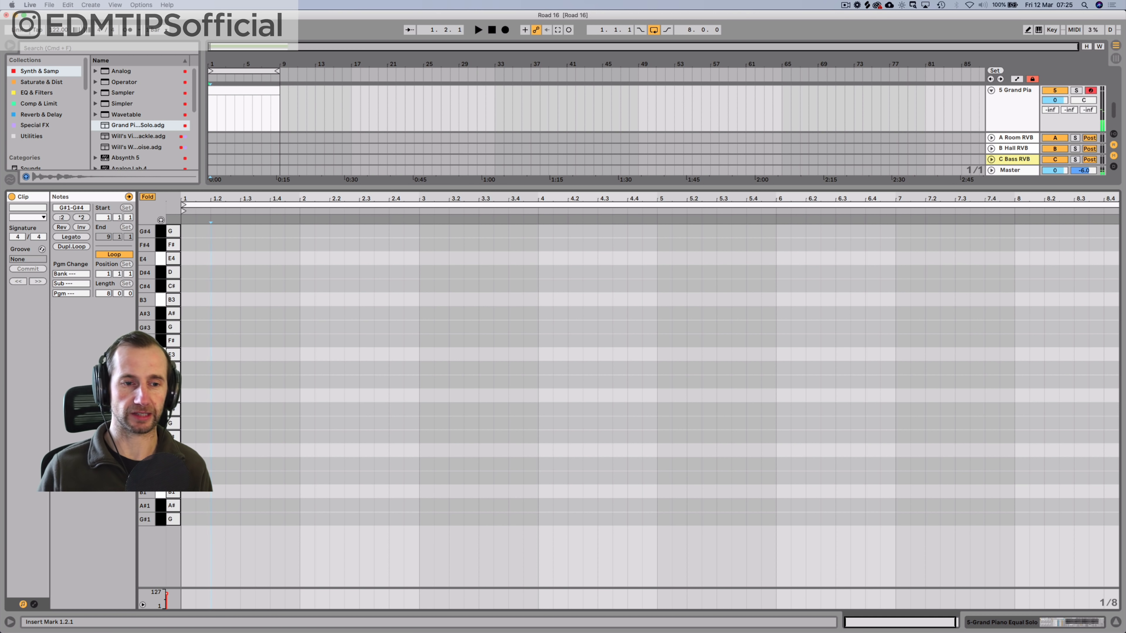
# Step: Add an eighth note at the start of bar 1 and audition scale pitches, settling on B2
pyautogui.doubleClick(187, 423)
pyautogui.press('Up')
pyautogui.press('Up')
pyautogui.press('Up')
pyautogui.press('Up')
pyautogui.press('Up')
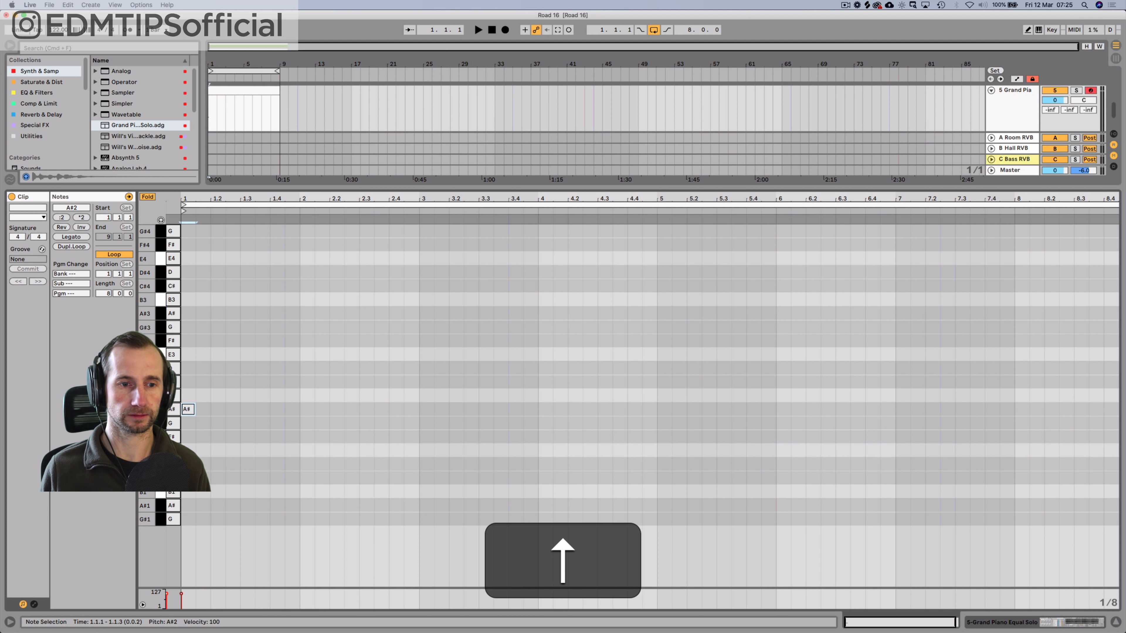
pyautogui.press('p')
pyautogui.press('Up')
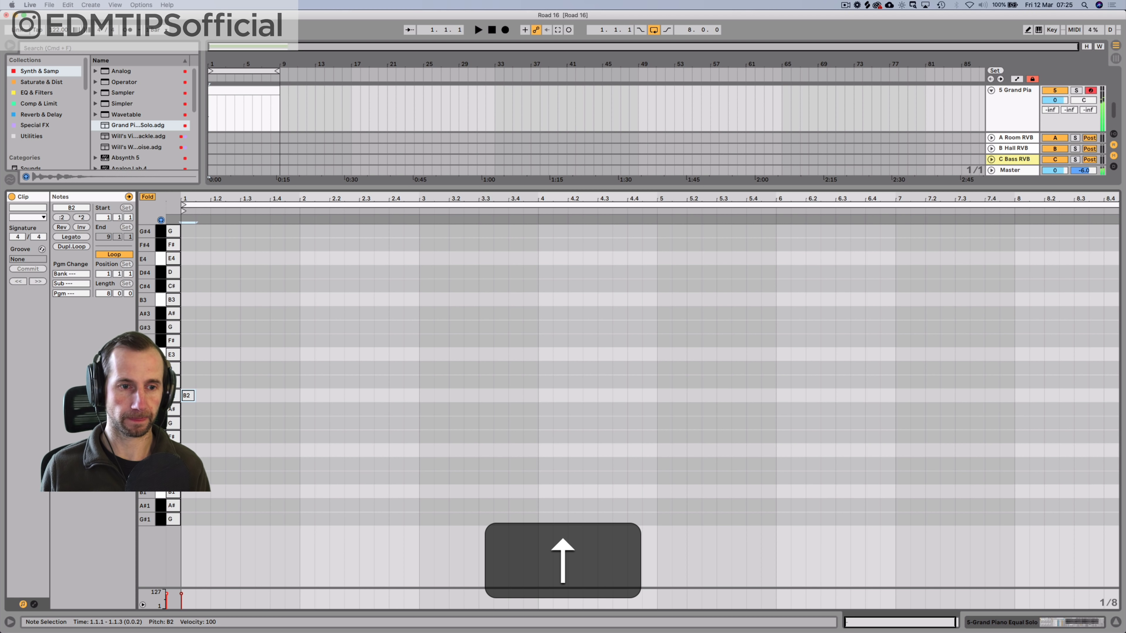
# Step: Lay out the root notes as B2 in bar 1, C#3 in bar 2 and G#2 across bars 3 and 4, and play them back
pyautogui.press('Down')
pyautogui.press('Down')
pyautogui.press('Down')
pyautogui.moveTo(194, 395); pyautogui.dragTo(656, 423)
pyautogui.press('space')
pyautogui.press('space')
pyautogui.press('space')
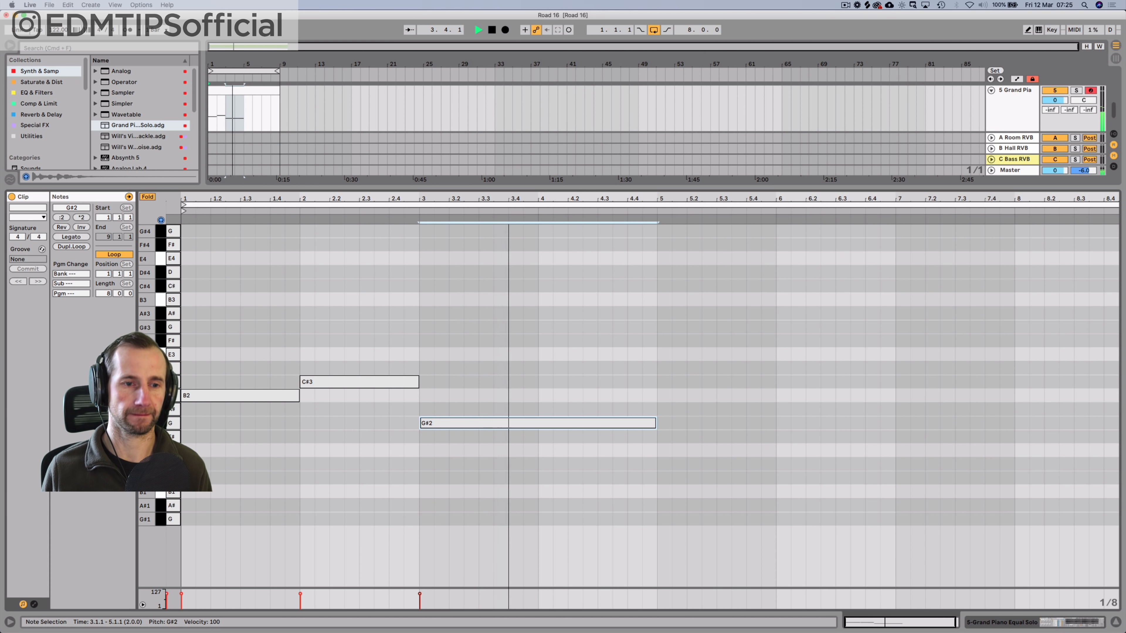
pyautogui.press('space')
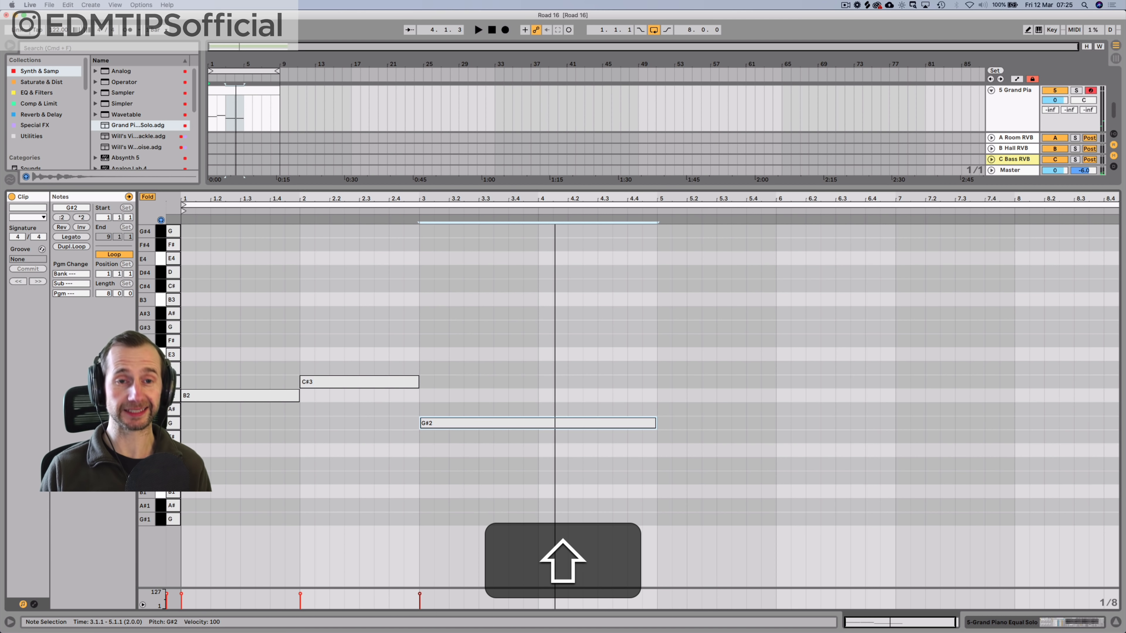
# Step: Insert a MIDI track below the piano, name it "Arp" and colour it turquoise
pyautogui.hotkey('shift', 'Tab')
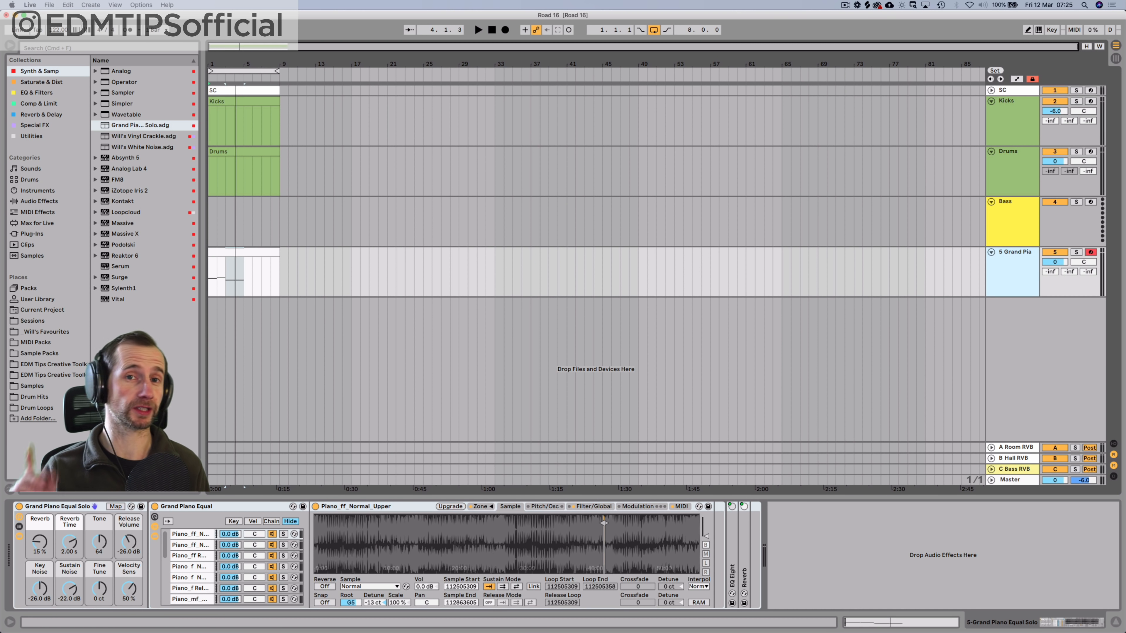
pyautogui.press('shift+super+t')
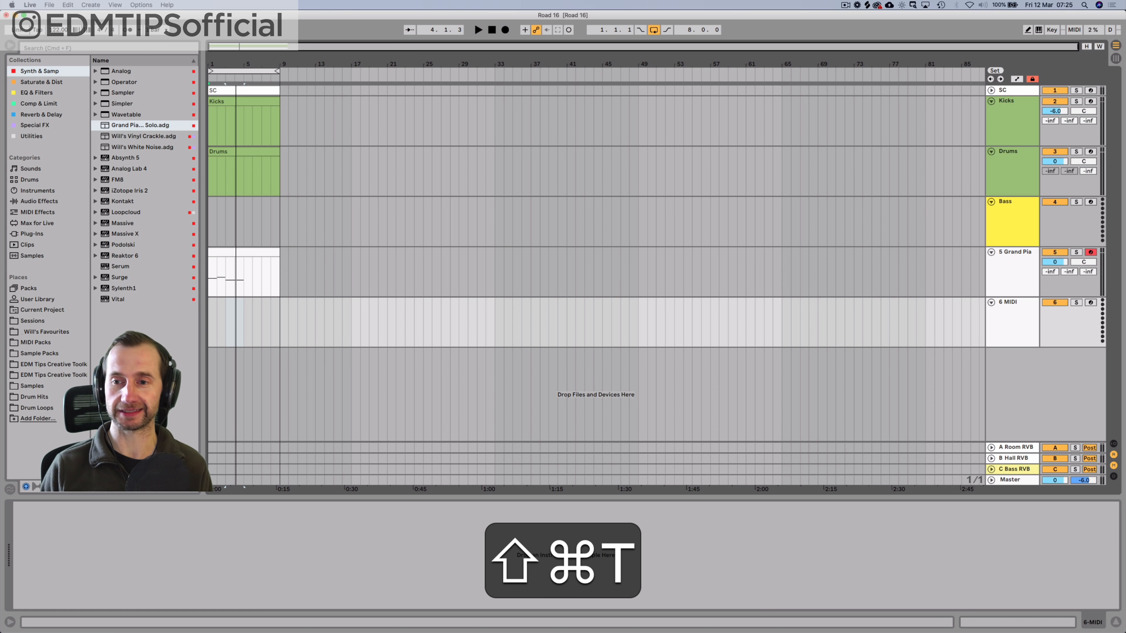
pyautogui.press('super+r')
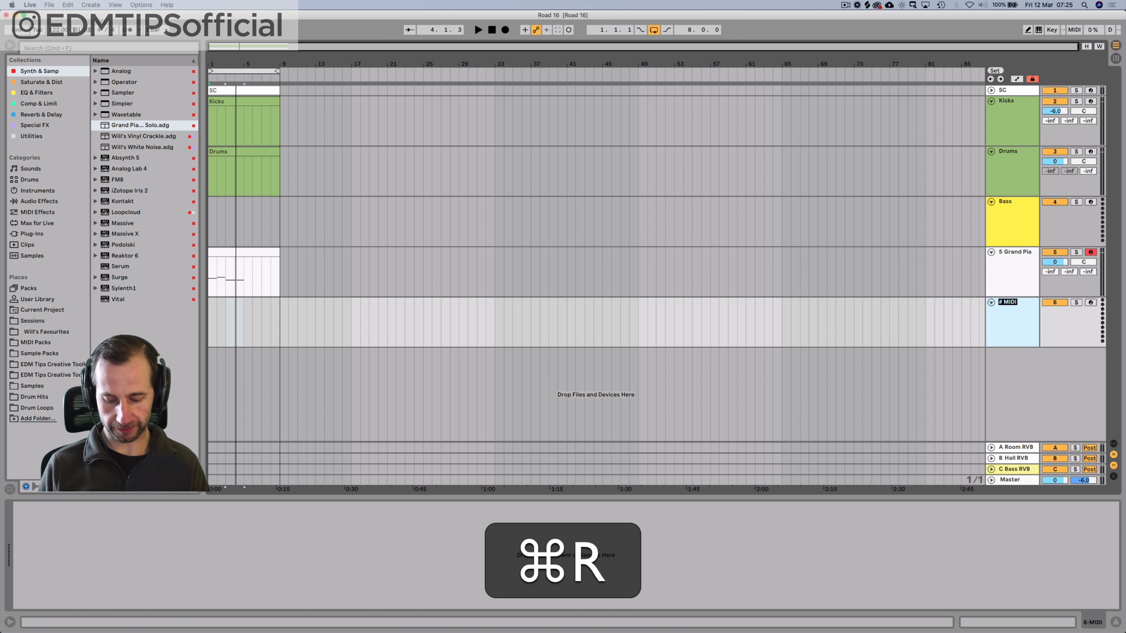
pyautogui.write('Arp')
pyautogui.press('Return')
pyautogui.rightClick(1007, 306)
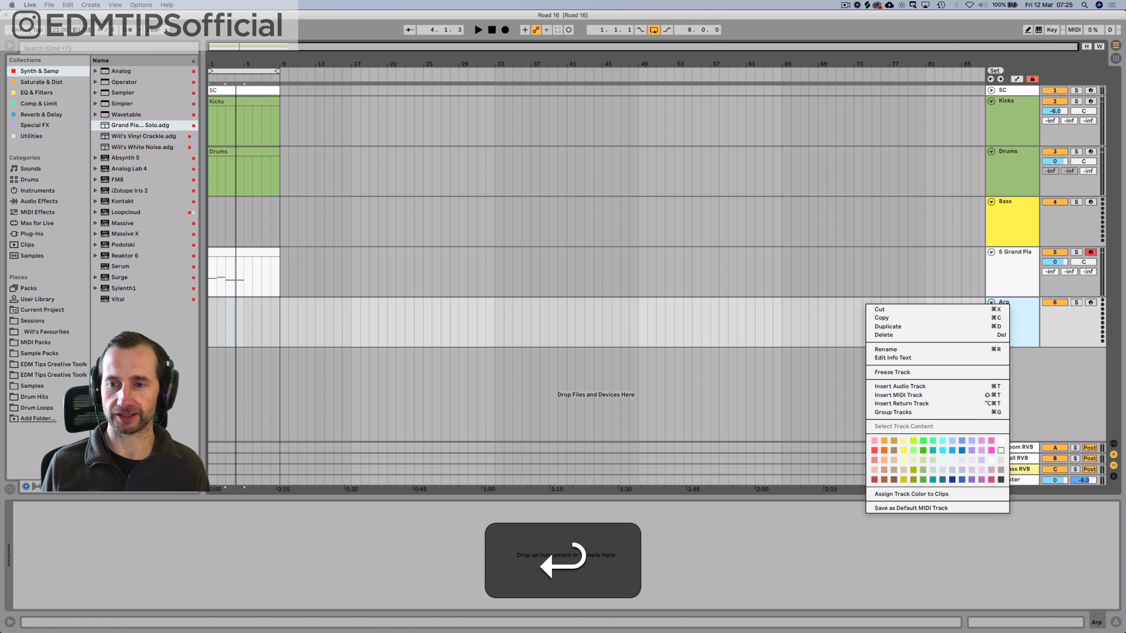
pyautogui.click(942, 441)
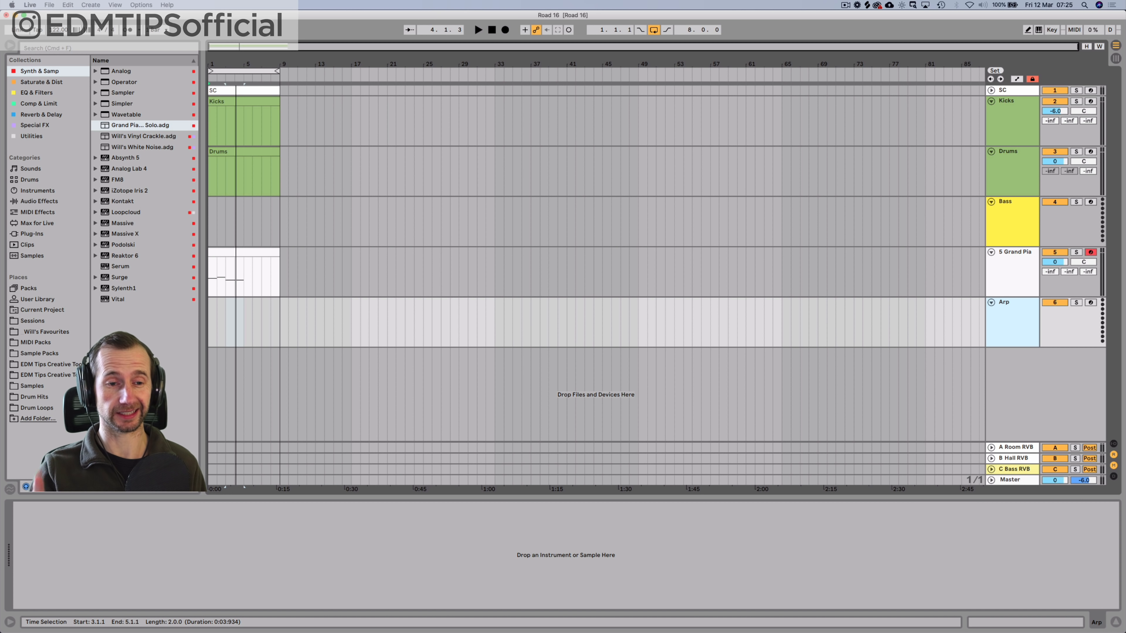
# Step: Create an eight-bar MIDI clip named "Arp" on the Arp track, starting at bar 1
pyautogui.moveTo(278, 323); pyautogui.dragTo(209, 323)
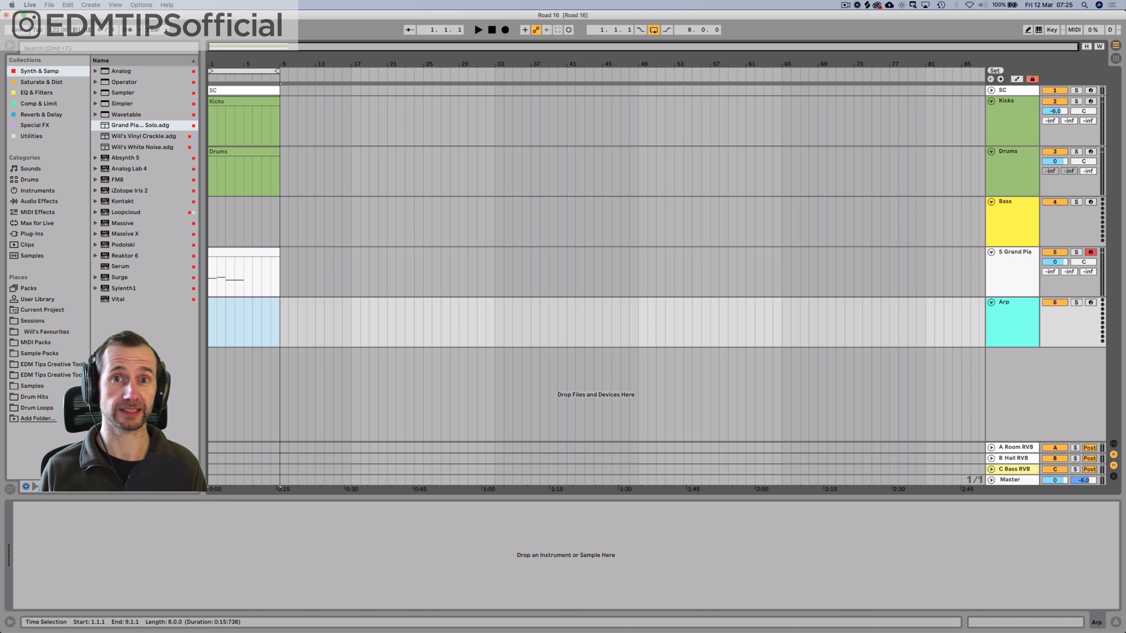
pyautogui.press('shift+super+m')
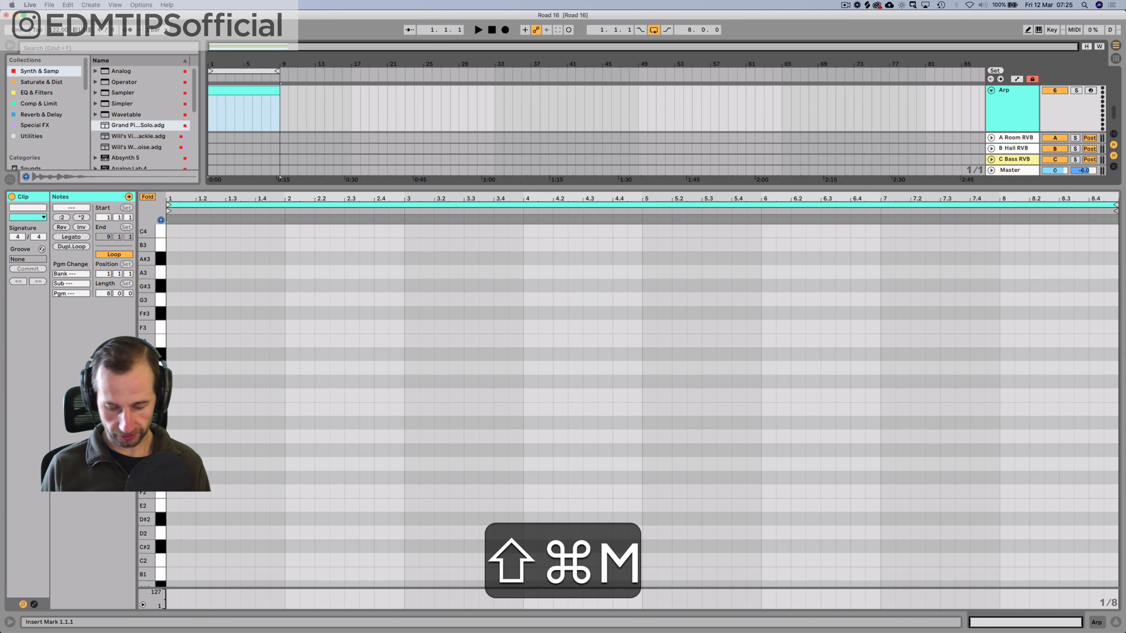
pyautogui.press('shift+super+r')
pyautogui.press('Return')
pyautogui.hotkey('shift', 'Tab')
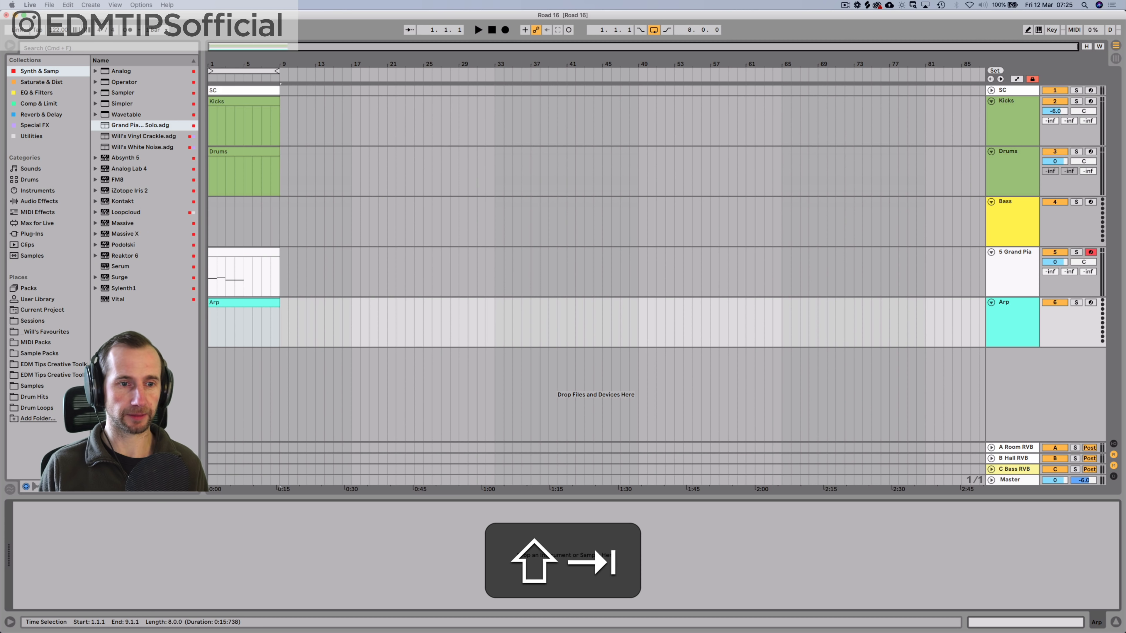
# Step: Copy the eight-bar piano clip onto the Arp track, starting at bar 1
pyautogui.press('Up')
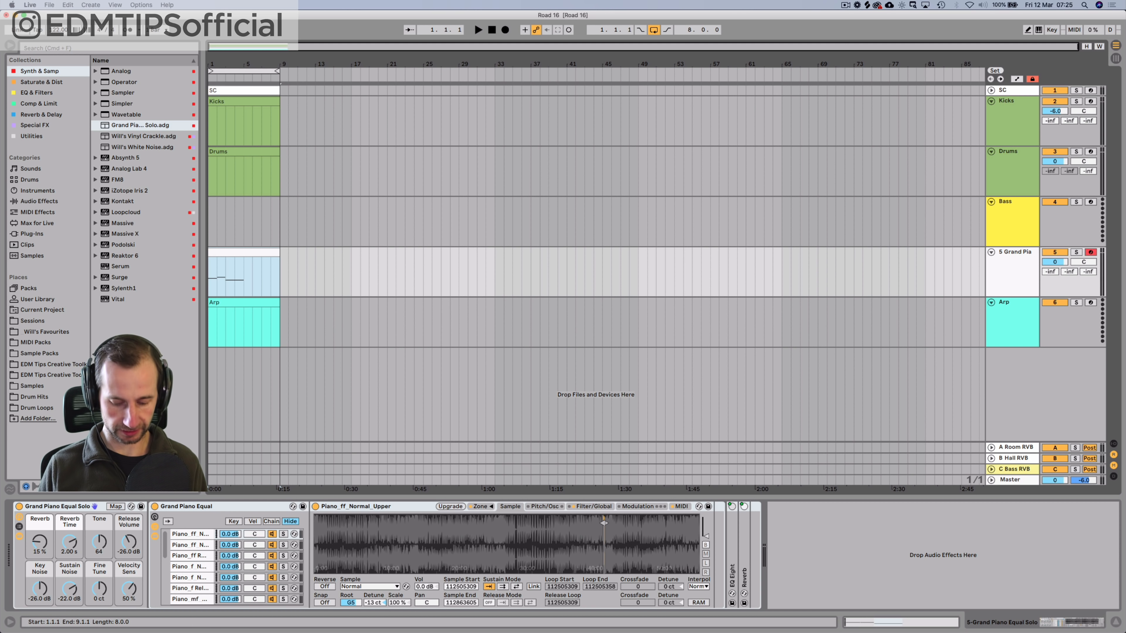
pyautogui.moveTo(243, 252); pyautogui.dragTo(243, 303)
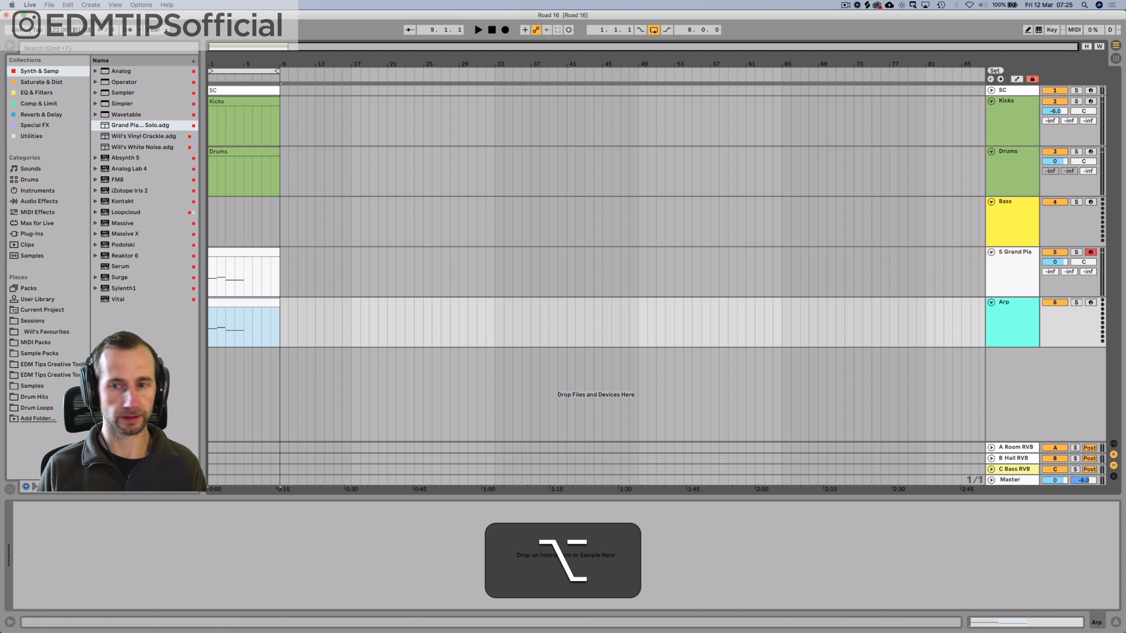
# Step: Assign the turquoise track colour to the copied clip on the Arp track and rename the clip "Arp"
pyautogui.rightClick(1022, 322)
pyautogui.click(961, 512)
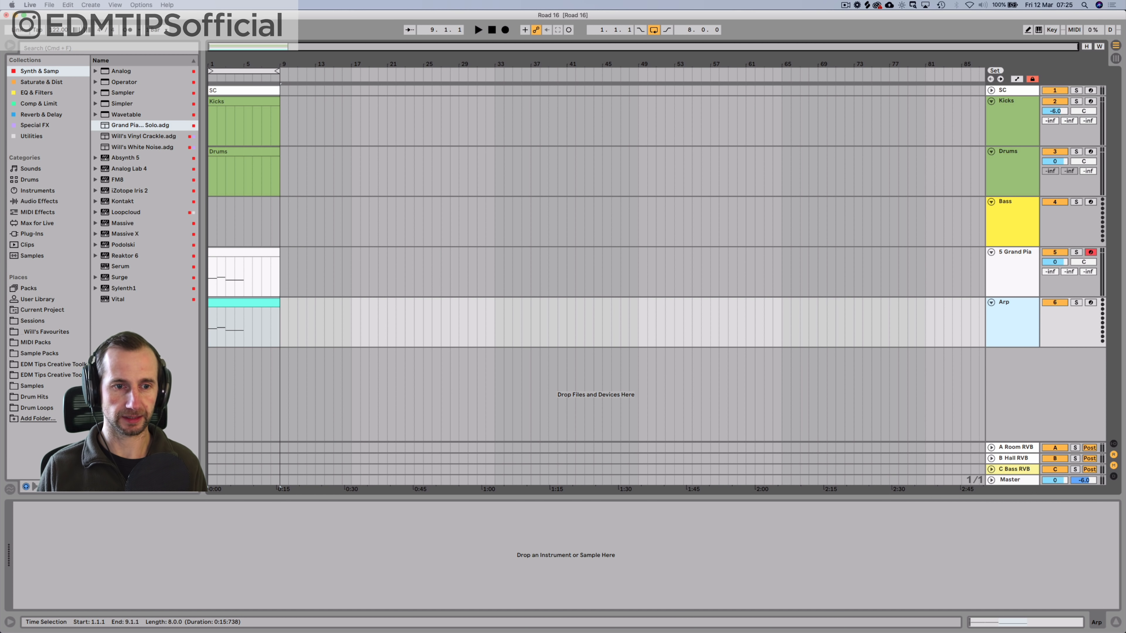
pyautogui.press('shift+super+r')
pyautogui.write('Arep')
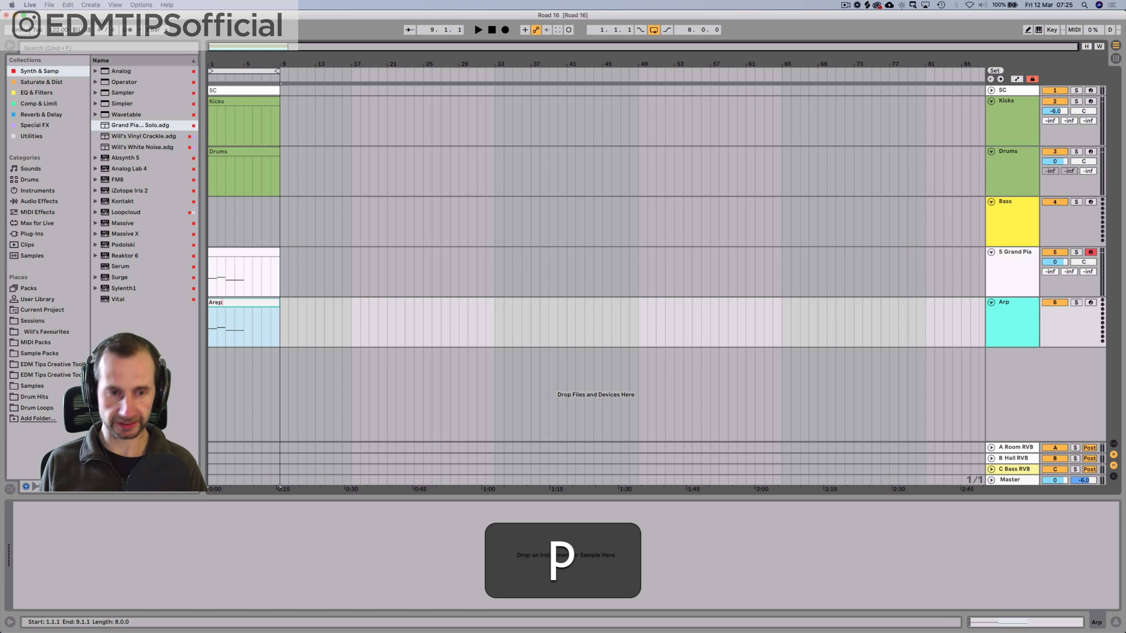
pyautogui.press('Left')
pyautogui.press('BackSpace')
pyautogui.press('Return')
# Step: Delete the three copied root notes from the Arp clip and load Operator on the Arp track
pyautogui.doubleClick(243, 302)
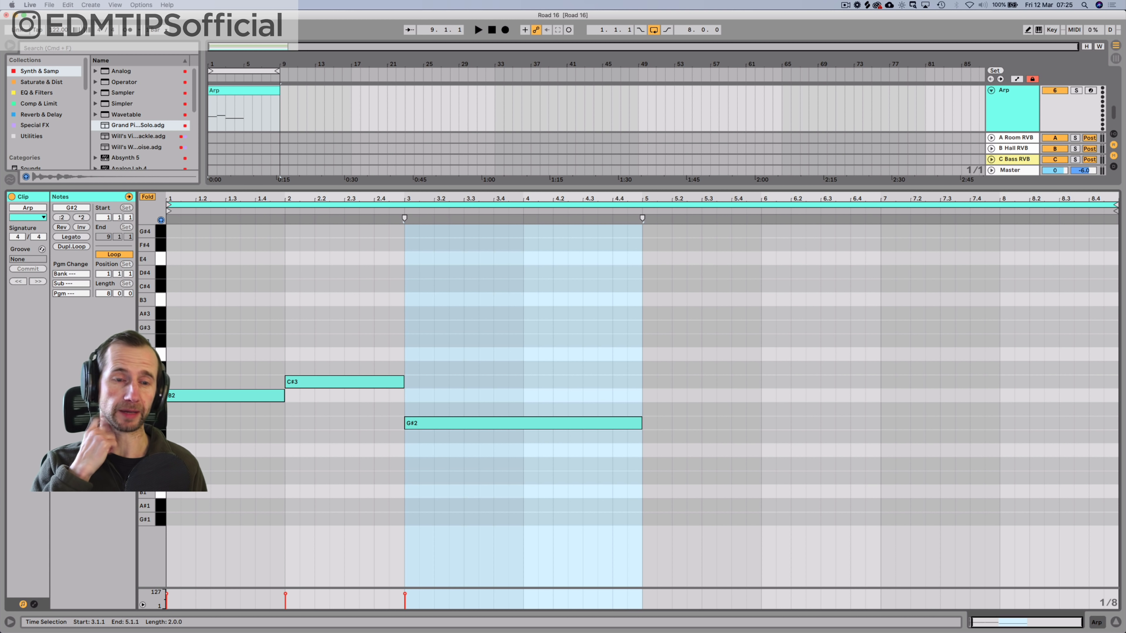
pyautogui.click(226, 327)
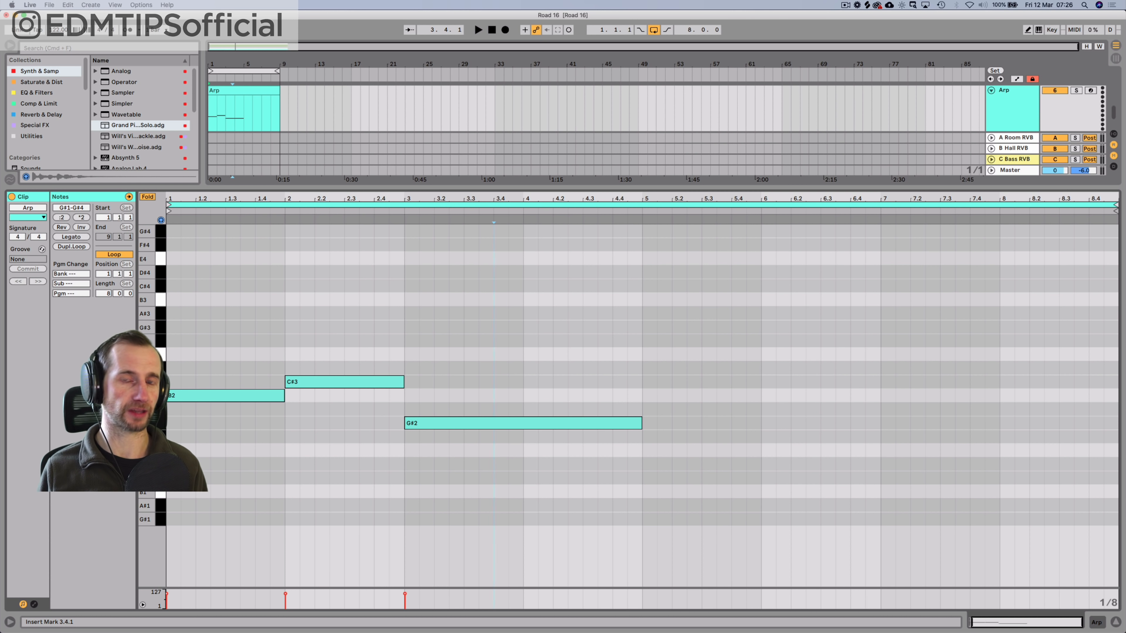
pyautogui.click(481, 442)
pyautogui.moveTo(492, 443); pyautogui.dragTo(276, 366)
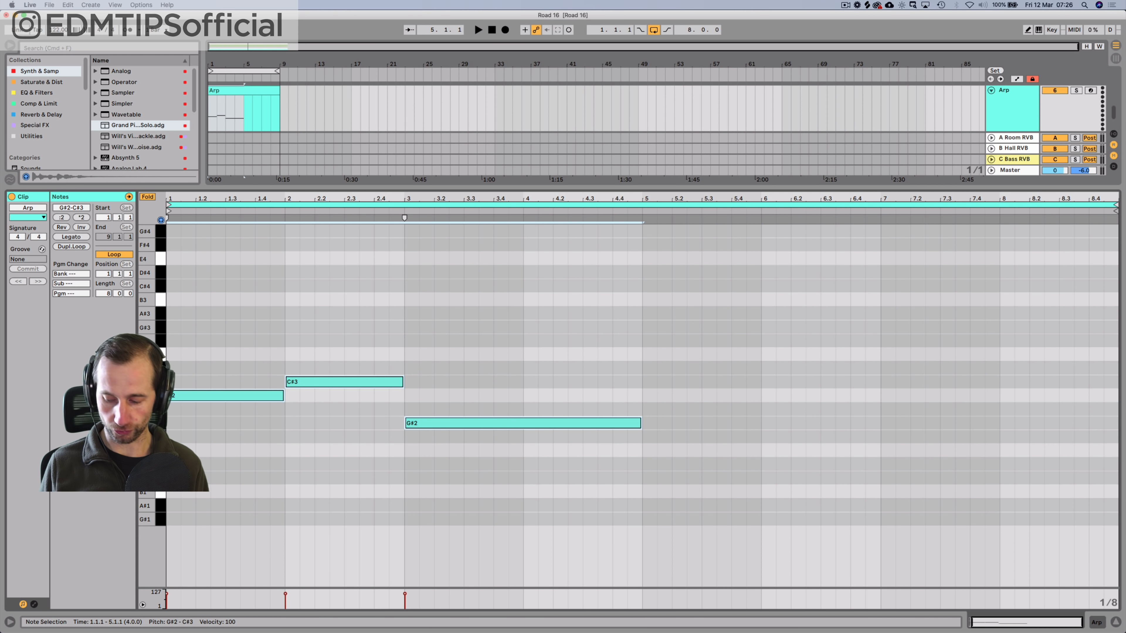
pyautogui.press('BackSpace')
pyautogui.hotkey('shift', 'Tab')
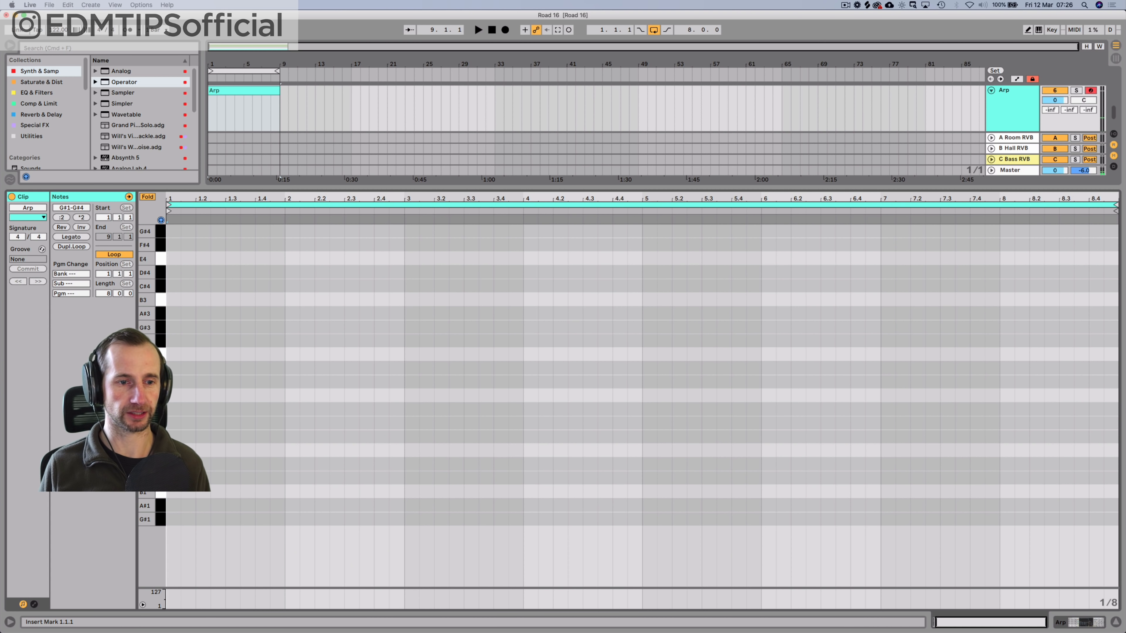
# Step: Enter A#2 on 1.1.1 and B2 on 1.1.2 in the Arp clip, shorten both to 1/32 and play them back
pyautogui.press('space')
pyautogui.press('space')
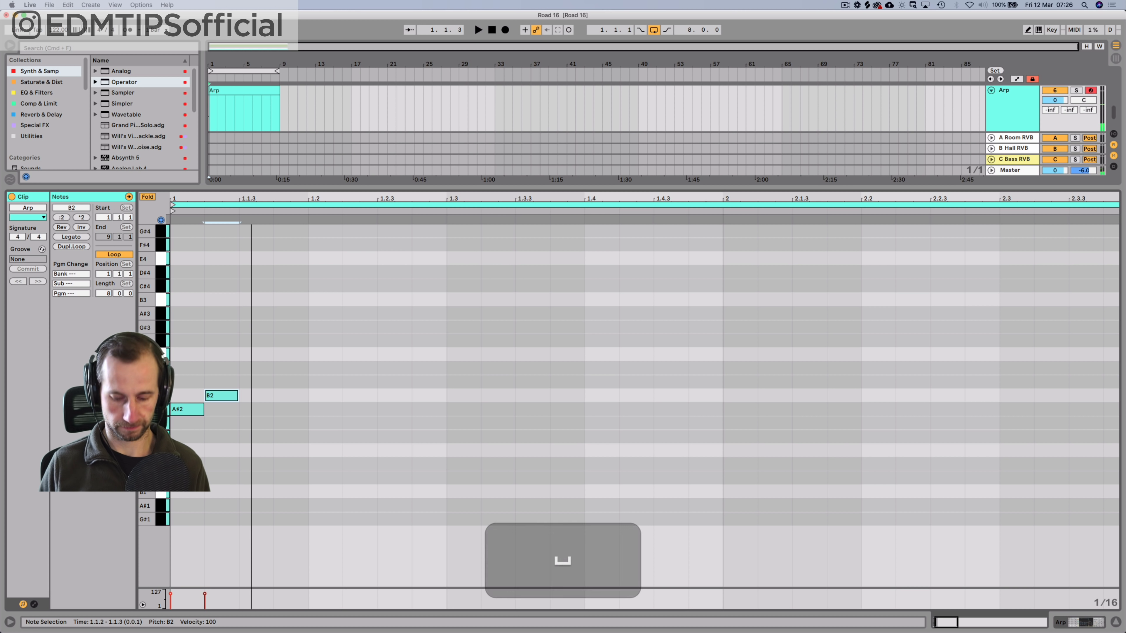
pyautogui.press('super+1')
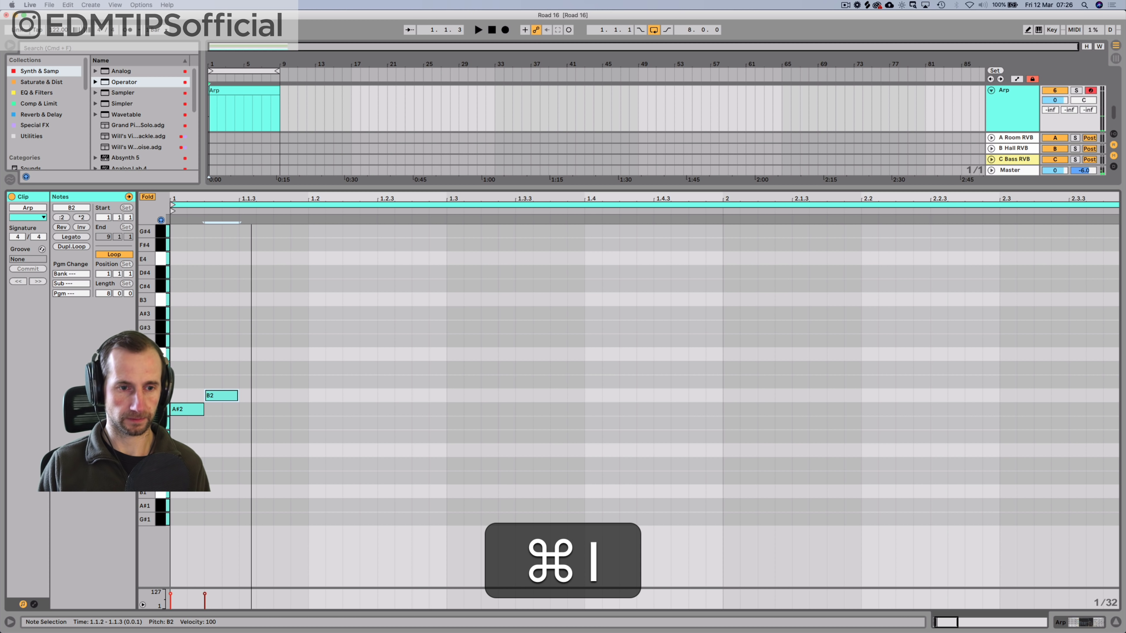
pyautogui.click(187, 409)
pyautogui.hotkey('shift', 'Left')
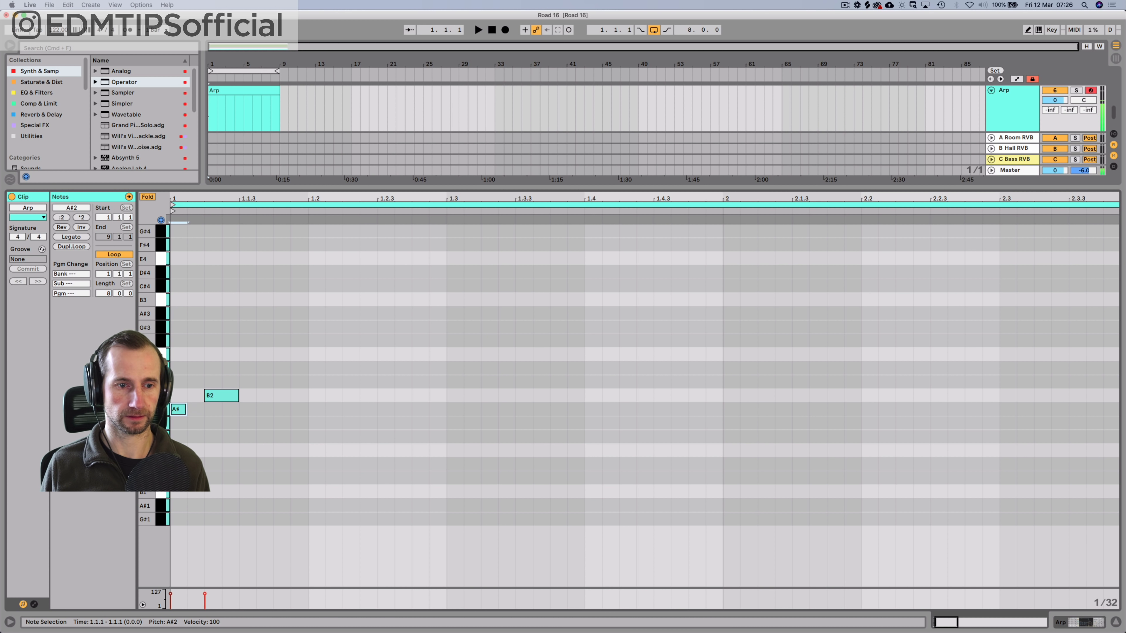
pyautogui.press('space')
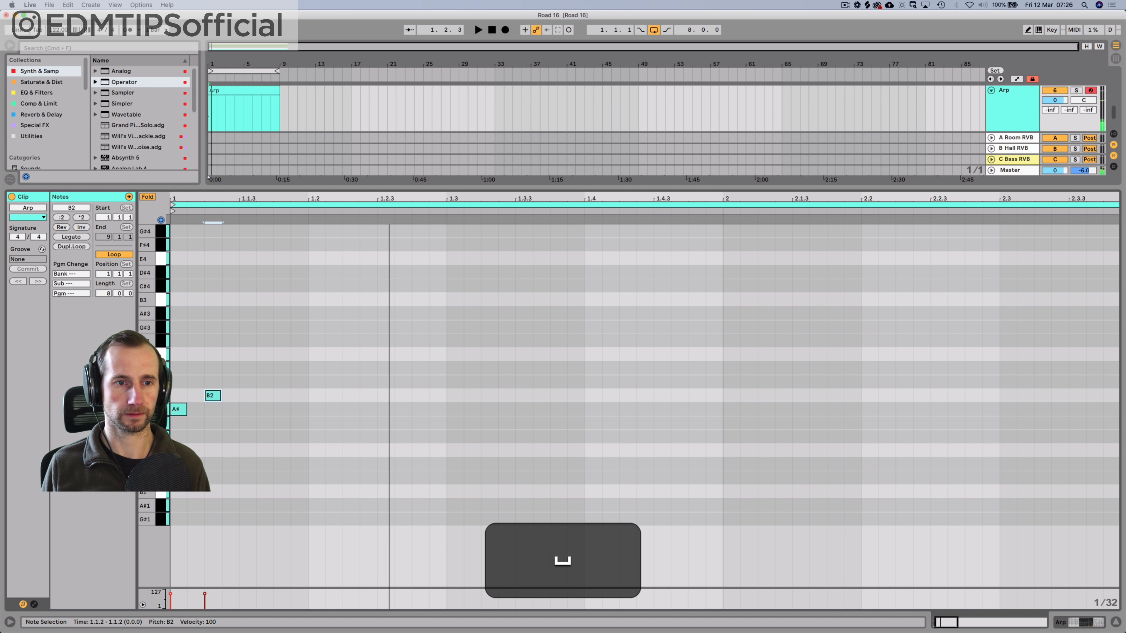
# Step: Deactivate the grand piano track and play back the arp notes on their own
pyautogui.hotkey('shift', 'Tab')
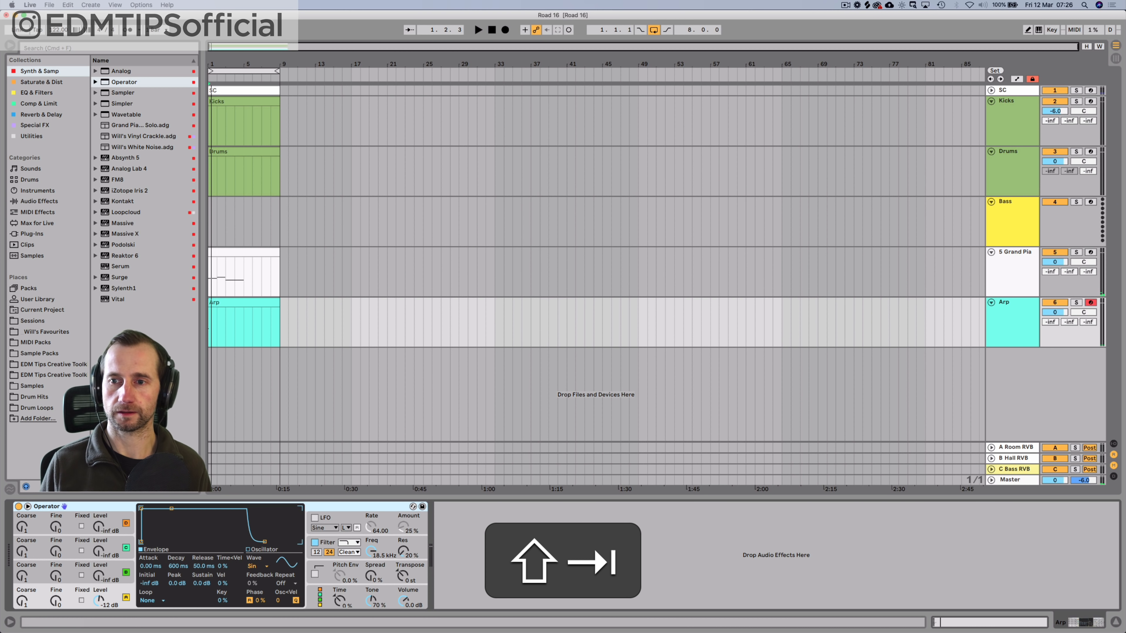
pyautogui.press('space')
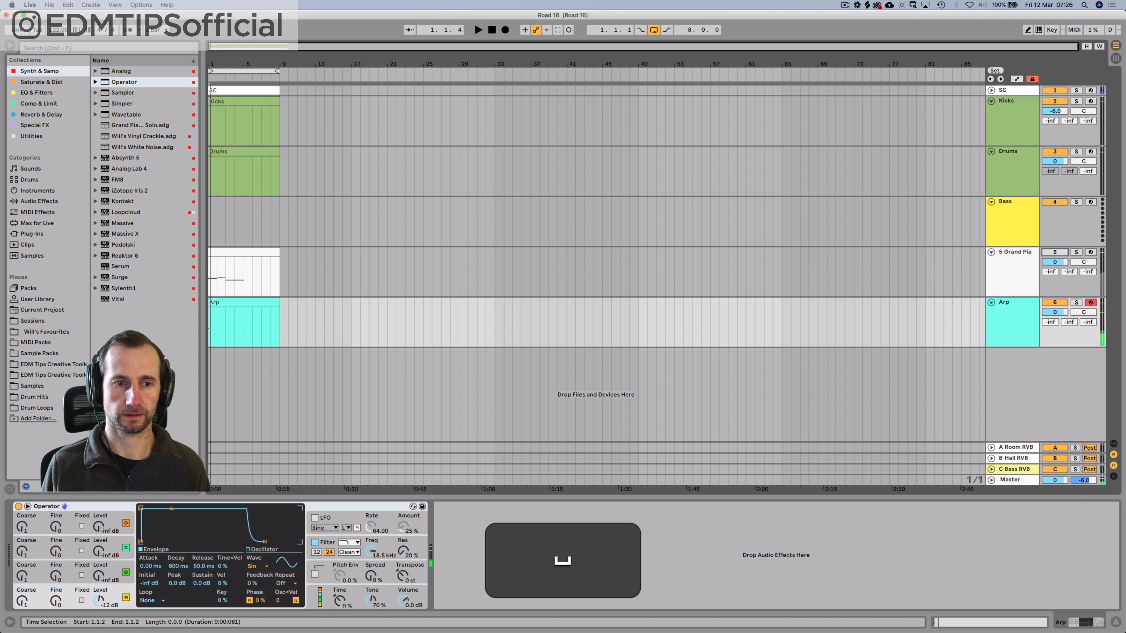
pyautogui.hotkey('shift', 'Tab')
pyautogui.press('space')
pyautogui.press('space')
# Step: Add a 1/32 D#3 note on 1.1.4 of the Arp clip and play the phrase
pyautogui.doubleClick(265, 355)
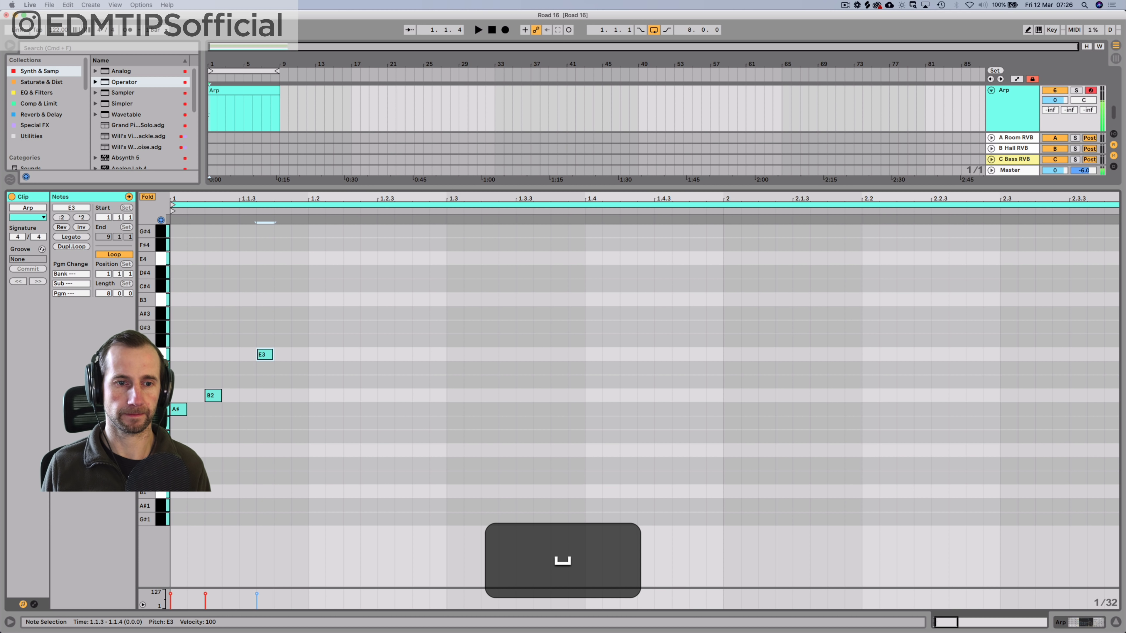
pyautogui.press('Down')
pyautogui.press('space')
pyautogui.press('Right')
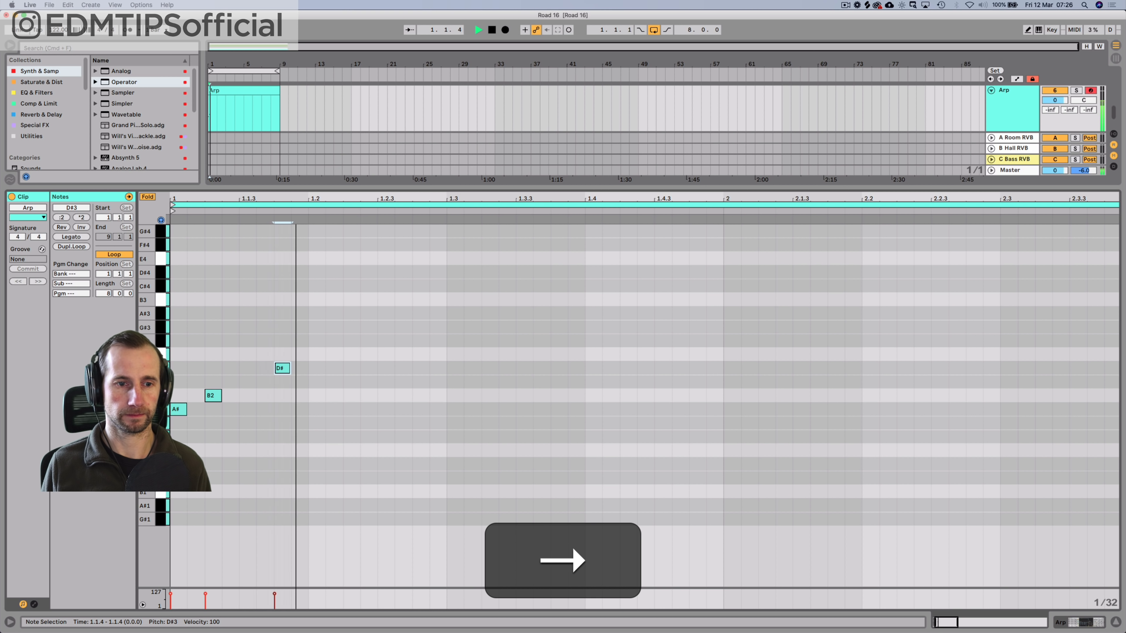
pyautogui.press('space')
pyautogui.press('space')
# Step: Add a 1/32 A#2 note on 1.2.2 to start the second phrase and play it back
pyautogui.click(307, 415)
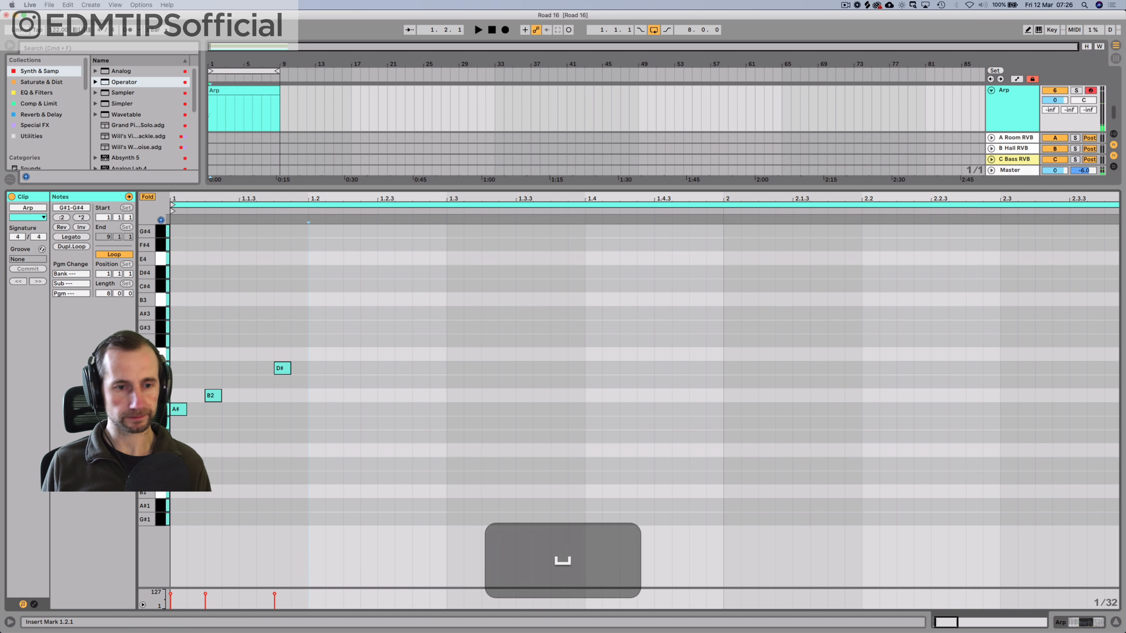
pyautogui.moveTo(309, 385); pyautogui.dragTo(310, 360)
pyautogui.press('space')
pyautogui.doubleClick(338, 395)
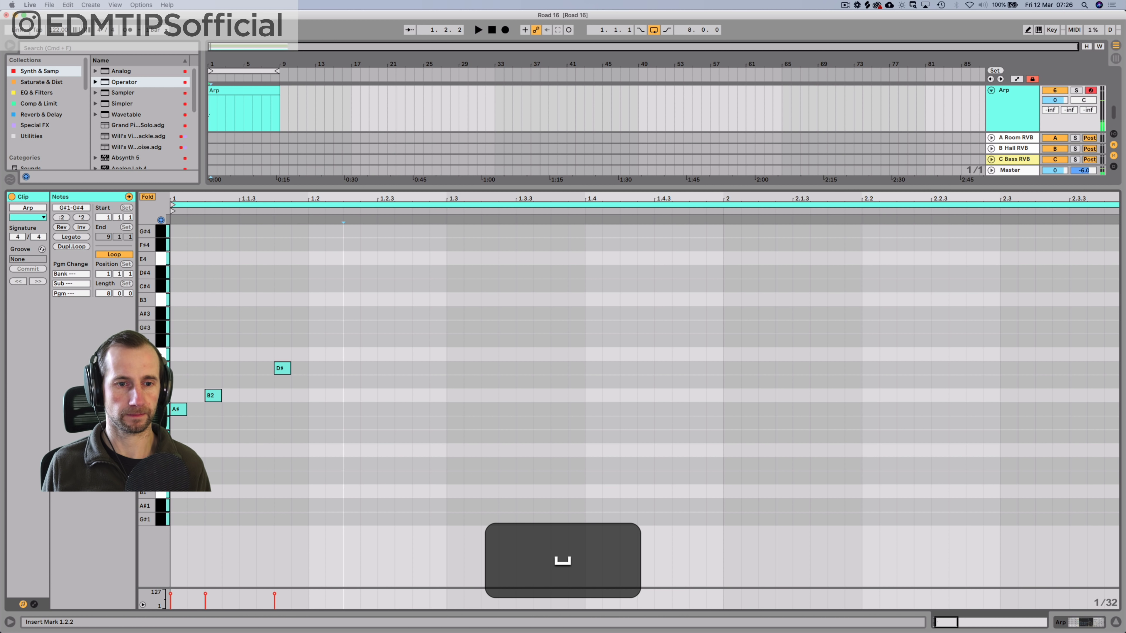
pyautogui.press('Right')
pyautogui.press('Down')
pyautogui.press('space')
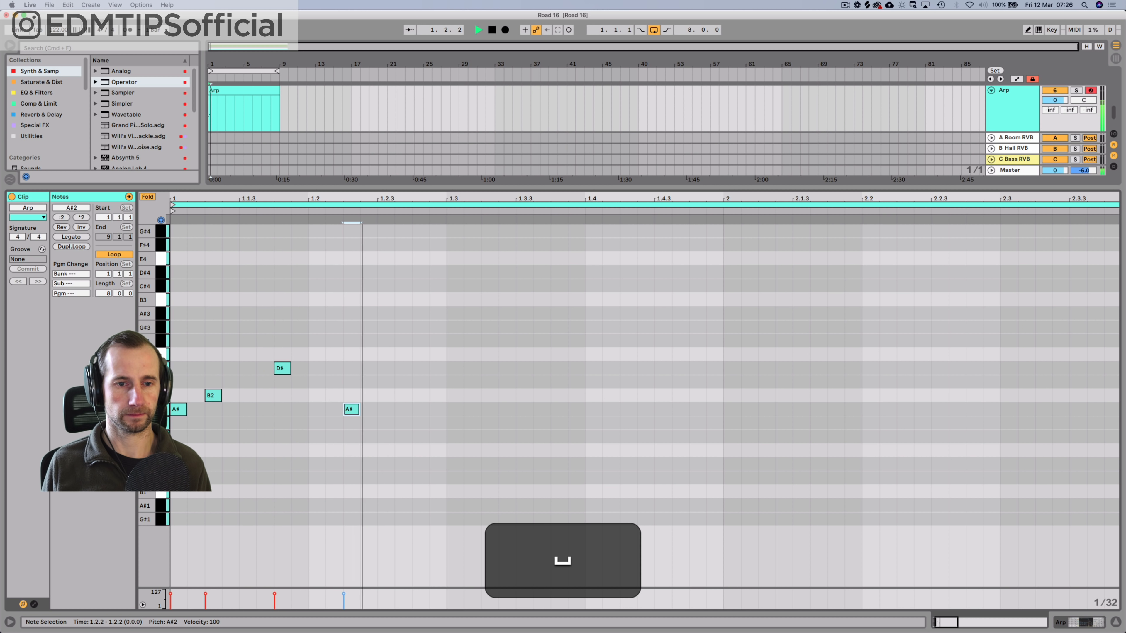
# Step: Complete the second phrase with duplicated notes at B2 on 1.2.3 and D#3 on 1.3.1, checking by playback
pyautogui.press('super+d')
pyautogui.press('Up')
pyautogui.press('space')
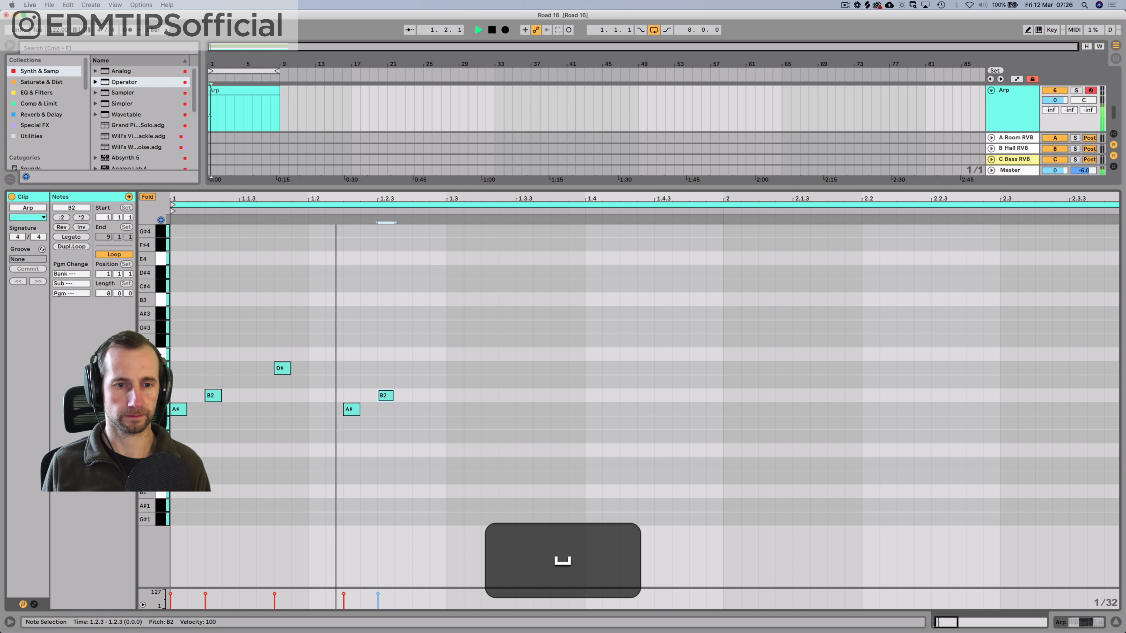
pyautogui.press('space')
pyautogui.press('super+d')
pyautogui.press('Up')
pyautogui.press('Up')
pyautogui.press('Up')
pyautogui.press('Up')
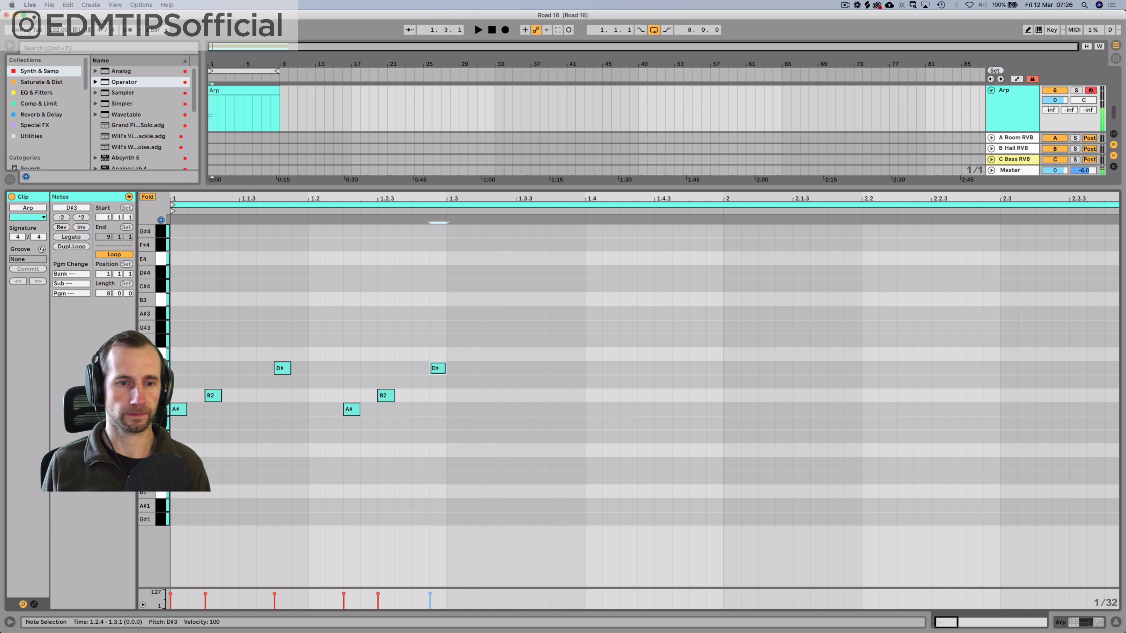
pyautogui.press('Right')
pyautogui.press('space')
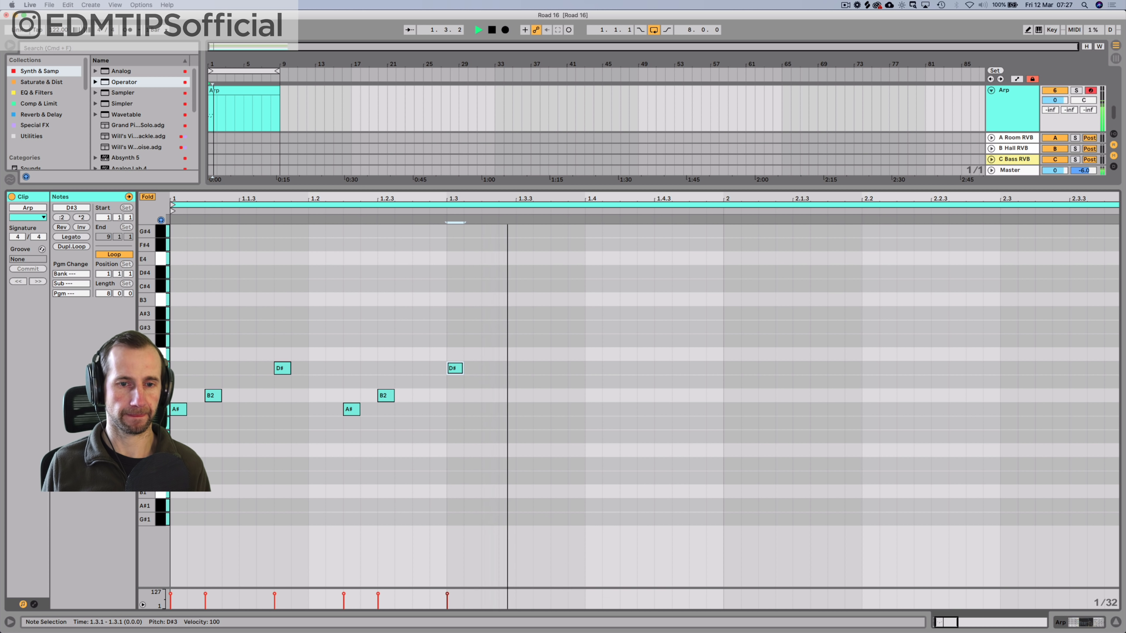
pyautogui.press('space')
# Step: Duplicate the second A#2, B2, D#3 phrase three times so the pattern reaches beat 2.2, and play it back
pyautogui.click(314, 419)
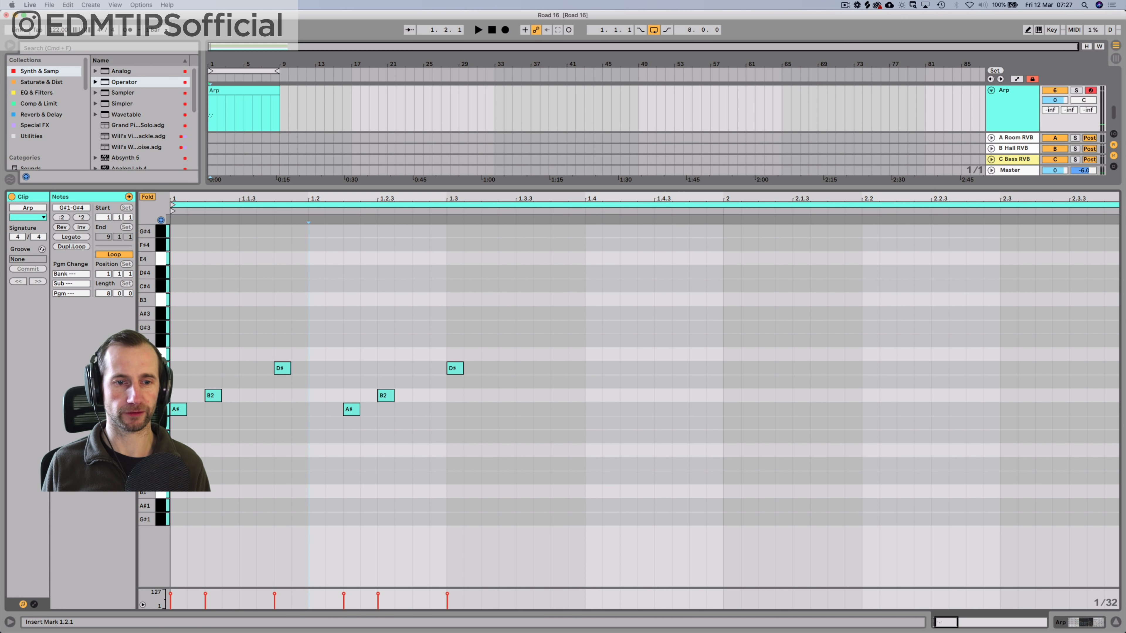
pyautogui.moveTo(296, 428); pyautogui.dragTo(459, 344)
pyautogui.press('super+d')
pyautogui.press('super+d')
pyautogui.press('super+d')
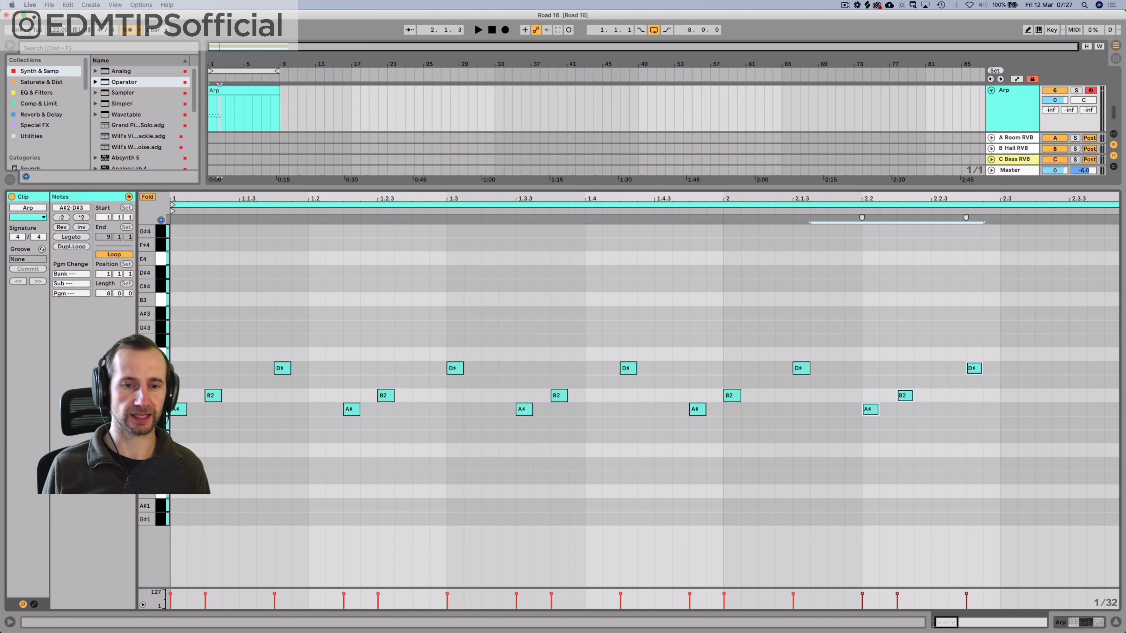
pyautogui.press('space')
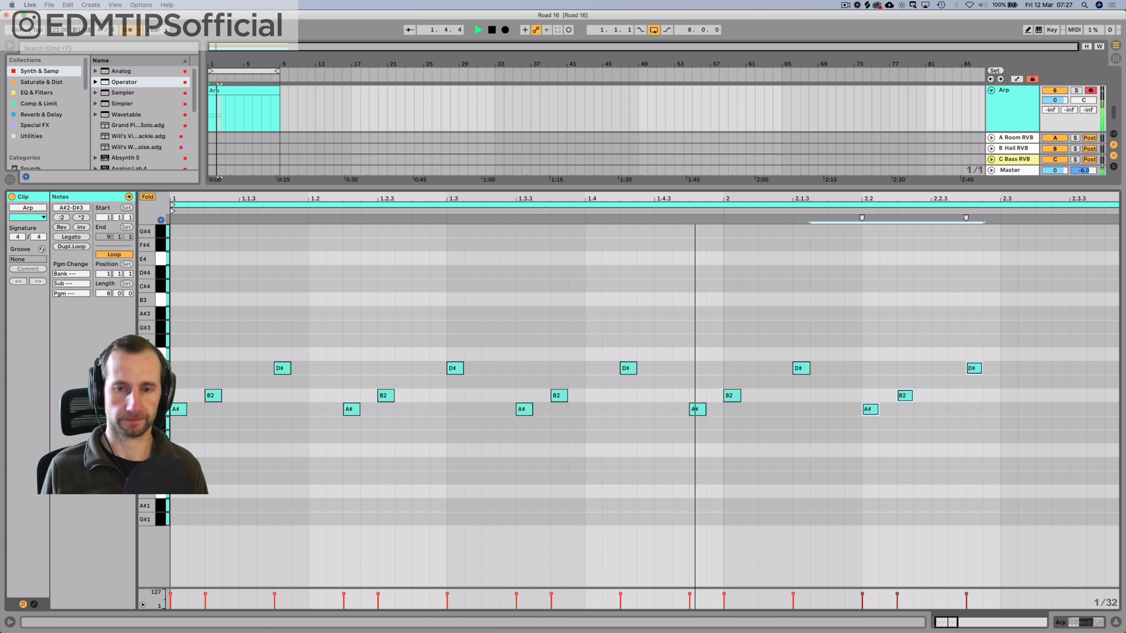
pyautogui.press('space')
# Step: Keep duplicating the three-note phrase until it fills the clip to the end of bar 8, and play the clip
pyautogui.press('super+d')
pyautogui.press('super+d')
pyautogui.press('super+d')
pyautogui.press('super+d')
pyautogui.press('super+d')
pyautogui.press('super+d')
pyautogui.press('super+d')
pyautogui.press('super+d')
pyautogui.press('super+d')
pyautogui.press('super+d')
pyautogui.press('-')
pyautogui.press('super+d')
pyautogui.press('super+d')
pyautogui.press('super+d')
pyautogui.press('super+d')
pyautogui.press('super+d')
pyautogui.press('super+d')
pyautogui.press('super+d')
pyautogui.press('super+d')
pyautogui.press('super+d')
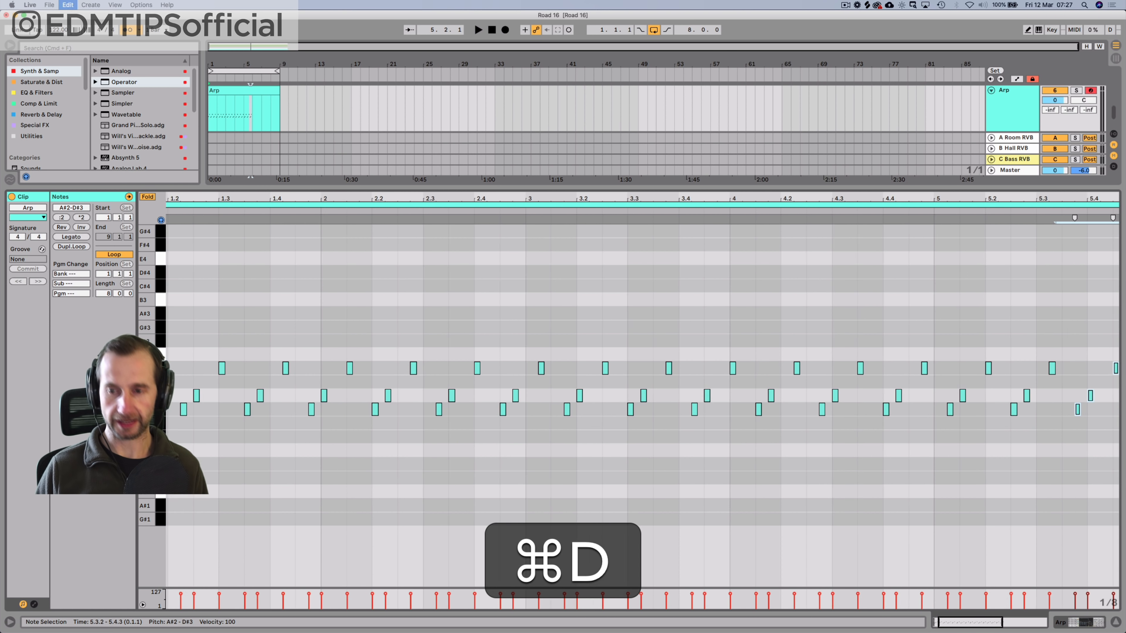
pyautogui.press('super+d')
pyautogui.press('super+d')
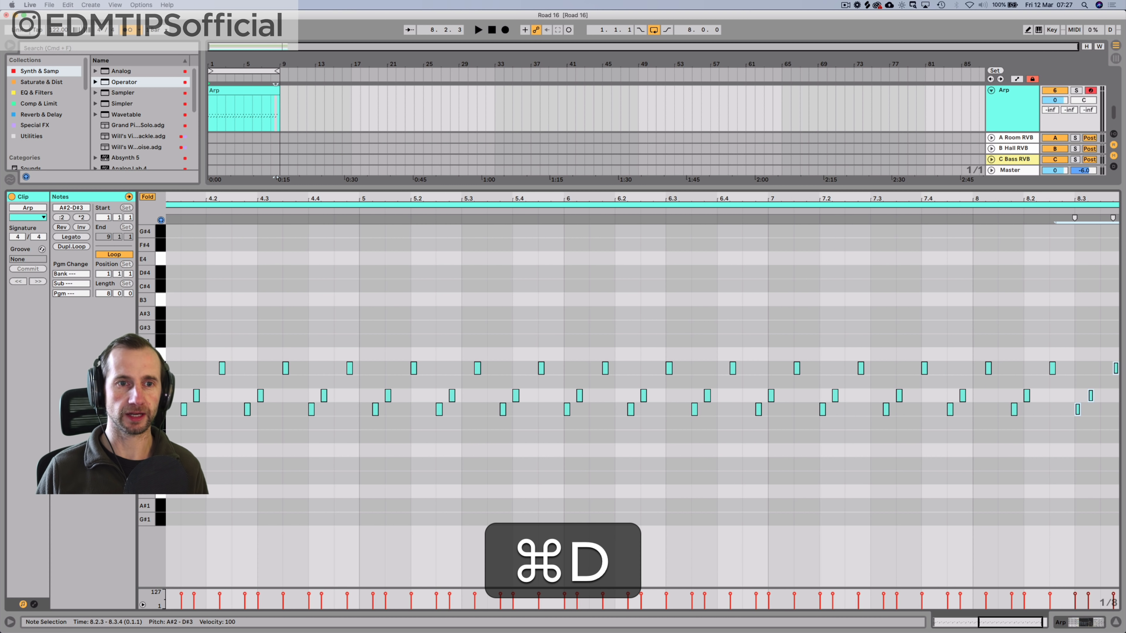
pyautogui.press('-')
pyautogui.press('space')
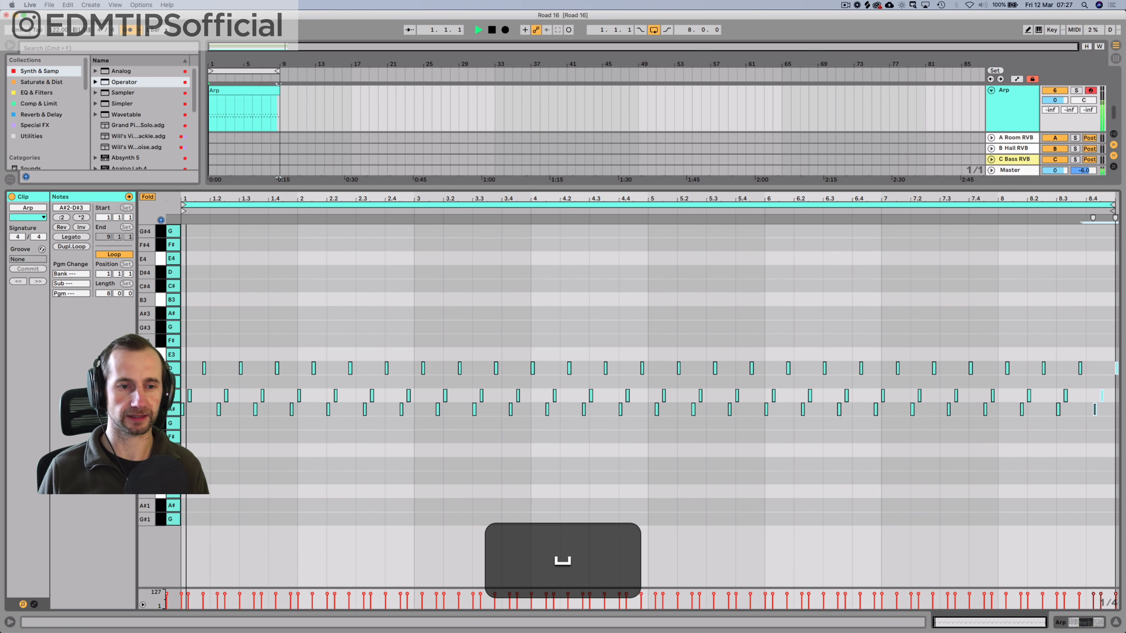
pyautogui.press('p')
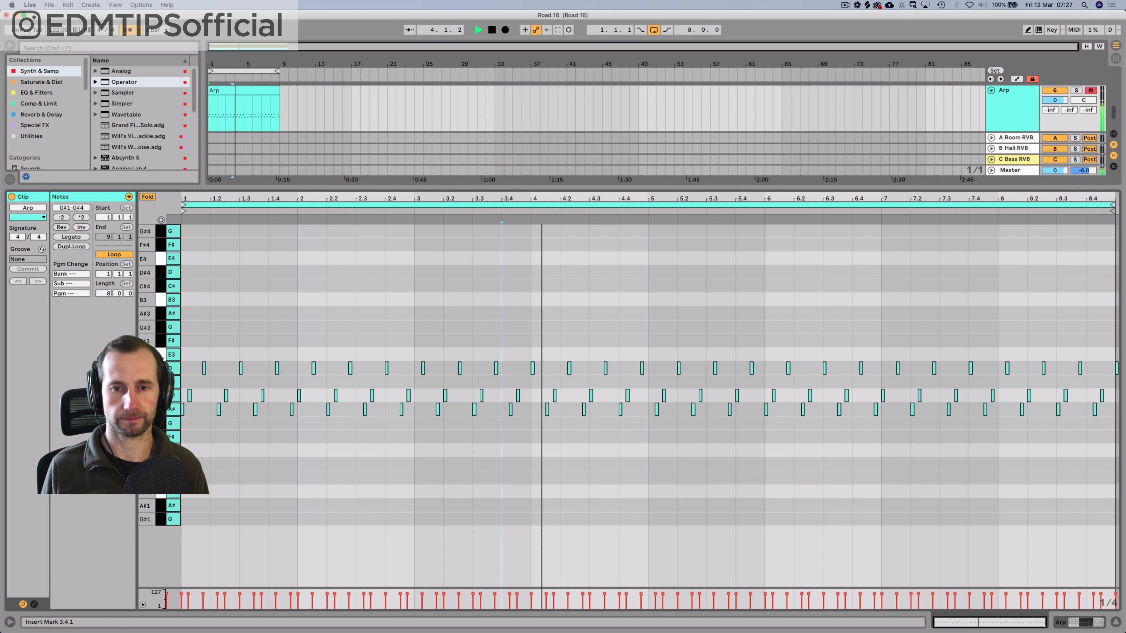
pyautogui.press('+')
pyautogui.press('space')
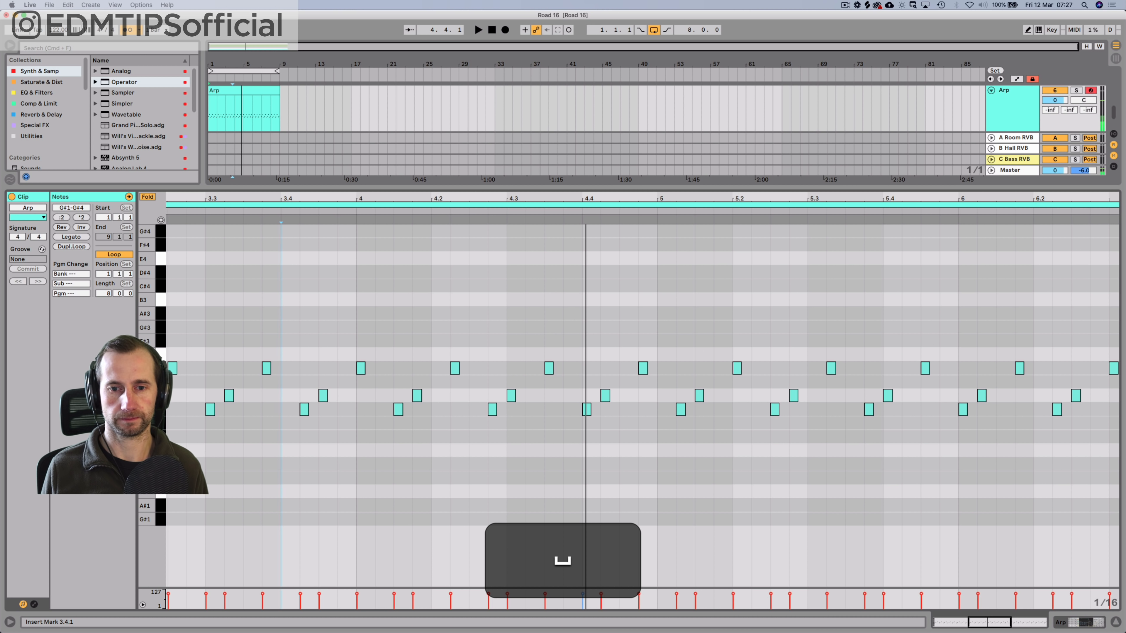
# Step: Move the B2 note on 4.4.2 to D#3 on 4.4.3
pyautogui.click(587, 409)
pyautogui.press('p')
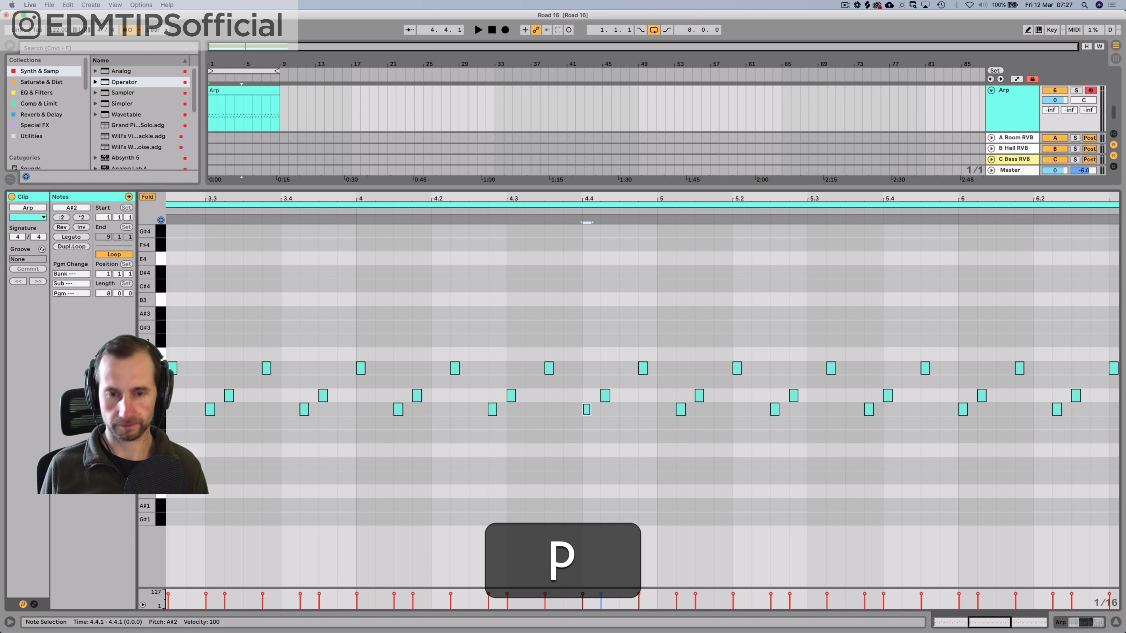
pyautogui.press('Right')
pyautogui.press('Right')
pyautogui.press('Up')
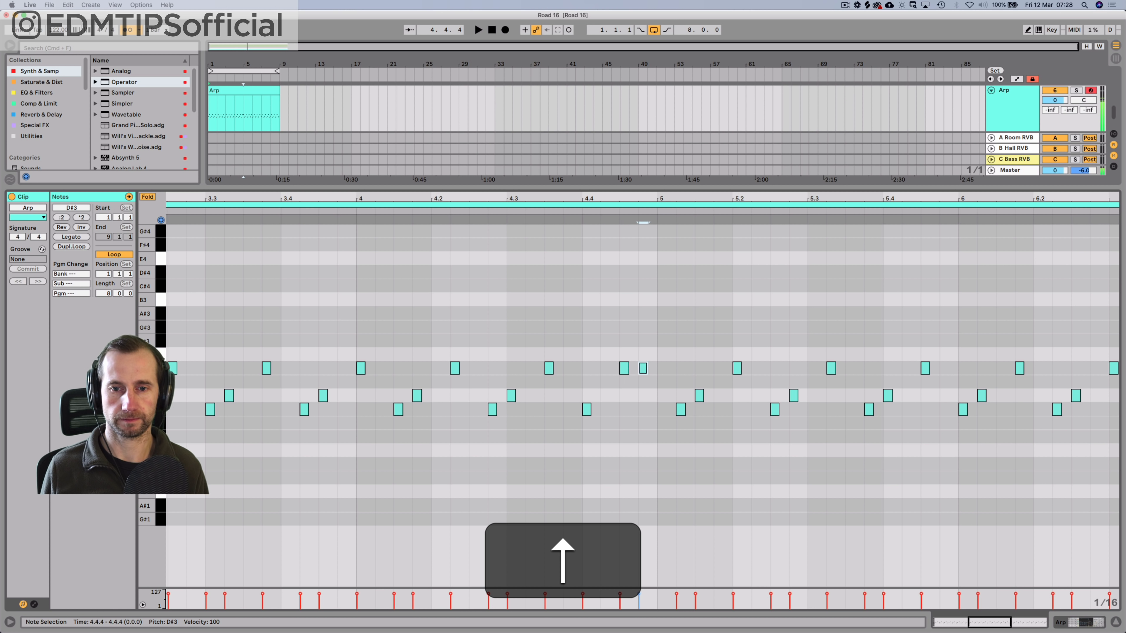
# Step: Raise the D#3 note on 4.4.4 to F#3 and play the end of bar 4
pyautogui.press('Up')
pyautogui.press('Up')
pyautogui.press('Up')
pyautogui.press('Up')
pyautogui.press('Up')
pyautogui.press('Down')
pyautogui.press('Down')
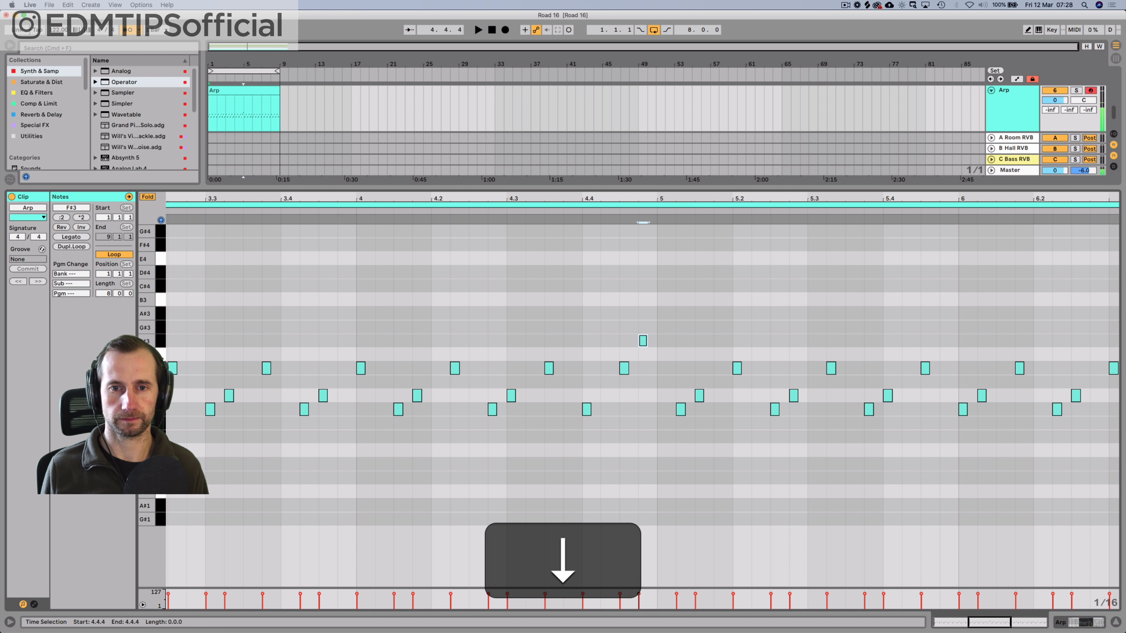
pyautogui.press('space')
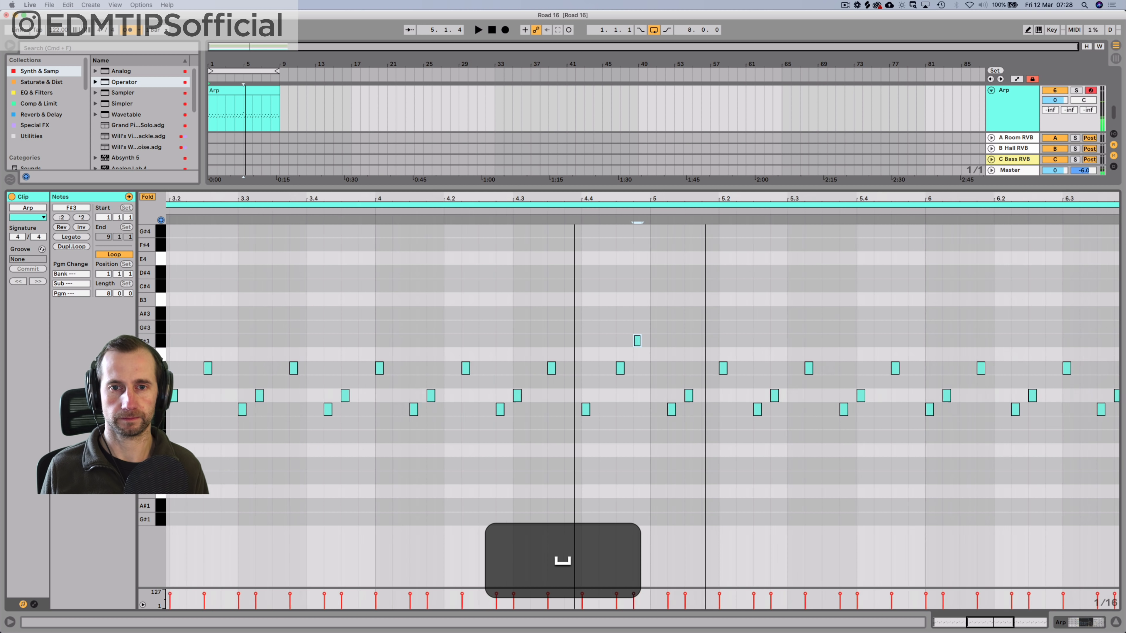
# Step: Set the Operator envelope on the Arp track to a sustain of -inf dB and a release of 1.00 ms
pyautogui.hotkey('shift', 'Tab')
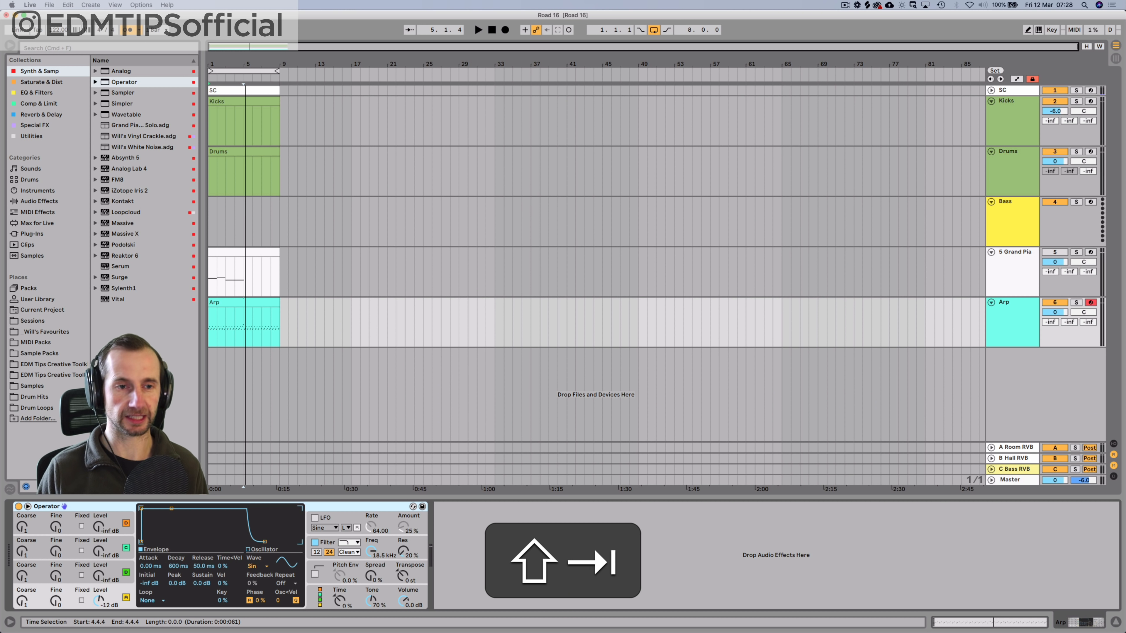
pyautogui.click(244, 303)
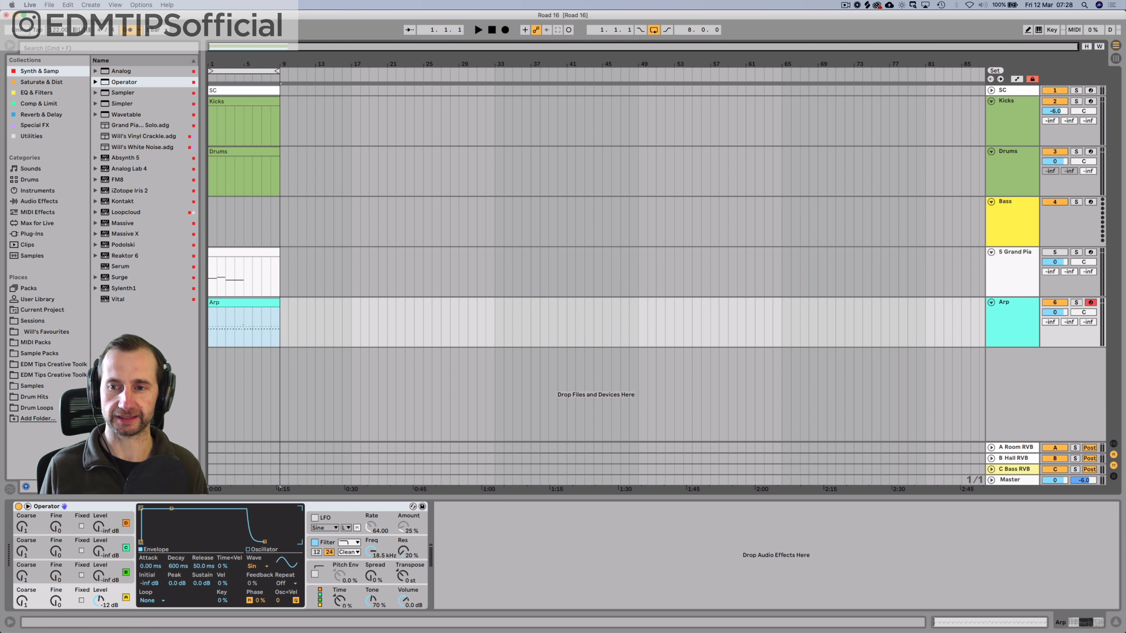
pyautogui.click(1011, 313)
pyautogui.click(775, 556)
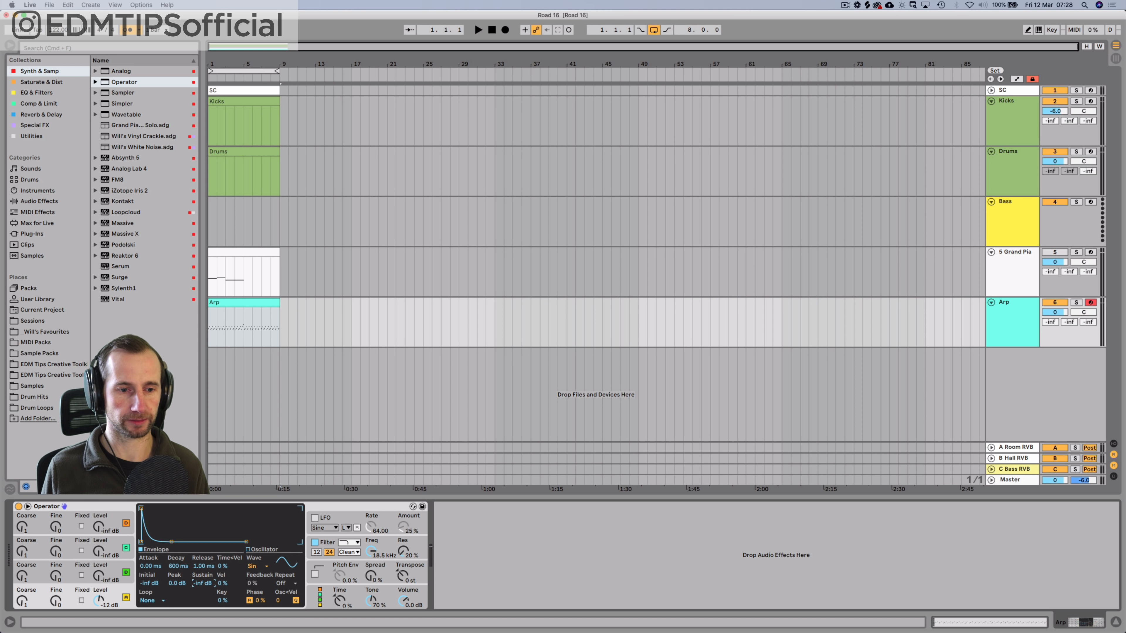
# Step: While playing the arp, set the Operator amplitude envelope's decay to 146 ms and its release to 13.2 ms
pyautogui.press('space')
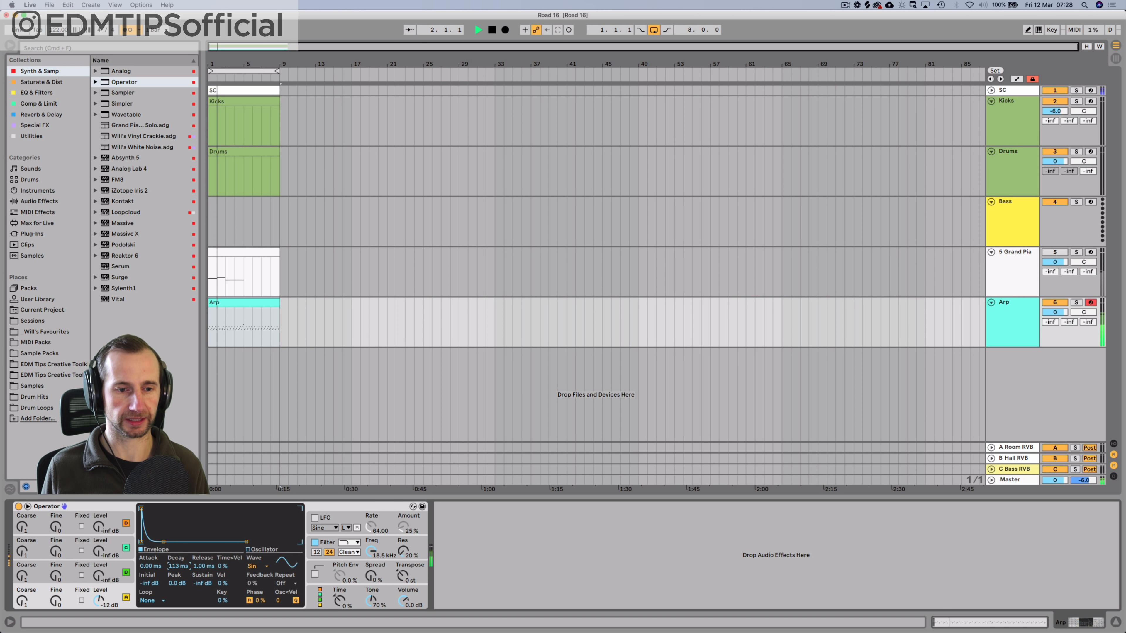
pyautogui.moveTo(204, 566); pyautogui.dragTo(177, 559)
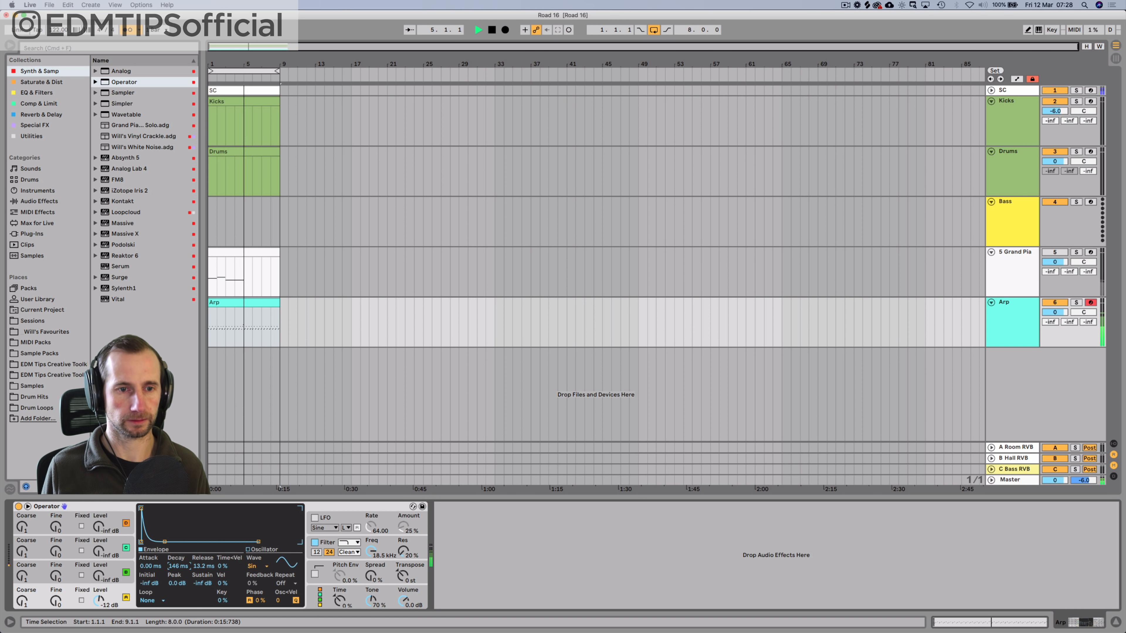
pyautogui.press('space')
# Step: Shorten the loop to the first four bars and raise the arp notes on 4.4.3 to F#3 and 4.4.4 to G#3
pyautogui.moveTo(277, 70); pyautogui.dragTo(241, 71)
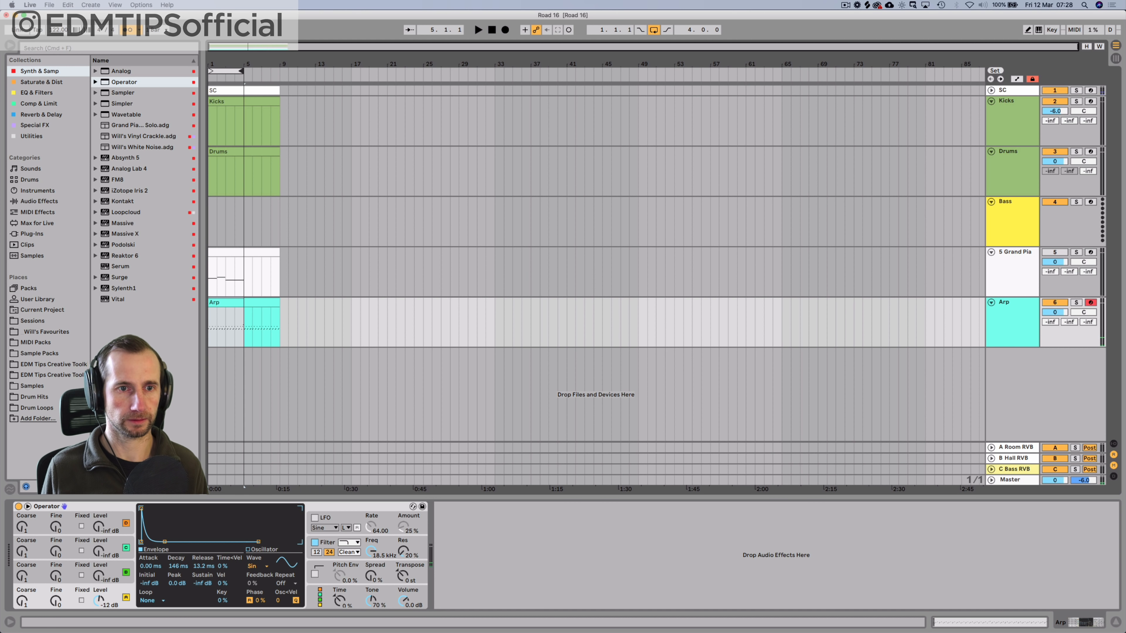
pyautogui.click(235, 324)
pyautogui.doubleClick(243, 326)
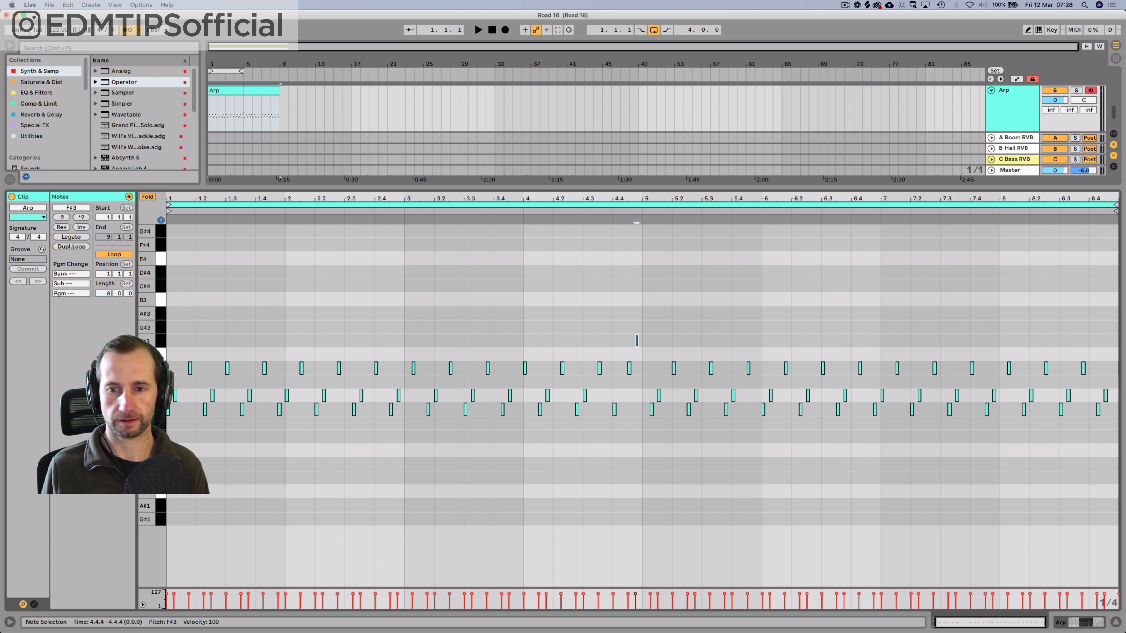
pyautogui.press('Up')
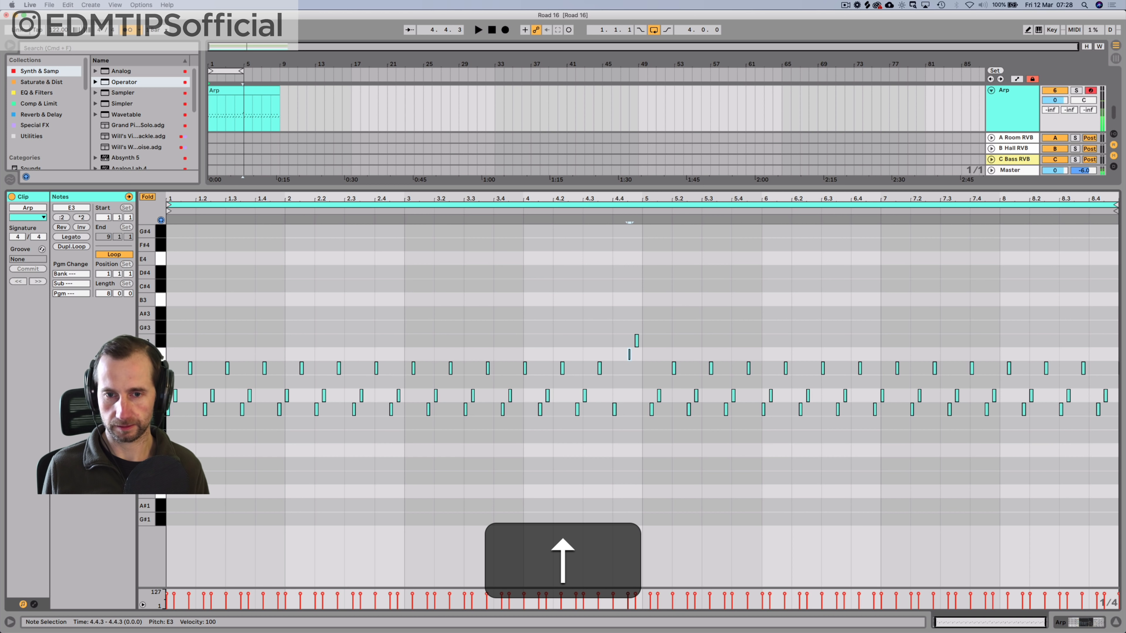
pyautogui.press('space')
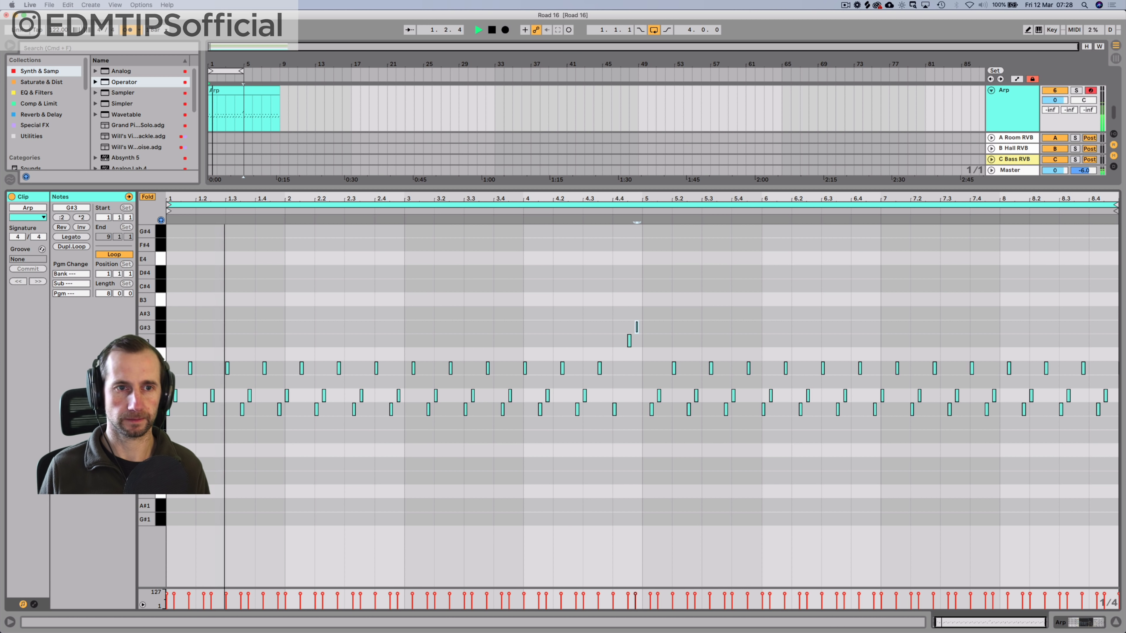
pyautogui.hotkey('shift', 'Tab')
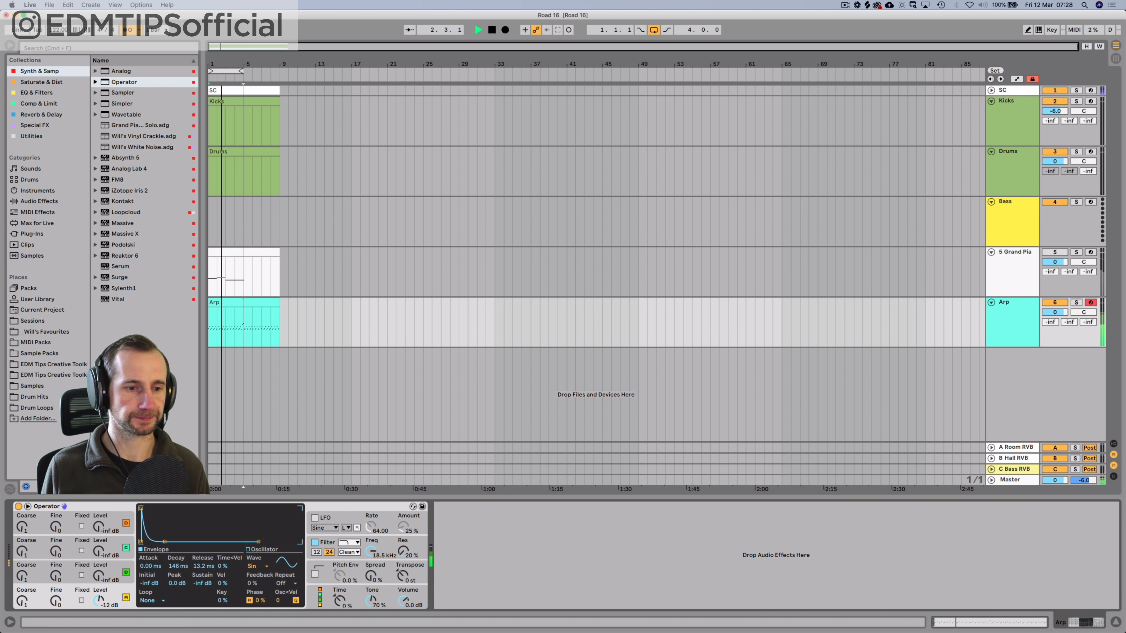
pyautogui.press('space')
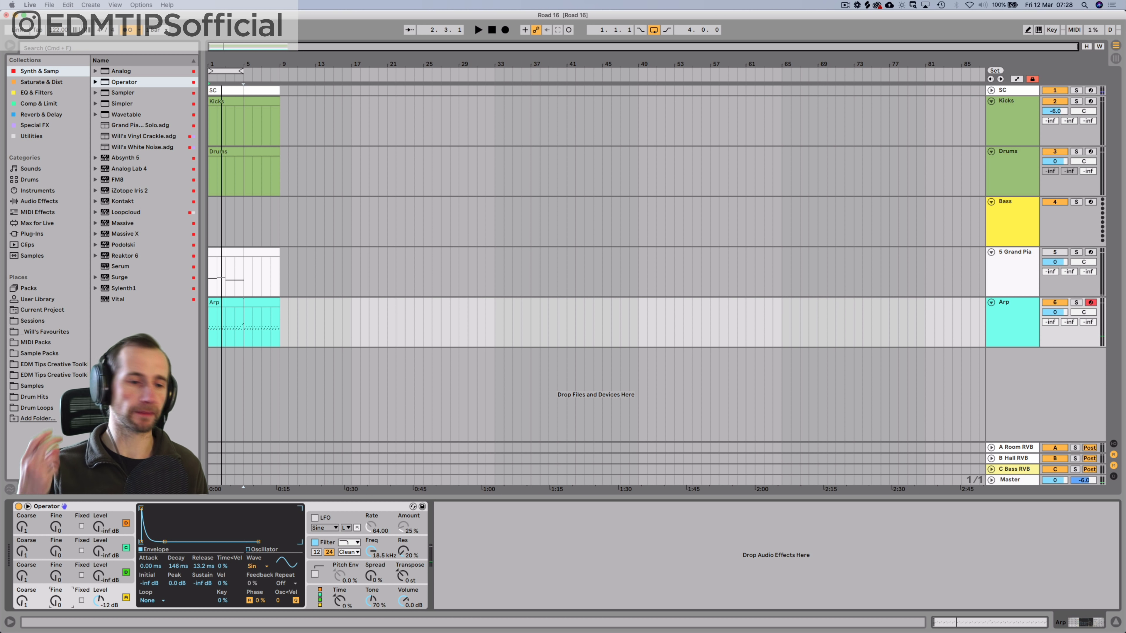
# Step: Set Operator's oscillator B to the Triangle waveform and raise its level to -26 dB while playing the arp
pyautogui.click(56, 575)
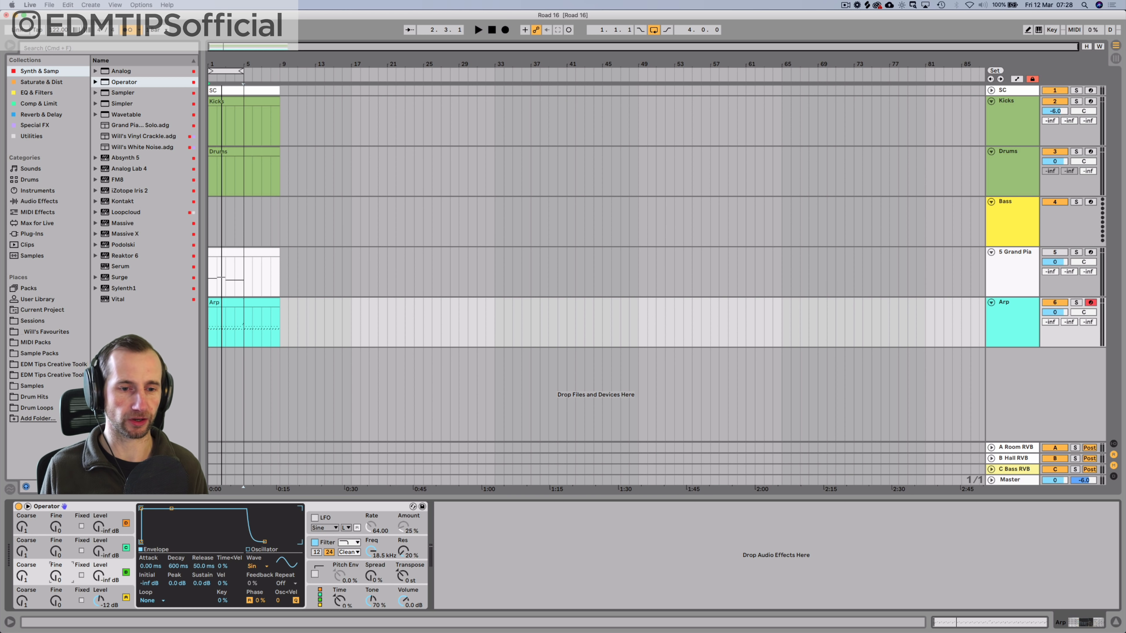
pyautogui.click(259, 566)
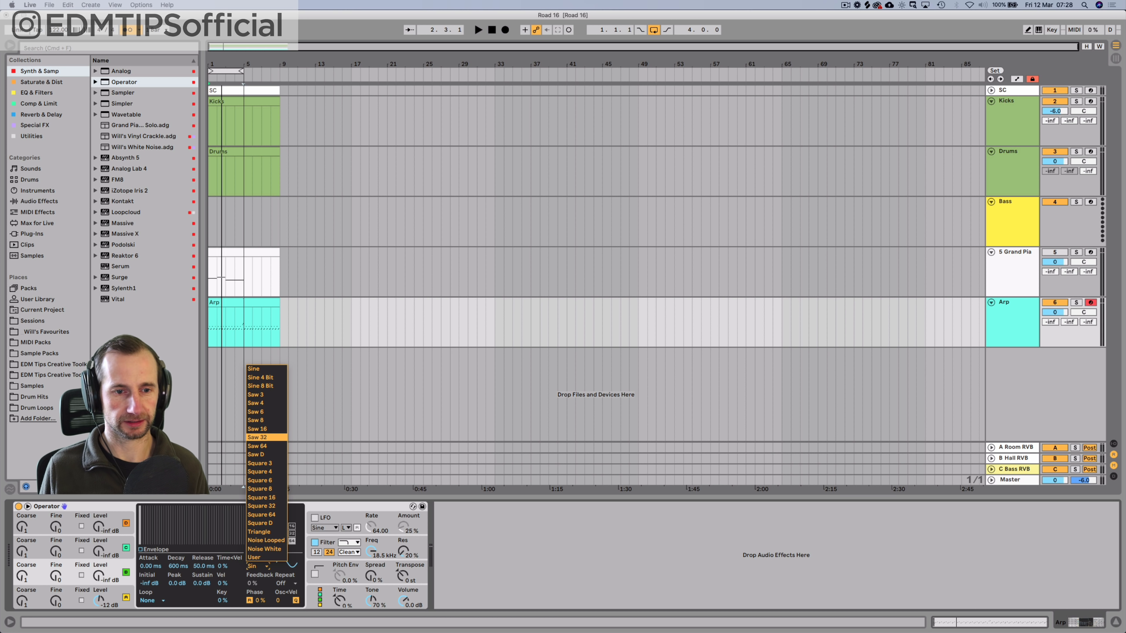
pyautogui.click(259, 532)
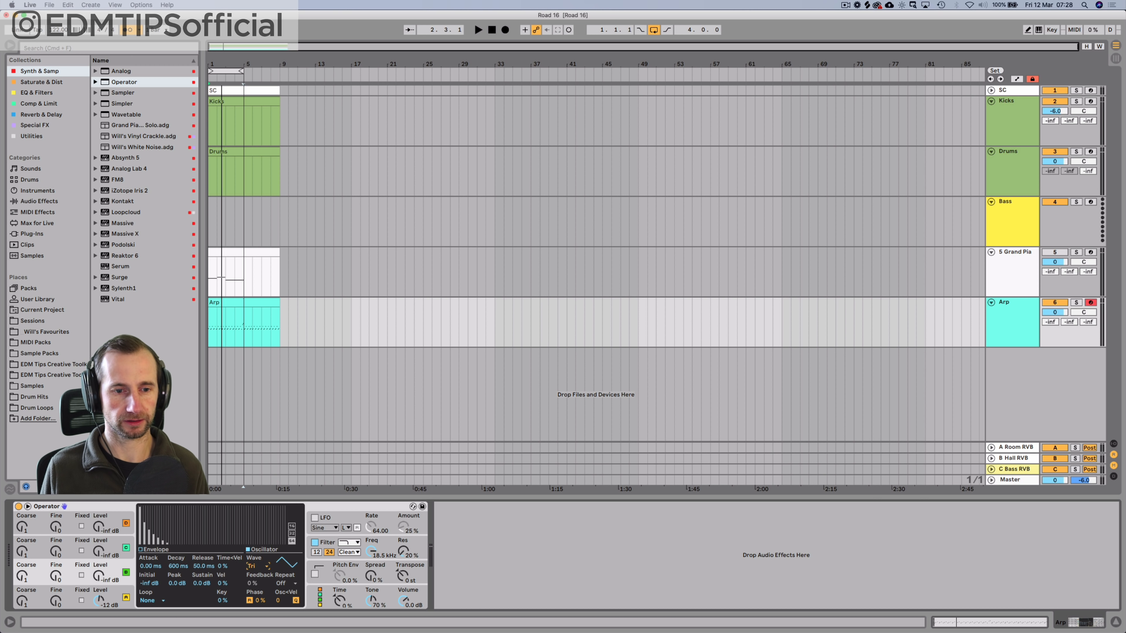
pyautogui.press('space')
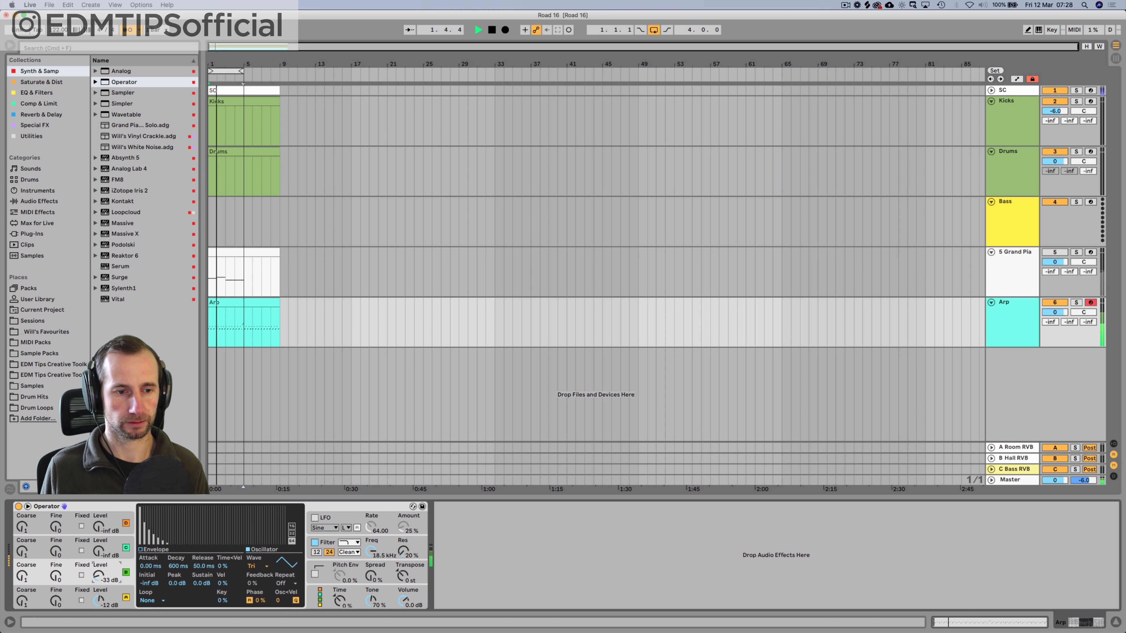
pyautogui.press('space')
# Step: Switch Operator to the algorithm with all four oscillators in parallel and lower oscillator B's level to -30 dB
pyautogui.click(372, 598)
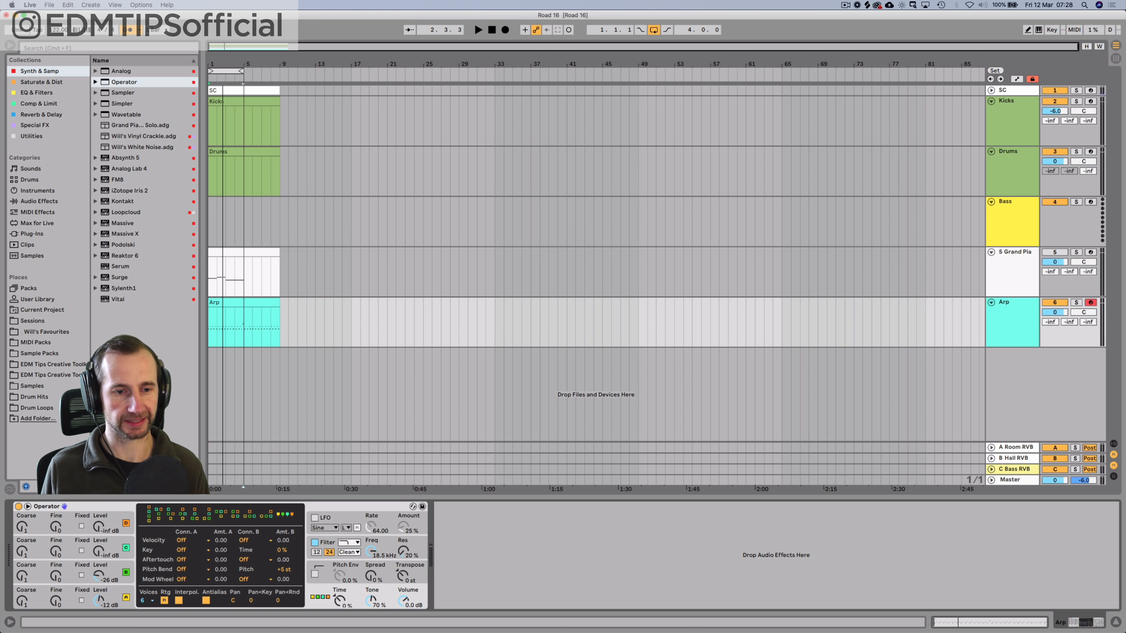
pyautogui.click(73, 572)
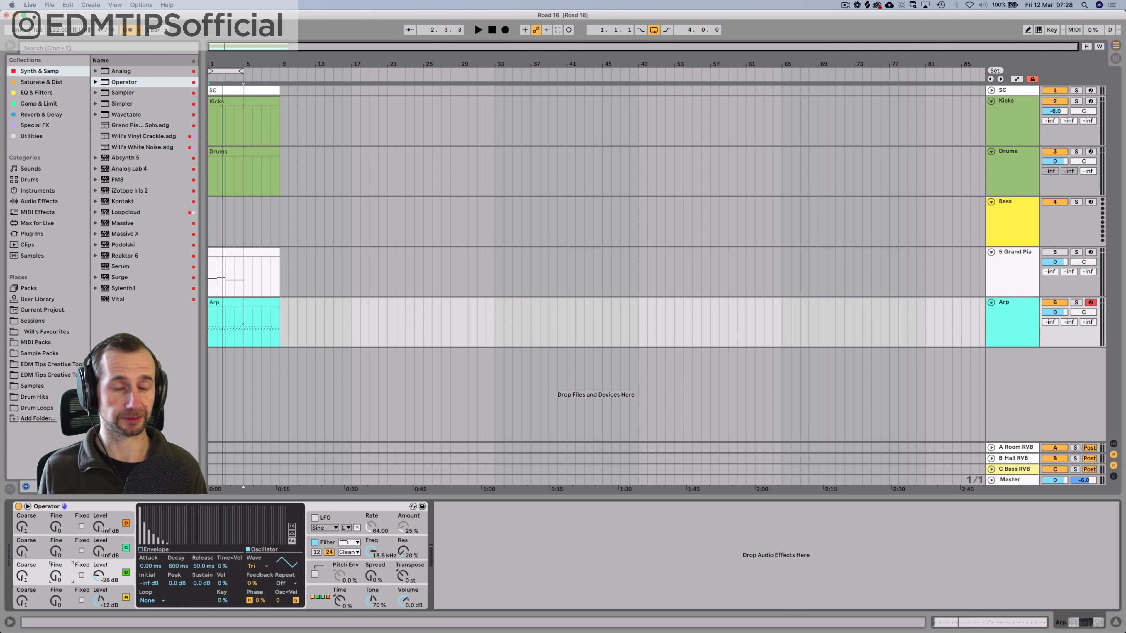
pyautogui.press('space')
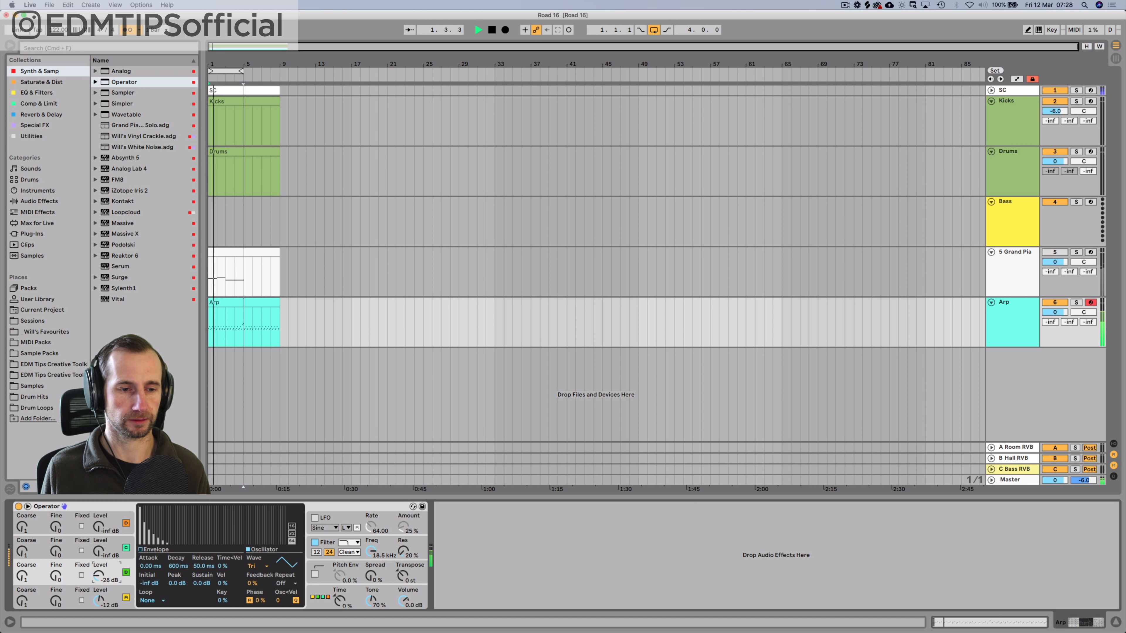
pyautogui.moveTo(98, 576)
pyautogui.mouseDown()
pyautogui.moveTo(99, 563)
pyautogui.moveTo(99, 577)
pyautogui.mouseUp()
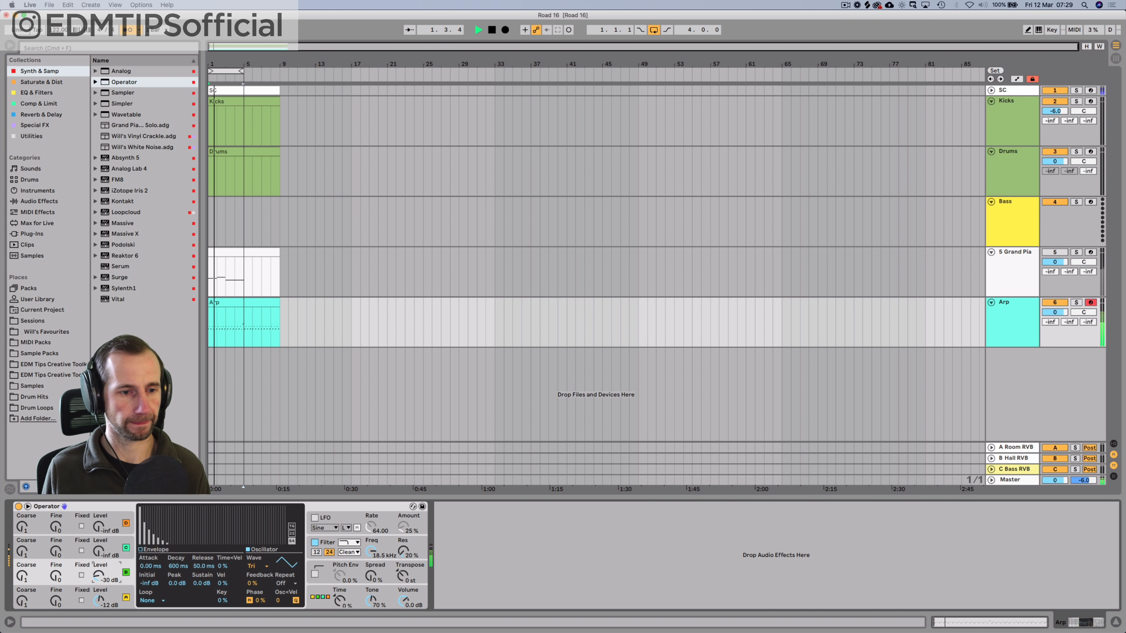
# Step: Set oscillator C to the Saw 64 waveform with a coarse tuning of 0.5 and a level of -40 dB
pyautogui.click(56, 552)
pyautogui.press('space')
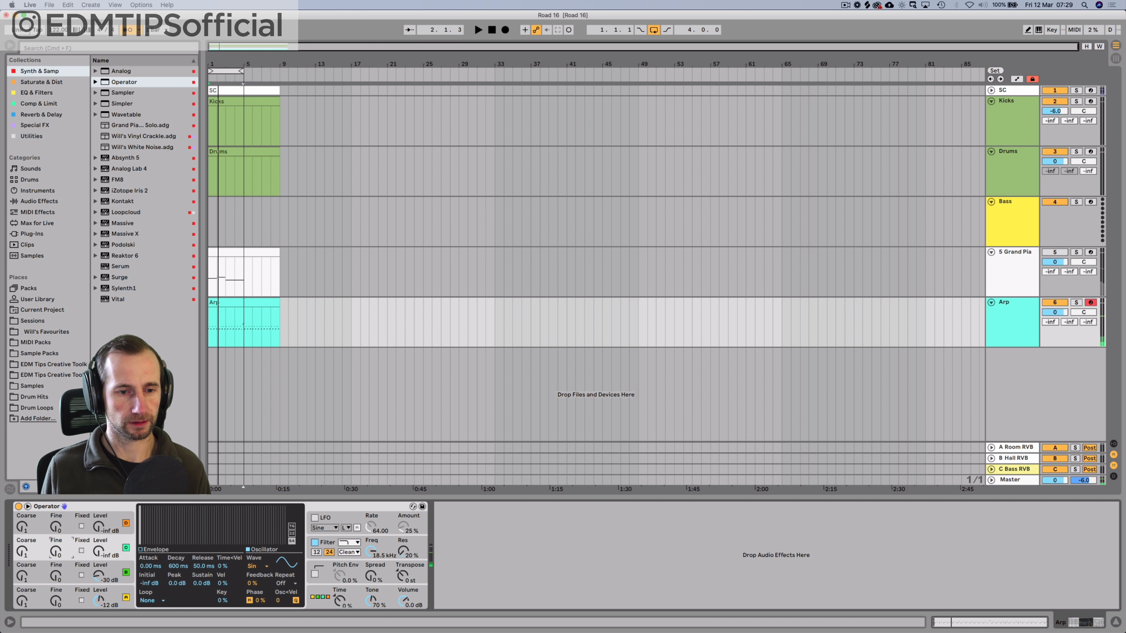
pyautogui.click(257, 566)
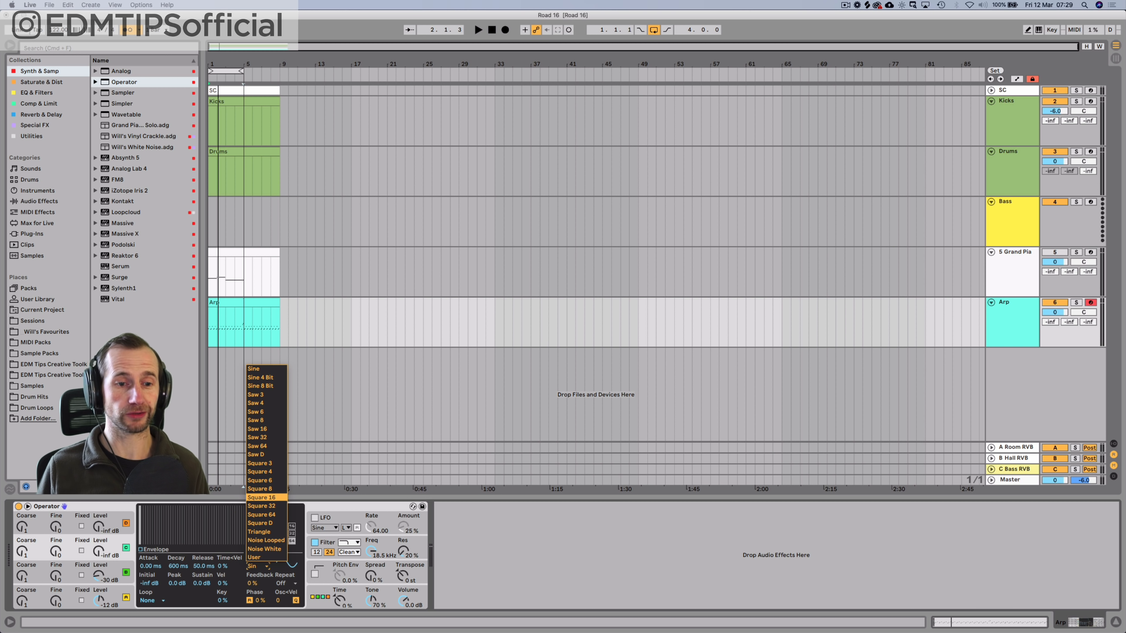
pyautogui.click(261, 446)
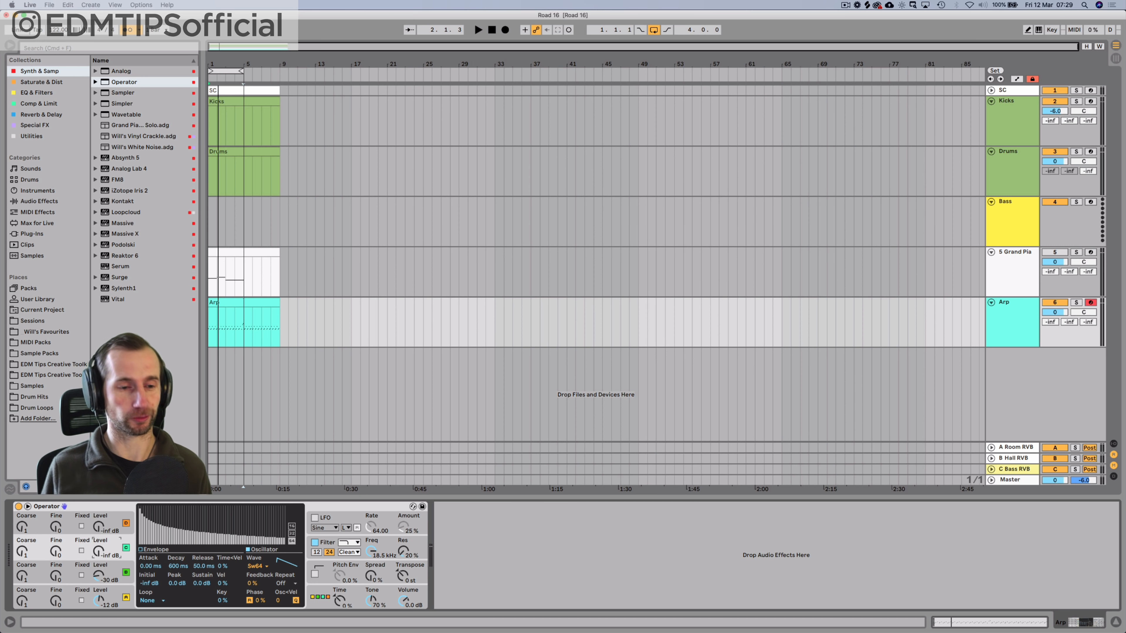
pyautogui.press('space')
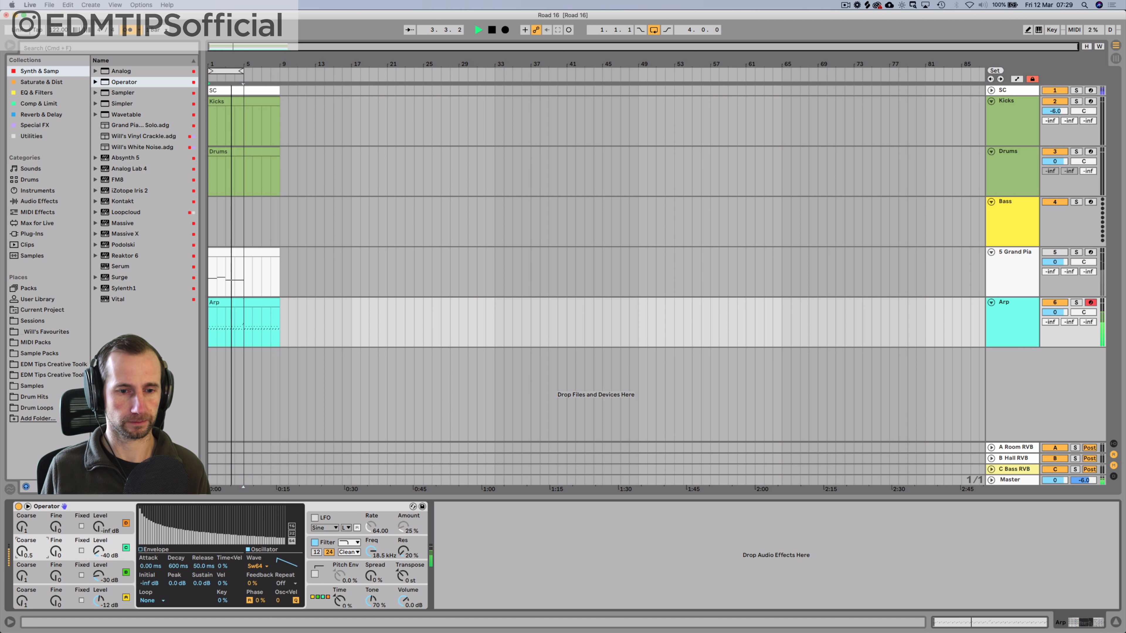
pyautogui.press('space')
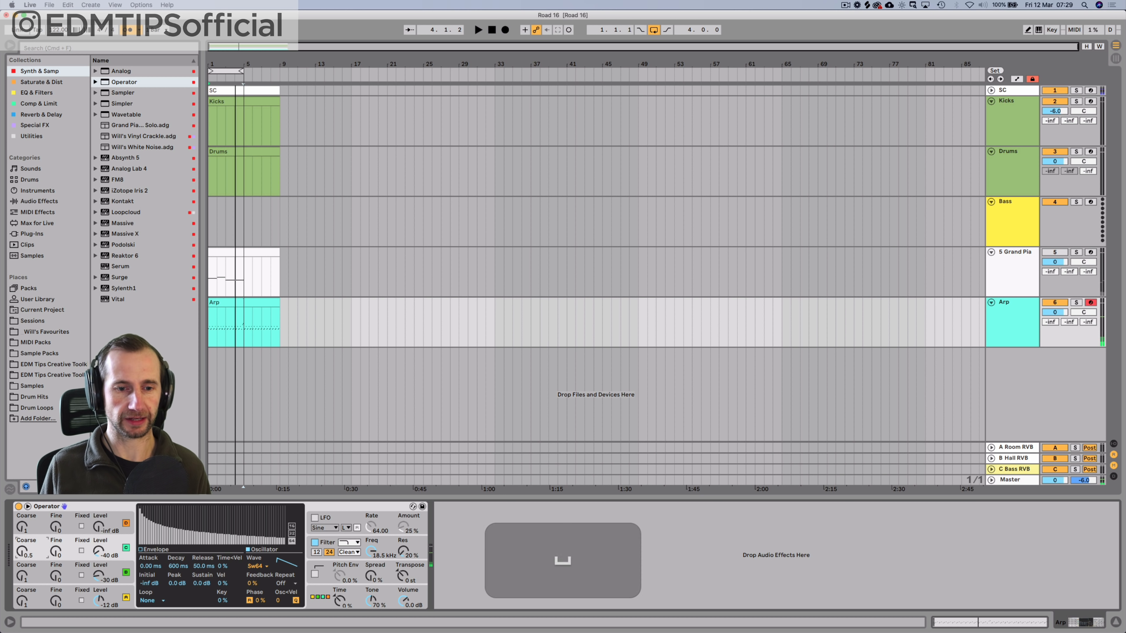
# Step: Shape Operator's filter with a 313 Hz frequency, a 39 % envelope amount and a 410 ms envelope decay
pyautogui.click(329, 542)
pyautogui.press('space')
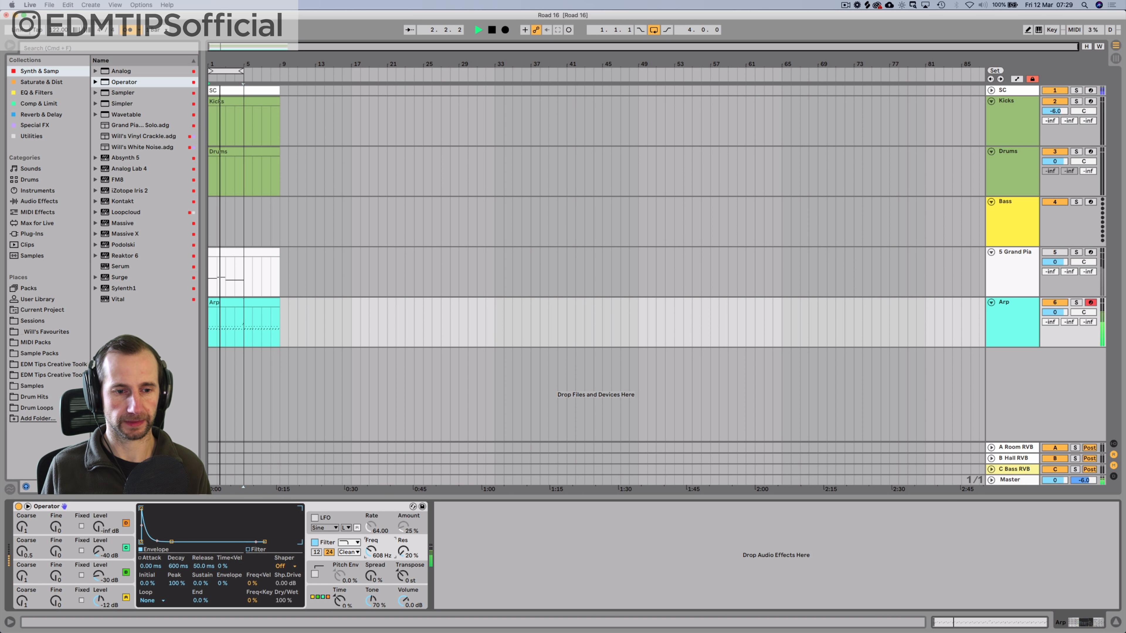
pyautogui.press('space')
pyautogui.moveTo(223, 583); pyautogui.dragTo(224, 562)
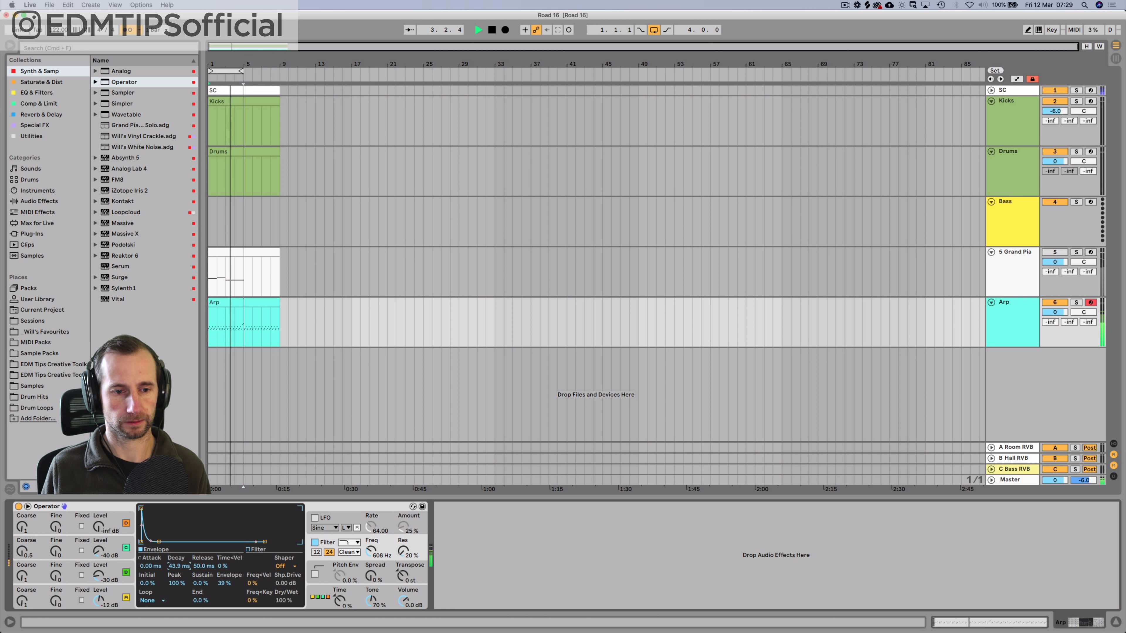
pyautogui.moveTo(178, 566); pyautogui.dragTo(178, 555)
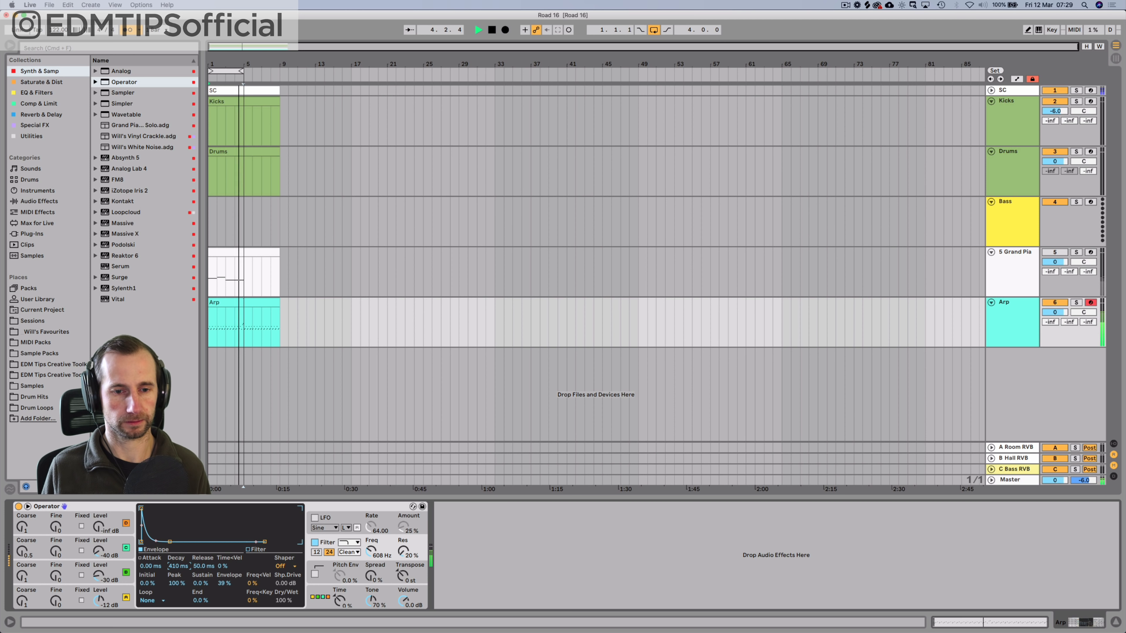
pyautogui.moveTo(370, 551); pyautogui.dragTo(370, 562)
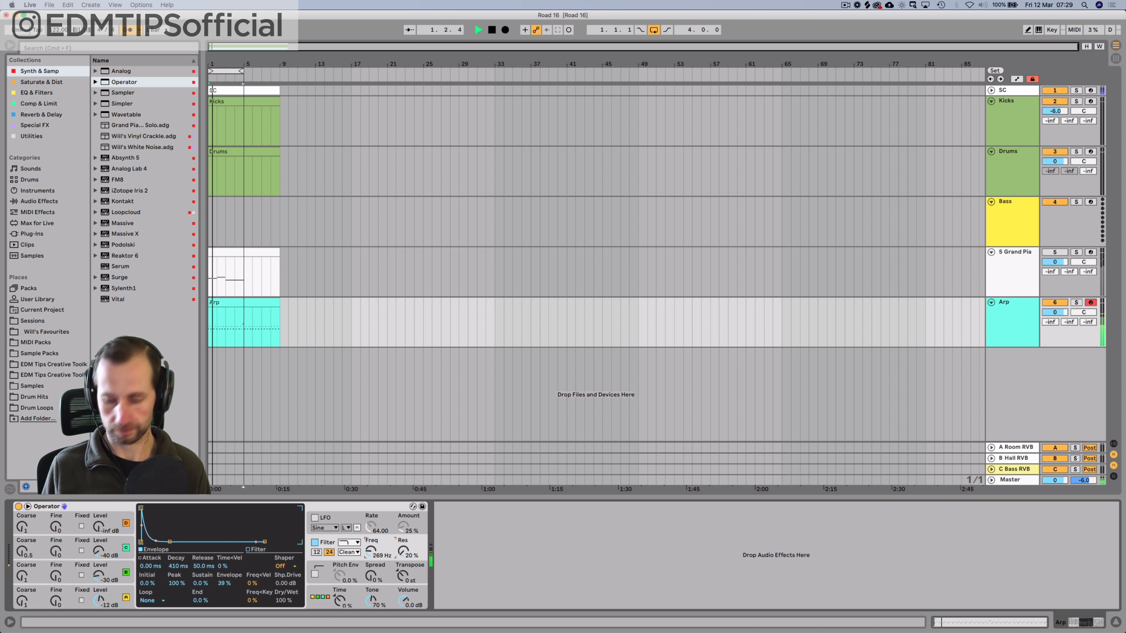
pyautogui.press('space')
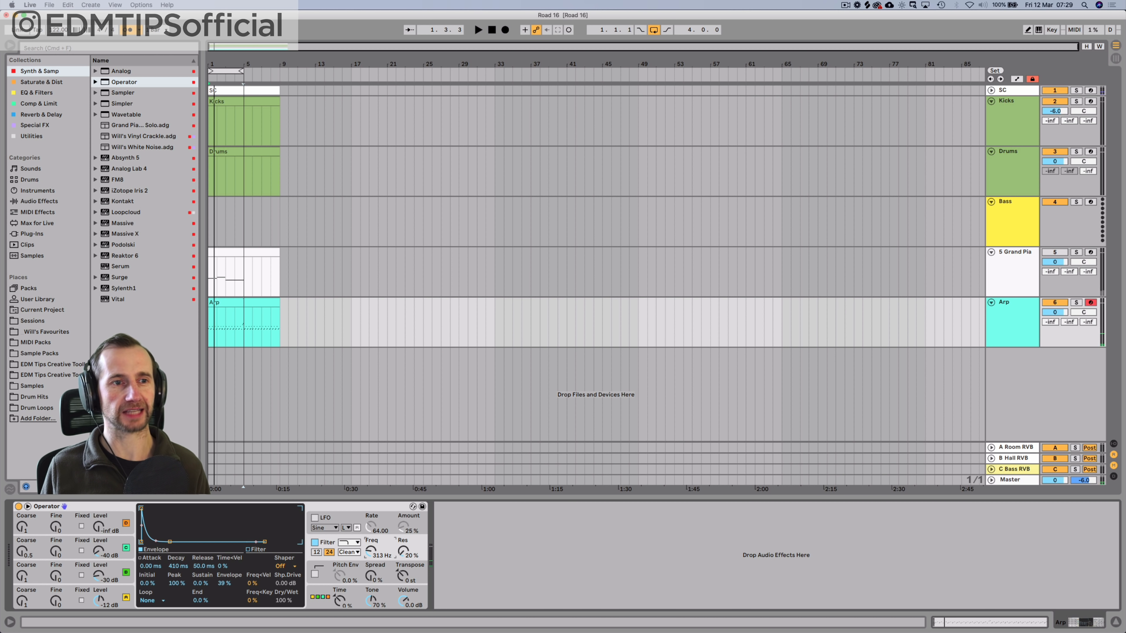
# Step: Add Overdrive from the Saturate & Dist collection to the Arp track and lower its Dry/Wet to 26 %
pyautogui.press('Down')
pyautogui.press('Down')
pyautogui.press('Down')
pyautogui.press('Up')
pyautogui.press('Up')
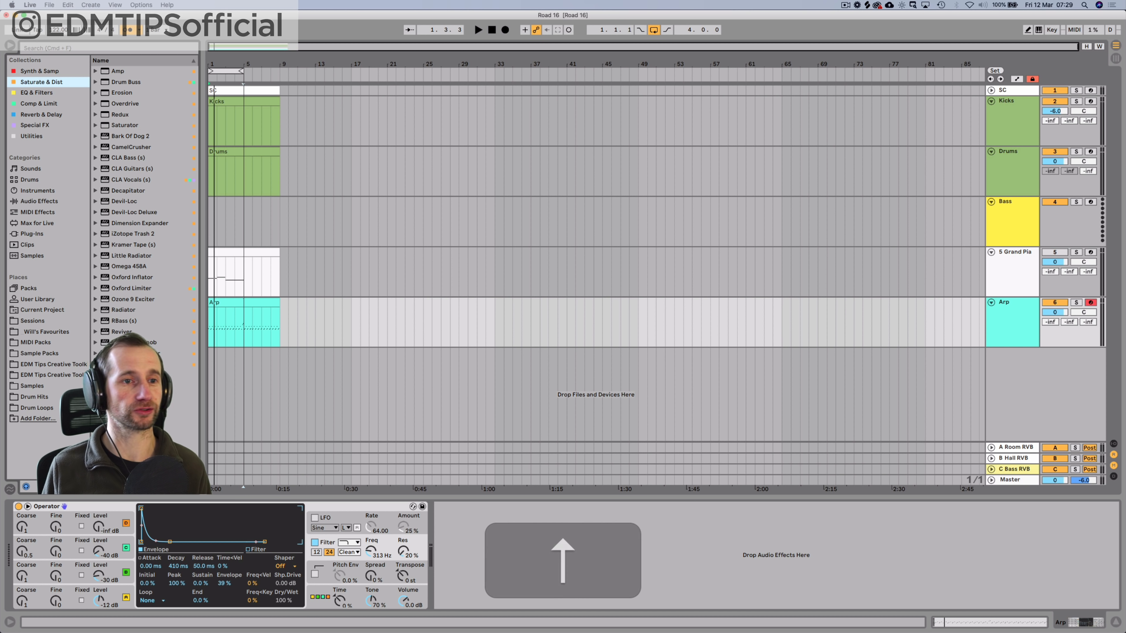
pyautogui.click(125, 104)
pyautogui.press('Return')
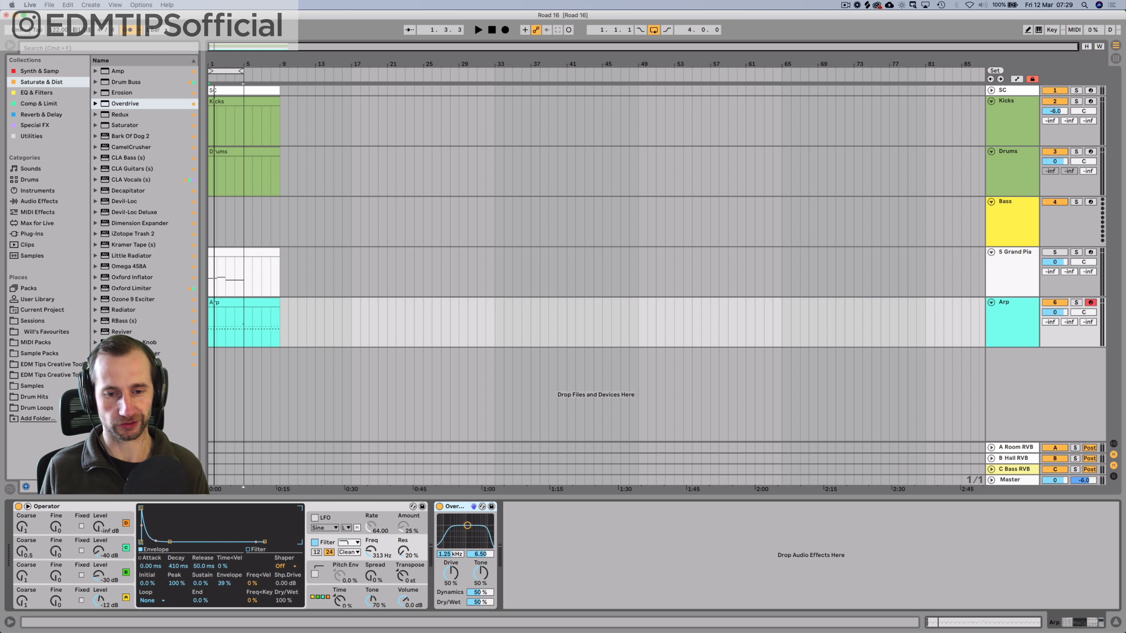
pyautogui.press('space')
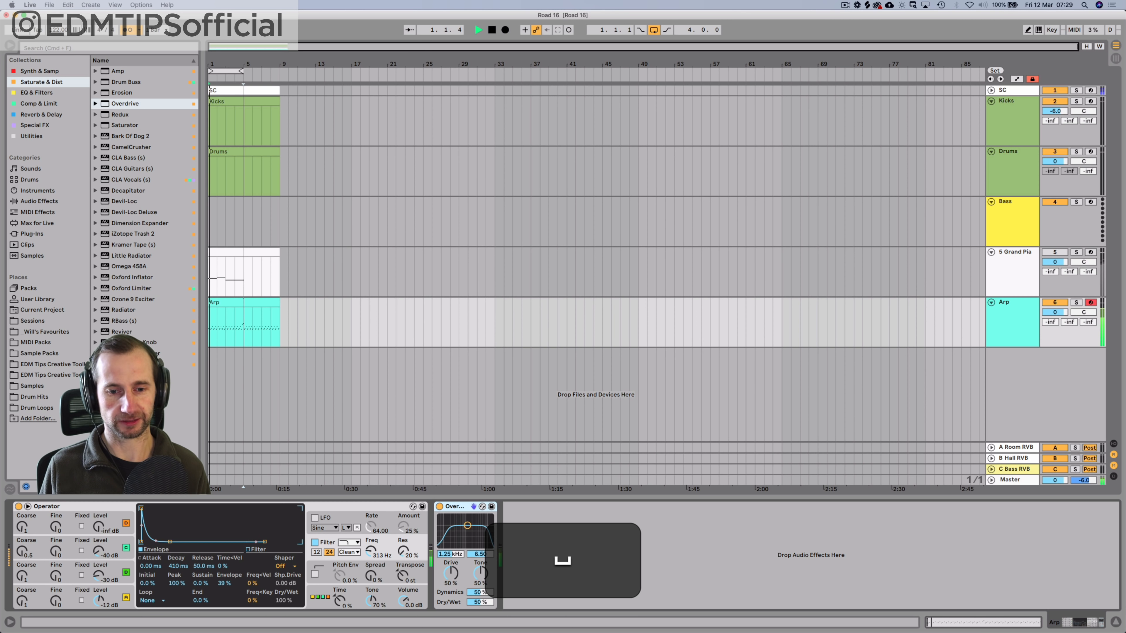
pyautogui.moveTo(480, 602)
pyautogui.mouseDown()
pyautogui.moveTo(480, 619)
pyautogui.moveTo(479, 608)
pyautogui.mouseUp()
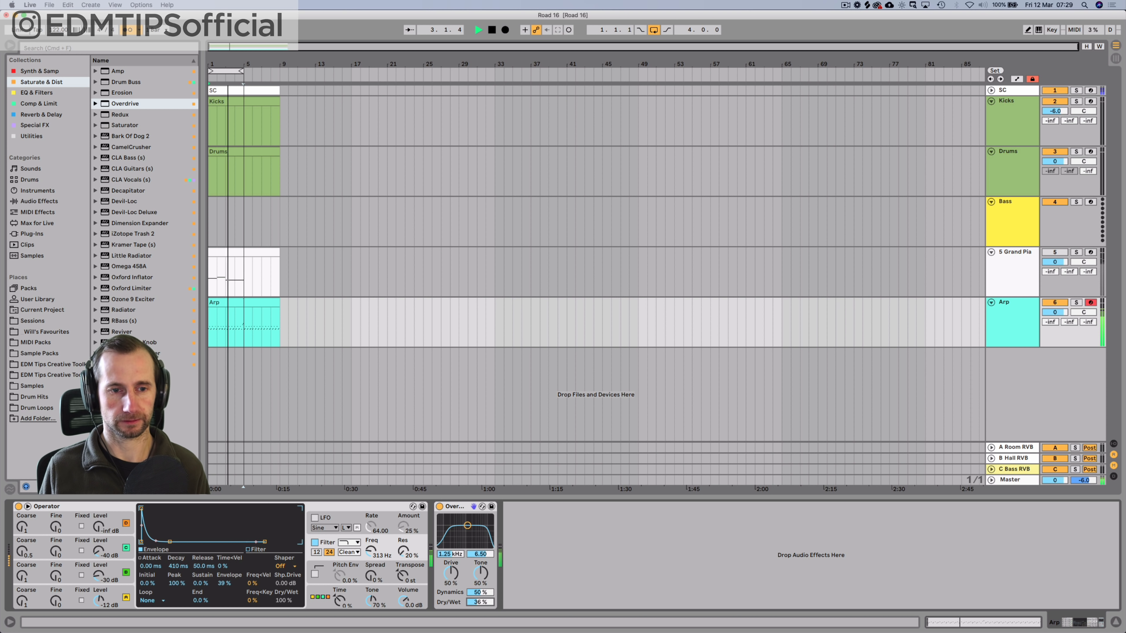
pyautogui.press('space')
# Step: Add EQ Eight after Overdrive, cut the low end and dip band 3 by 4.34 dB at 255 Hz
pyautogui.click(36, 93)
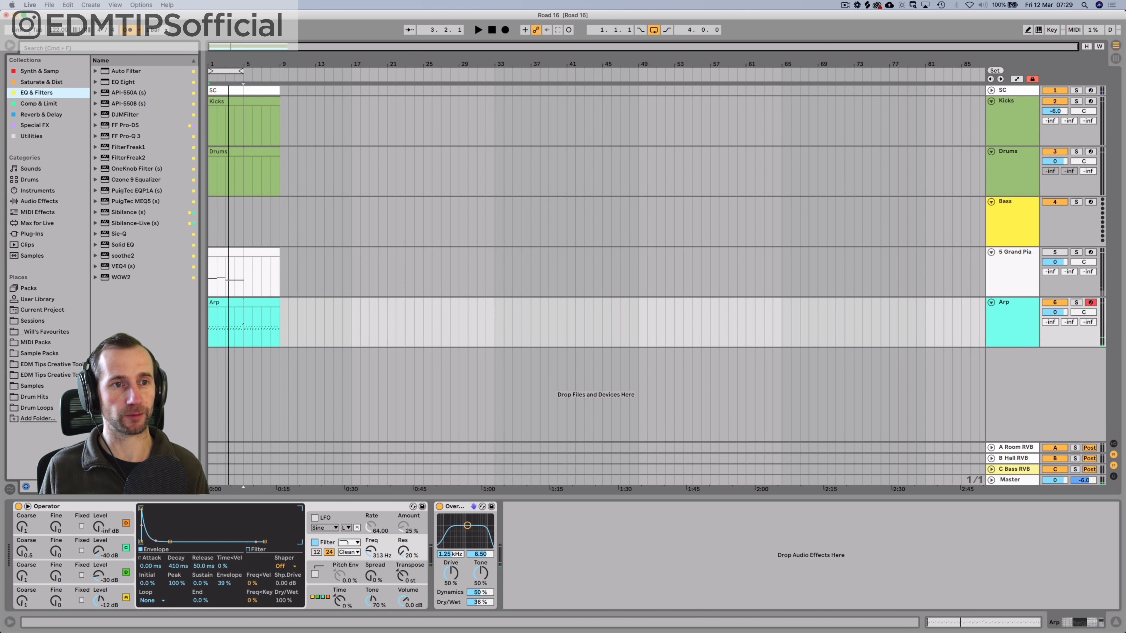
pyautogui.click(126, 82)
pyautogui.moveTo(123, 82); pyautogui.dragTo(623, 560)
pyautogui.press('space')
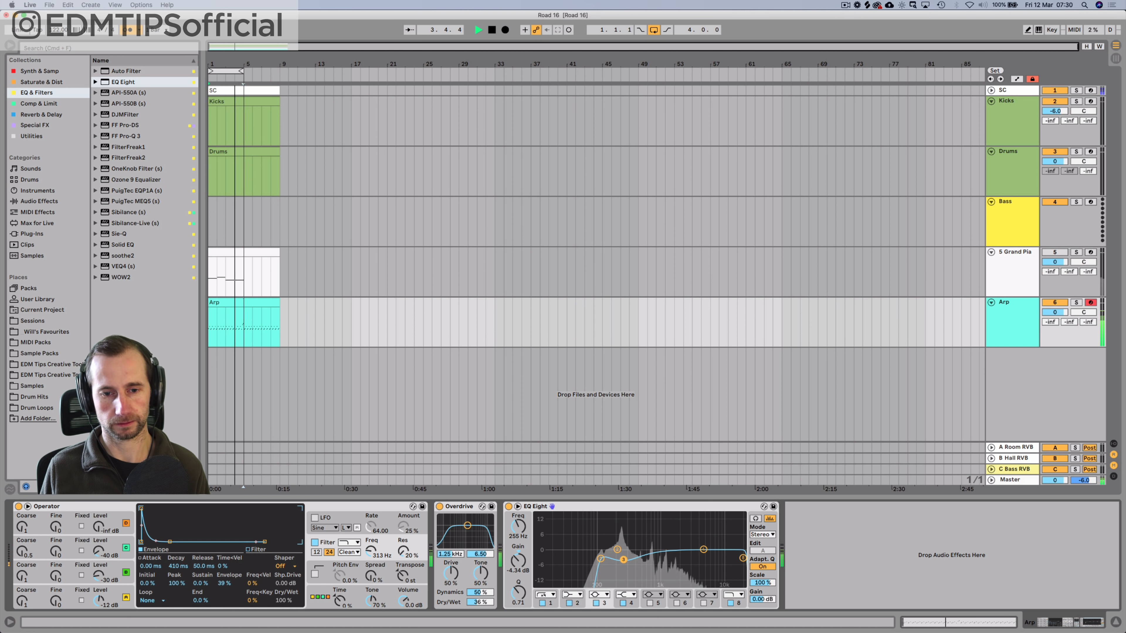
pyautogui.press('space')
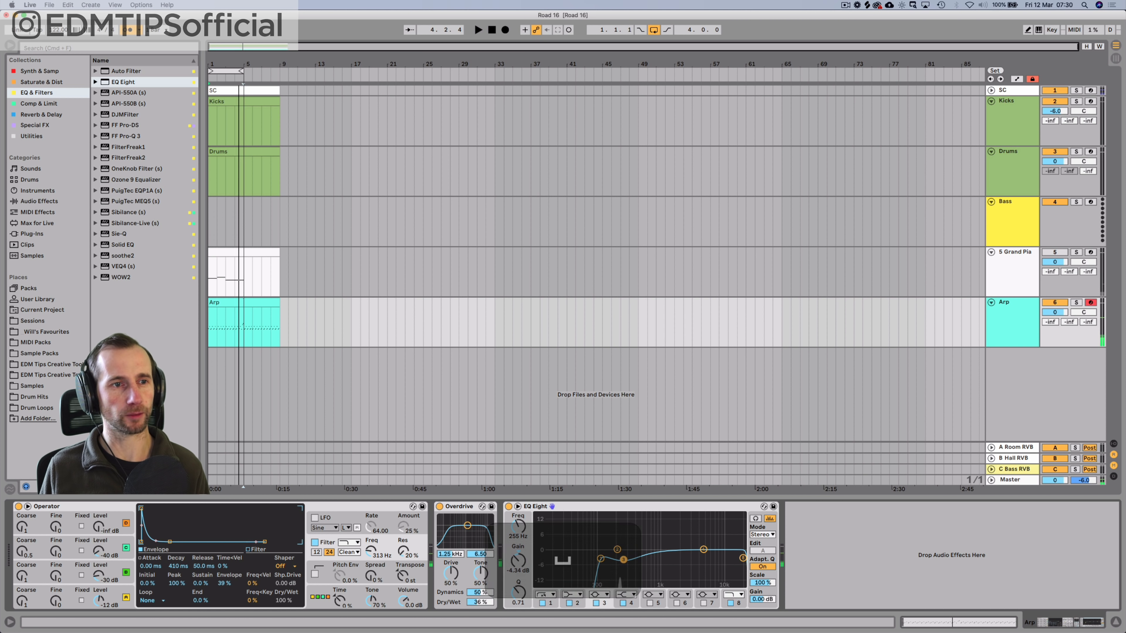
# Step: Insert Erosion before Overdrive on the Arp track and set its frequency to 1.37 kHz and amount to 7.61
pyautogui.click(42, 82)
pyautogui.press('Up')
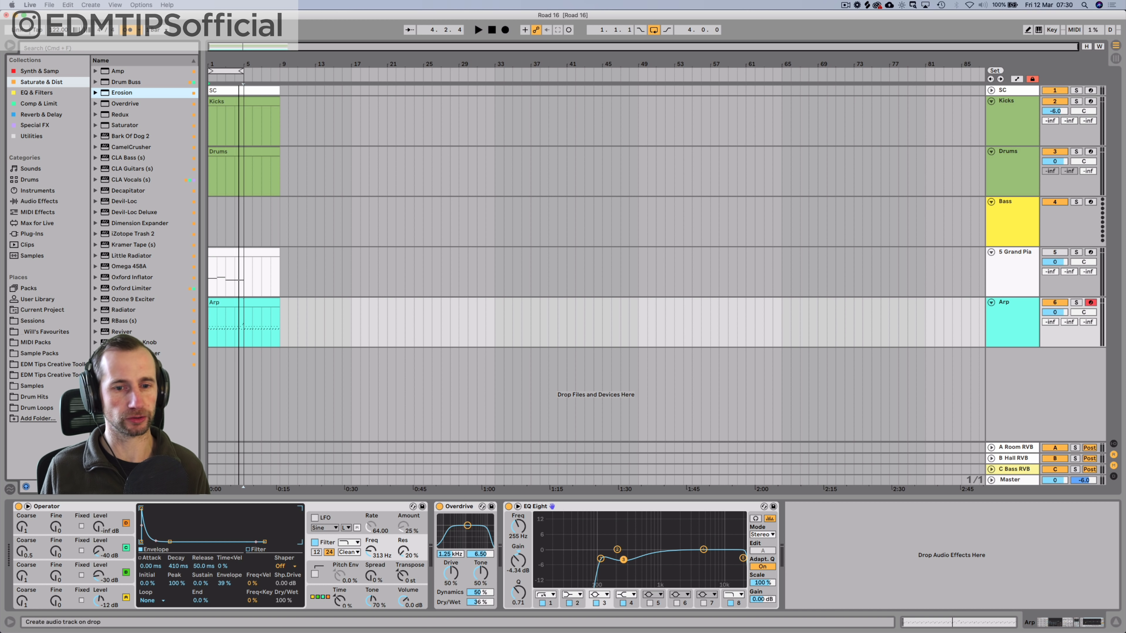
pyautogui.press('Return')
pyautogui.press('space')
pyautogui.moveTo(495, 565); pyautogui.dragTo(469, 555)
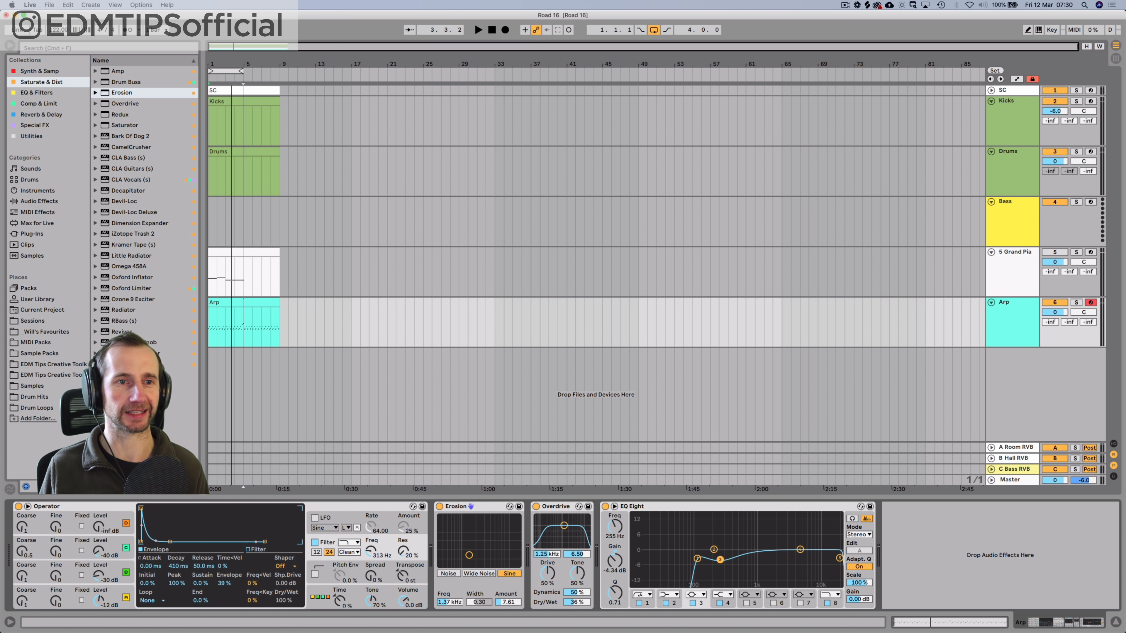
# Step: Select the Kicks track and open the Kicks folder among the drum samples of the EDM Tips Creative pack
pyautogui.press('+')
pyautogui.press('+')
pyautogui.press('+')
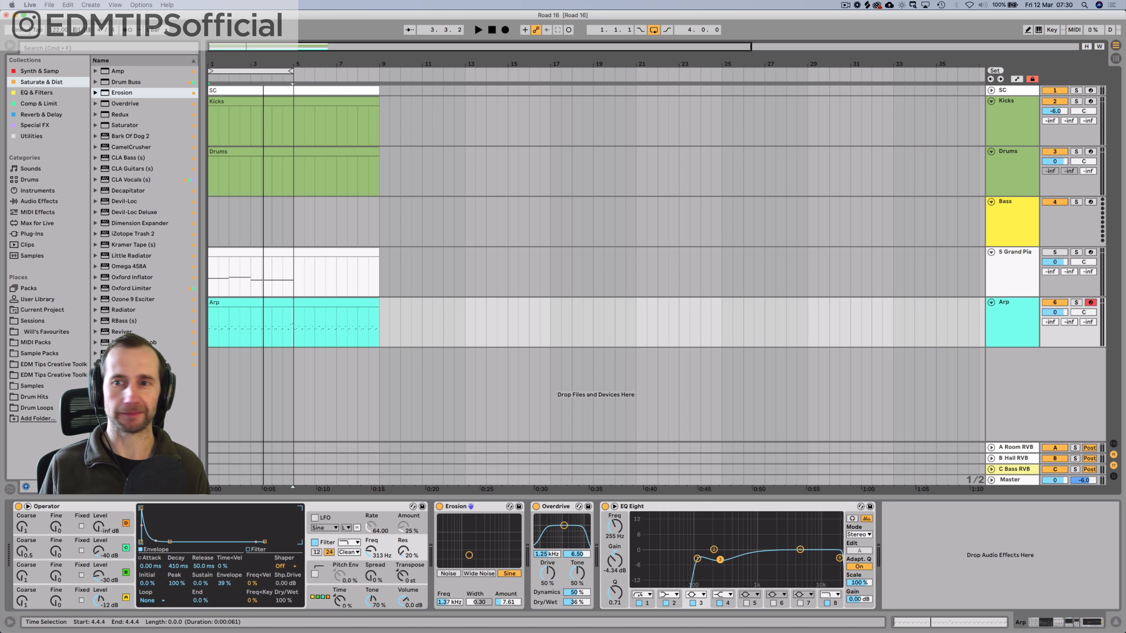
pyautogui.click(1012, 102)
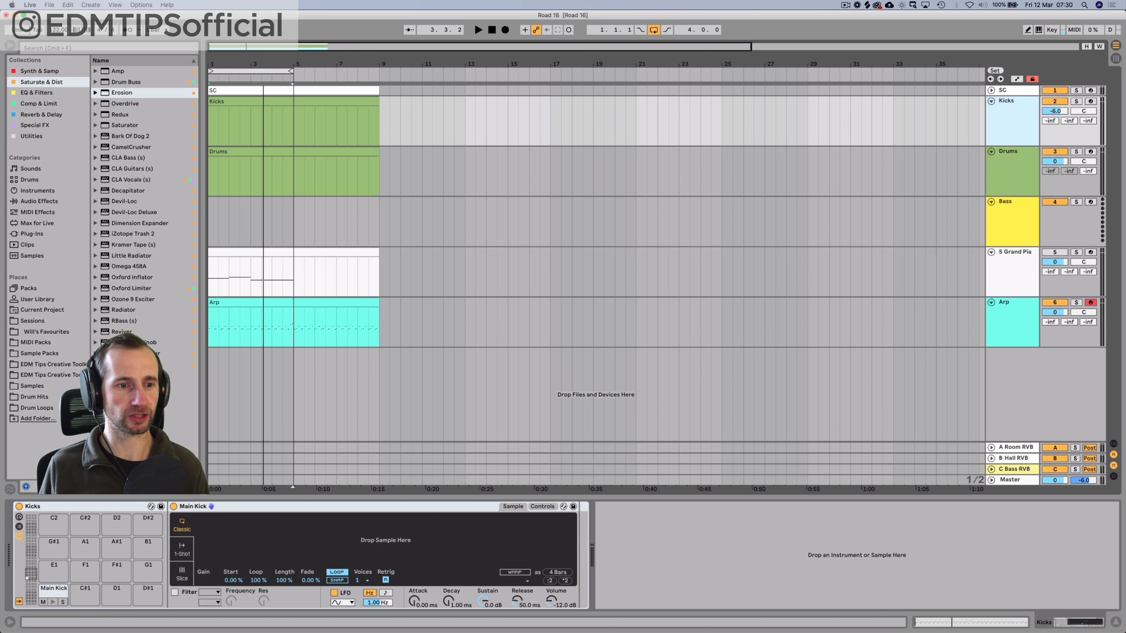
pyautogui.click(53, 375)
pyautogui.press('Right')
pyautogui.press('Right')
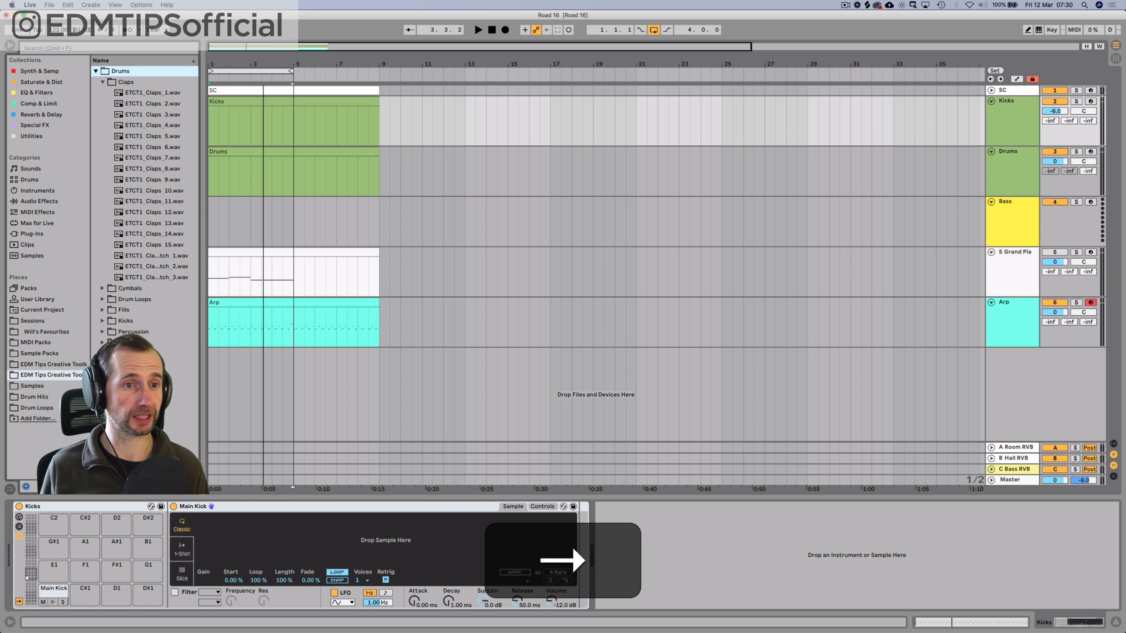
pyautogui.press('Down')
pyautogui.press('Left')
pyautogui.press('Down')
pyautogui.press('Down')
pyautogui.press('Down')
pyautogui.press('Down')
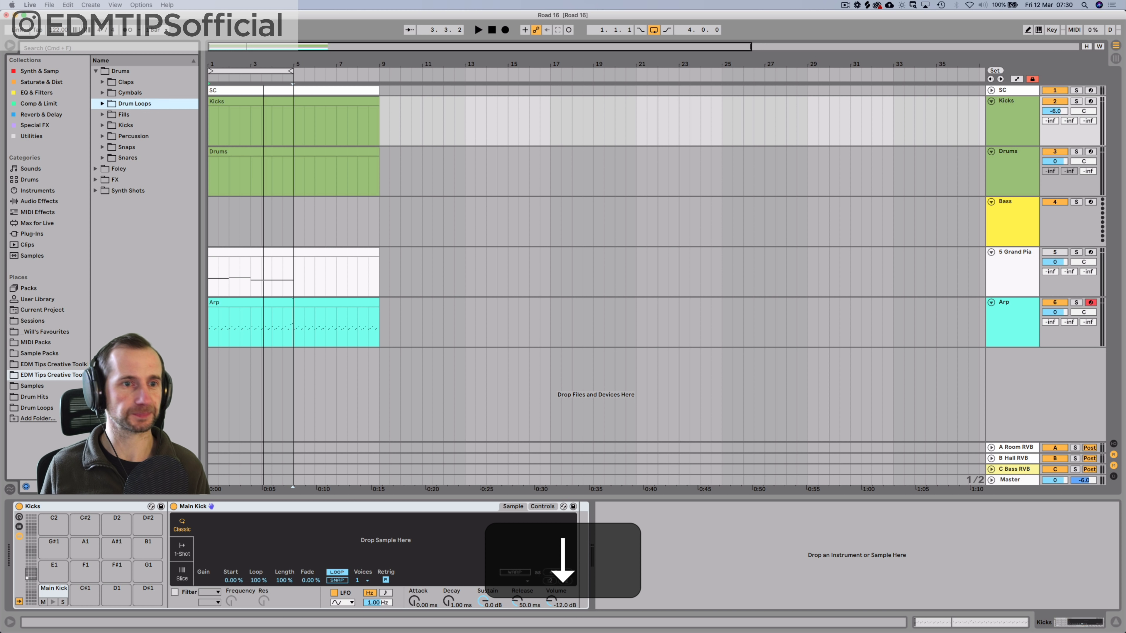
pyautogui.press('Right')
pyautogui.press('Down')
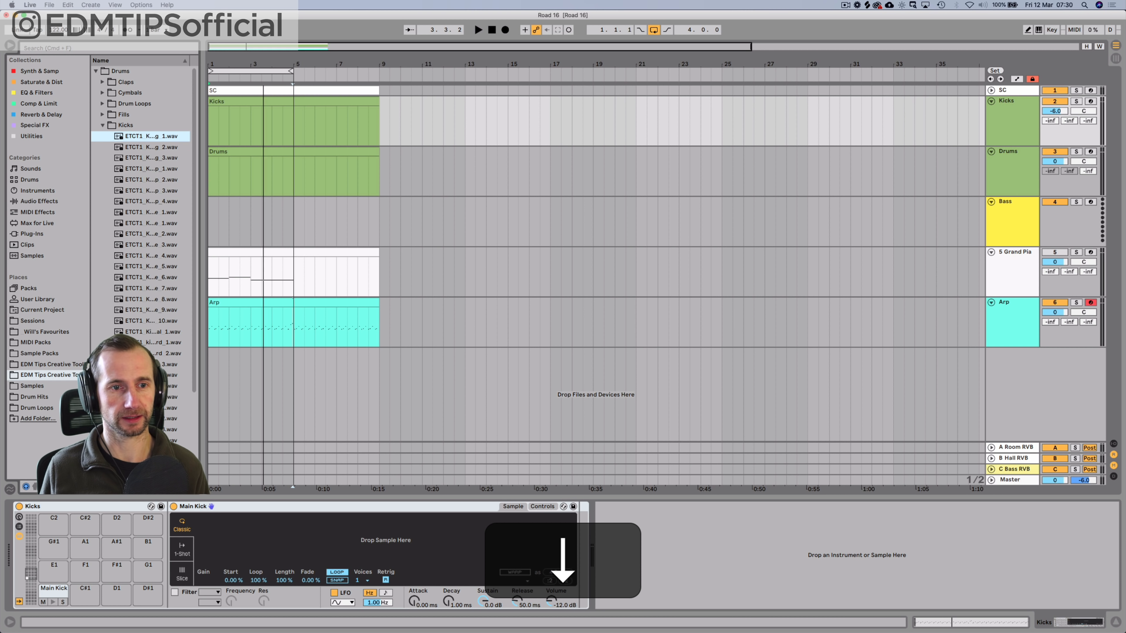
# Step: Audition the kick samples and load ETCT1_Kick_Analog_1.wav onto the Main Kick pad of the Kicks rack
pyautogui.press('Down')
pyautogui.press('Up')
pyautogui.press('Down')
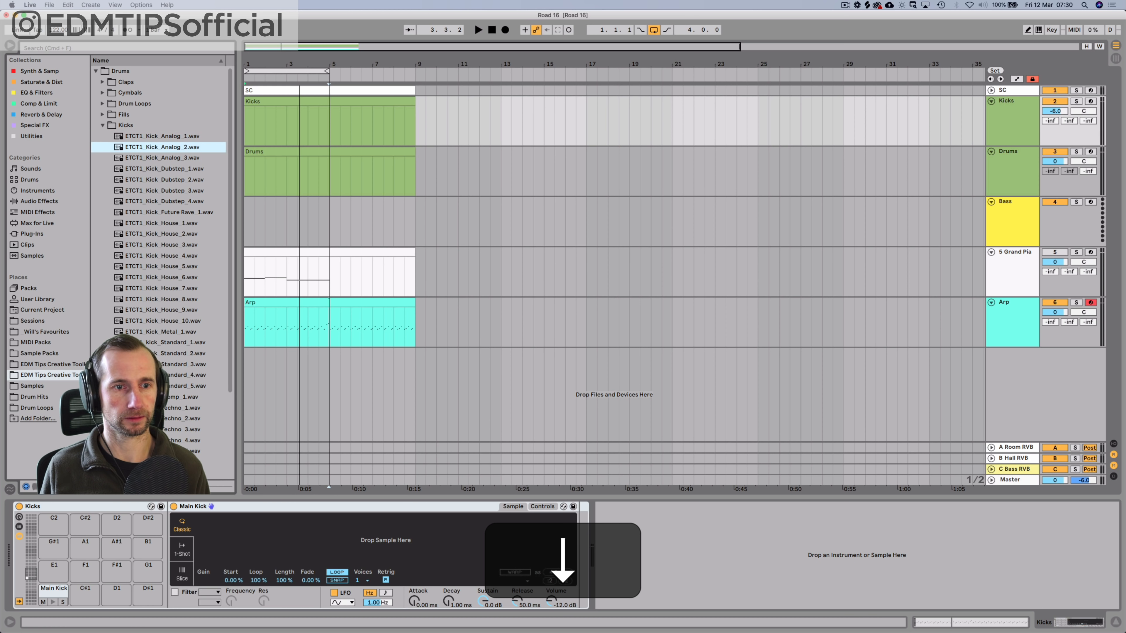
pyautogui.press('Down')
pyautogui.press('Down')
pyautogui.press('Down')
pyautogui.press('Down')
pyautogui.press('Down')
pyautogui.press('Down')
pyautogui.press('Down')
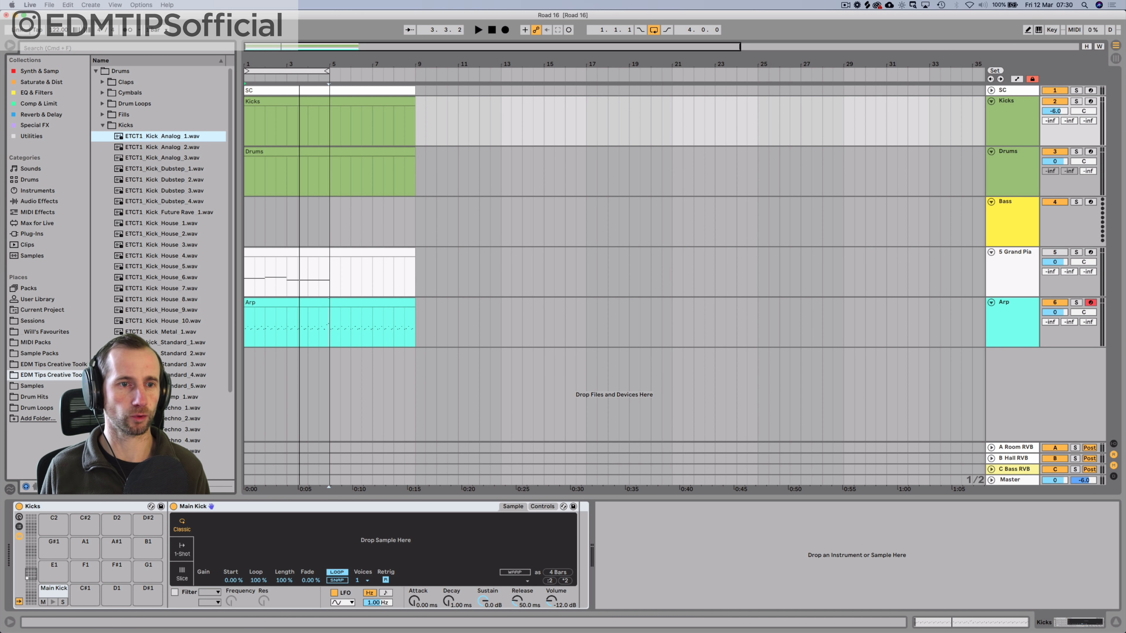
pyautogui.moveTo(162, 136); pyautogui.dragTo(53, 591)
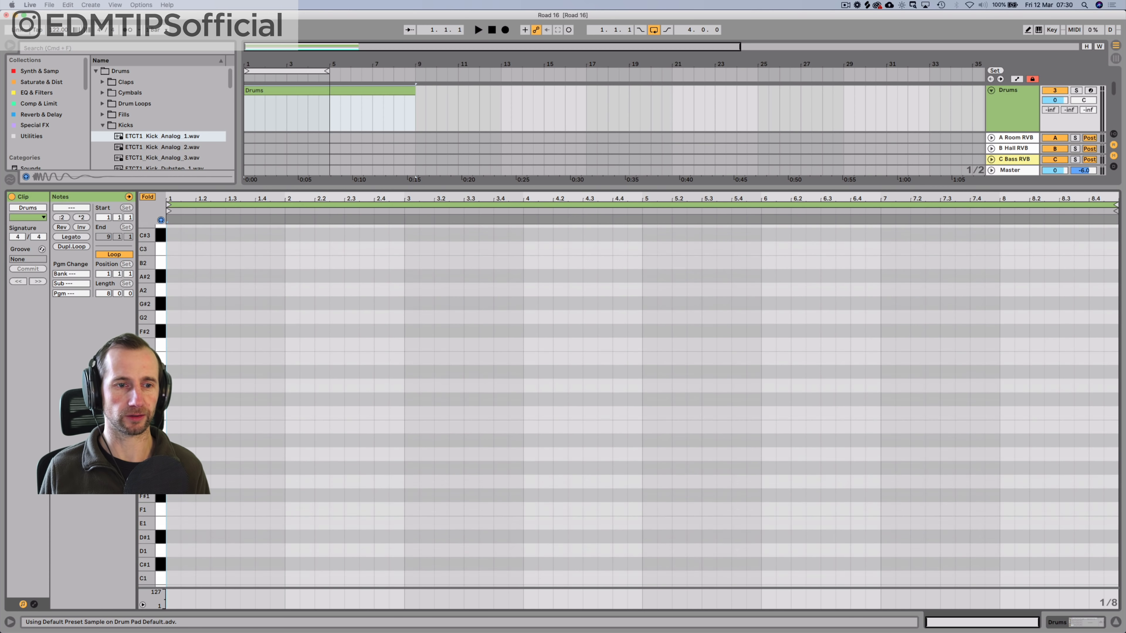
# Step: Add a kick note on C1 at the start of the Kicks clip and select its first beat
pyautogui.press('space')
pyautogui.hotkey('shift', 'Tab')
pyautogui.hotkey('shift', 'space')
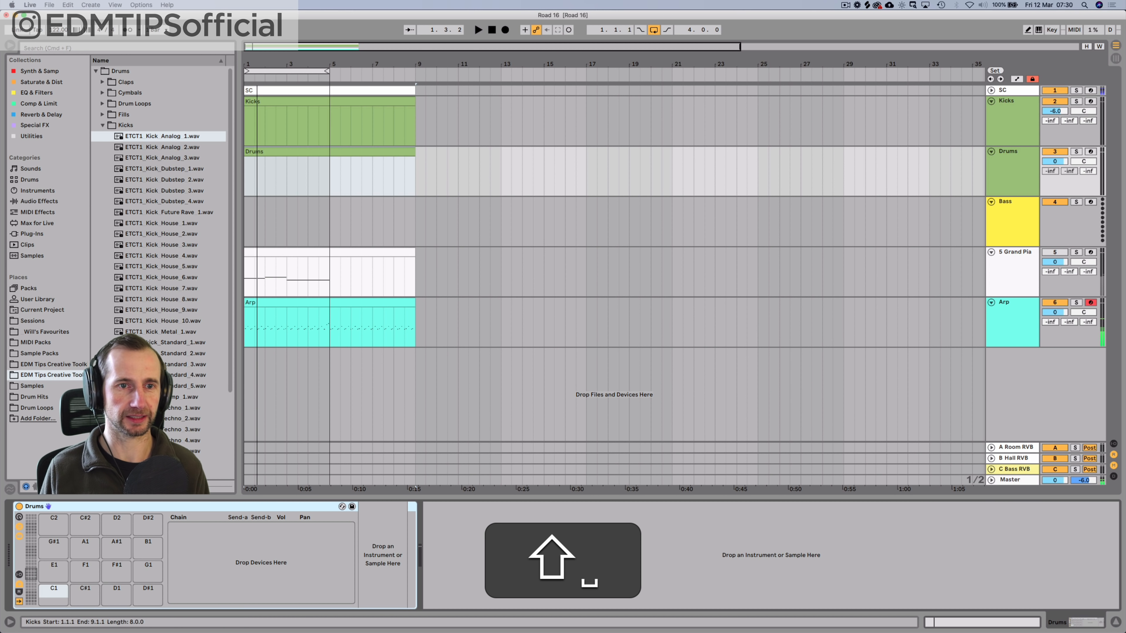
pyautogui.press('Up')
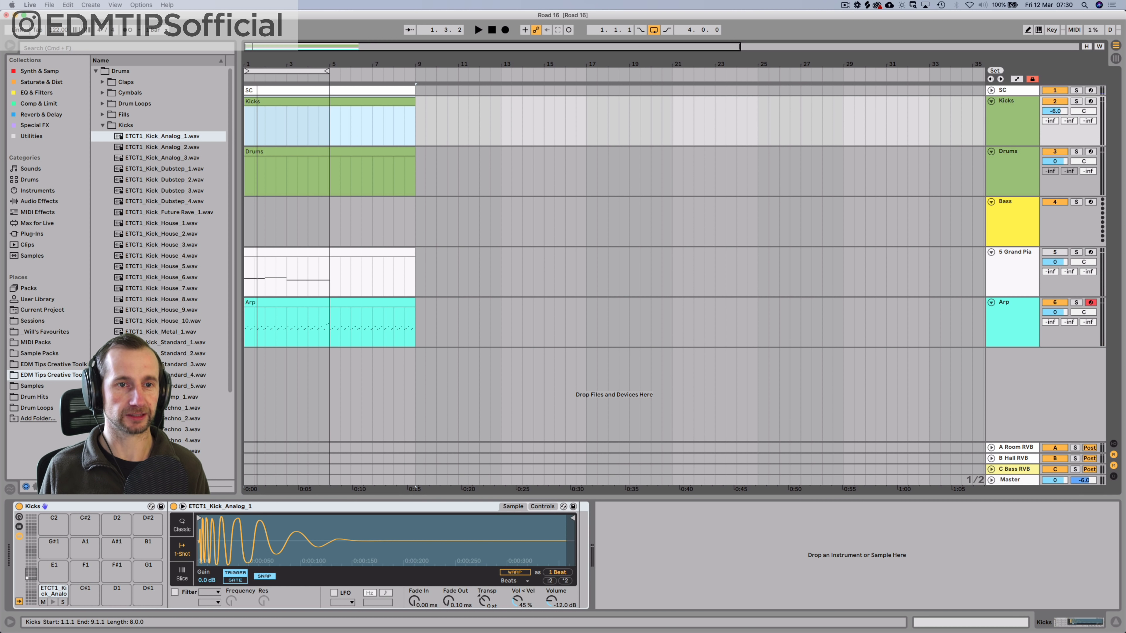
pyautogui.hotkey('shift', 'Tab')
pyautogui.doubleClick(222, 231)
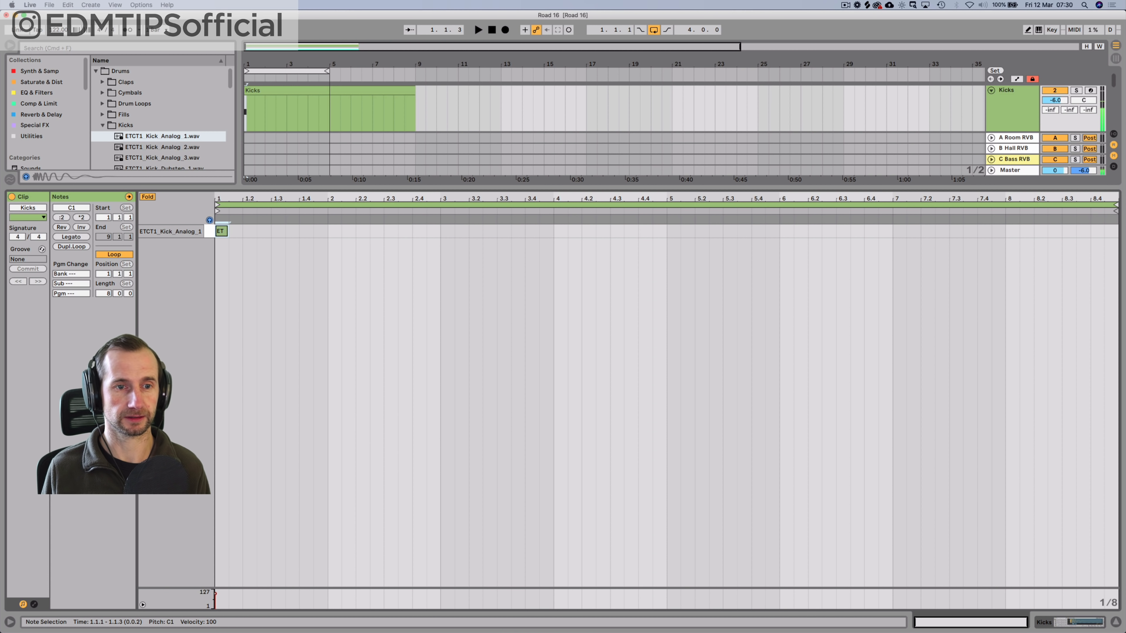
pyautogui.press('space')
pyautogui.press('space')
pyautogui.moveTo(243, 233); pyautogui.dragTo(225, 230)
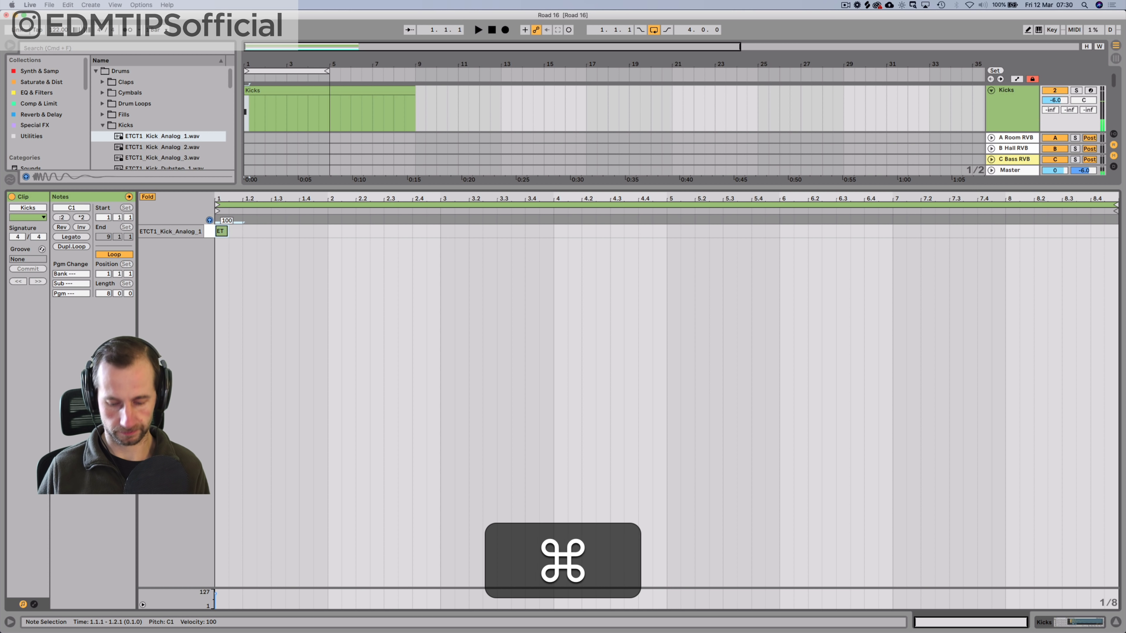
# Step: Duplicate the one-beat kick pattern through bar 4 of the Kicks clip for a four-on-the-floor beat
pyautogui.press('super+d')
pyautogui.press('super+d')
pyautogui.press('super+d')
pyautogui.press('super+d')
pyautogui.press('space')
pyautogui.press('super+d')
pyautogui.press('super+d')
pyautogui.press('super+d')
pyautogui.press('super+d')
pyautogui.press('super+d')
pyautogui.press('super+d')
pyautogui.press('super+d')
pyautogui.press('super+d')
pyautogui.press('super+d')
pyautogui.press('super+d')
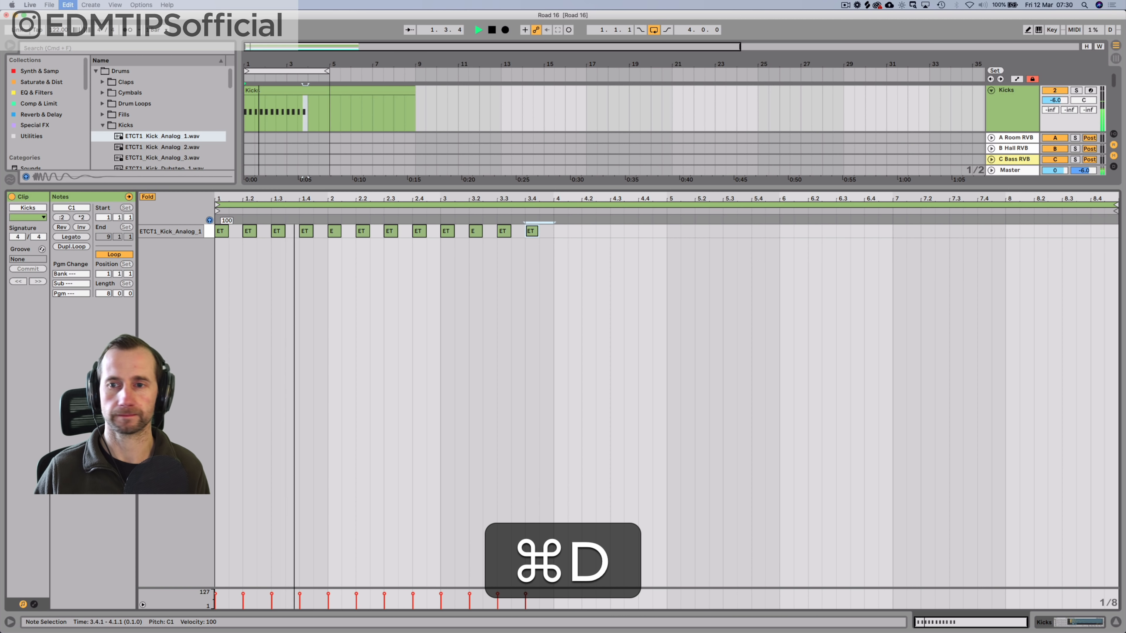
pyautogui.press('shift+super+Tab')
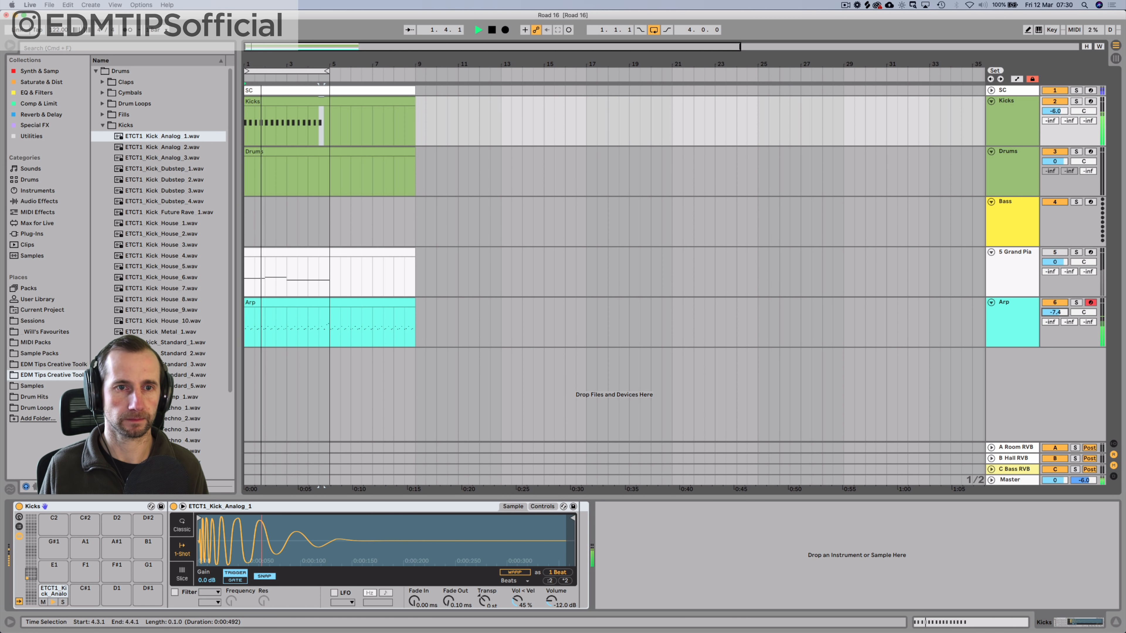
pyautogui.doubleClick(310, 125)
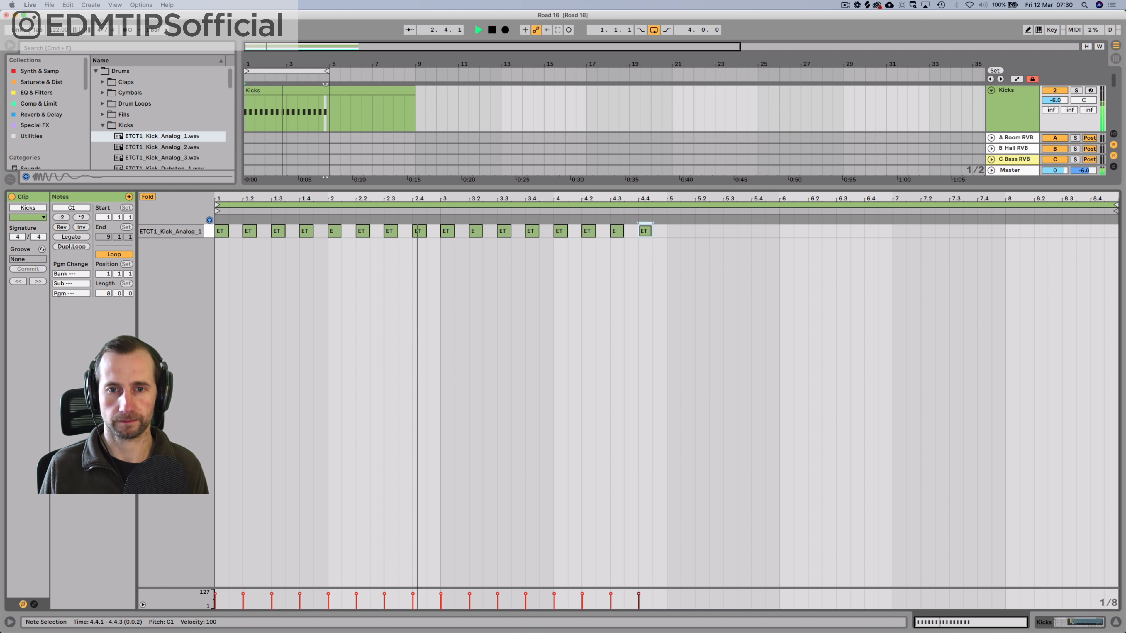
pyautogui.hotkey('shift', 'Tab')
pyautogui.press('p')
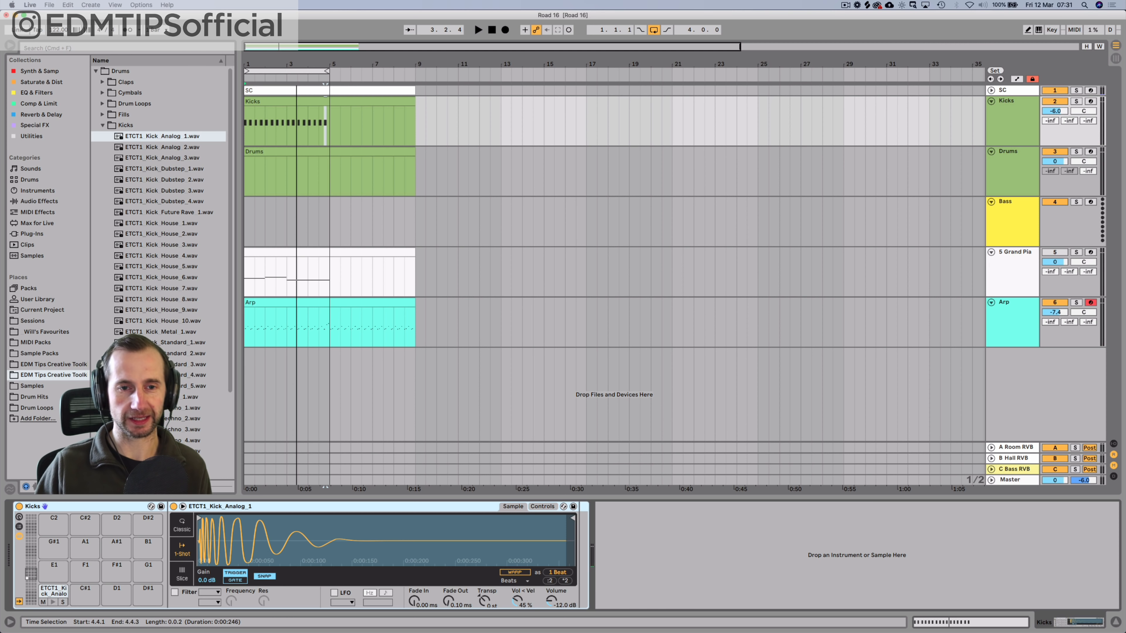
# Step: Insert a new return track D in the Session mixer and name it Arp DEL
pyautogui.click(1012, 321)
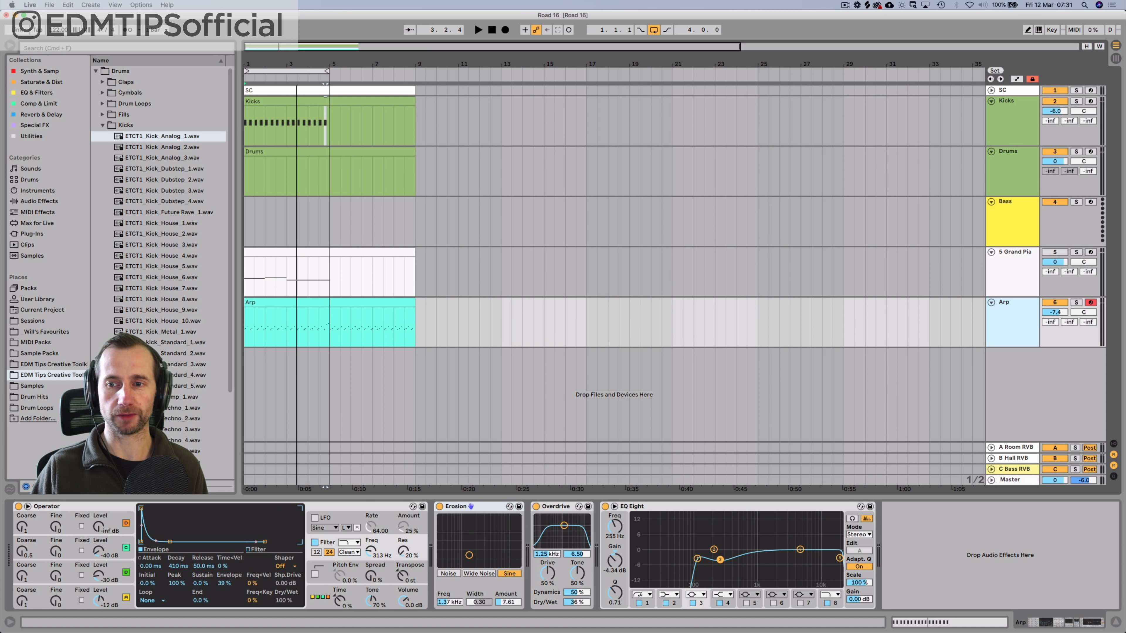
pyautogui.press('Tab')
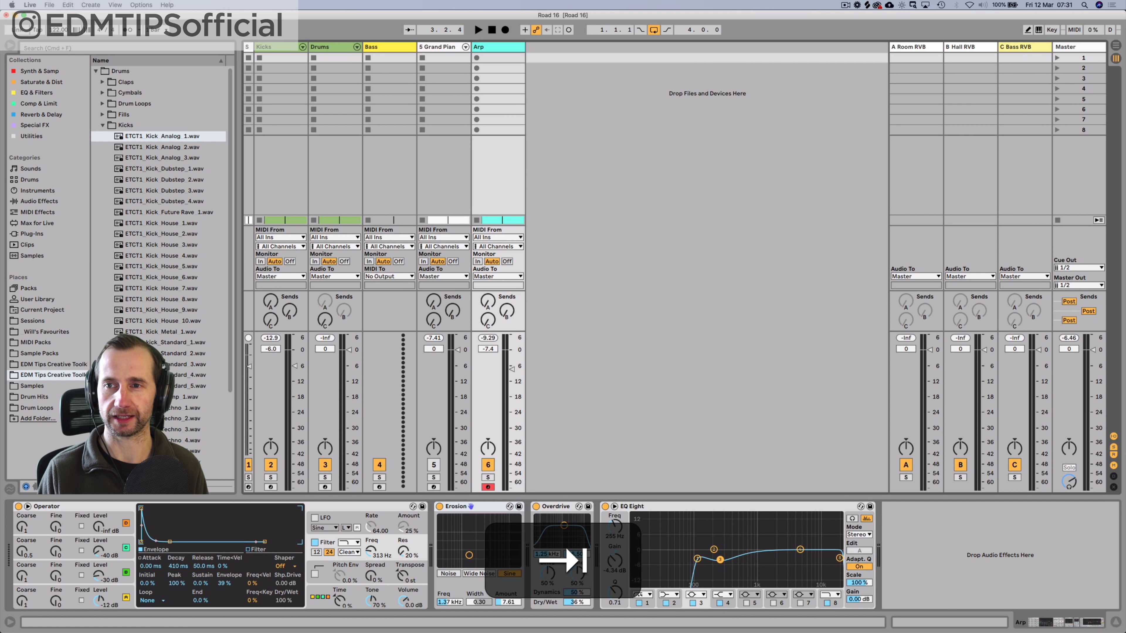
pyautogui.click(1023, 46)
pyautogui.press('alt+super+t')
pyautogui.press('super+r')
pyautogui.press('shift+super+a')
pyautogui.hotkey('shift', 'BackSpace')
pyautogui.write('D')
pyautogui.press('BackSpace')
pyautogui.hotkey('shift', 'BackSpace')
pyautogui.write('Arp DEL')
pyautogui.hotkey('shift', 'Return')
pyautogui.rightClick(869, 49)
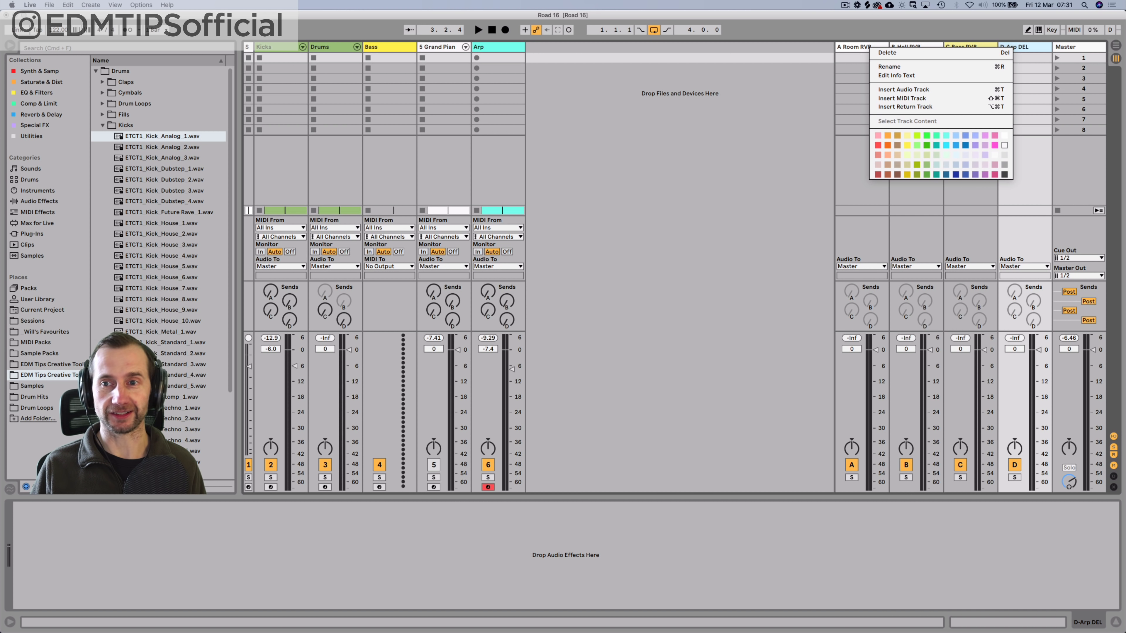
pyautogui.press('Escape')
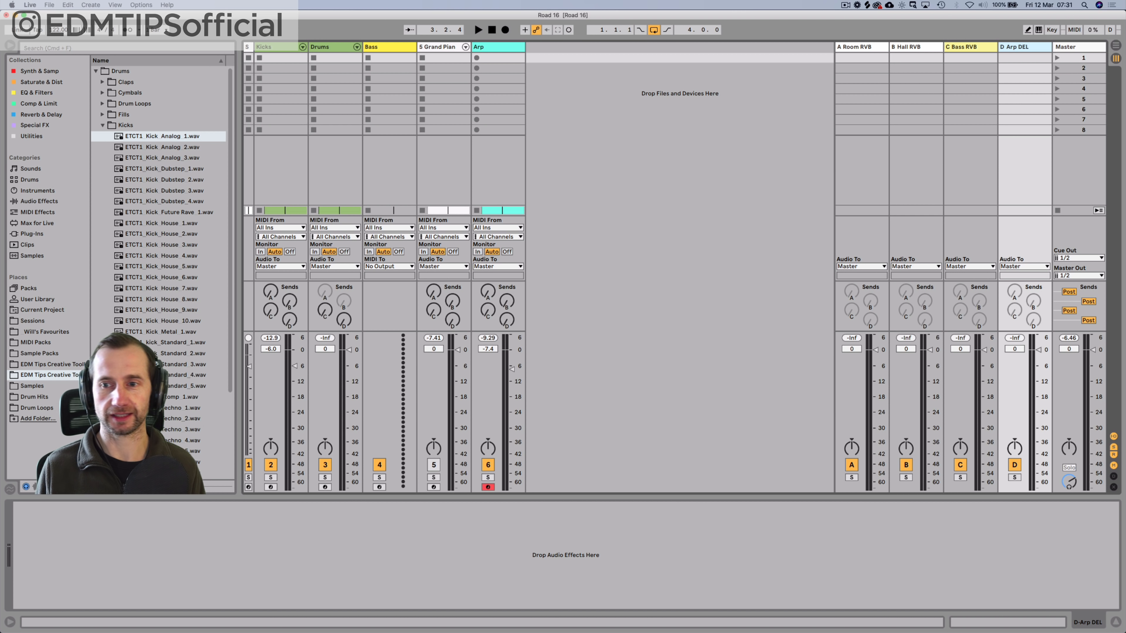
# Step: Add Echo from the Reverb & Delay collection to the Arp DEL return track
pyautogui.press('space')
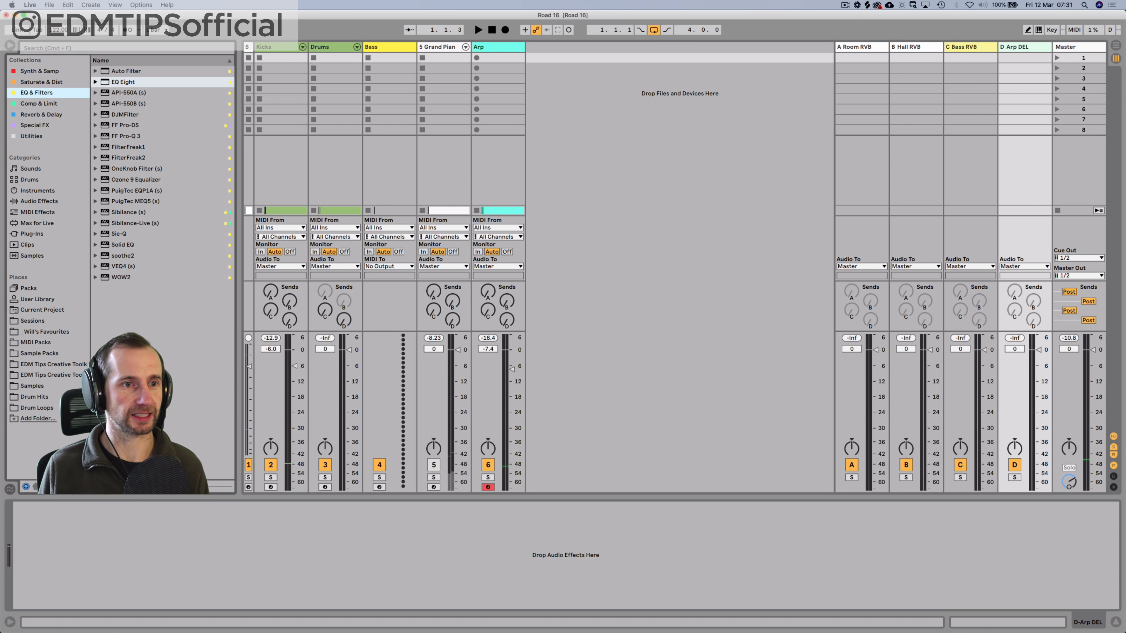
pyautogui.click(41, 115)
pyautogui.click(119, 82)
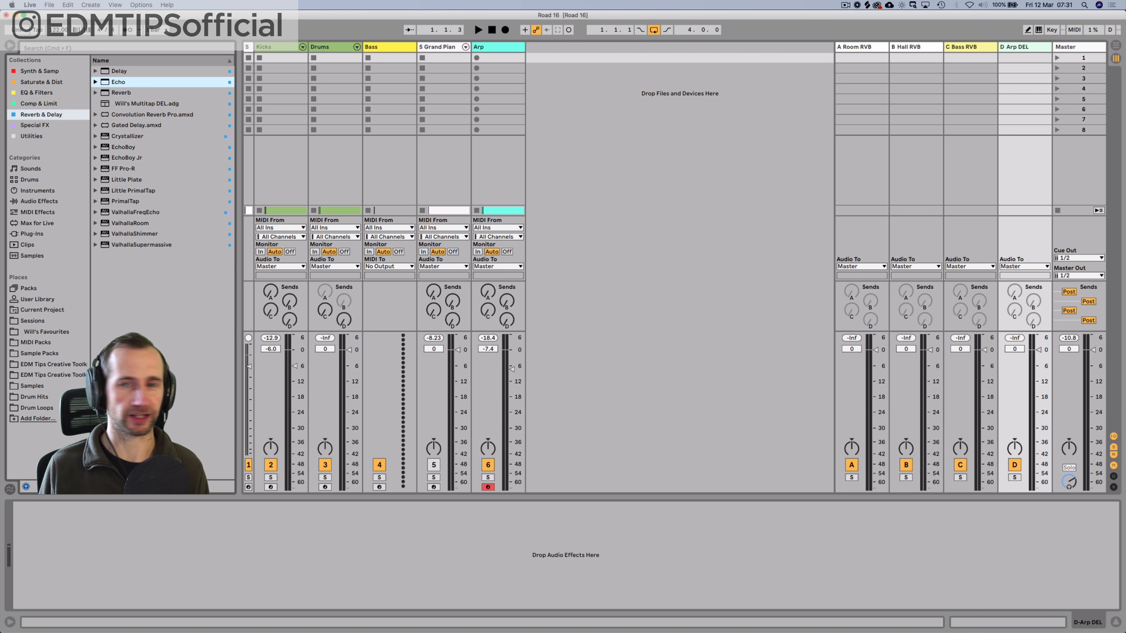
pyautogui.press('Return')
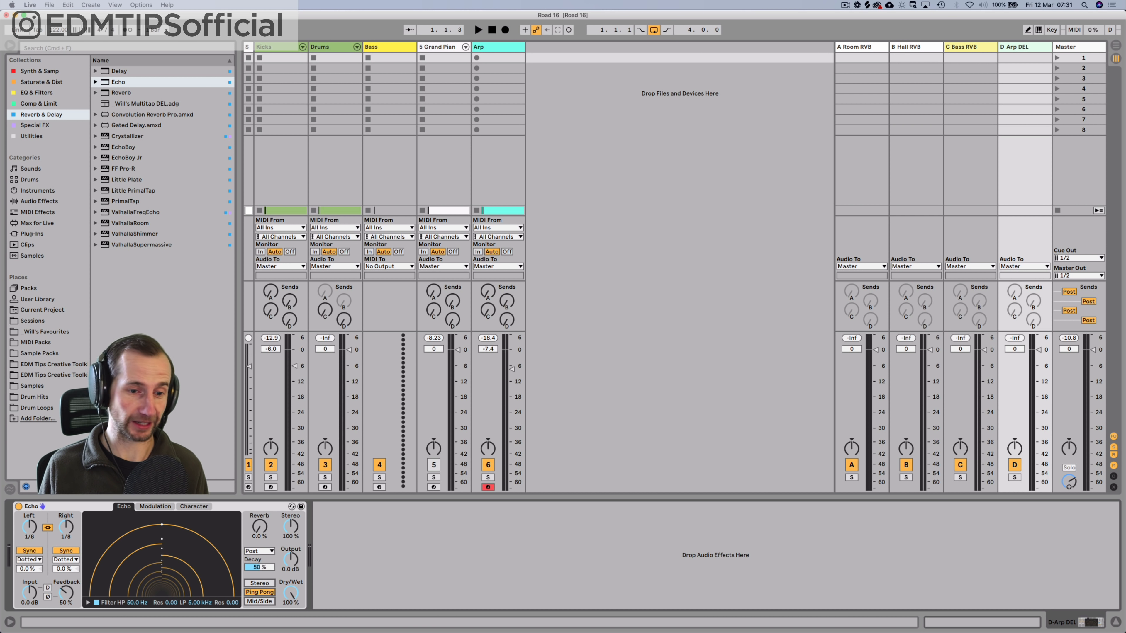
# Step: Set both Echo delay times to 1/16 Notes and its filter to 145 Hz high-pass and 18.5 kHz low-pass
pyautogui.click(88, 603)
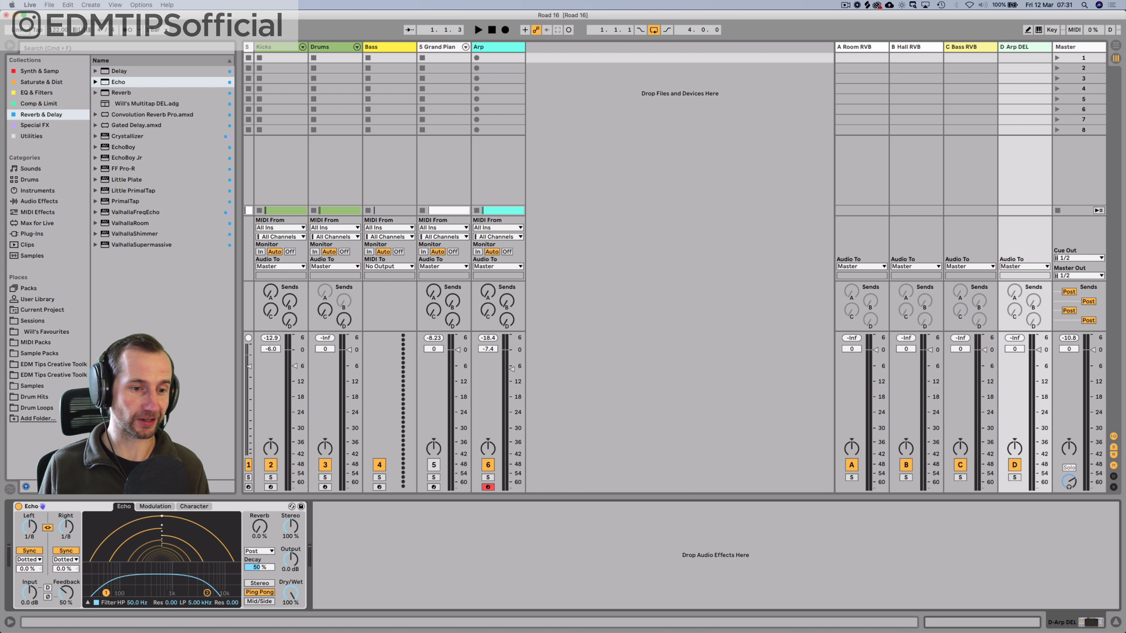
pyautogui.click(66, 560)
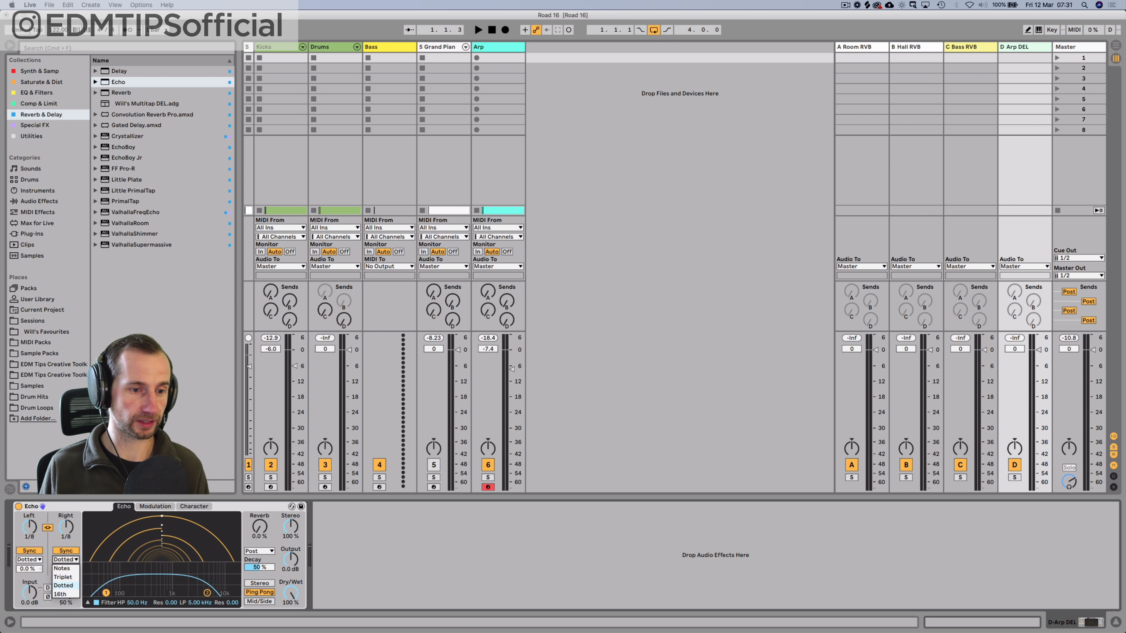
pyautogui.click(61, 568)
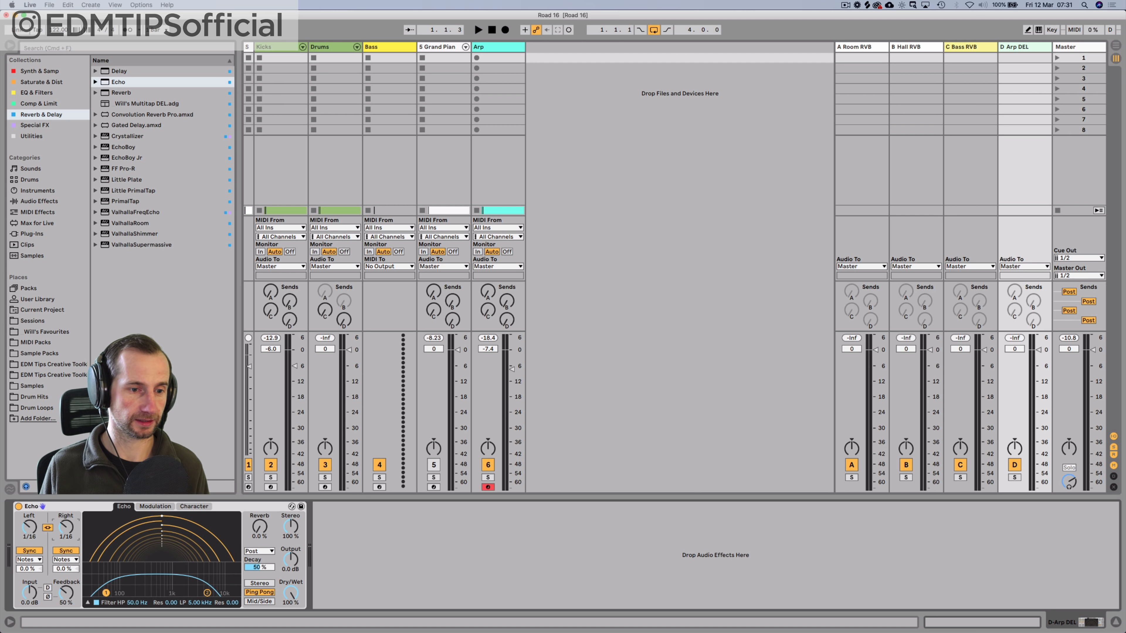
pyautogui.press('space')
pyautogui.press('space')
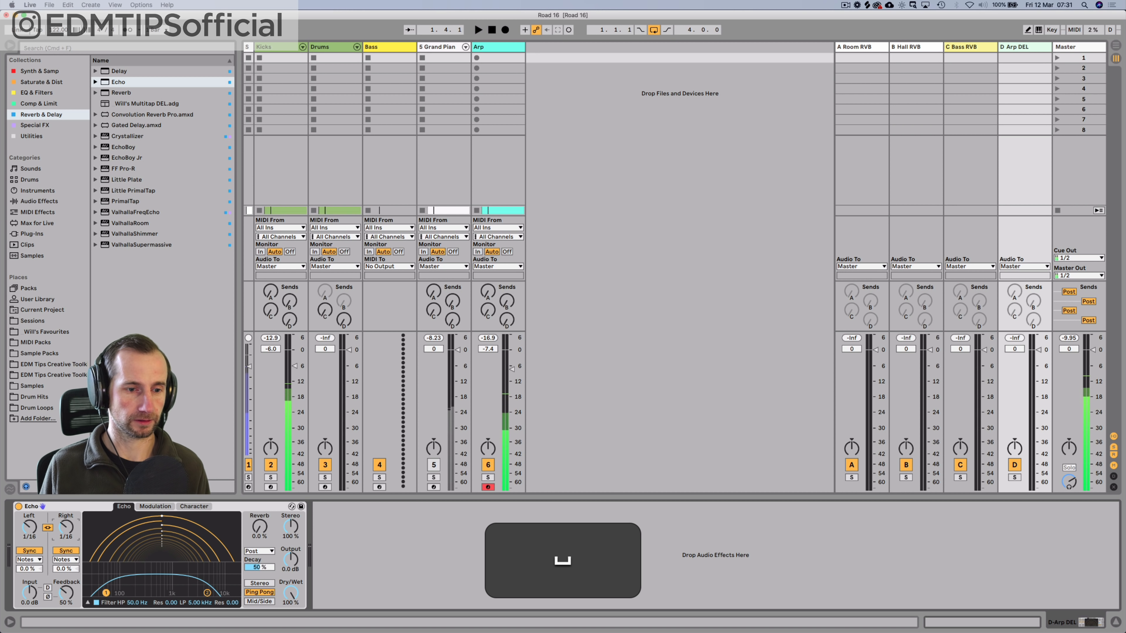
pyautogui.moveTo(106, 593); pyautogui.dragTo(130, 593)
pyautogui.moveTo(207, 592); pyautogui.dragTo(235, 590)
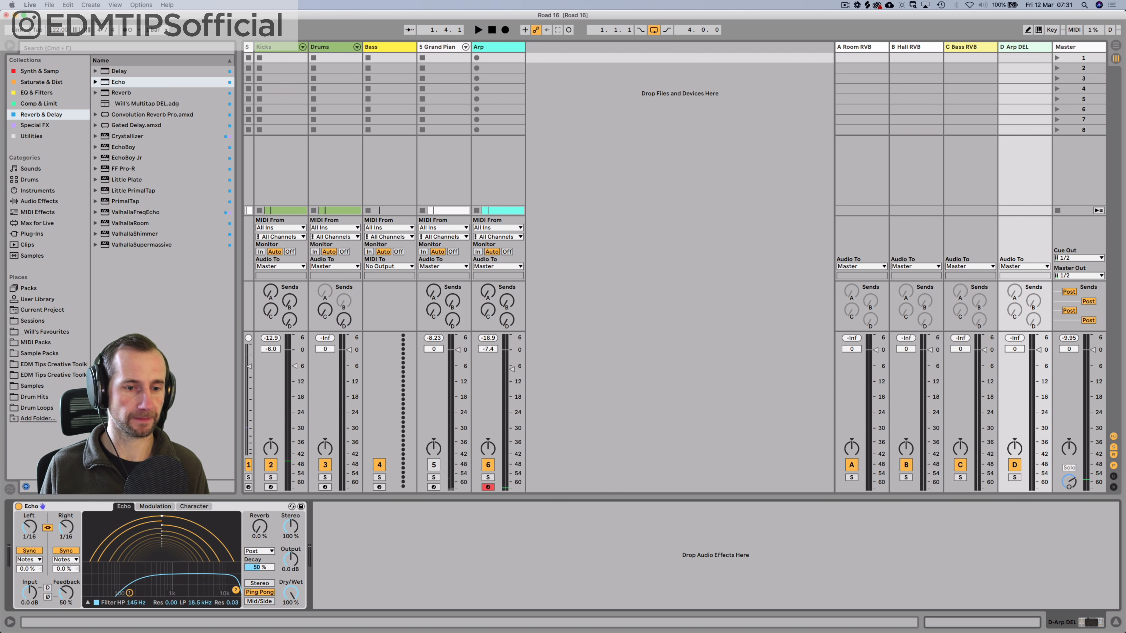
# Step: Raise the Arp's send to Arp DEL to -6.7 dB and set Echo's feedback to 37 %, reverb to 29 % and reverb decay to 17 %
pyautogui.press('space')
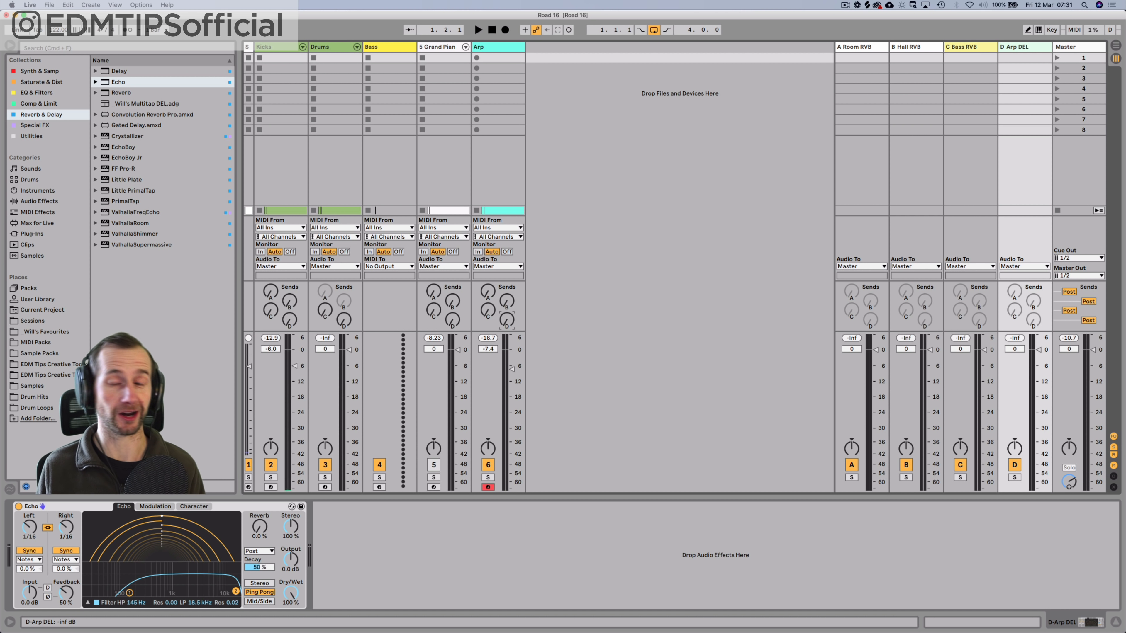
pyautogui.press('space')
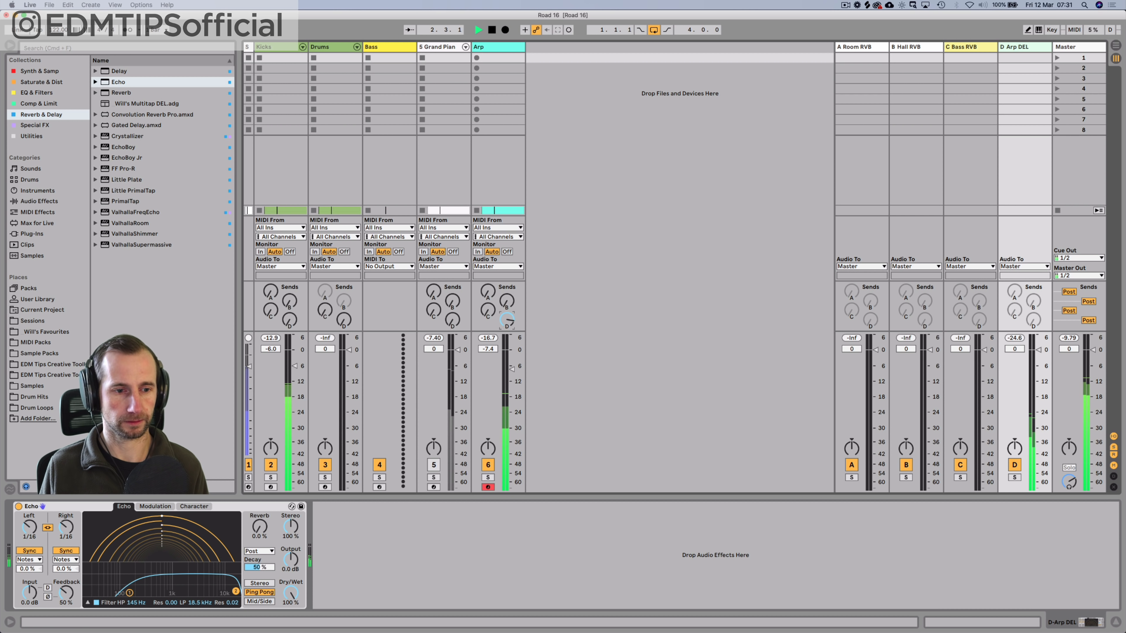
pyautogui.moveTo(66, 592); pyautogui.dragTo(66, 599)
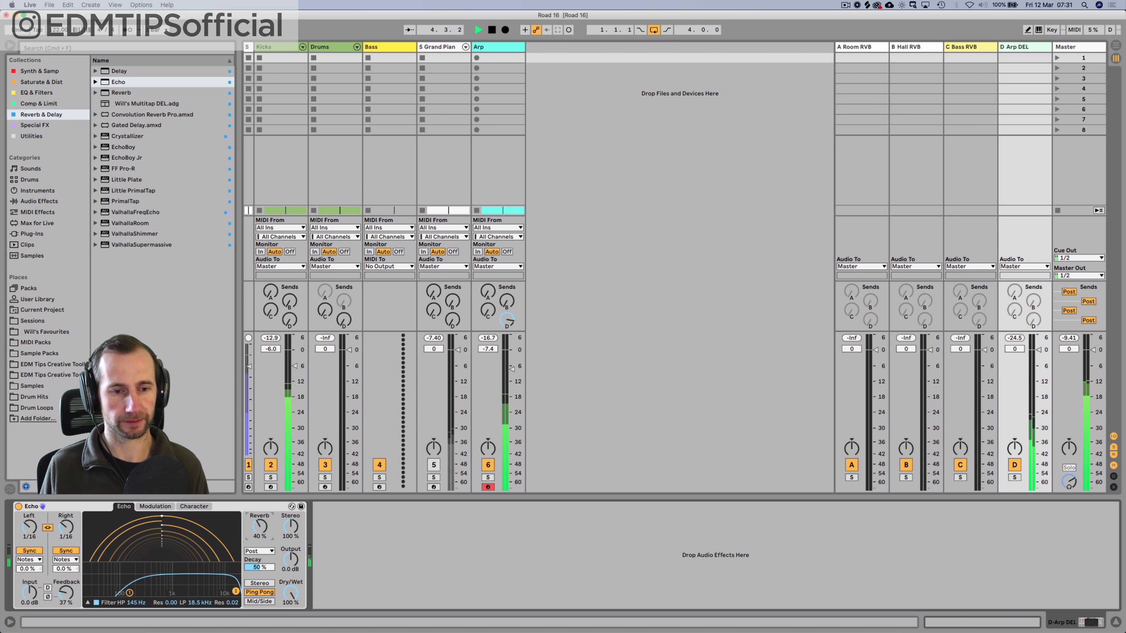
pyautogui.moveTo(260, 526); pyautogui.dragTo(260, 530)
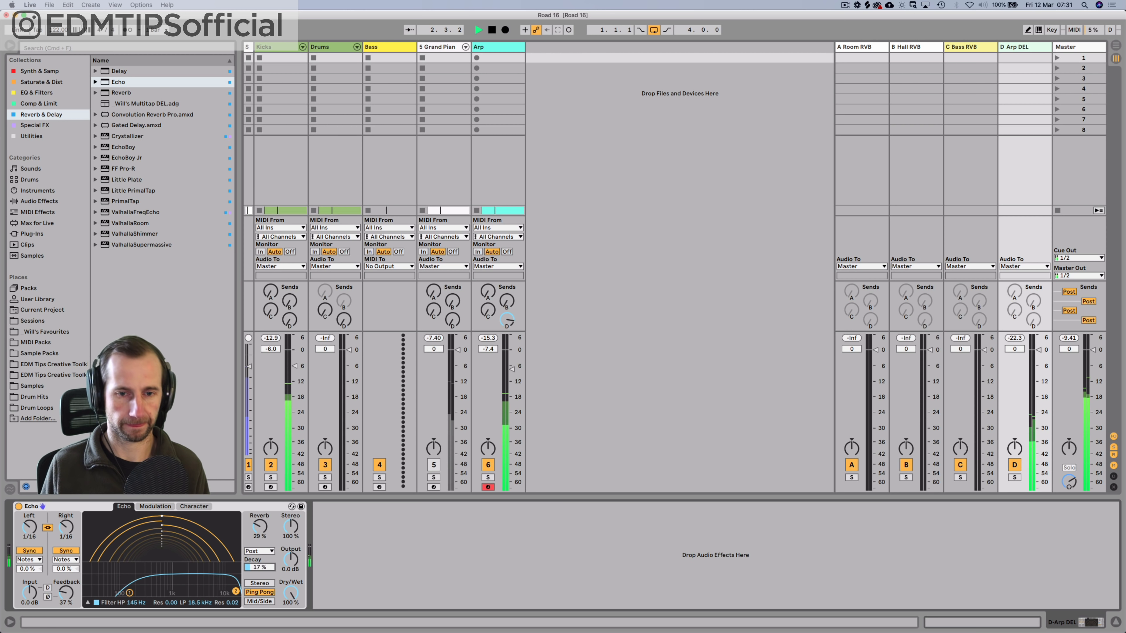
# Step: Lower the Arp track's volume to -9.0 dB and return to the Arrangement view
pyautogui.moveTo(512, 368); pyautogui.dragTo(512, 373)
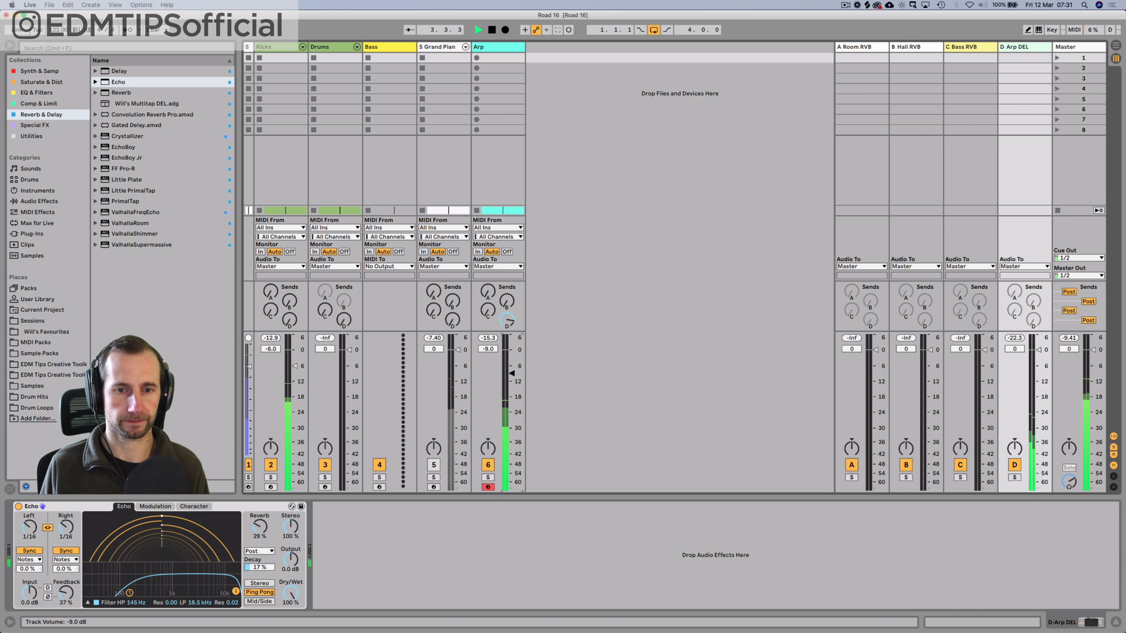
pyautogui.hotkey('shift', 'Tab')
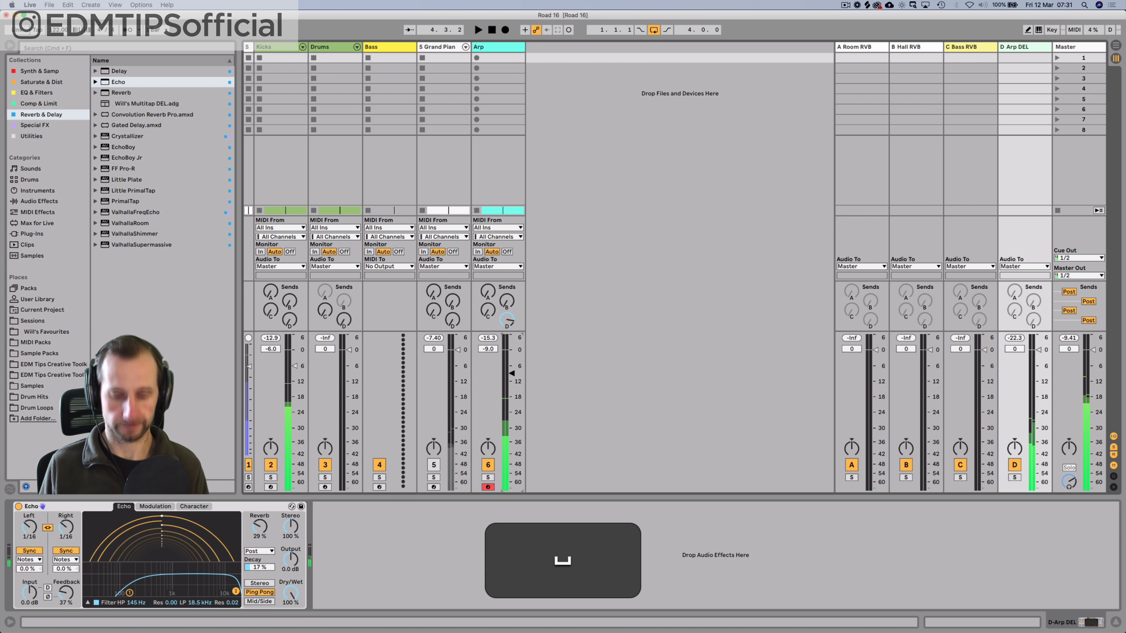
pyautogui.hotkey('shift', 'Tab')
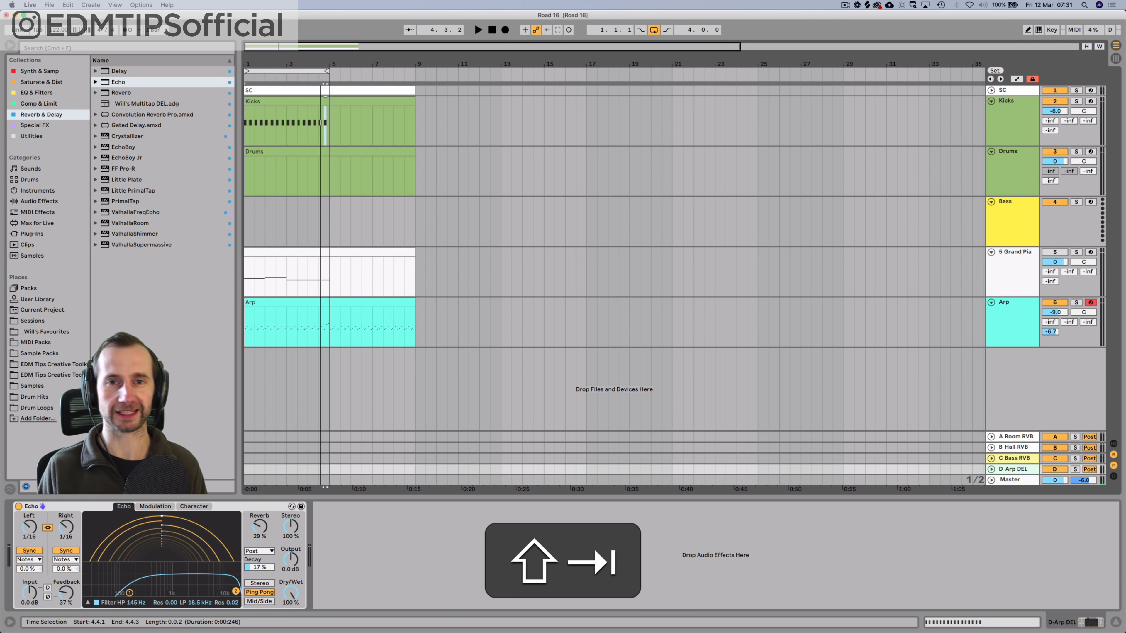
# Step: Save the project and play back the loop with the Arp track's devices shown, checking the mixer levels
pyautogui.press('super+s')
pyautogui.click(1012, 322)
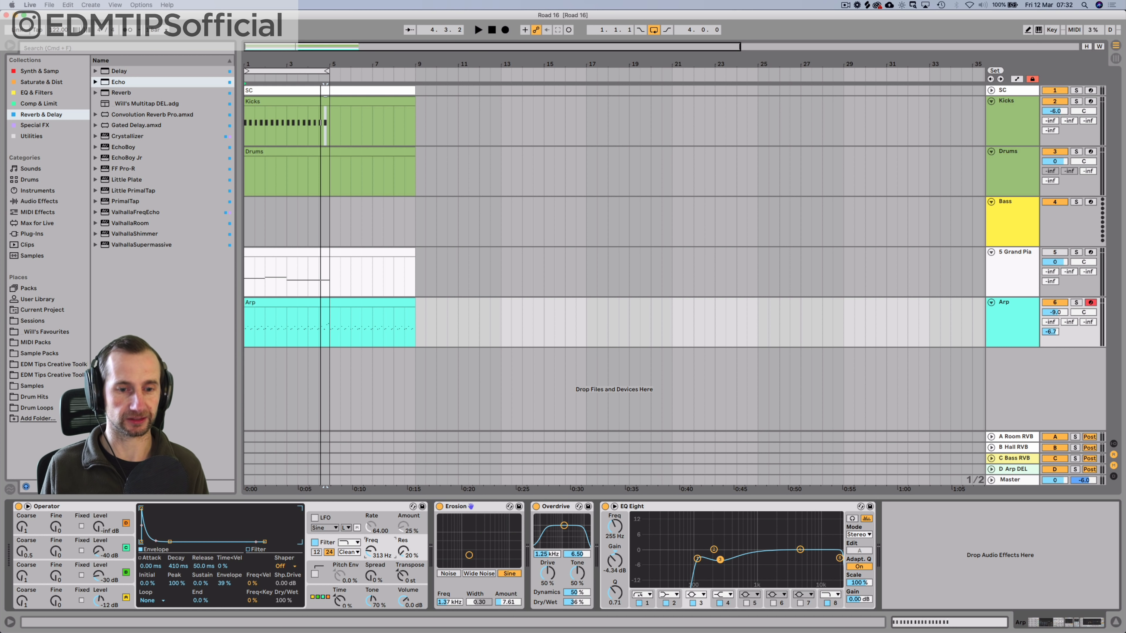
pyautogui.press('space')
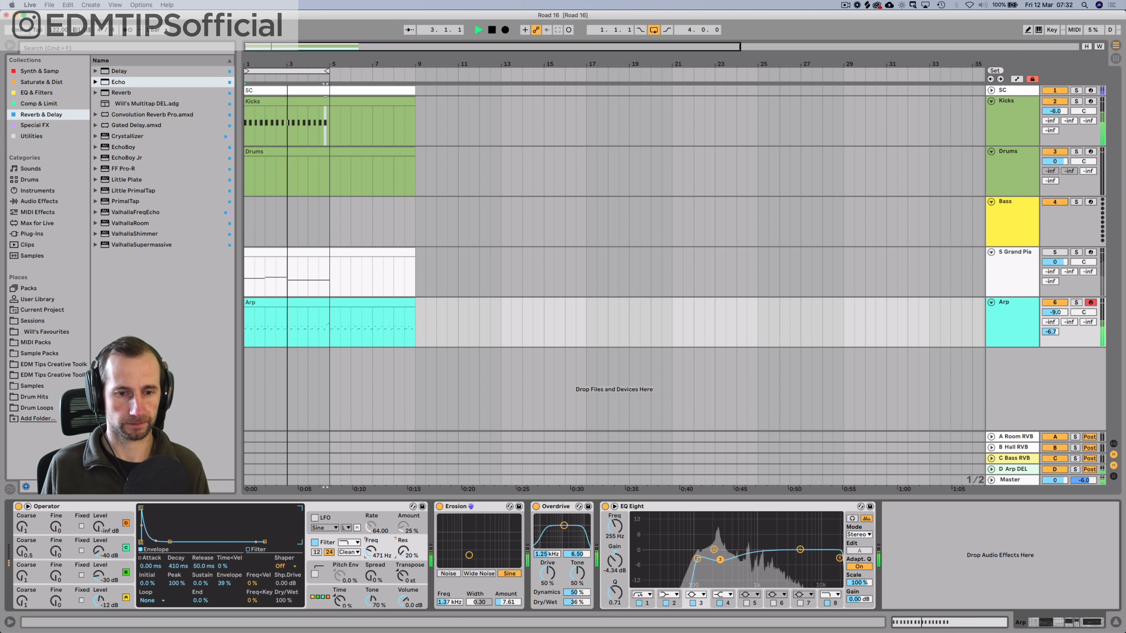
pyautogui.press('Tab')
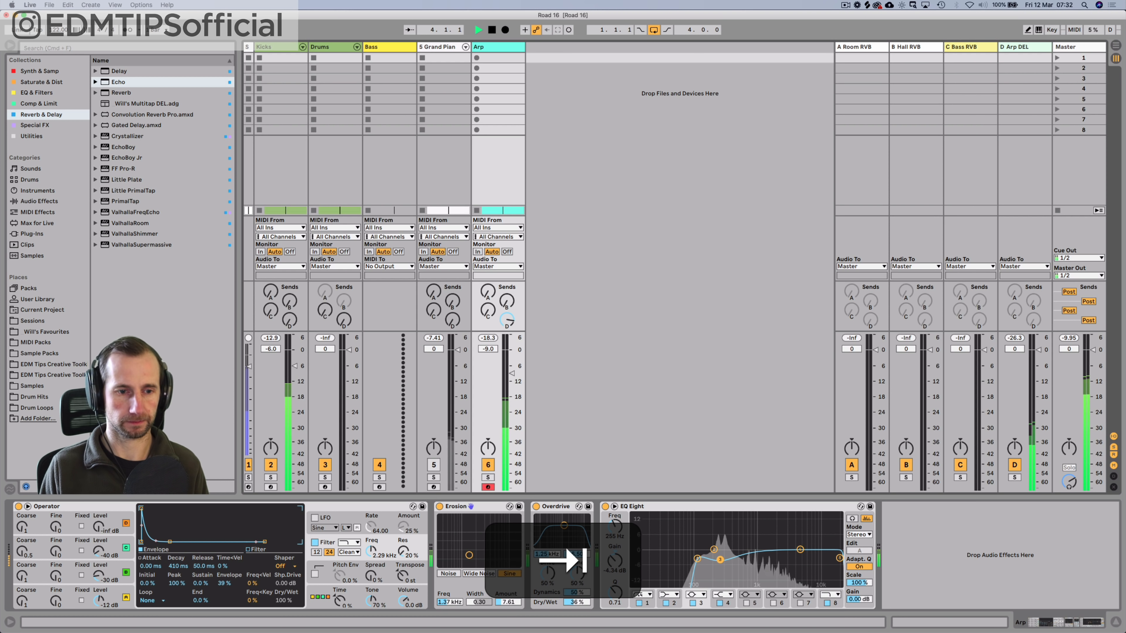
pyautogui.hotkey('shift', 'Tab')
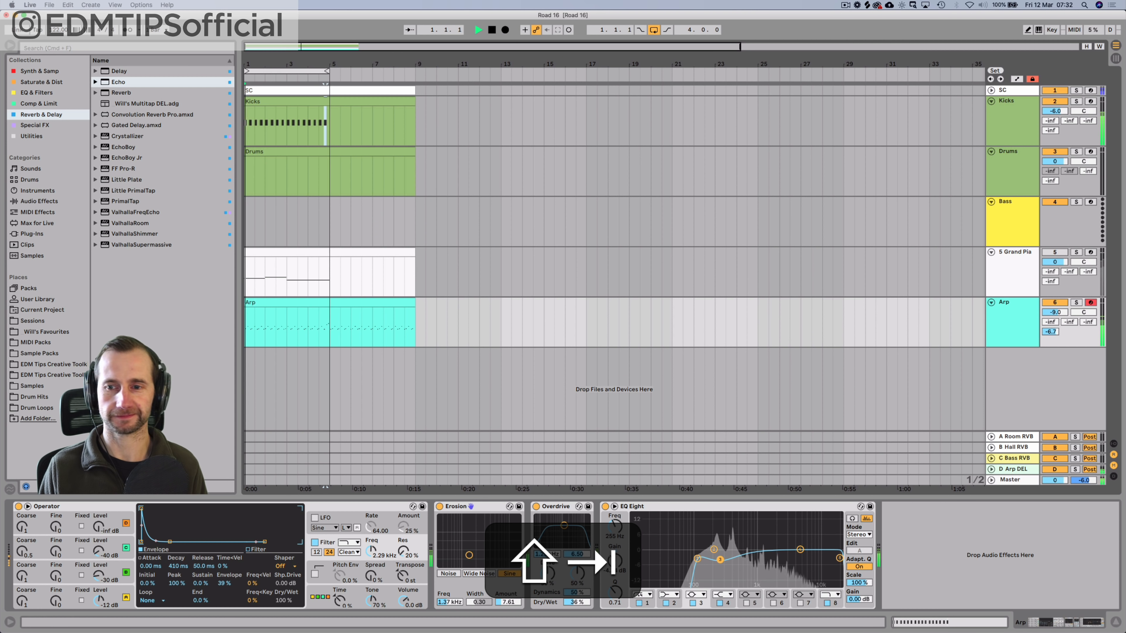
# Step: Lower the Arp DEL Echo's reverb to 12 % and reverb decay to 6.2 % while the loop plays, and save the project
pyautogui.click(1014, 469)
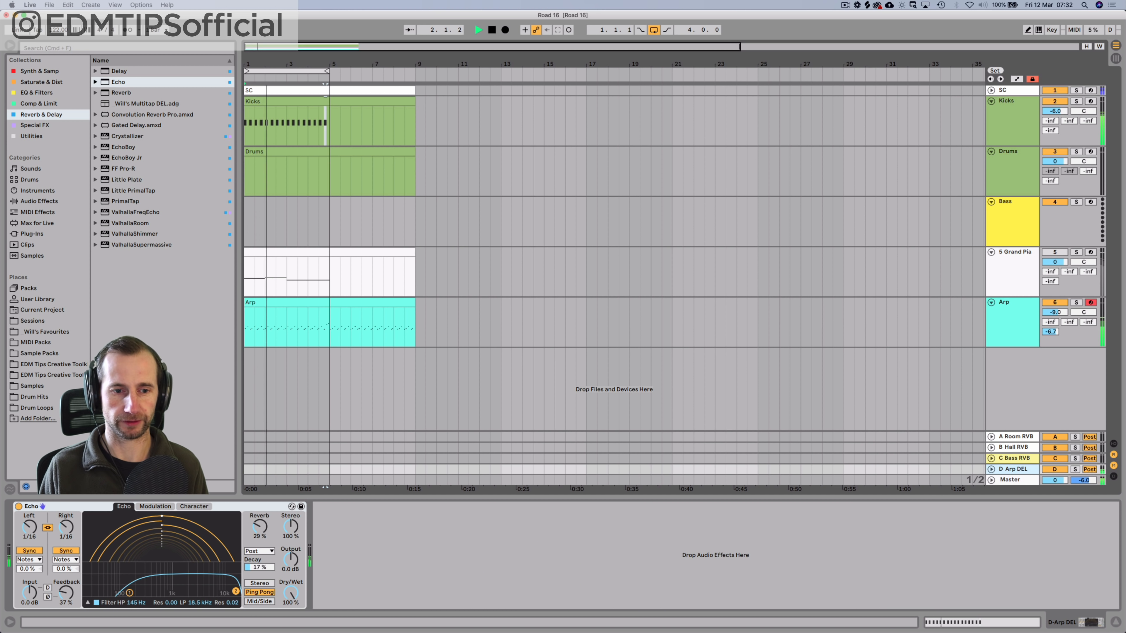
pyautogui.moveTo(260, 526); pyautogui.dragTo(260, 577)
pyautogui.moveTo(259, 526); pyautogui.dragTo(259, 527)
pyautogui.press('Tab')
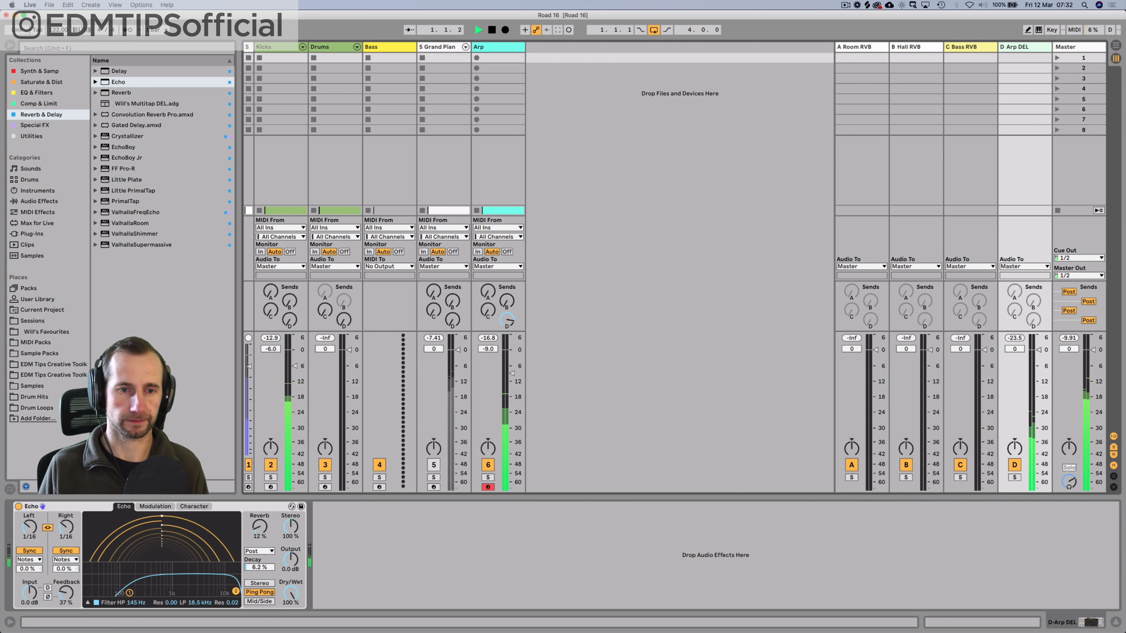
pyautogui.press('space')
pyautogui.press('super+s')
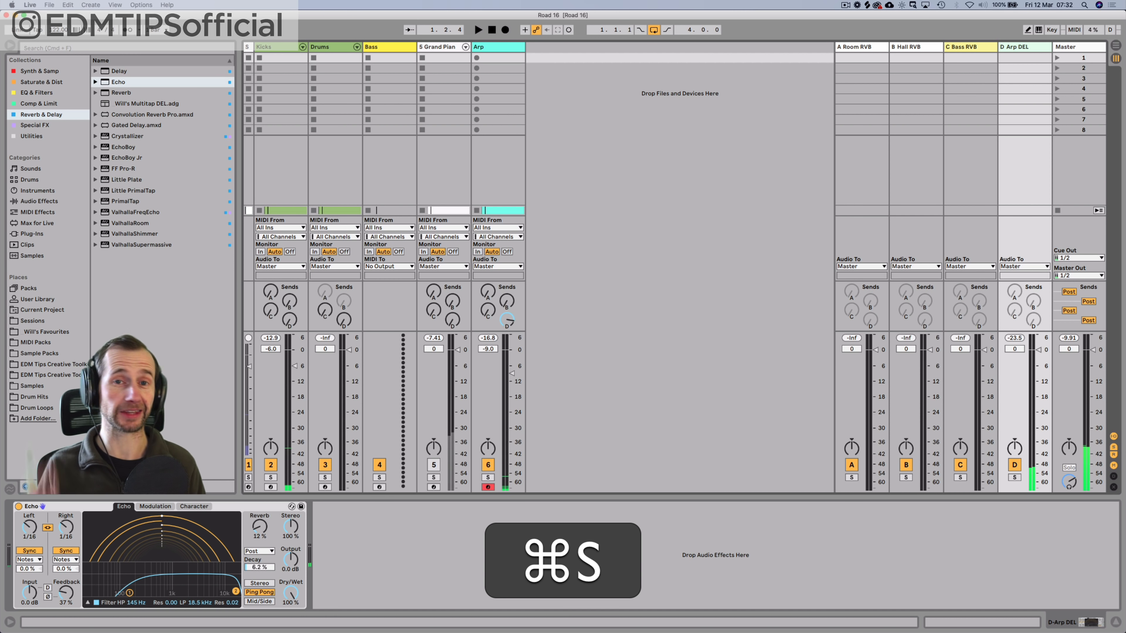
# Step: Load Serum from the Synth & Samp collection onto the Bass track, enlarge its window and position it clear of the browser
pyautogui.click(381, 47)
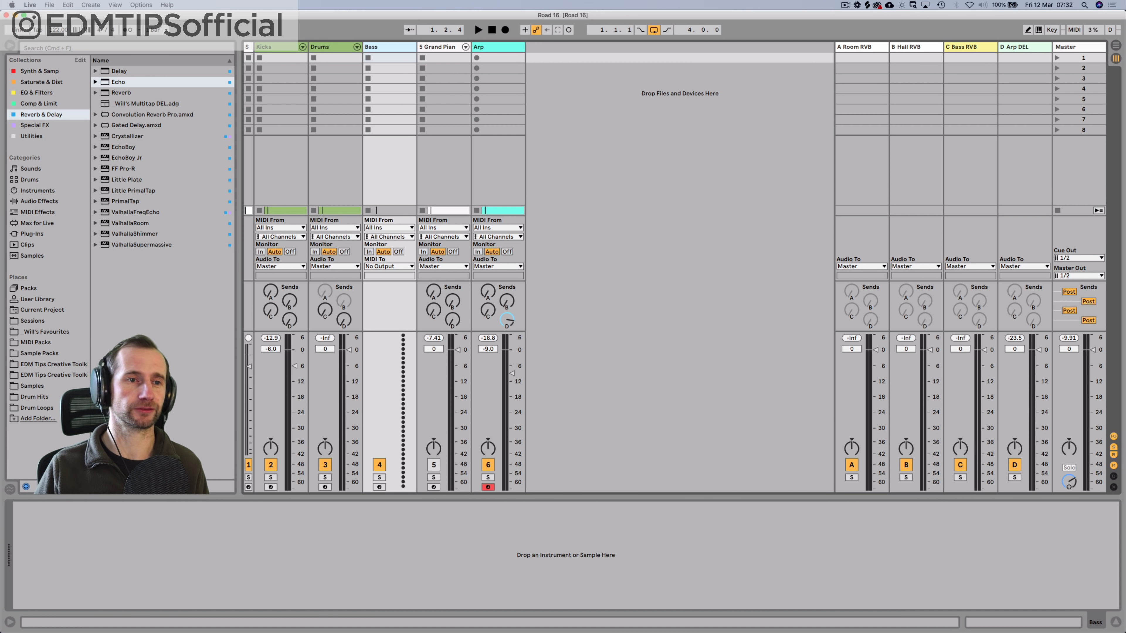
pyautogui.click(40, 71)
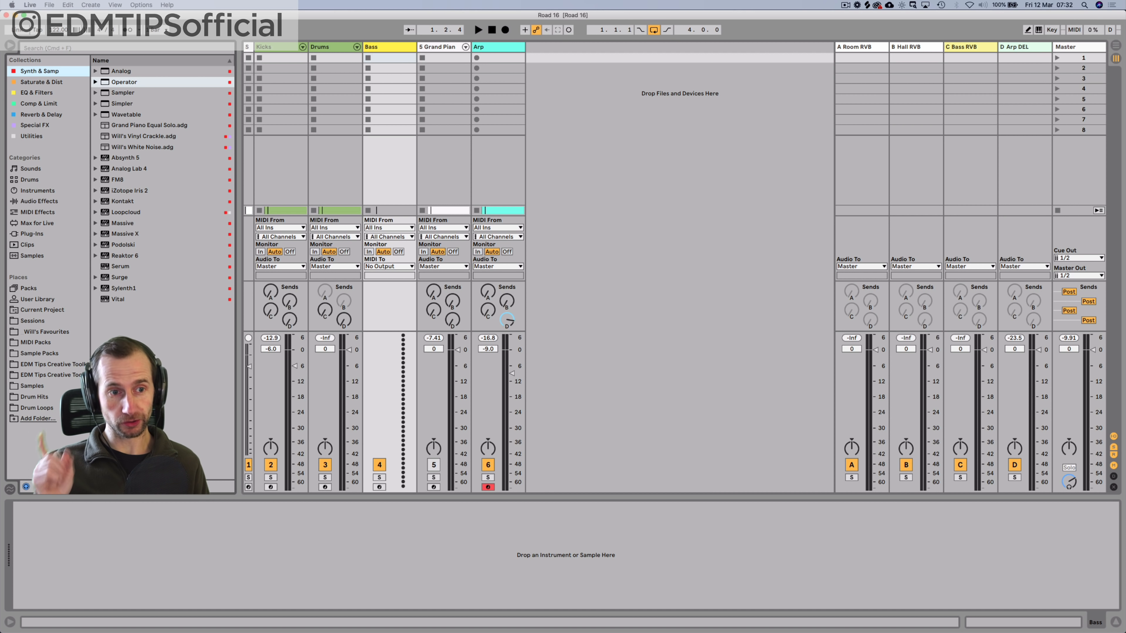
pyautogui.click(120, 267)
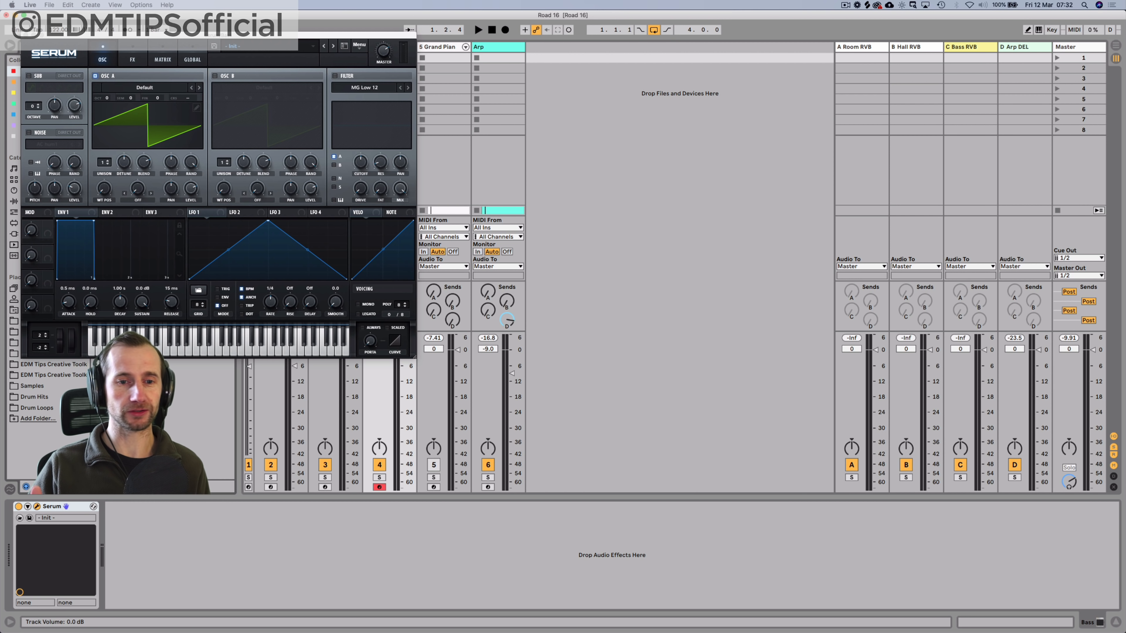
pyautogui.moveTo(414, 356); pyautogui.dragTo(504, 430)
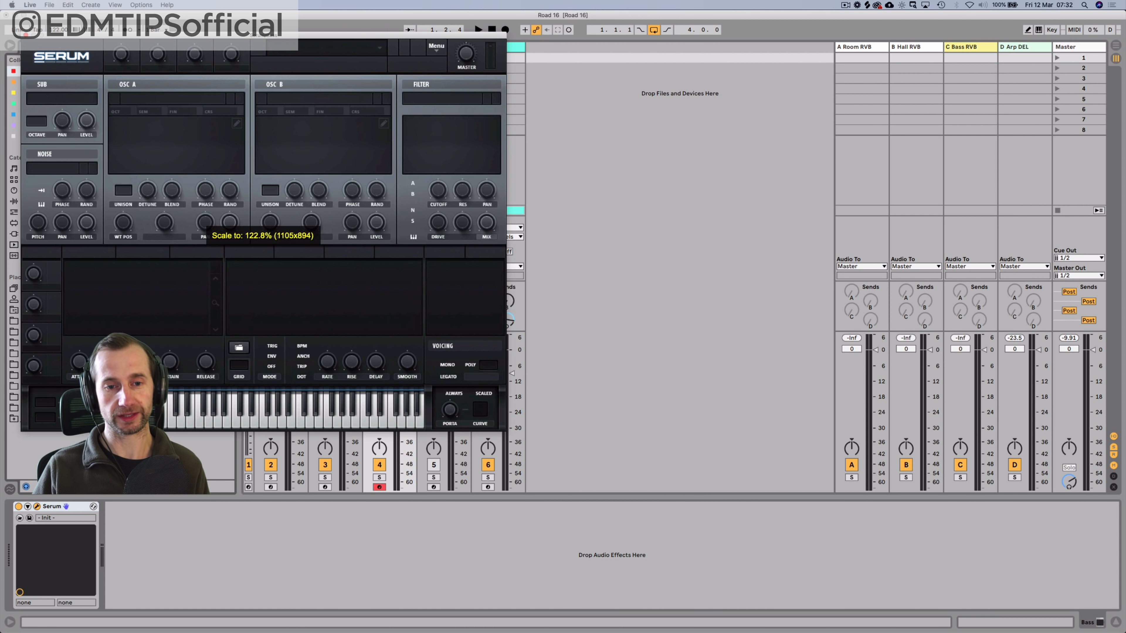
pyautogui.moveTo(376, 35); pyautogui.dragTo(592, 108)
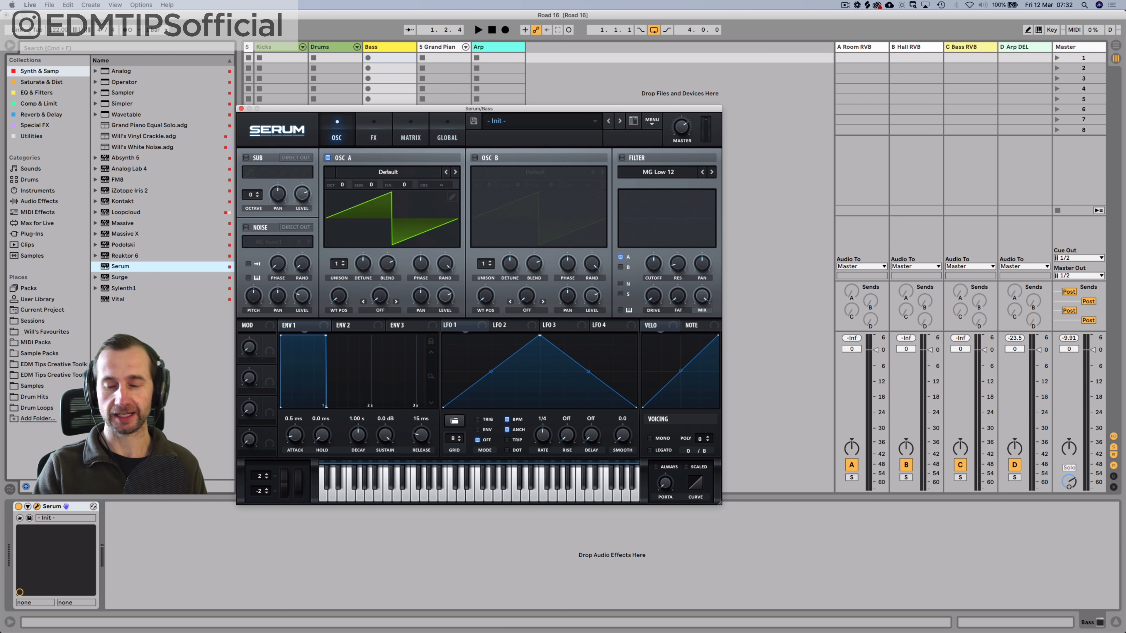
pyautogui.moveTo(592, 108); pyautogui.dragTo(853, 81)
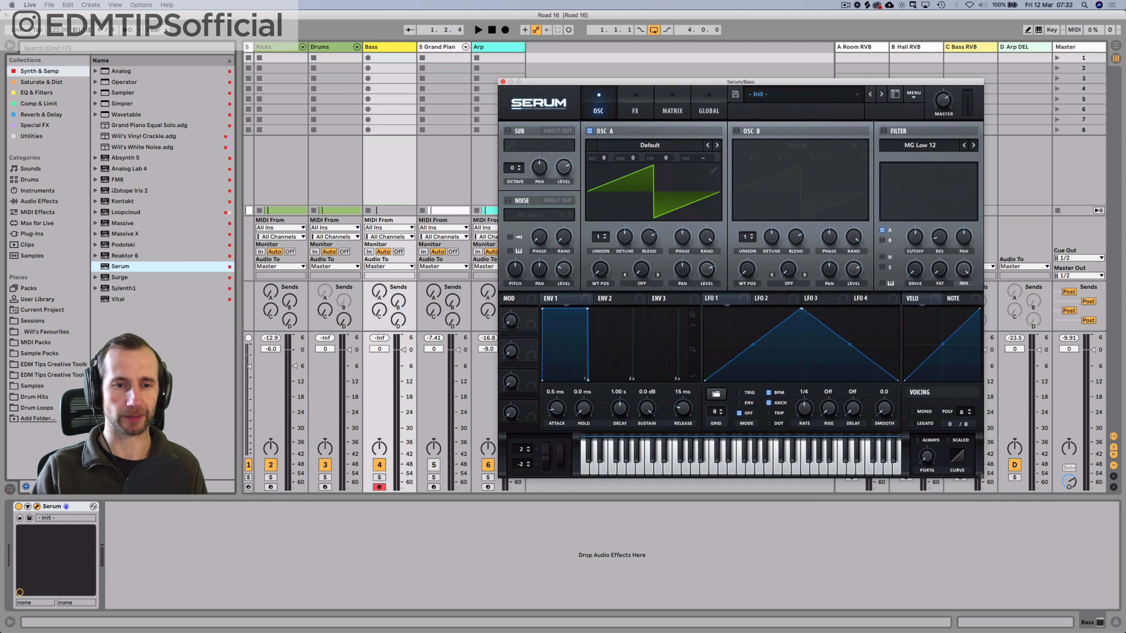
# Step: Solo the Bass track and lower its volume to -13.3 dB
pyautogui.click(379, 477)
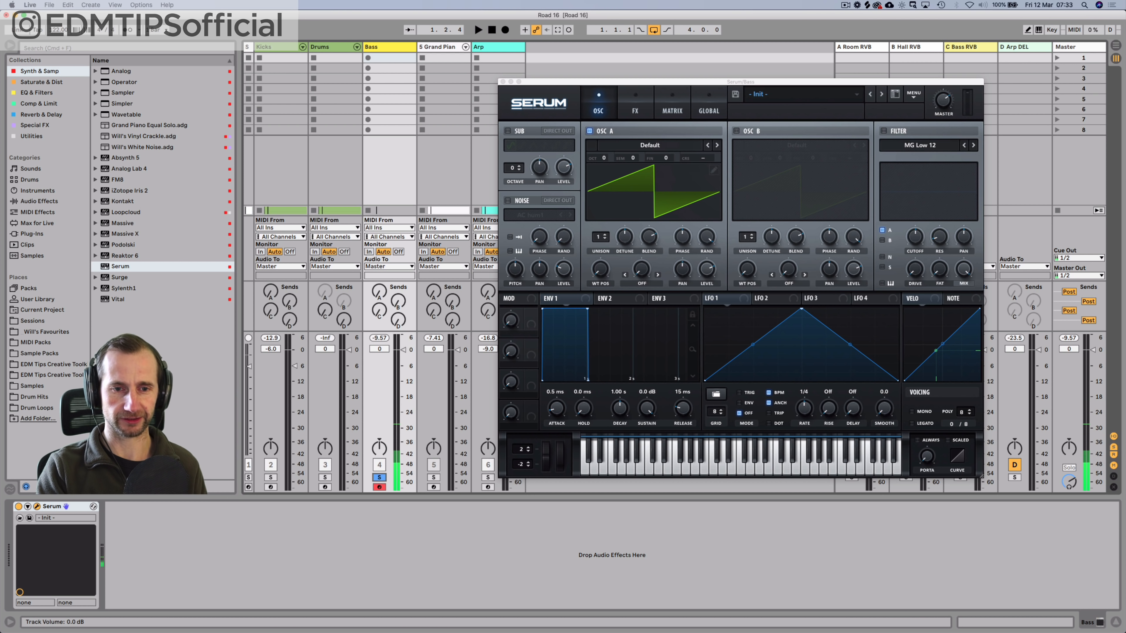
pyautogui.moveTo(403, 349); pyautogui.dragTo(403, 384)
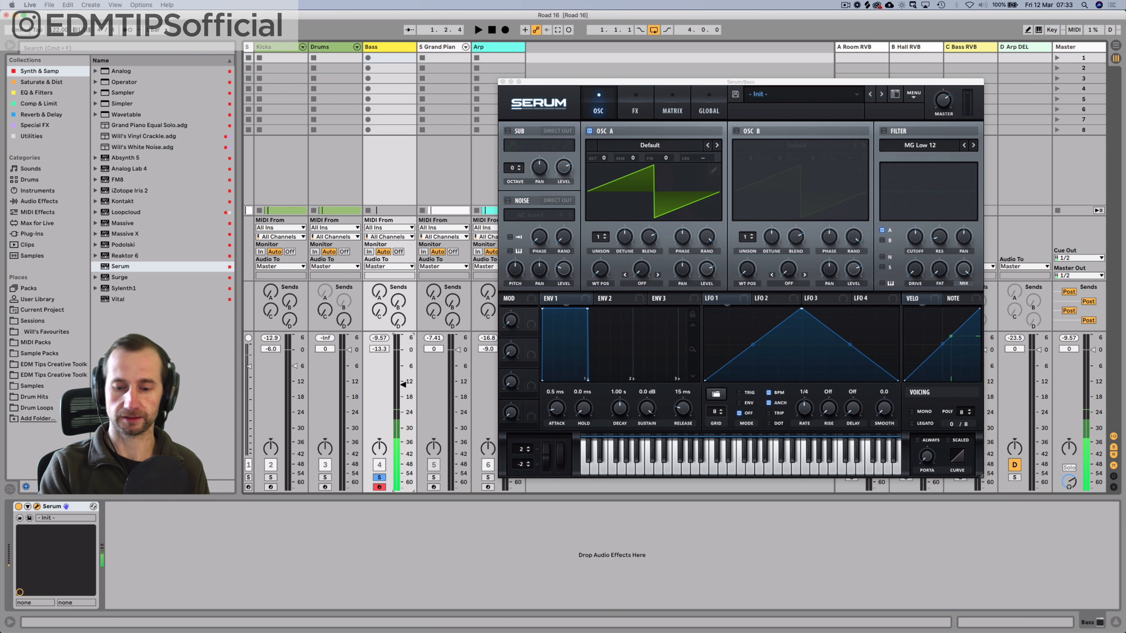
# Step: Move the Grand Piano clip onto the Bass track in the Arrangement and delete the Grand Piano track
pyautogui.press('Tab')
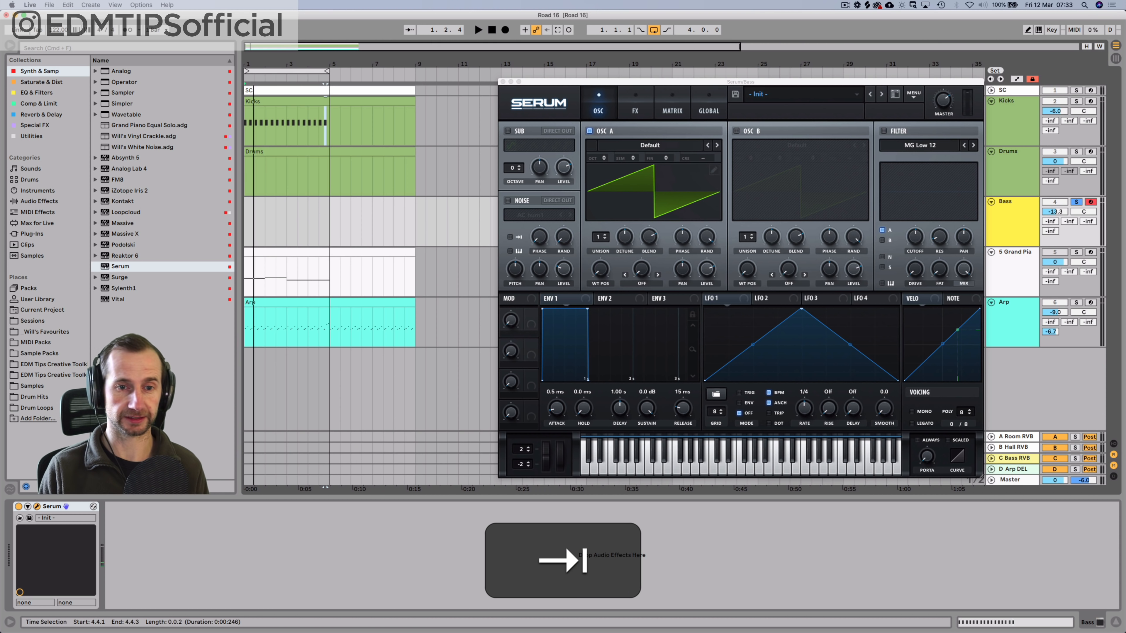
pyautogui.click(297, 222)
pyautogui.click(298, 252)
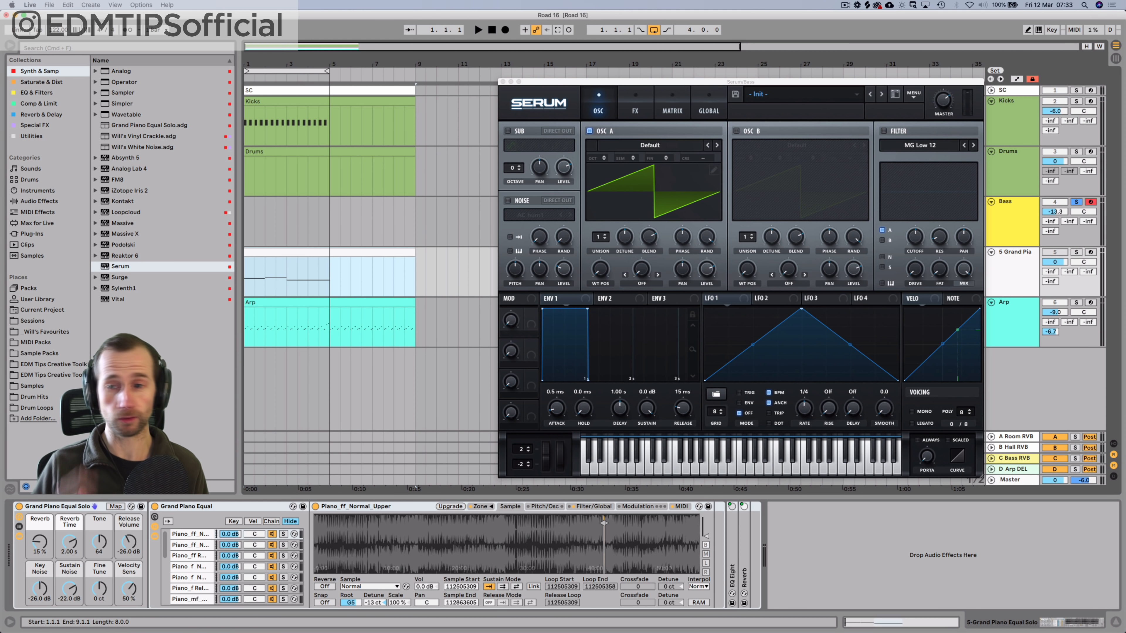
pyautogui.moveTo(299, 253); pyautogui.dragTo(299, 202)
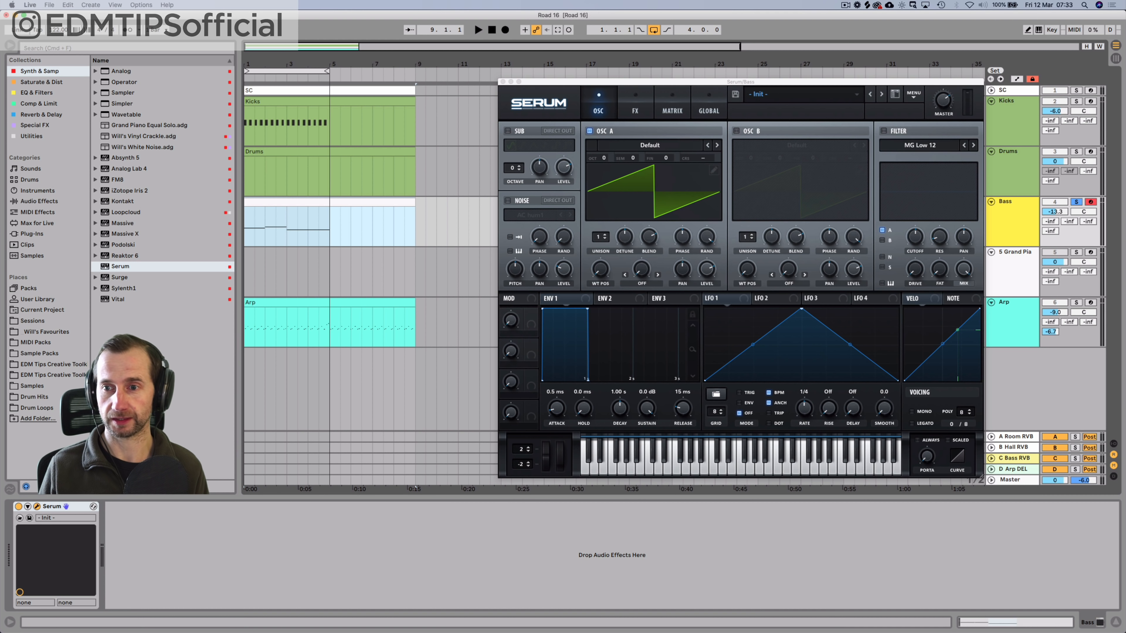
pyautogui.click(1015, 252)
pyautogui.press('BackSpace')
pyautogui.press('space')
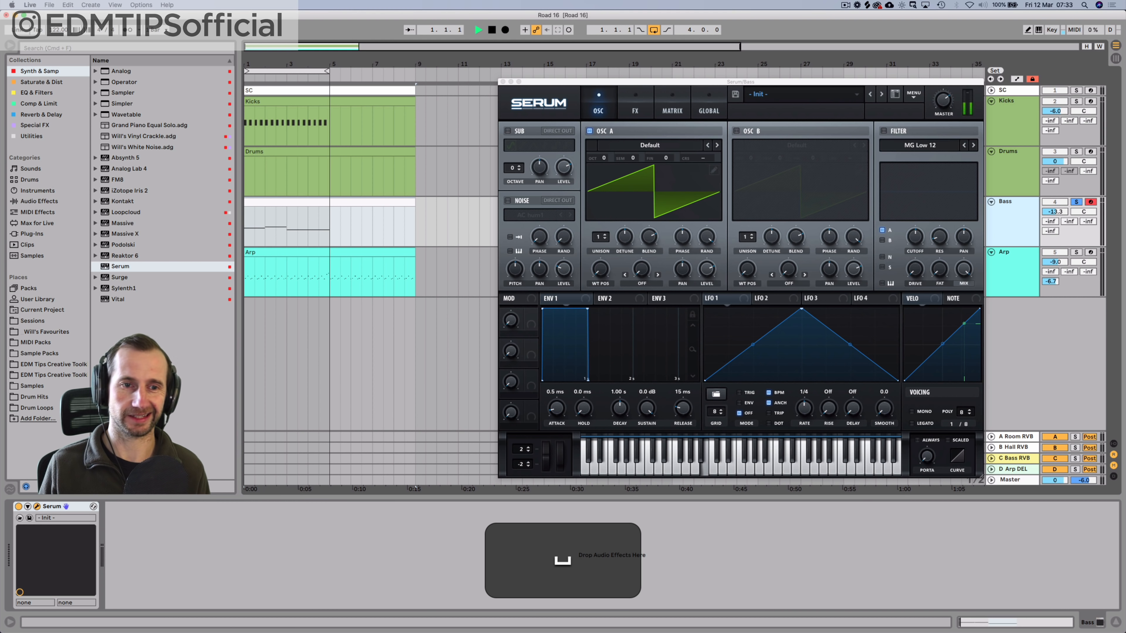
pyautogui.press('space')
# Step: Transpose all notes in the Bass clip down one octave
pyautogui.doubleClick(299, 217)
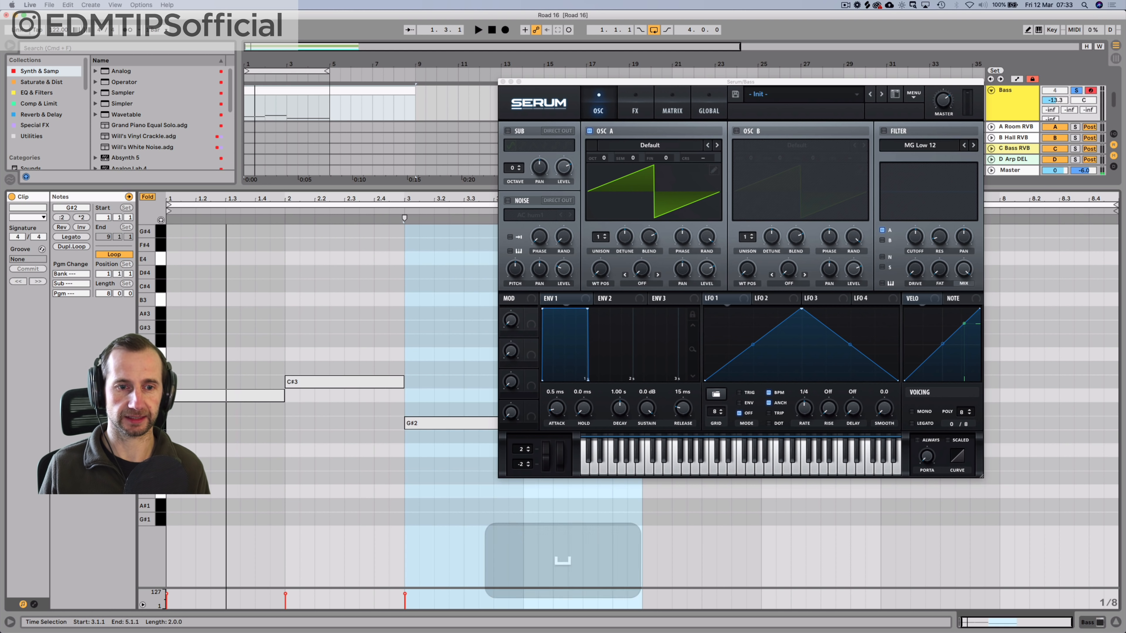
pyautogui.click(287, 284)
pyautogui.press('shift+super+a')
pyautogui.press('shift+super+Down')
pyautogui.hotkey('shift', 'space')
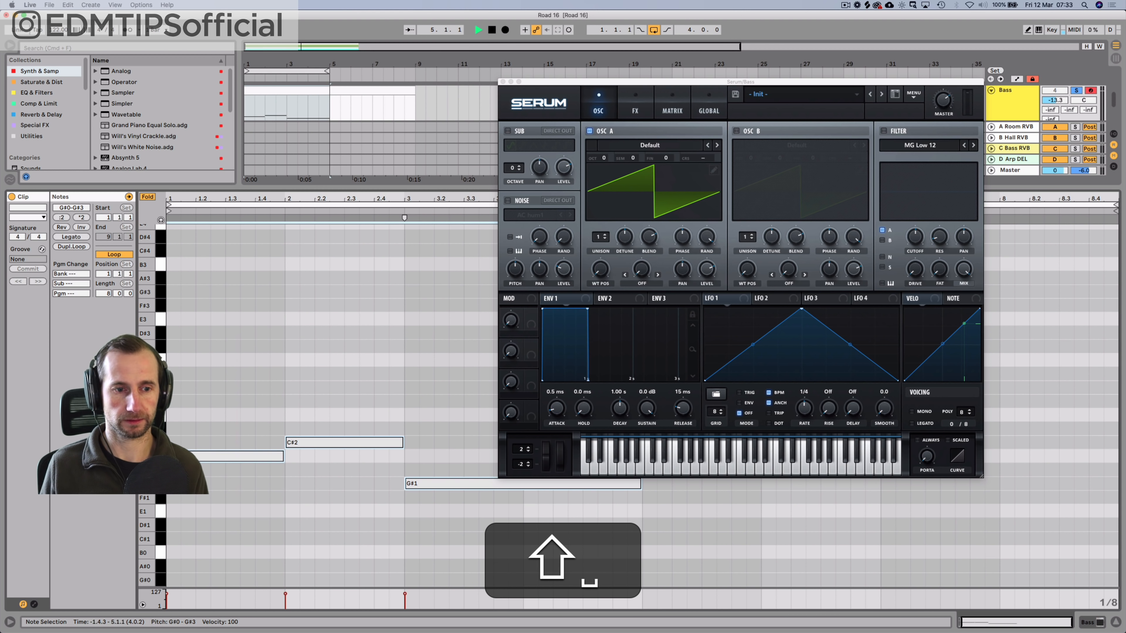
pyautogui.press('space')
pyautogui.hotkey('shift', 'Right')
pyautogui.hotkey('shift', 'space')
pyautogui.press('space')
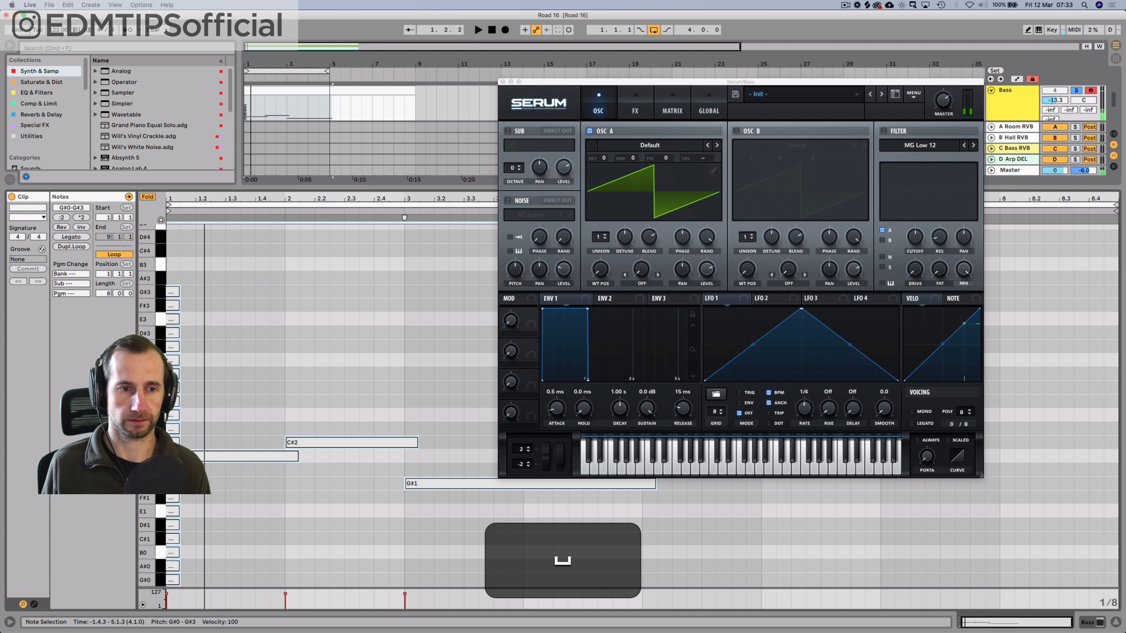
pyautogui.press('shift+super+z')
# Step: Listen to the transposed bass notes and return to the Arrangement with the Bass track's devices shown
pyautogui.press('super+space')
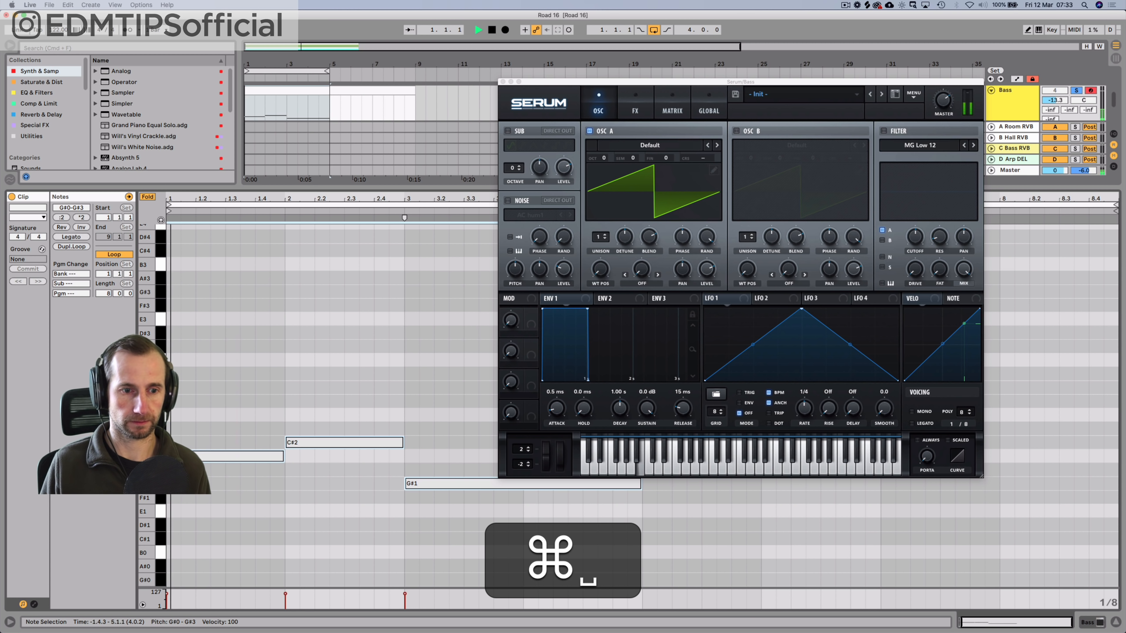
pyautogui.press('space')
pyautogui.press('Tab')
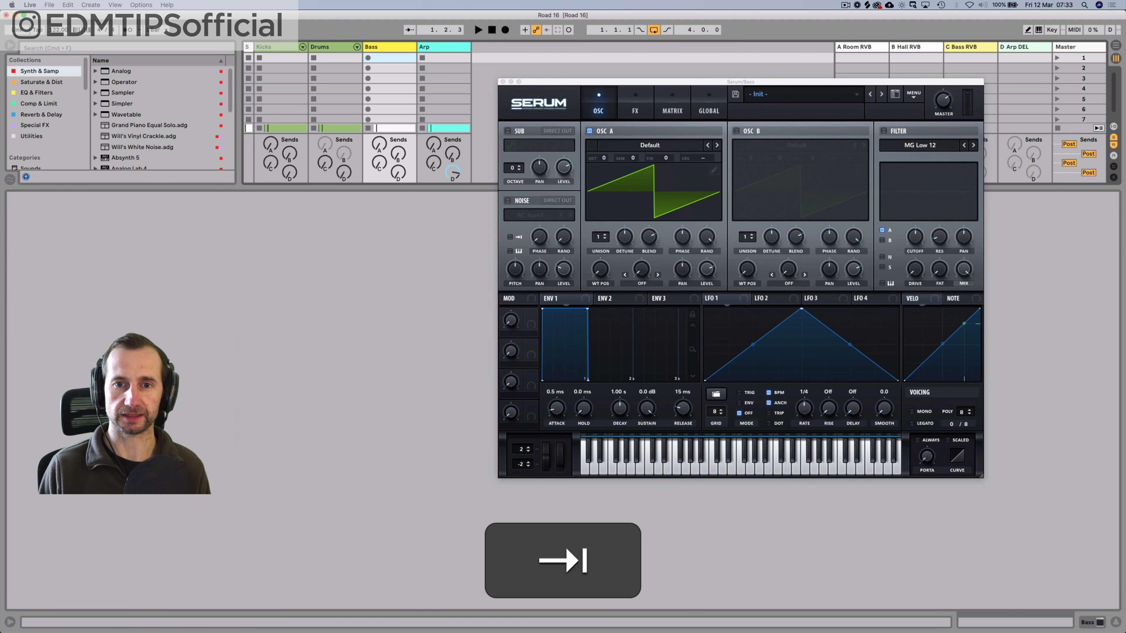
pyautogui.press('Tab')
pyautogui.hotkey('shift', 'Tab')
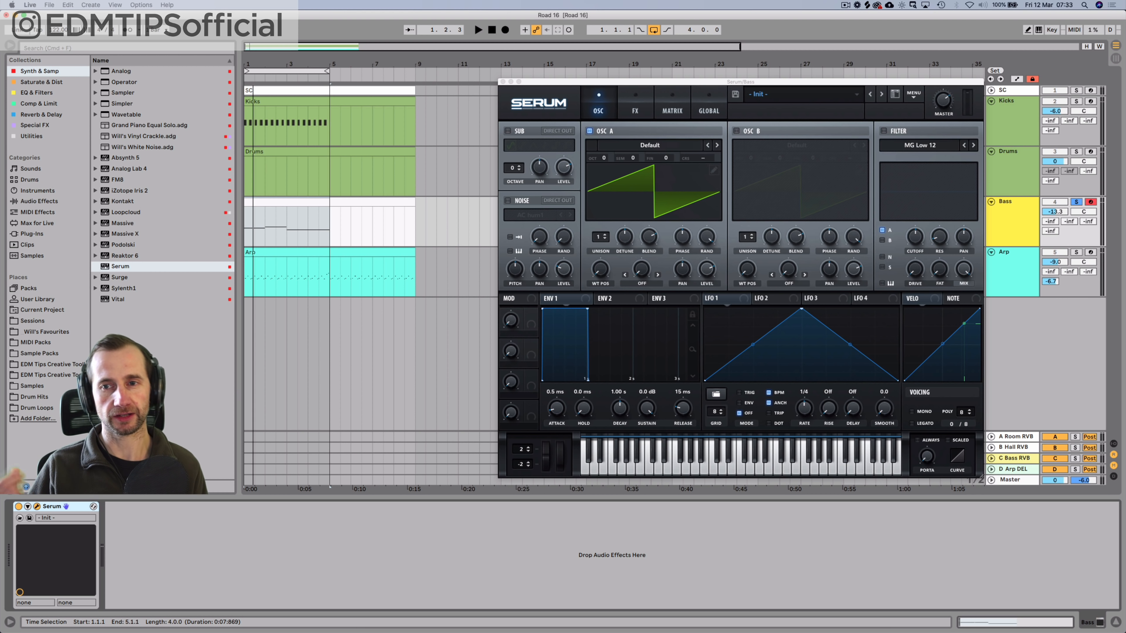
# Step: Turn on Serum's MG Low 12 filter and audition the bass loop
pyautogui.click(883, 131)
pyautogui.press('space')
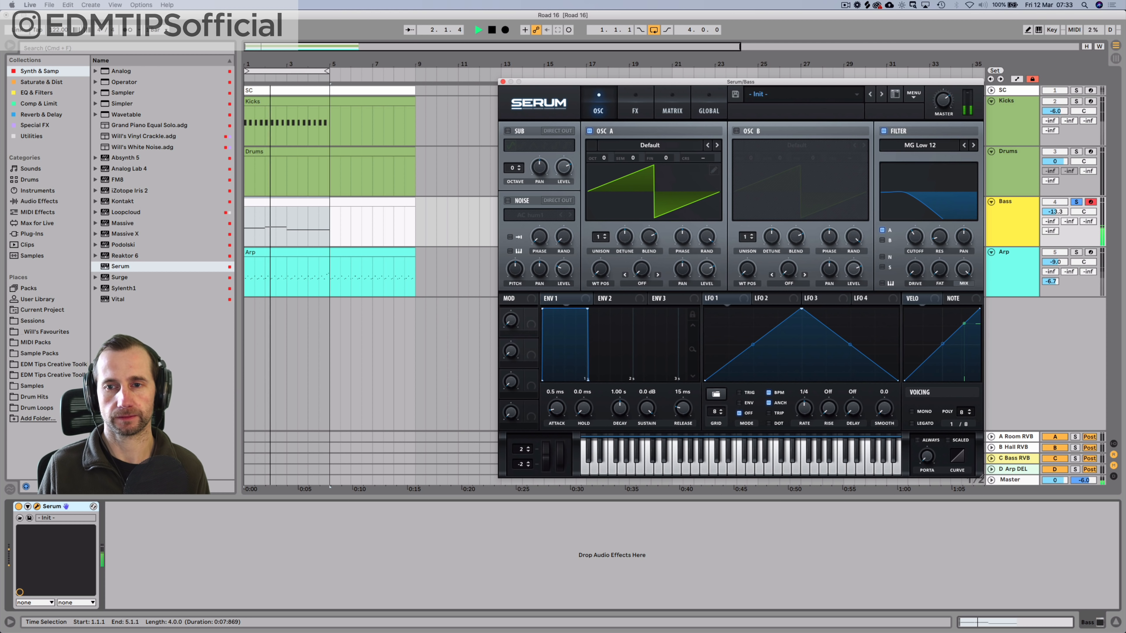
pyautogui.press('space')
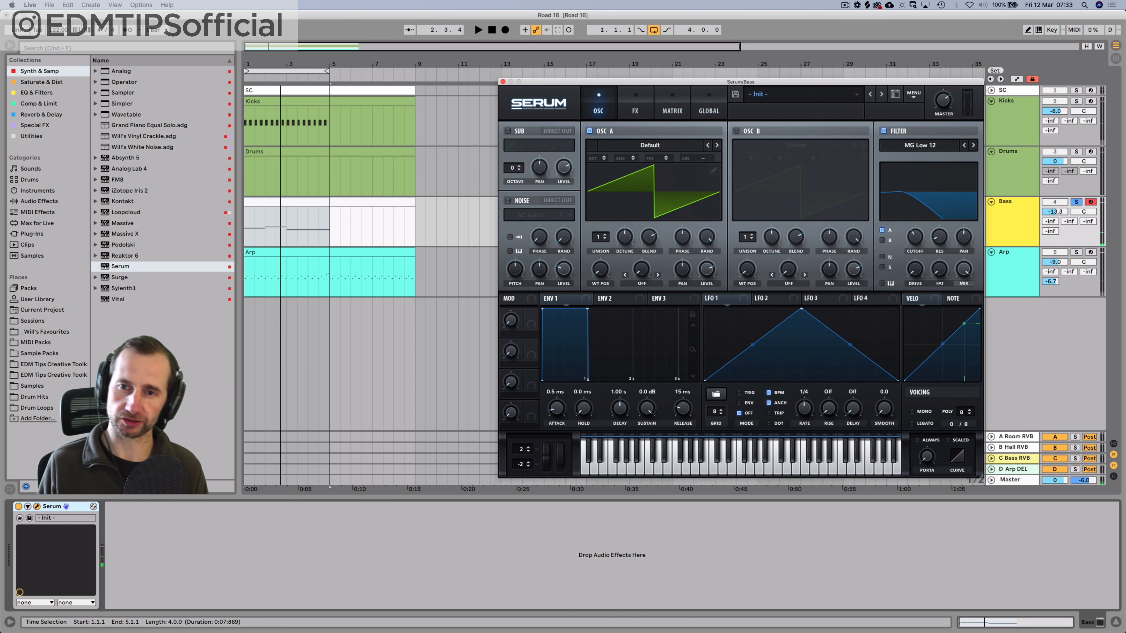
# Step: Load the Analog Basic Shapes wavetable into OSC A, shift its wavetable position to the triangle shape, and try the filter cutoff during playback
pyautogui.click(642, 145)
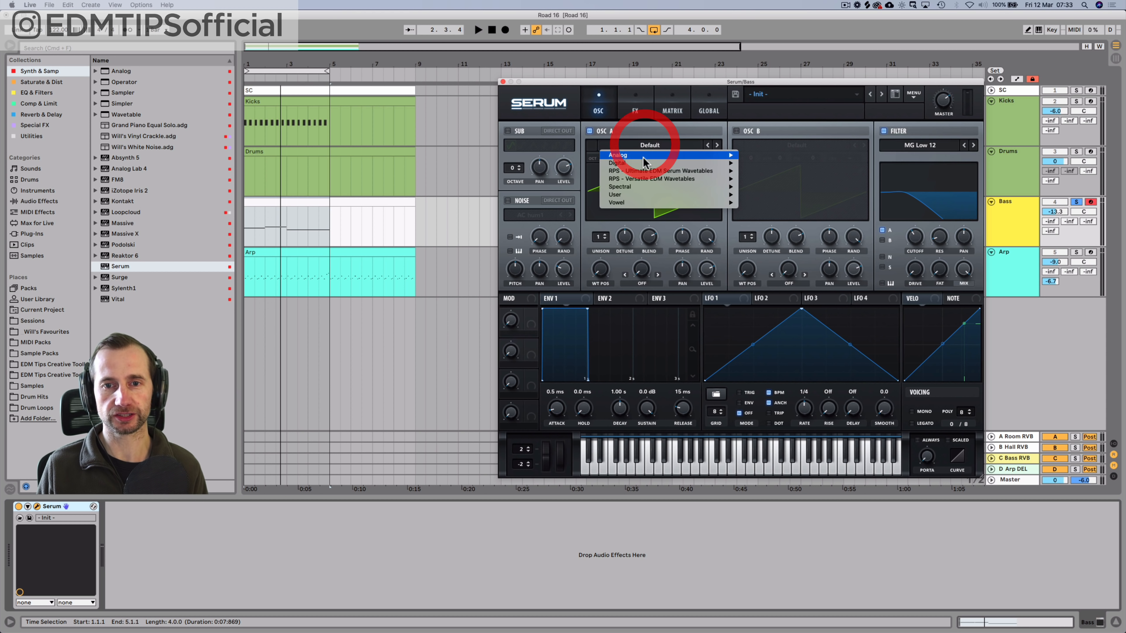
pyautogui.moveTo(664, 155)
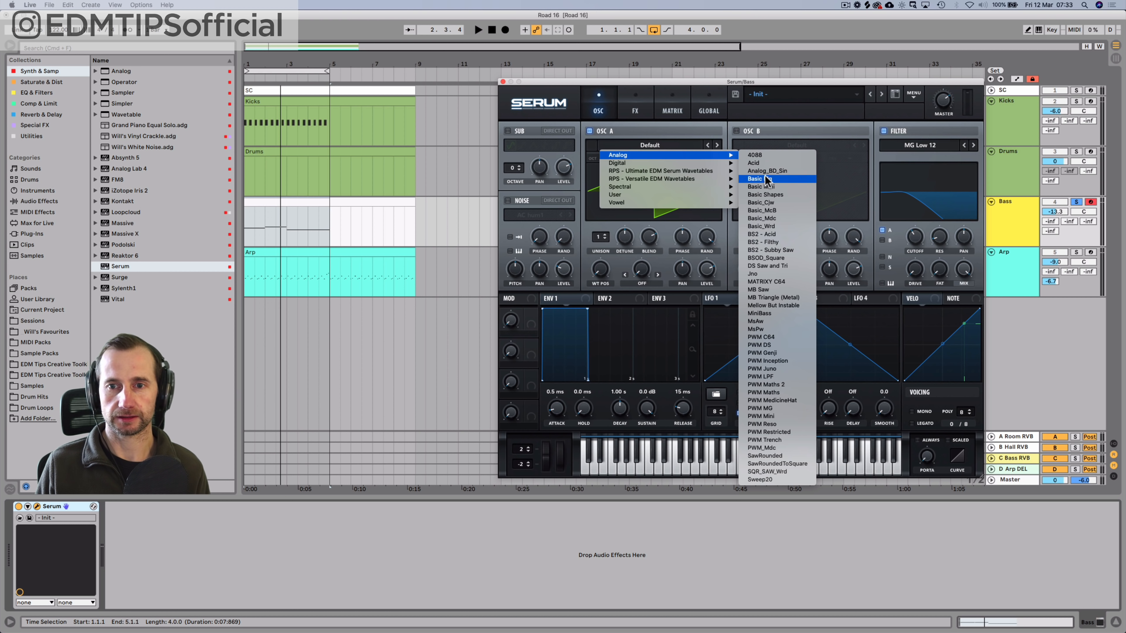
pyautogui.click(764, 194)
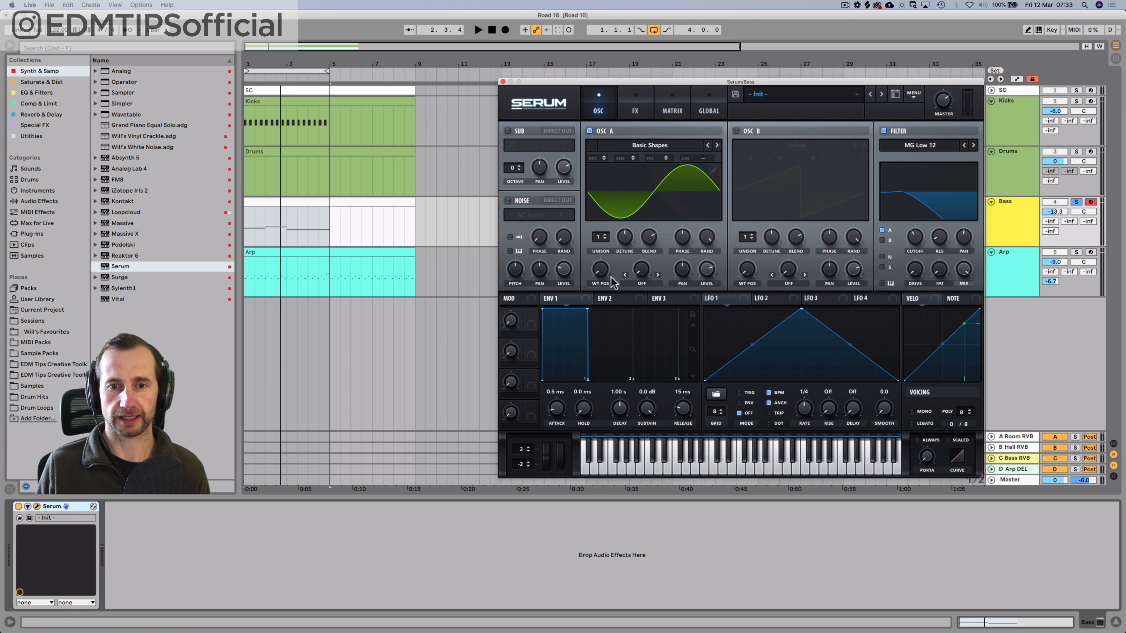
pyautogui.moveTo(601, 269); pyautogui.dragTo(599, 239)
pyautogui.press('space')
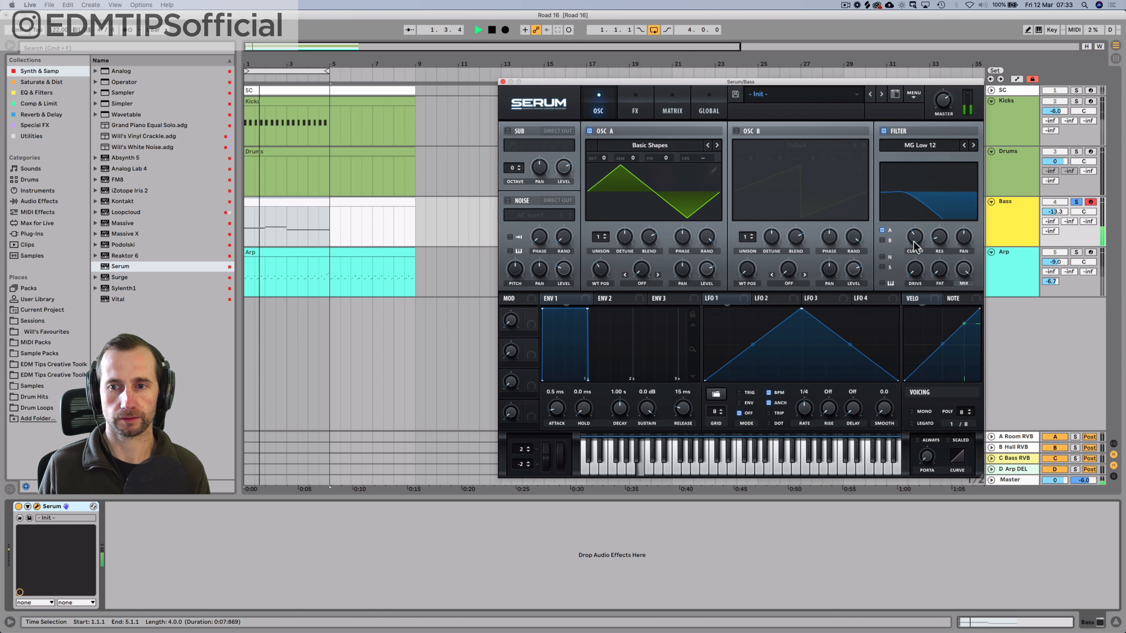
pyautogui.moveTo(907, 237); pyautogui.dragTo(906, 235)
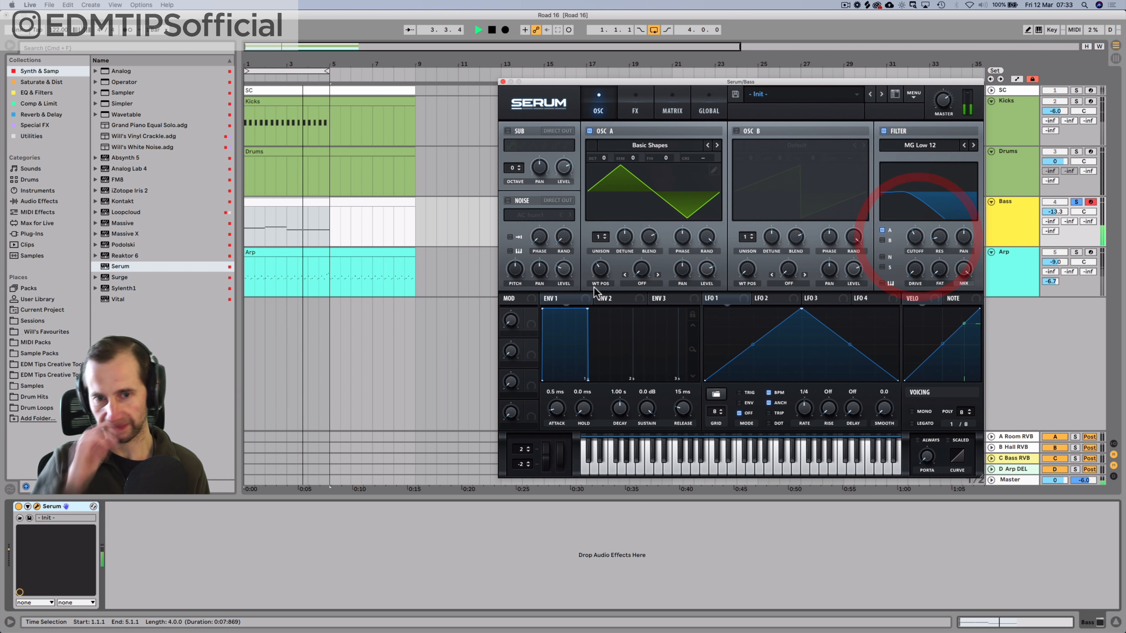
# Step: Shape Serum's Envelope 1 with a 1.01 s decay, -6.9 dB sustain and 1.14 s release
pyautogui.moveTo(588, 309); pyautogui.dragTo(589, 328)
pyautogui.moveTo(584, 372); pyautogui.dragTo(588, 333)
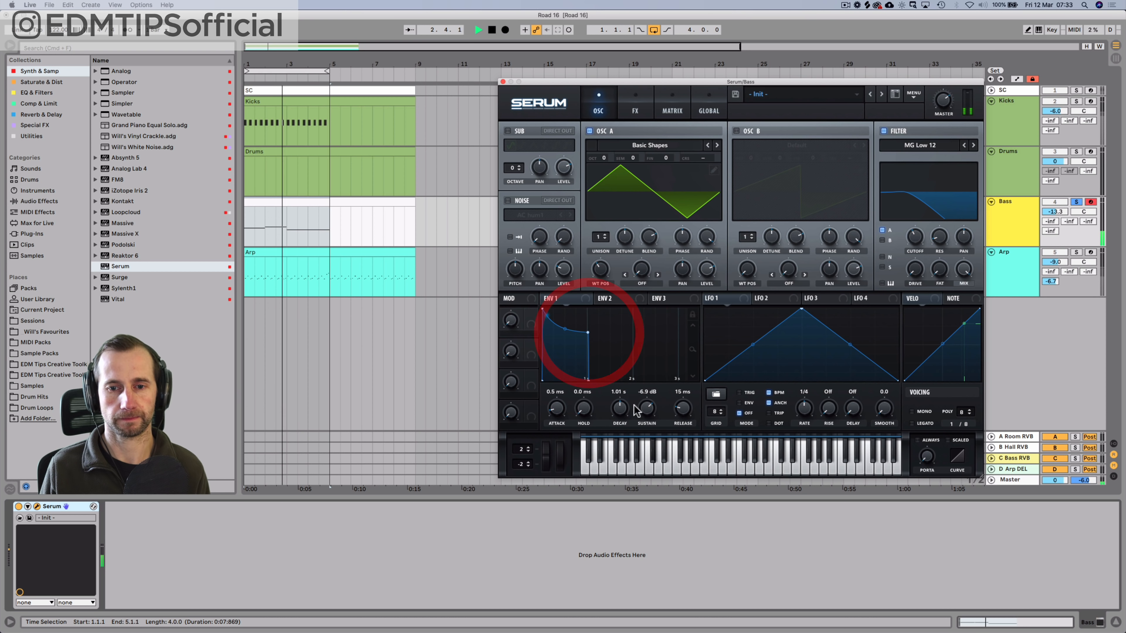
pyautogui.moveTo(686, 410); pyautogui.dragTo(673, 375)
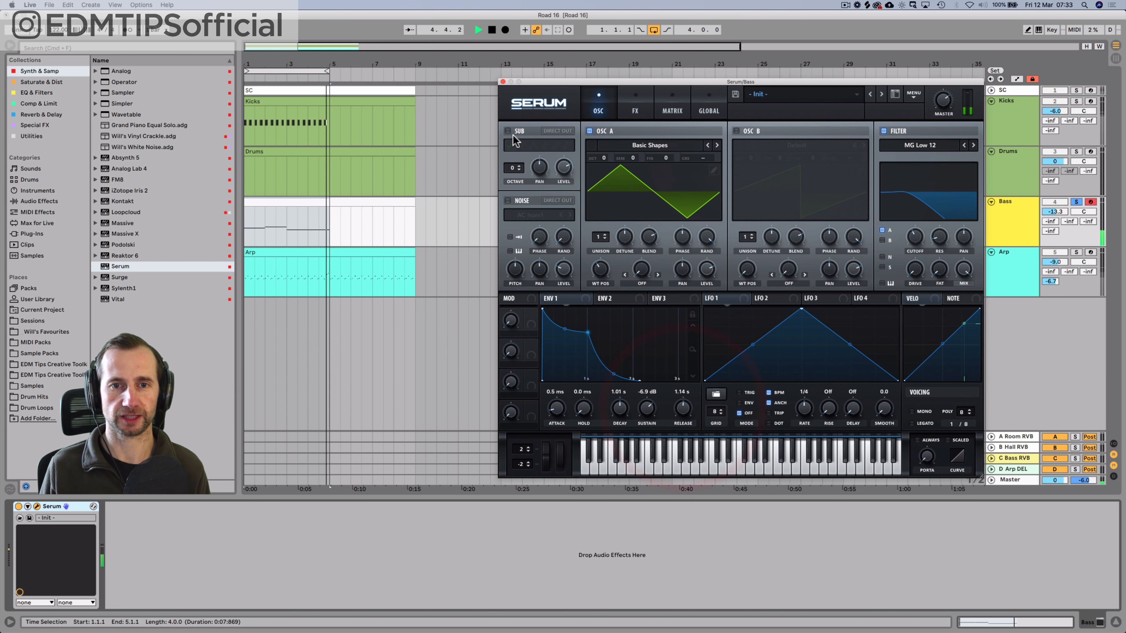
# Step: Enable Serum's sub oscillator, set its octave to -1, and adjust its level while the bass loop plays
pyautogui.click(515, 132)
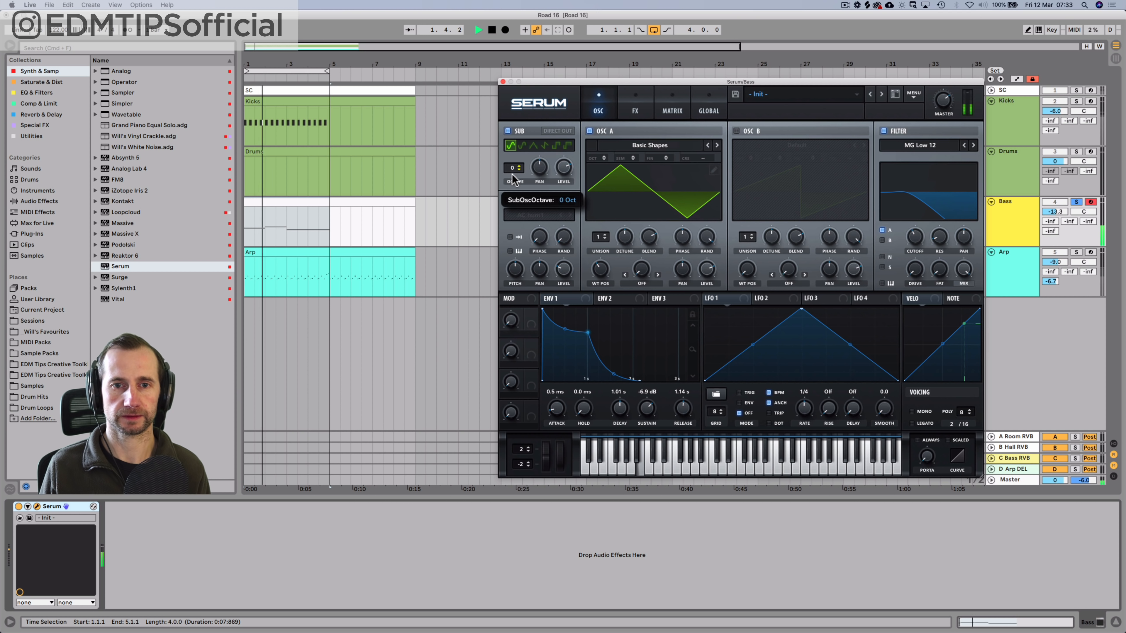
pyautogui.moveTo(512, 177); pyautogui.dragTo(513, 182)
pyautogui.moveTo(562, 166)
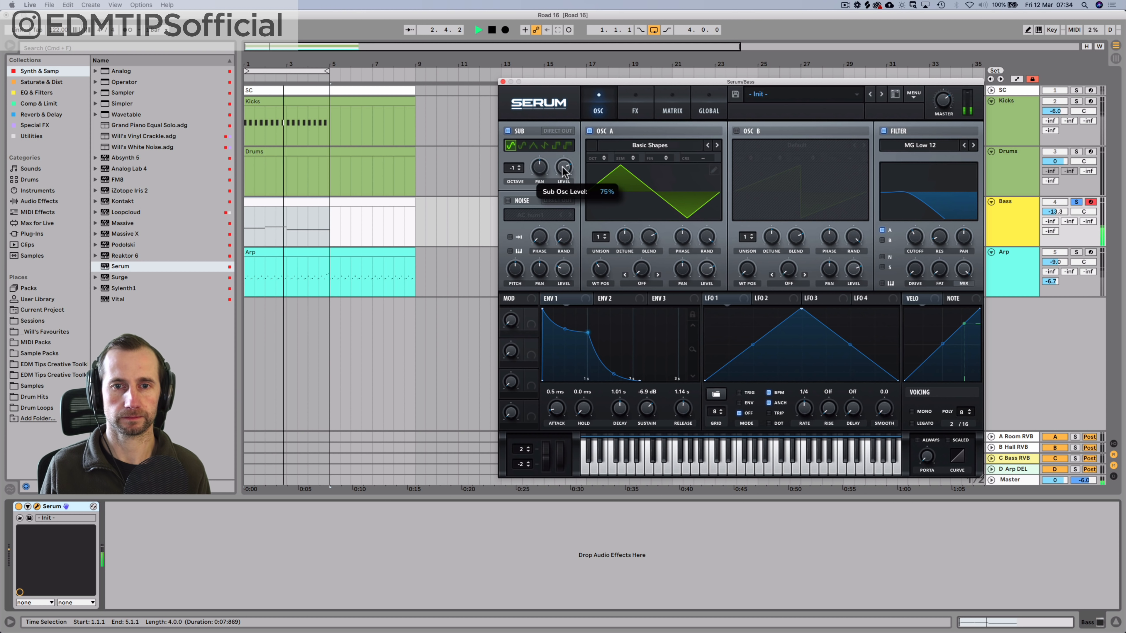
pyautogui.moveTo(562, 291); pyautogui.dragTo(563, 299)
pyautogui.moveTo(563, 167); pyautogui.dragTo(565, 124)
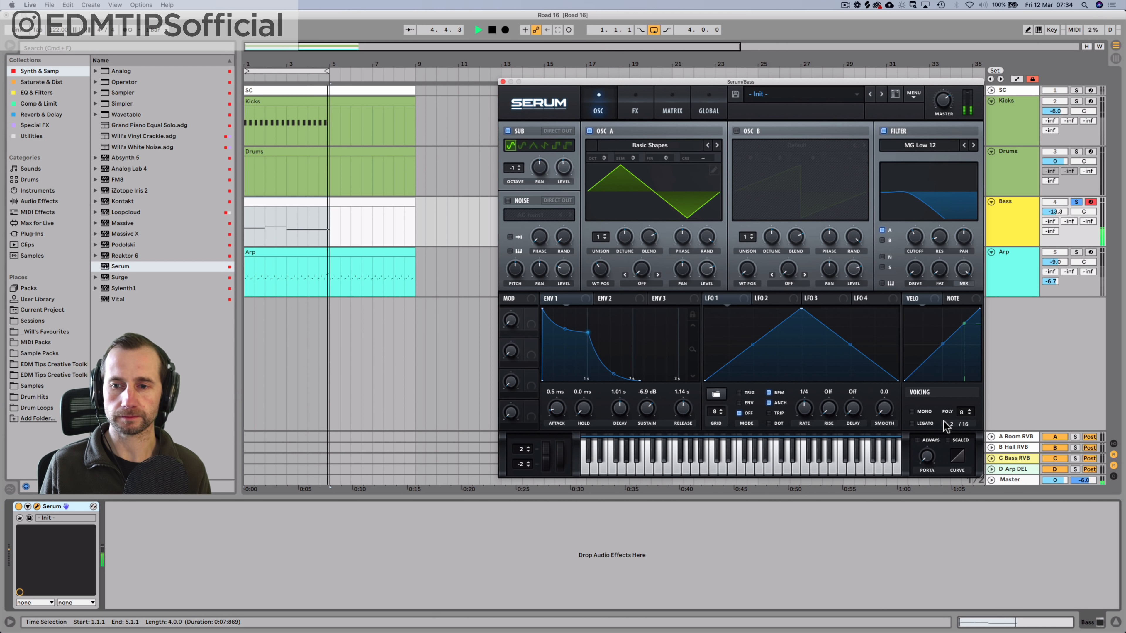
pyautogui.press('space')
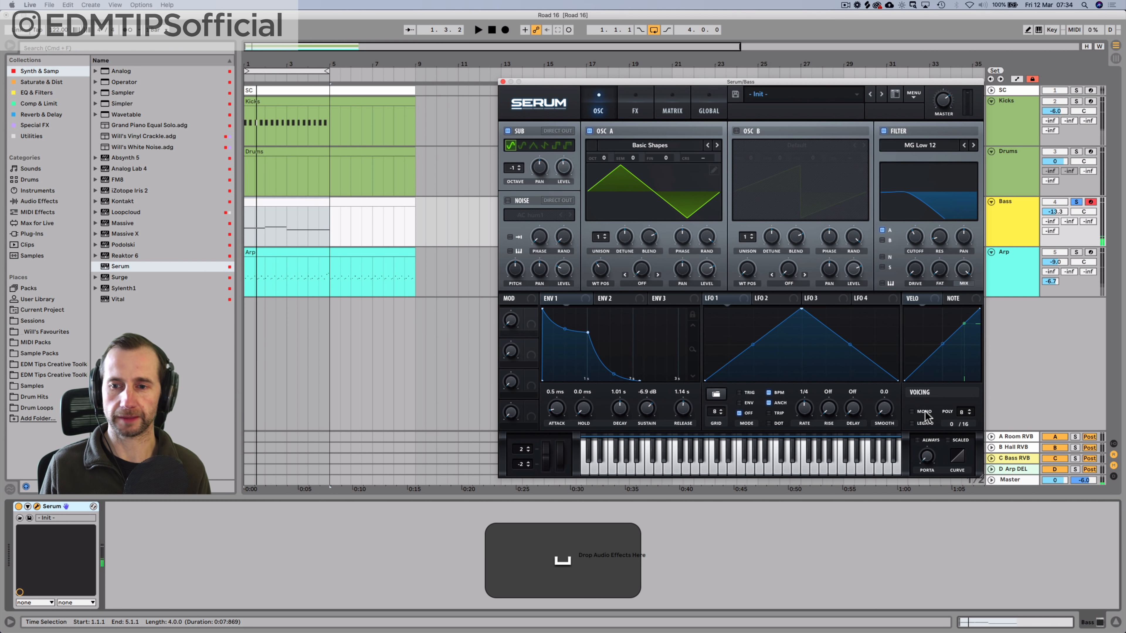
# Step: Turn on Serum's mono voicing and lengthen the Bass clip's first B1 note so it slightly overlaps the C#2 note
pyautogui.click(924, 412)
pyautogui.click(249, 219)
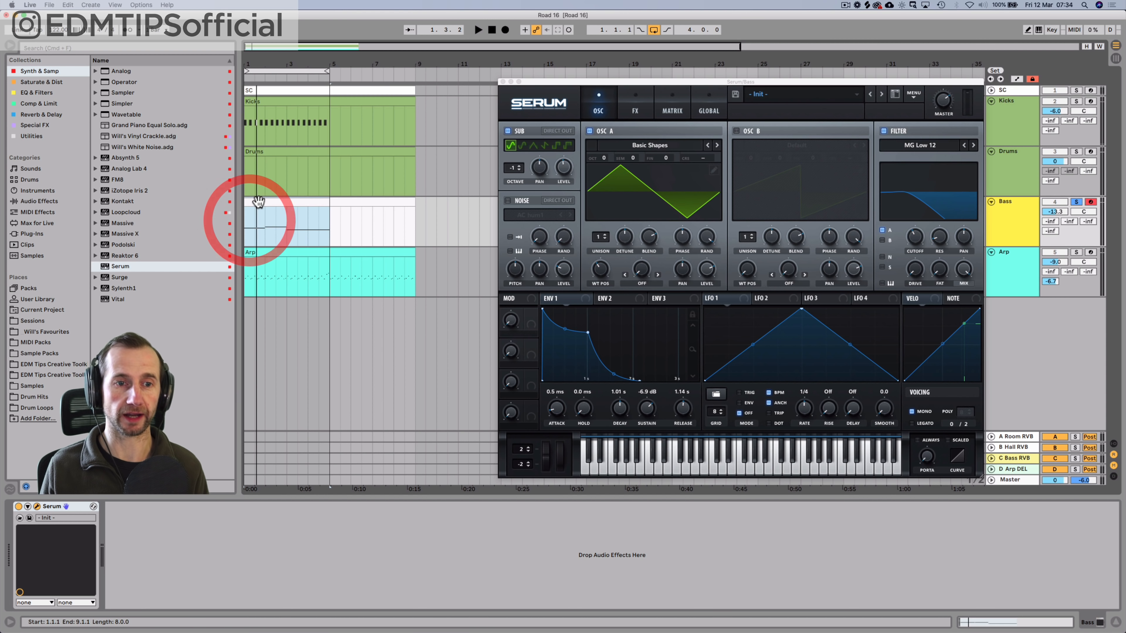
pyautogui.doubleClick(258, 201)
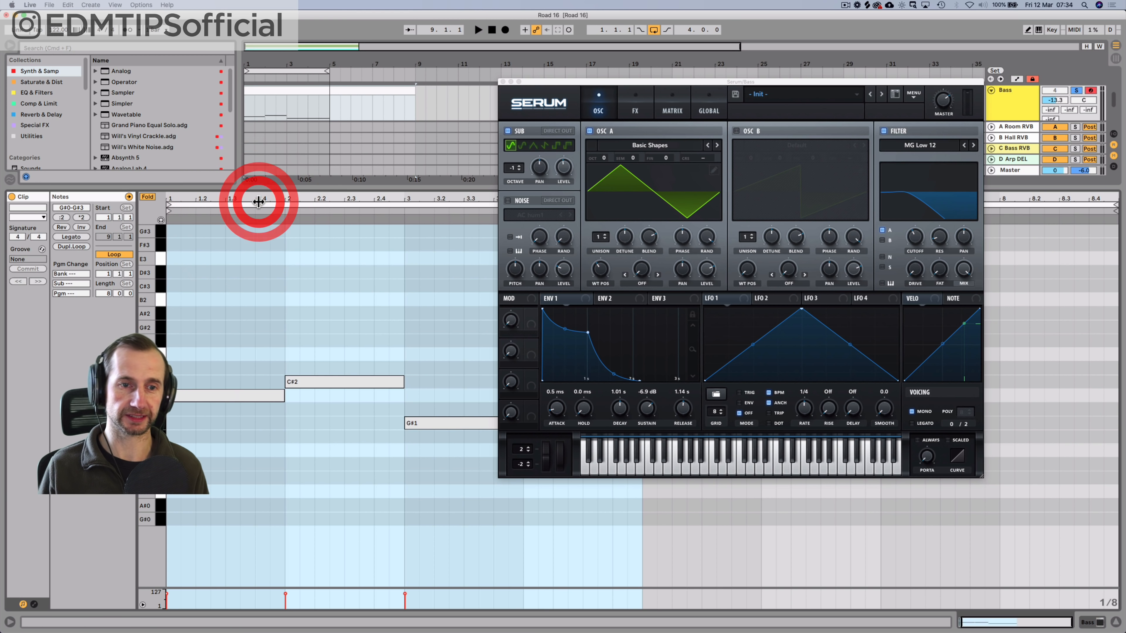
pyautogui.click(501, 83)
pyautogui.click(268, 364)
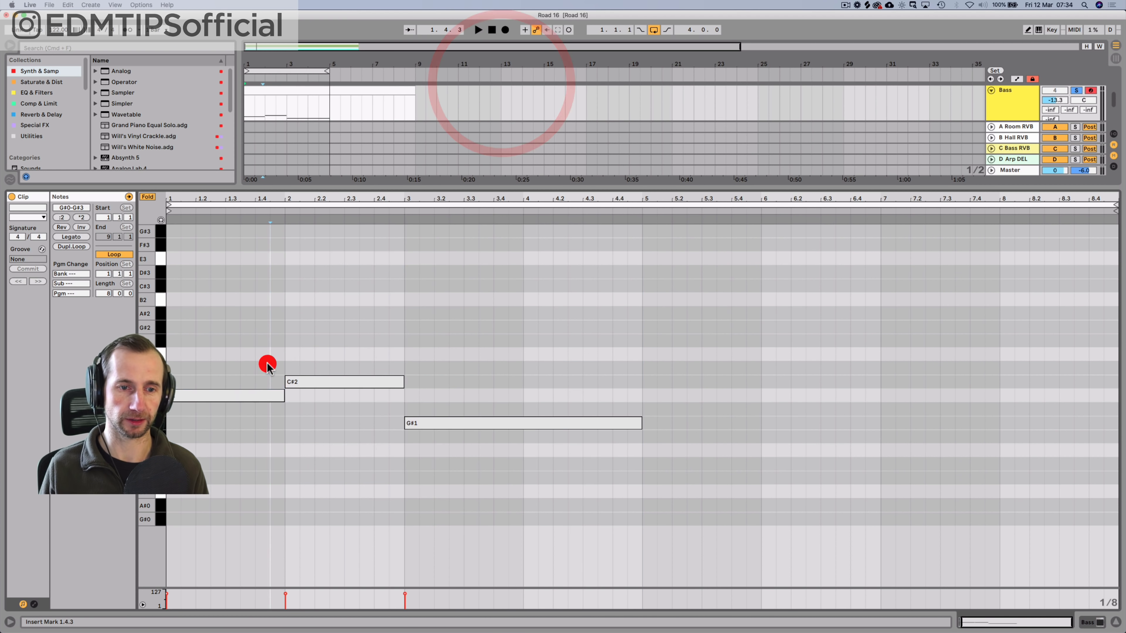
pyautogui.moveTo(283, 396); pyautogui.dragTo(289, 396)
pyautogui.click(289, 394)
pyautogui.press('space')
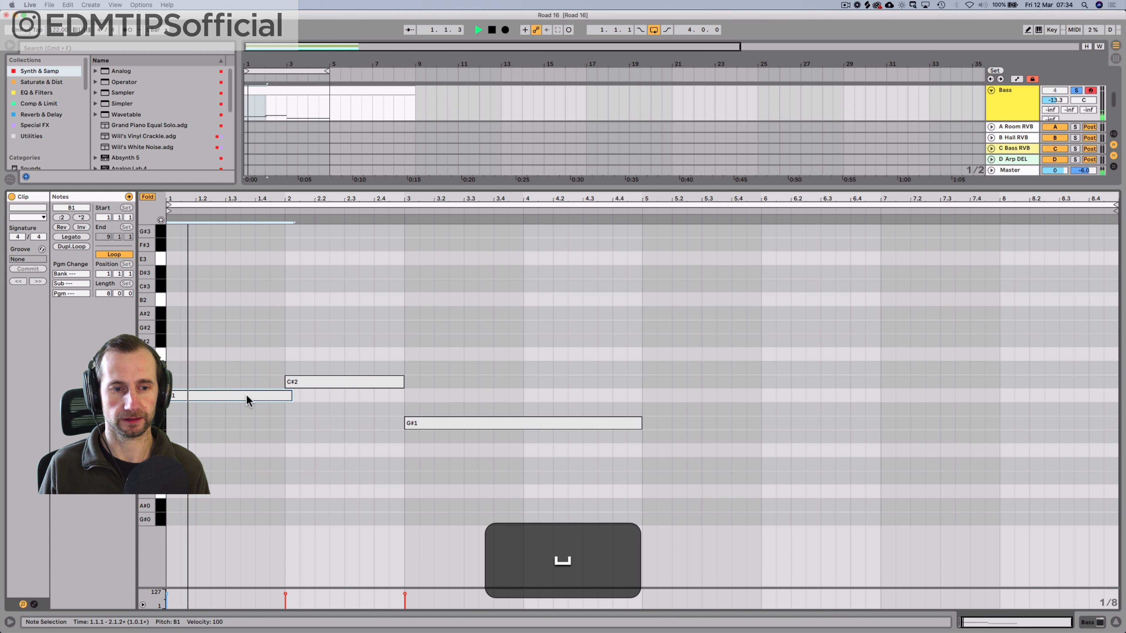
# Step: Reopen Serum from the Bass track's devices, raise its portamento during playback, and set Envelope 1's sustain to -7.6 dB
pyautogui.hotkey('shift', 'Tab')
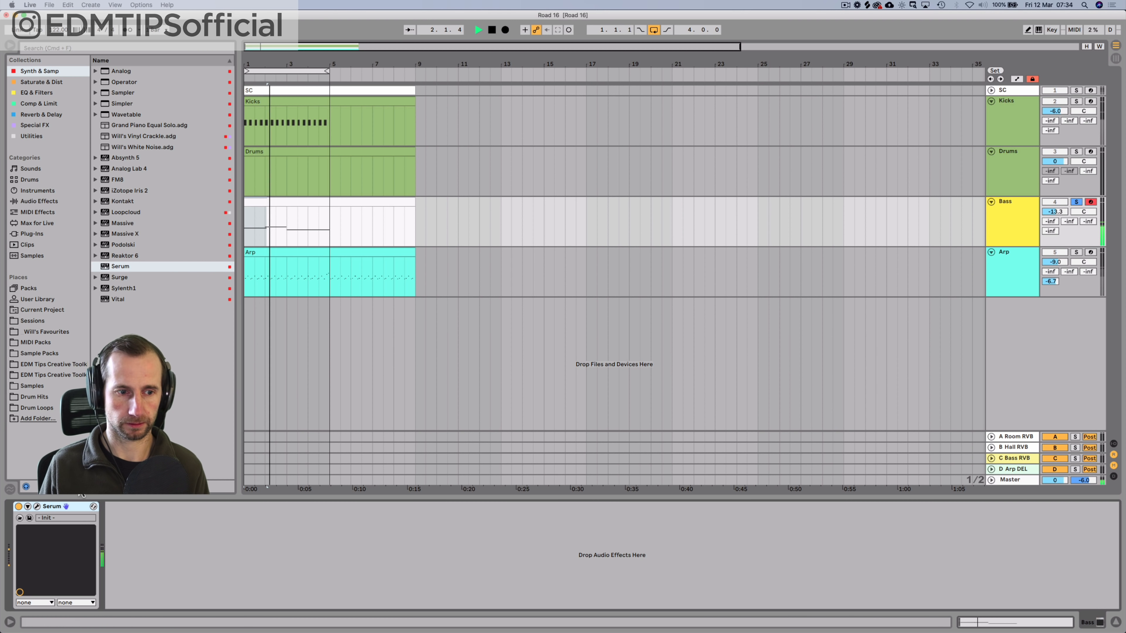
pyautogui.click(37, 506)
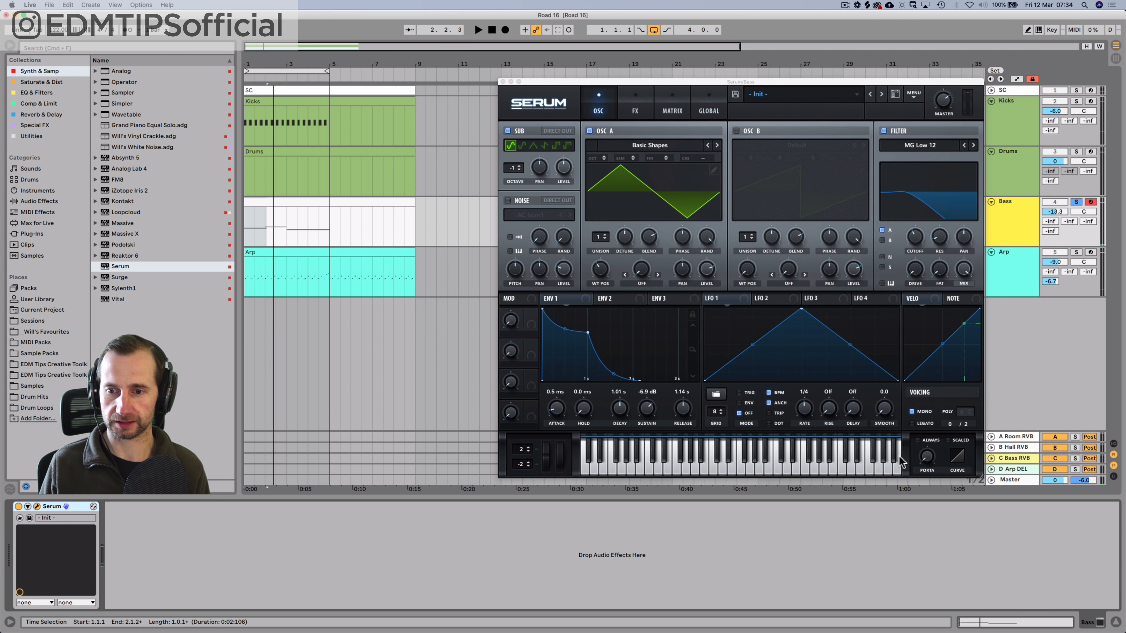
pyautogui.moveTo(925, 461); pyautogui.dragTo(920, 404)
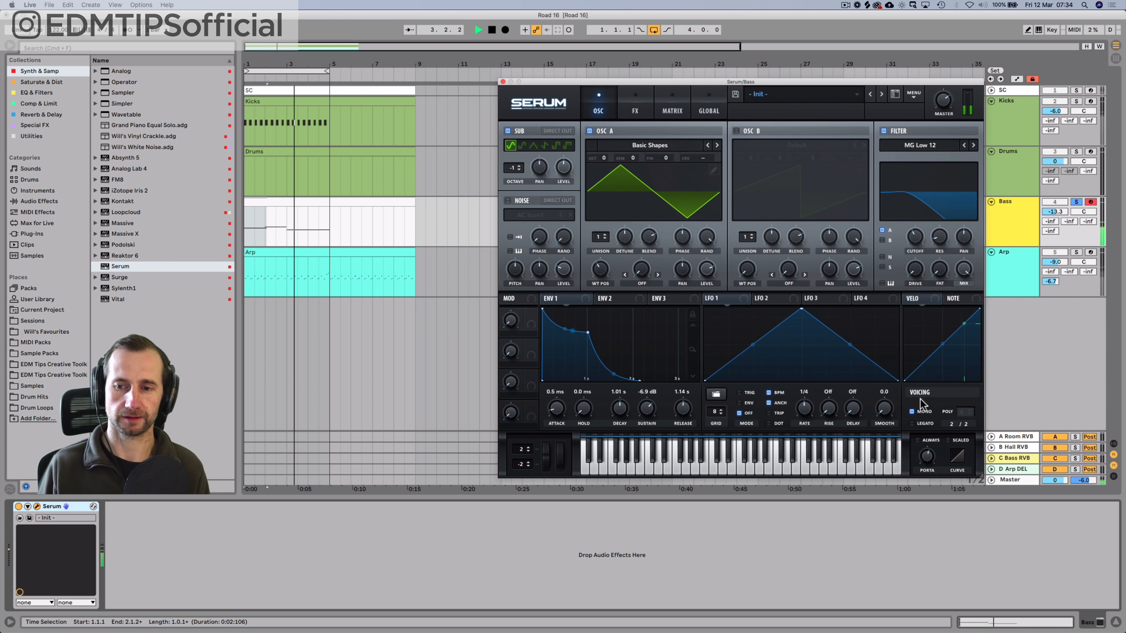
pyautogui.press('space')
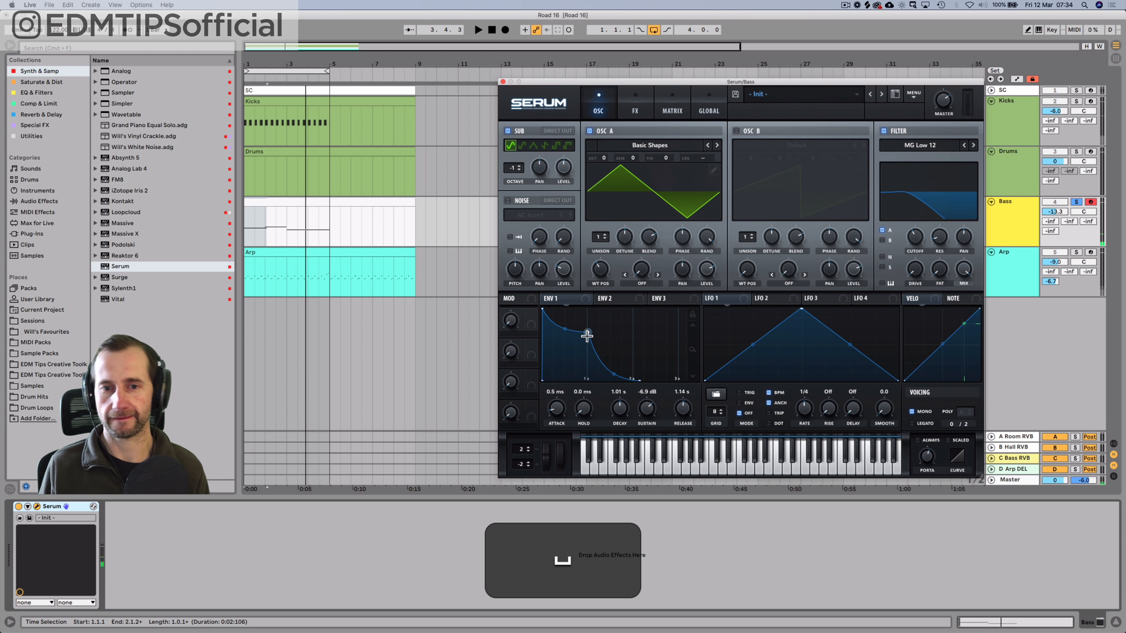
pyautogui.moveTo(587, 336); pyautogui.dragTo(587, 334)
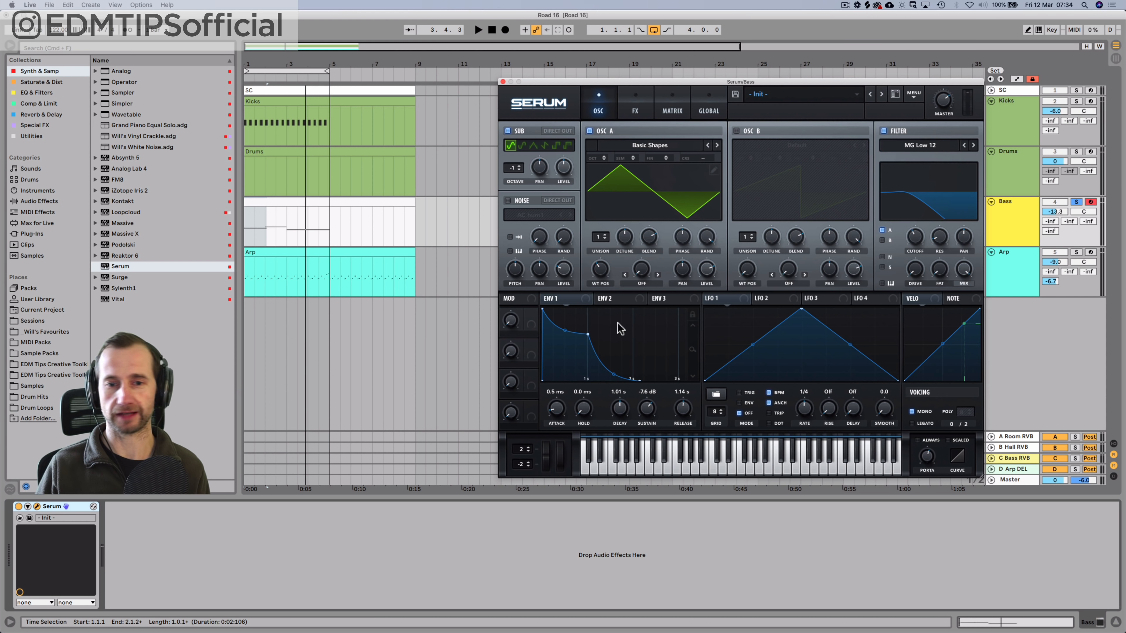
# Step: Assign Envelope 2 to the filter cutoff, lower the base cutoff, and audition the bass loop
pyautogui.click(613, 299)
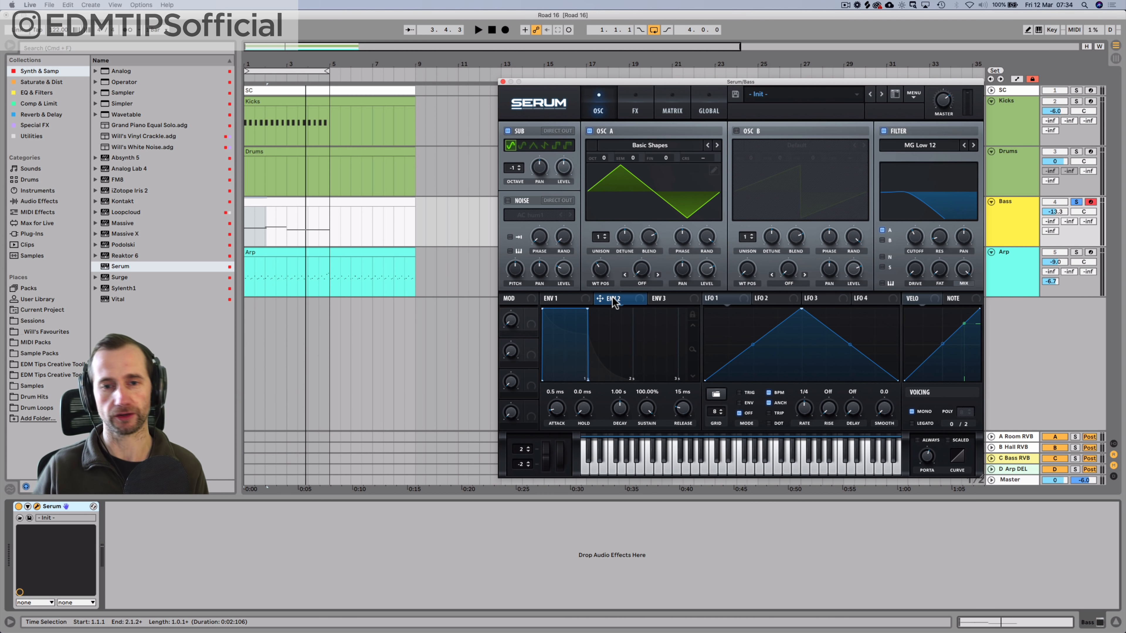
pyautogui.moveTo(600, 296); pyautogui.dragTo(851, 242)
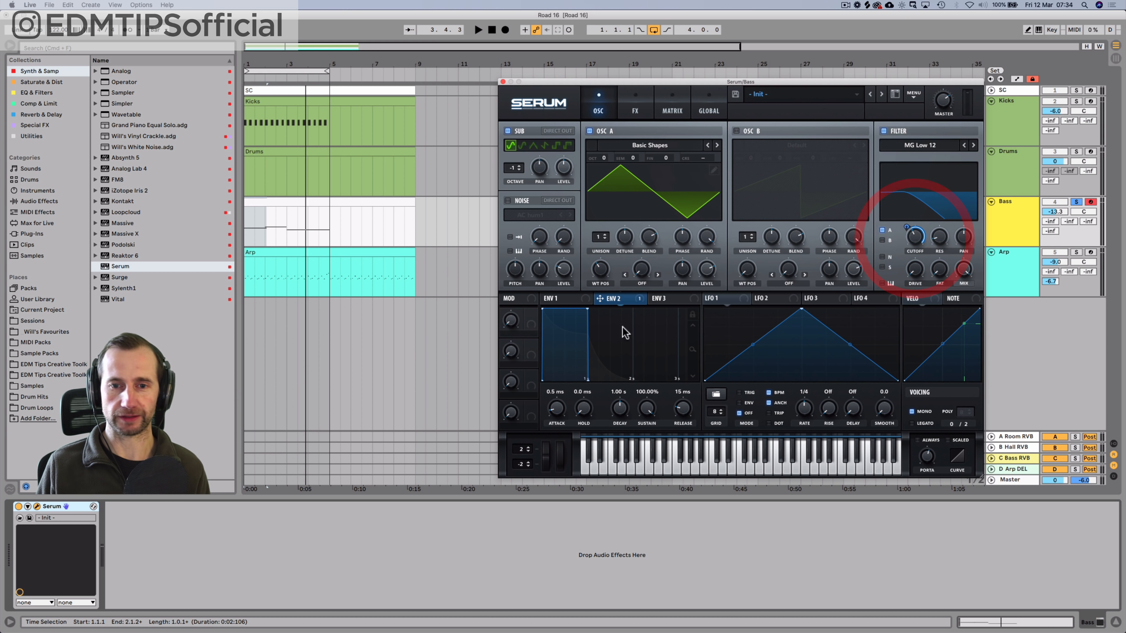
pyautogui.press('space')
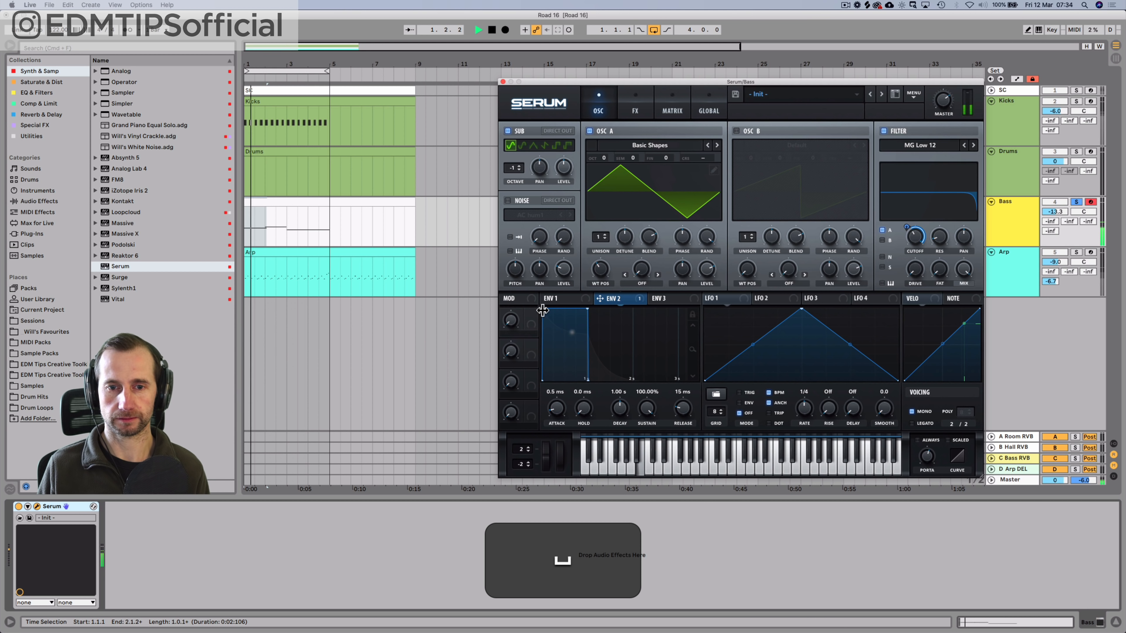
pyautogui.moveTo(912, 255); pyautogui.dragTo(914, 268)
pyautogui.press('space')
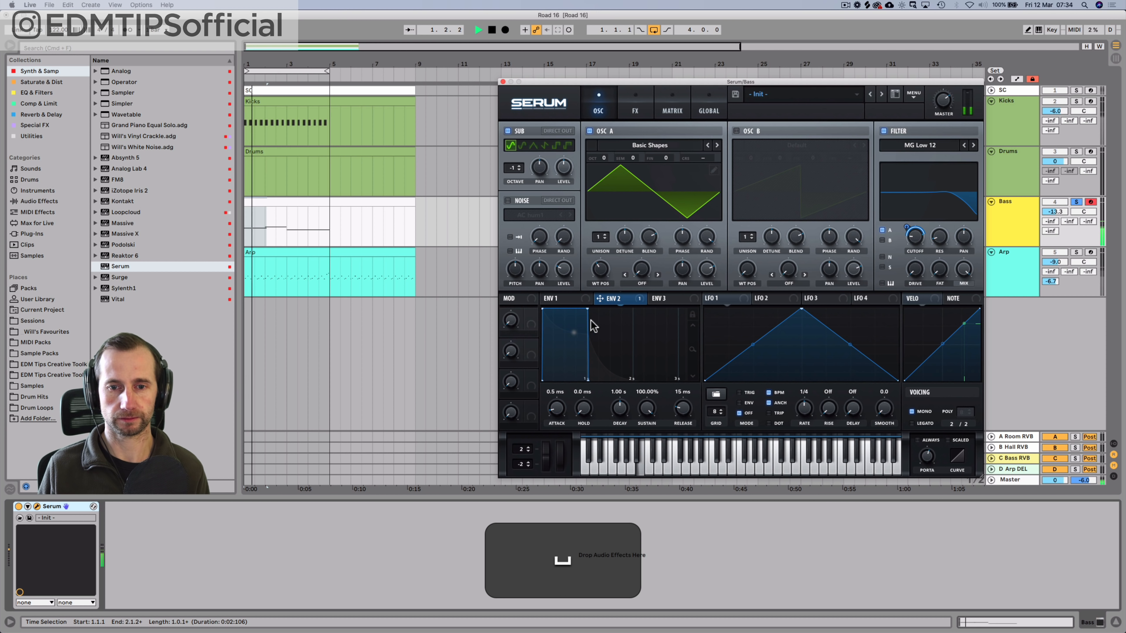
# Step: Shape Envelope 2 with a 56 ms attack, 1.35 s decay, 57.46% sustain and 123 ms release
pyautogui.moveTo(645, 415); pyautogui.dragTo(644, 452)
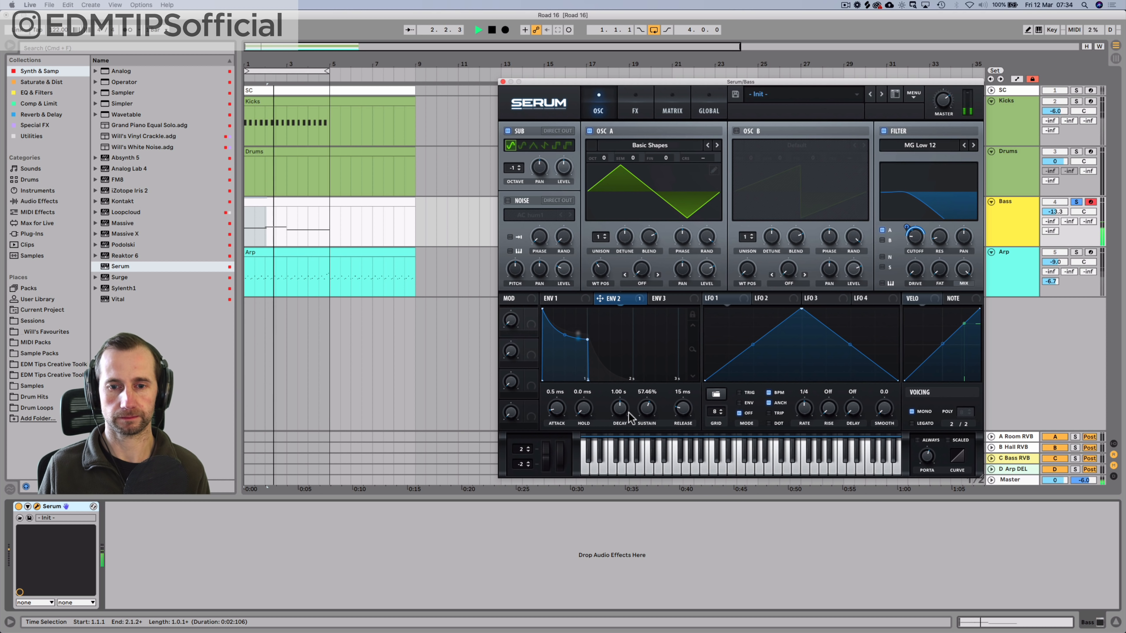
pyautogui.moveTo(621, 410); pyautogui.dragTo(677, 392)
pyautogui.moveTo(559, 414)
pyautogui.mouseDown()
pyautogui.moveTo(560, 393)
pyautogui.moveTo(552, 415)
pyautogui.mouseUp()
pyautogui.click(550, 297)
pyautogui.click(606, 297)
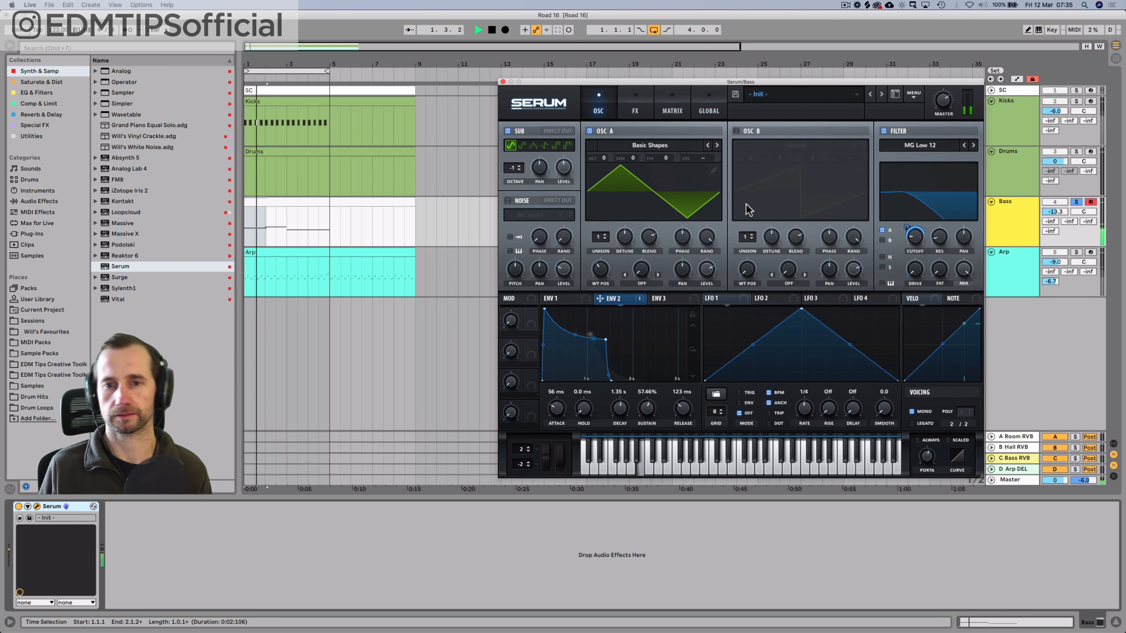
# Step: Turn on OSC B, load the Analog 4088 wavetable into it, and audition the sound
pyautogui.click(736, 132)
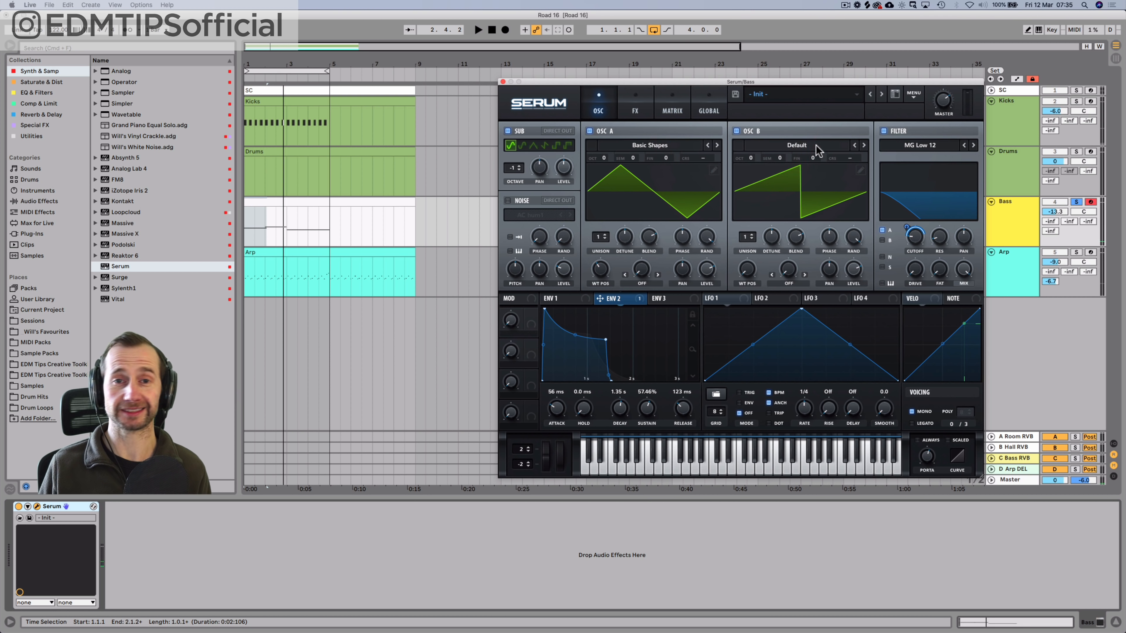
pyautogui.click(818, 150)
pyautogui.moveTo(824, 156)
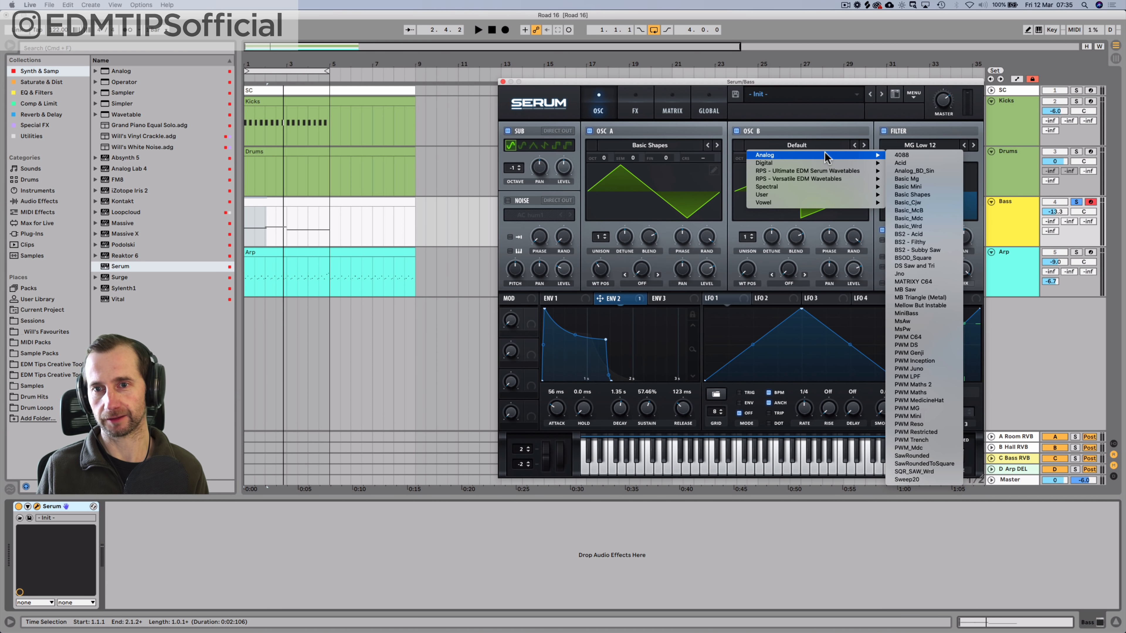
pyautogui.click(902, 155)
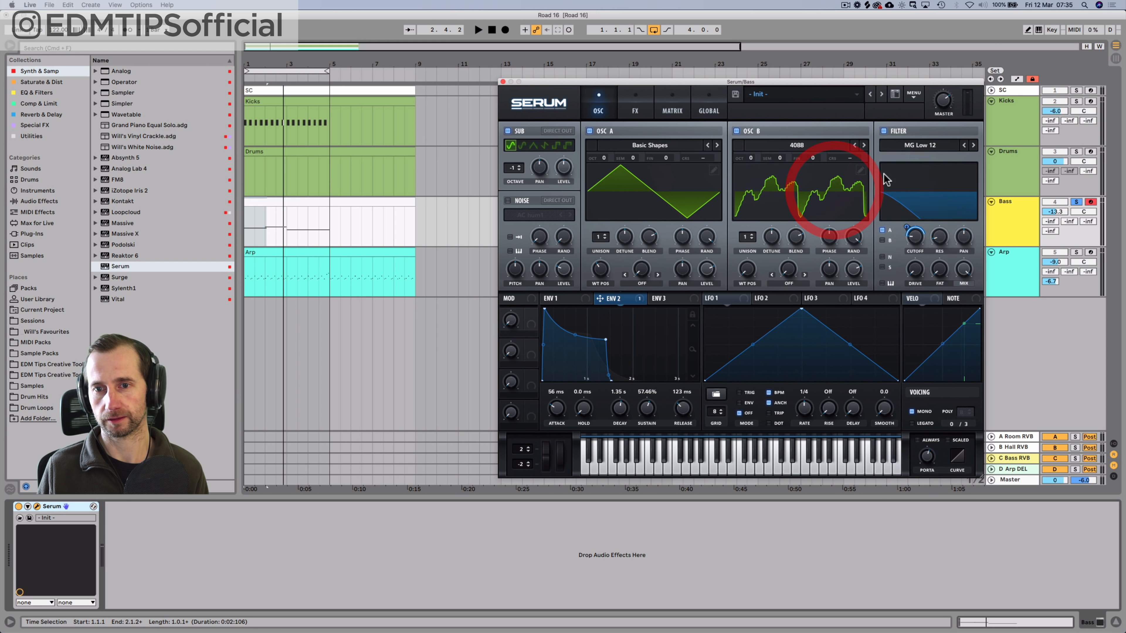
pyautogui.press('space')
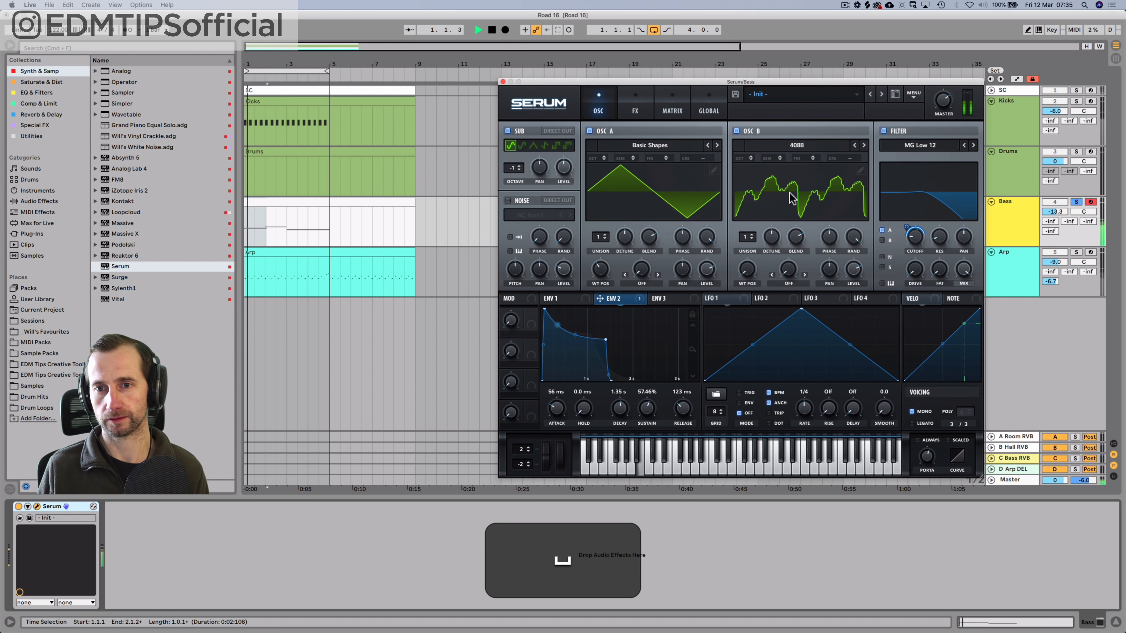
# Step: Route OSC B through the filter, adjust its level, and replay the bass loop from the start
pyautogui.click(851, 269)
pyautogui.press('space')
pyautogui.click(883, 240)
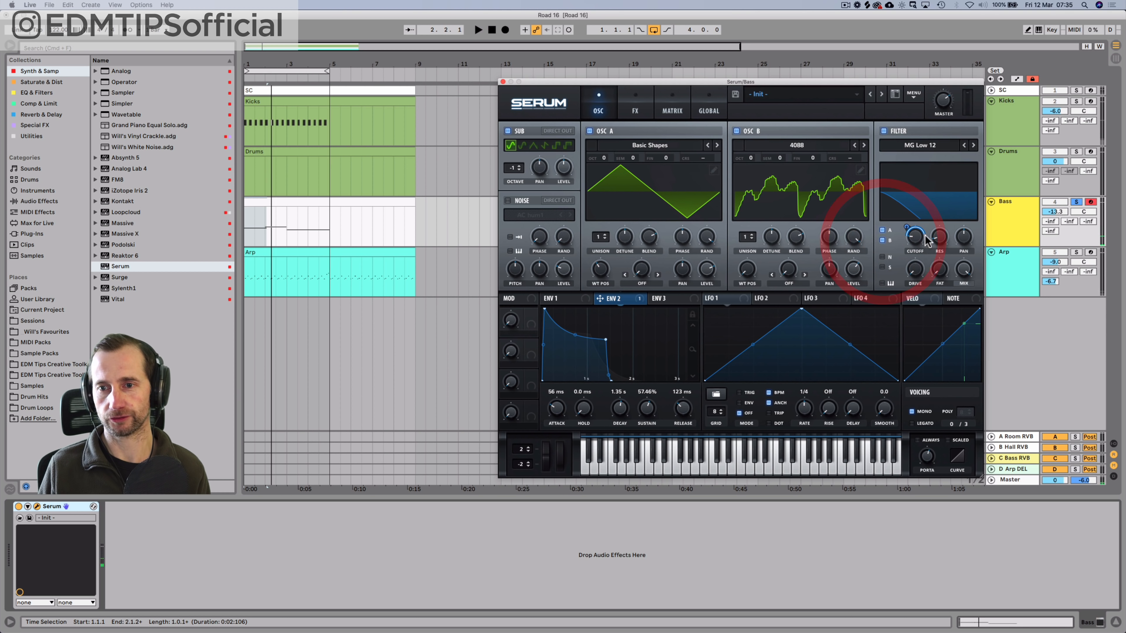
pyautogui.press('space')
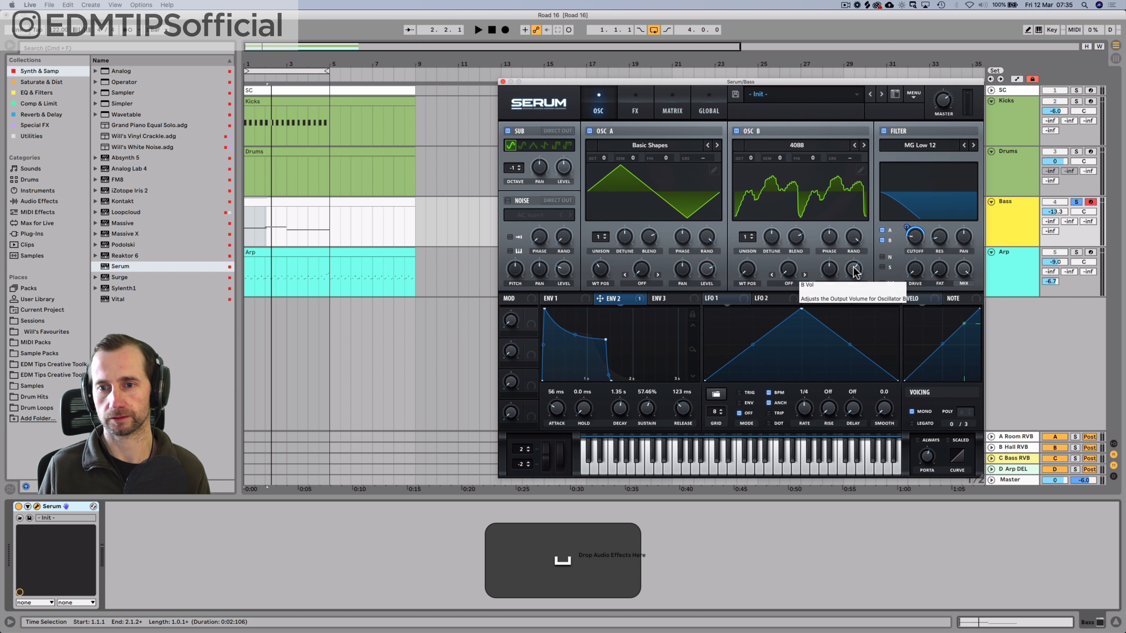
pyautogui.click(854, 270)
pyautogui.press('space')
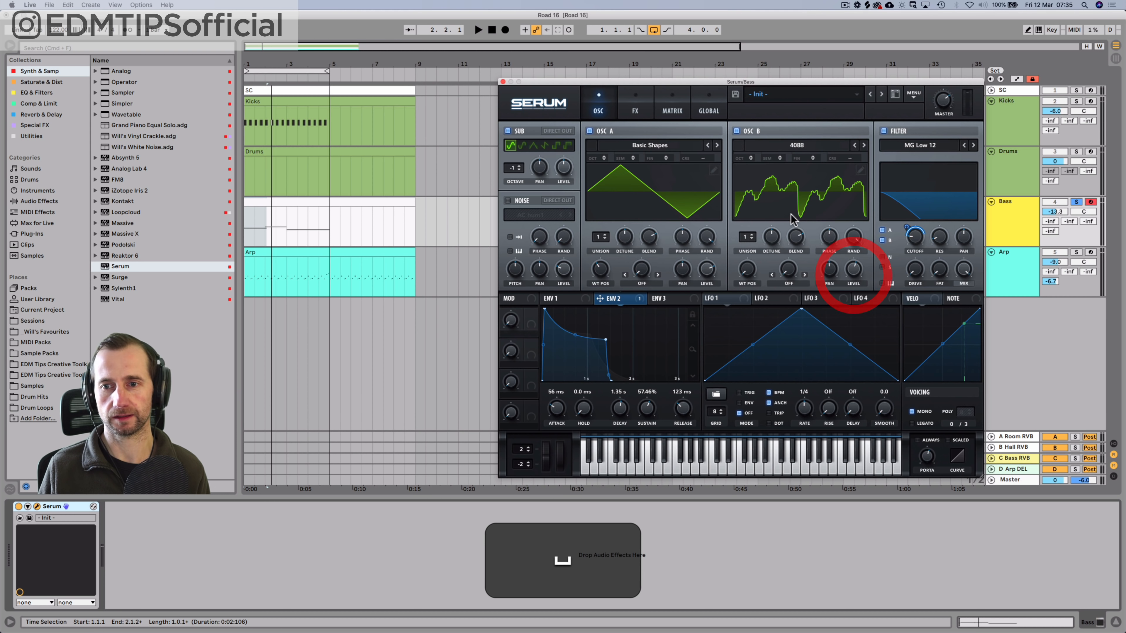
pyautogui.click(492, 29)
pyautogui.click(478, 30)
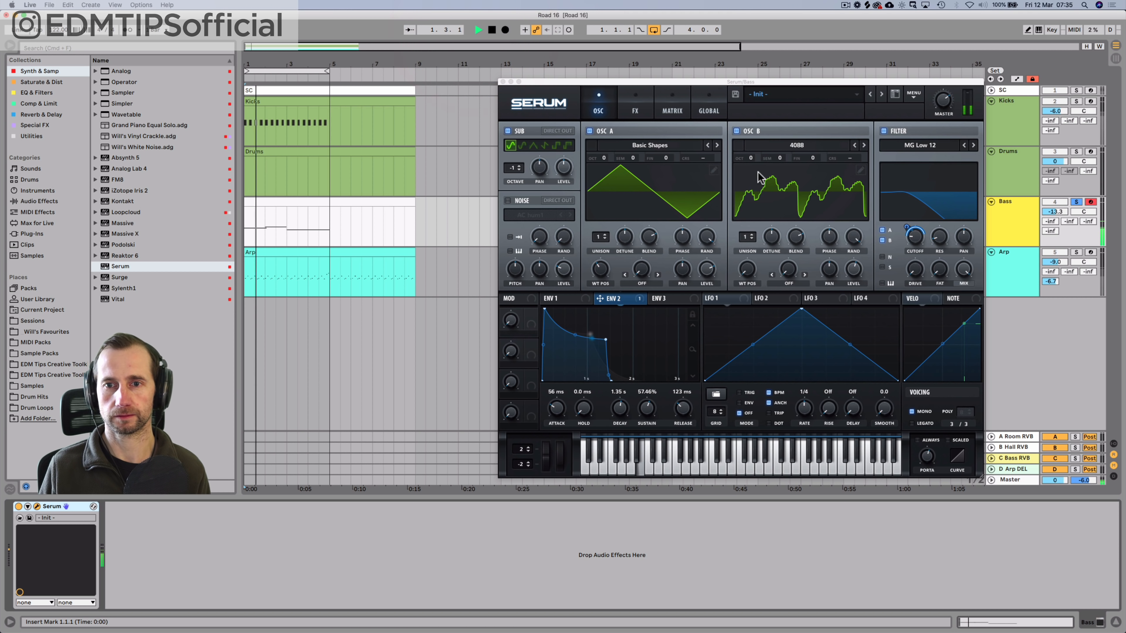
pyautogui.press('space')
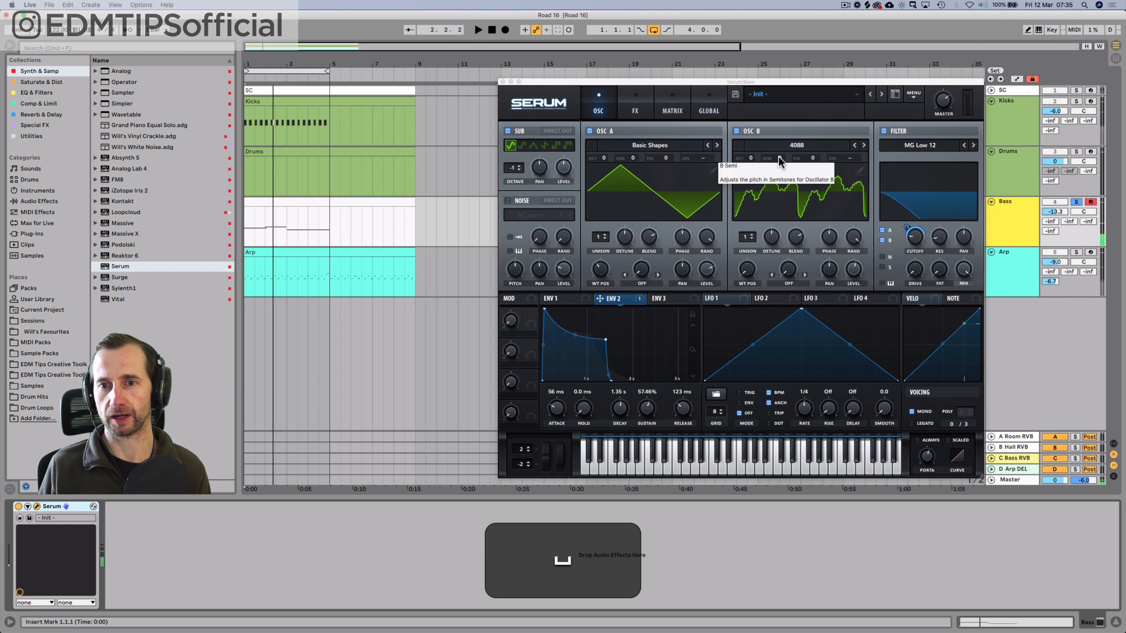
# Step: Tune OSC B to +7 semitones and -1 octave, and reduce its level during playback
pyautogui.moveTo(781, 158); pyautogui.dragTo(781, 139)
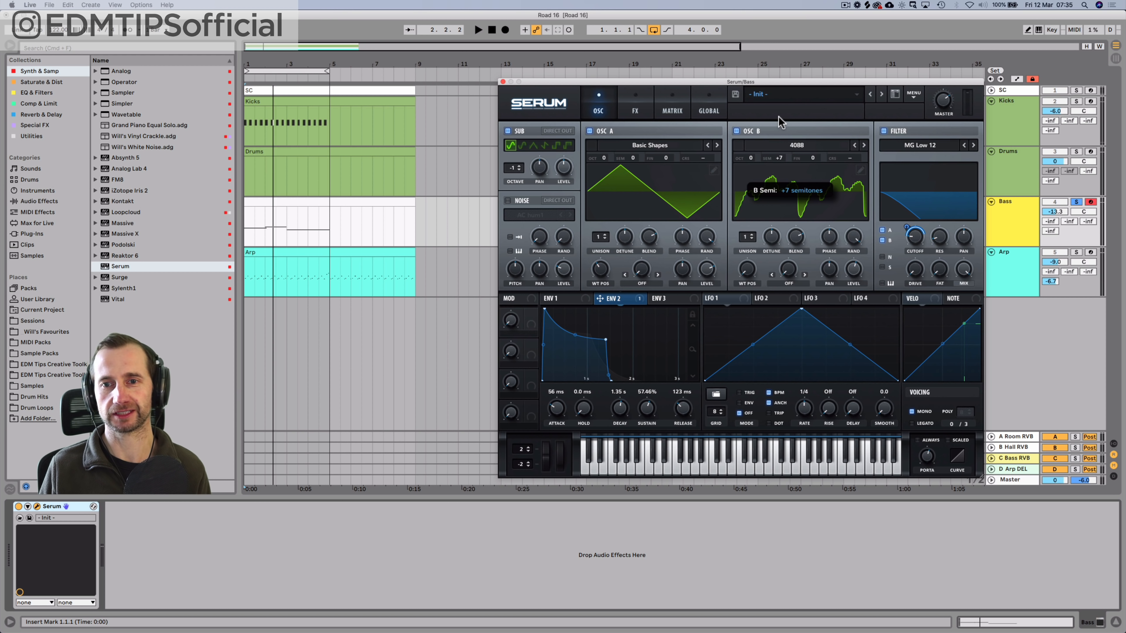
pyautogui.click(780, 120)
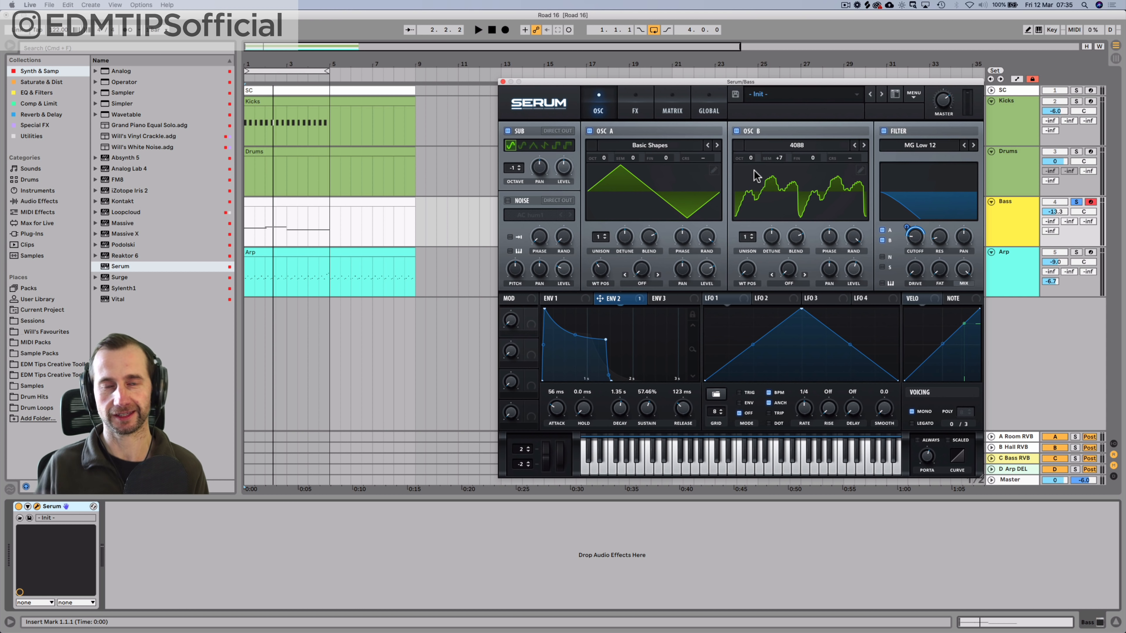
pyautogui.press('space')
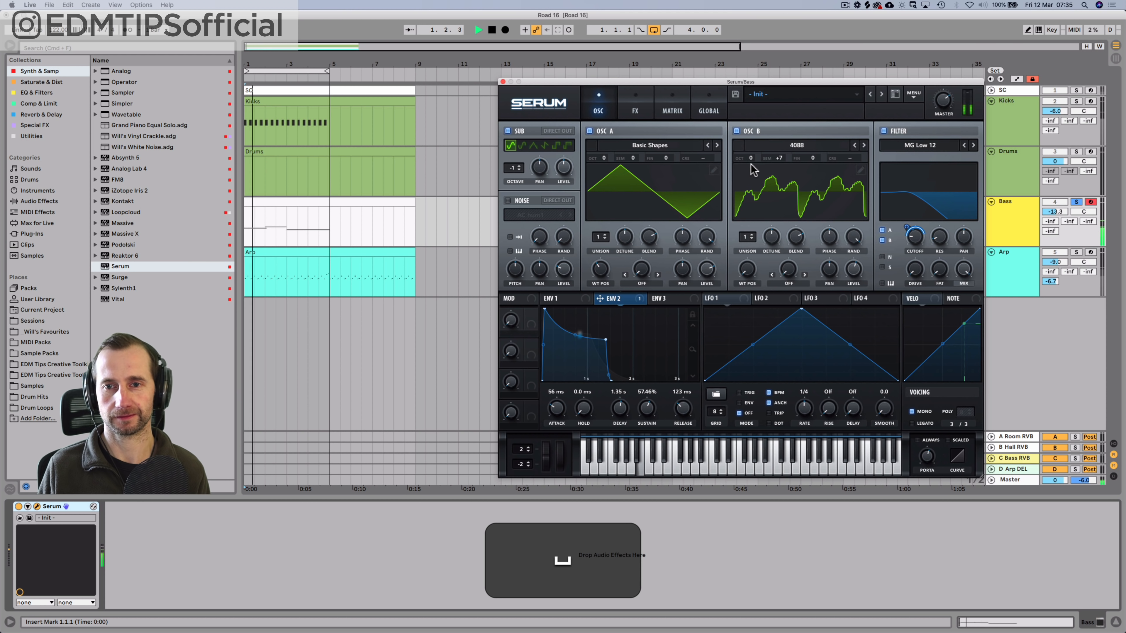
pyautogui.moveTo(749, 165); pyautogui.dragTo(747, 176)
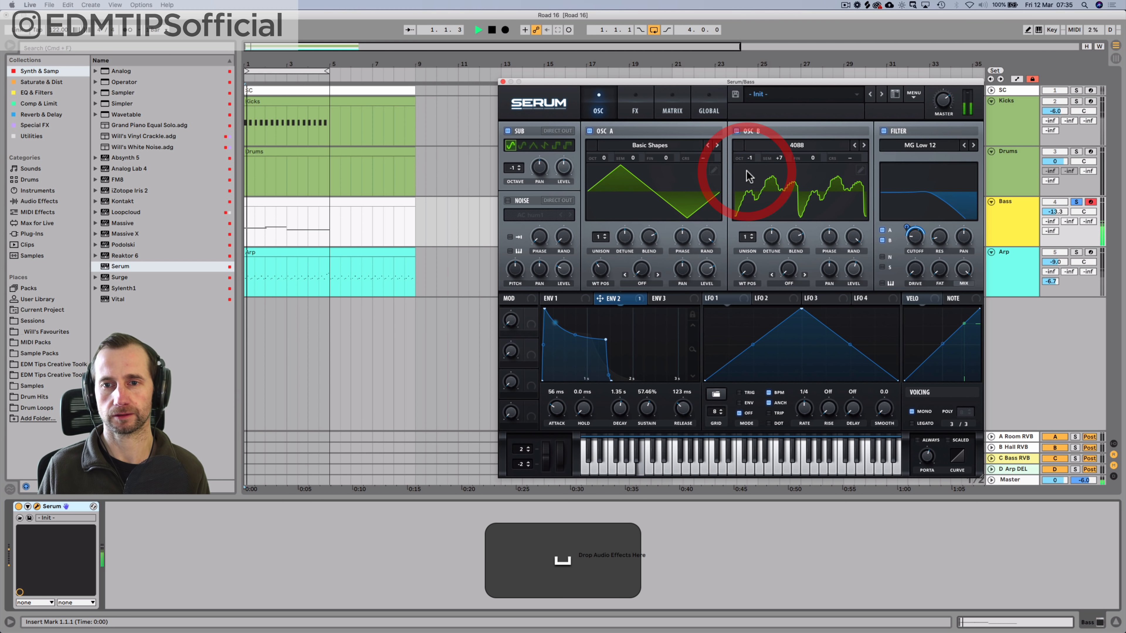
pyautogui.moveTo(853, 269)
pyautogui.mouseDown()
pyautogui.moveTo(851, 303)
pyautogui.moveTo(852, 274)
pyautogui.mouseUp()
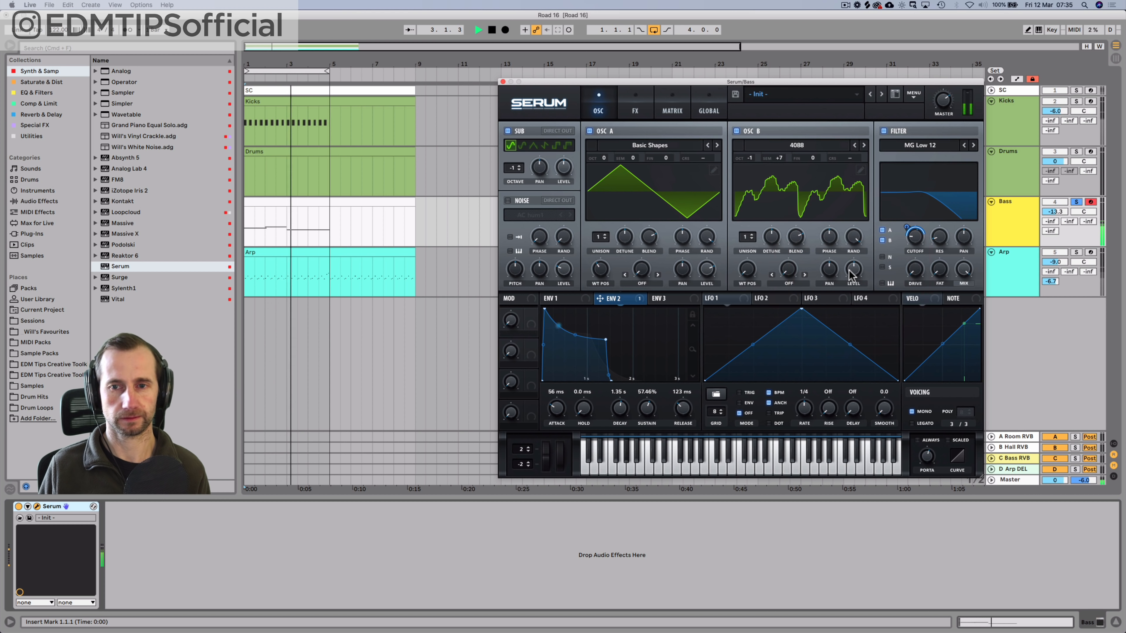
# Step: Solo the Arp track together with the Bass track and play both from the start of the loop
pyautogui.press('space')
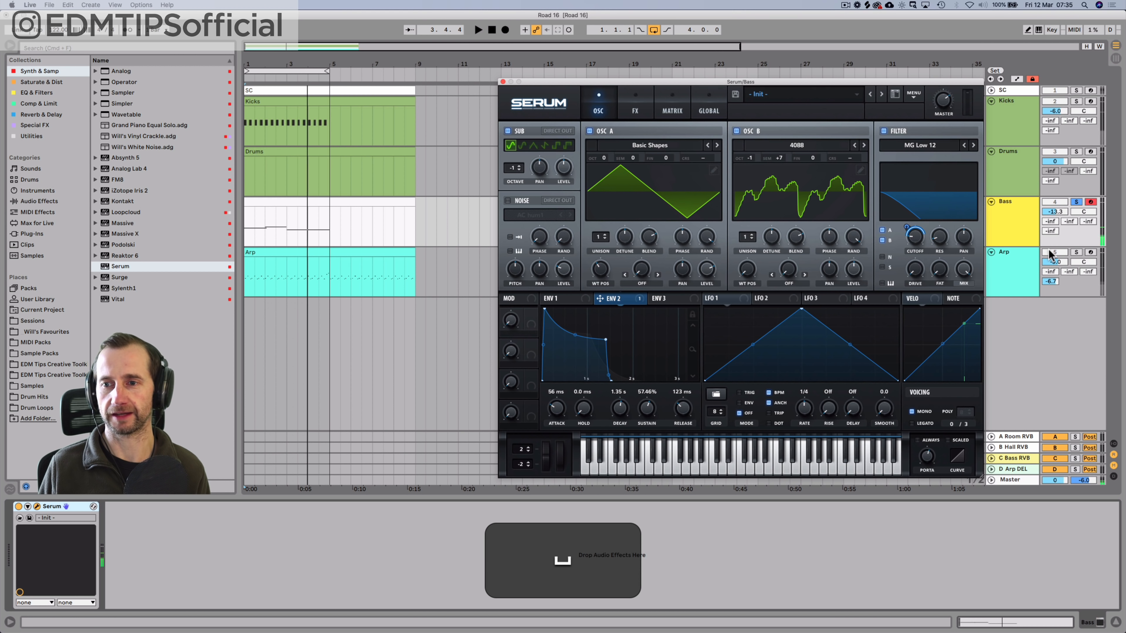
pyautogui.keyDown('super'); pyautogui.click(1076, 251); pyautogui.keyUp('super')
pyautogui.press('space')
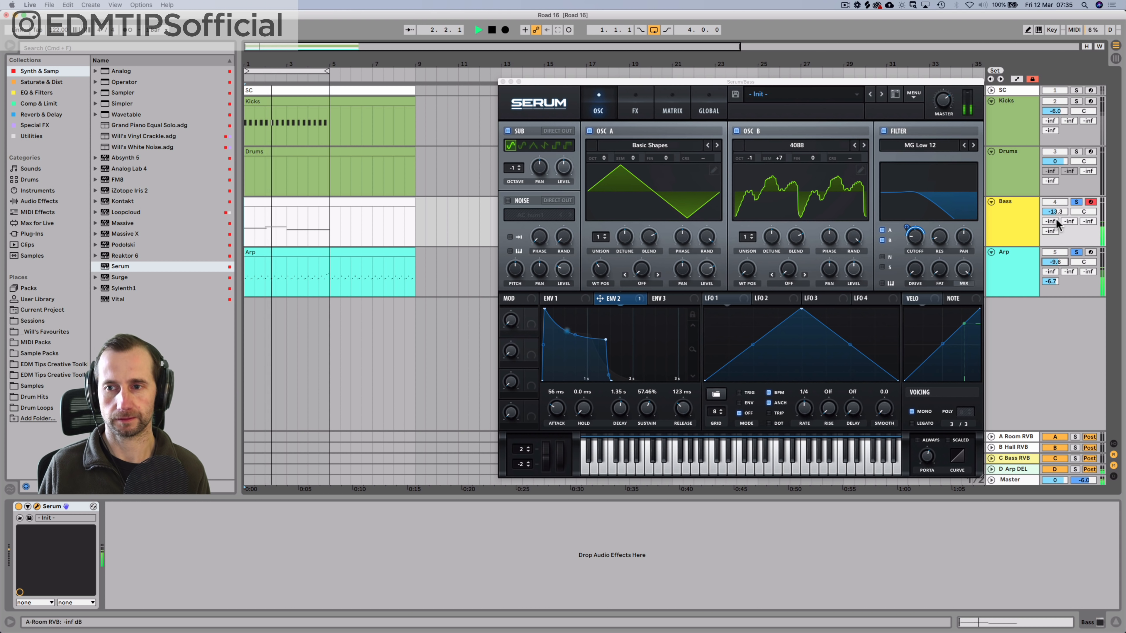
# Step: Raise the Bass track's volume to -9.2 dB, close the Serum window, and stop playback
pyautogui.moveTo(1054, 212); pyautogui.dragTo(1054, 195)
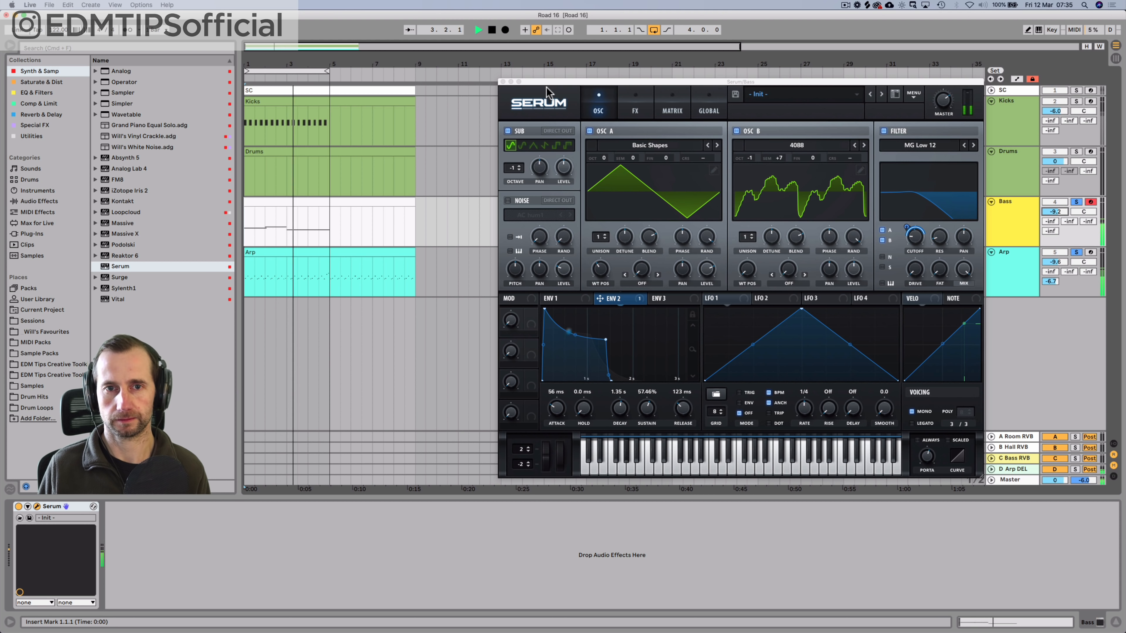
pyautogui.click(502, 82)
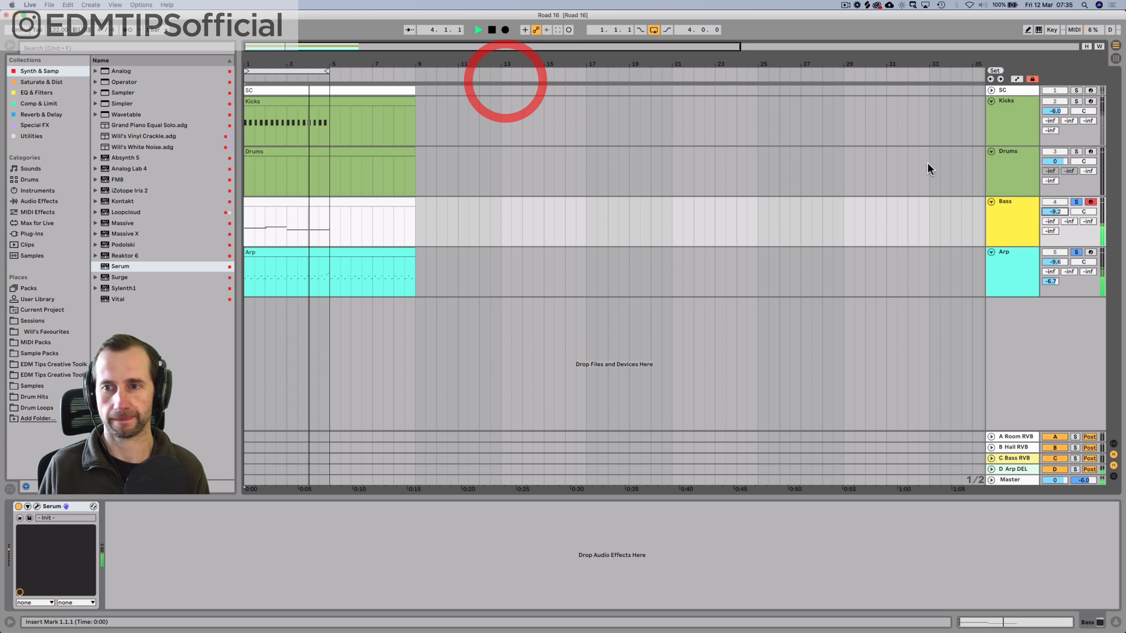
pyautogui.click(1005, 215)
pyautogui.press('space')
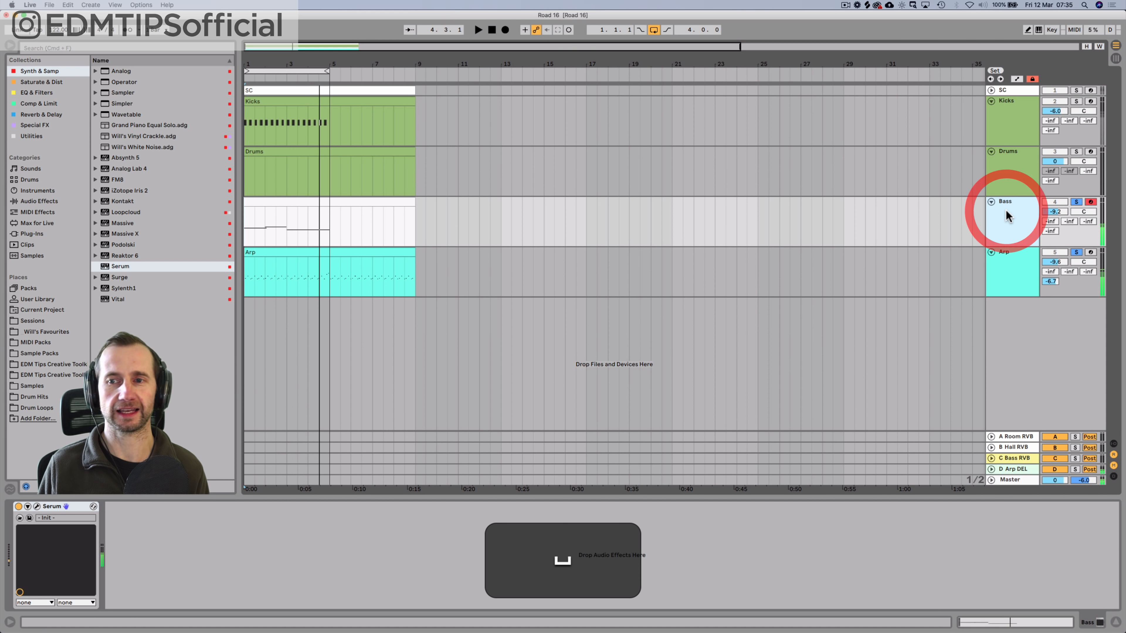
# Step: Add a Saturator from the Saturate & Dist collection after Serum on the Bass track
pyautogui.click(22, 84)
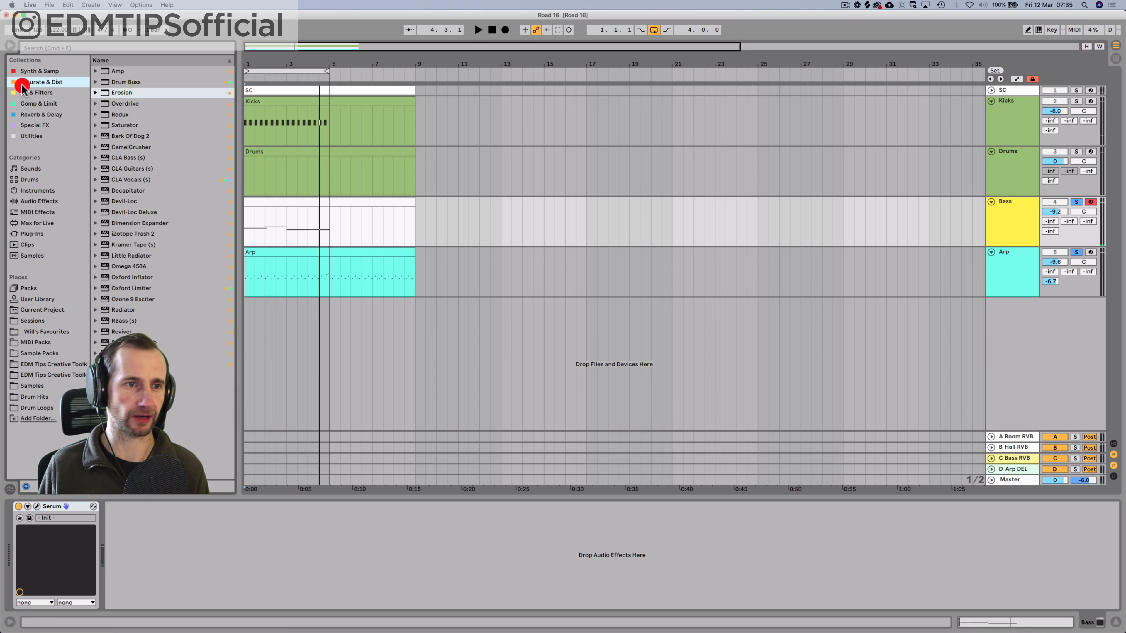
pyautogui.click(118, 93)
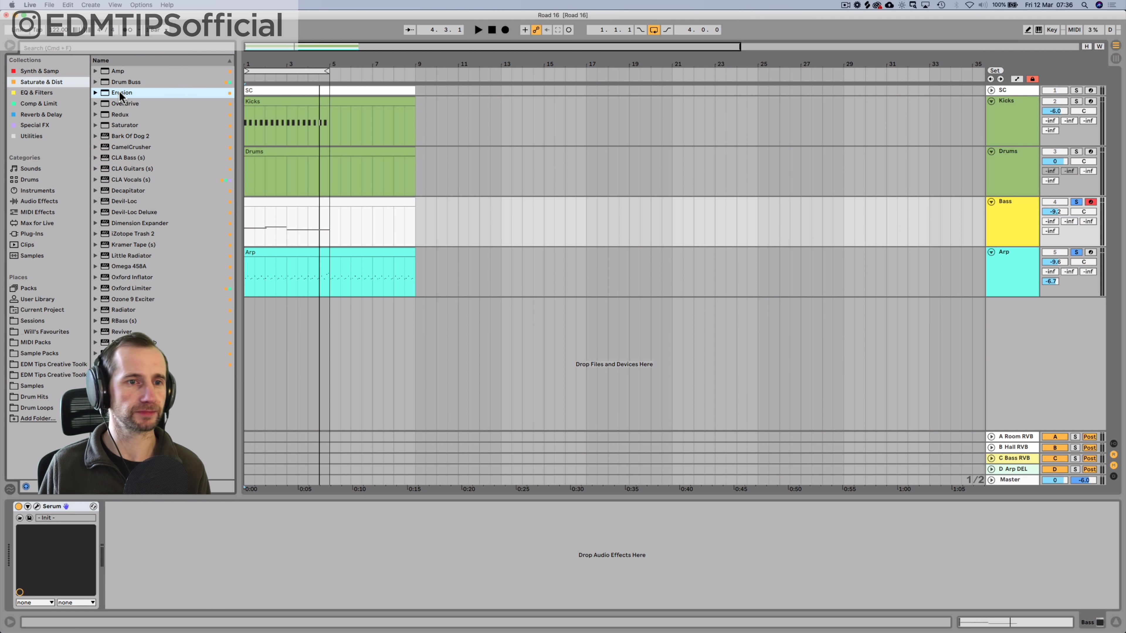
pyautogui.moveTo(117, 126); pyautogui.dragTo(263, 212)
pyautogui.click(1019, 216)
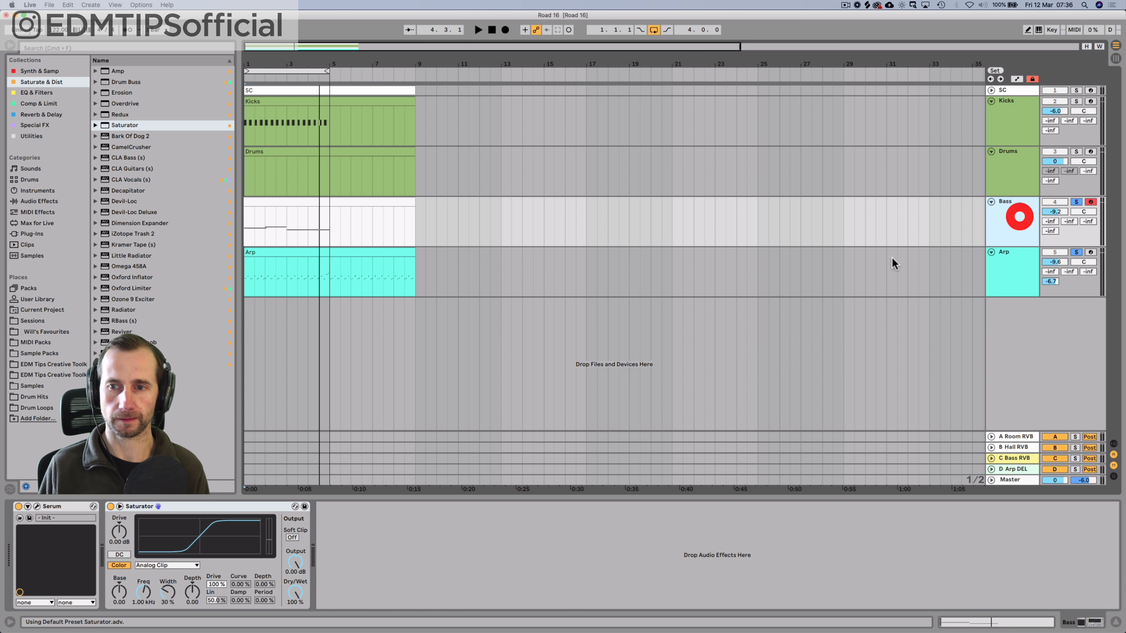
# Step: Load the A Bit Warmer preset into the Saturator, set Dry/Wet to 59.5 %, and lower the Bass volume to -10.1 dB during playback
pyautogui.click(295, 507)
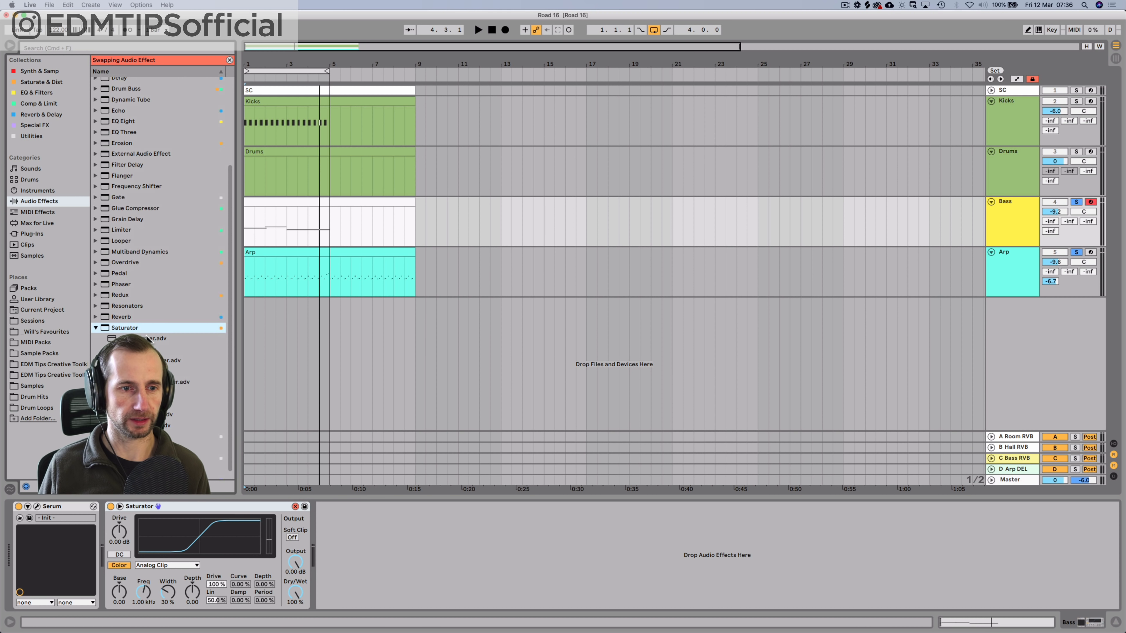
pyautogui.click(146, 338)
pyautogui.press('Return')
pyautogui.press('space')
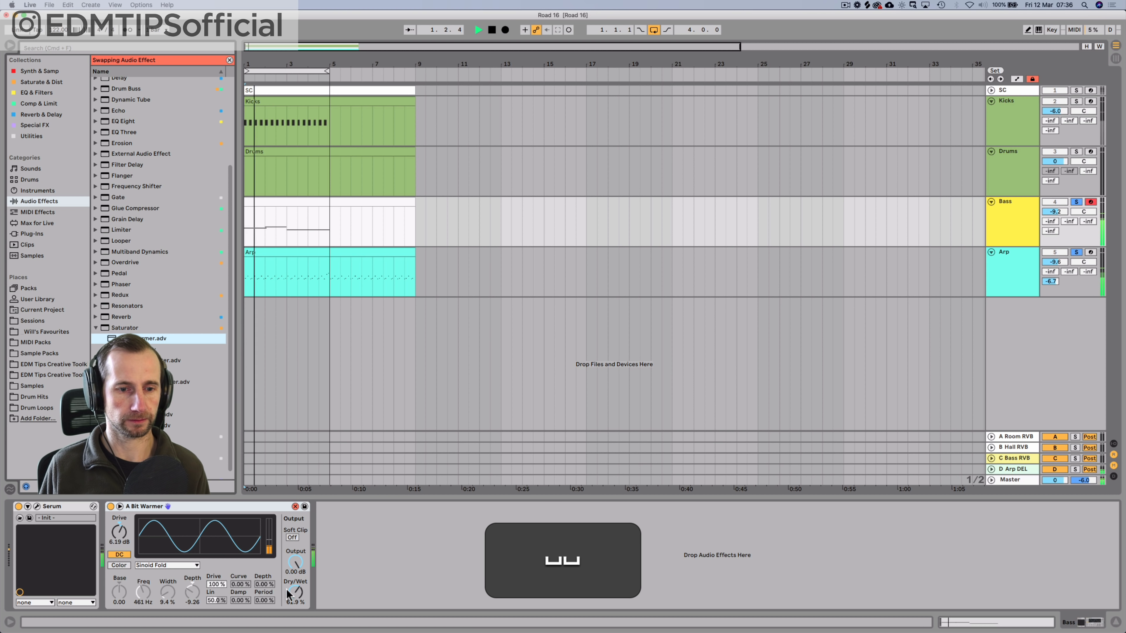
pyautogui.moveTo(287, 594); pyautogui.dragTo(287, 599)
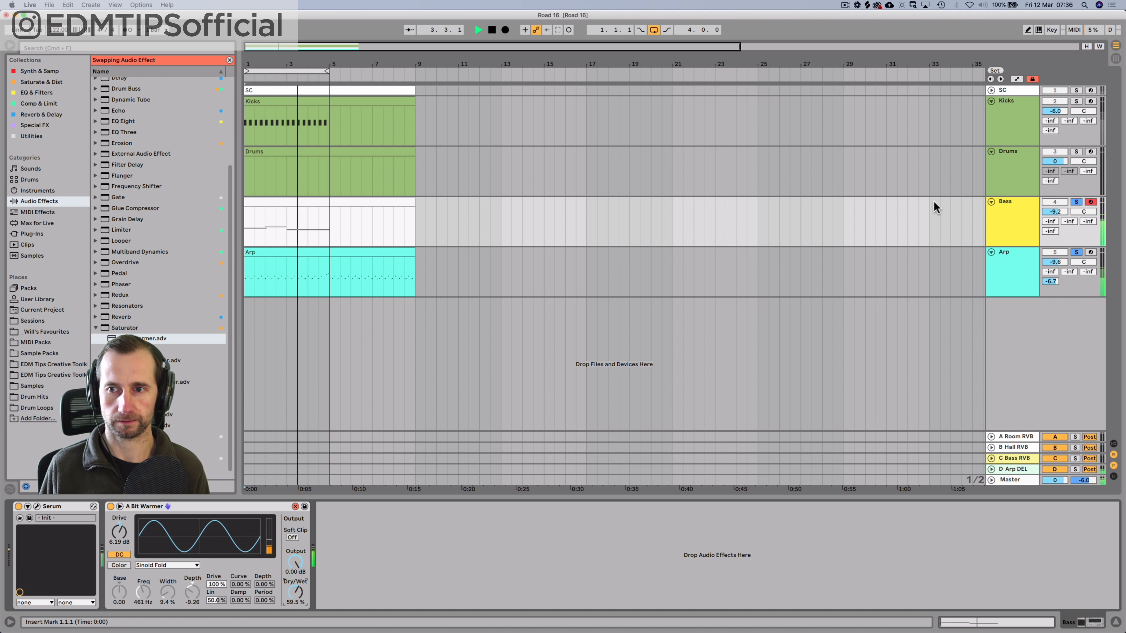
pyautogui.press('q')
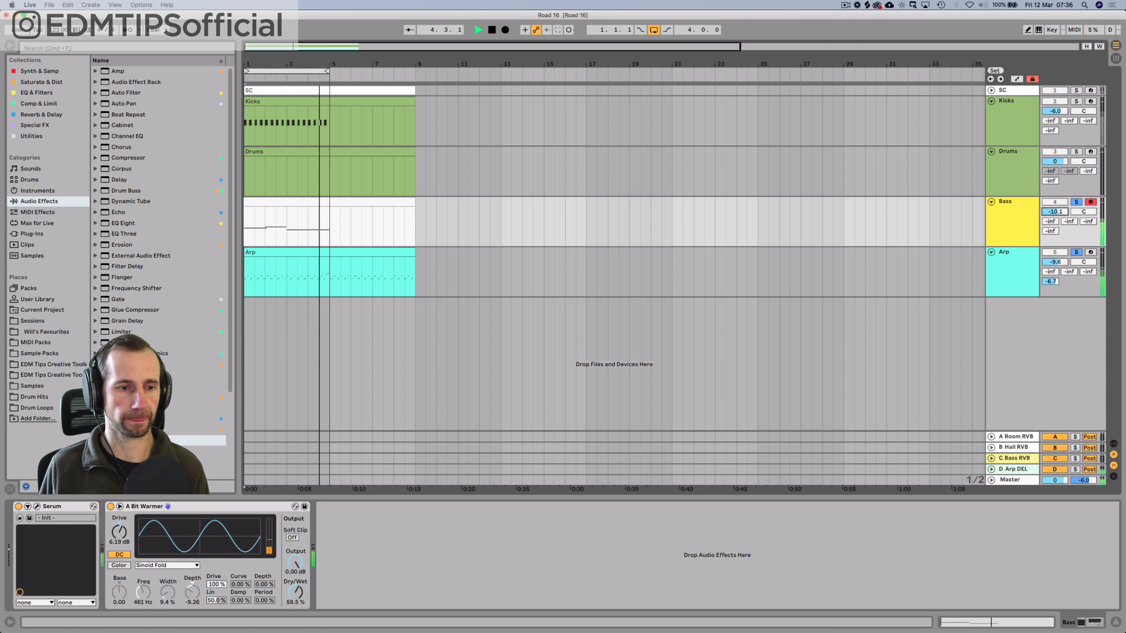
# Step: Set Serum's ENV 1 to a 1.93 s decay and -10.7 dB sustain, then close Serum and stop playback
pyautogui.click(37, 506)
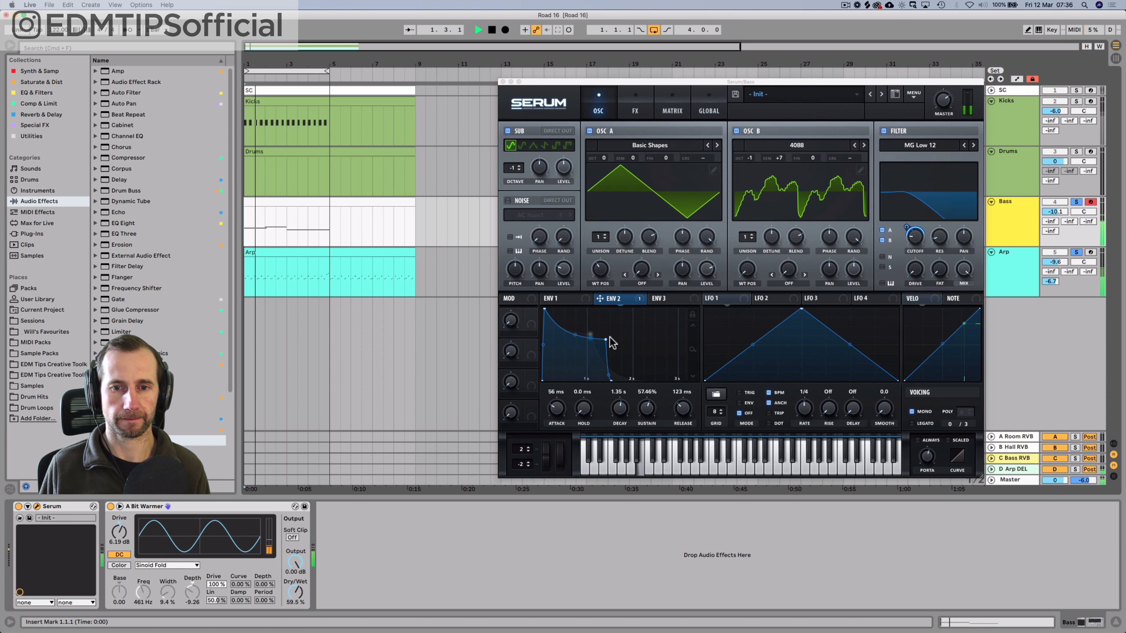
pyautogui.click(569, 298)
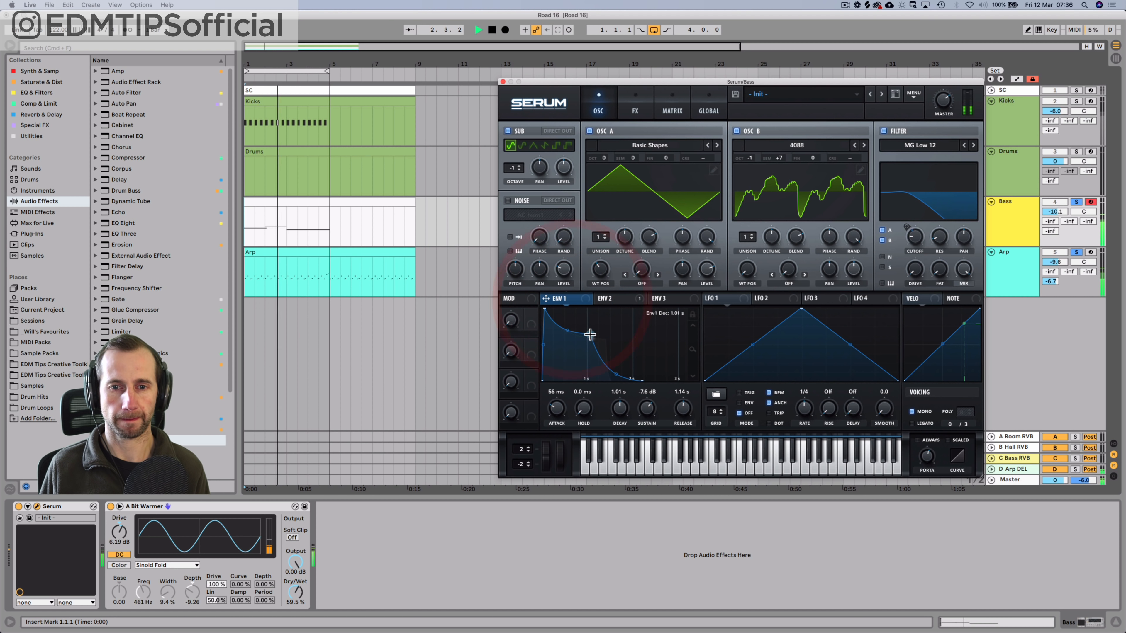
pyautogui.moveTo(591, 345); pyautogui.dragTo(630, 350)
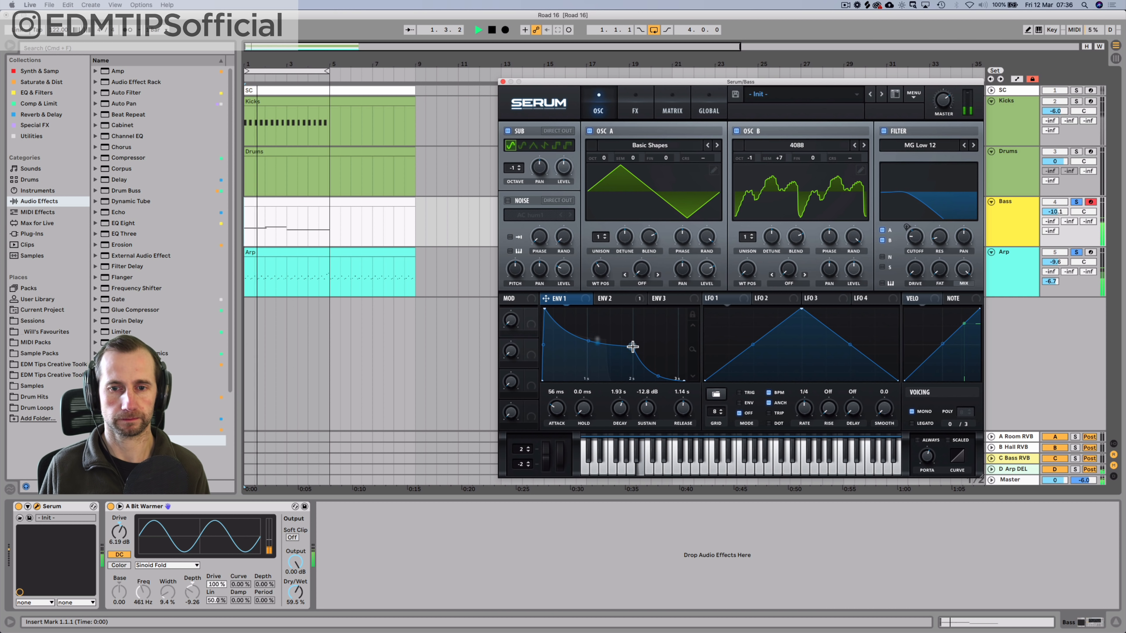
pyautogui.moveTo(633, 347); pyautogui.dragTo(633, 347)
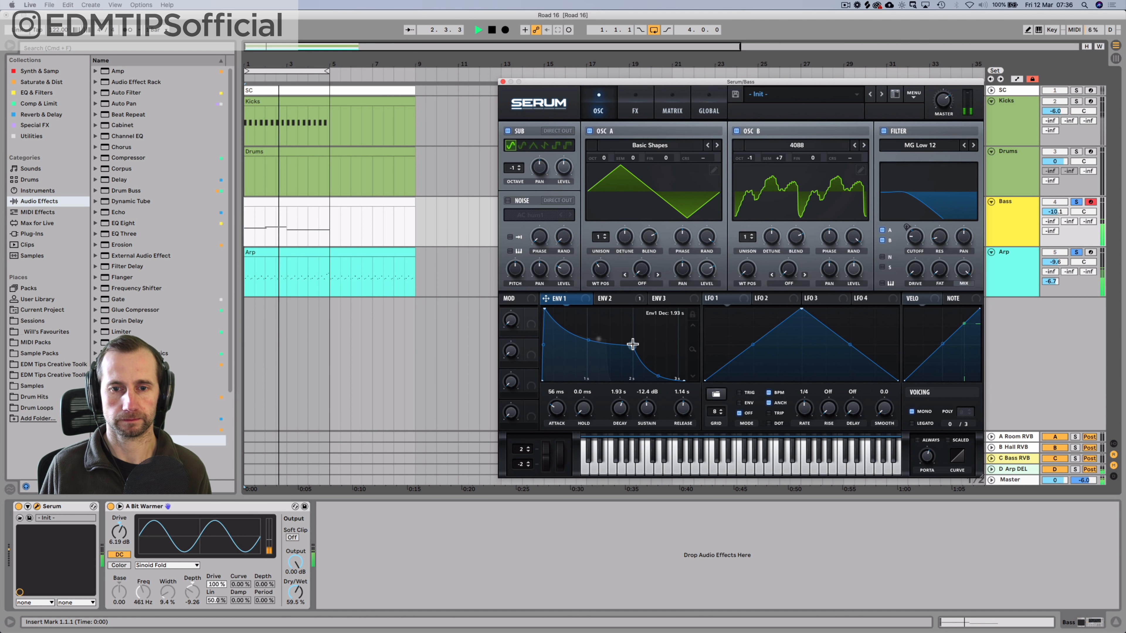
pyautogui.click(633, 341)
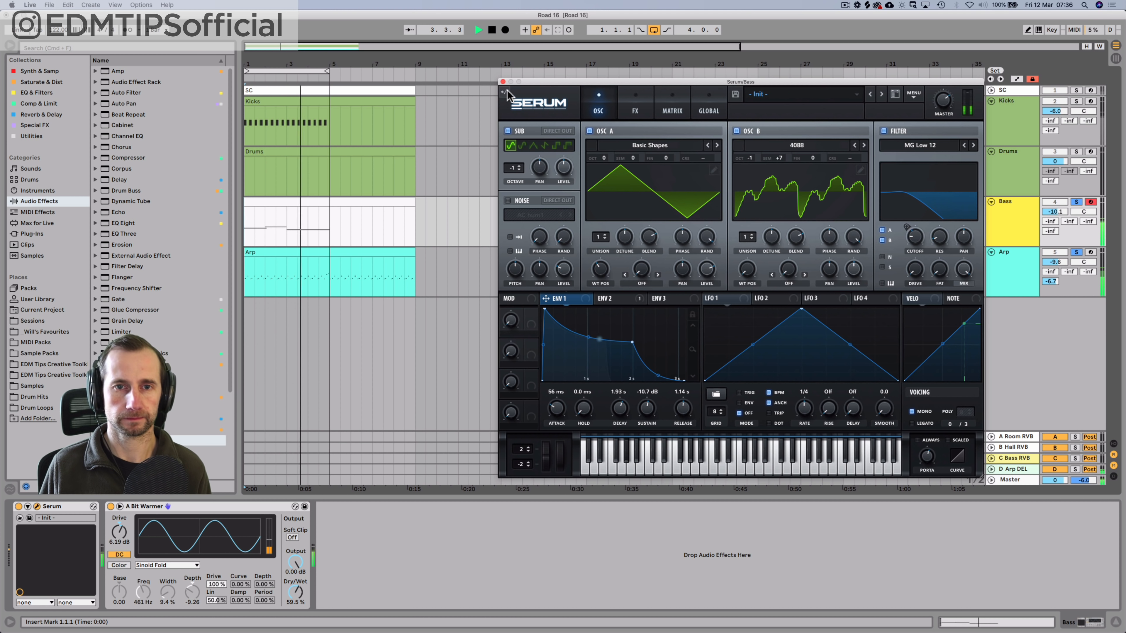
pyautogui.click(502, 82)
pyautogui.press('space')
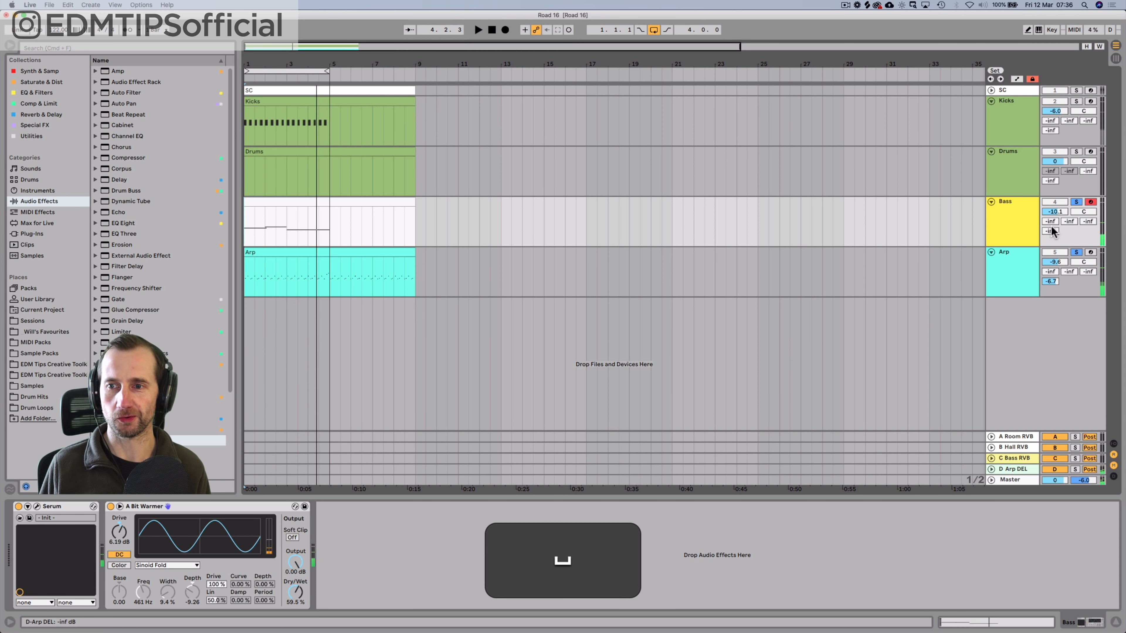
# Step: Set the Bass track's send to the C Bass RVB return to -9.0 dB and show the return's effect chain
pyautogui.press('Tab')
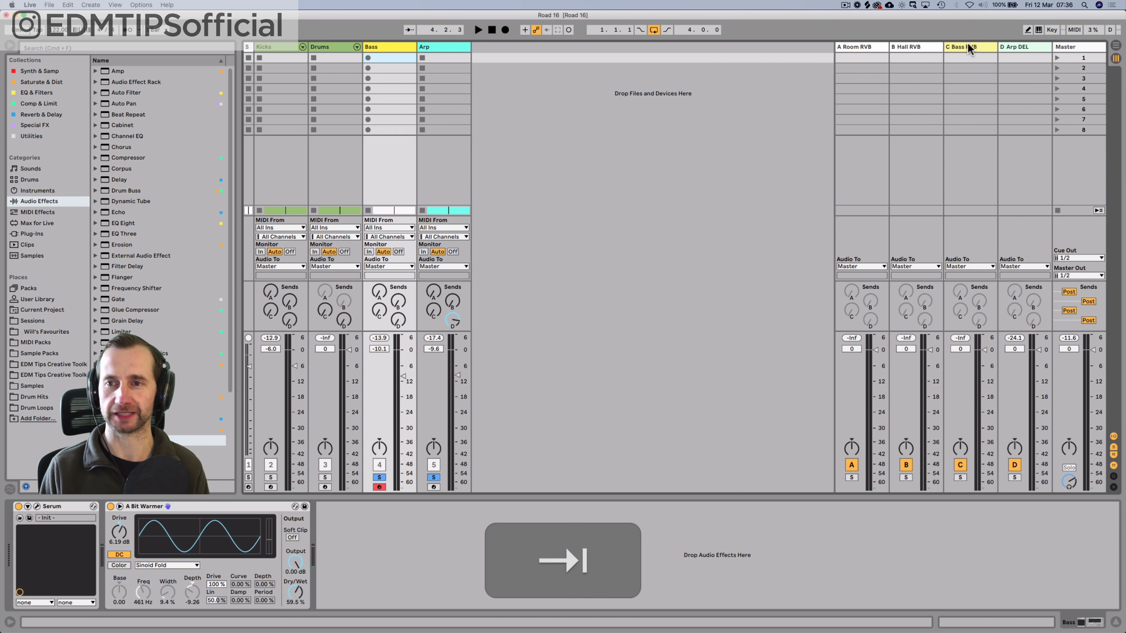
pyautogui.click(968, 48)
pyautogui.press('Tab')
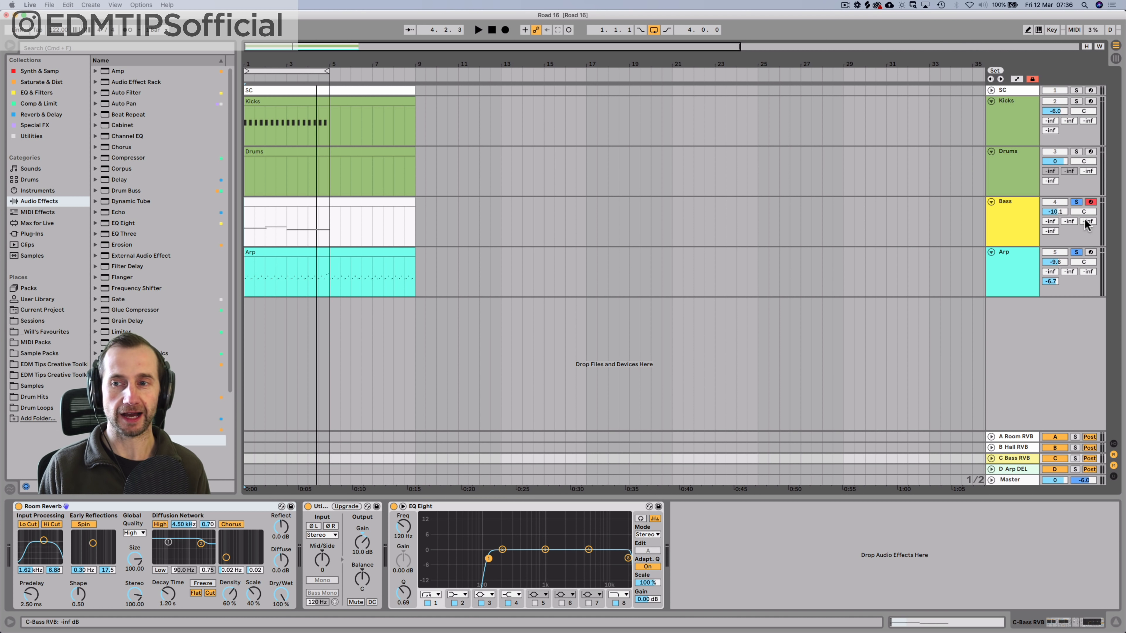
pyautogui.click(1029, 222)
pyautogui.press('Tab')
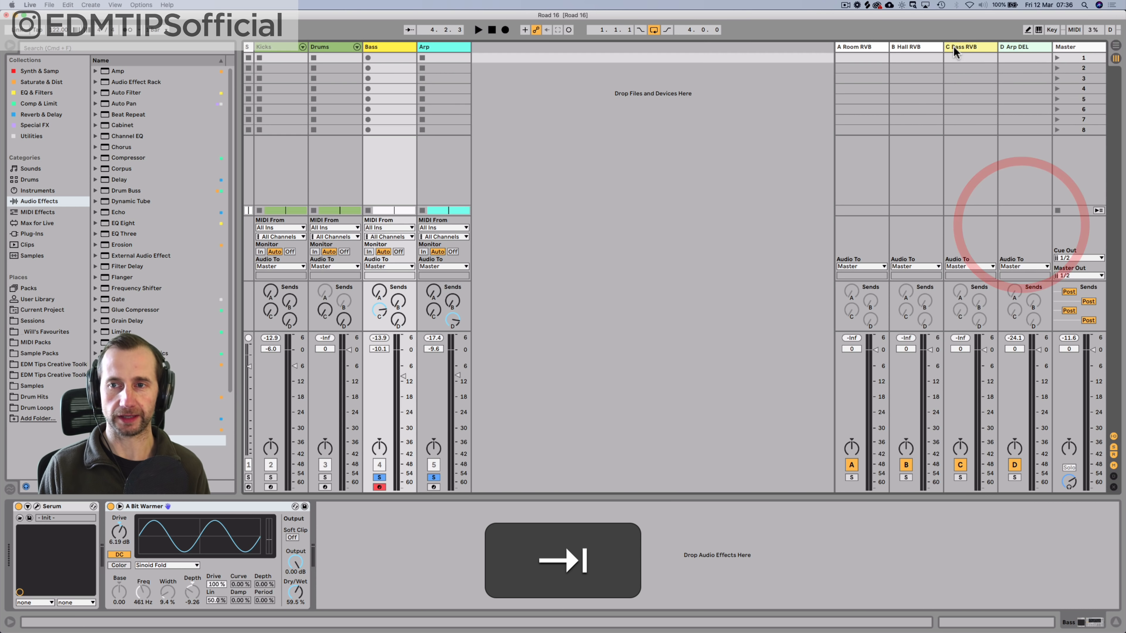
pyautogui.click(960, 46)
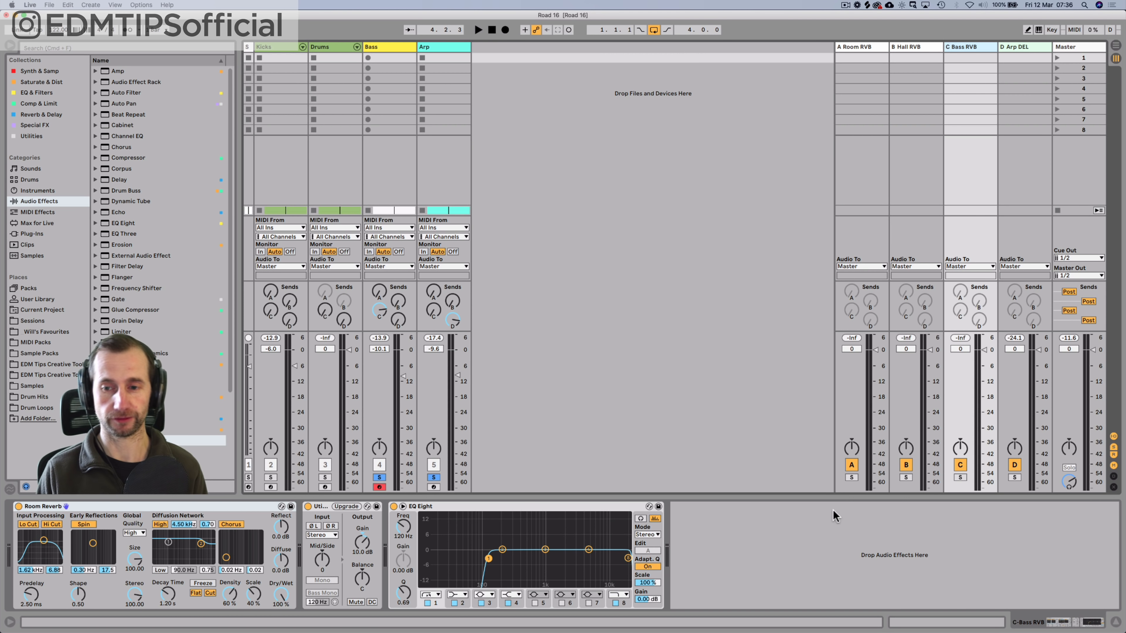
# Step: Play the loop with the Bass RVB return soloed, then unsolo it to hear all tracks in the arrangement
pyautogui.press('space')
pyautogui.click(959, 478)
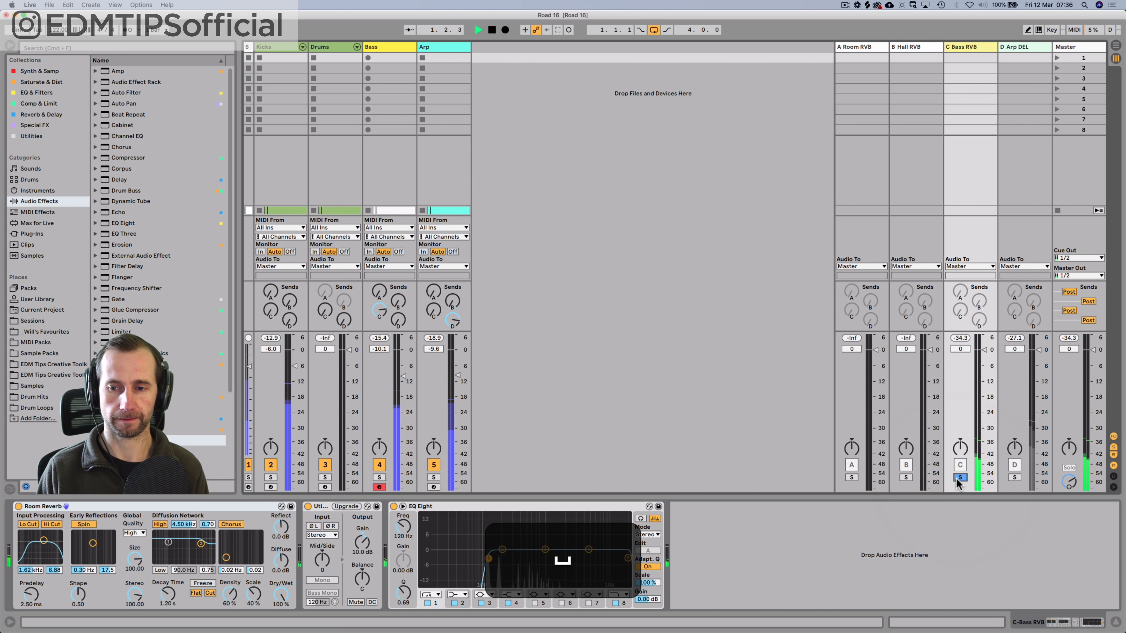
pyautogui.click(960, 478)
pyautogui.press('Tab')
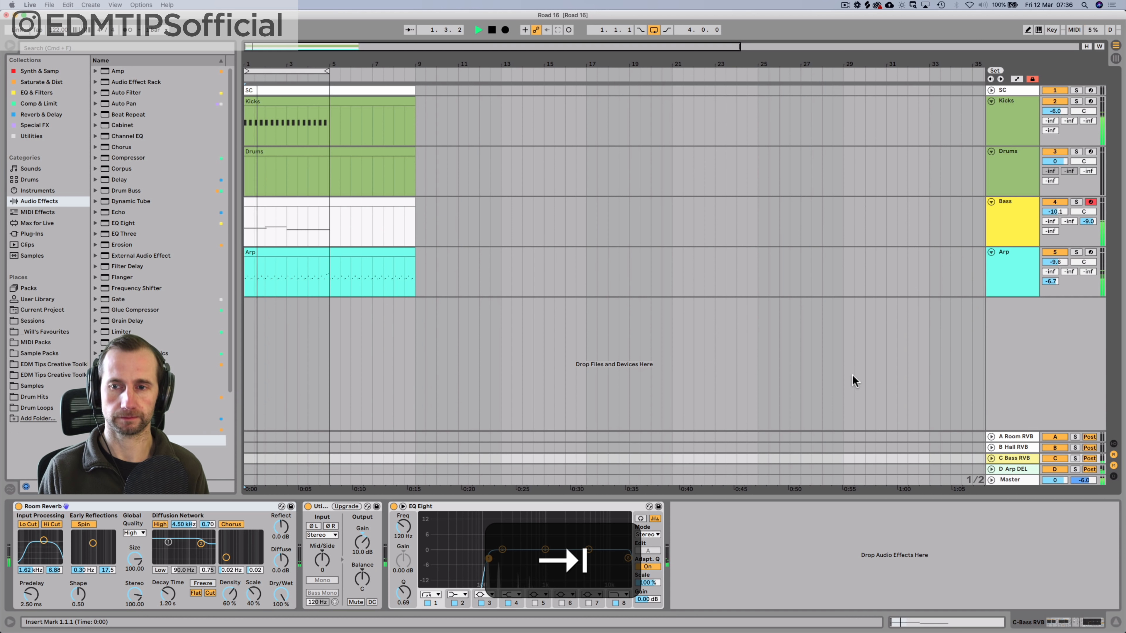
# Step: Hot-swap the sample on the Kicks track during playback, trying ETCT1_Kick_Analog_2 and ETCT1_Kick_Analog_3
pyautogui.click(1014, 131)
pyautogui.press('space')
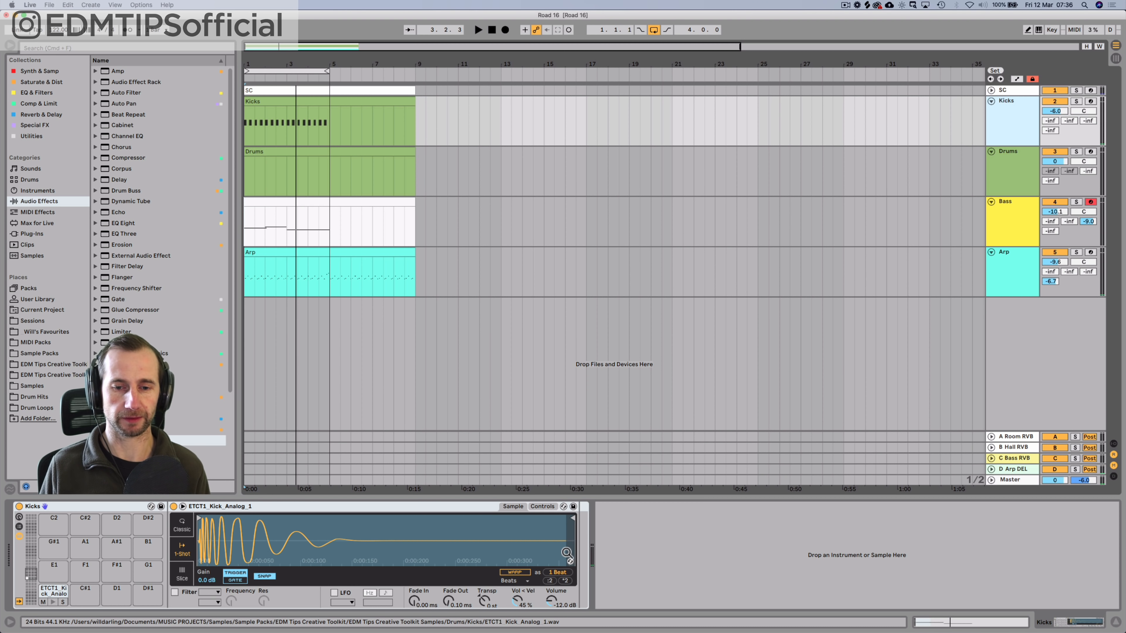
pyautogui.press('space')
pyautogui.click(570, 561)
pyautogui.press('Down')
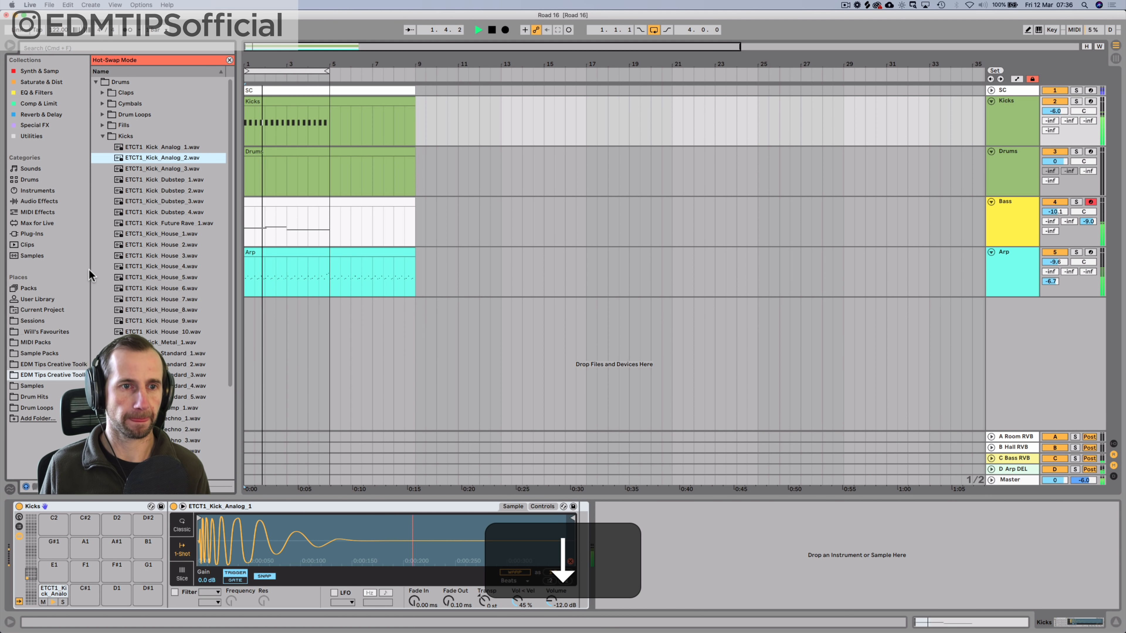
pyautogui.press('Return')
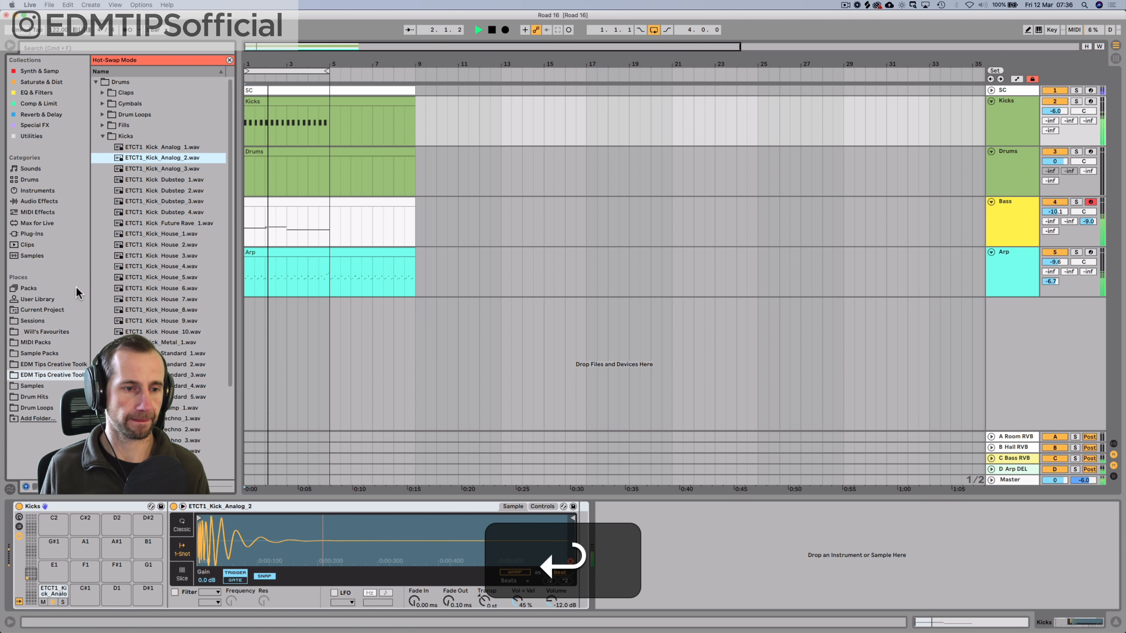
pyautogui.click(27, 487)
pyautogui.press('Down')
pyautogui.press('Return')
# Step: Audition the kick samples ETCT1_Kick_House_1 through ETCT1_Kick_House_5 in the playing loop
pyautogui.click(176, 236)
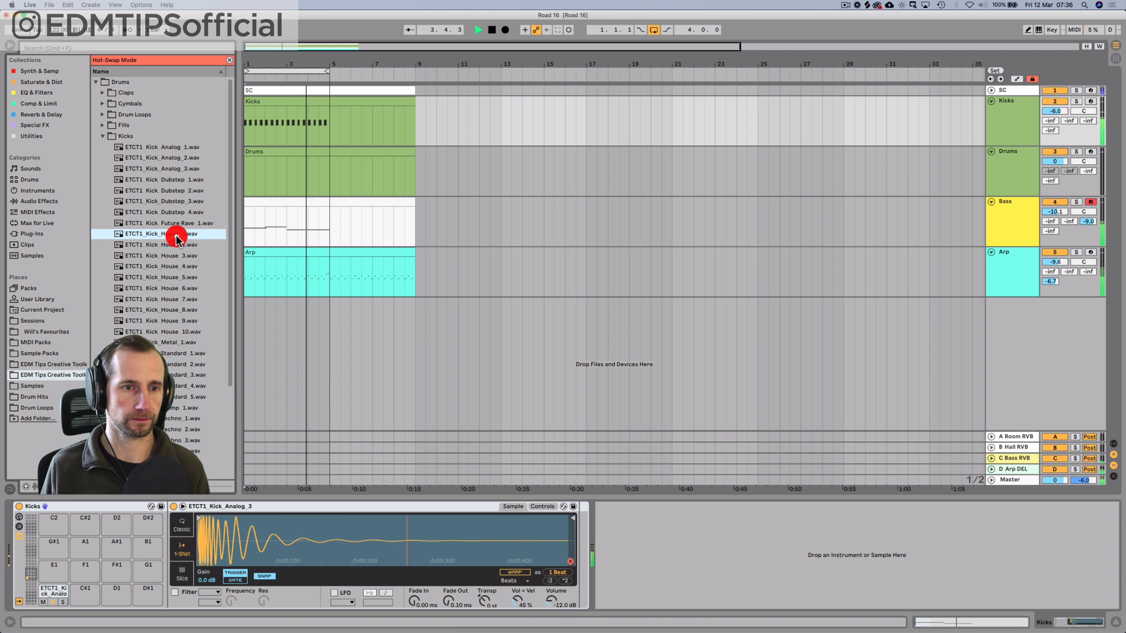
pyautogui.press('Return')
pyautogui.press('Down')
pyautogui.press('Return')
pyautogui.press('Down')
pyautogui.press('Return')
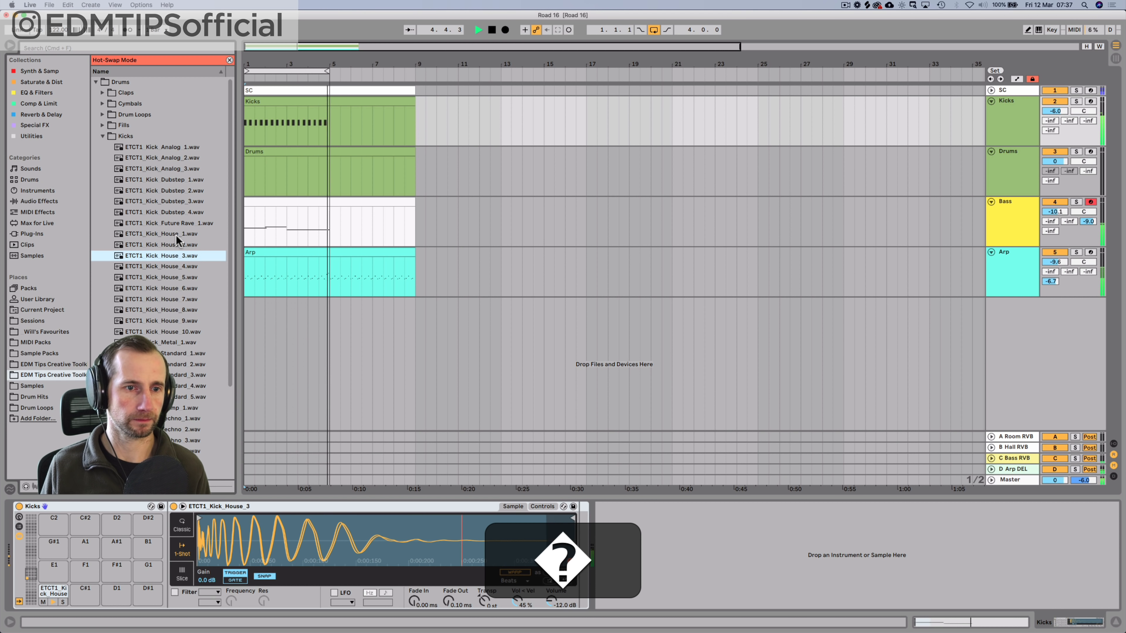
pyautogui.press('Down')
pyautogui.press('Return')
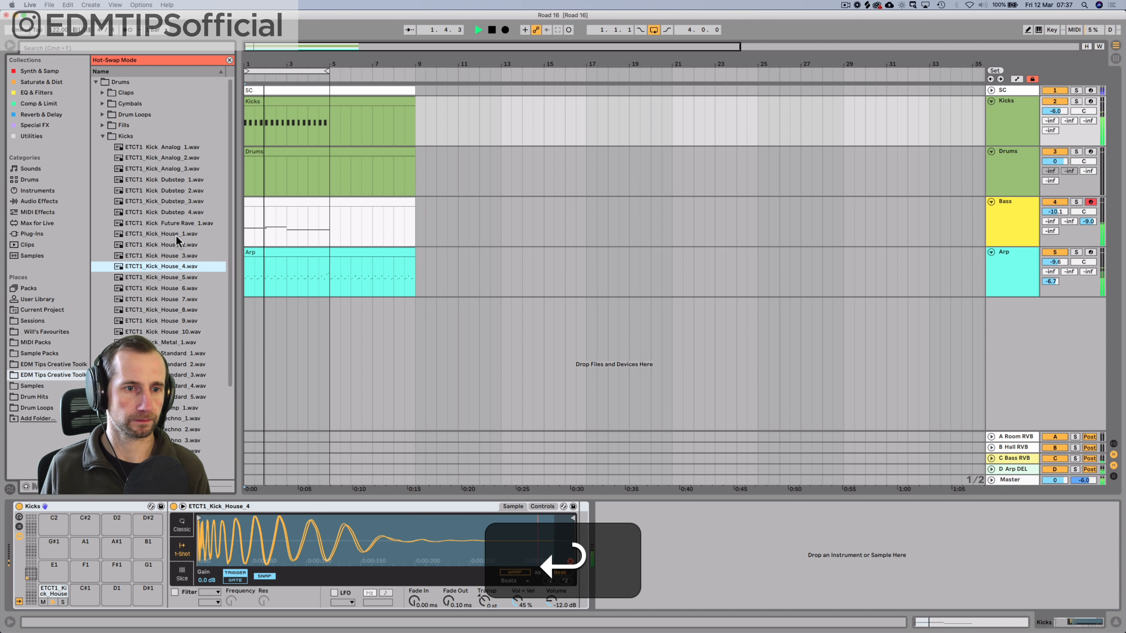
pyautogui.press('Down')
pyautogui.press('Return')
# Step: Load ETCT1_Kick_House_3 as the kick sample, listen to it with the loop, and stop playback
pyautogui.click(172, 256)
pyautogui.press('Return')
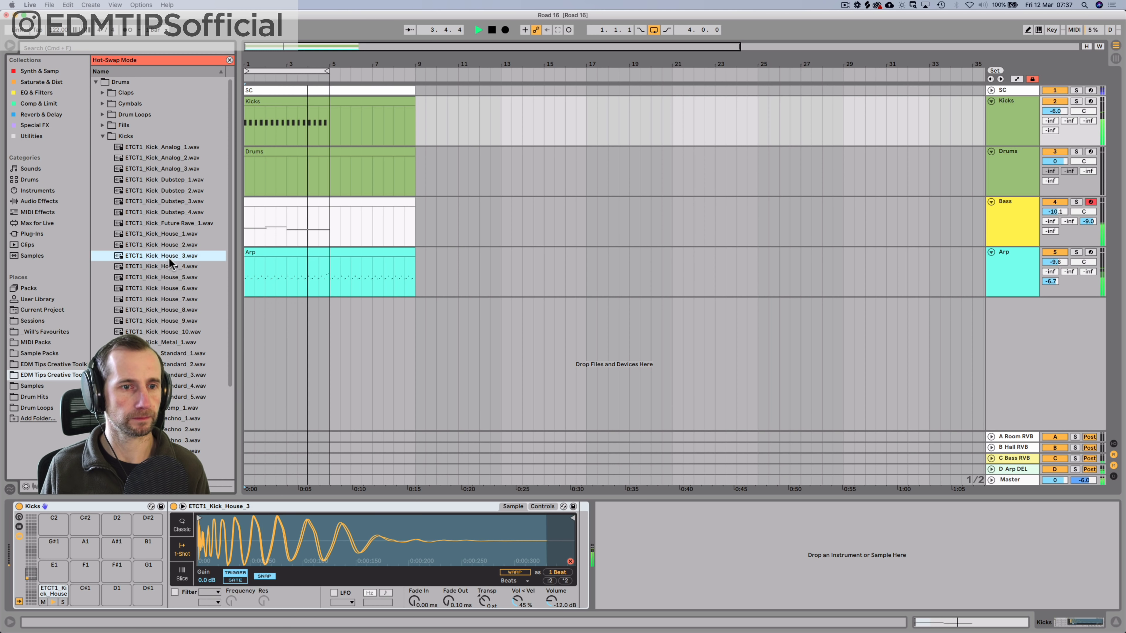
pyautogui.press('shift')
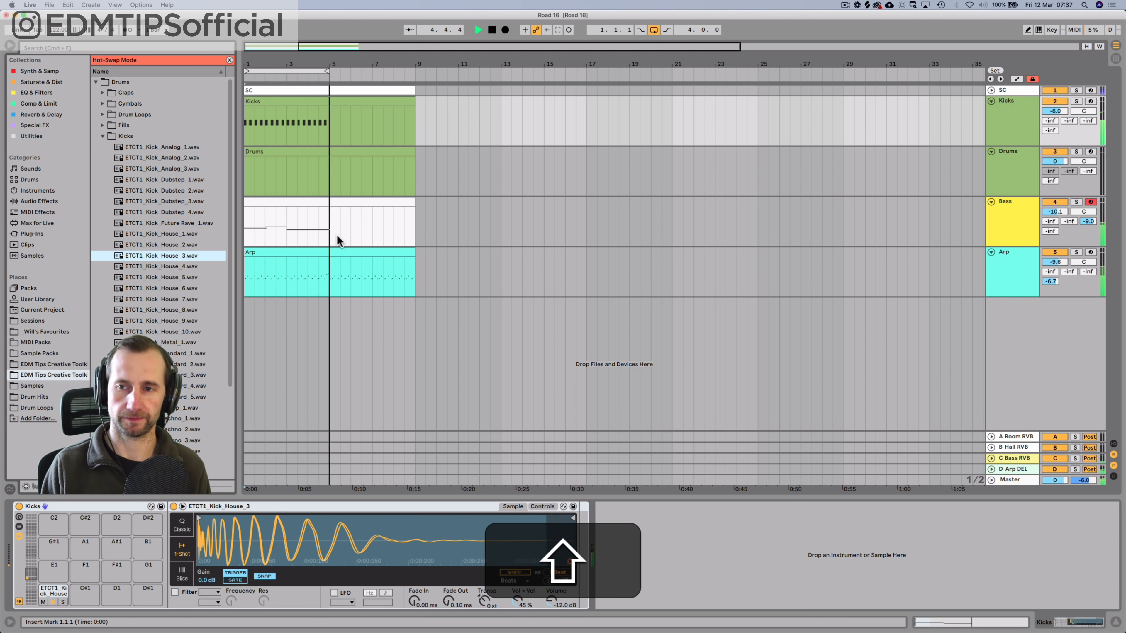
pyautogui.hotkey('shift', 'Tab')
pyautogui.press('space')
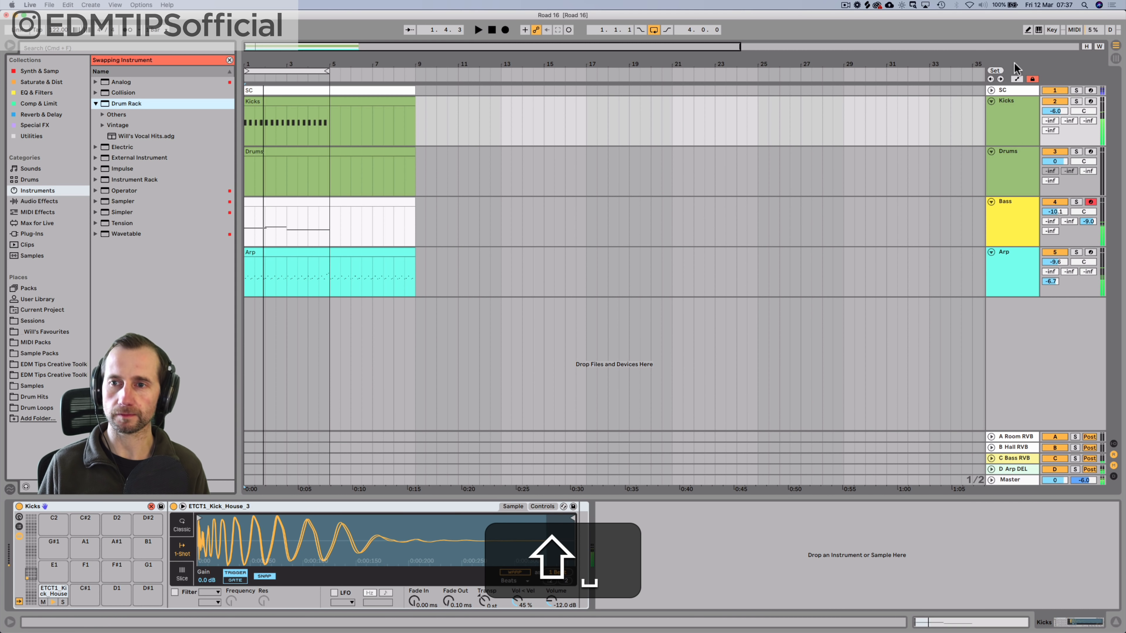
# Step: Solo the Kicks track and add an EQ Eight after its kick sample during playback, then stop
pyautogui.click(1008, 124)
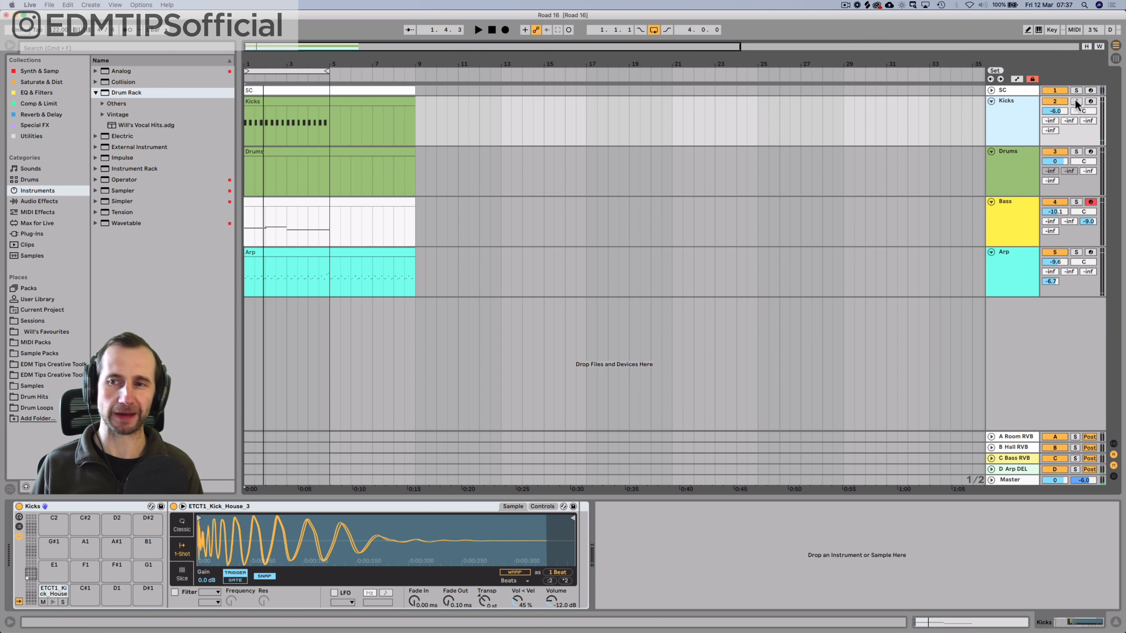
pyautogui.click(1076, 101)
pyautogui.press('space')
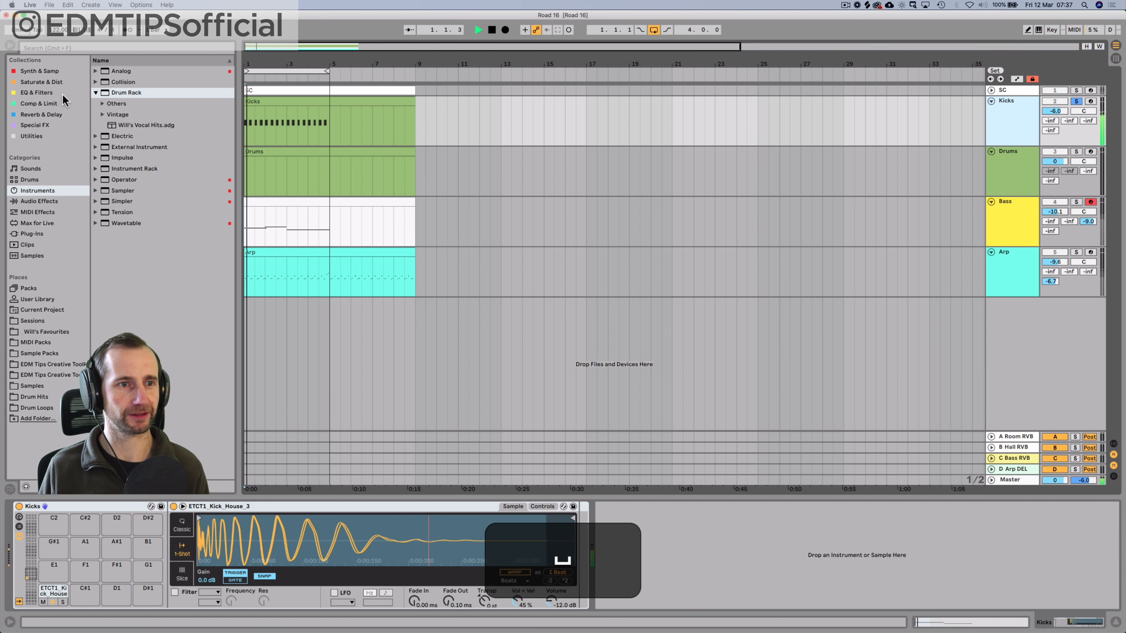
pyautogui.click(43, 93)
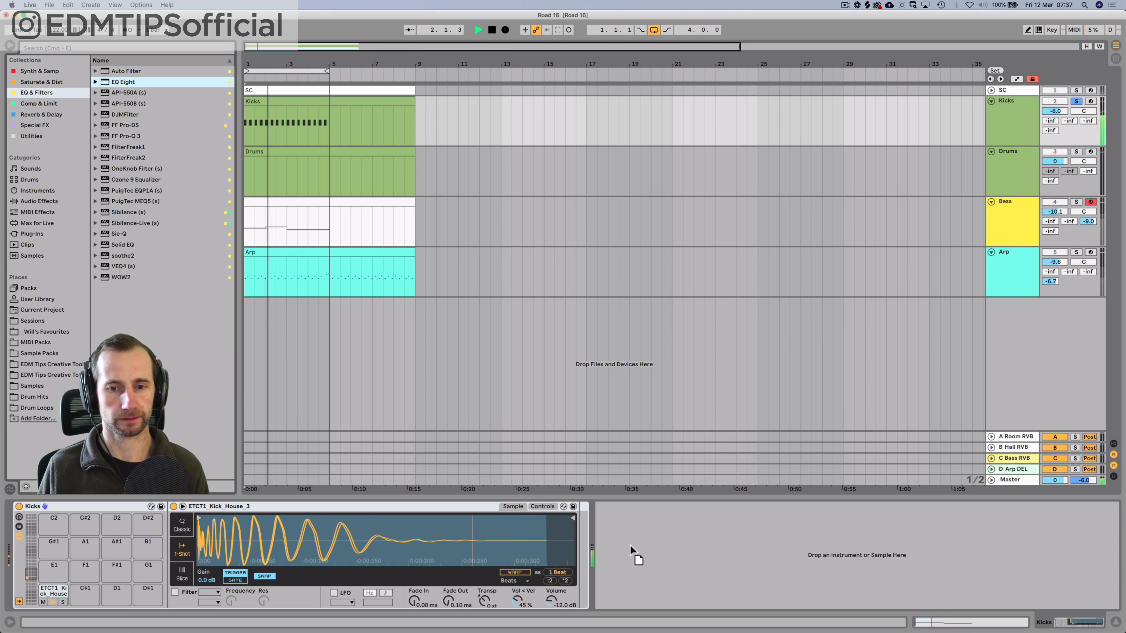
pyautogui.moveTo(632, 550); pyautogui.dragTo(638, 570)
pyautogui.press('space')
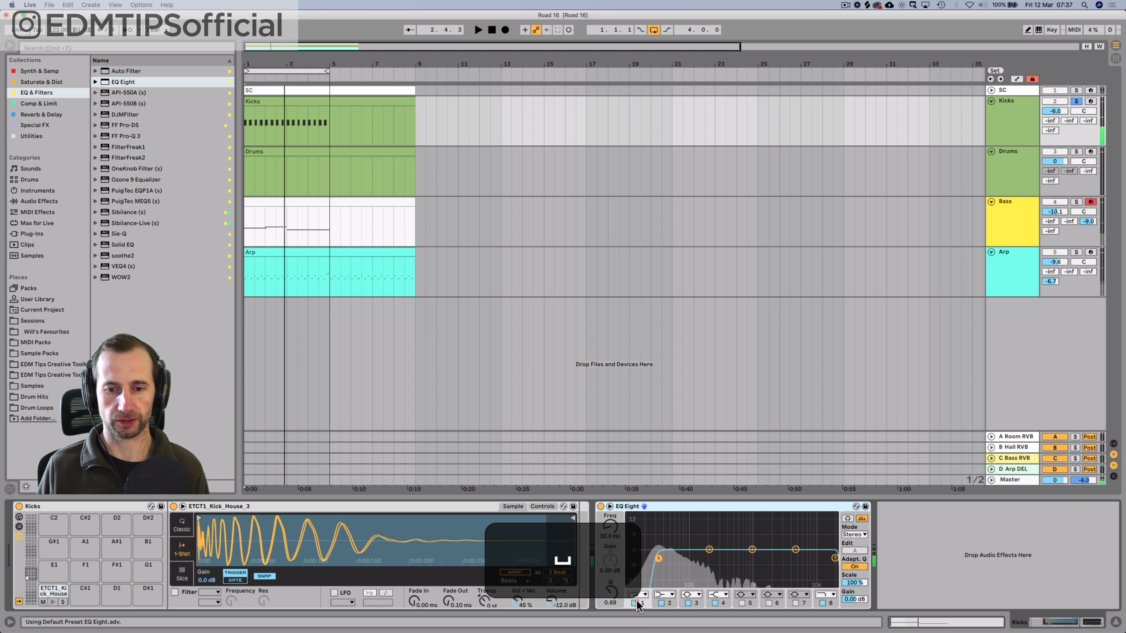
# Step: Turn off band 1 of the kick's EQ Eight and cut band 3 by about 13.8 dB at 880 Hz with a Q of 0.22
pyautogui.click(635, 603)
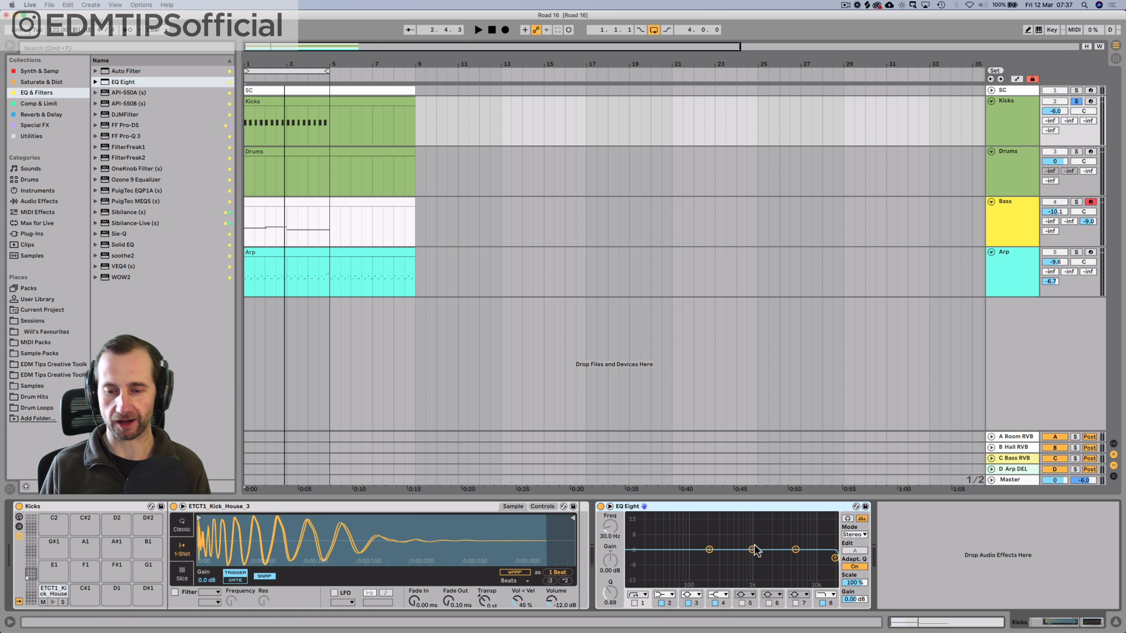
pyautogui.press('space')
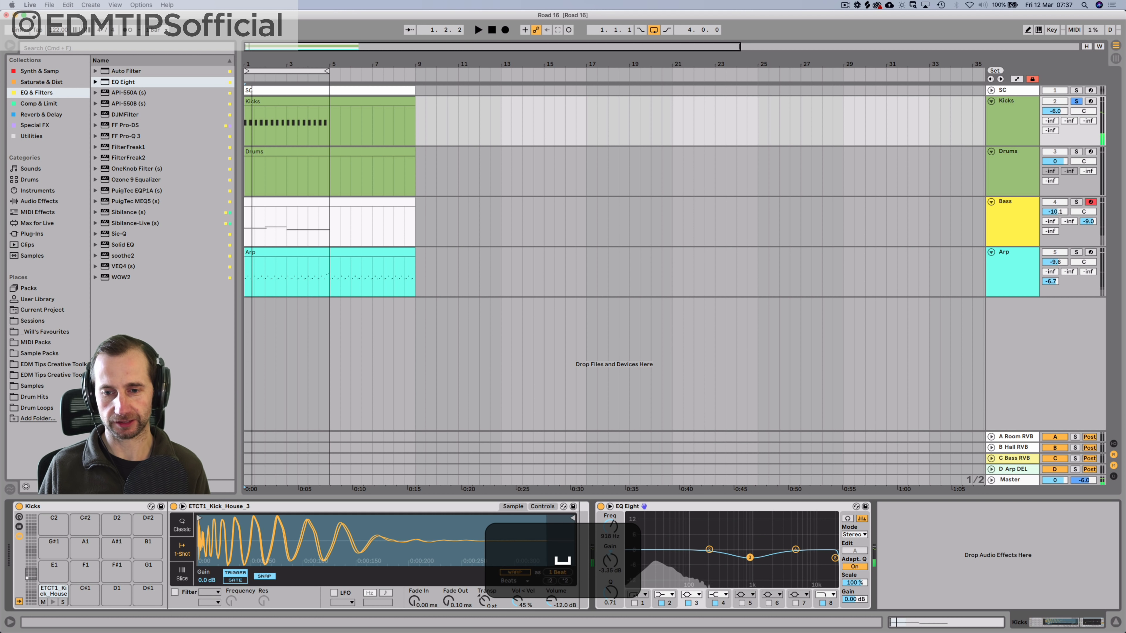
pyautogui.press('space')
pyautogui.moveTo(750, 557); pyautogui.dragTo(749, 584)
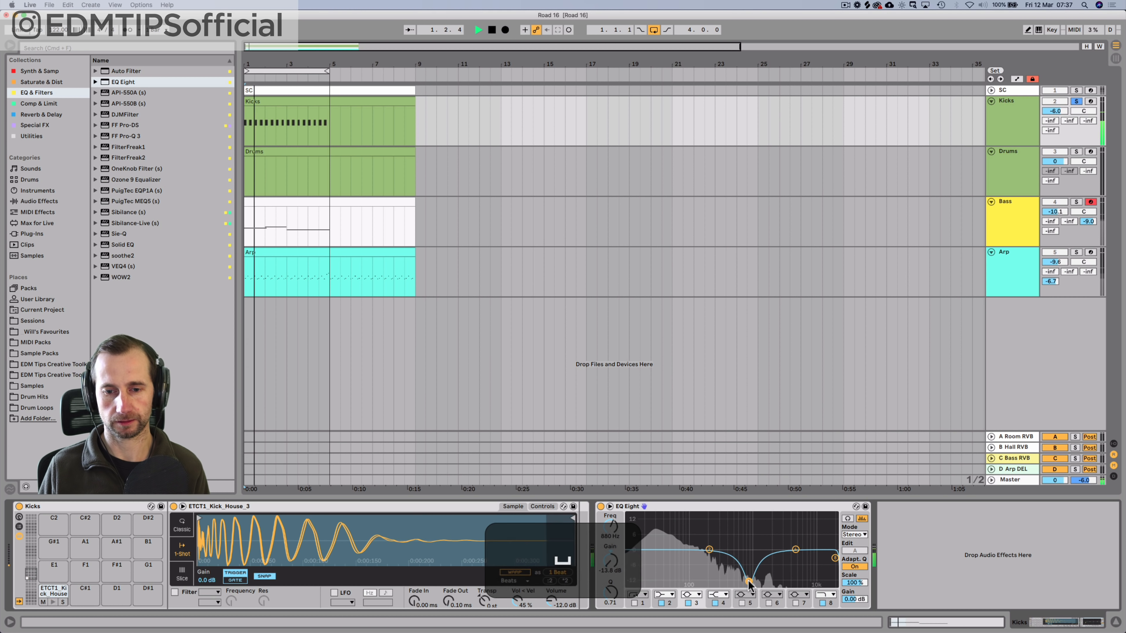
pyautogui.moveTo(610, 594); pyautogui.dragTo(611, 618)
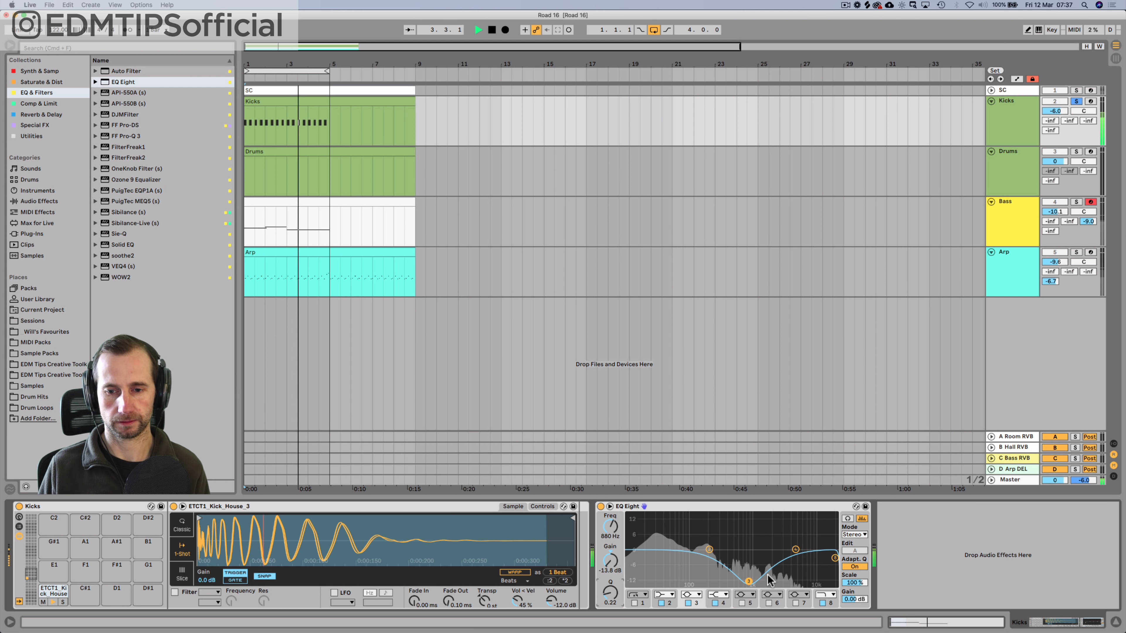
pyautogui.press('space')
# Step: Shape a wider midrange cut using bands 5 and 3, setting band 3 to 550 Hz and -14.8 dB, and compare with EQ Eight bypassed
pyautogui.click(742, 603)
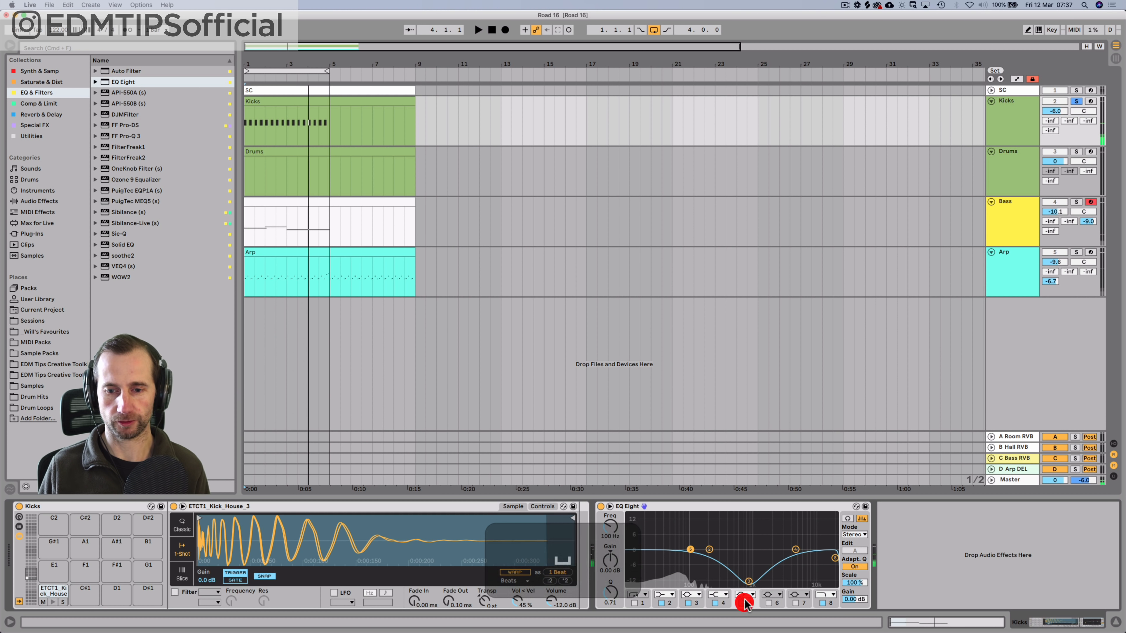
pyautogui.press('space')
pyautogui.moveTo(767, 582); pyautogui.dragTo(759, 582)
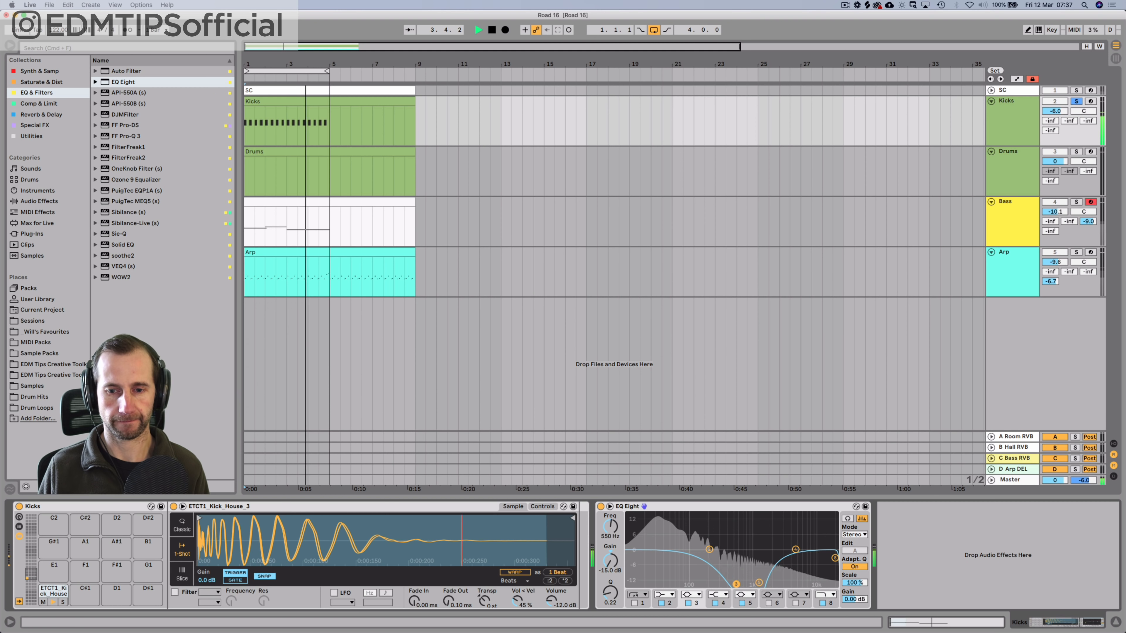
pyautogui.moveTo(735, 584); pyautogui.dragTo(733, 584)
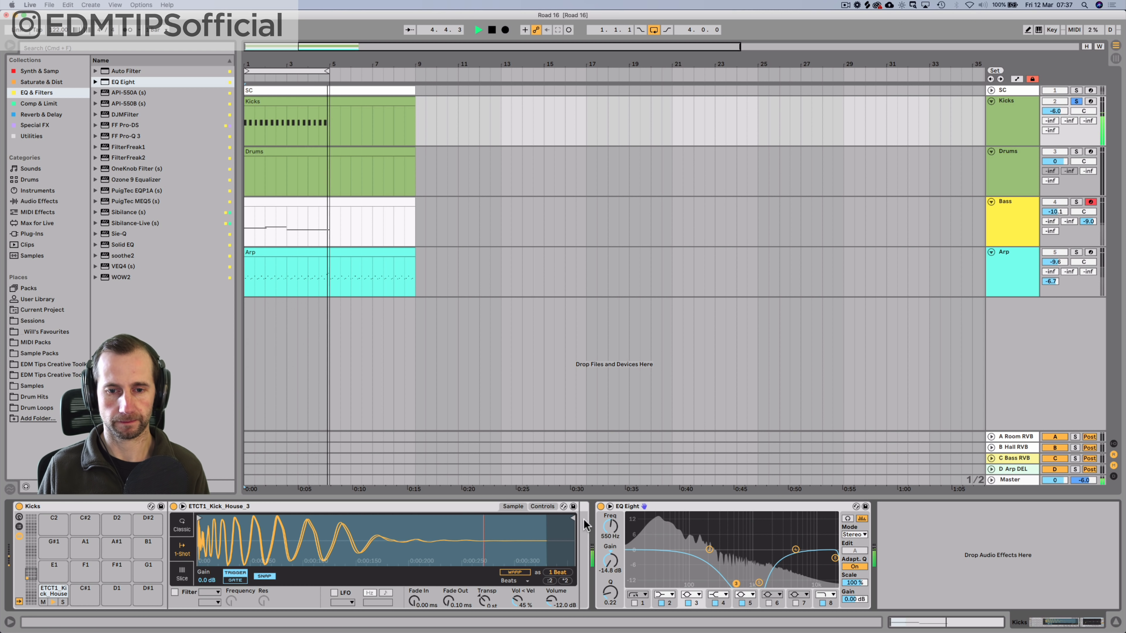
pyautogui.click(601, 507)
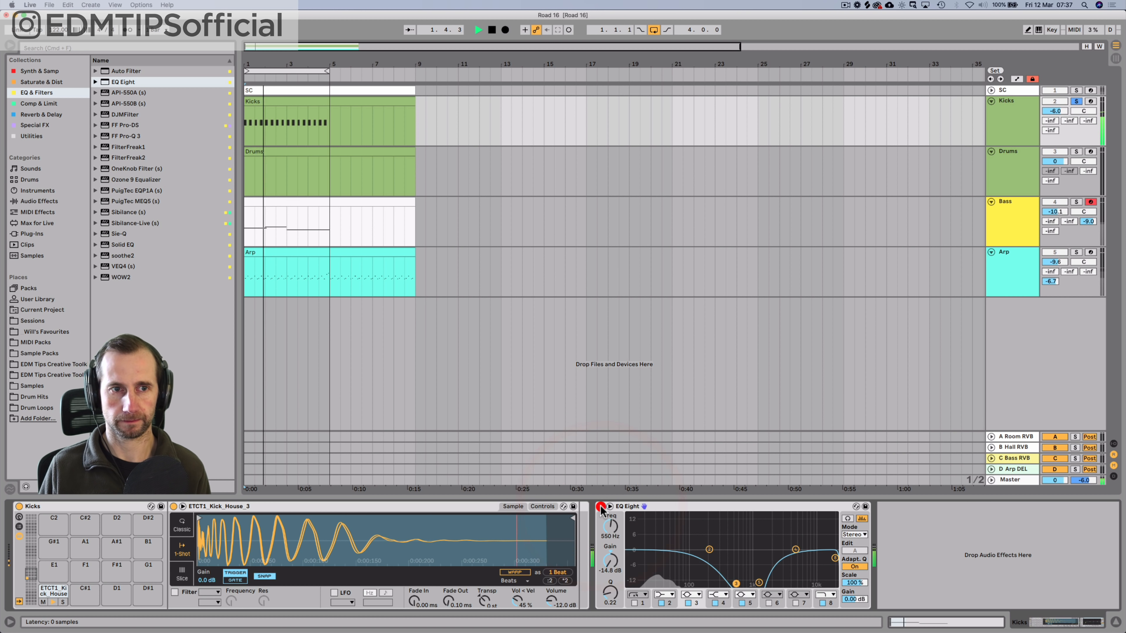
pyautogui.click(600, 508)
# Step: Add a Compressor after the kick's EQ Eight, with its threshold at -17.9 dB and attack at 23.6 ms, and listen to the kick
pyautogui.click(44, 103)
pyautogui.press('space')
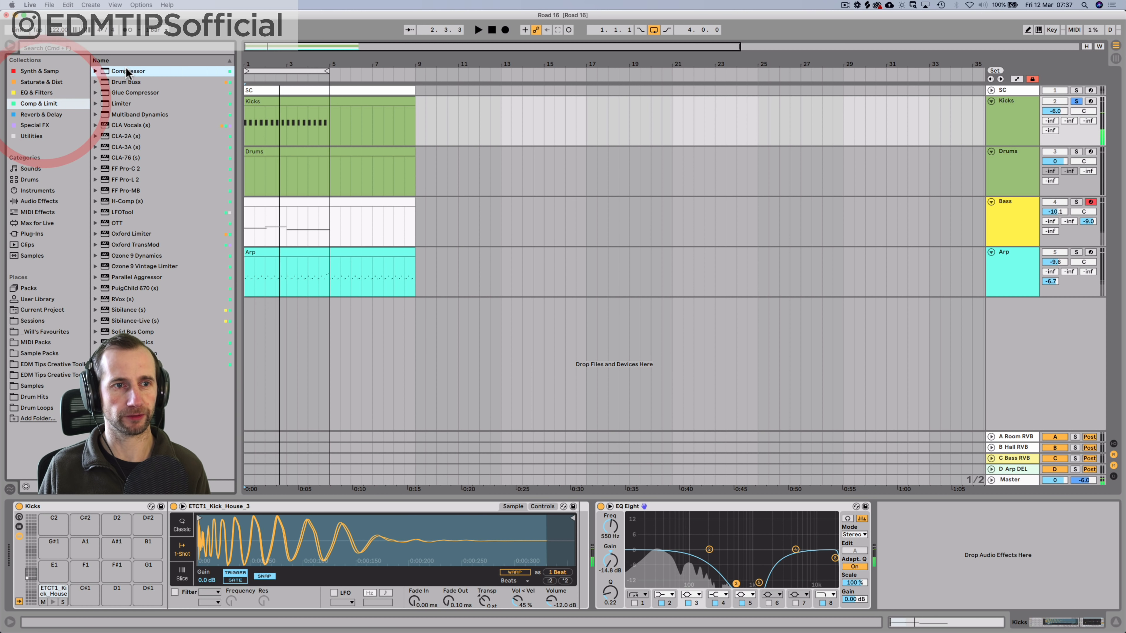
pyautogui.moveTo(186, 71); pyautogui.dragTo(637, 114)
pyautogui.moveTo(908, 528); pyautogui.dragTo(907, 528)
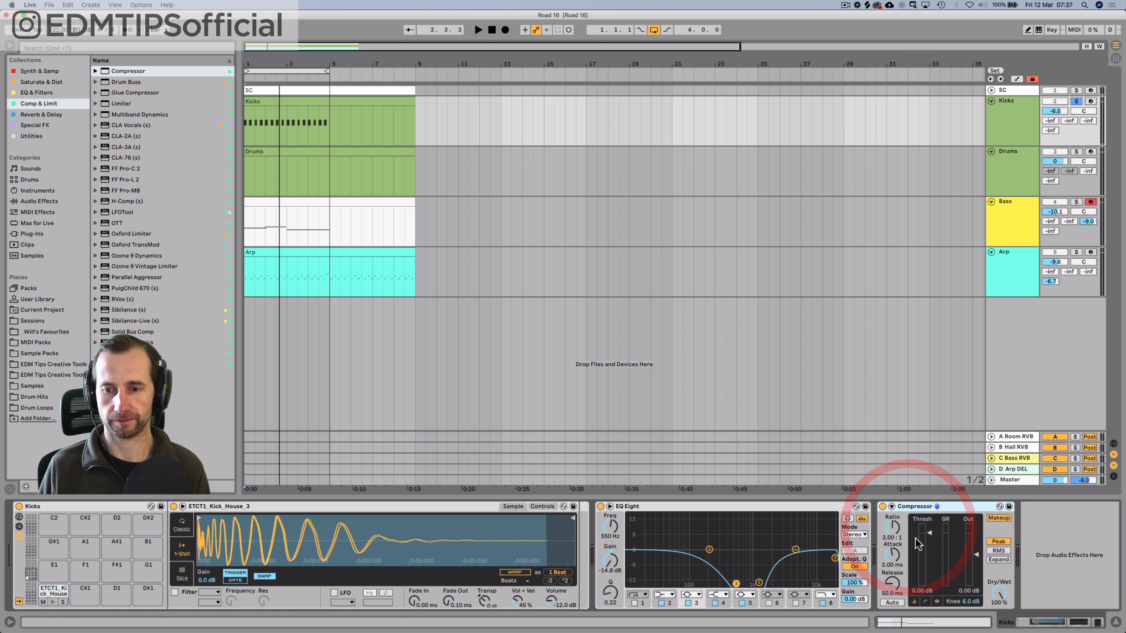
pyautogui.press('space')
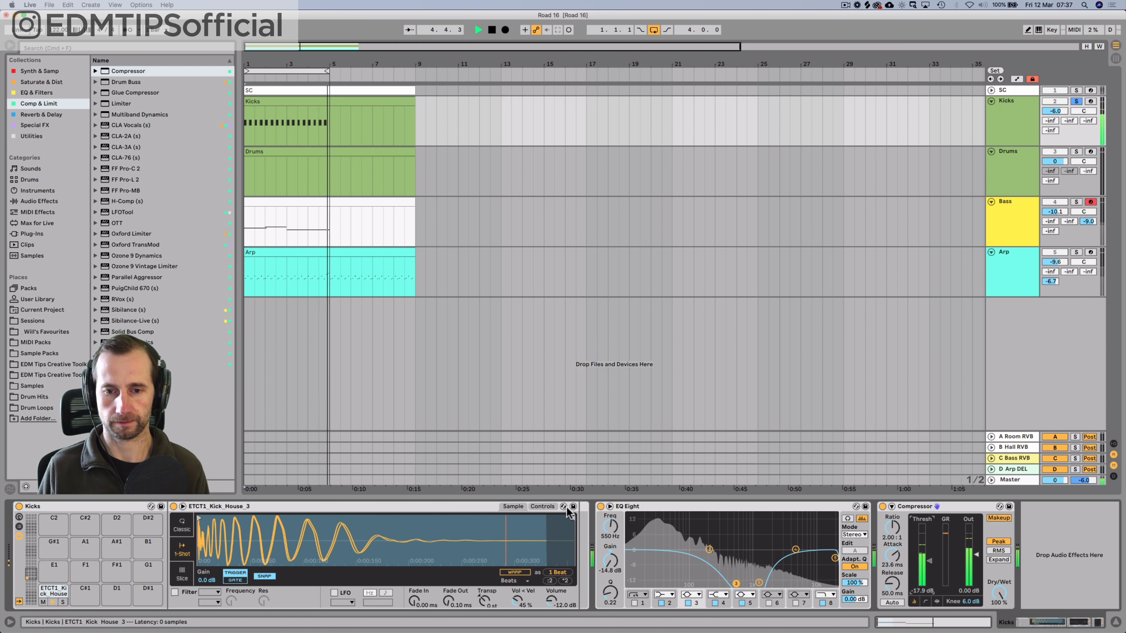
pyautogui.press('space')
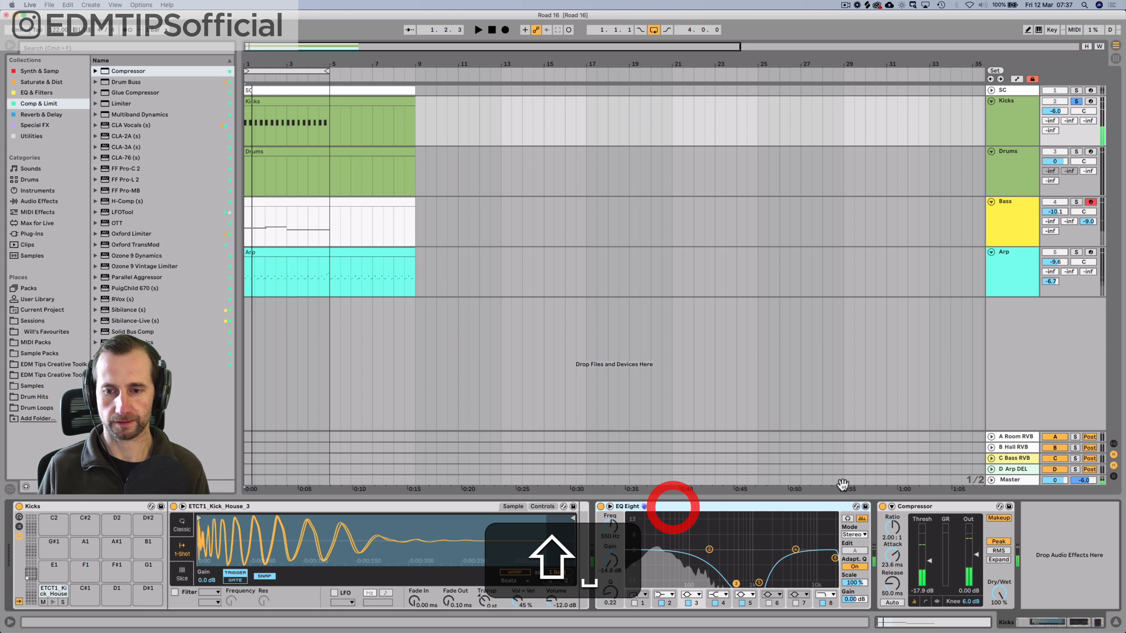
# Step: Group the kick's EQ Eight and Compressor into an Audio Effect Rack and compare the kick with the rack off and on
pyautogui.keyDown('shift'); pyautogui.click(936, 507); pyautogui.keyUp('shift')
pyautogui.press('super+shift+g')
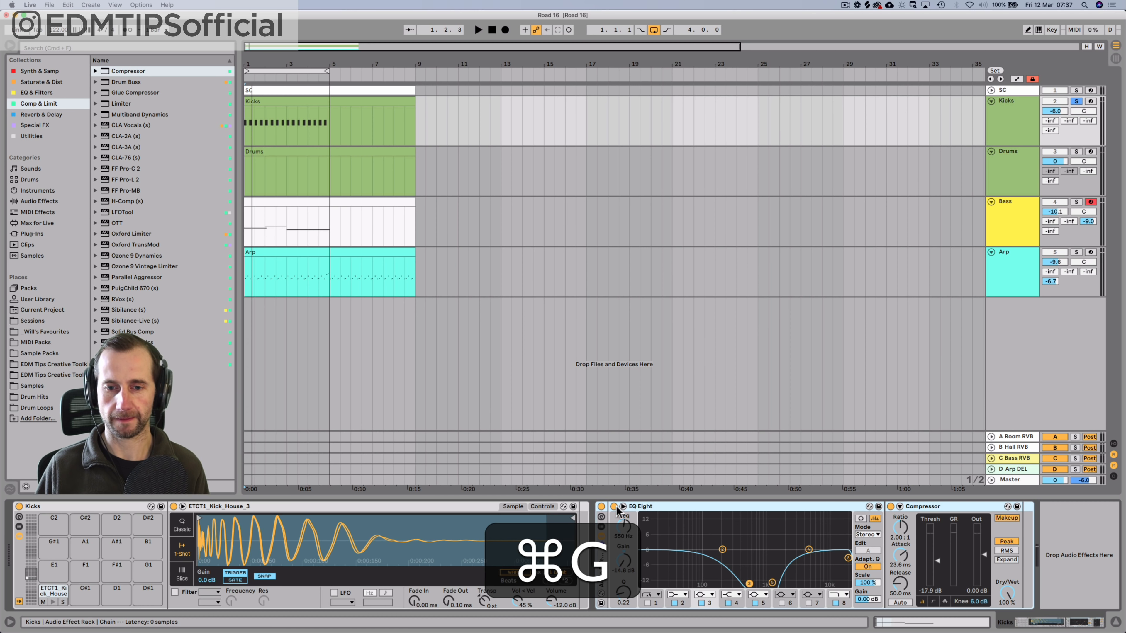
pyautogui.press('space')
pyautogui.click(602, 506)
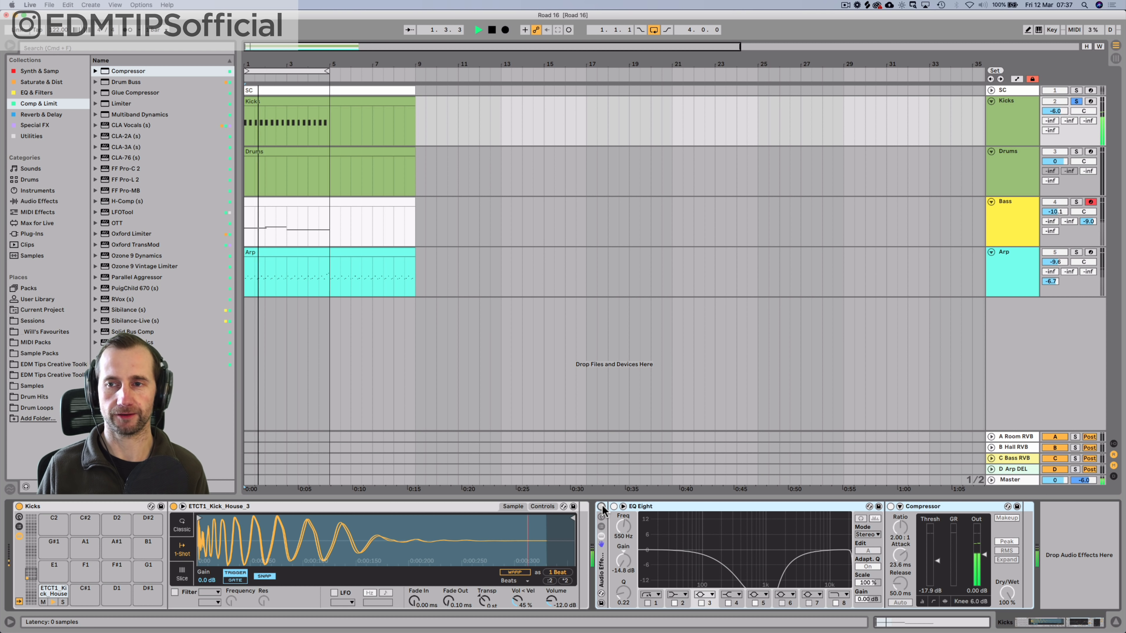
pyautogui.click(601, 506)
pyautogui.press('space')
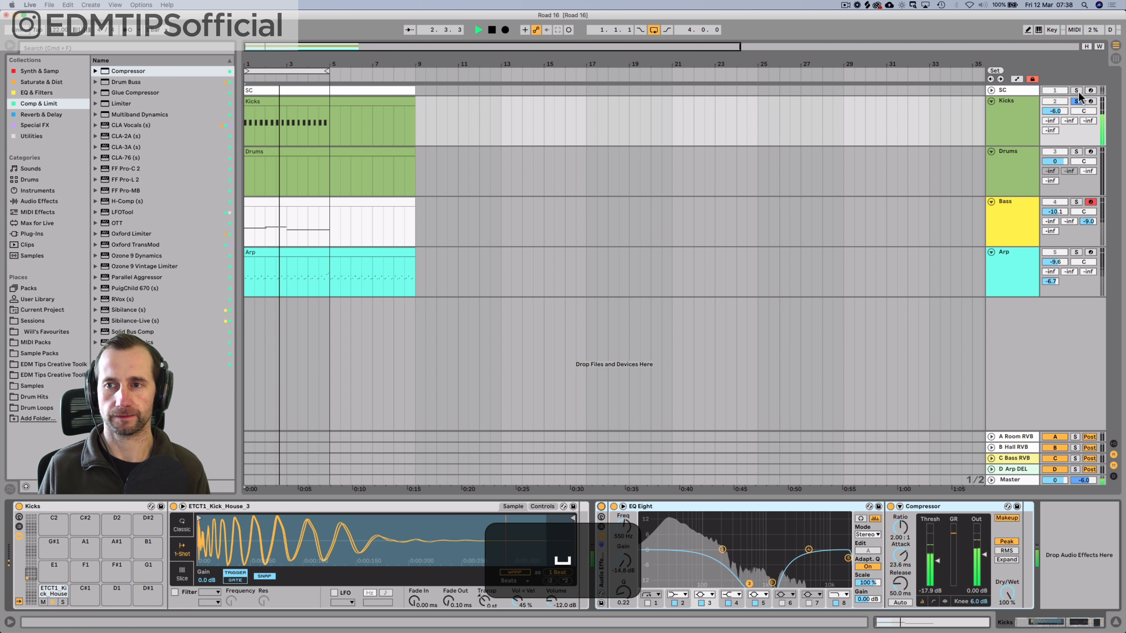
# Step: Unsolo the Kicks track, raise its C Bass RVB send to -21.2 dB during playback, and save the set
pyautogui.click(1075, 101)
pyautogui.press('space')
pyautogui.click(1013, 202)
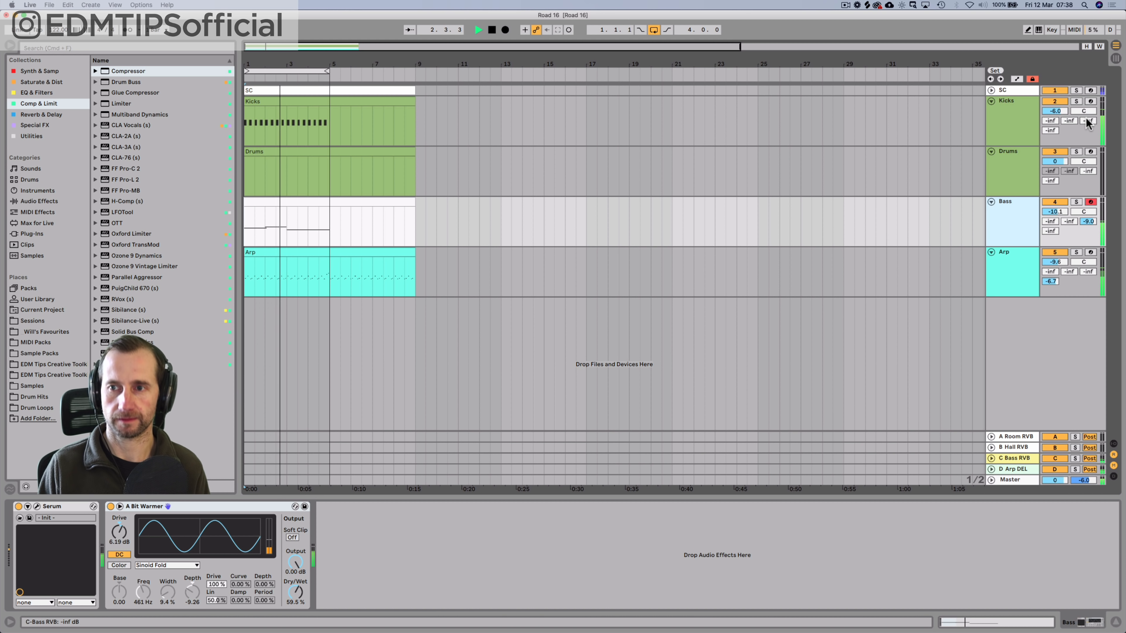
pyautogui.moveTo(1088, 121); pyautogui.dragTo(1088, 110)
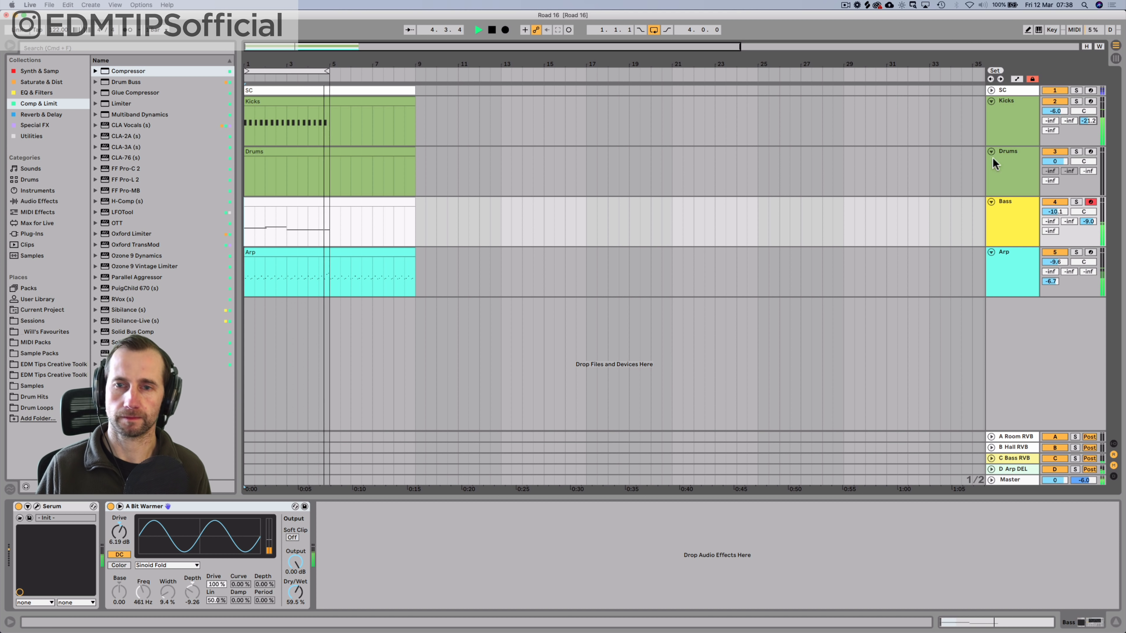
pyautogui.press('space')
pyautogui.press('super+s')
# Step: Listen to the full loop, stop playback, and extend the arrangement loop to 16 bars
pyautogui.click(1011, 119)
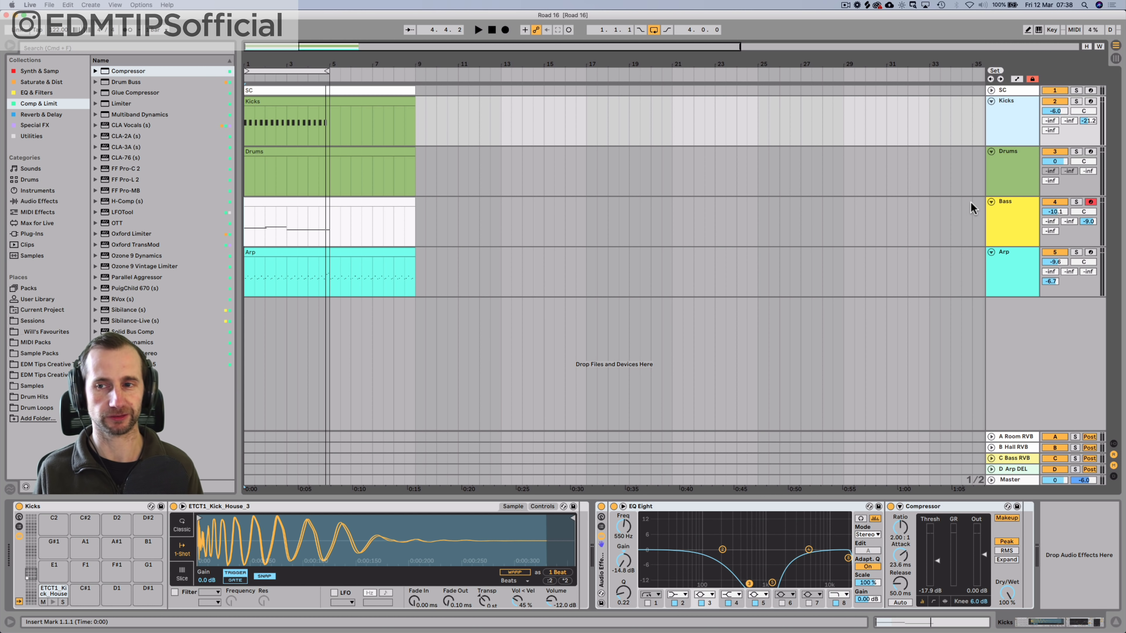
pyautogui.press('space')
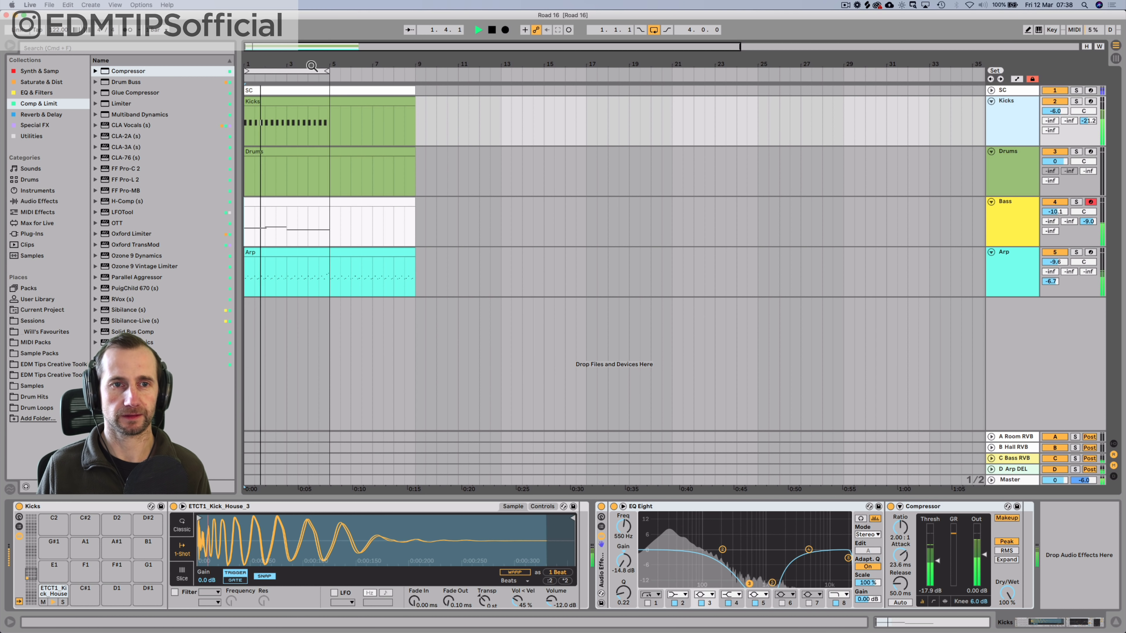
pyautogui.moveTo(311, 66); pyautogui.dragTo(312, 53)
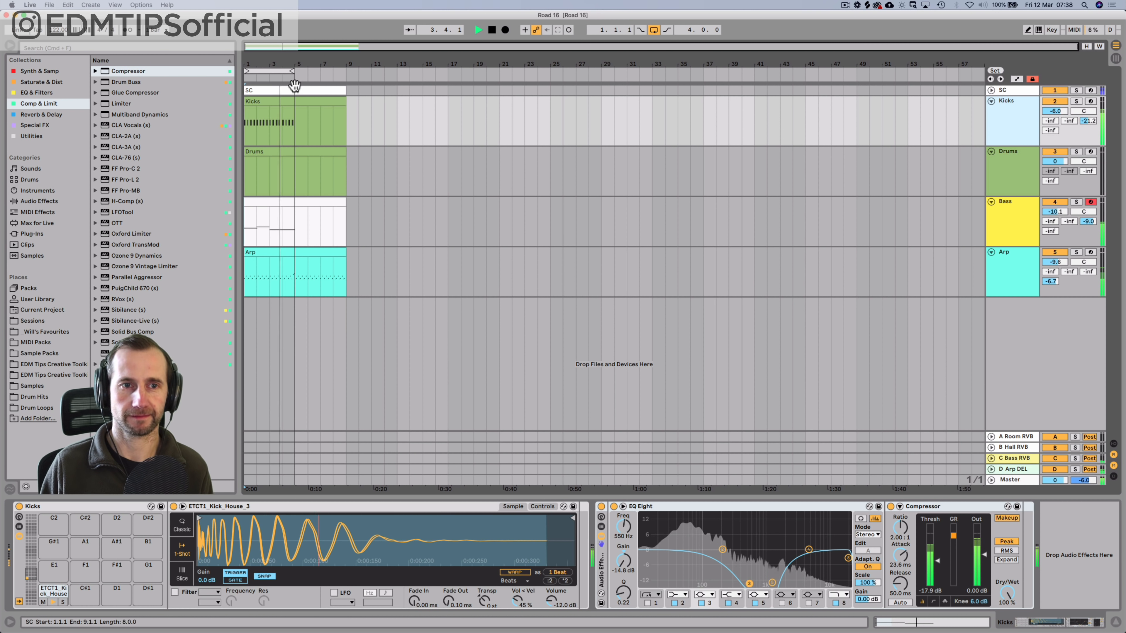
pyautogui.press('space')
pyautogui.moveTo(293, 70); pyautogui.dragTo(447, 70)
# Step: Duplicate the first four bars of the Kicks clip three times to fill the 16-bar loop
pyautogui.moveTo(294, 127); pyautogui.dragTo(249, 127)
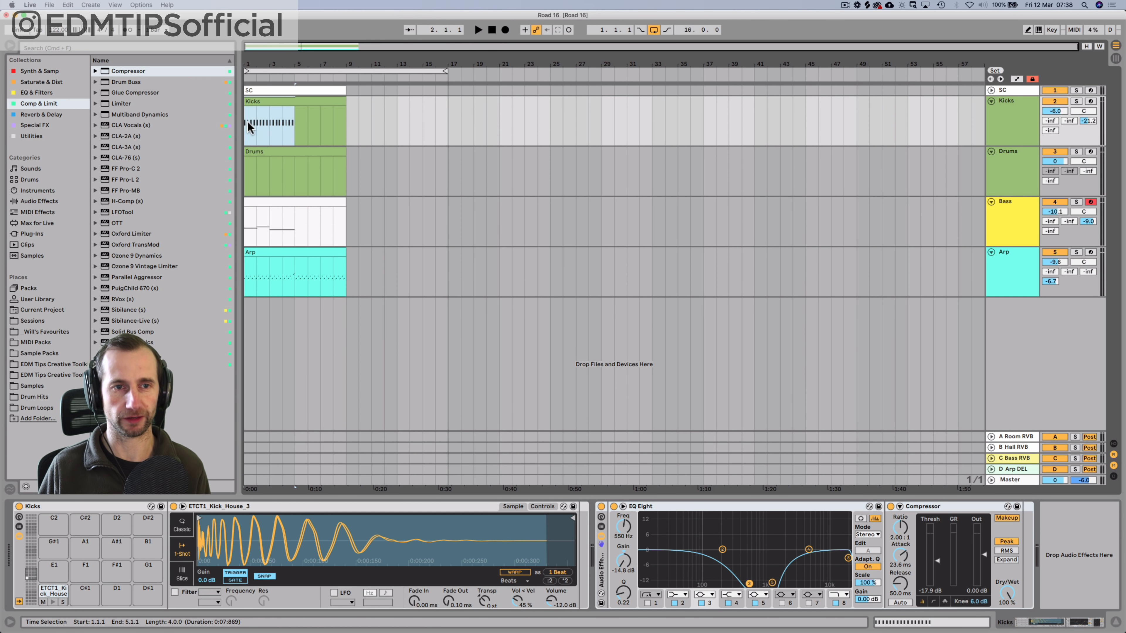
pyautogui.press('super+d')
pyautogui.press('super+d')
pyautogui.press('super+d')
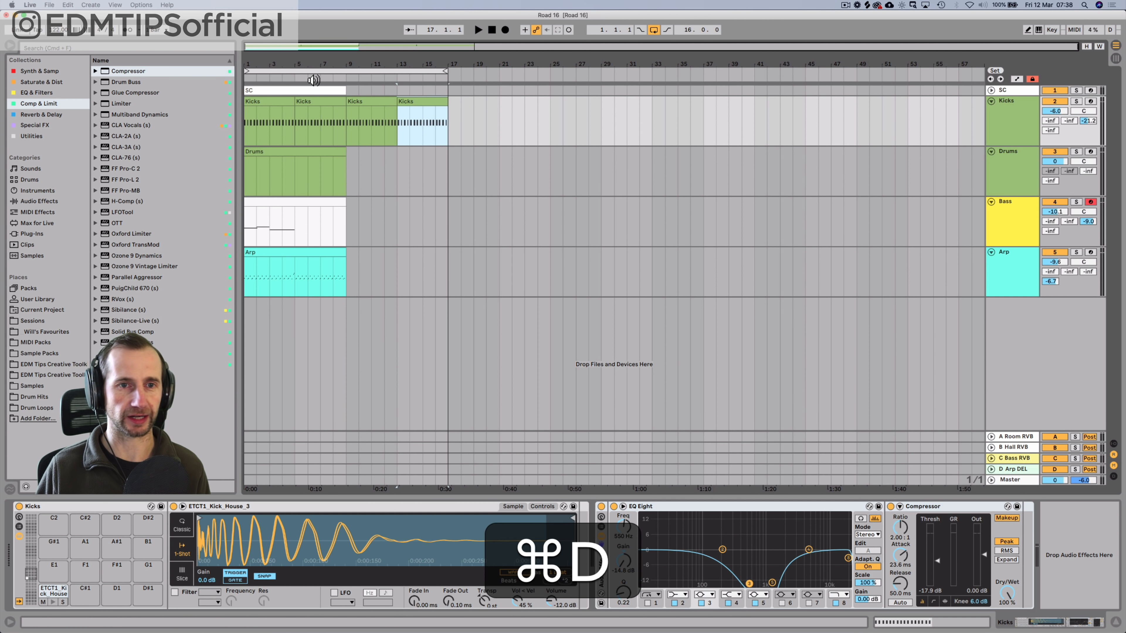
# Step: Duplicate the eight-bar SC, Drums and Arp clips once each so they extend to bar 17
pyautogui.click(313, 89)
pyautogui.press('super+d')
pyautogui.click(301, 171)
pyautogui.press('super+d')
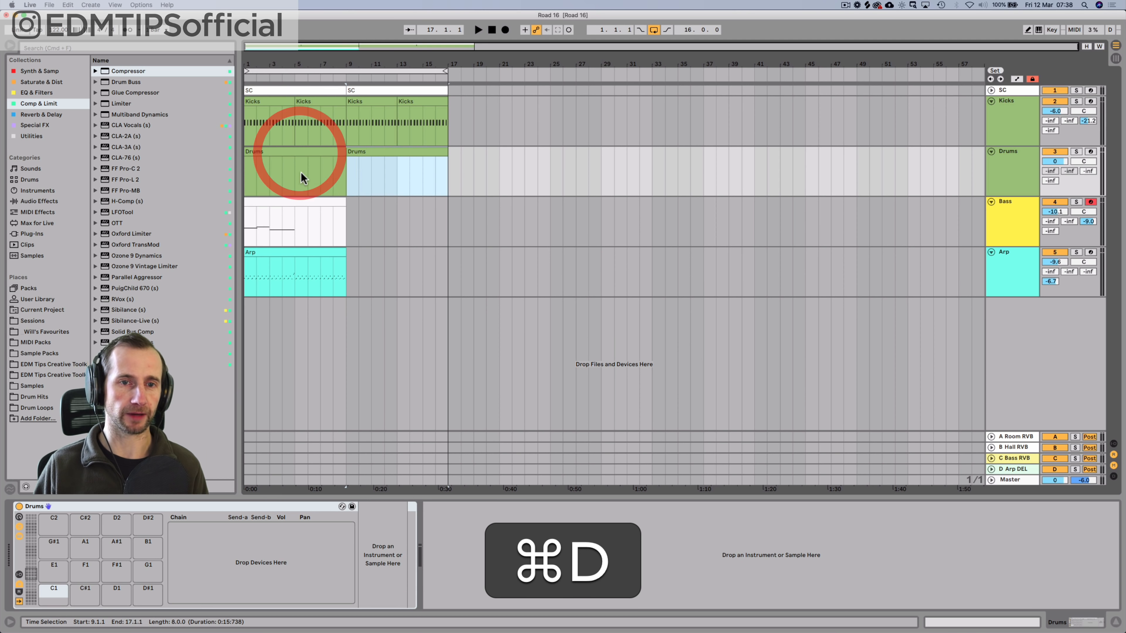
pyautogui.click(303, 201)
pyautogui.click(296, 249)
pyautogui.press('super+d')
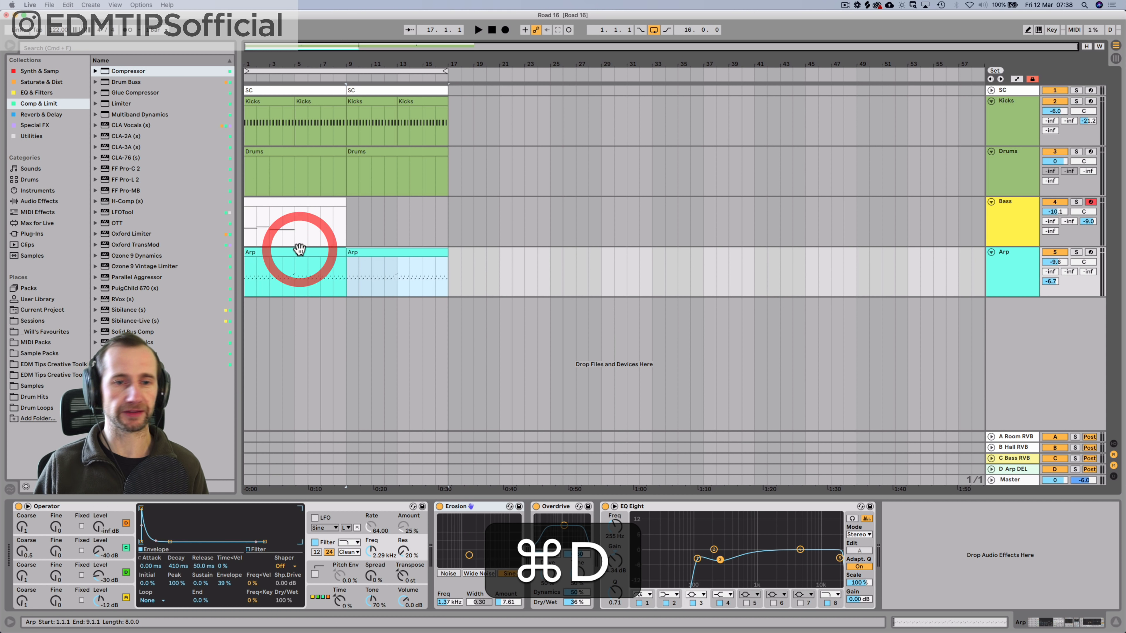
# Step: Duplicate the eight-bar Bass clip so the bass part extends to bar 17
pyautogui.click(284, 201)
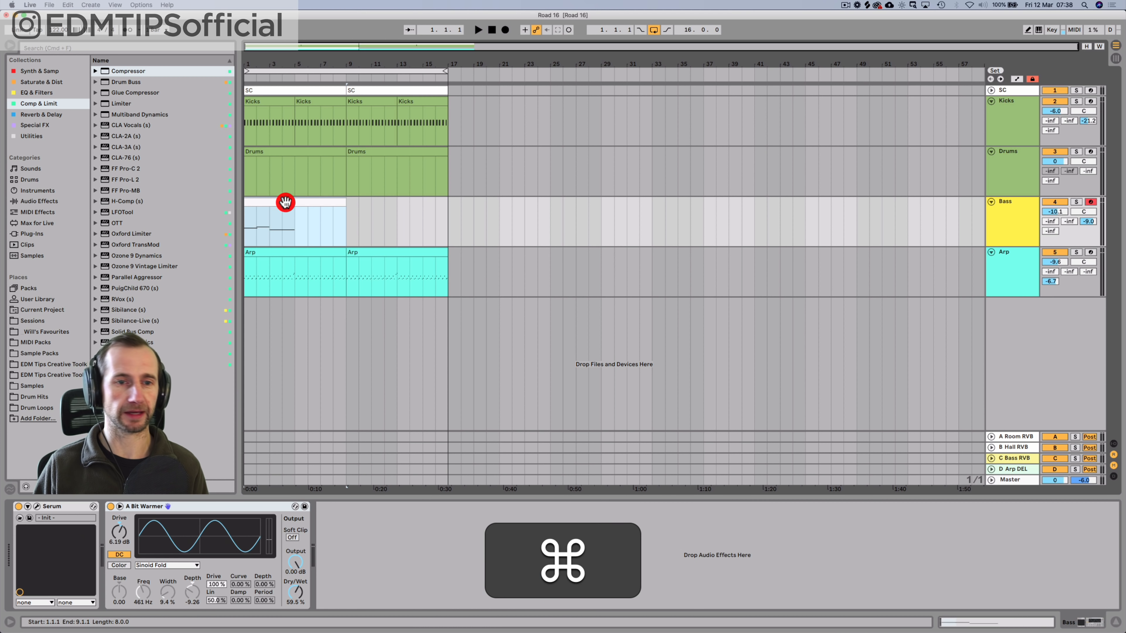
pyautogui.press('super+d')
pyautogui.click(326, 202)
pyautogui.press('shift+super+d')
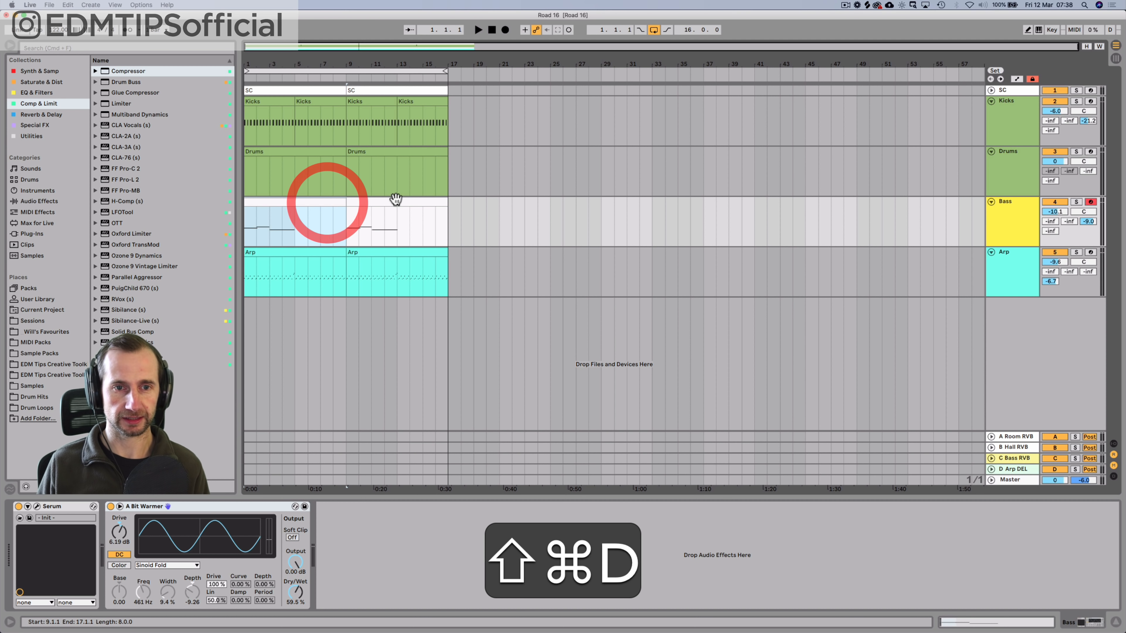
# Step: Consolidate the two Bass clips into one 16-bar clip, and likewise join the two Arp clips
pyautogui.click(395, 196)
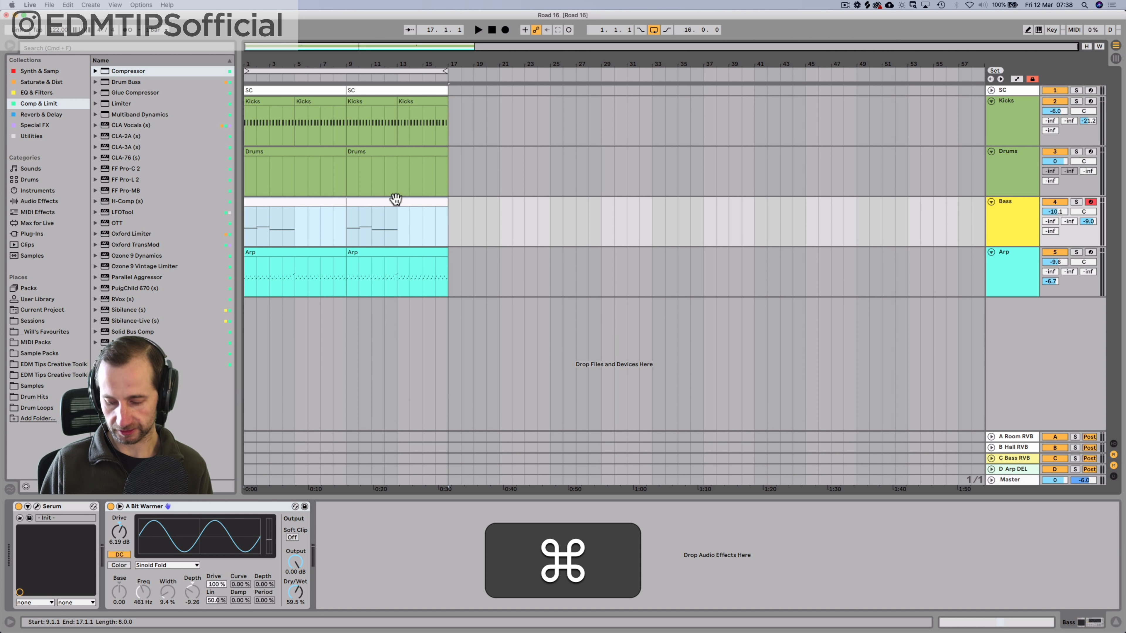
pyautogui.press('super+j')
pyautogui.click(322, 251)
pyautogui.keyDown('shift'); pyautogui.click(364, 252); pyautogui.keyUp('shift')
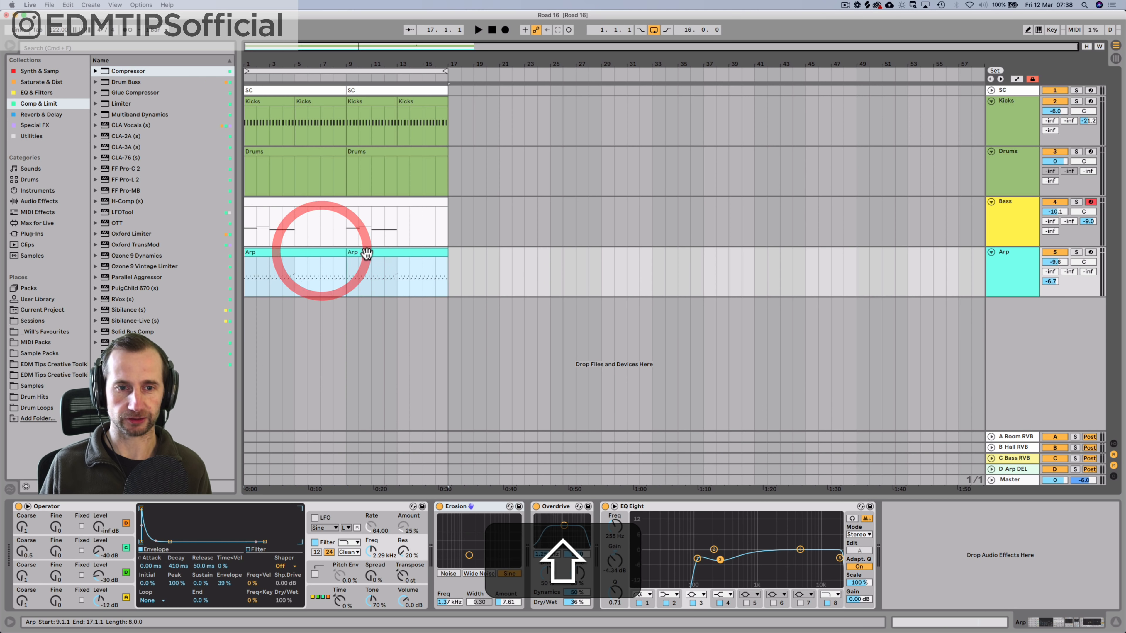
pyautogui.press('super+j')
# Step: In the Bass clip, duplicate the notes of bars 1–4 into bars 5–8
pyautogui.click(265, 230)
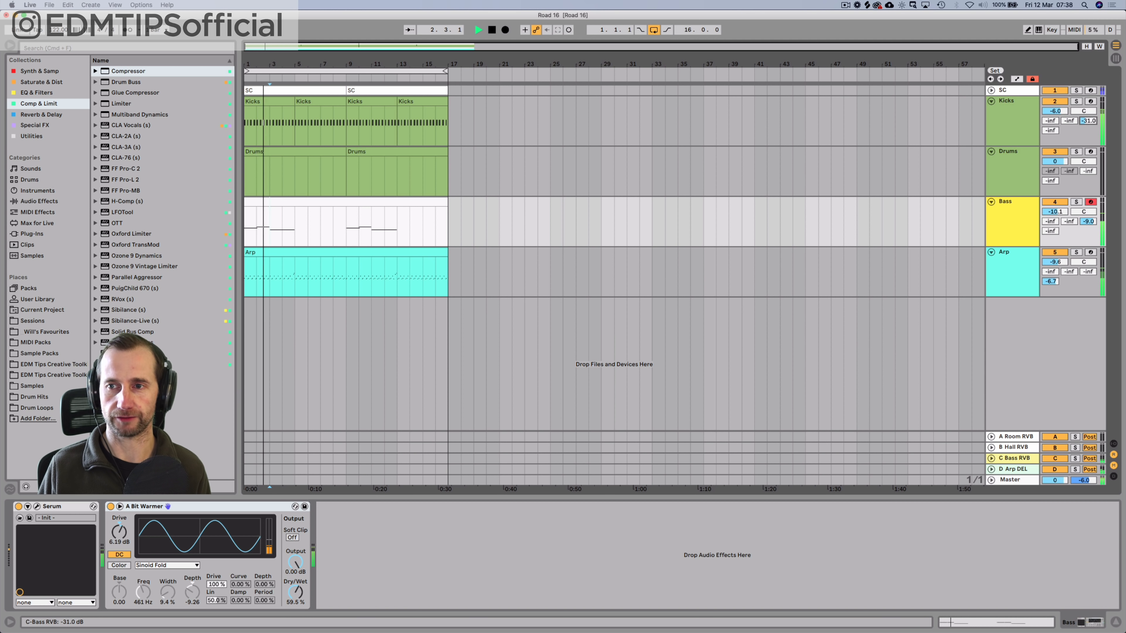
pyautogui.doubleClick(293, 227)
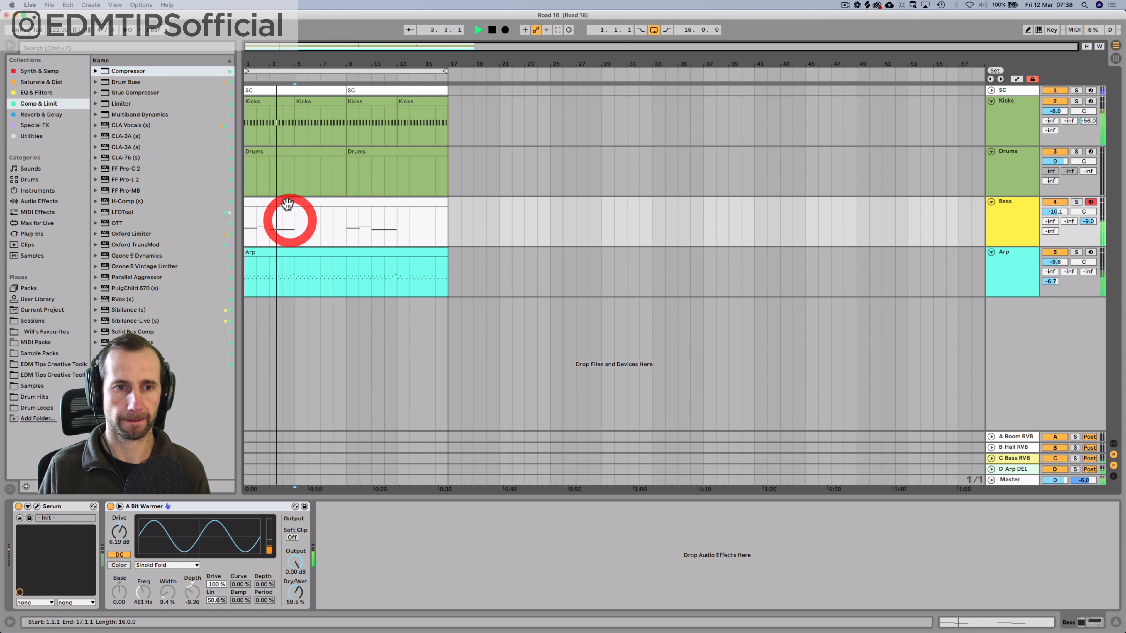
pyautogui.moveTo(245, 231); pyautogui.dragTo(187, 217)
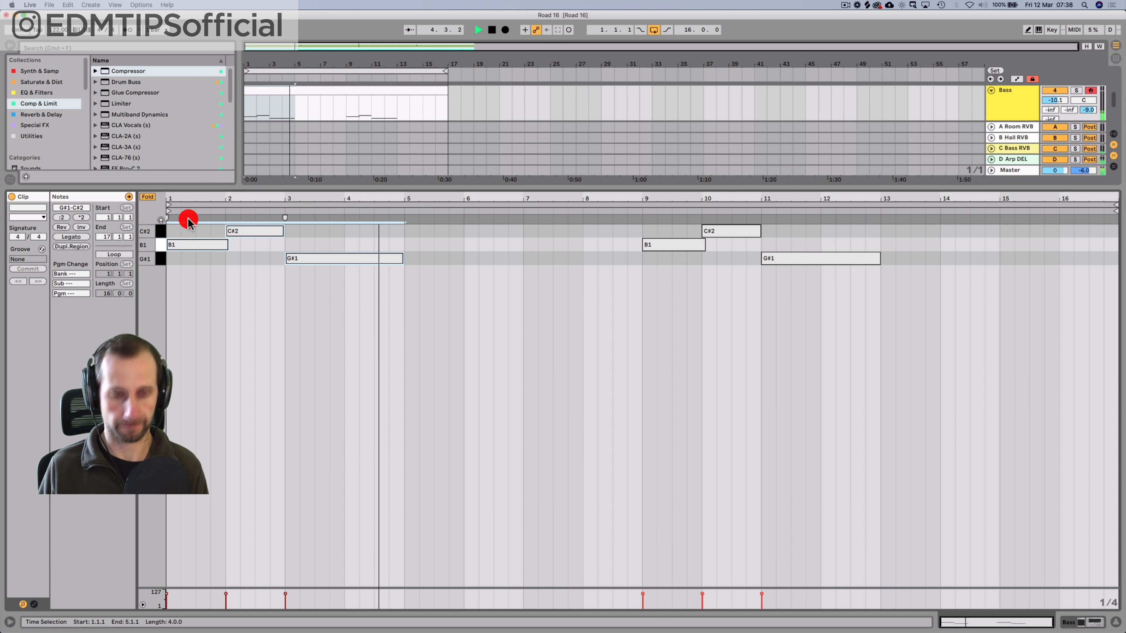
pyautogui.press('super+d')
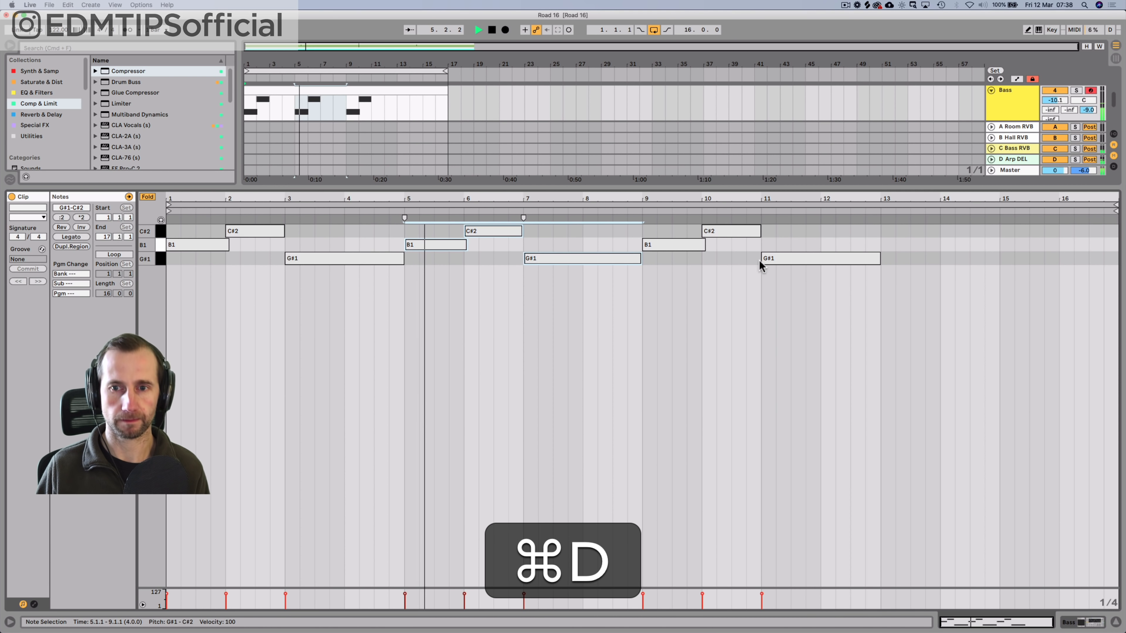
pyautogui.click(805, 280)
# Step: Unfold the Bass clip's piano roll and transpose the G#1 note starting at bar 7 down to E1
pyautogui.click(147, 197)
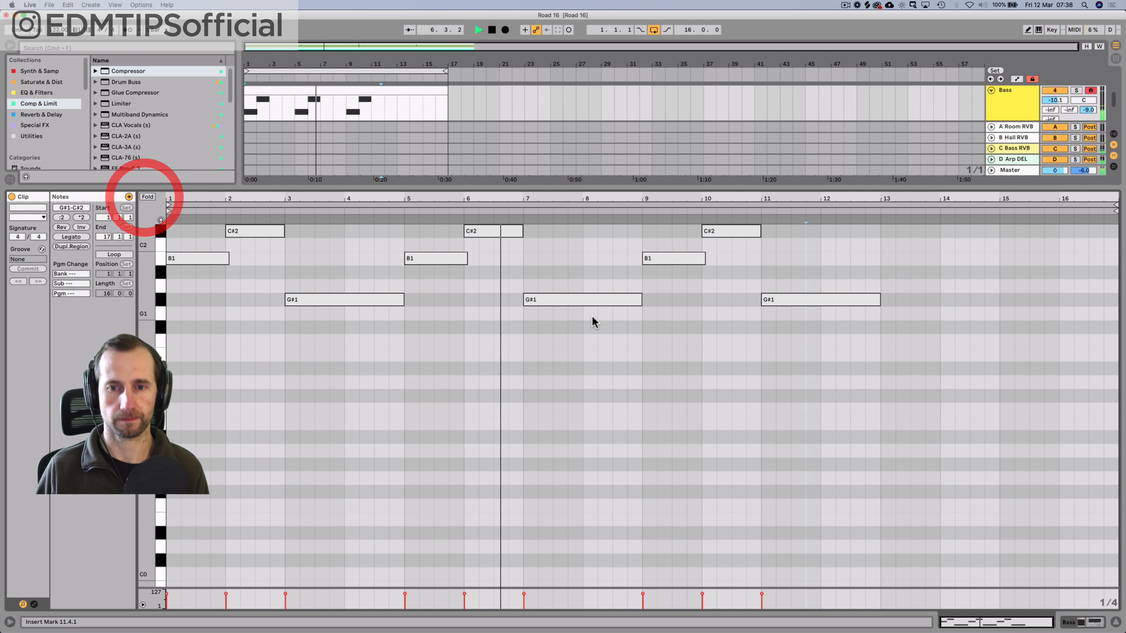
pyautogui.click(816, 332)
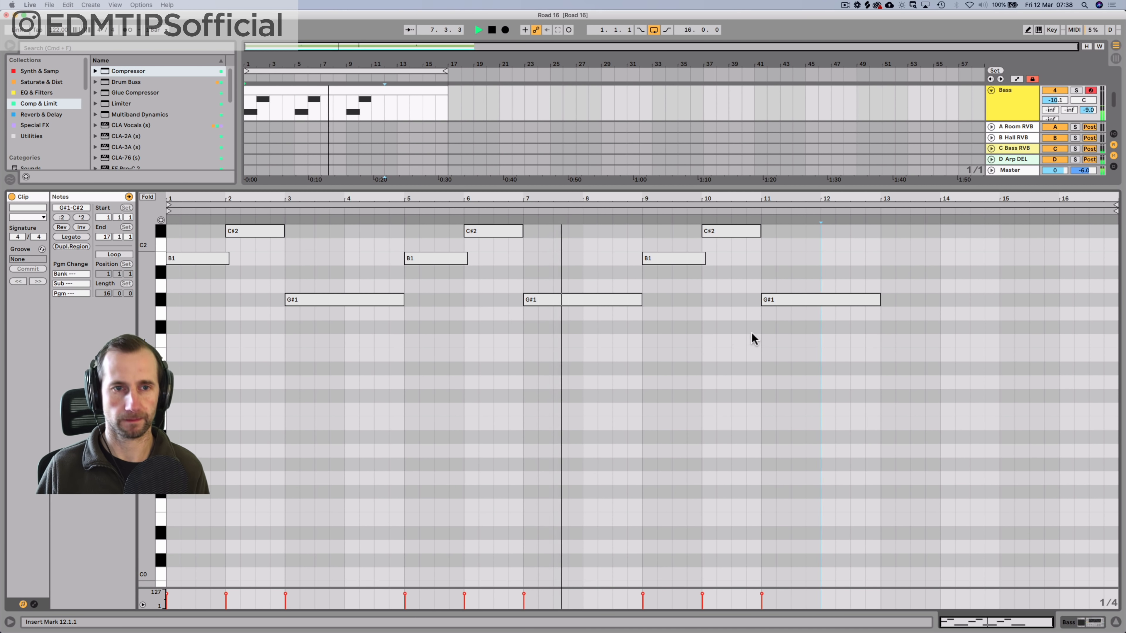
pyautogui.scroll(1, 751, 331)
pyautogui.scroll(4, 753, 328)
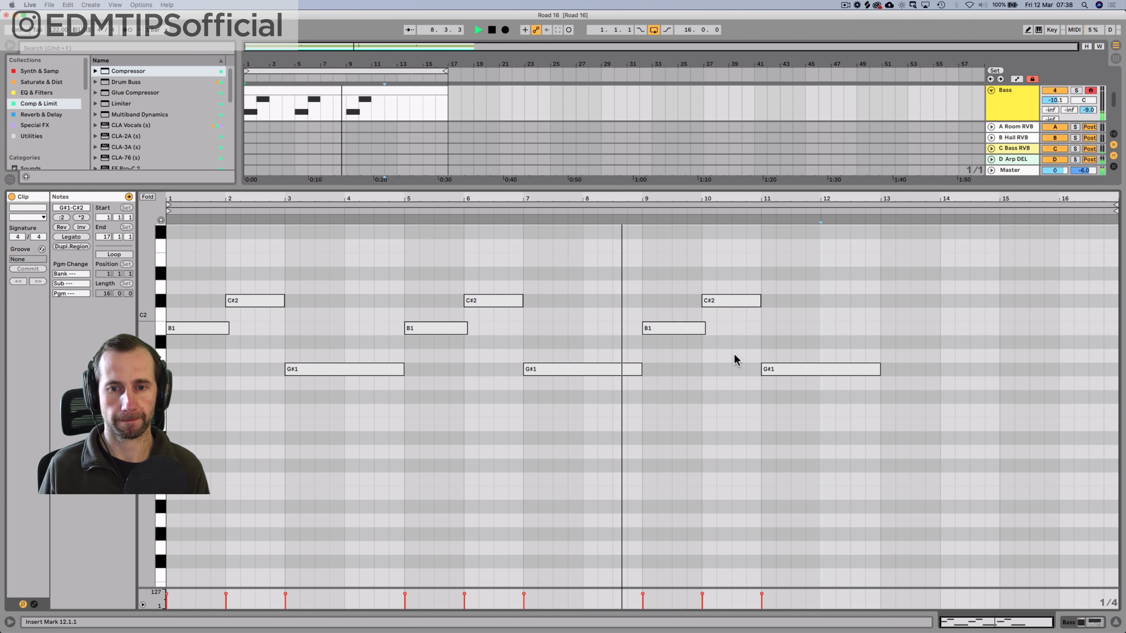
pyautogui.press('space')
pyautogui.click(547, 369)
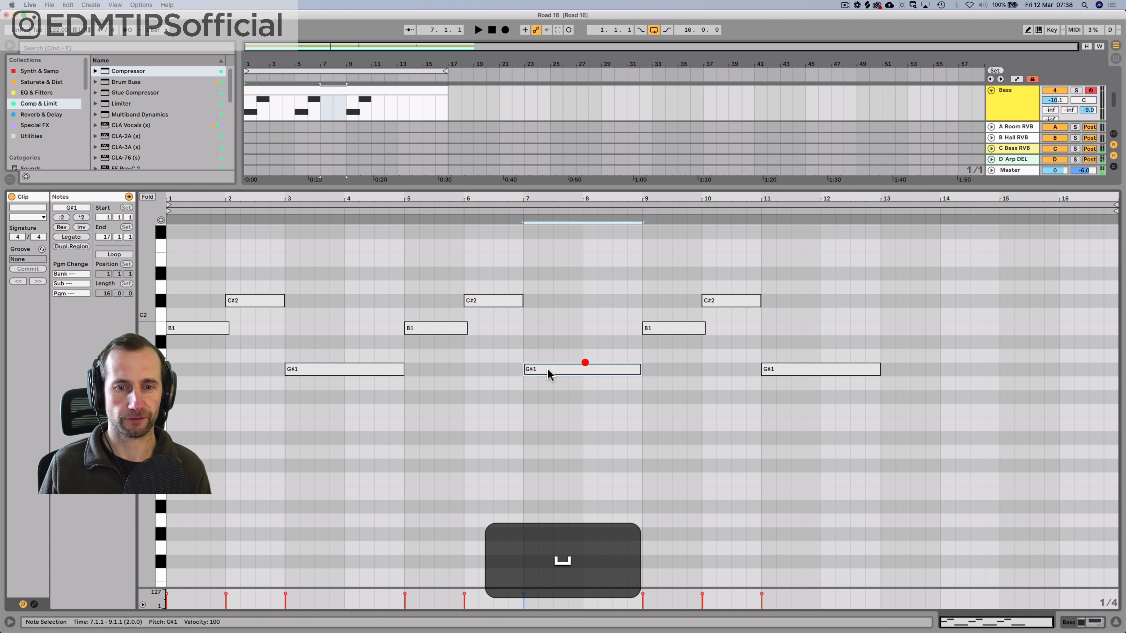
pyautogui.press('p')
pyautogui.click(548, 371)
pyautogui.press('Down')
pyautogui.press('Down')
pyautogui.press('Down')
pyautogui.press('Down')
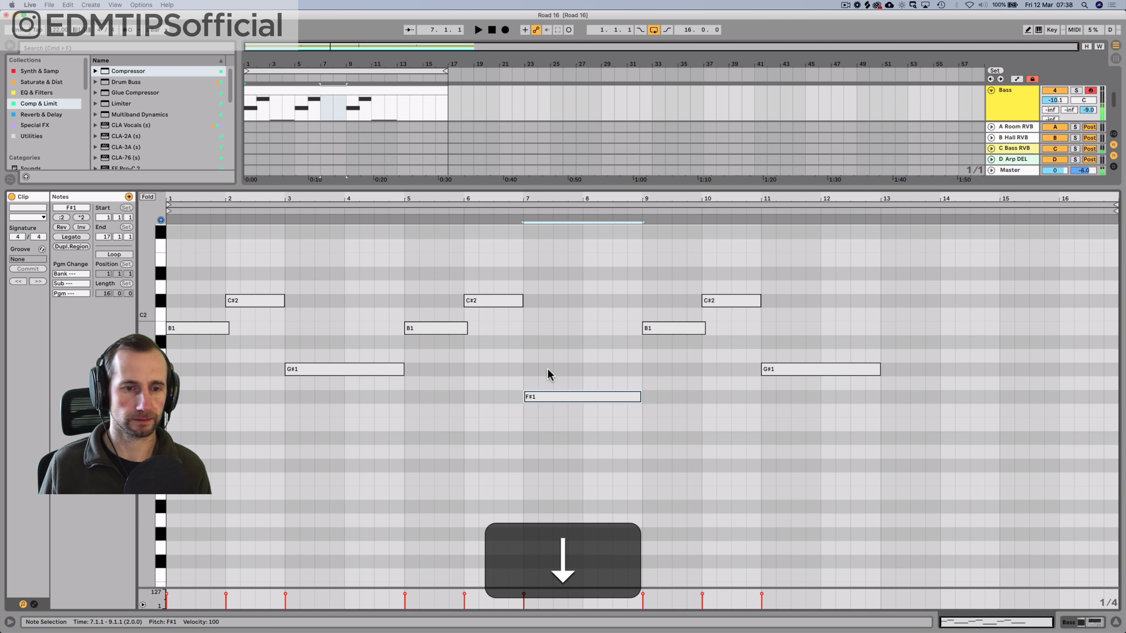
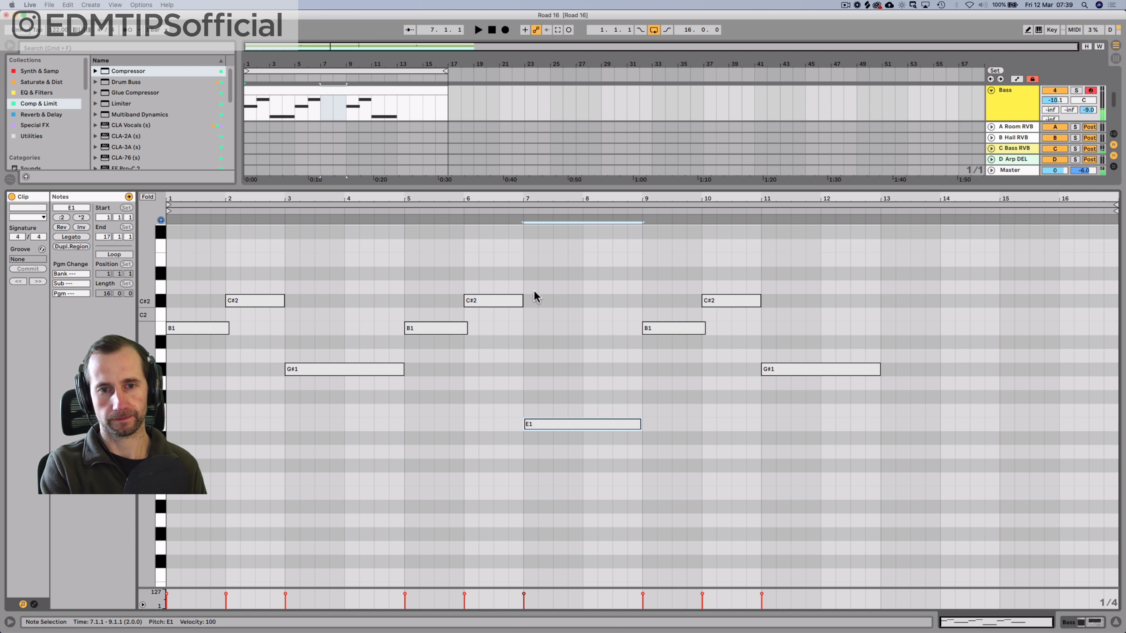
# Step: Audition the E2 key and play the Bass clip from the start with the bar 7 note selected
pyautogui.click(158, 261)
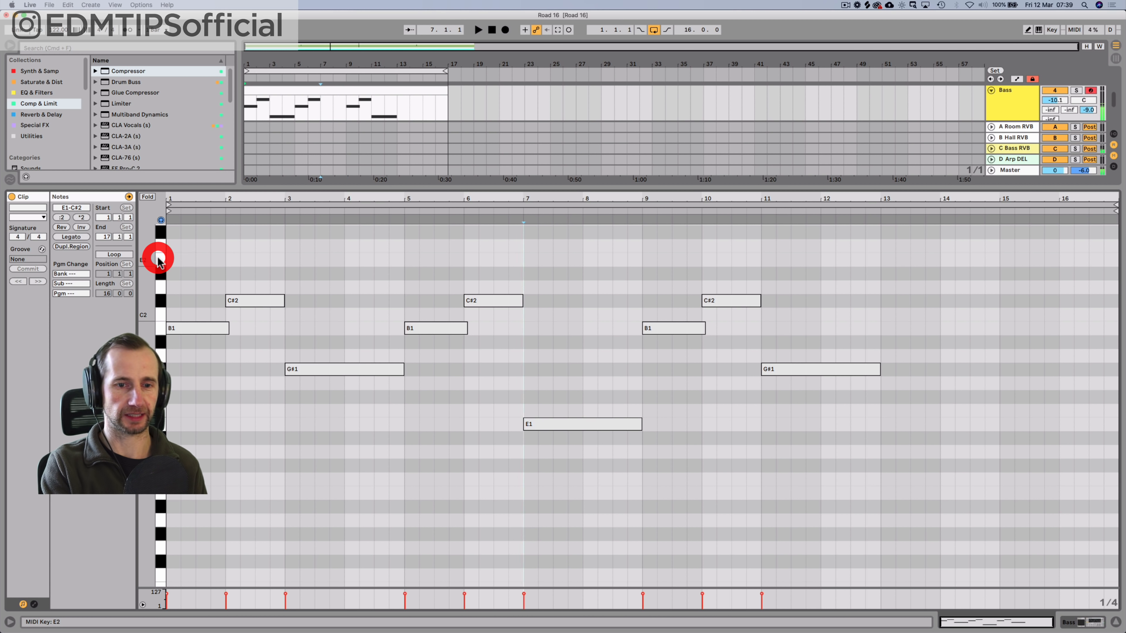
pyautogui.click(572, 423)
pyautogui.press('space')
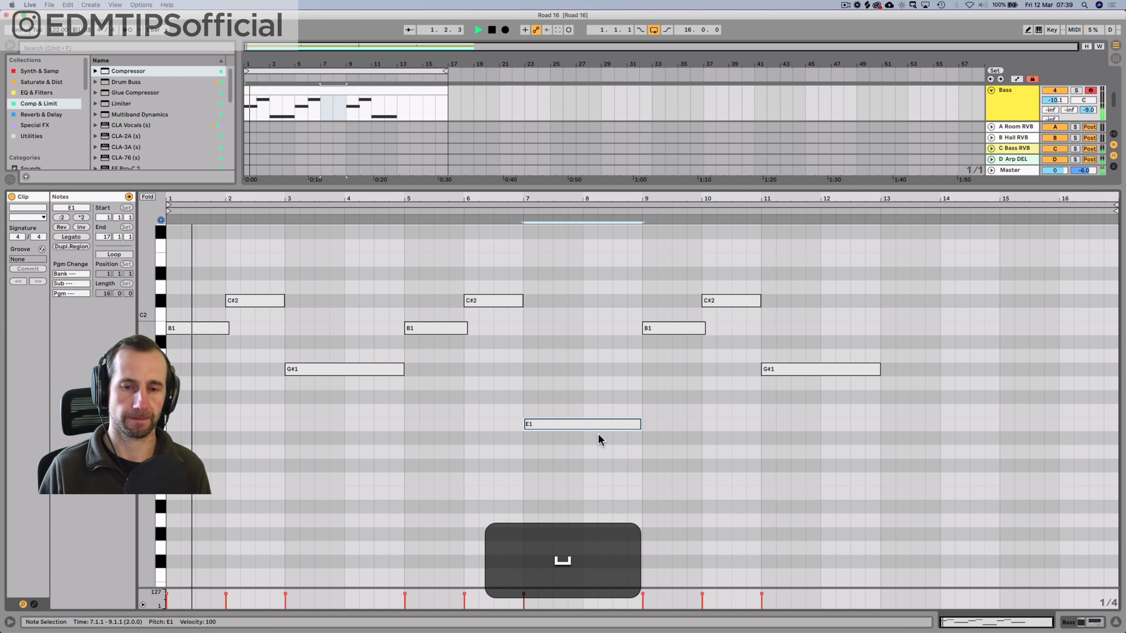
# Step: In the Arp clip, transpose the D#3 notes in bars 3–4 up three semitones to F#3 and play the result
pyautogui.hotkey('shift', 'Tab')
pyautogui.doubleClick(272, 251)
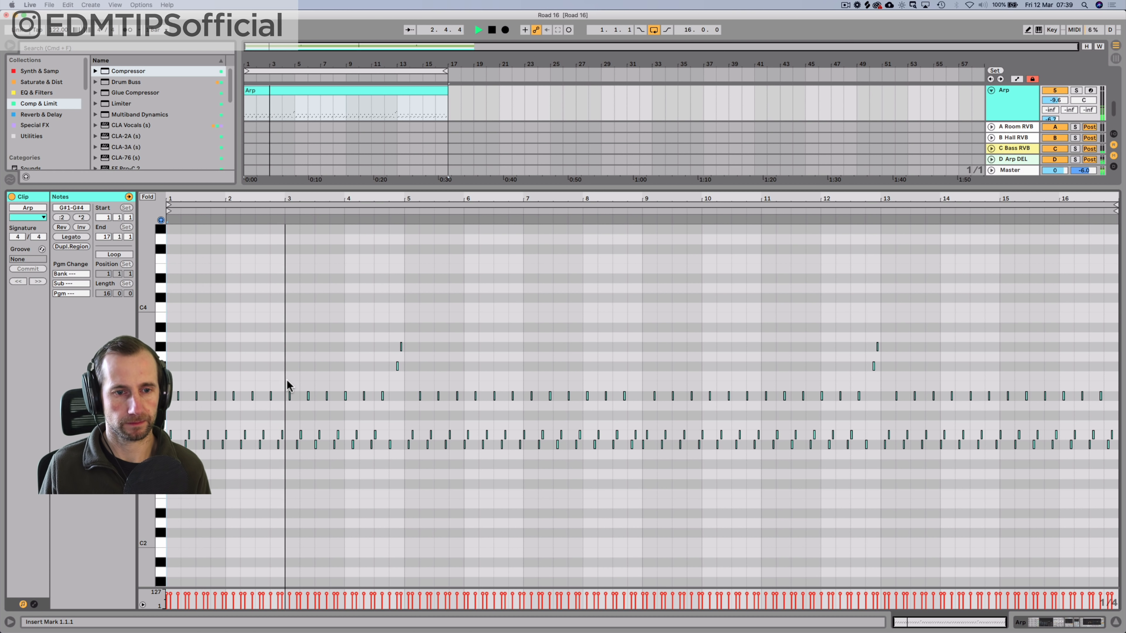
pyautogui.press('space')
pyautogui.moveTo(287, 379); pyautogui.dragTo(389, 395)
pyautogui.press('Up')
pyautogui.press('Up')
pyautogui.press('Up')
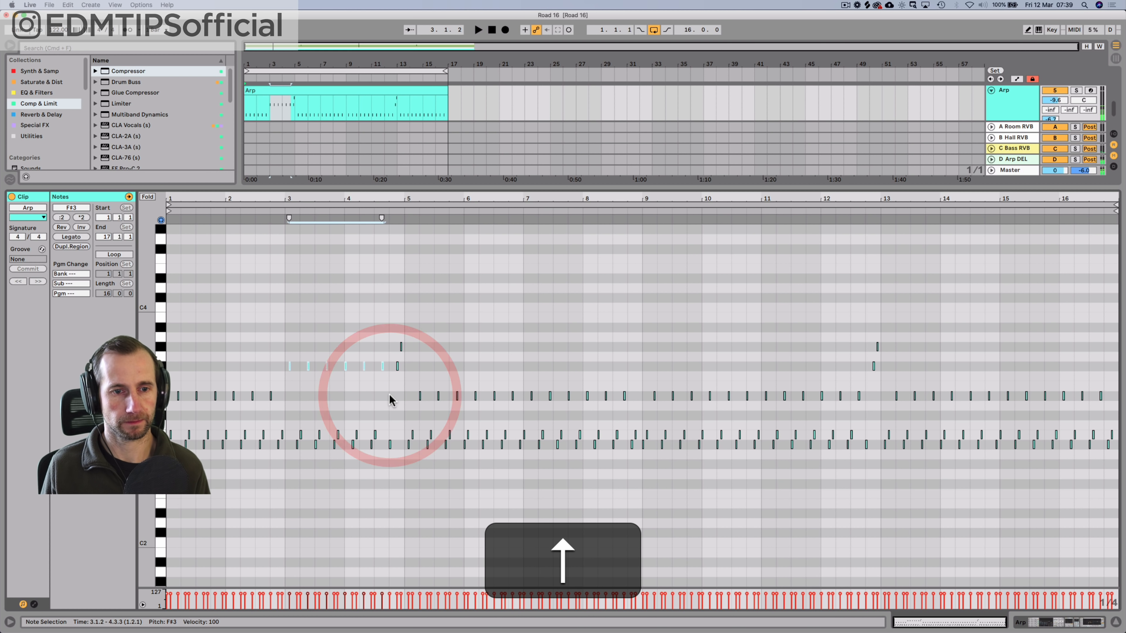
pyautogui.press('space')
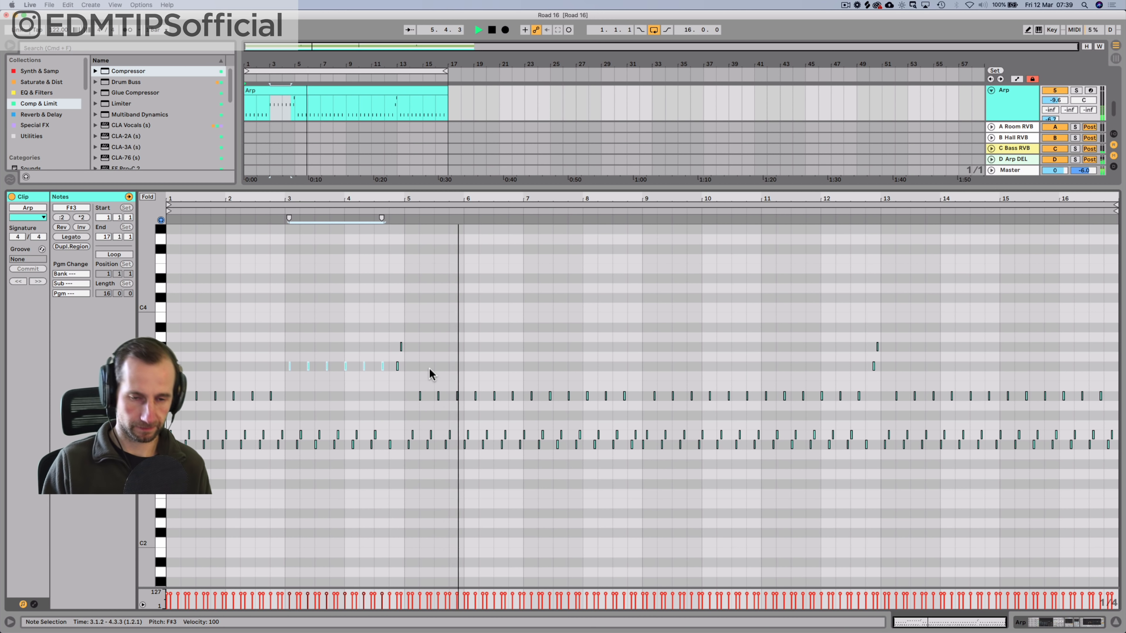
# Step: Compare the Arp with the bass line and transpose the Arp's D#3 notes in bar 8 up three semitones to F#3
pyautogui.hotkey('shift', 'Tab')
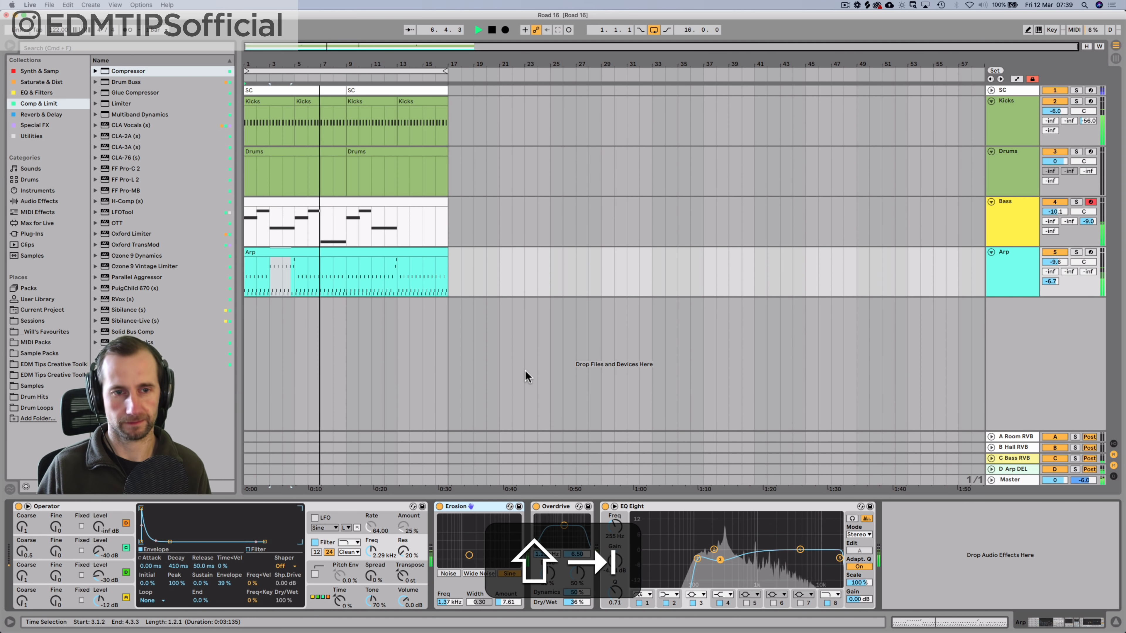
pyautogui.doubleClick(341, 254)
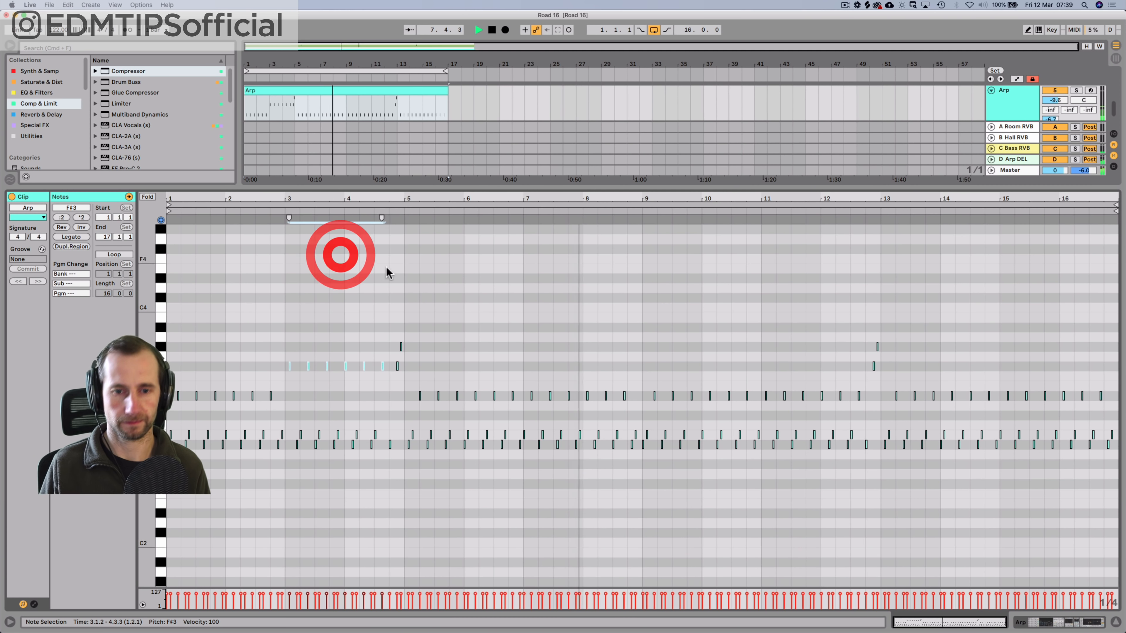
pyautogui.press('space')
pyautogui.moveTo(582, 376); pyautogui.dragTo(638, 392)
pyautogui.press('Up')
pyautogui.press('Up')
pyautogui.press('Up')
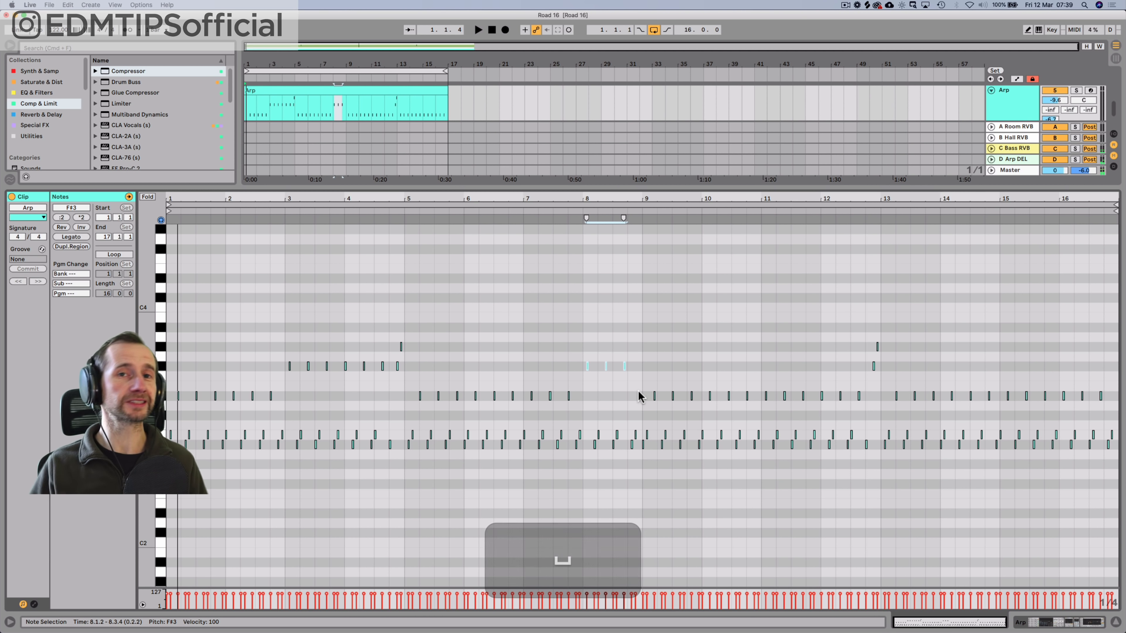
# Step: Save the set and loop the first eight bars of the arrangement
pyautogui.hotkey('shift', 'Tab')
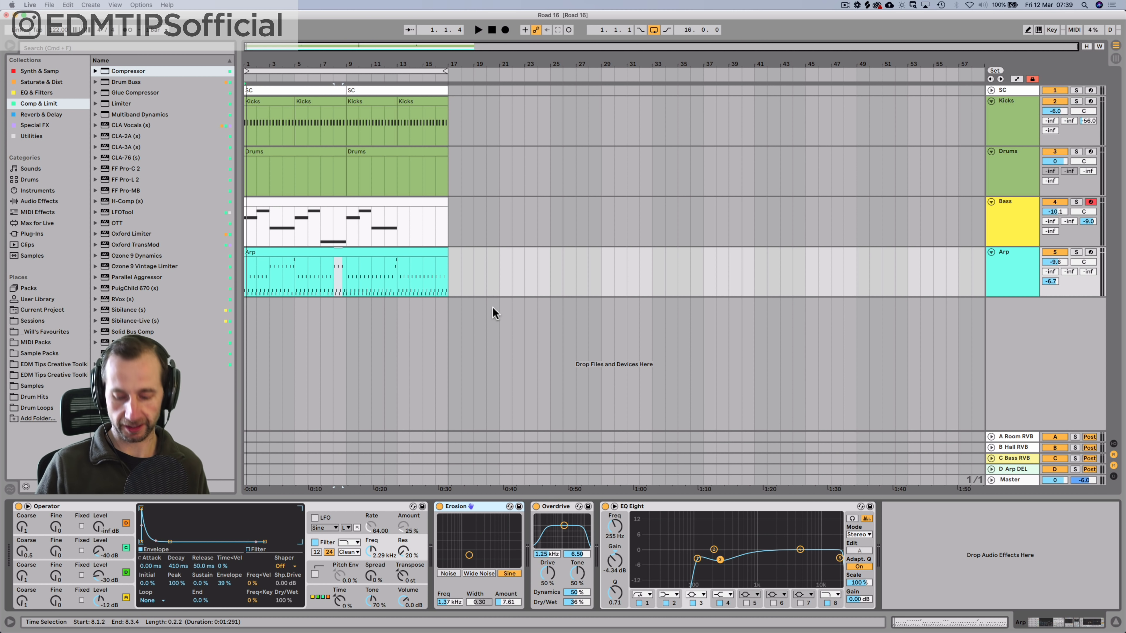
pyautogui.press('super+s')
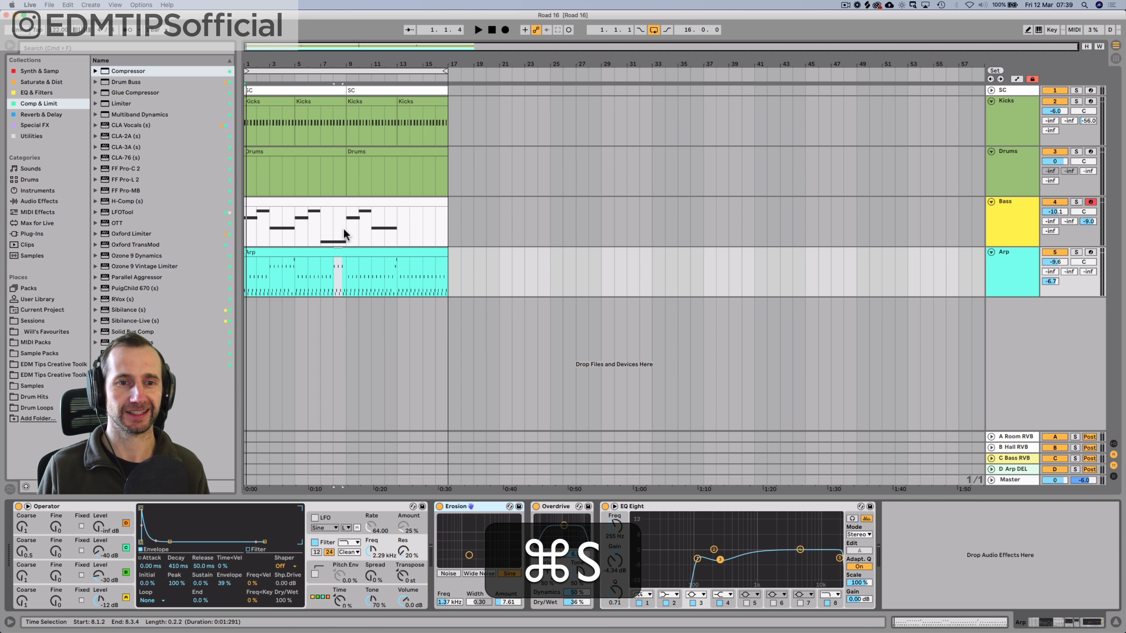
pyautogui.moveTo(346, 226); pyautogui.dragTo(243, 229)
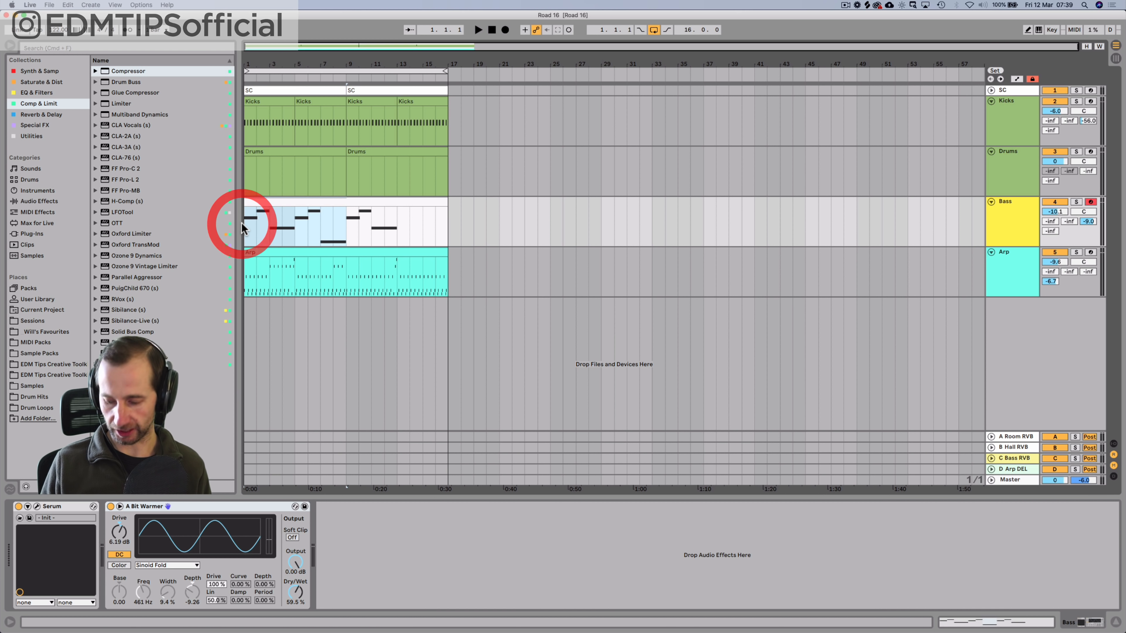
pyautogui.press('super+l')
# Step: Insert a new MIDI track below the Arp track and rename it Bell
pyautogui.click(1000, 260)
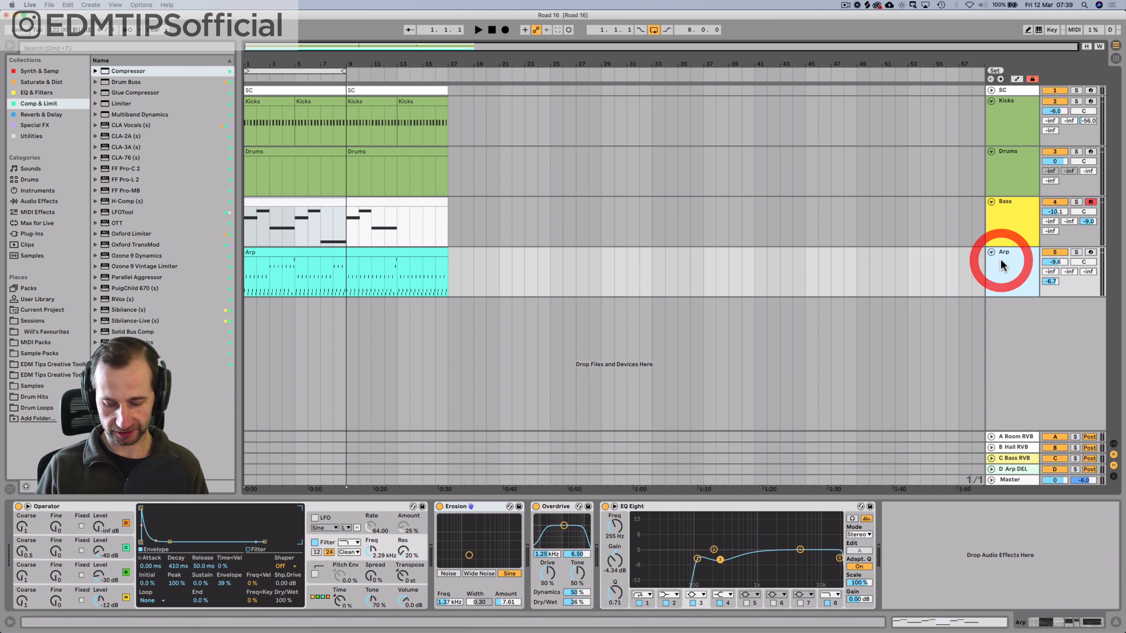
pyautogui.press('super+shift+t')
pyautogui.click(1010, 313)
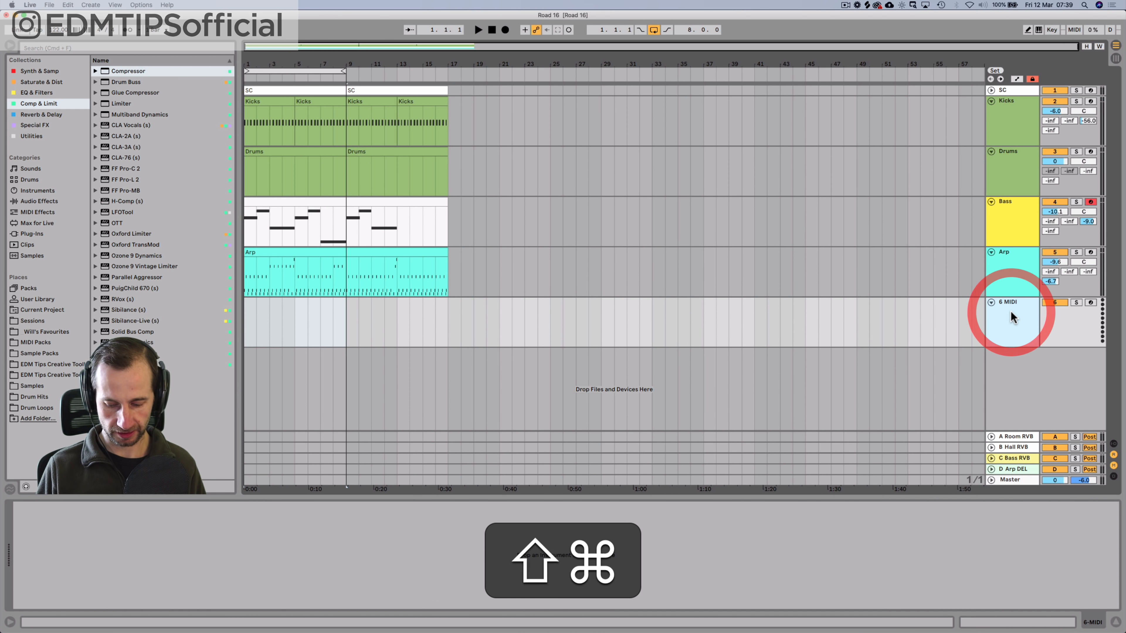
pyautogui.press('super+r')
pyautogui.write('B')
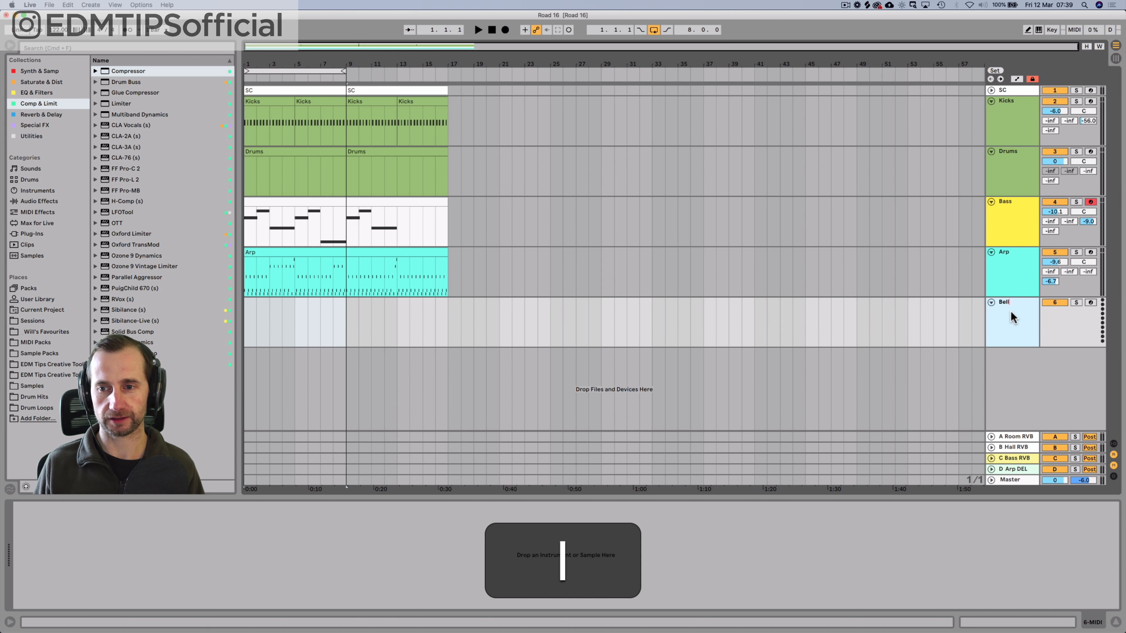
# Step: Give the Bell track the same turquoise colour as the Arp track and arm it for recording
pyautogui.rightClick(1010, 312)
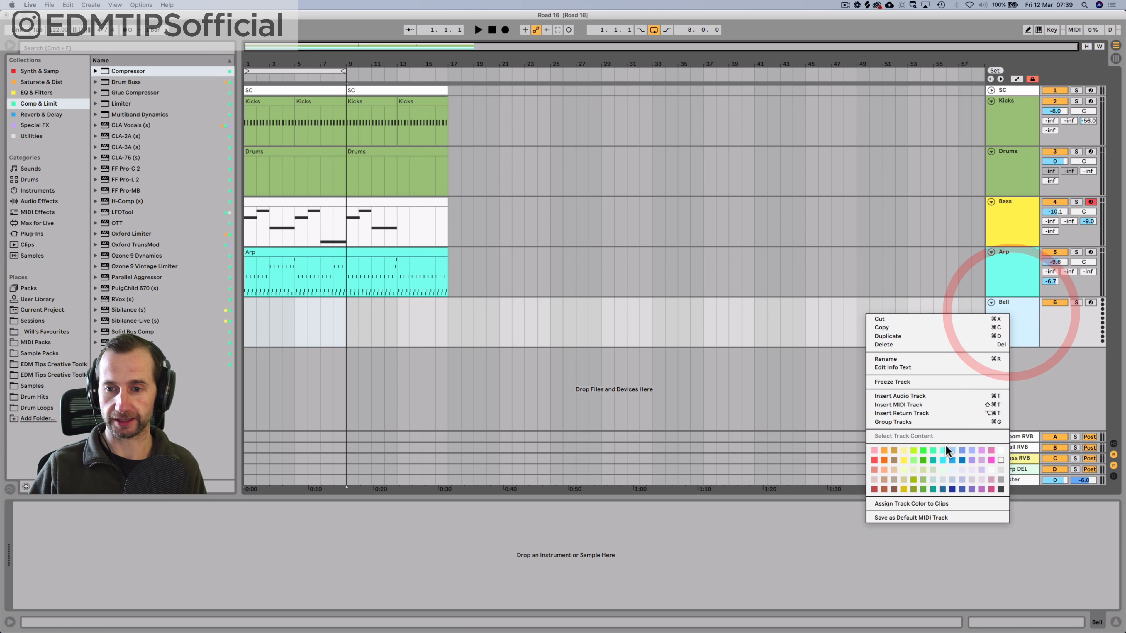
pyautogui.click(942, 469)
pyautogui.rightClick(999, 343)
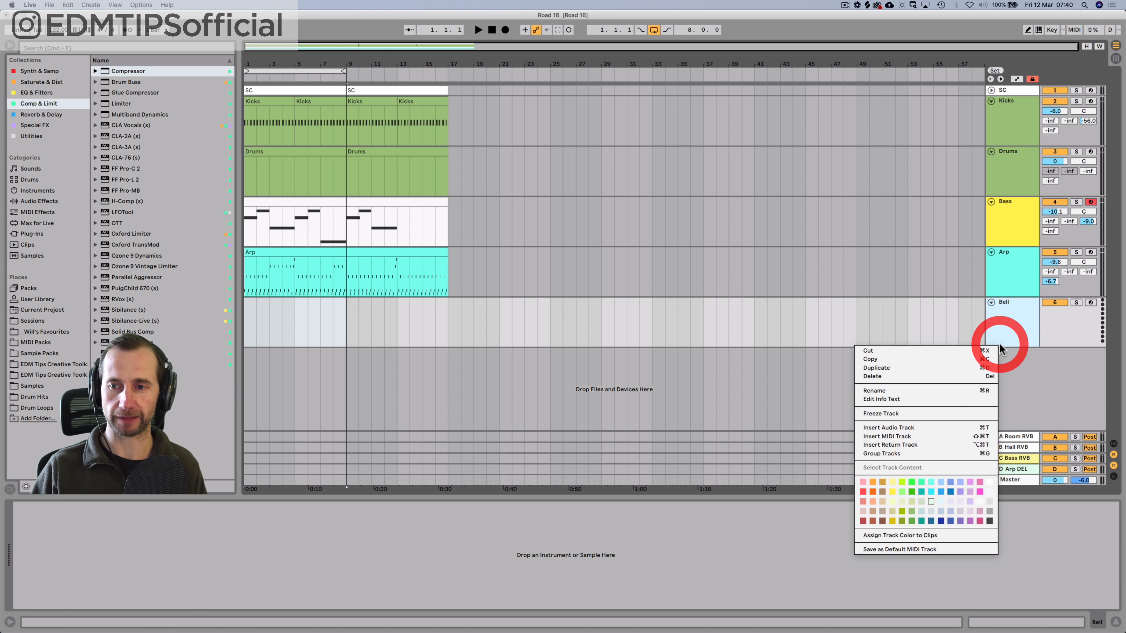
pyautogui.click(931, 481)
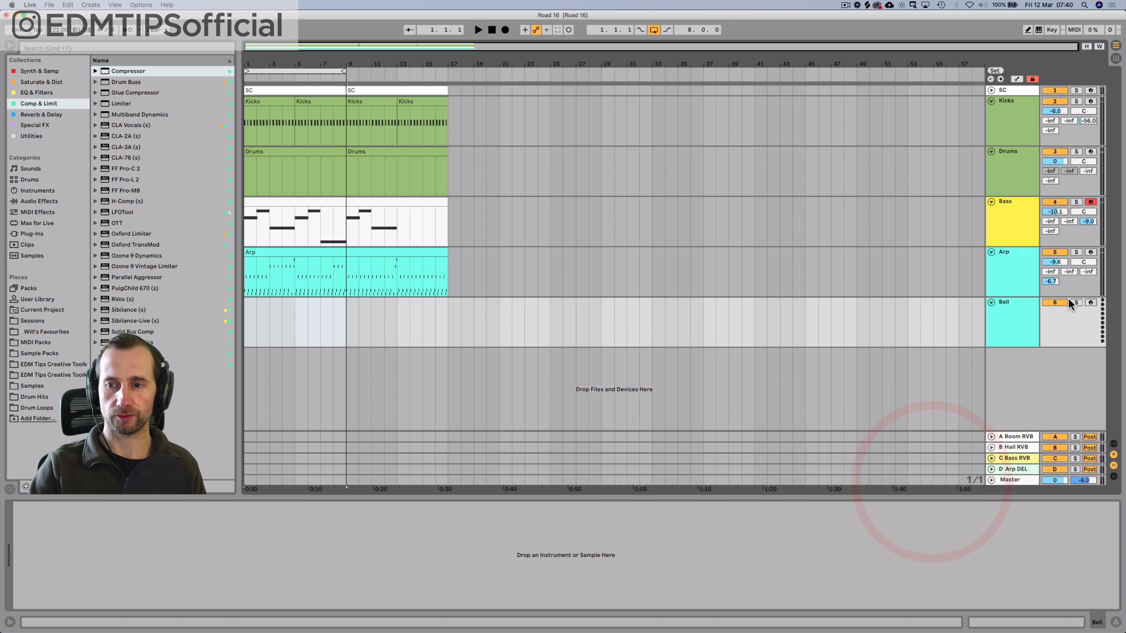
pyautogui.click(1089, 303)
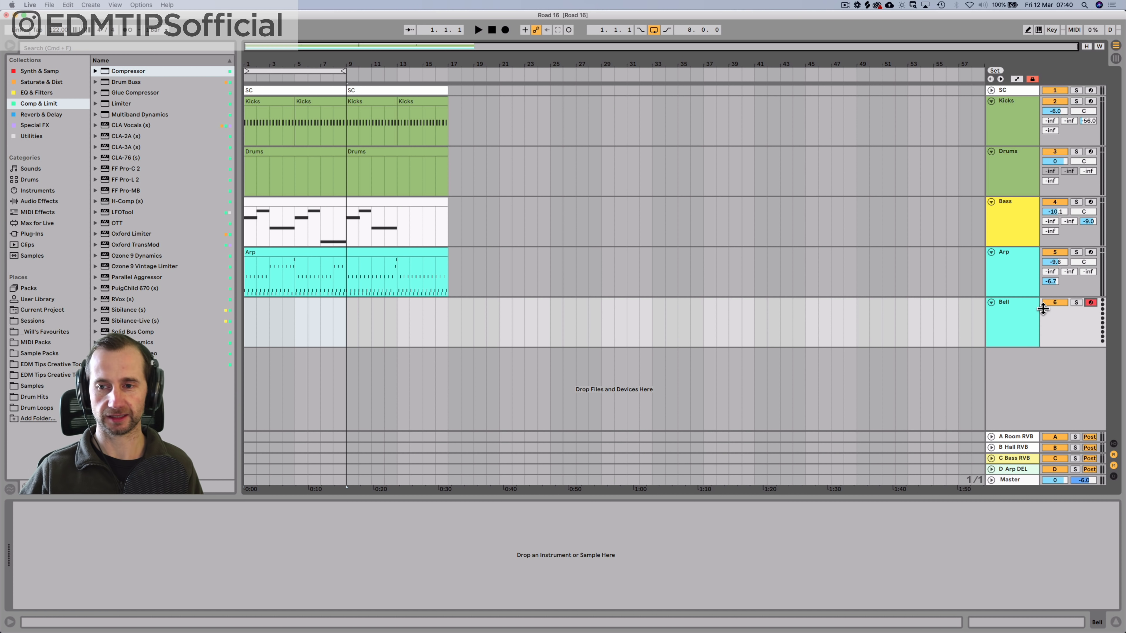
pyautogui.click(1026, 311)
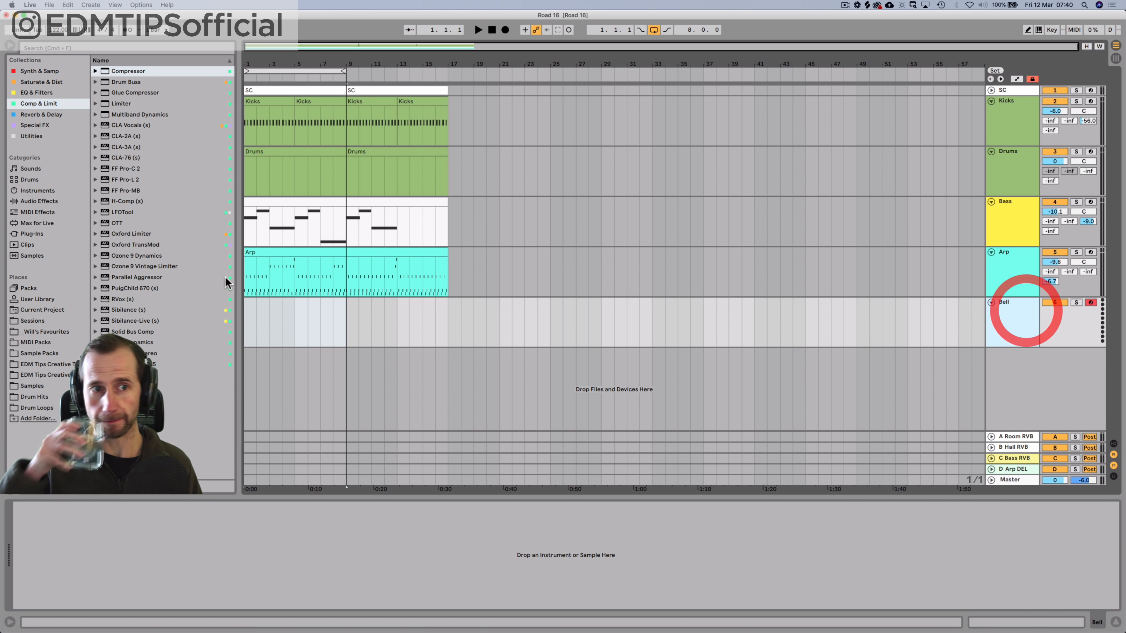
# Step: Load the Collision instrument onto the Bell track and lower the track's volume to about -3.9 dB
pyautogui.click(40, 70)
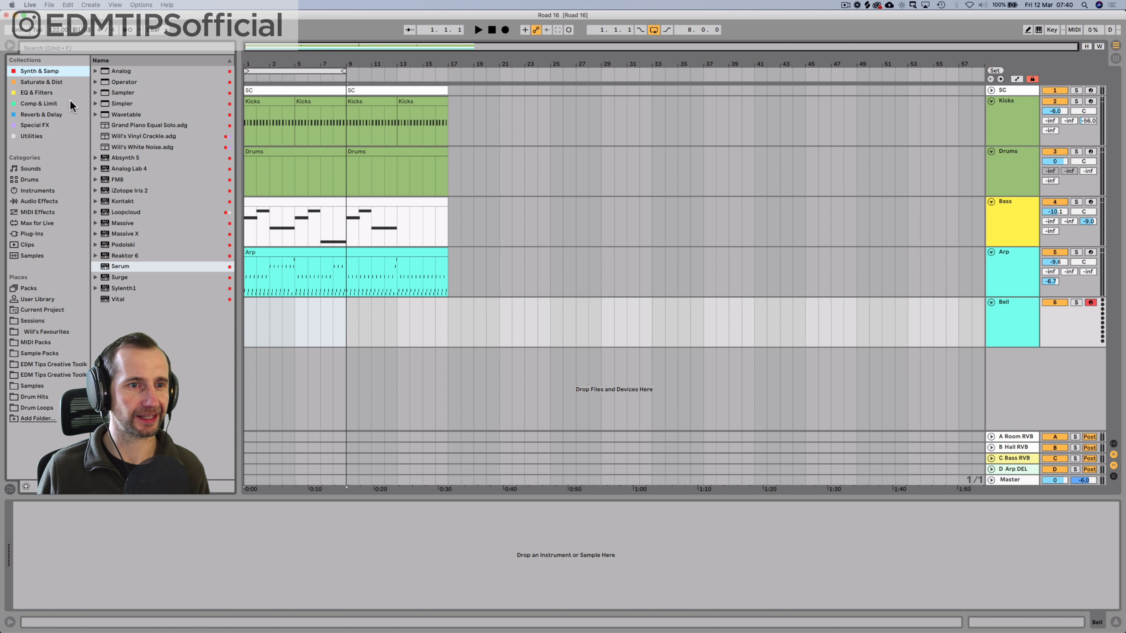
pyautogui.click(38, 190)
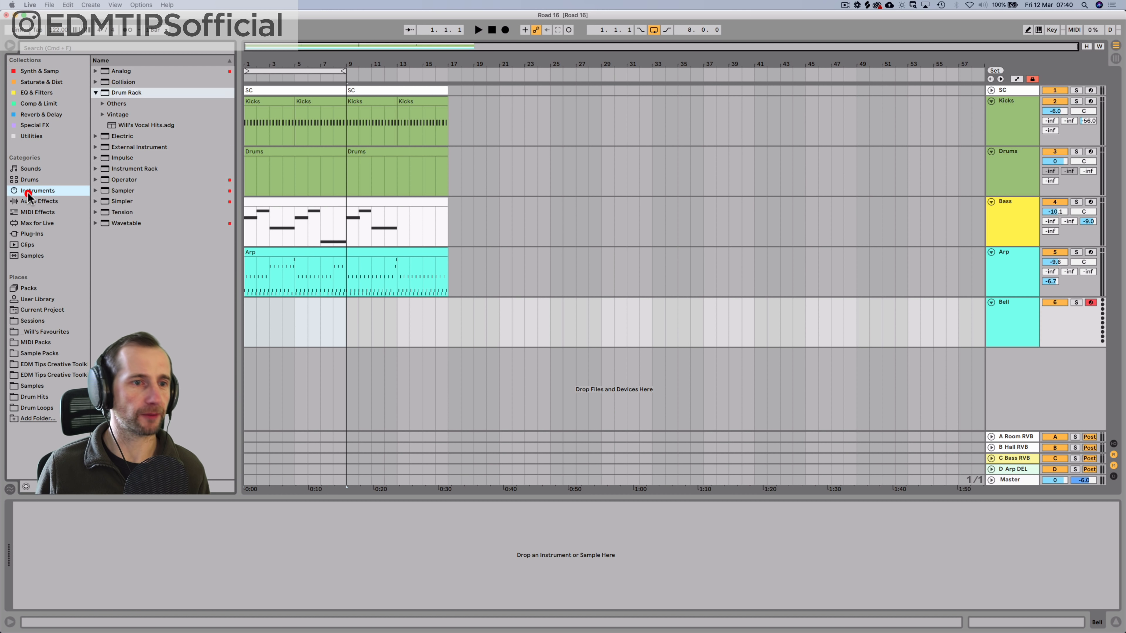
pyautogui.click(120, 83)
pyautogui.moveTo(121, 85); pyautogui.dragTo(309, 330)
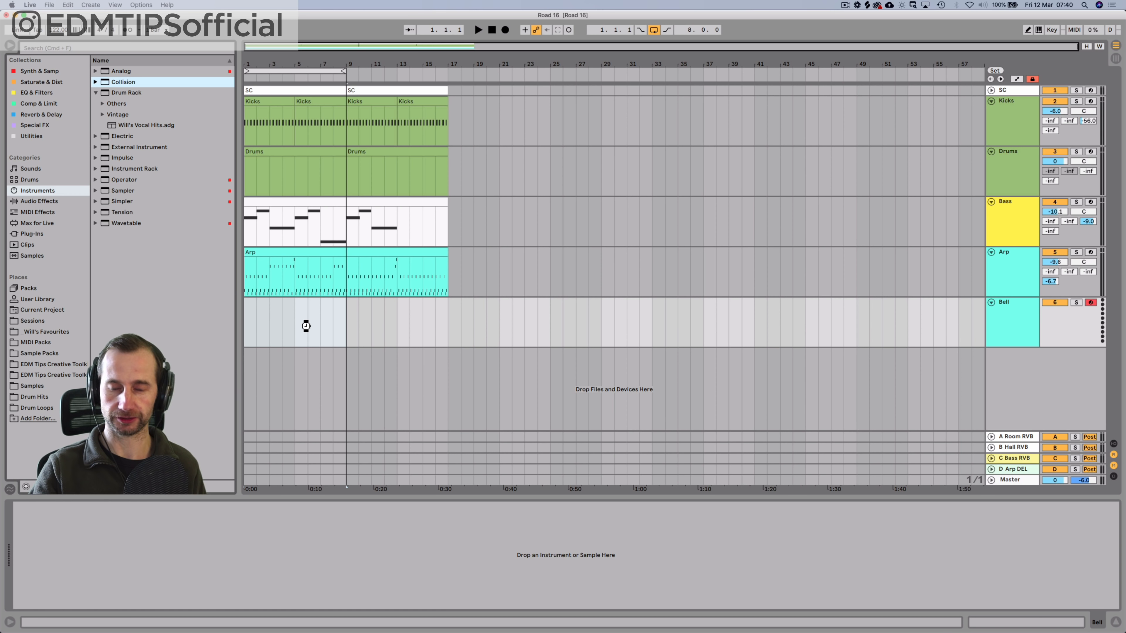
pyautogui.moveTo(1048, 311); pyautogui.dragTo(1049, 321)
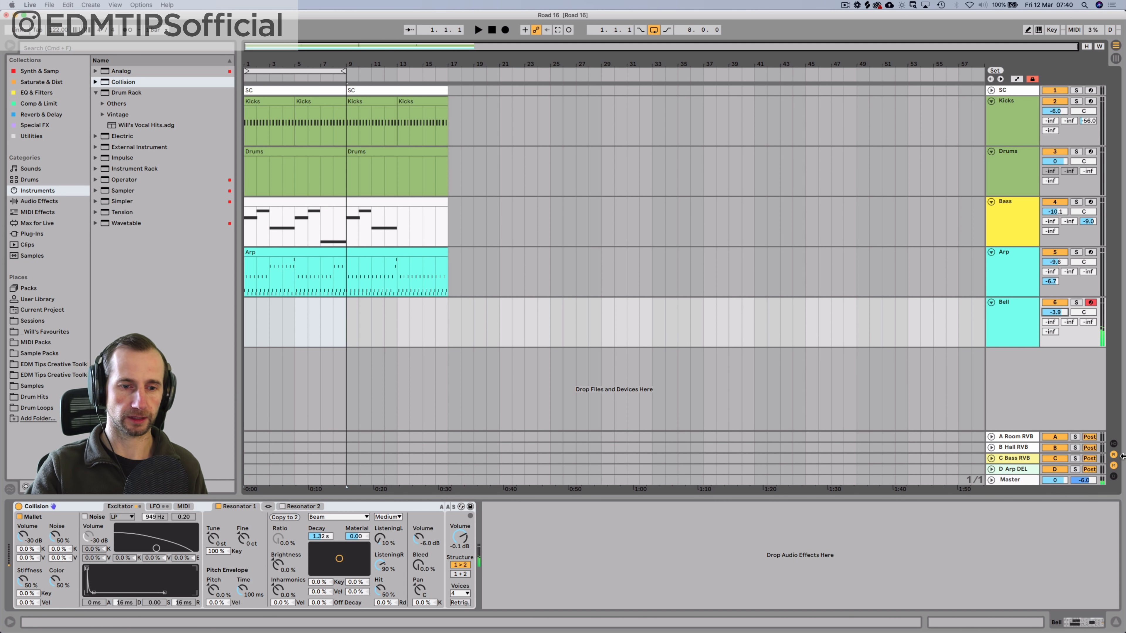
# Step: Audition Collision's Ambient & Evolving presets in hot-swap mode and load Pad2 Glass.adv onto the Bell track
pyautogui.click(461, 507)
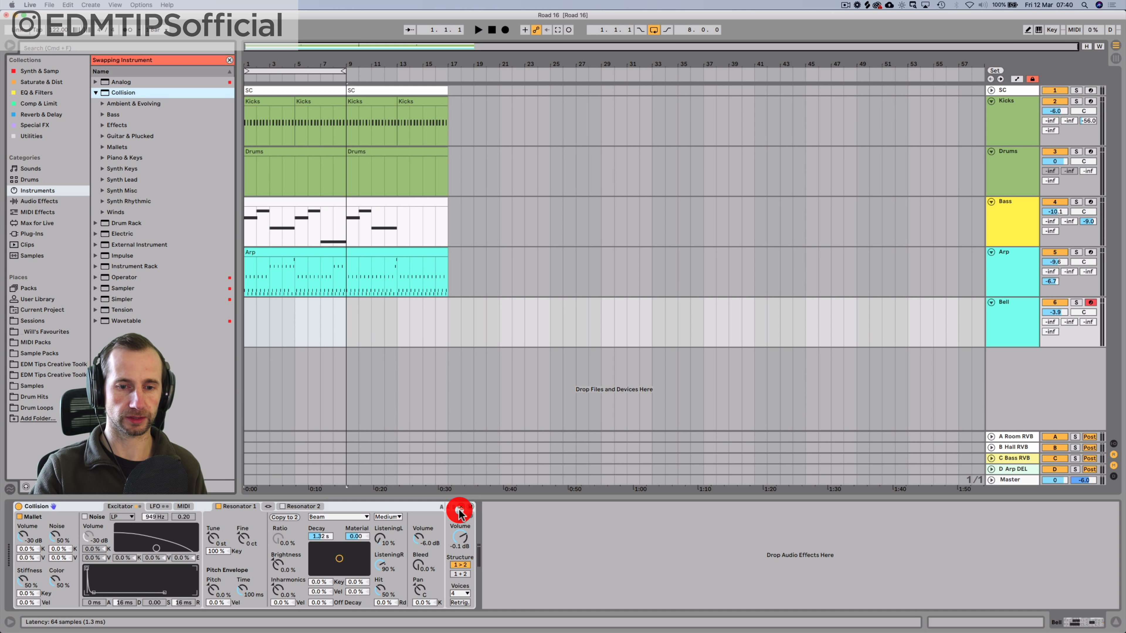
pyautogui.click(99, 104)
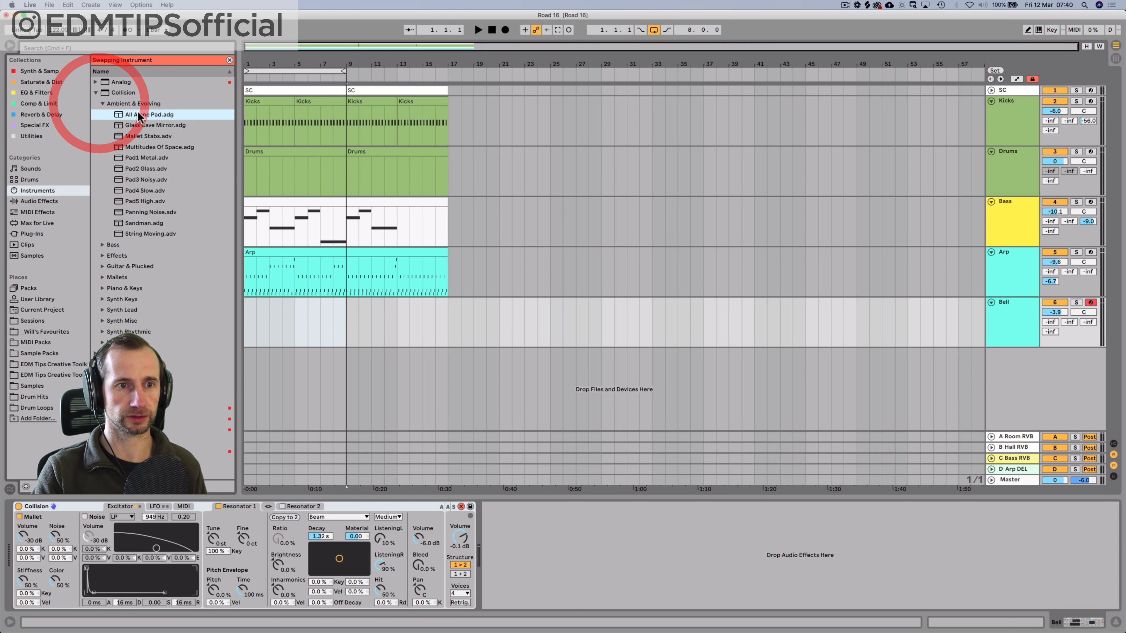
pyautogui.click(138, 127)
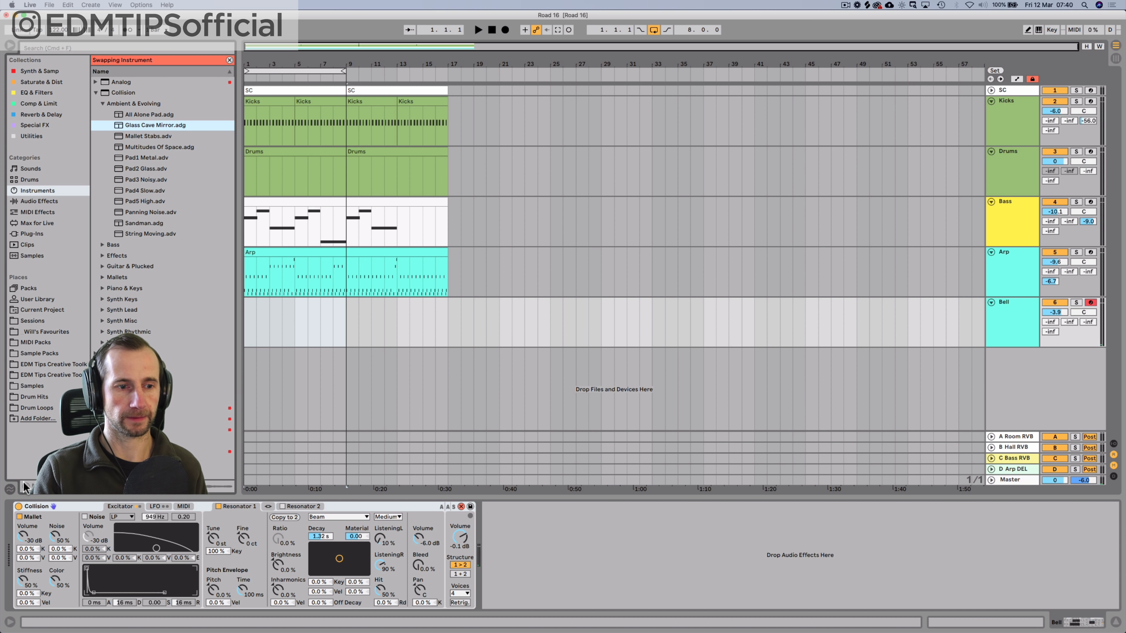
pyautogui.click(140, 114)
pyautogui.click(146, 126)
pyautogui.click(146, 136)
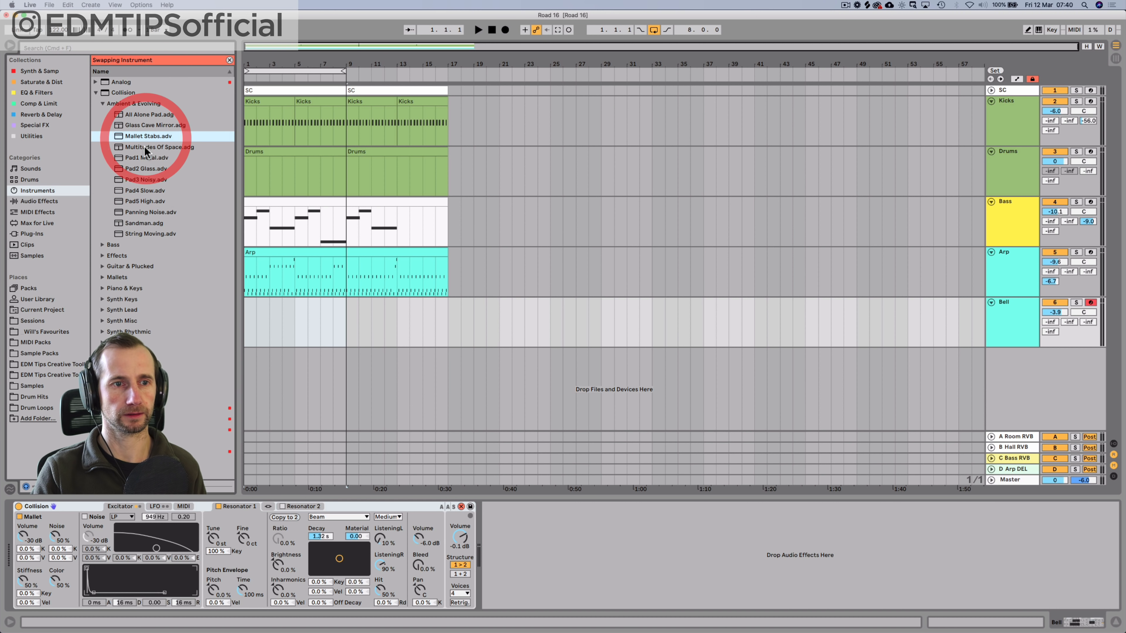
pyautogui.click(145, 148)
pyautogui.click(147, 159)
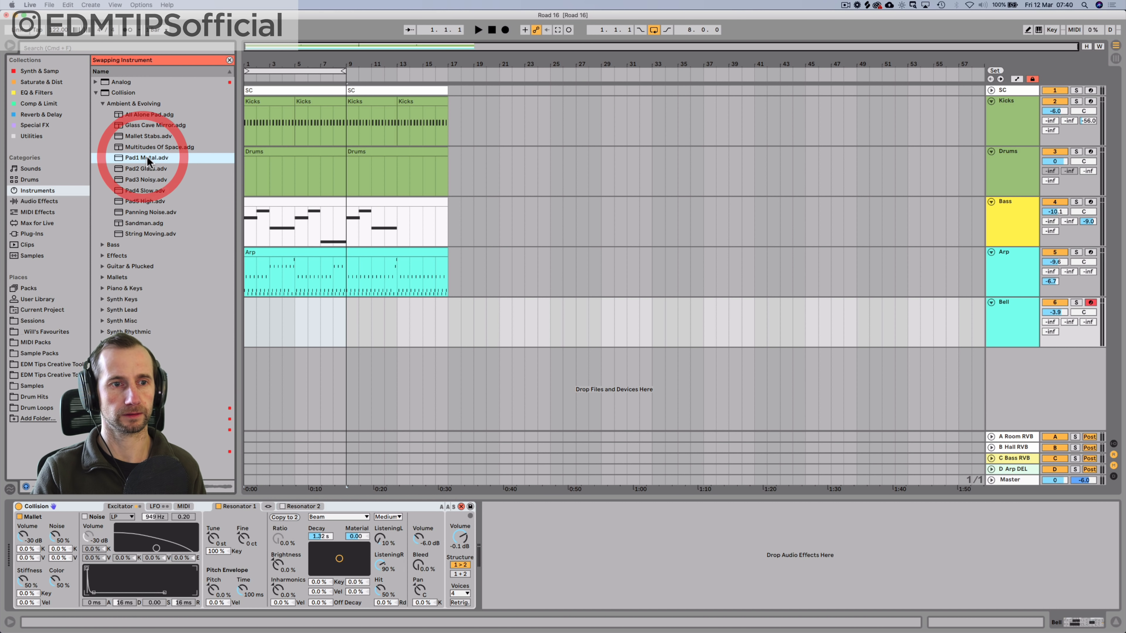
pyautogui.click(146, 168)
pyautogui.click(146, 180)
pyautogui.click(145, 171)
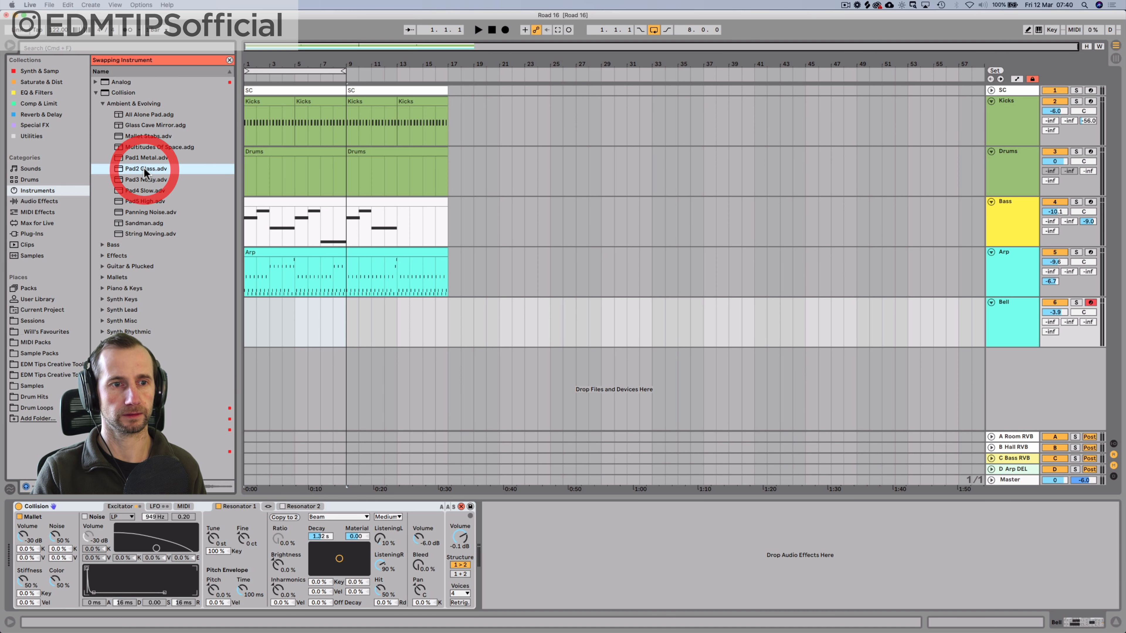
# Step: Shorten the noise envelope's attack in the Pad2 Glass preset to 3 ms and play the loop briefly to audition the sound
pyautogui.click(84, 510)
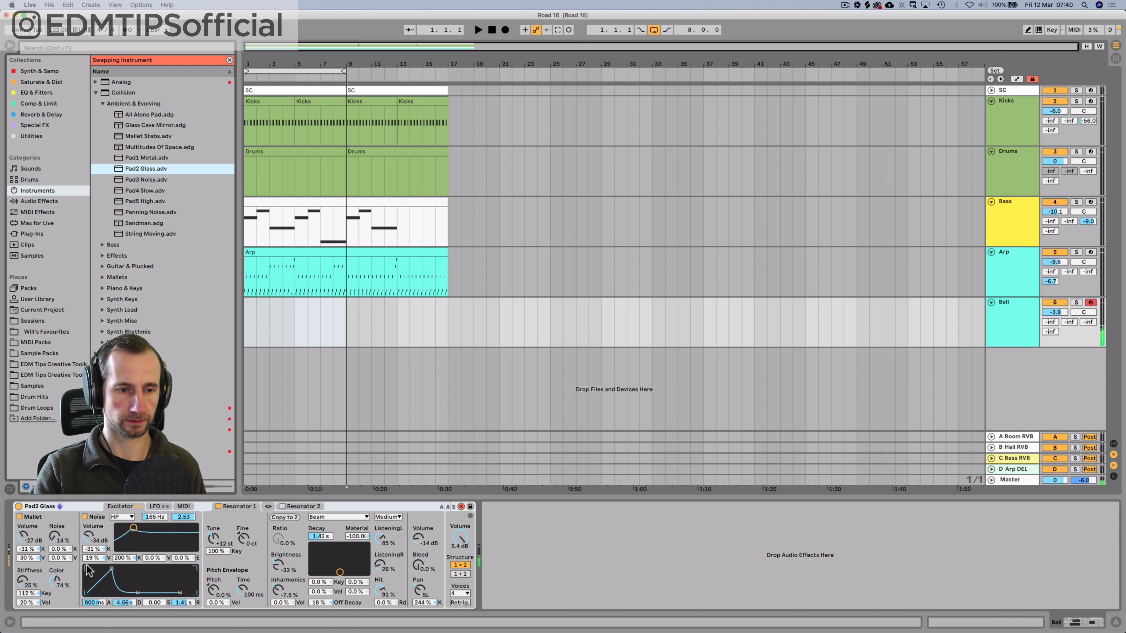
pyautogui.moveTo(111, 571); pyautogui.dragTo(97, 569)
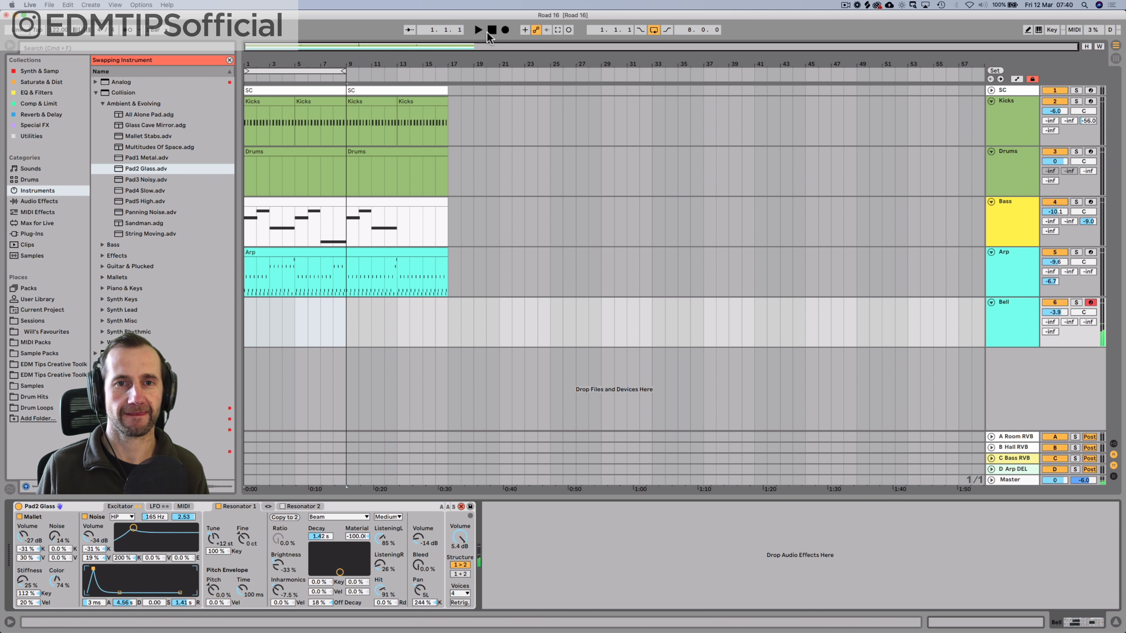
pyautogui.press('space')
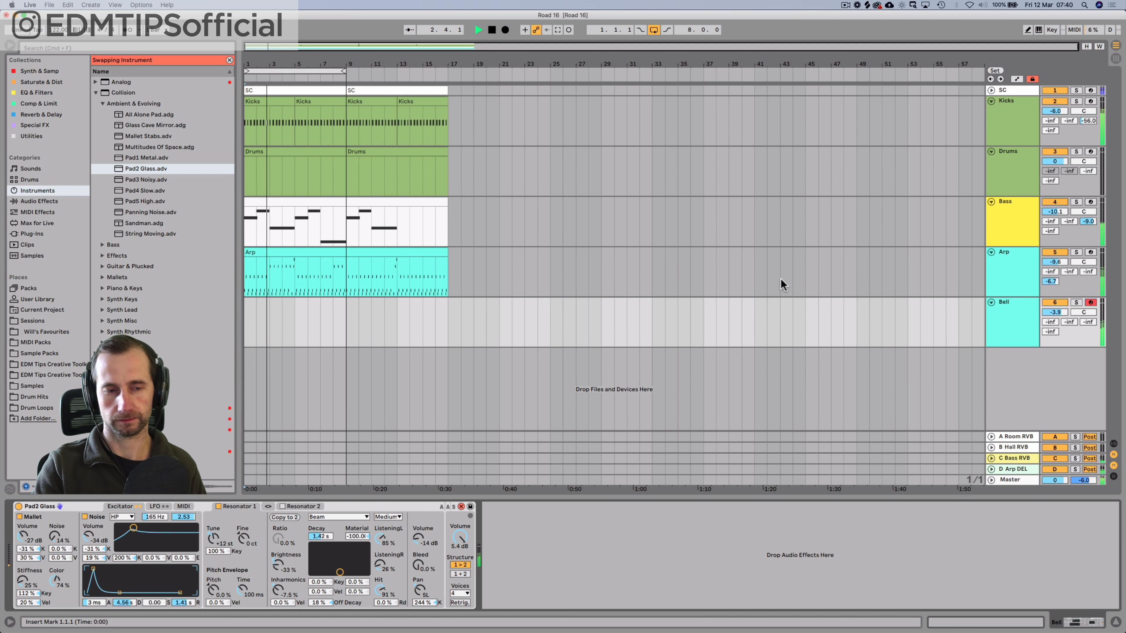
pyautogui.press('space')
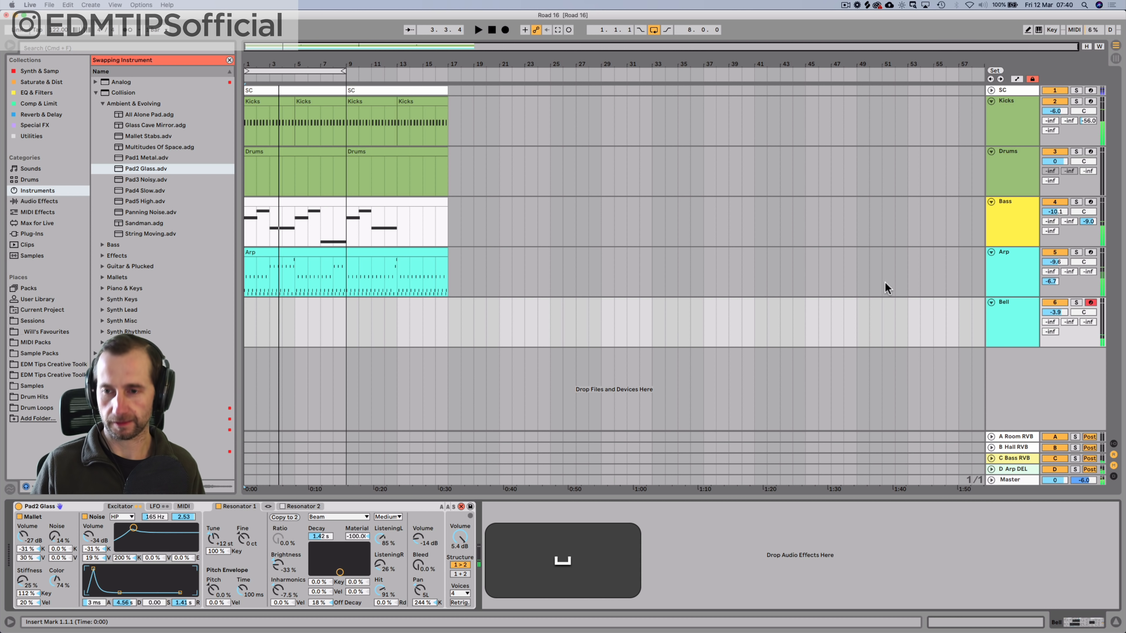
# Step: Inspect the effect devices on the B Hall RVB return track in the Session mixer
pyautogui.click(1018, 314)
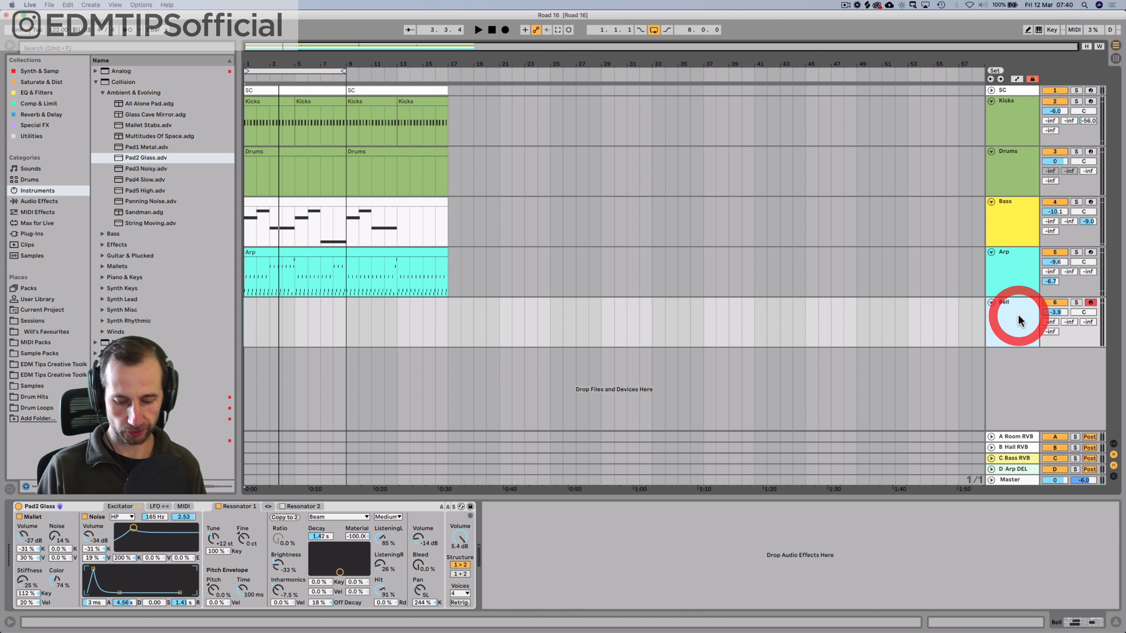
pyautogui.press('Tab')
pyautogui.click(915, 48)
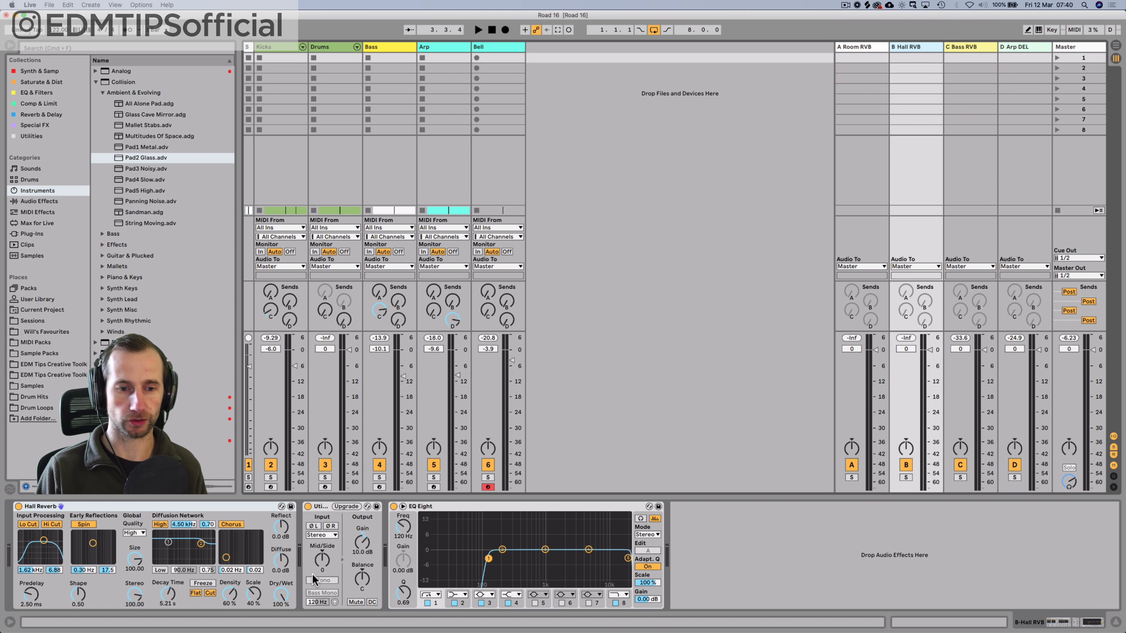
pyautogui.press('Tab')
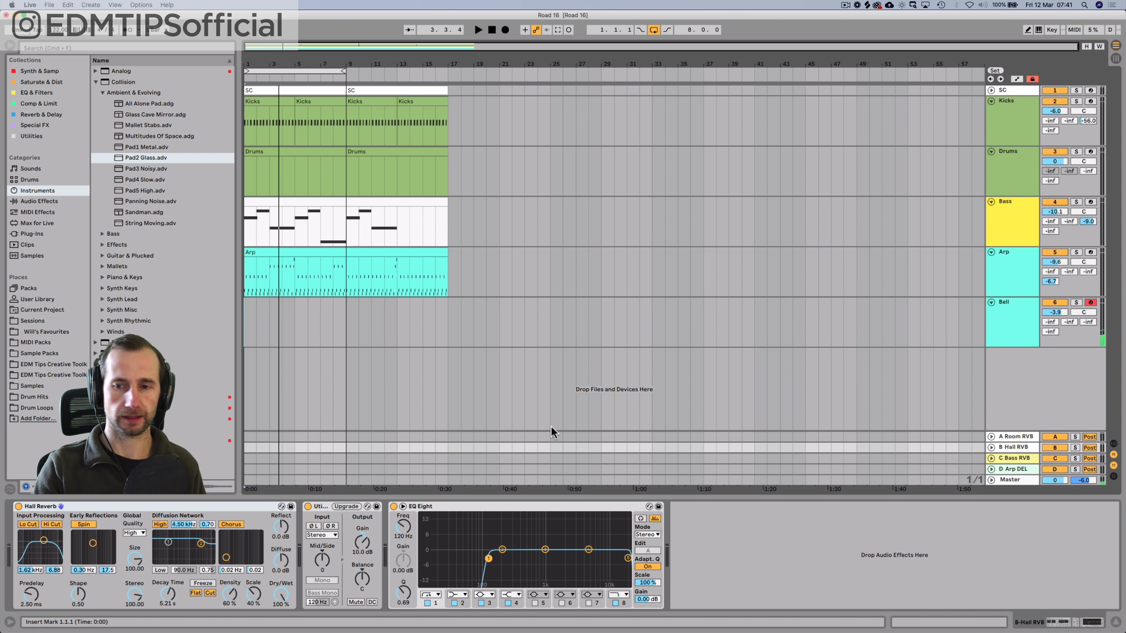
# Step: Set the noise envelope's decay on the Bell track's Pad2 Glass instrument to 132 ms
pyautogui.click(1026, 338)
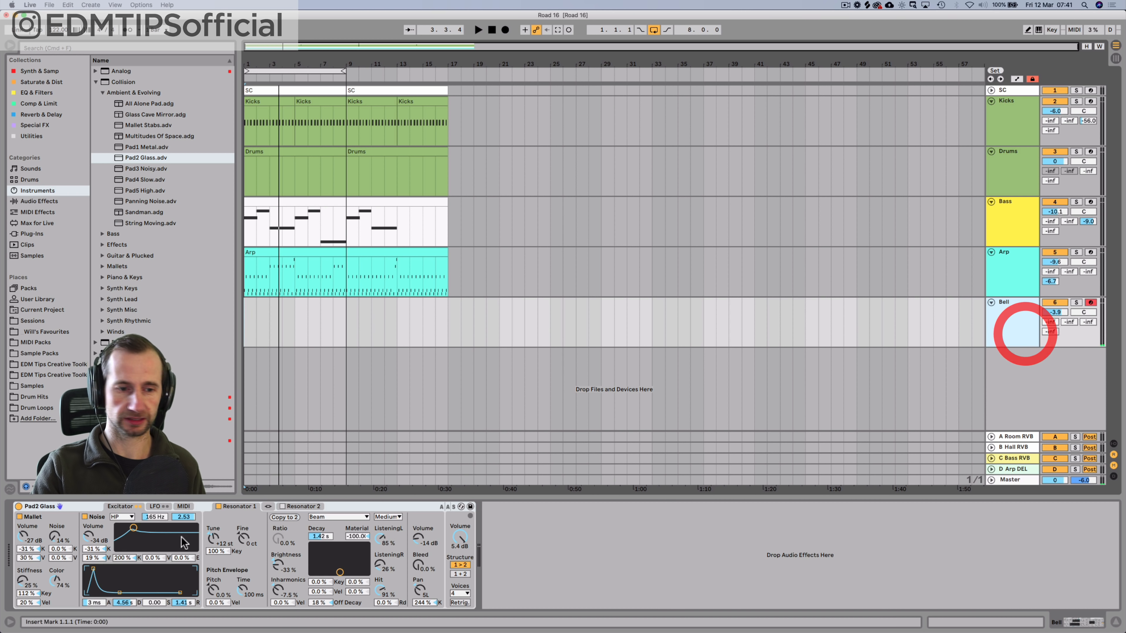
pyautogui.click(123, 603)
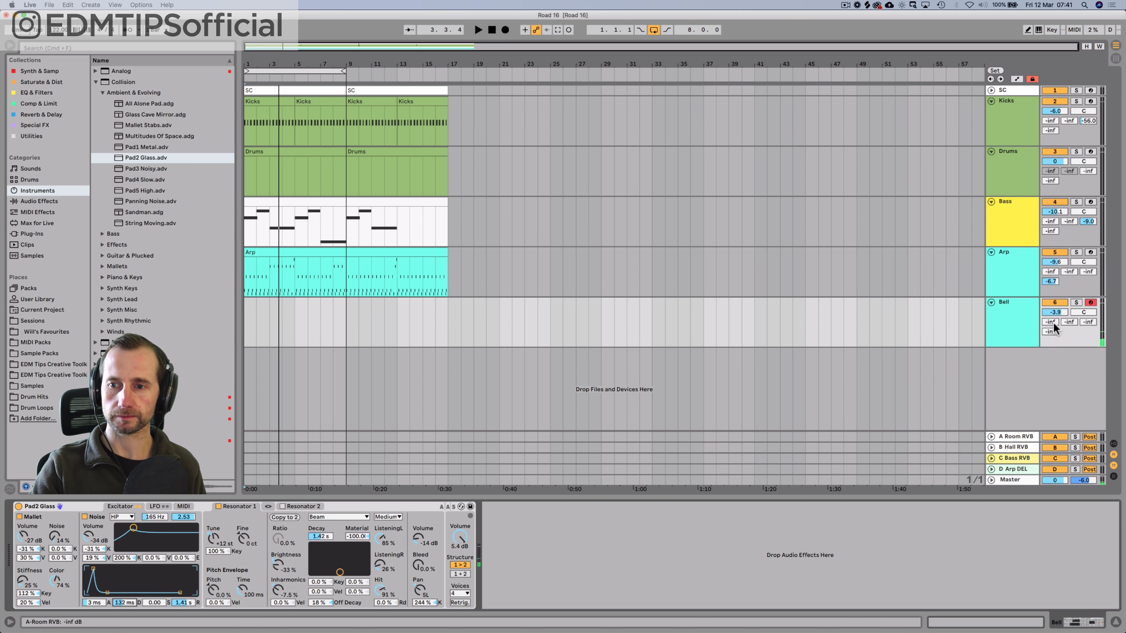
# Step: Set the Bell track's B Hall RVB send to -1.2 dB and its volume to -5.6 dB, then audition it with the arrangement
pyautogui.click(1069, 322)
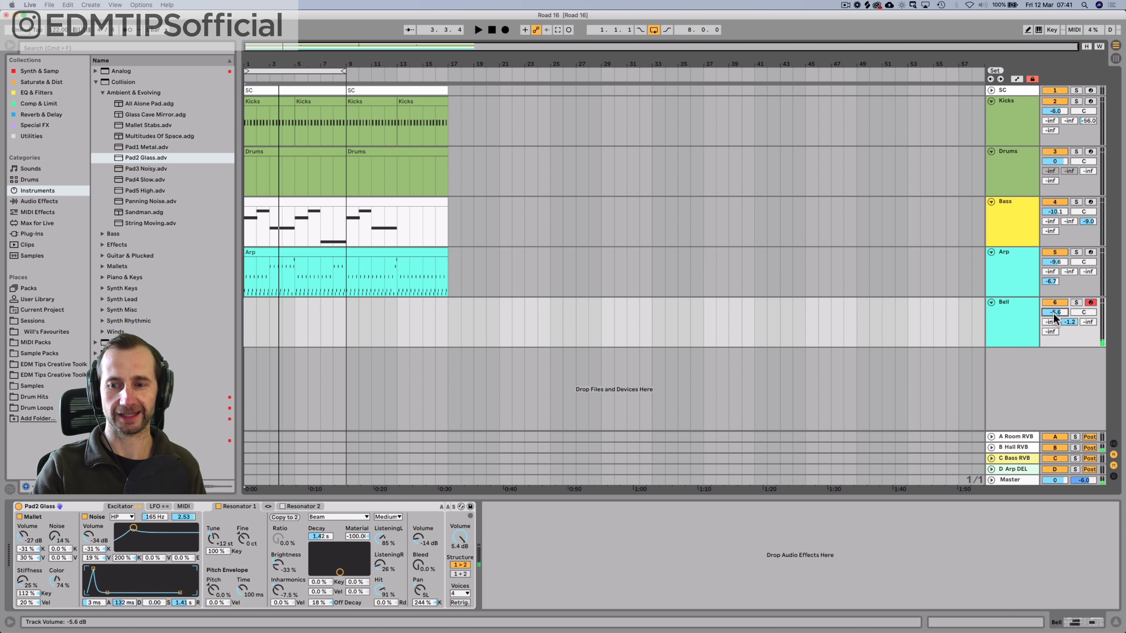
pyautogui.press('space')
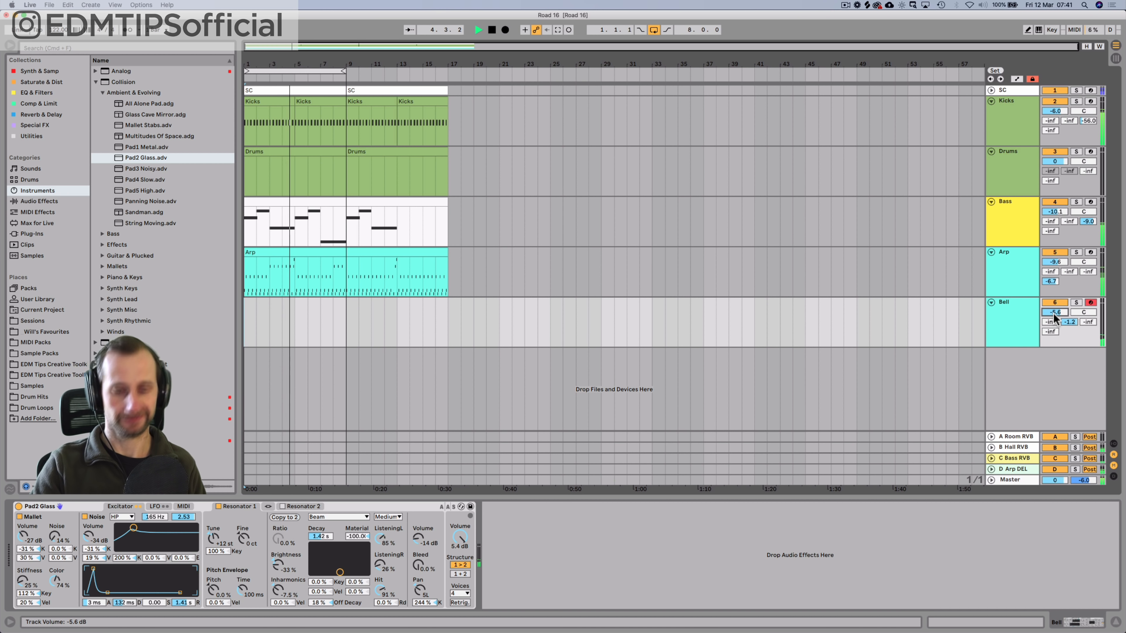
pyautogui.press('space')
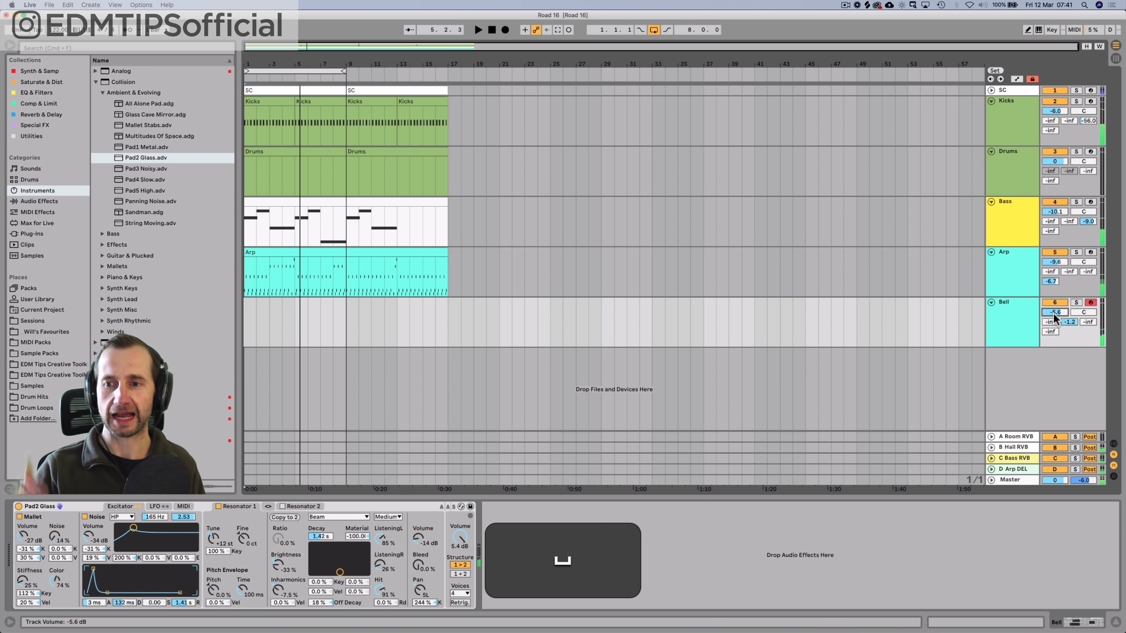
# Step: Duplicate the Bell track directly below the original and select the copy
pyautogui.click(998, 334)
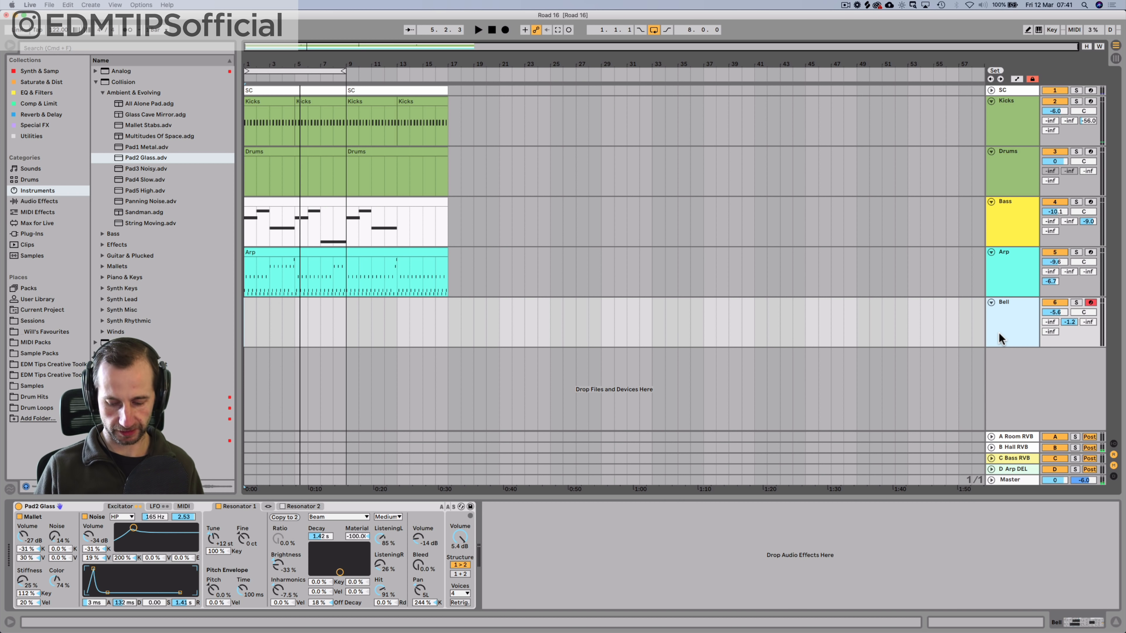
pyautogui.press('cmd+d')
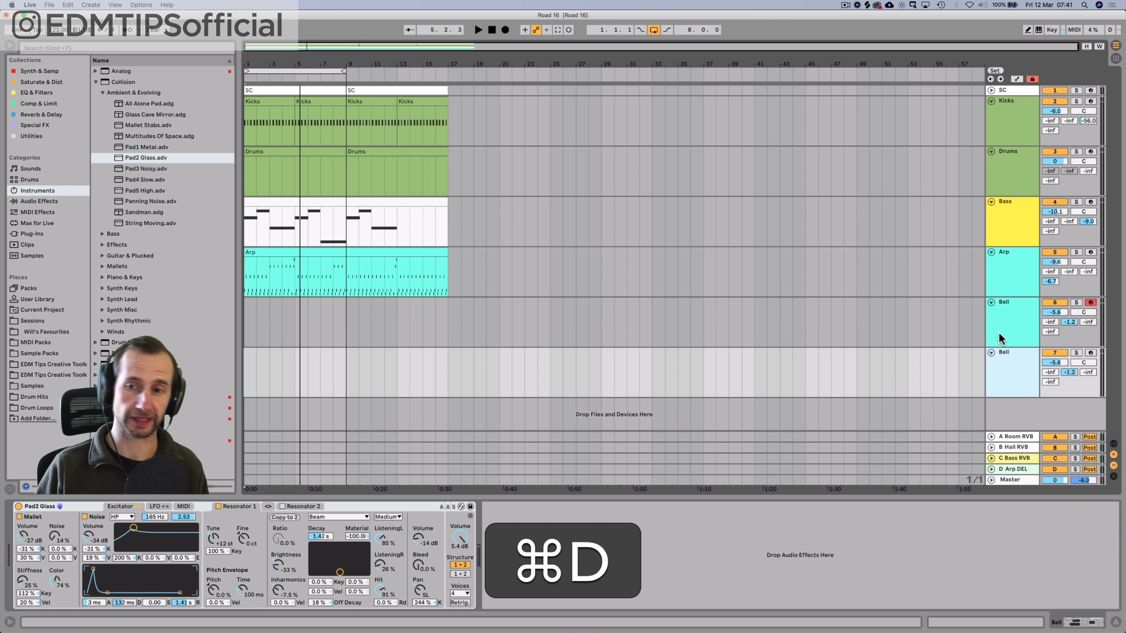
pyautogui.click(1004, 368)
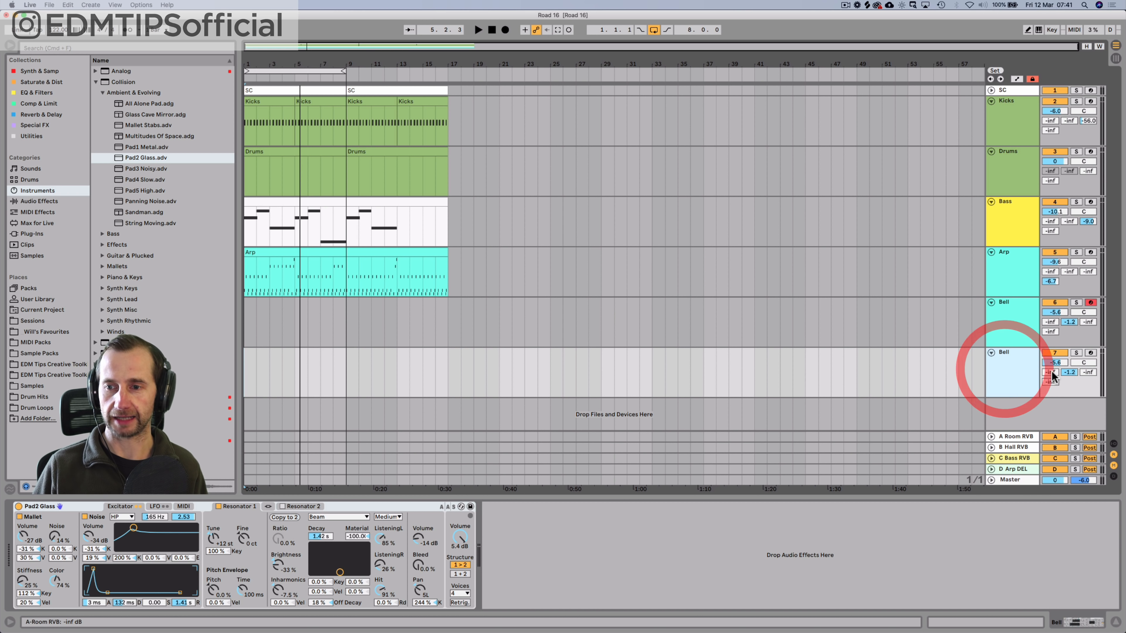
# Step: Reset the duplicate Bell track's Hall reverb send to -inf and lower the track's volume to -8.4 dB
pyautogui.click(1073, 371)
pyautogui.press('Delete')
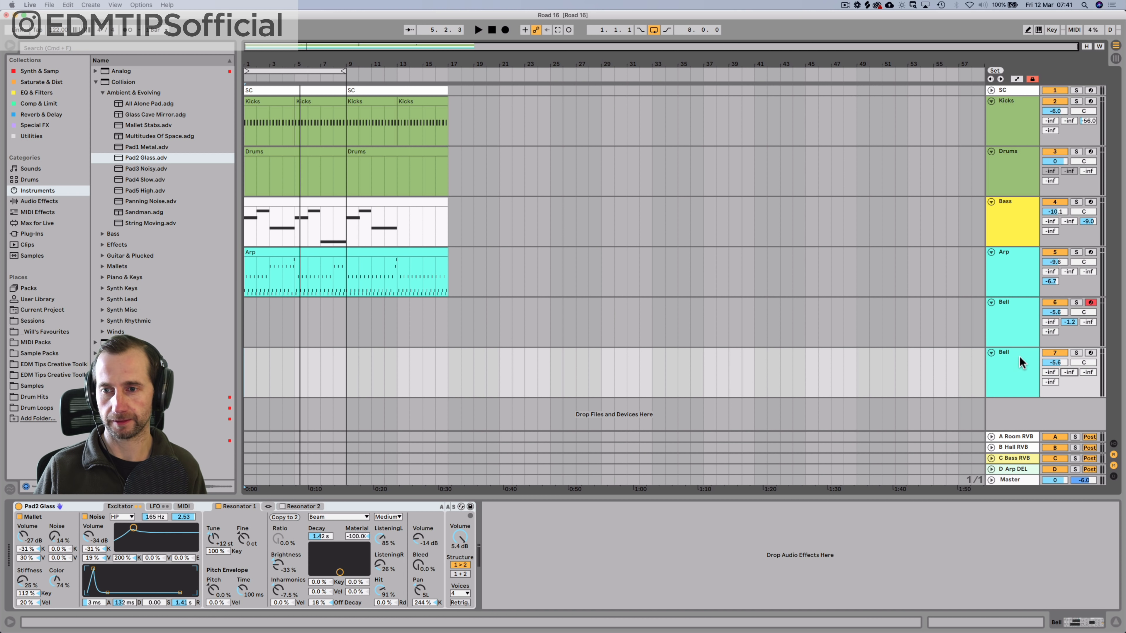
pyautogui.moveTo(1051, 364); pyautogui.dragTo(1051, 368)
# Step: Add a Reverb with Dry/Wet at 100% to the duplicate Bell track and arm that track for recording
pyautogui.click(1008, 374)
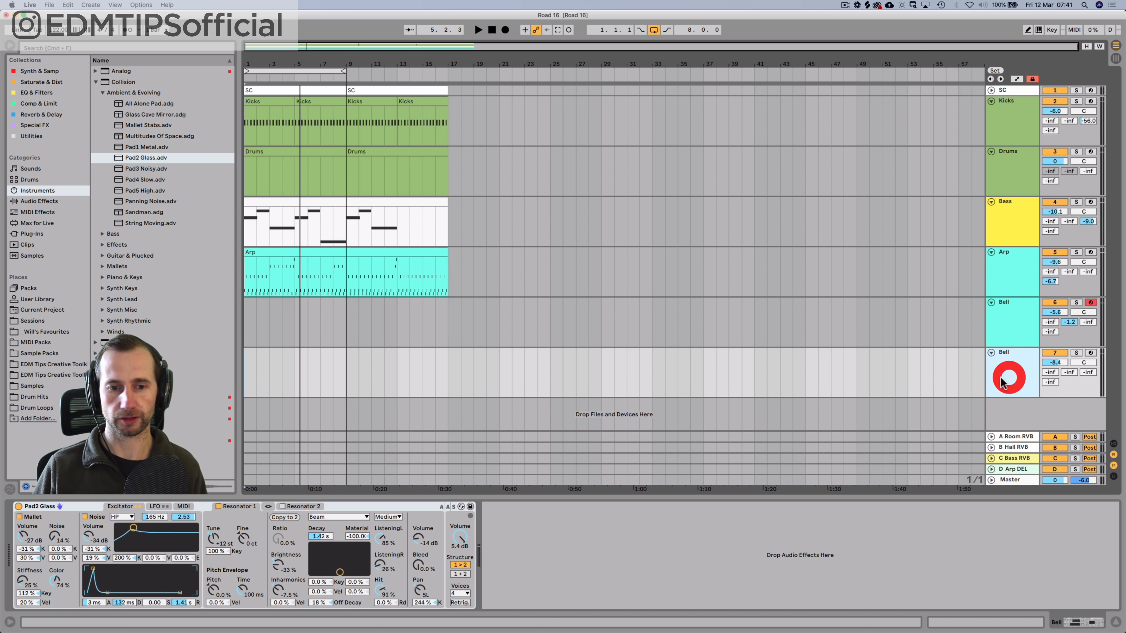
pyautogui.click(30, 113)
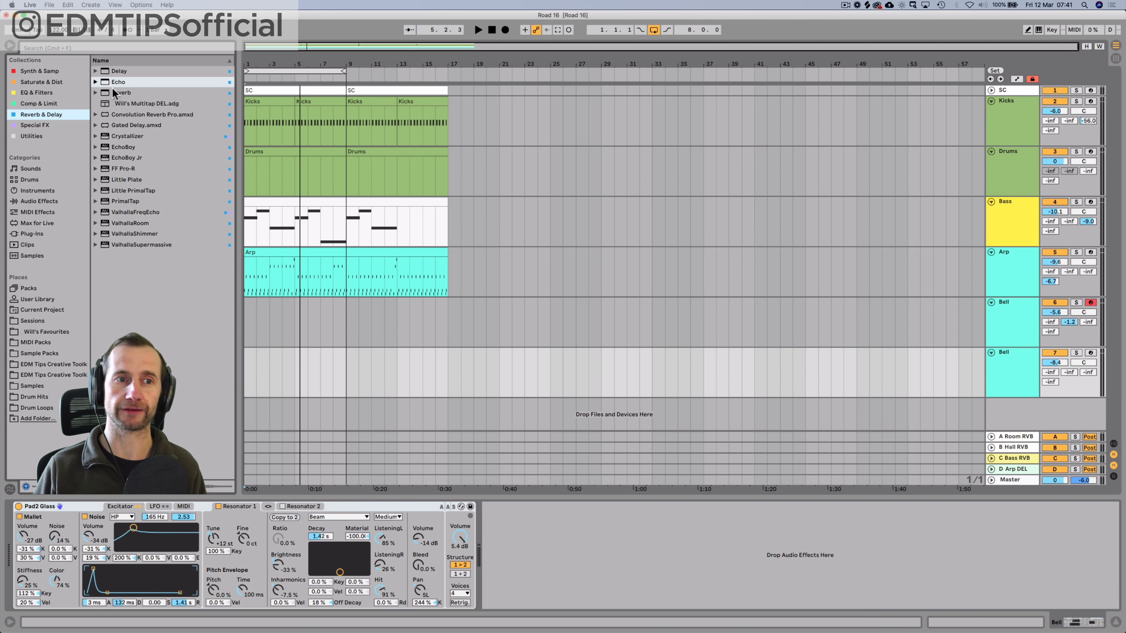
pyautogui.click(114, 93)
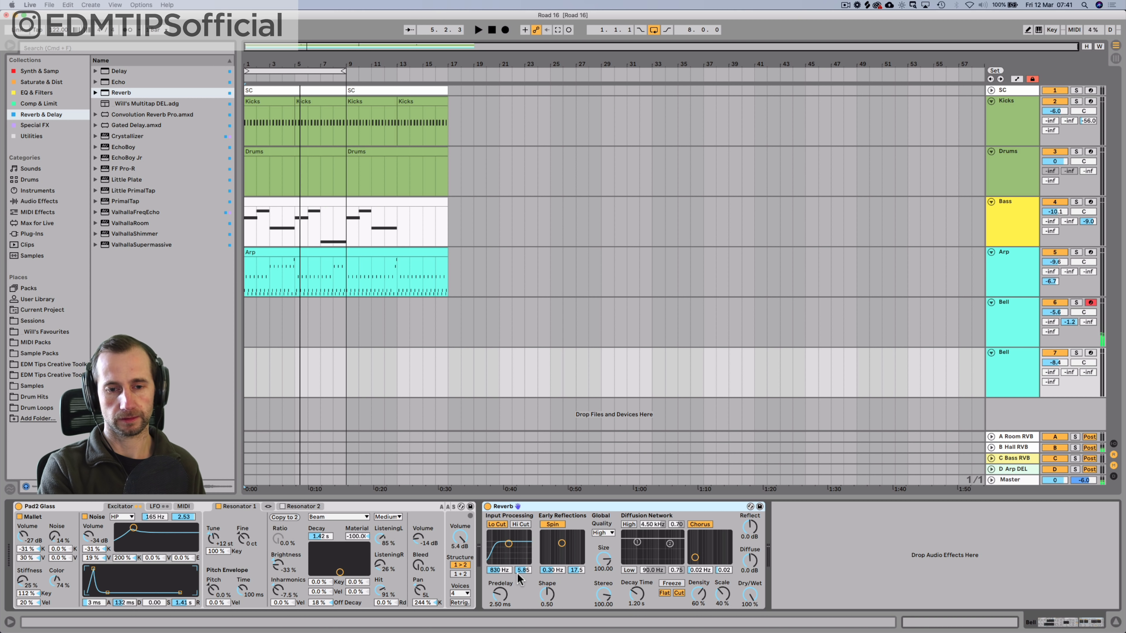
pyautogui.click(995, 365)
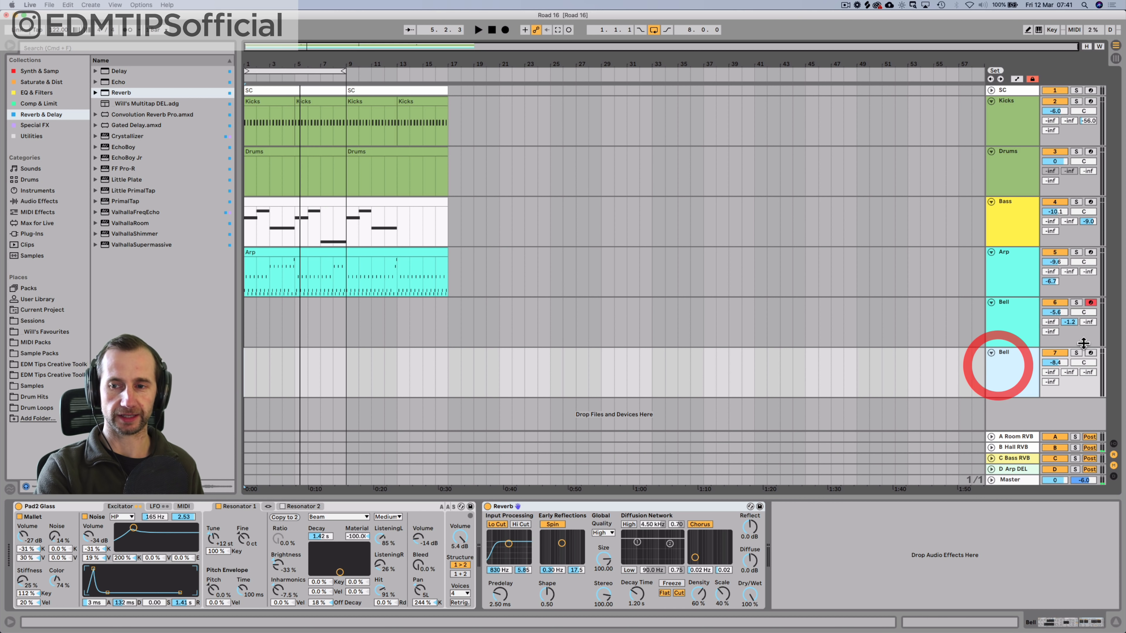
pyautogui.click(1090, 353)
pyautogui.click(1025, 364)
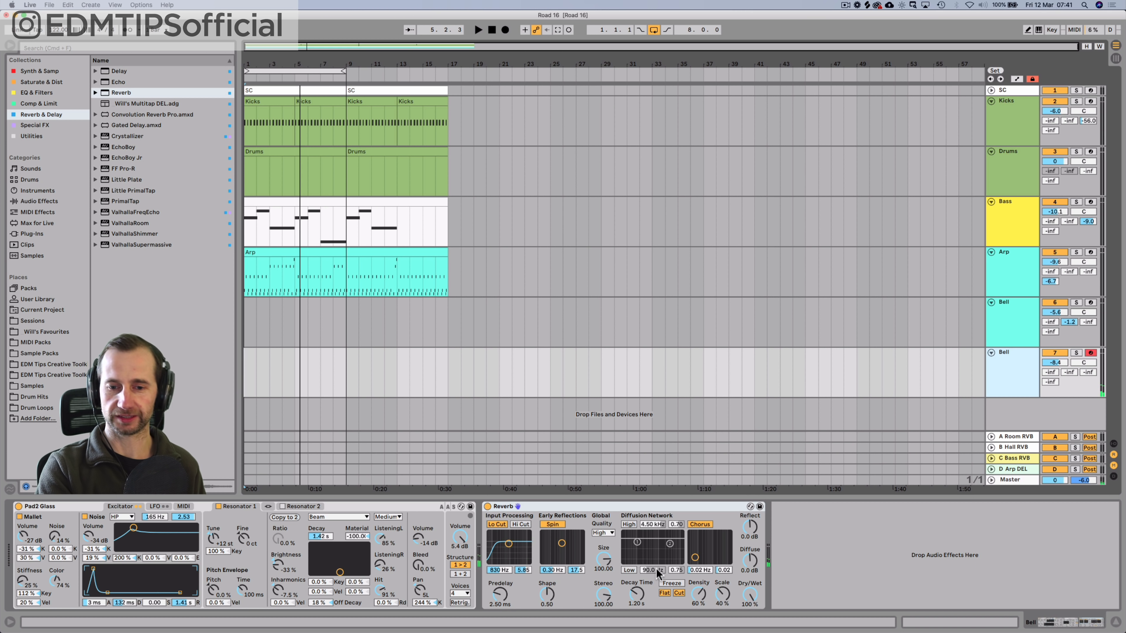
# Step: Set the Reverb's decay time to 5.21 s and lower the duplicate Bell track's volume to -9.6 dB
pyautogui.moveTo(637, 595); pyautogui.dragTo(636, 572)
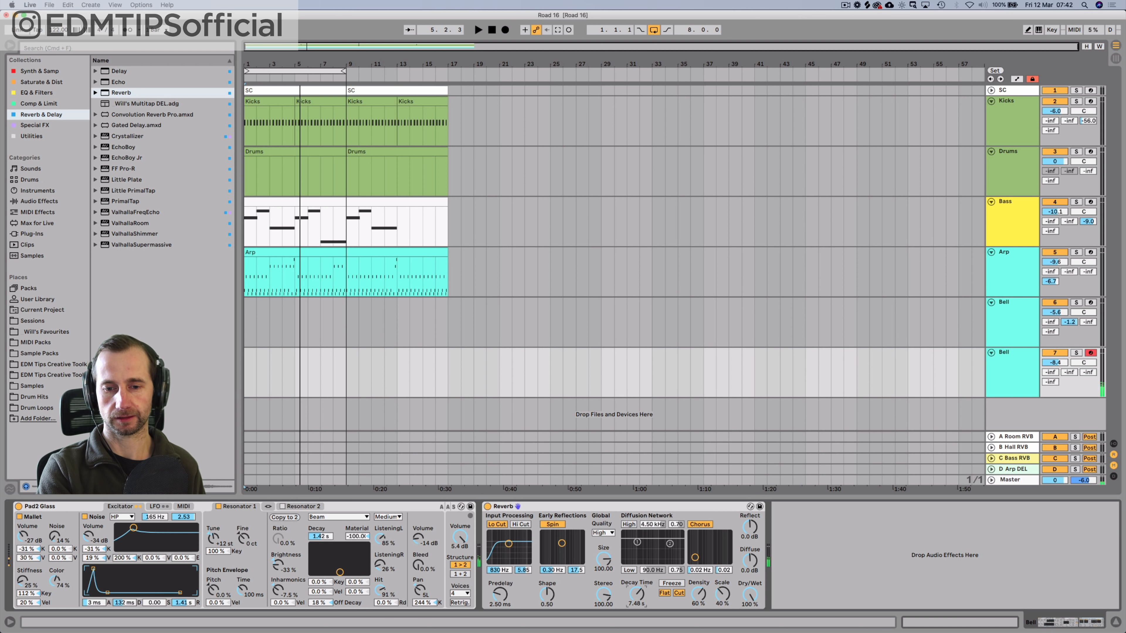
pyautogui.click(1057, 362)
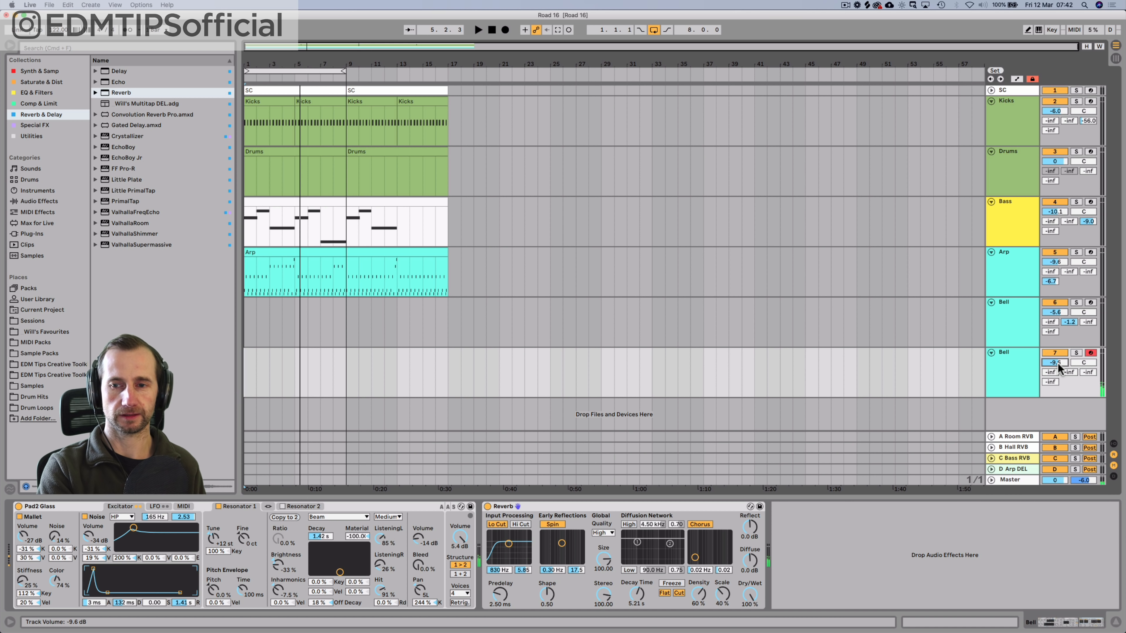
# Step: Add an EQ Eight after the Reverb and cut the highs with band 8 at 864 Hz
pyautogui.click(25, 92)
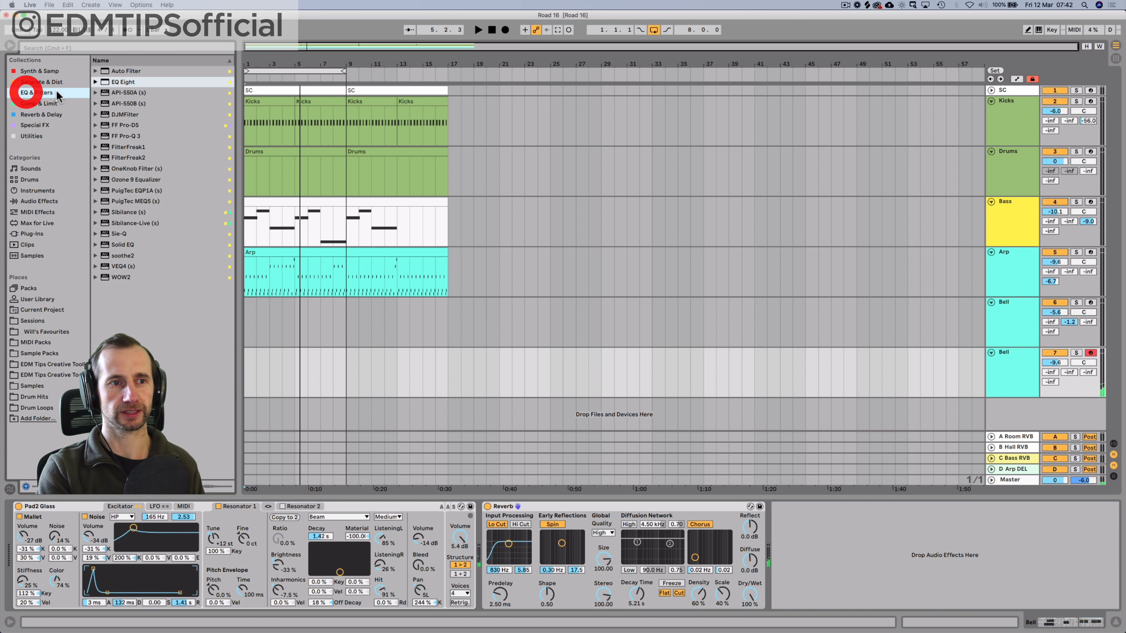
pyautogui.moveTo(113, 82); pyautogui.dragTo(791, 547)
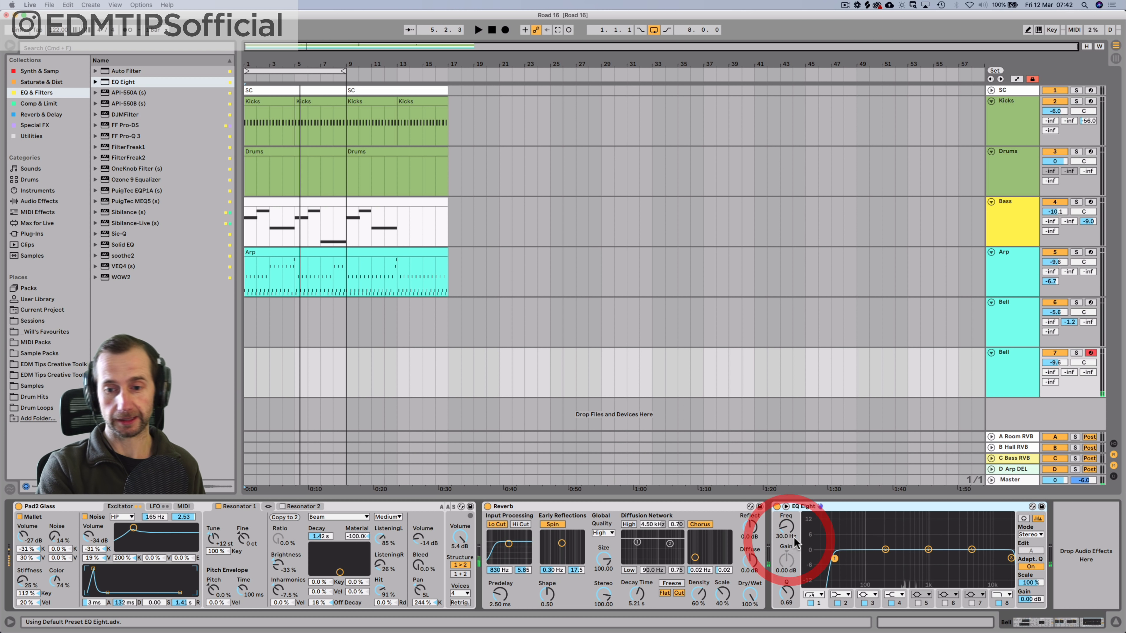
pyautogui.click(1009, 559)
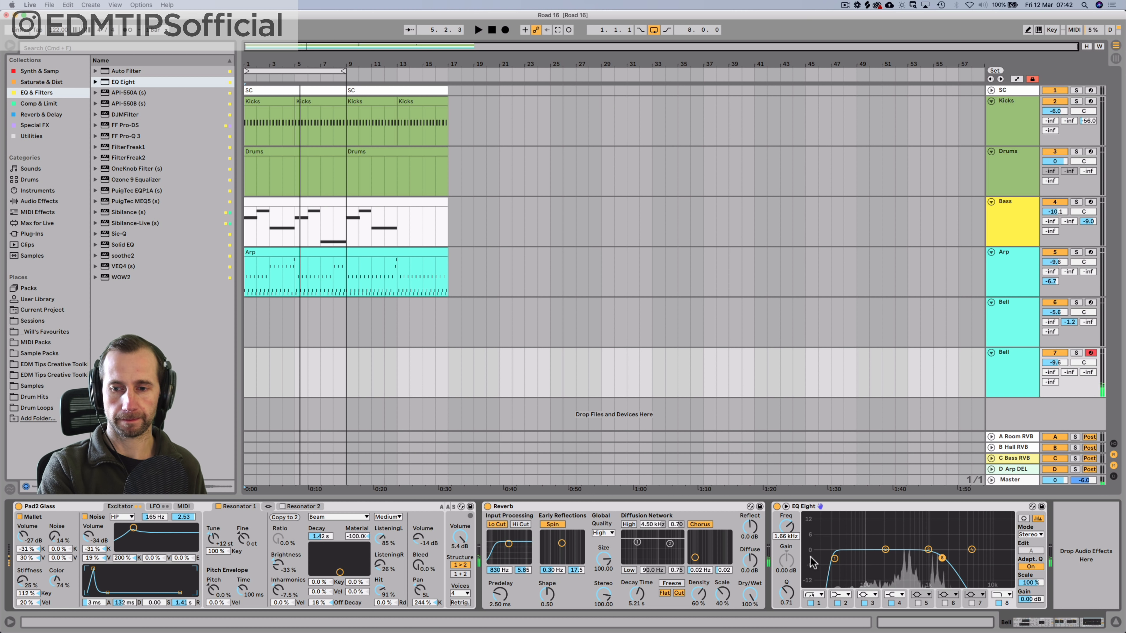
pyautogui.moveTo(793, 531); pyautogui.dragTo(793, 543)
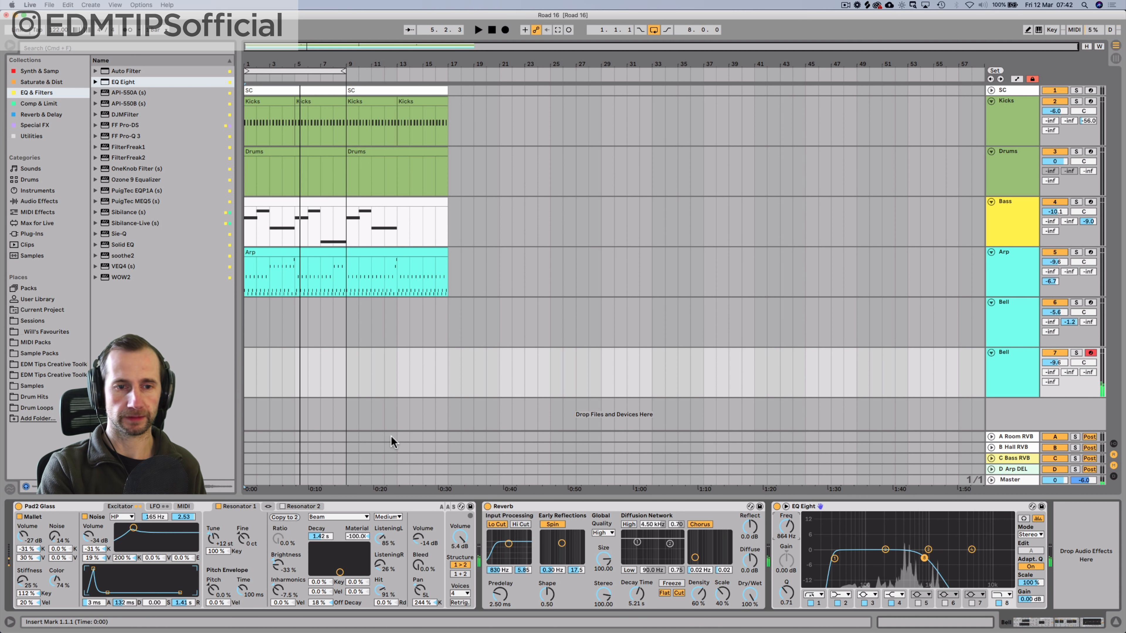
# Step: Create an empty MIDI clip over the first eight bars of the duplicate Bell track
pyautogui.moveTo(342, 366); pyautogui.dragTo(234, 374)
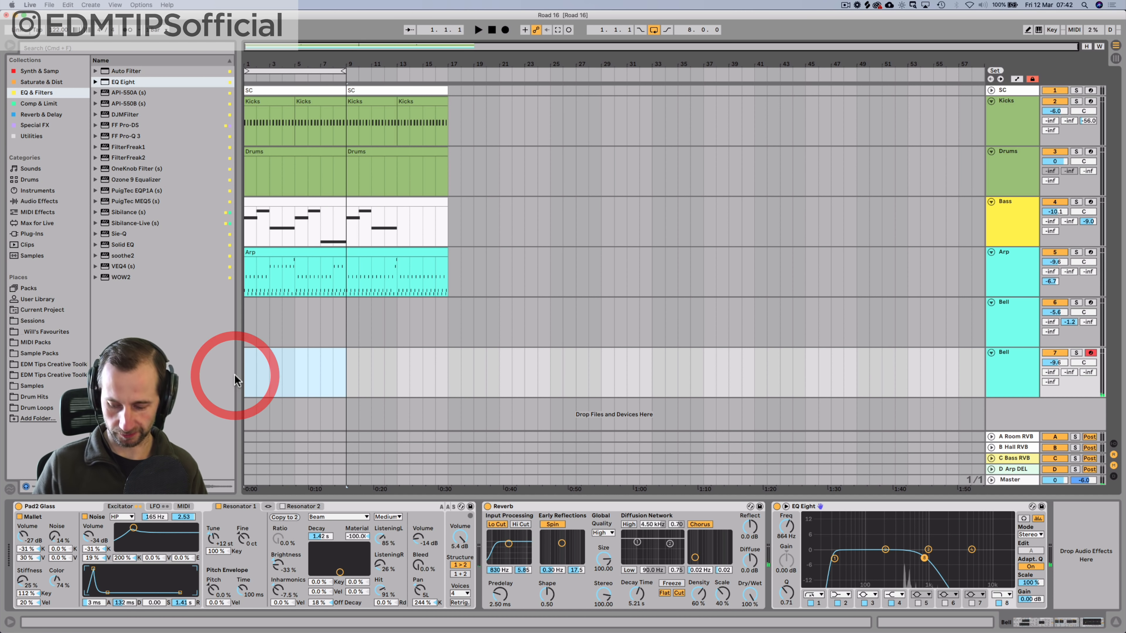
pyautogui.press('super+shift+m')
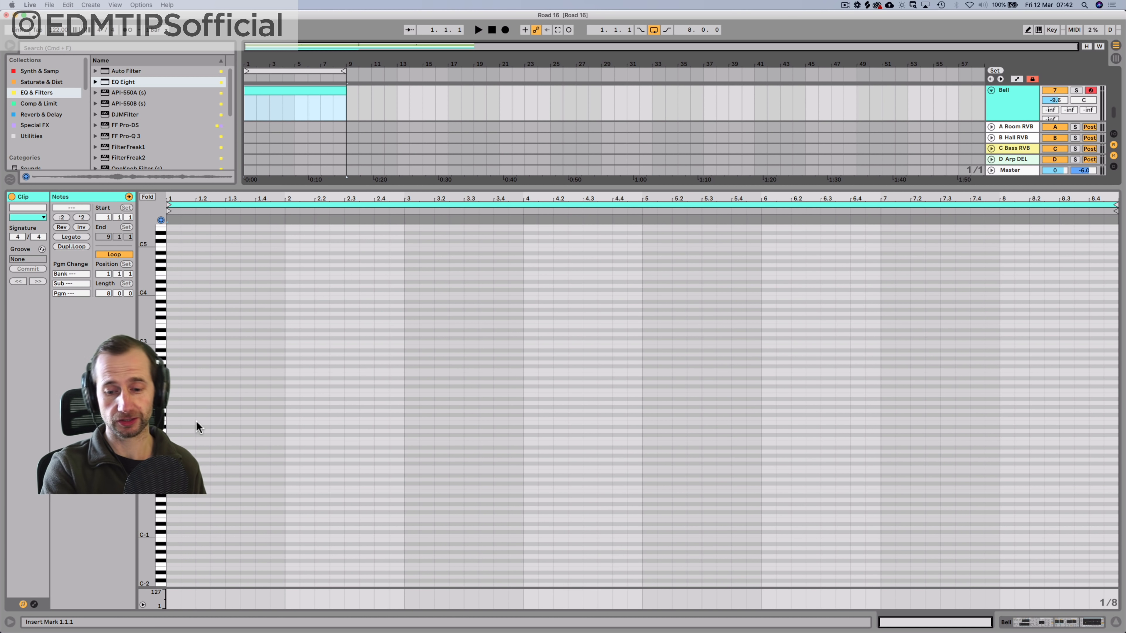
# Step: Enter two eighth notes in the duplicate Bell's empty clip, G#2 at 1.1.1 and B2 at 1.1.3
pyautogui.doubleClick(172, 357)
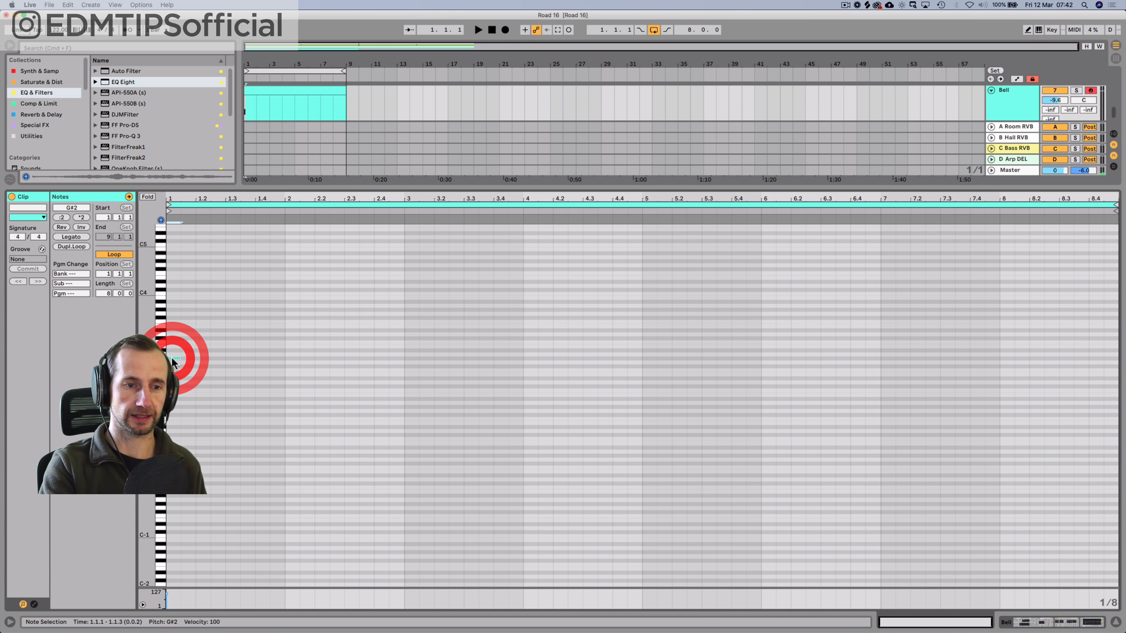
pyautogui.doubleClick(200, 339)
pyautogui.press('Down')
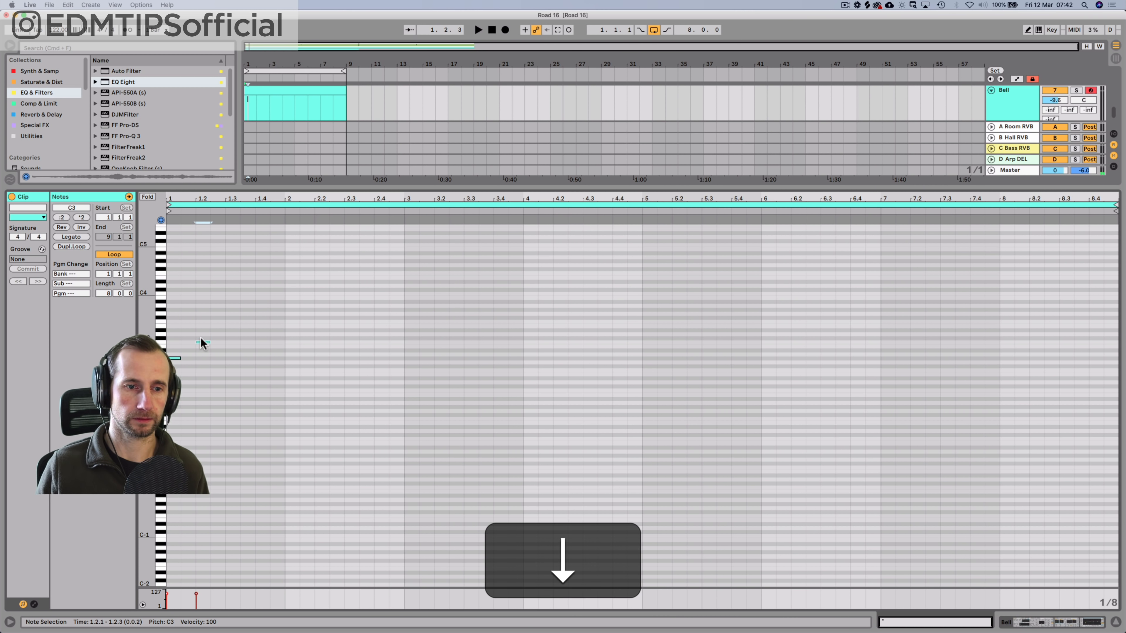
pyautogui.press('Left')
pyautogui.press('Down')
pyautogui.press('space')
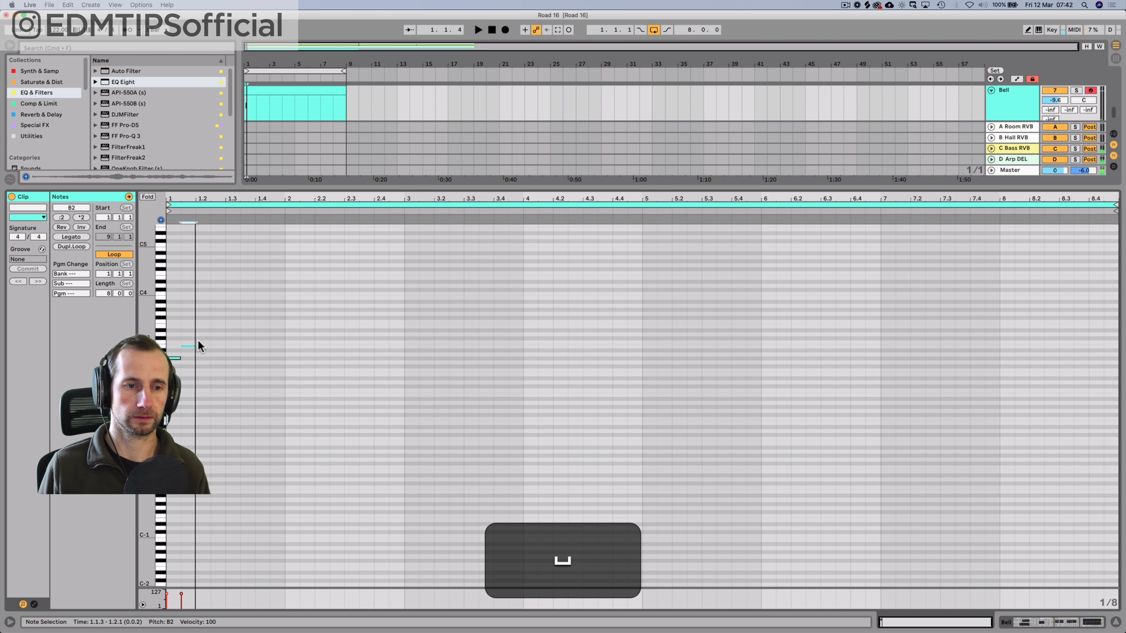
pyautogui.press('space')
# Step: Complete the first bar from 1.2.1 with consecutive eighth notes G#2, D#3, G#2, B2 and G#2
pyautogui.doubleClick(202, 334)
pyautogui.press('Up')
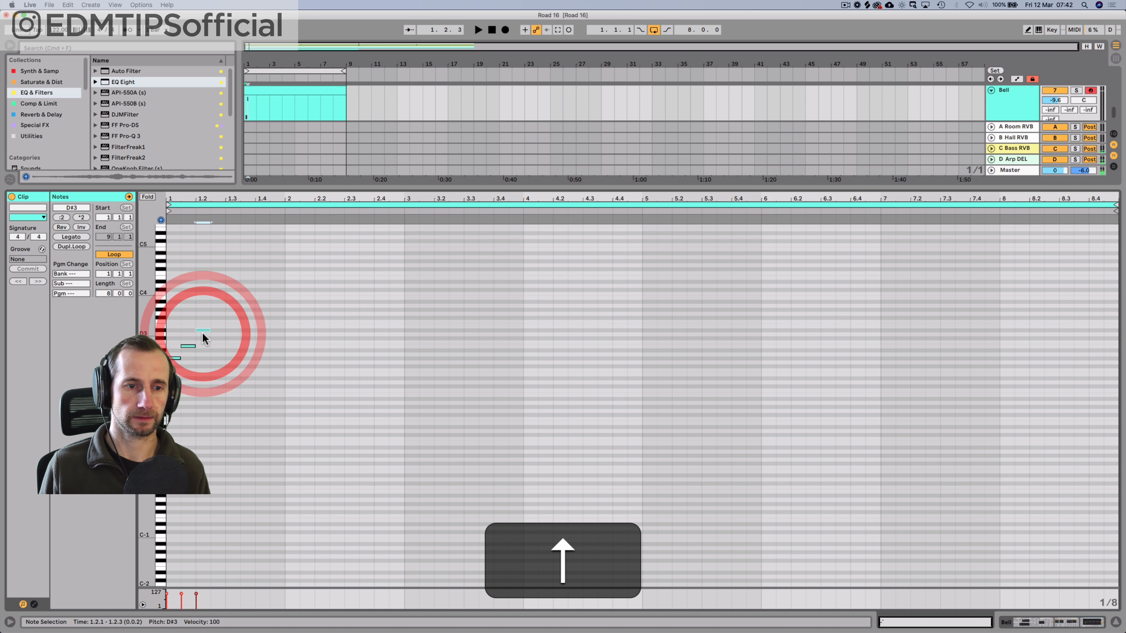
pyautogui.press('Down')
pyautogui.press('Down')
pyautogui.press('Down')
pyautogui.press('Down')
pyautogui.press('Down')
pyautogui.press('Down')
pyautogui.press('Down')
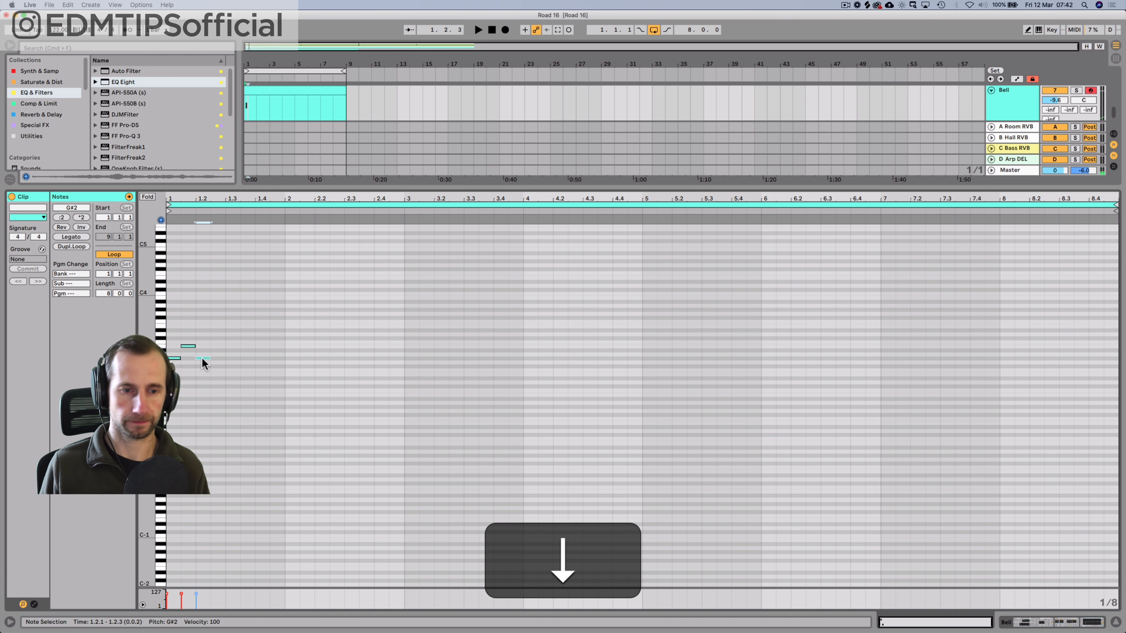
pyautogui.moveTo(201, 357)
pyautogui.mouseDown()
pyautogui.moveTo(217, 331)
pyautogui.moveTo(232, 359)
pyautogui.moveTo(244, 347)
pyautogui.mouseUp()
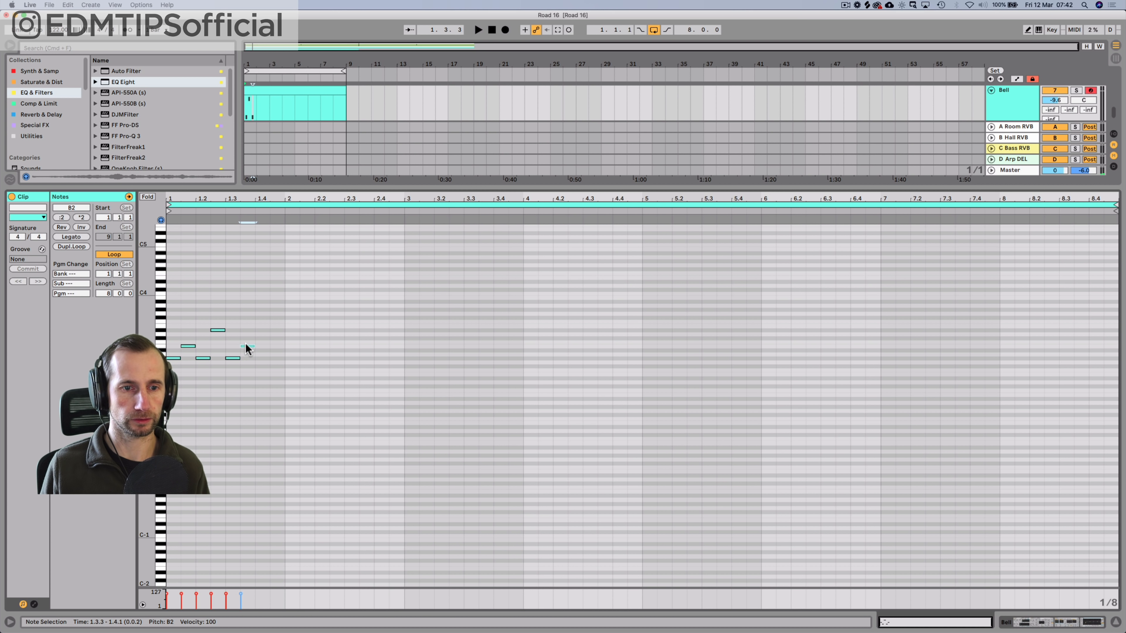
pyautogui.doubleClick(263, 358)
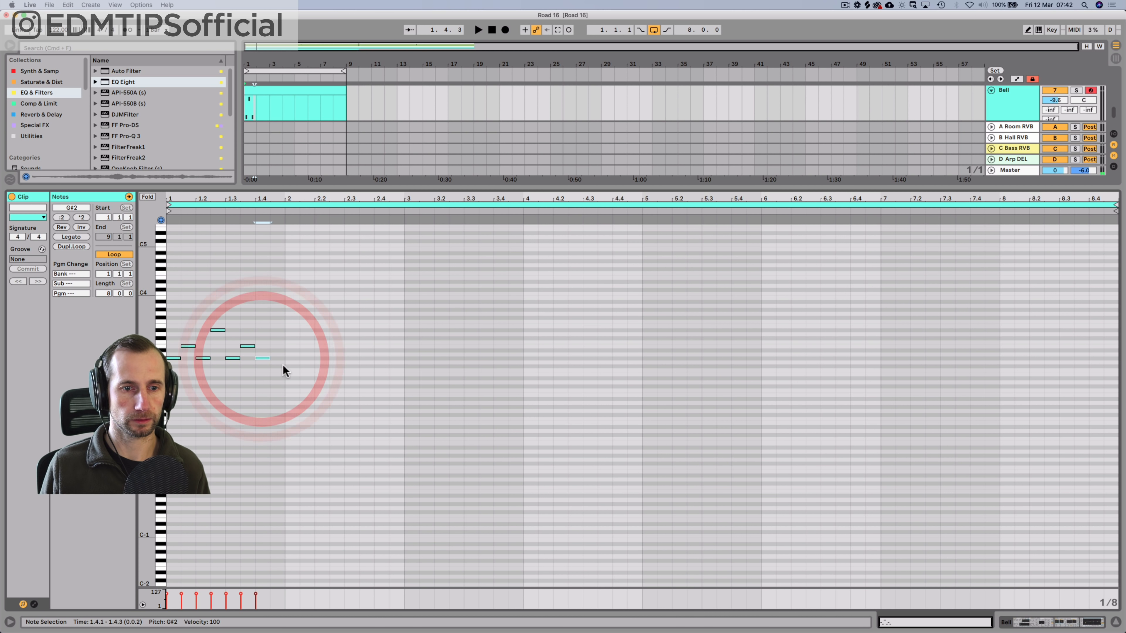
# Step: Select all notes of the first bar and duplicate the pattern until it fills the eight-bar clip
pyautogui.moveTo(284, 365); pyautogui.dragTo(171, 315)
pyautogui.press('super+d')
pyautogui.press('super+d')
pyautogui.press('super+d')
pyautogui.press('super+d')
pyautogui.press('super+d')
pyautogui.press('super+d')
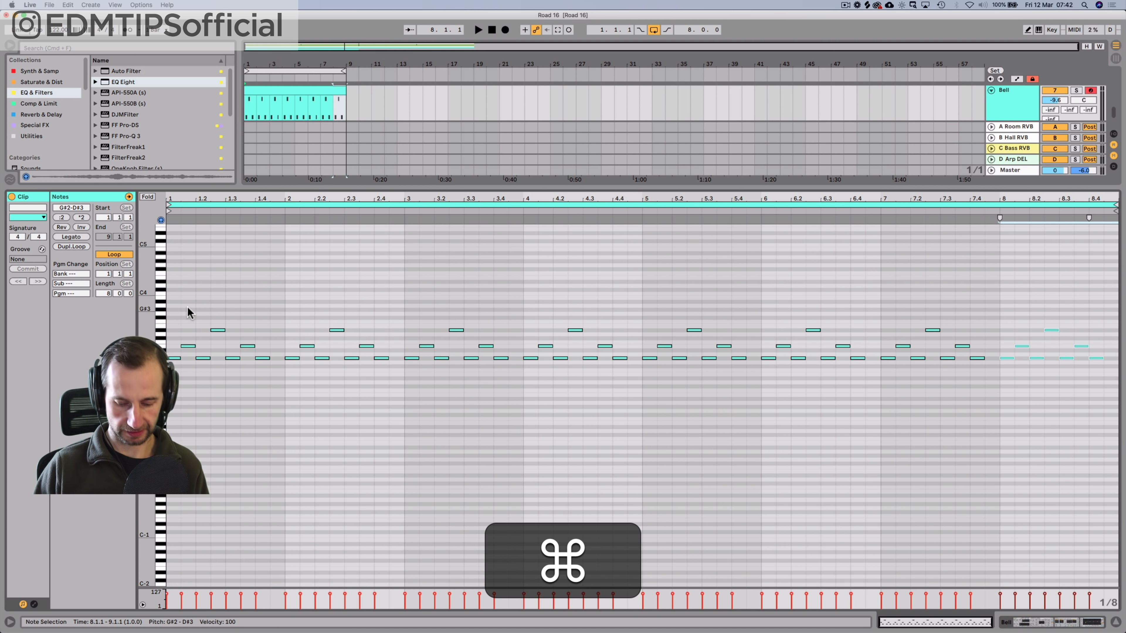
# Step: Solo the duplicate Bell track and listen to its eight-bar pattern
pyautogui.hotkey('shift', 'Tab')
pyautogui.click(1076, 353)
pyautogui.press('space')
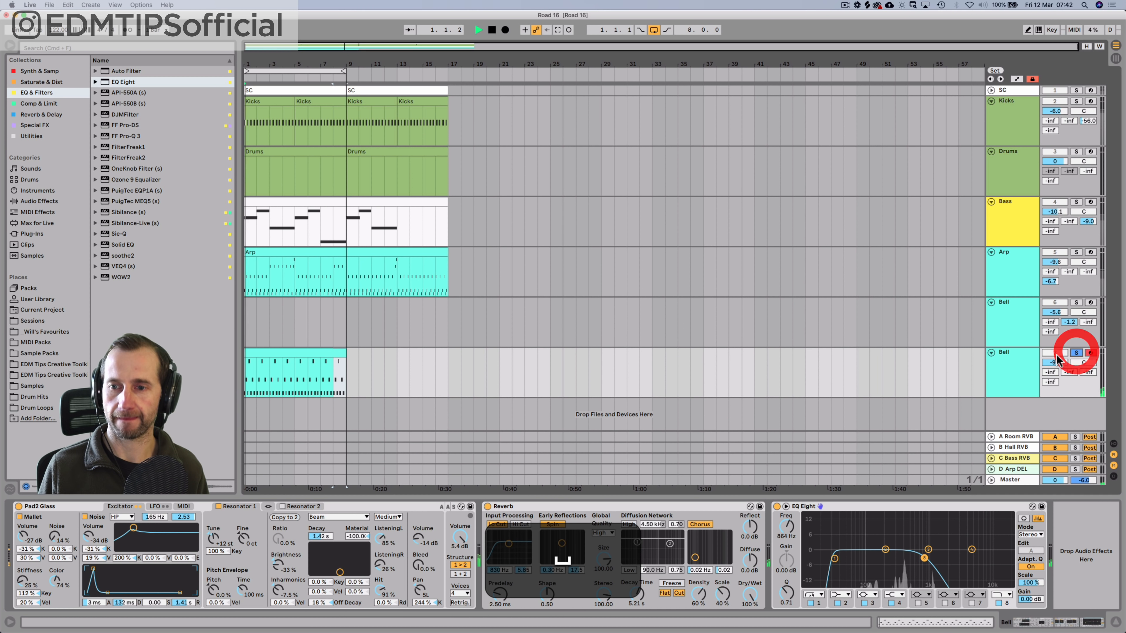
pyautogui.click(1019, 365)
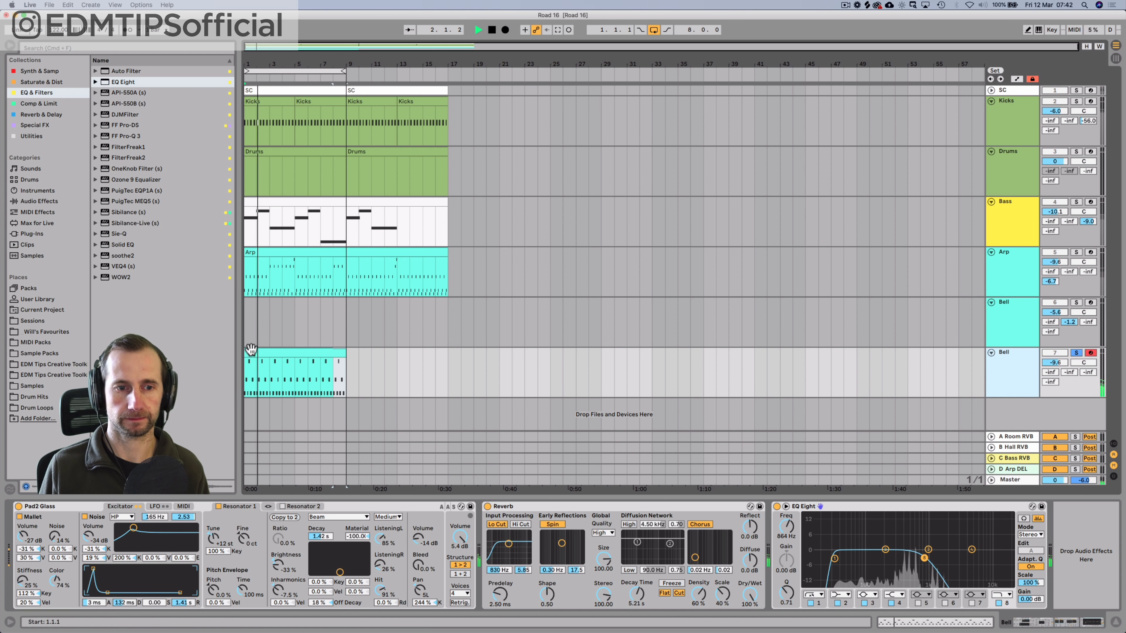
pyautogui.doubleClick(264, 355)
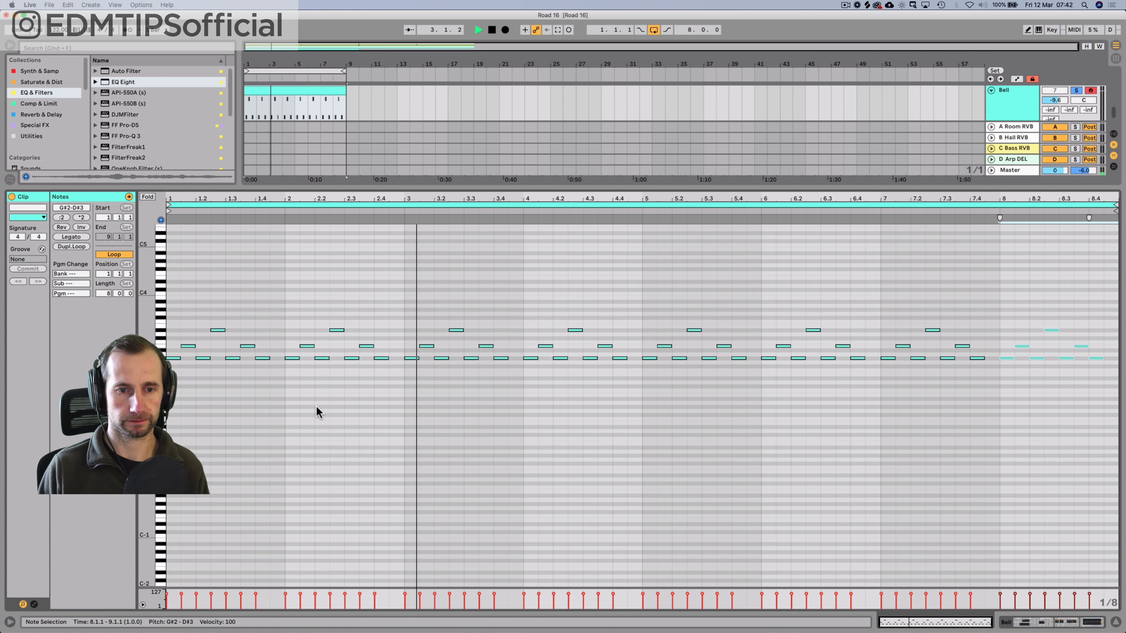
pyautogui.hotkey('shift', 'Tab')
# Step: Set the duplicate Bell's Reverb decay to 8.57 s, track volume to -10.8 dB and EQ Eight low cut to 82.5 Hz
pyautogui.moveTo(638, 594); pyautogui.dragTo(637, 583)
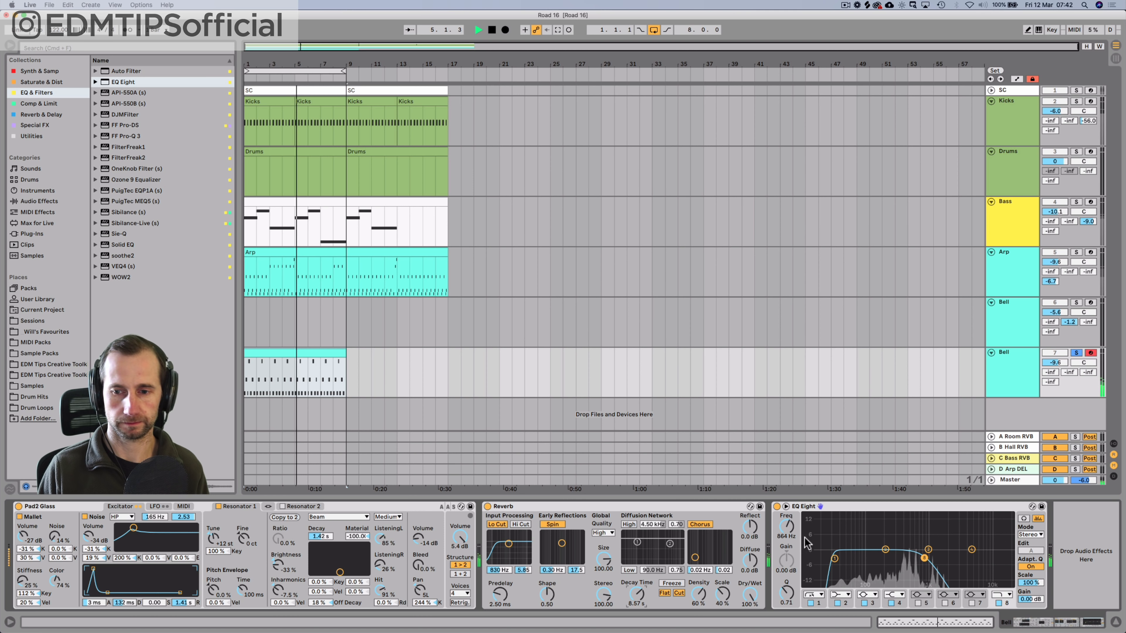
pyautogui.moveTo(1054, 362); pyautogui.dragTo(1052, 366)
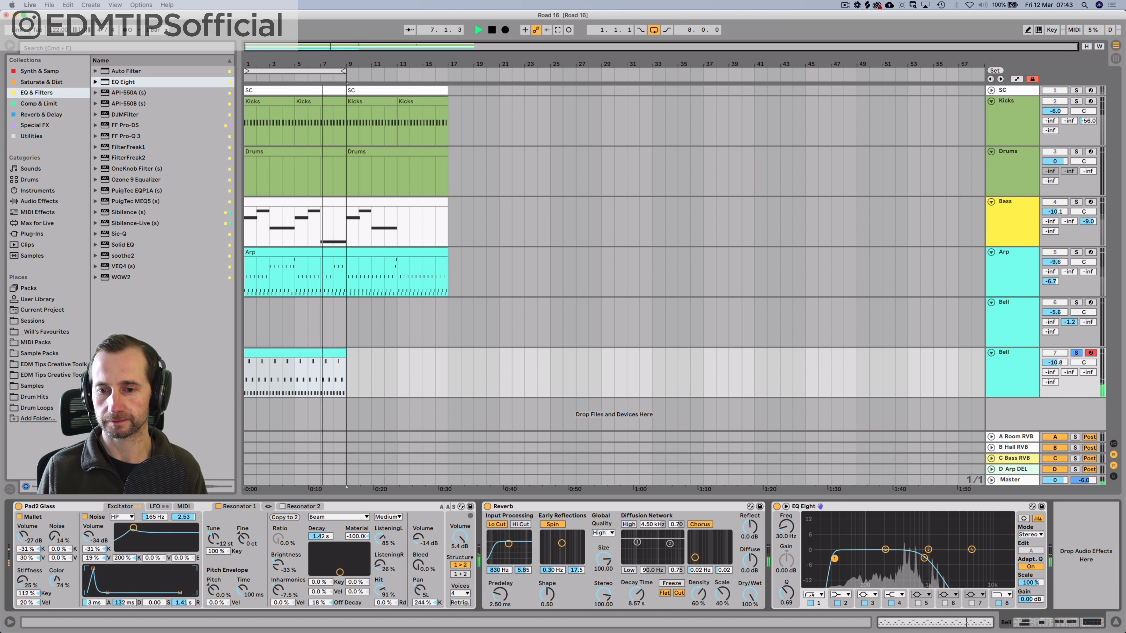
pyautogui.moveTo(834, 559); pyautogui.dragTo(861, 566)
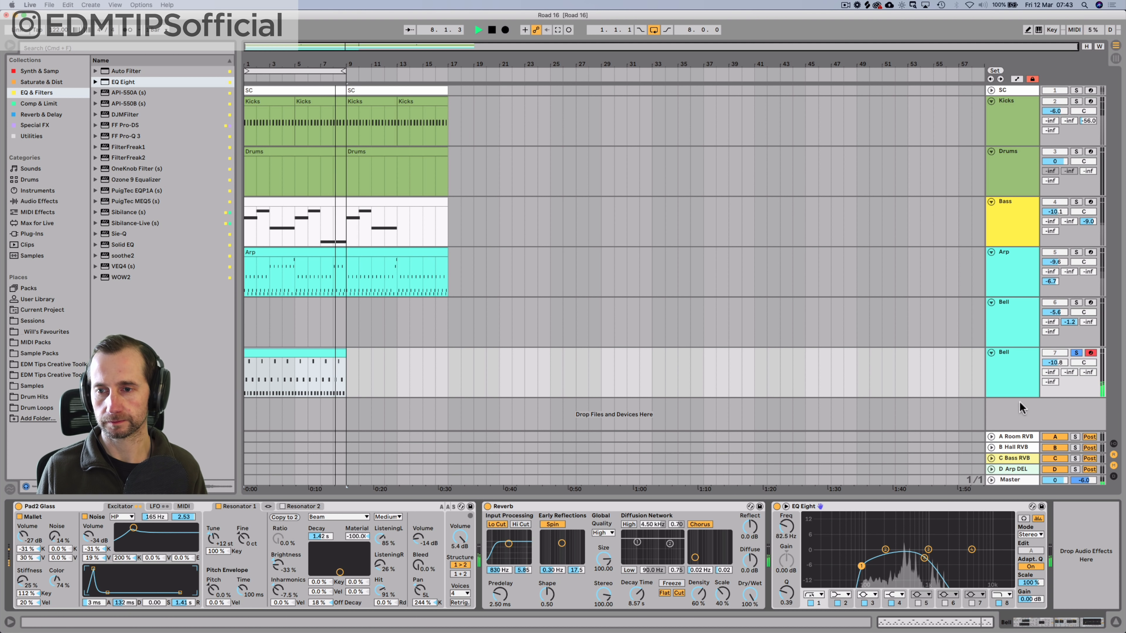
# Step: Arm the original Bell track for recording and unsolo the duplicate Bell track
pyautogui.click(1090, 303)
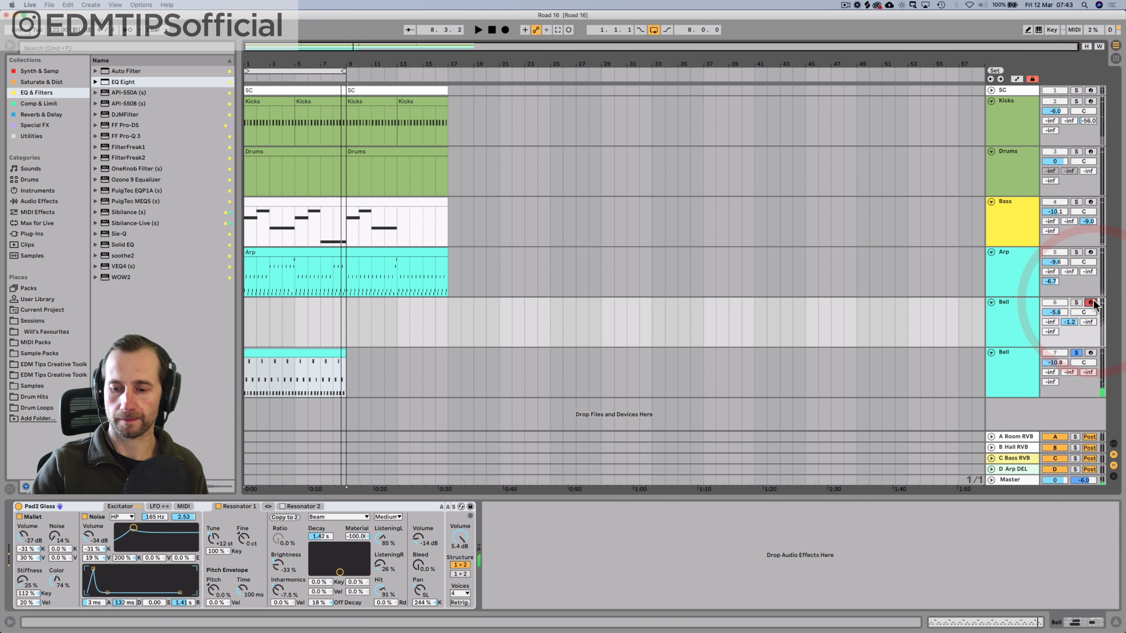
pyautogui.click(1075, 354)
pyautogui.click(1003, 312)
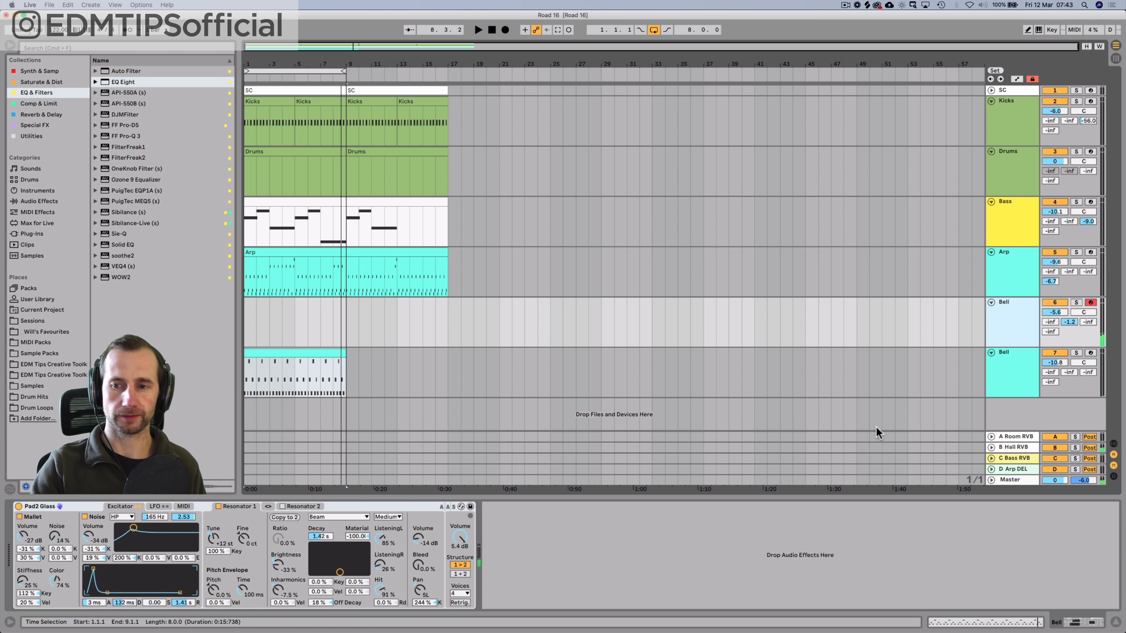
pyautogui.click(1007, 359)
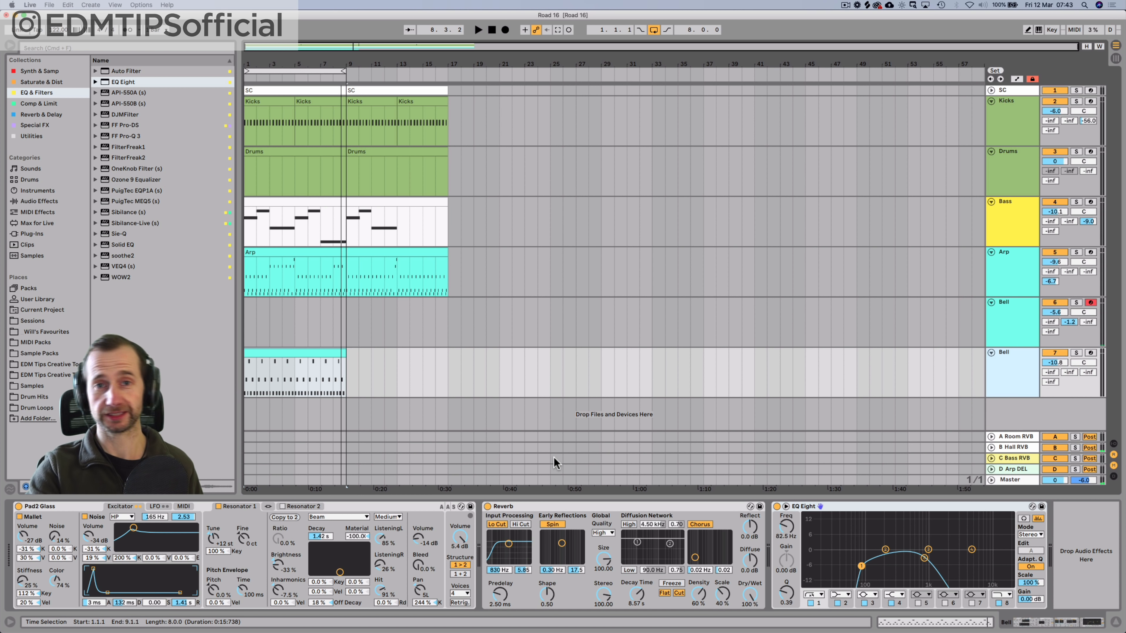
# Step: Play the full arrangement and review the device chains of the Arp and Bass tracks
pyautogui.click(478, 30)
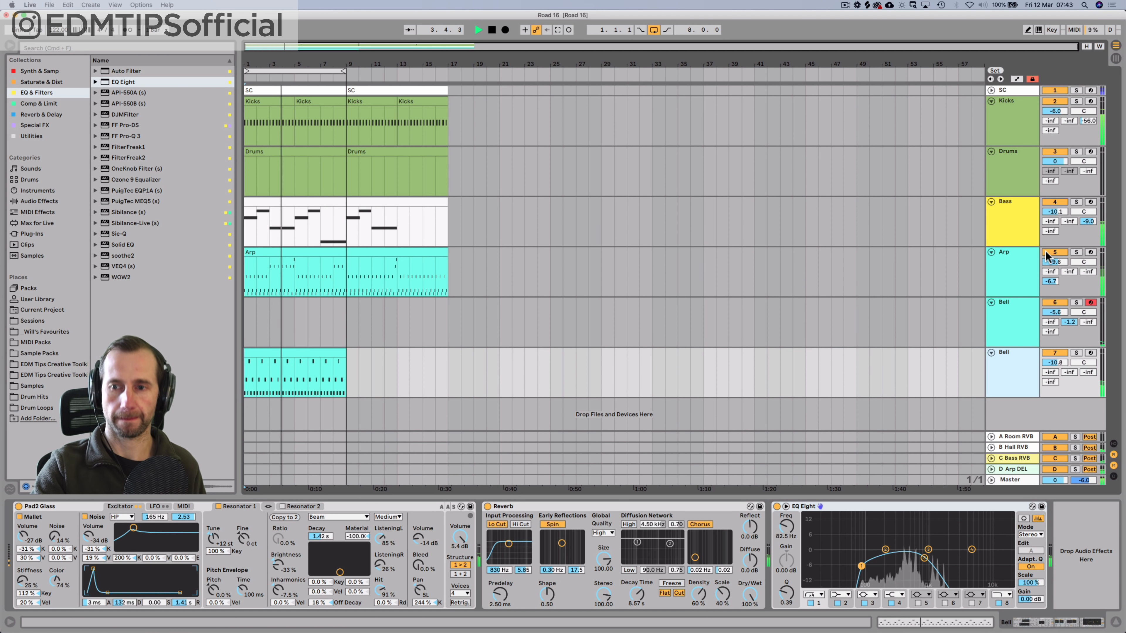
pyautogui.click(1019, 266)
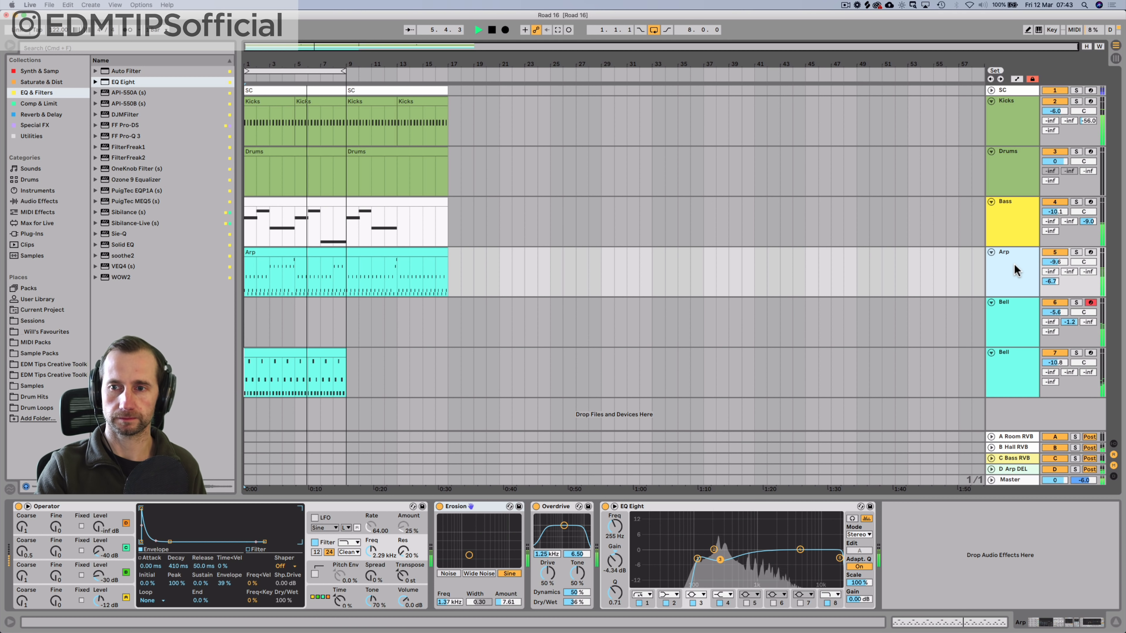
pyautogui.click(1014, 207)
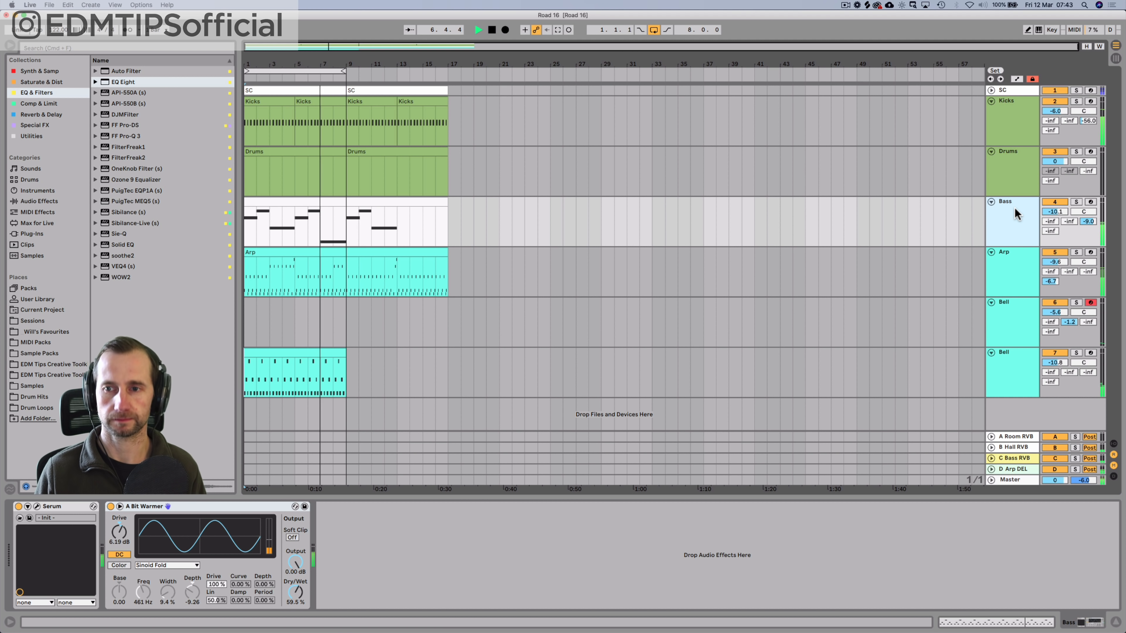
pyautogui.click(1022, 224)
pyautogui.press('space')
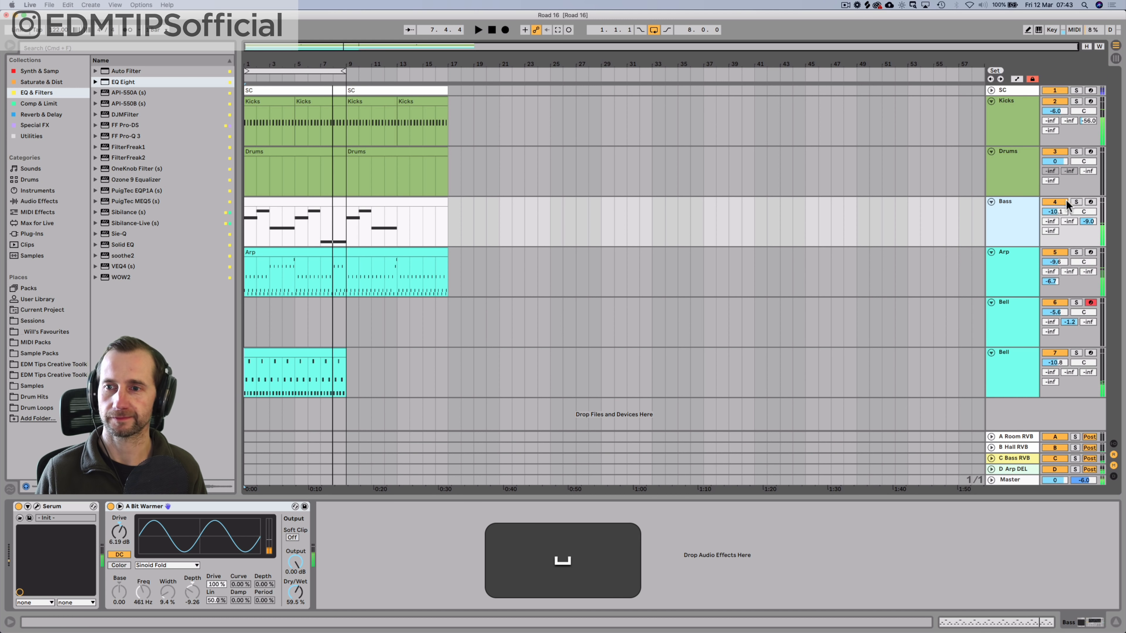
# Step: Insert an audio track below Drums, name it FX and colour it bright green
pyautogui.click(1040, 169)
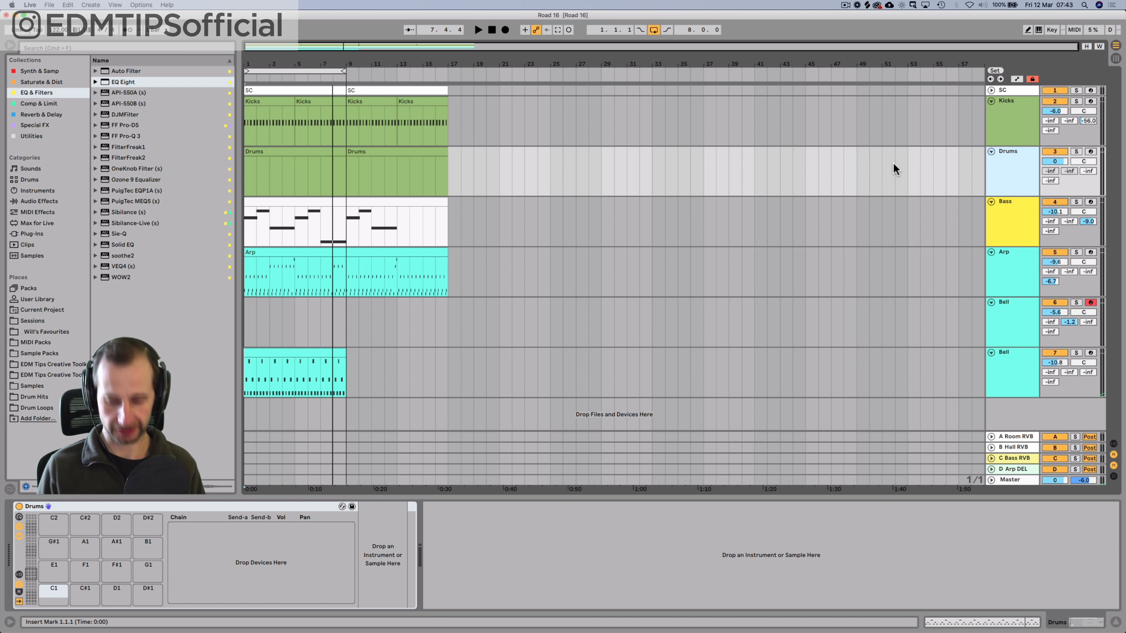
pyautogui.press('cmd+t')
pyautogui.click(1011, 224)
pyautogui.press('cmd+r')
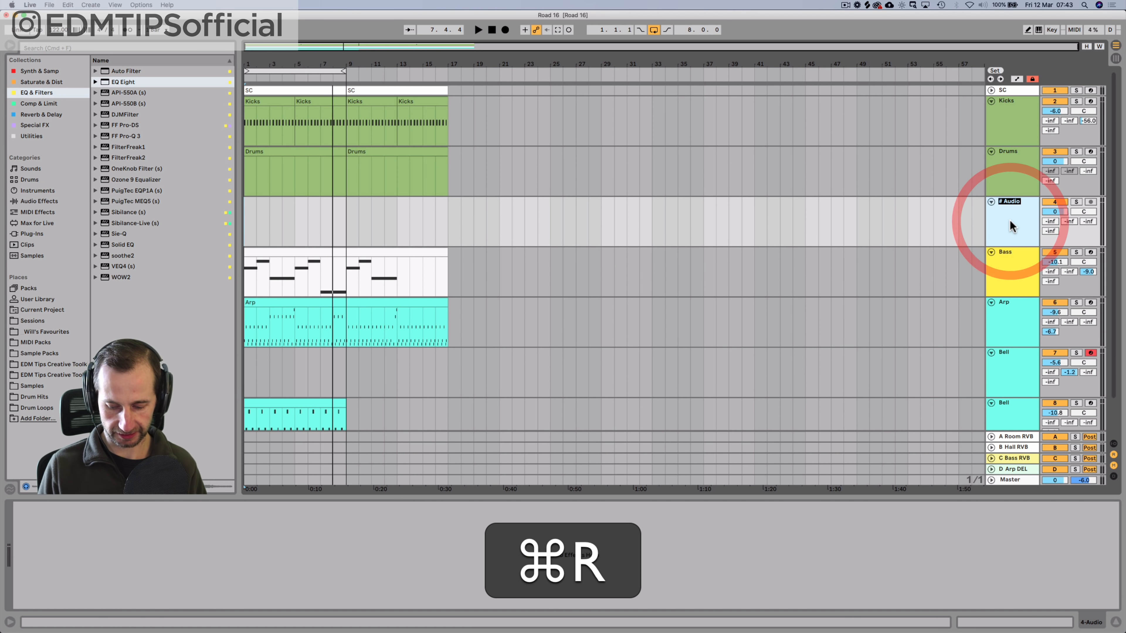
pyautogui.write('FX')
pyautogui.press('Return')
pyautogui.rightClick(1010, 219)
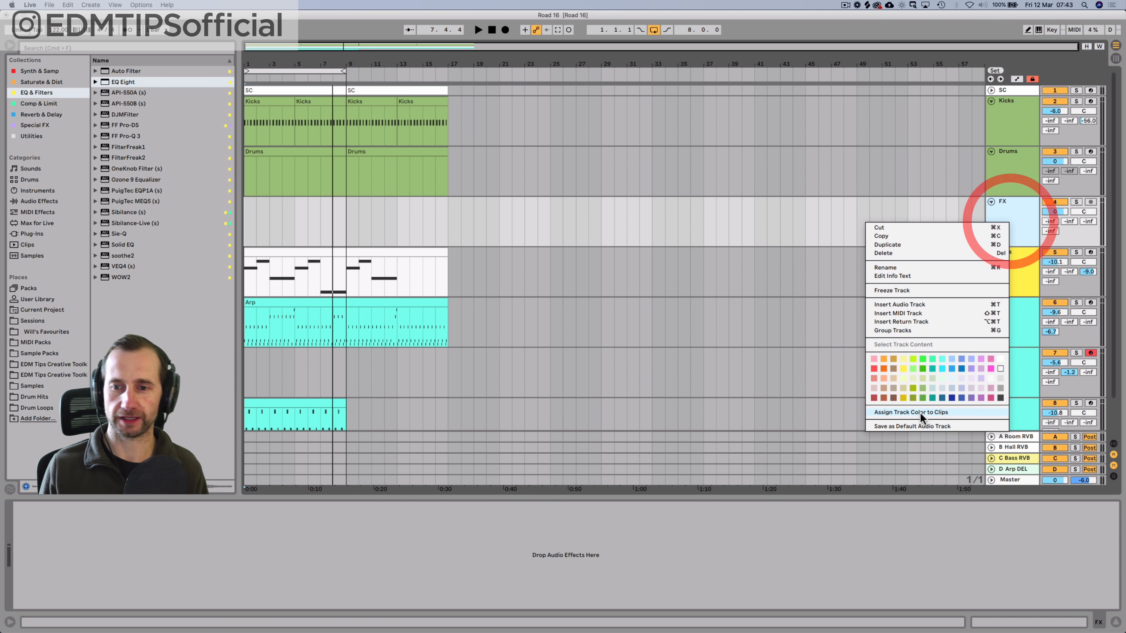
pyautogui.click(914, 368)
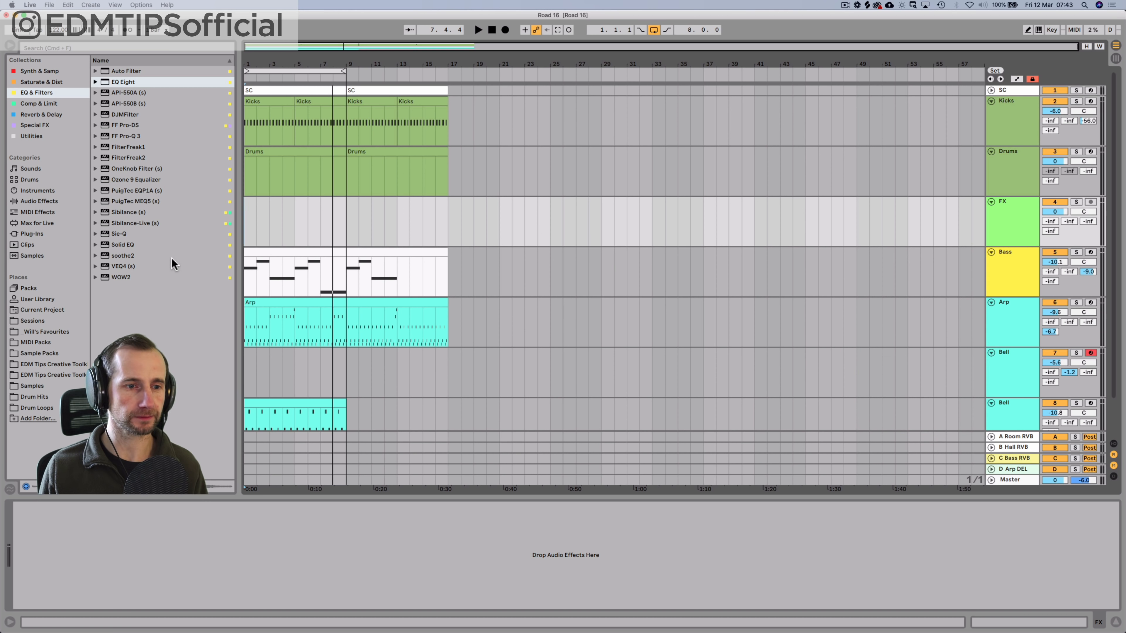
# Step: Audition the samples in the Vinyl Crackle folder and lay "vinyl - noisy crackle 1.aif" across the first sixteen bars of the FX track
pyautogui.click(53, 385)
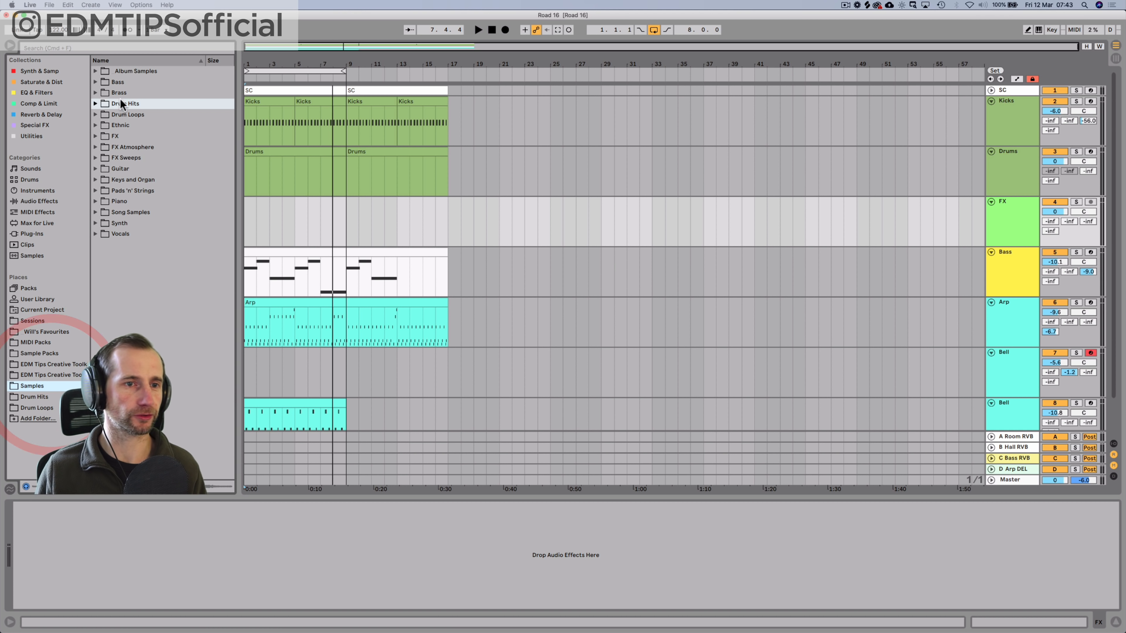
pyautogui.click(120, 135)
pyautogui.click(132, 213)
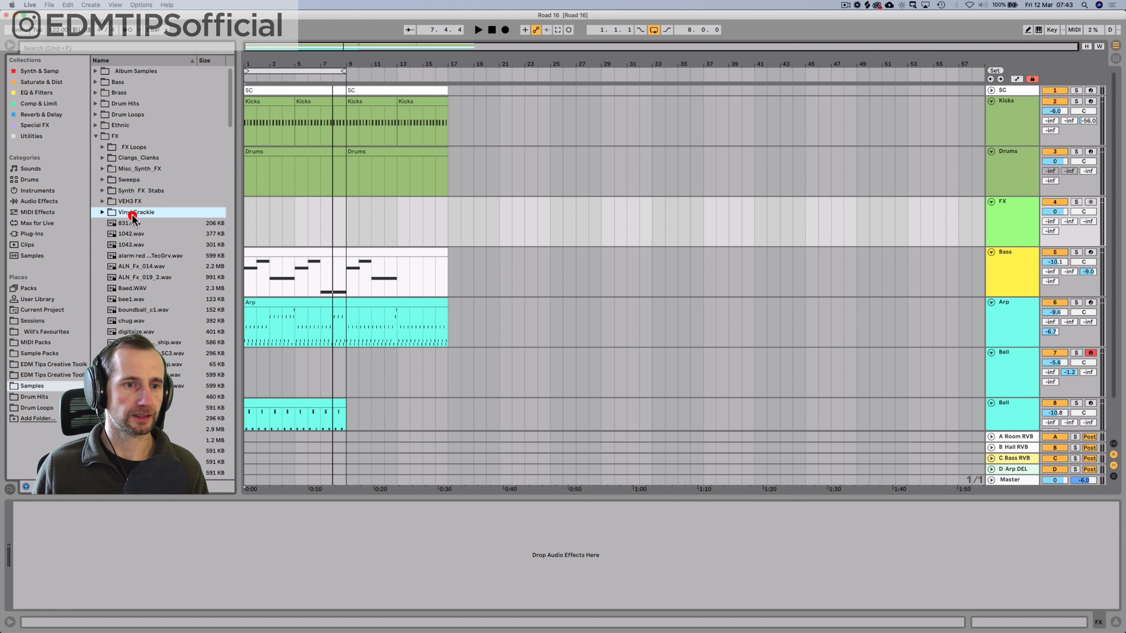
pyautogui.press('Down')
pyautogui.press('Down')
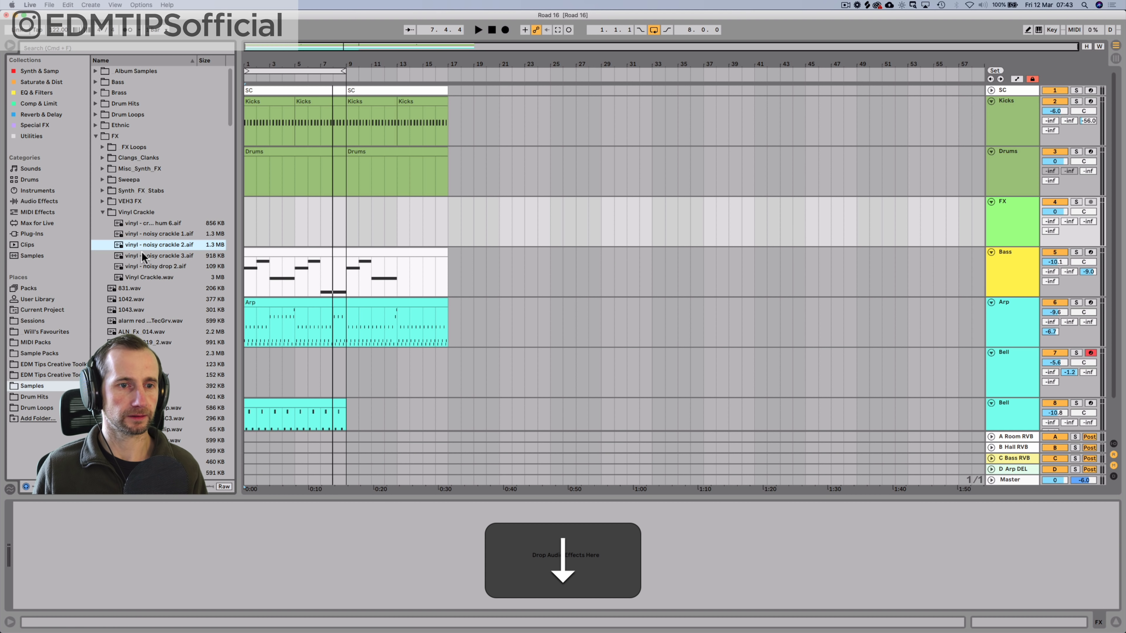
pyautogui.press('Up')
pyautogui.press('Down')
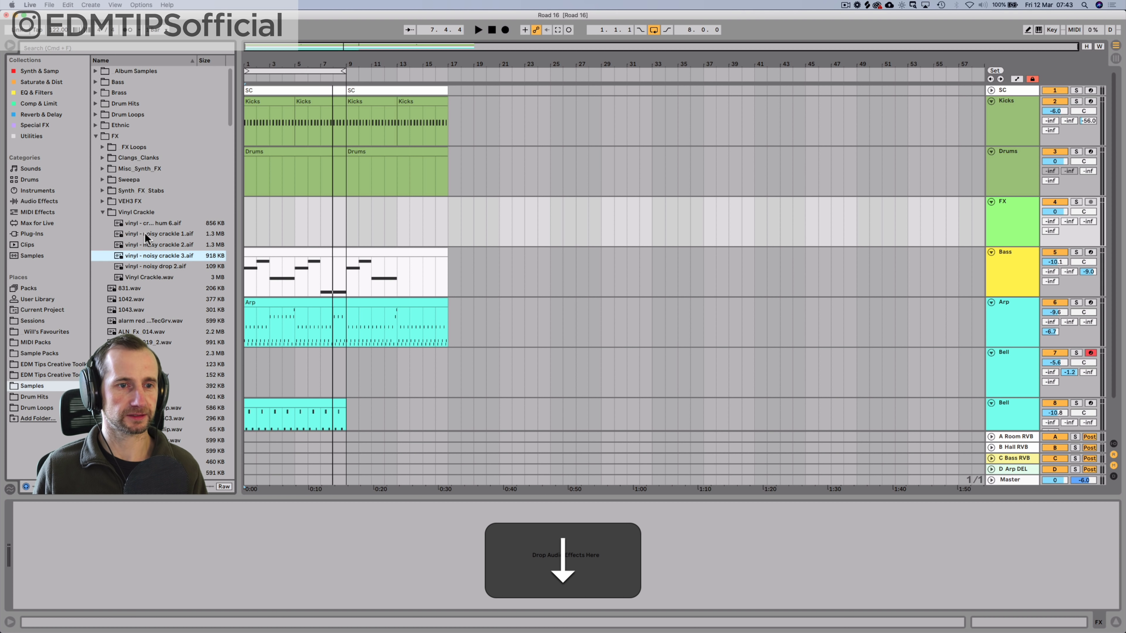
pyautogui.press('Up')
pyautogui.moveTo(147, 235); pyautogui.dragTo(444, 206)
# Step: Add a Compressor to the FX track
pyautogui.click(1009, 220)
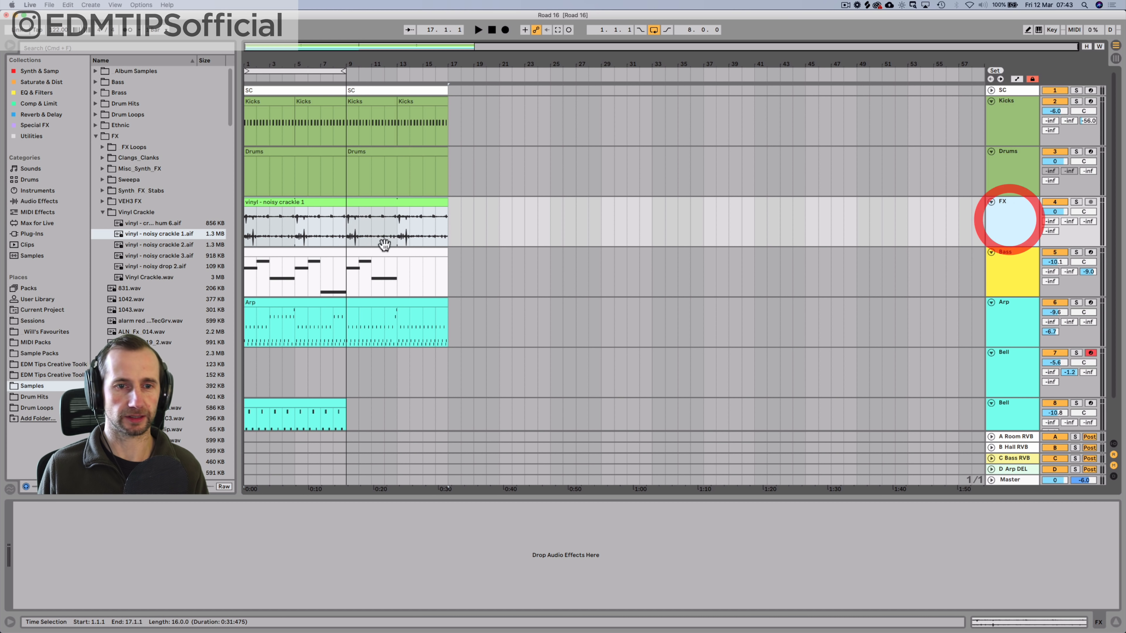
pyautogui.click(43, 103)
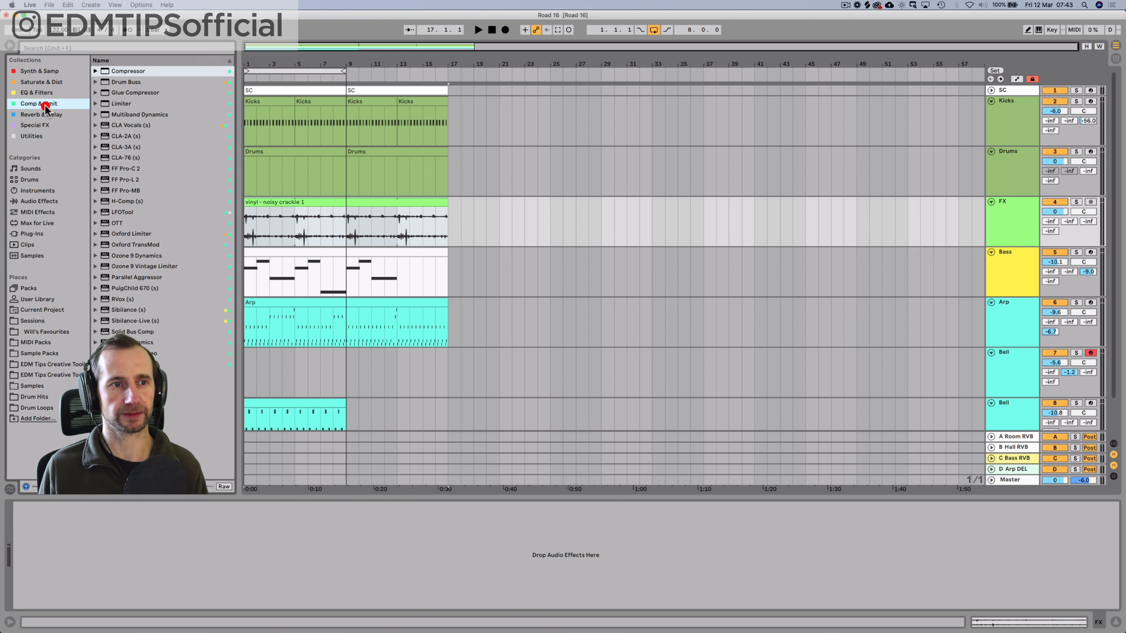
pyautogui.moveTo(140, 526); pyautogui.dragTo(140, 529)
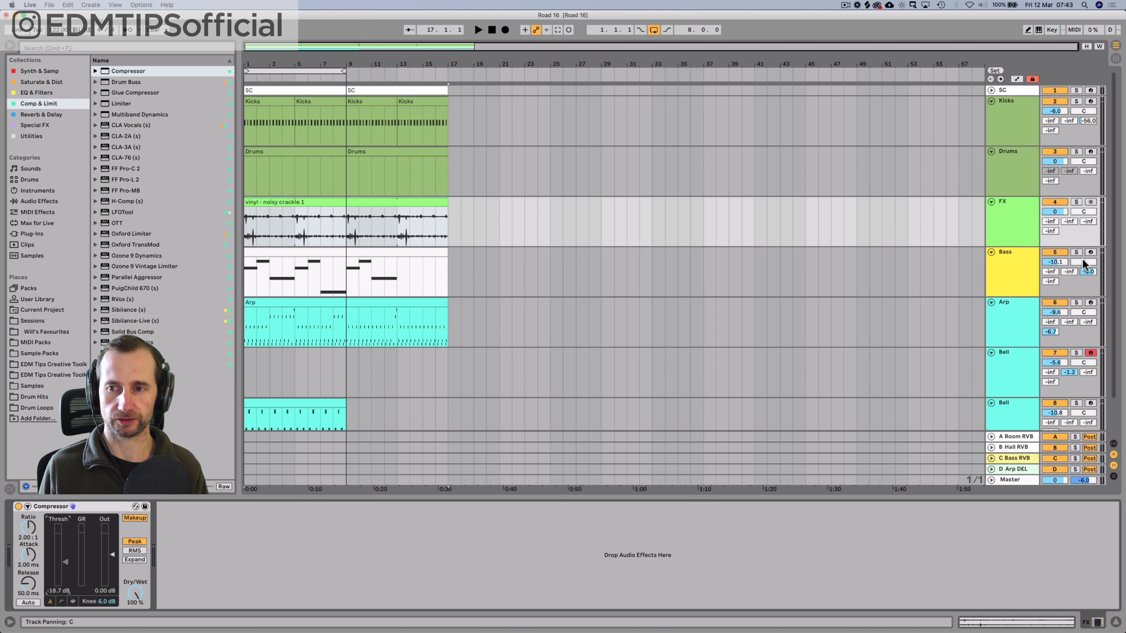
# Step: Set the FX track's volume to -45 dB during playback and mute the Kicks track to hear the crackle in the mix
pyautogui.press('space')
pyautogui.moveTo(1063, 216)
pyautogui.mouseDown()
pyautogui.moveTo(1063, 248)
pyautogui.moveTo(1055, 228)
pyautogui.mouseUp()
pyautogui.press('space')
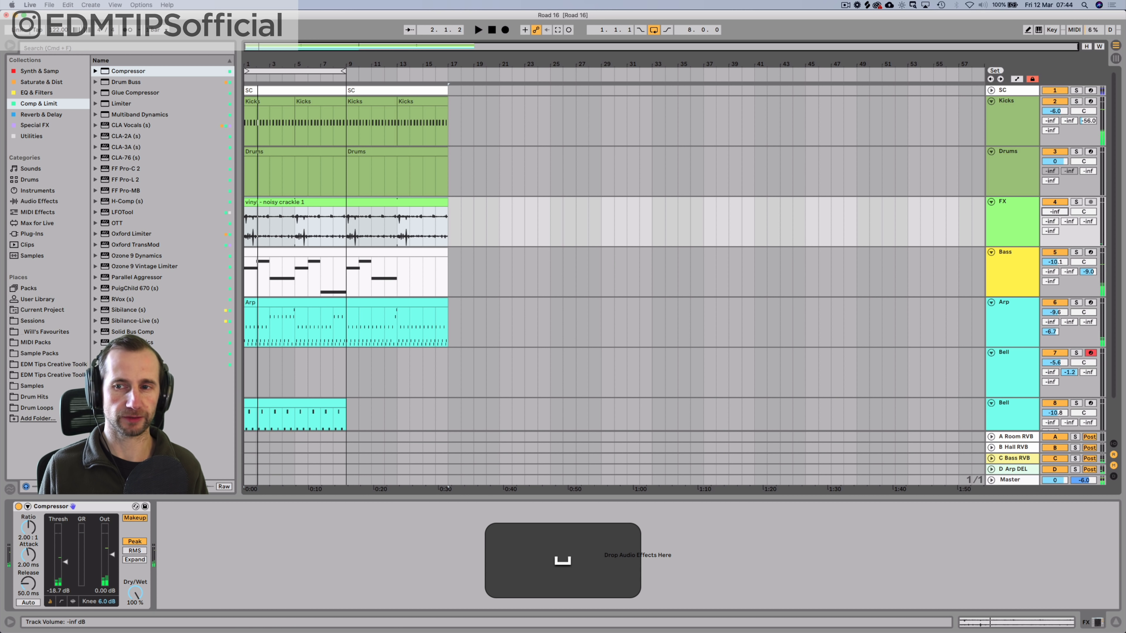
pyautogui.press('space')
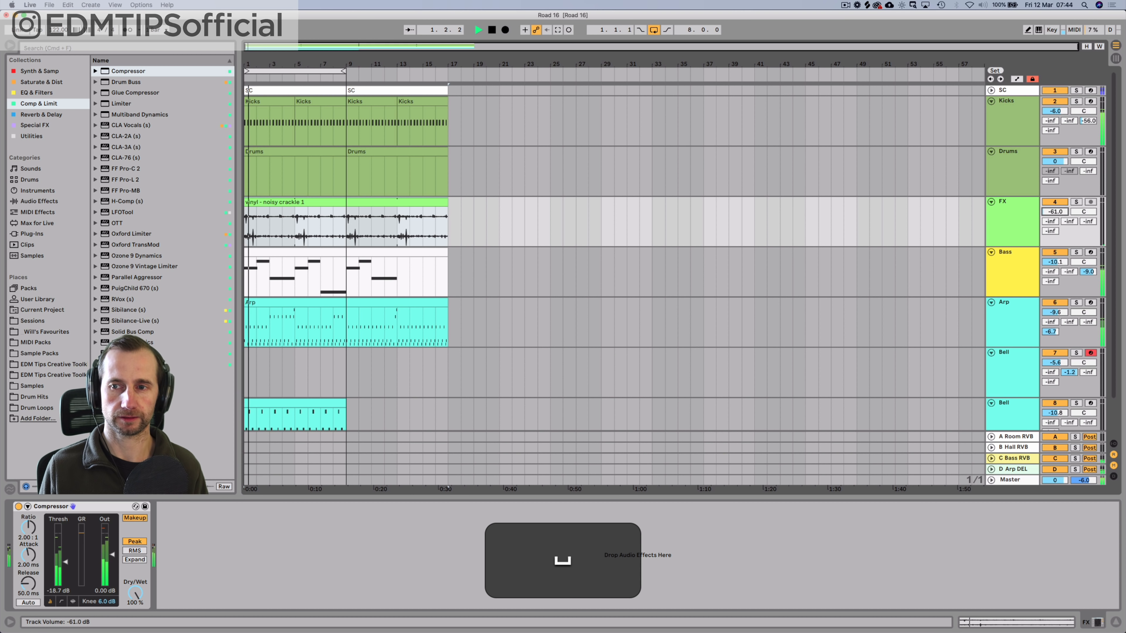
pyautogui.moveTo(1055, 212); pyautogui.dragTo(1055, 200)
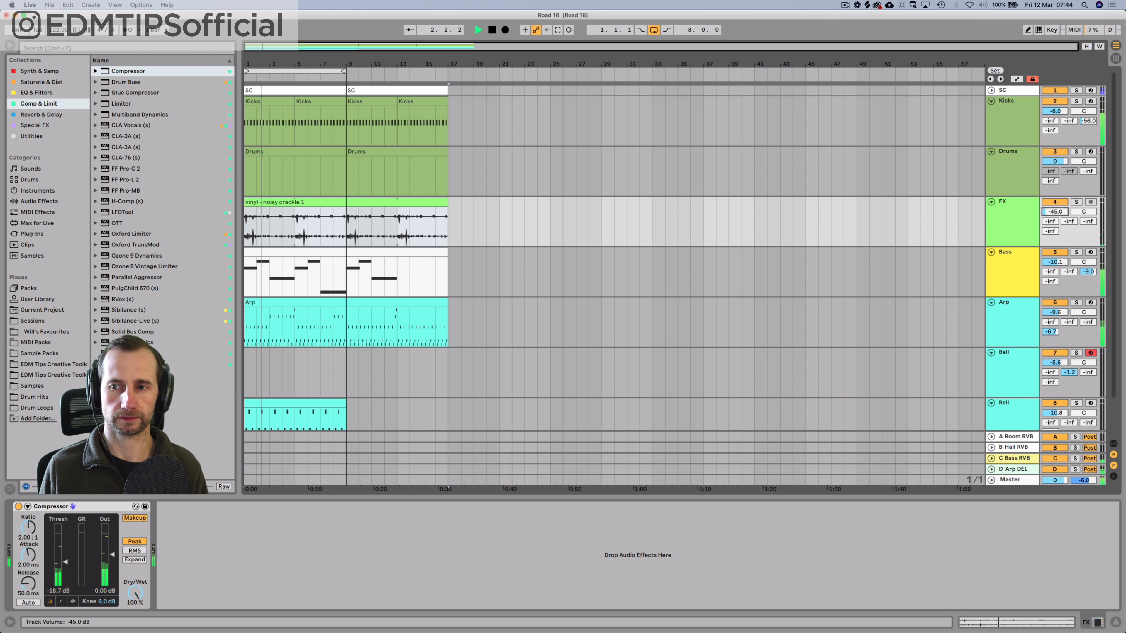
pyautogui.click(1057, 101)
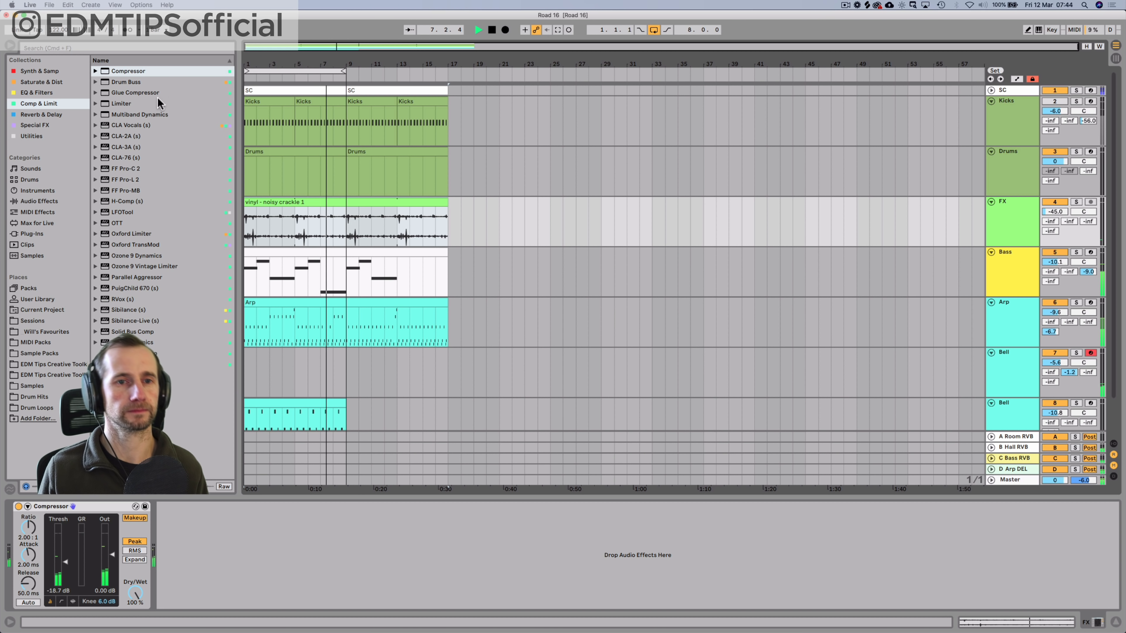
pyautogui.press('space')
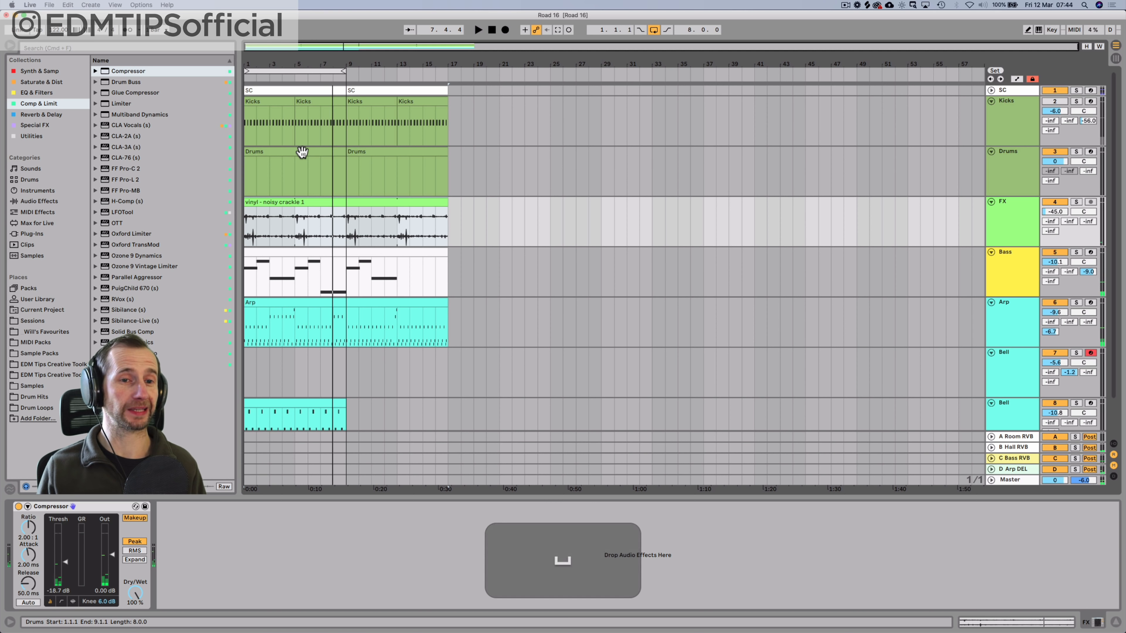
# Step: Select the first Drums clip and audition the clap samples in the EDM Tips Creative Tools sample pack
pyautogui.click(302, 152)
pyautogui.press('shift')
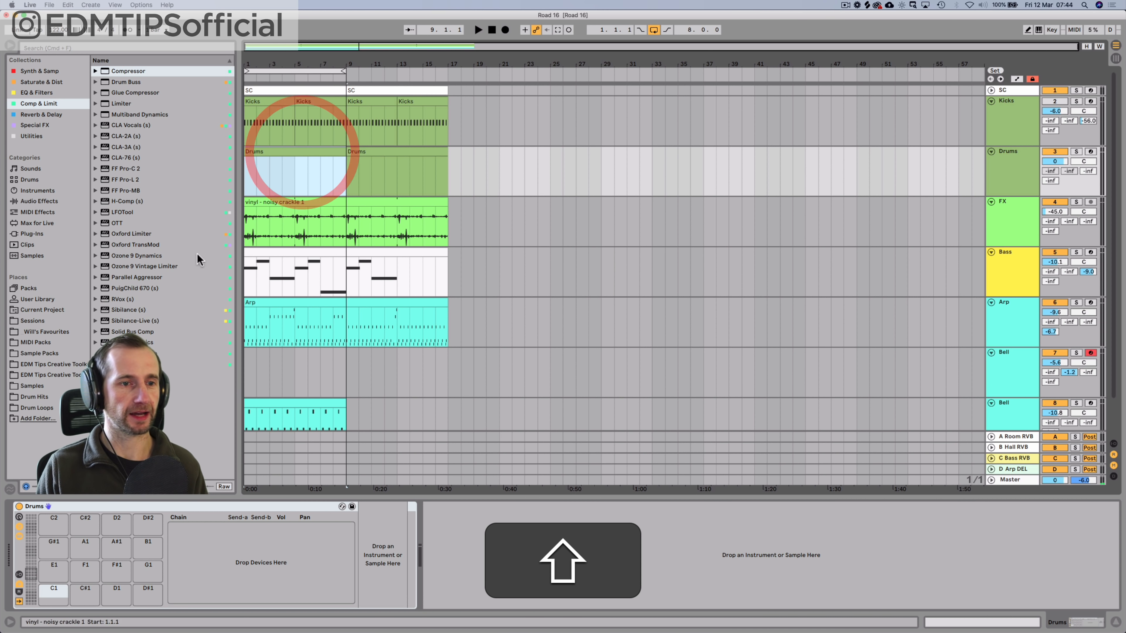
pyautogui.click(37, 375)
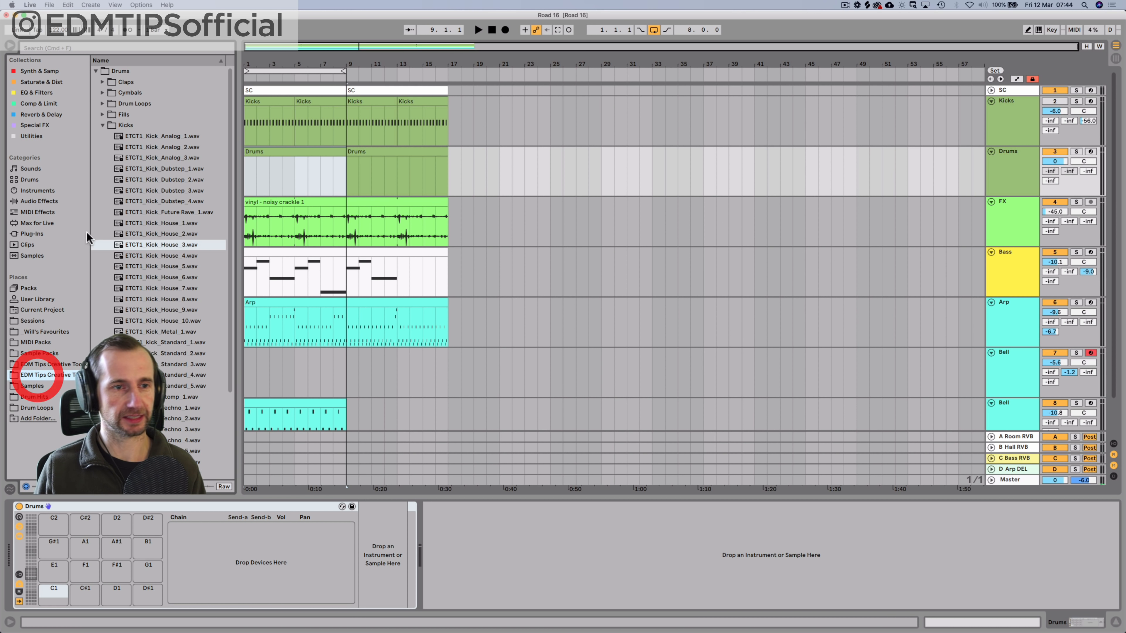
pyautogui.click(127, 124)
pyautogui.press('Left')
pyautogui.press('Up')
pyautogui.press('Up')
pyautogui.press('Up')
pyautogui.press('Up')
pyautogui.press('Right')
pyautogui.press('Down')
pyautogui.press('Down')
pyautogui.press('Down')
pyautogui.press('Down')
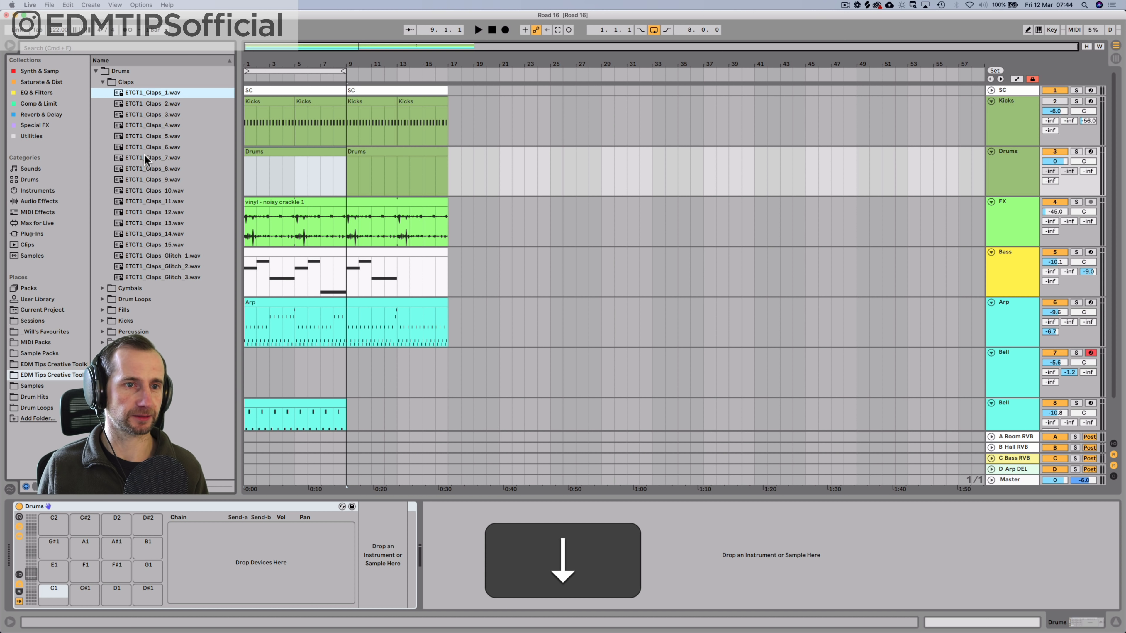
pyautogui.press('Up')
pyautogui.press('Up')
pyautogui.press('Up')
pyautogui.press('Up')
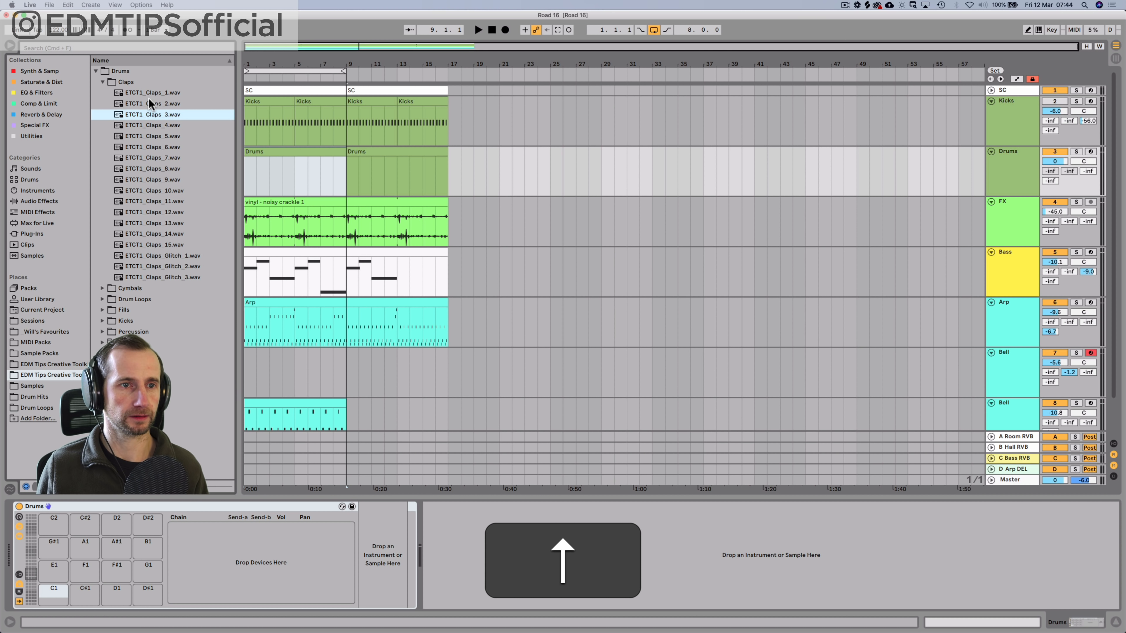
pyautogui.press('Left')
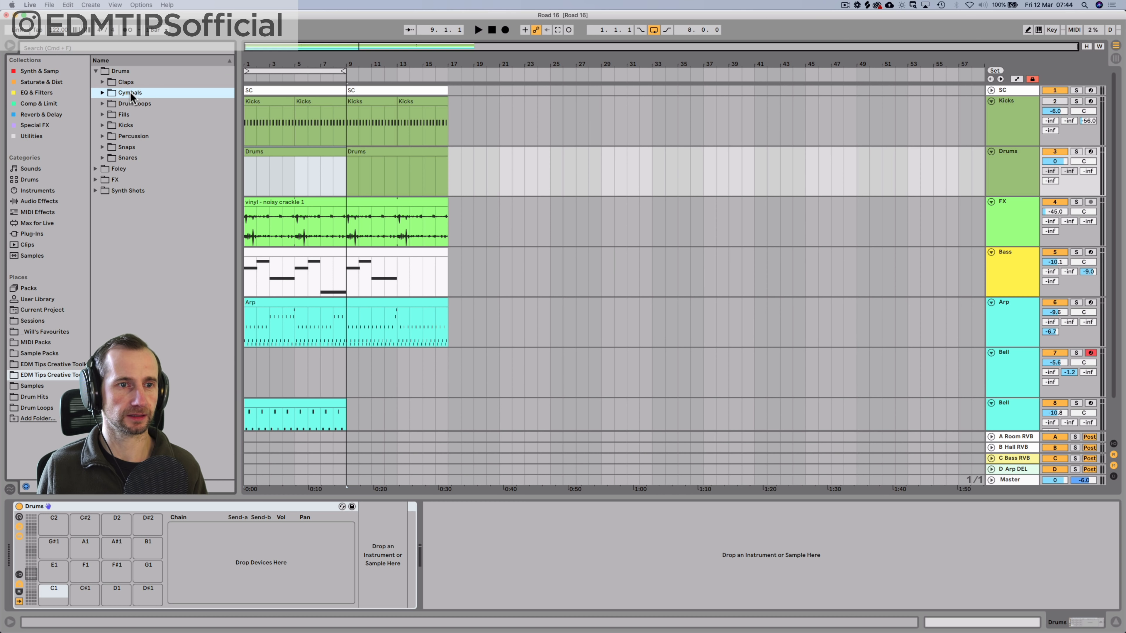
# Step: Load ETCT1_Snare_1.wav from the Snares folder onto the Drums rack's C1 pad and set its chain volume to -28 dB
pyautogui.click(126, 156)
pyautogui.press('Down')
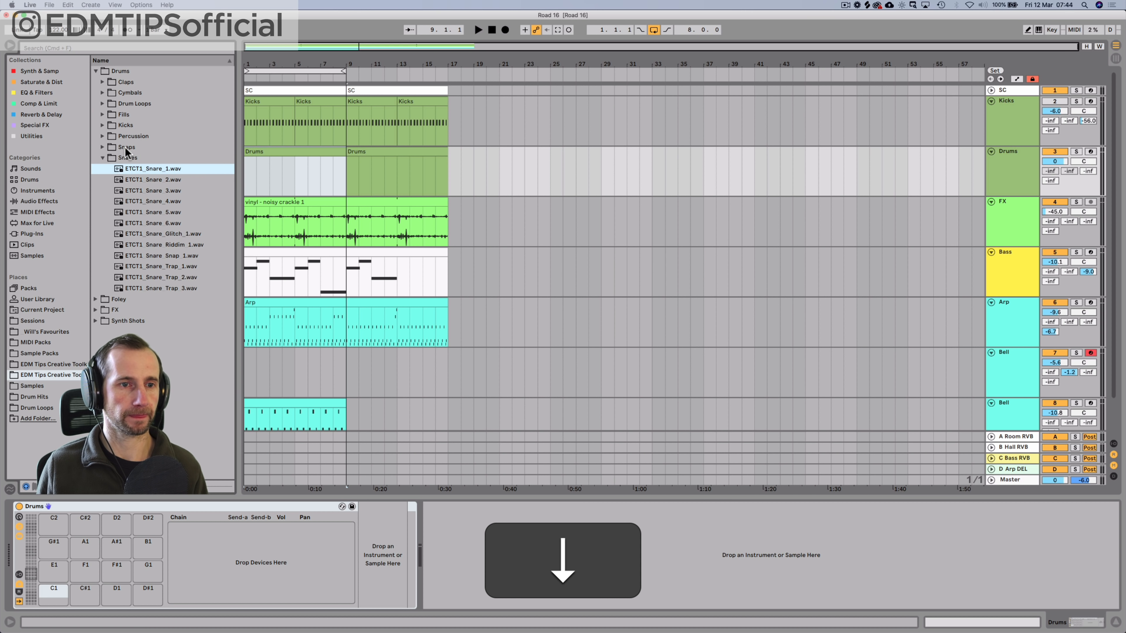
pyautogui.press('Down')
pyautogui.press('Up')
pyautogui.moveTo(149, 172); pyautogui.dragTo(71, 594)
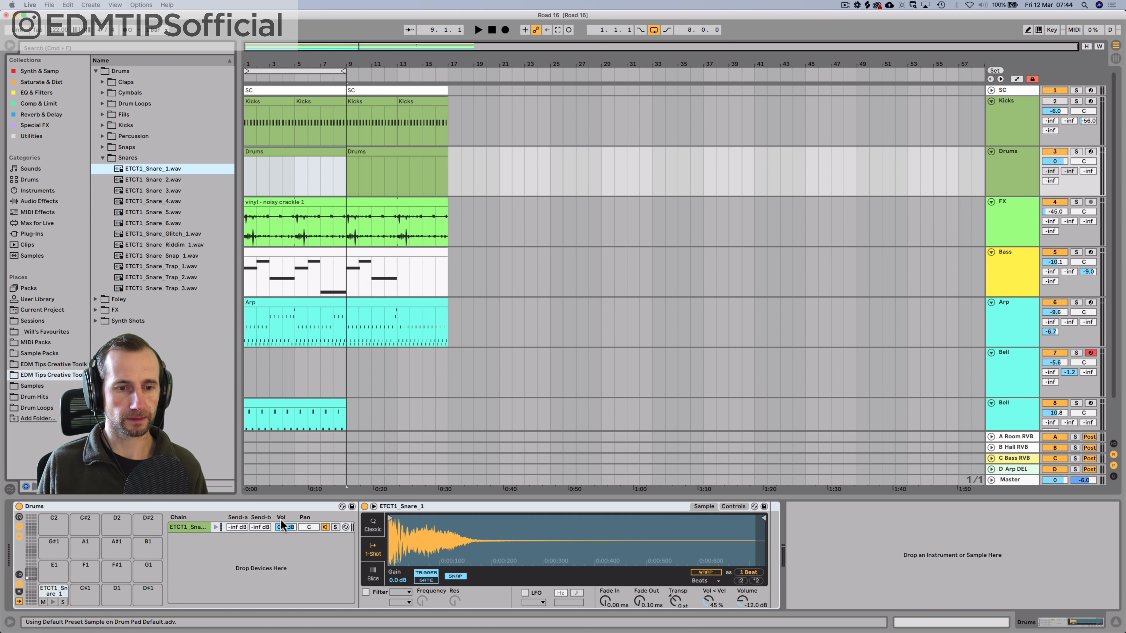
pyautogui.moveTo(282, 526); pyautogui.dragTo(282, 541)
# Step: Add an eighth-length ETCT1_Snare_1 note on beat 1.2 of the first Drums clip
pyautogui.doubleClick(271, 156)
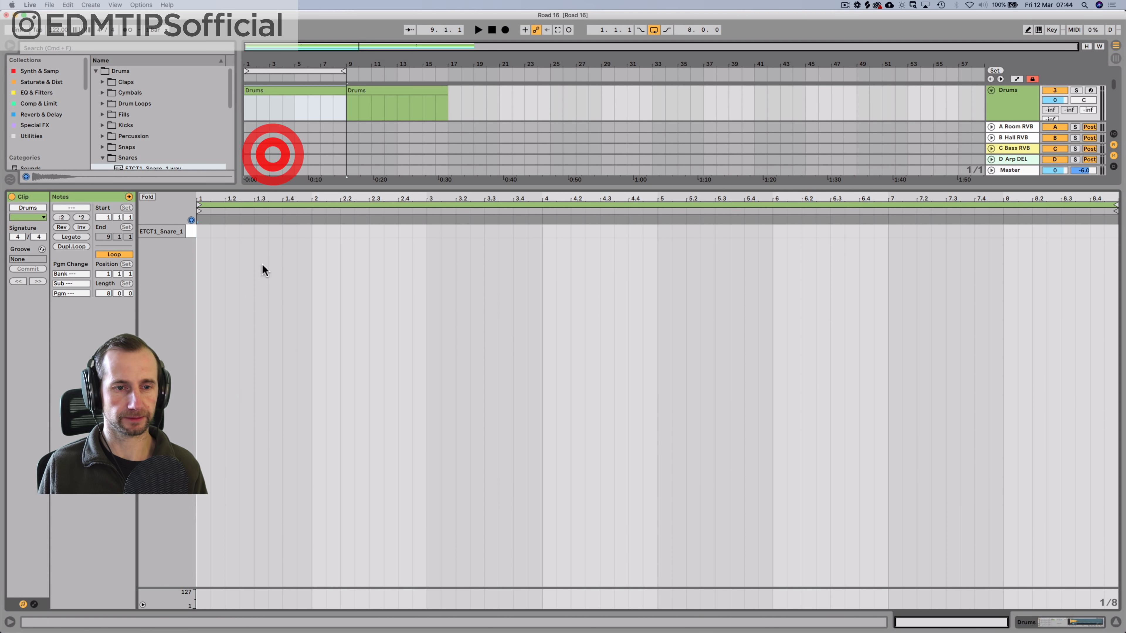
pyautogui.press('space')
pyautogui.doubleClick(227, 230)
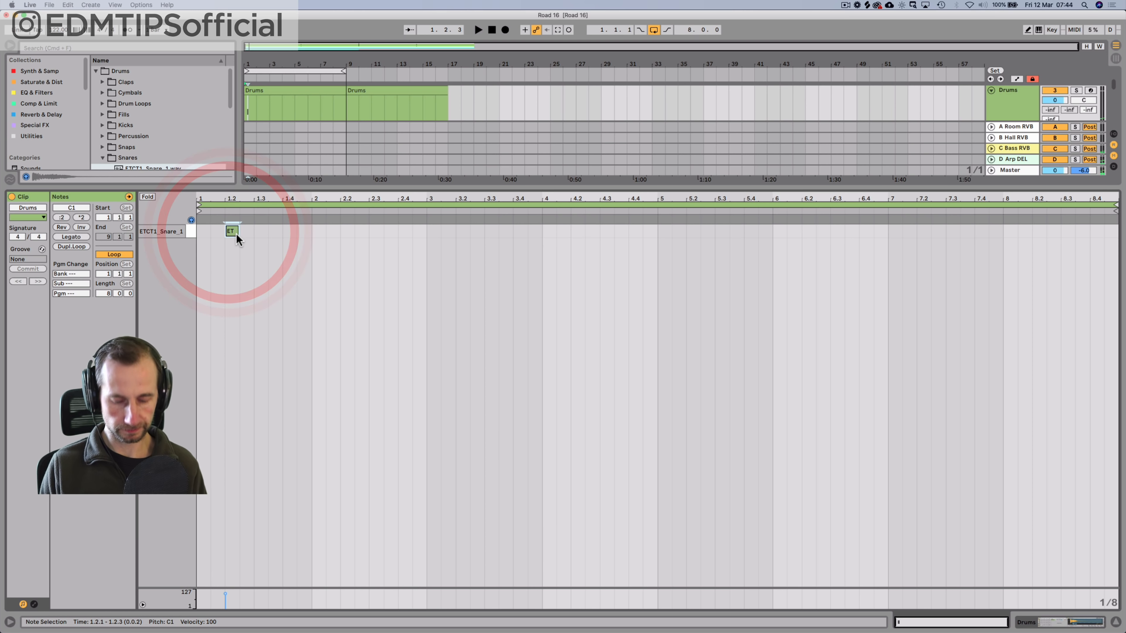
pyautogui.hotkey('shift', 'Tab')
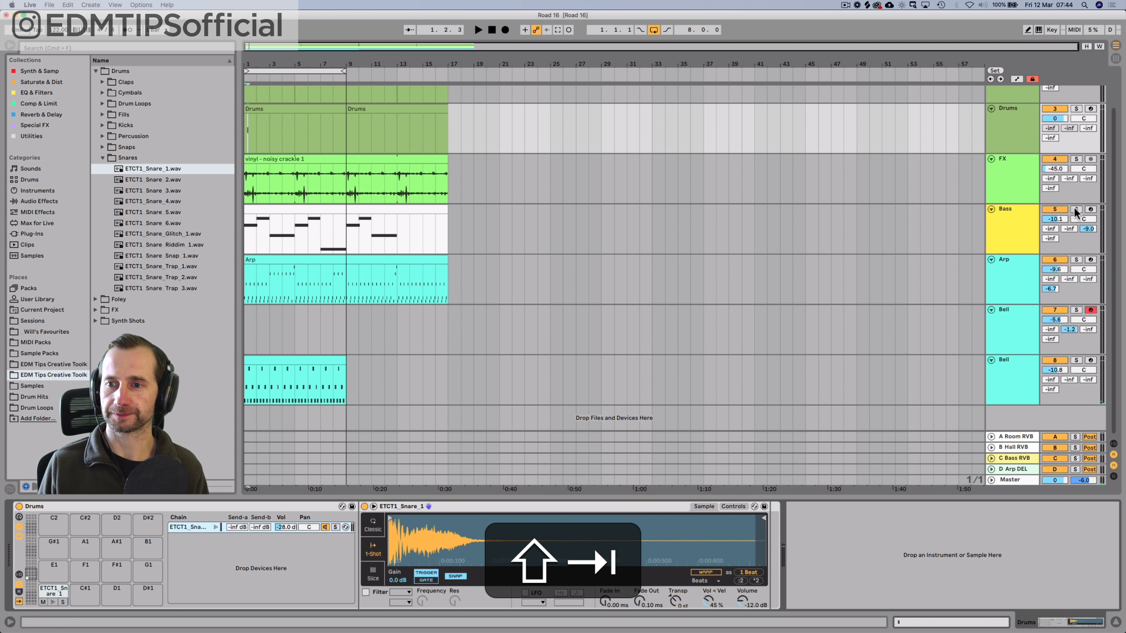
# Step: Unmute the Kicks track, mute the Arp and Bell tracks, and play the beat from the start
pyautogui.scroll(3, 1074, 211)
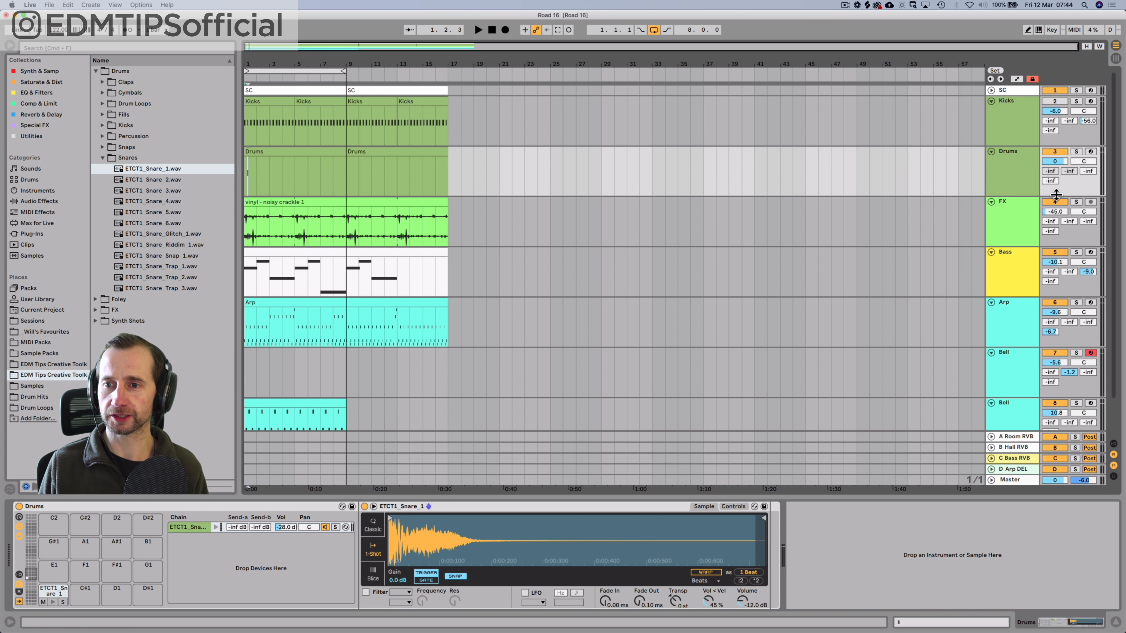
pyautogui.click(1059, 101)
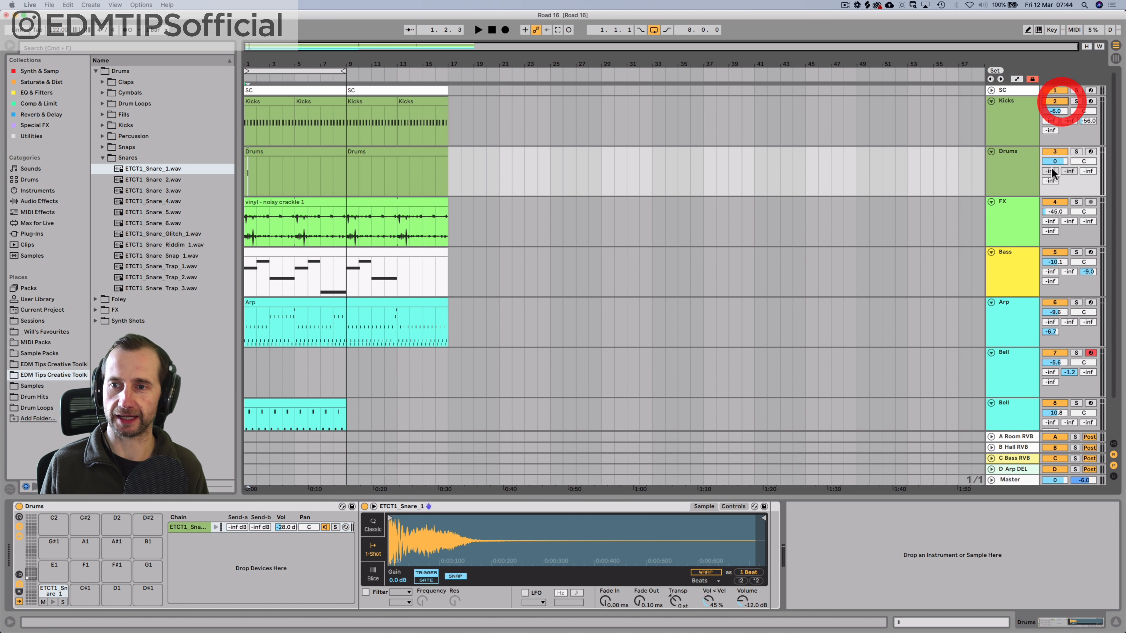
pyautogui.click(1054, 303)
pyautogui.scroll(-3, 1054, 311)
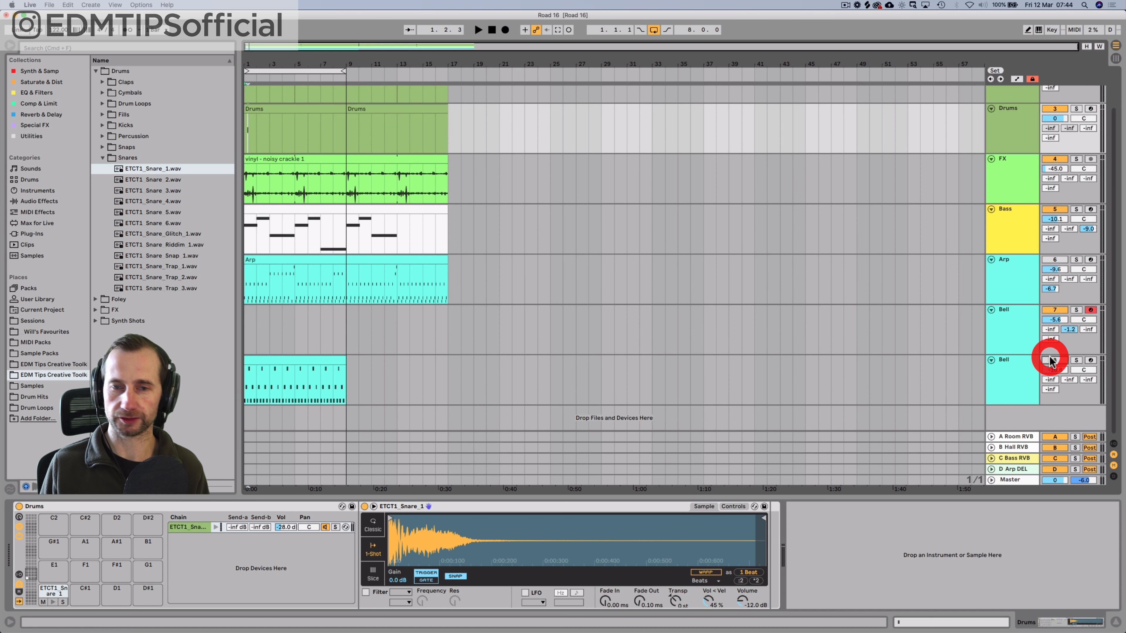
pyautogui.press('space')
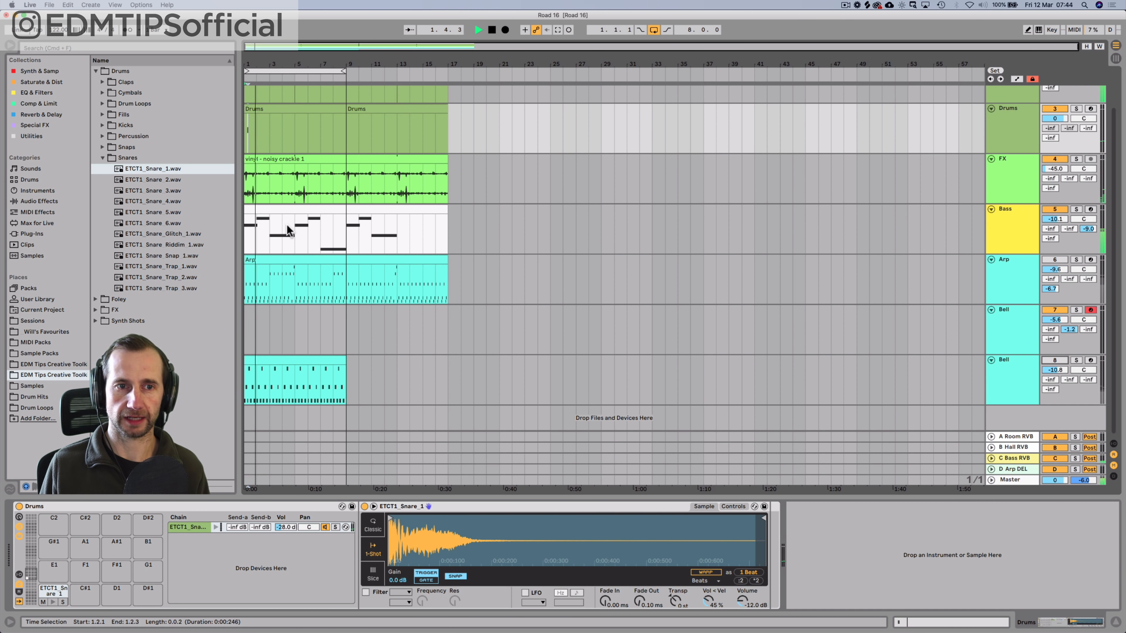
pyautogui.press('space')
# Step: Duplicate the two-beat snare pattern until it fills the eight bars of the first Drums clip
pyautogui.doubleClick(251, 119)
pyautogui.press('space')
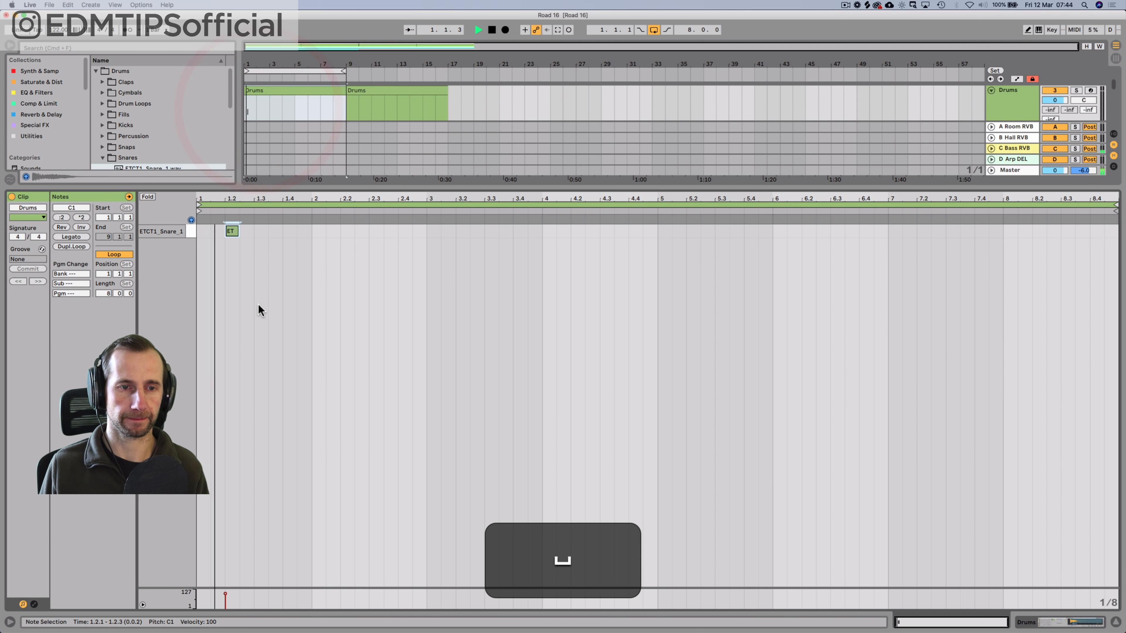
pyautogui.press('space')
pyautogui.moveTo(196, 232); pyautogui.dragTo(248, 230)
pyautogui.press('super+d')
pyautogui.press('super+d')
pyautogui.press('super+d')
pyautogui.press('super+d')
pyautogui.press('super+d')
pyautogui.press('super+d')
pyautogui.press('super+d')
pyautogui.press('super+d')
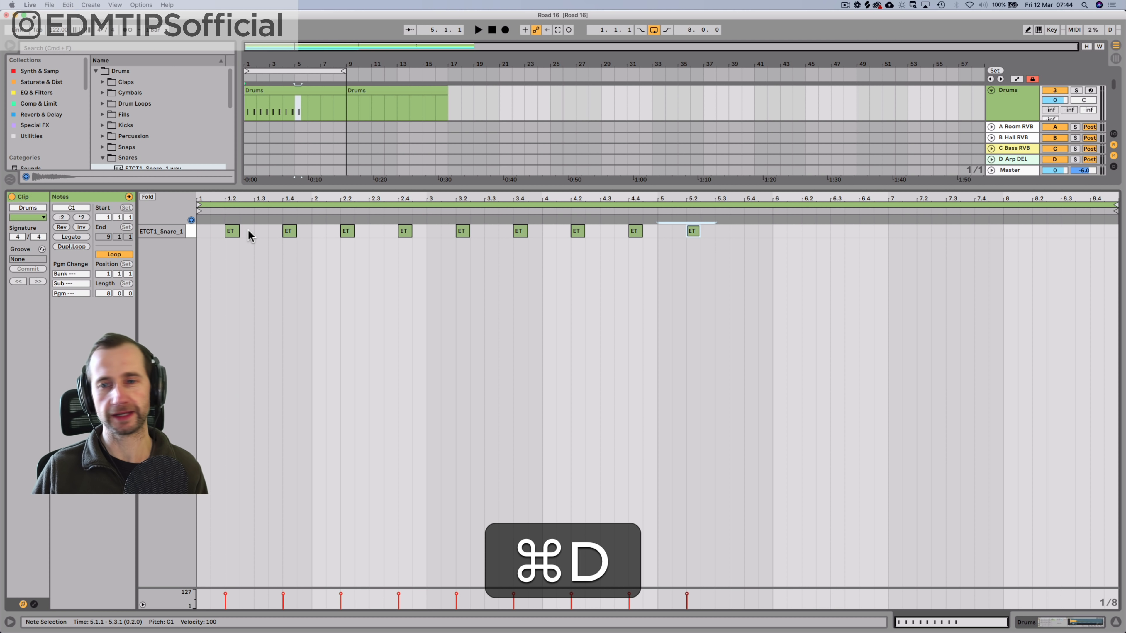
# Step: Raise the snare chain's volume to -18.4 dB while playing the beat
pyautogui.press('space')
pyautogui.hotkey('shift', 'Tab')
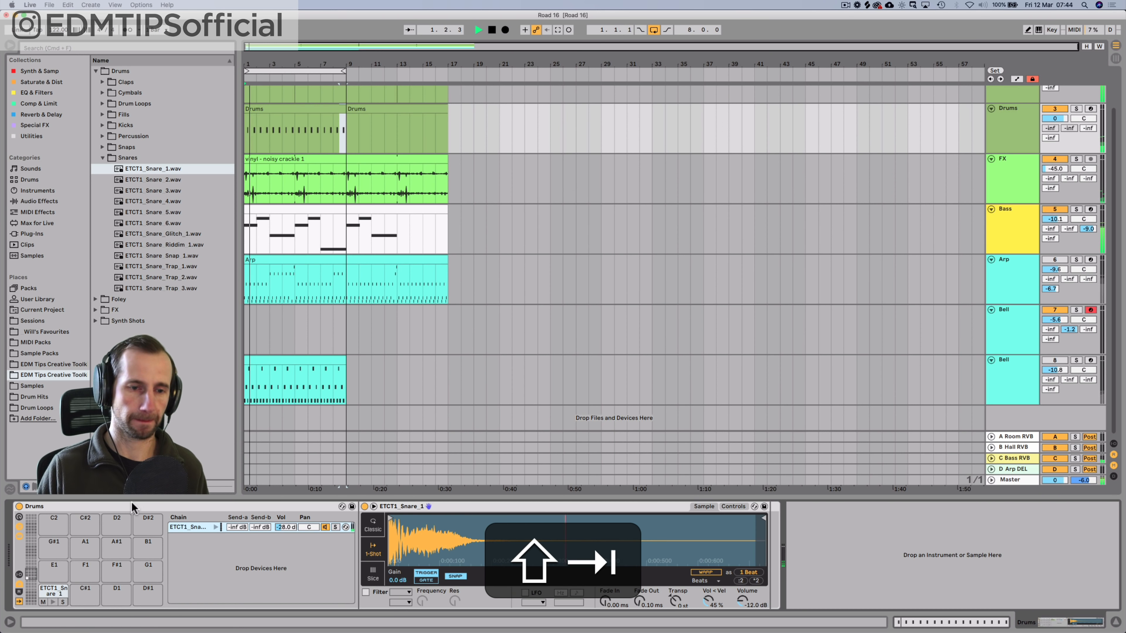
pyautogui.moveTo(290, 528); pyautogui.dragTo(290, 518)
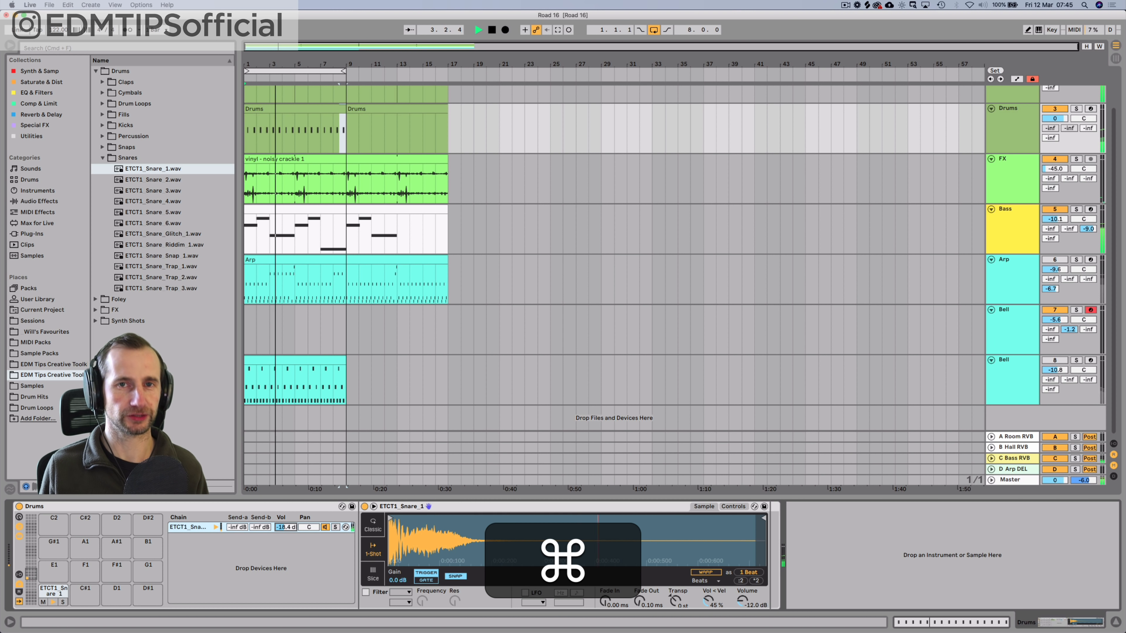
pyautogui.press('space')
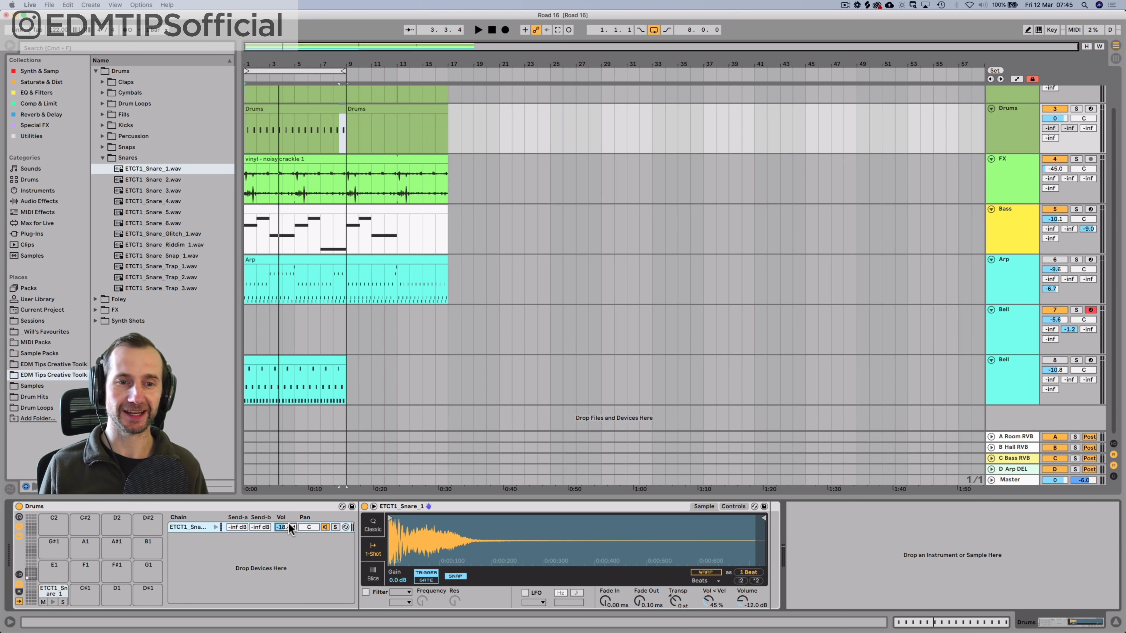
pyautogui.press('space')
pyautogui.press('super')
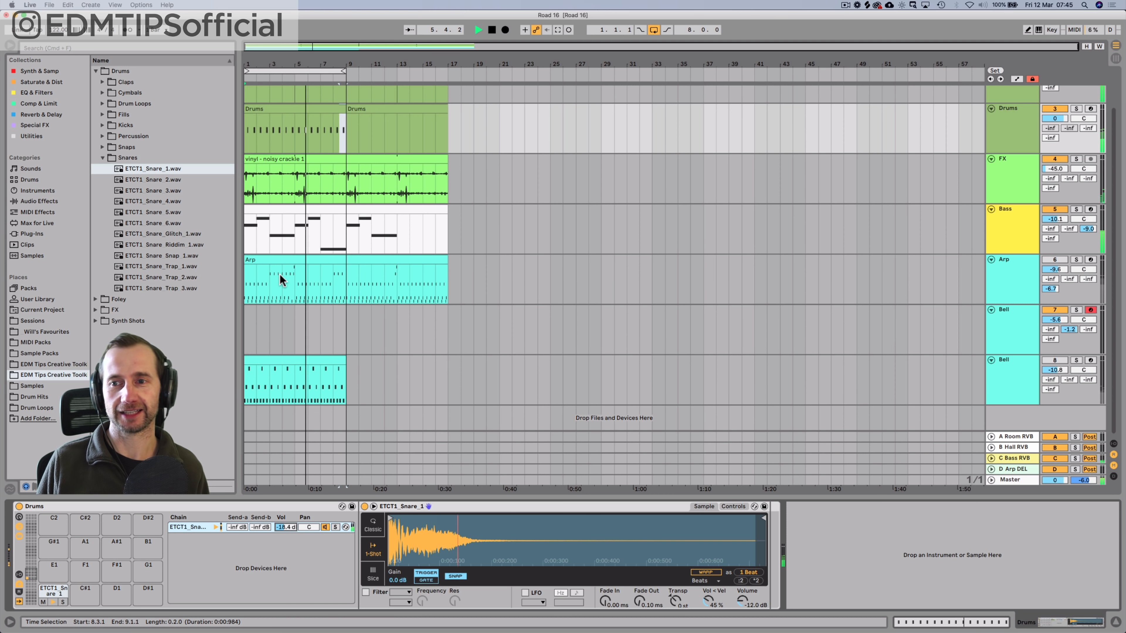
pyautogui.press('space')
# Step: Look through the pack's drum folders from Snares up to Claps for a sample to layer with the snare
pyautogui.scroll(2, 282, 244)
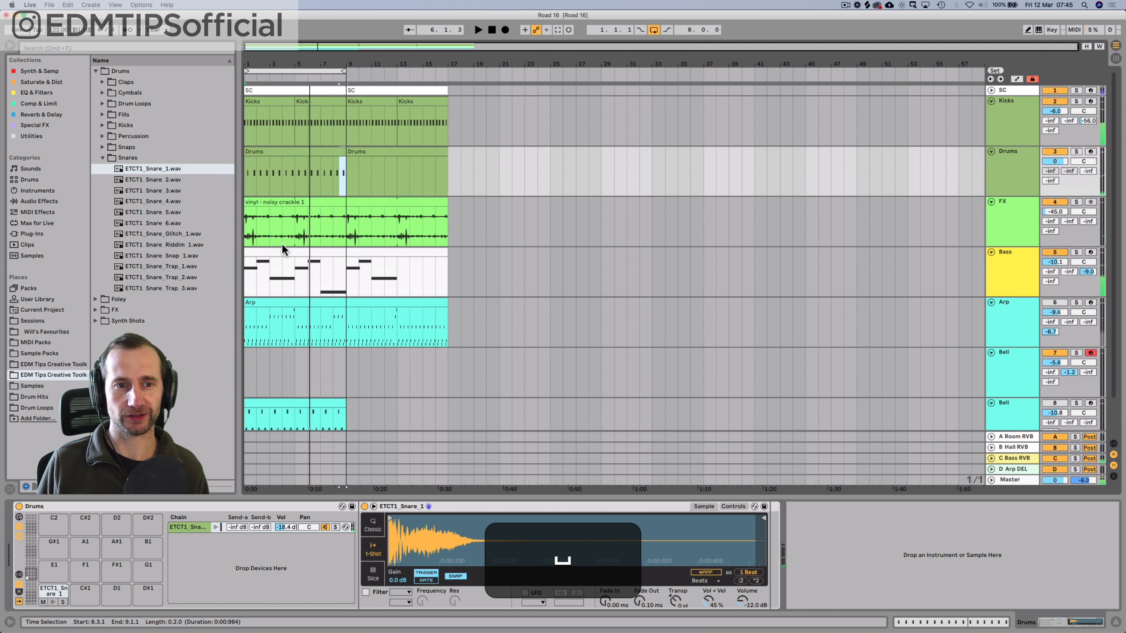
pyautogui.click(165, 180)
pyautogui.press('Up')
pyautogui.press('Up')
pyautogui.press('Left')
pyautogui.press('Up')
pyautogui.press('Up')
pyautogui.press('Up')
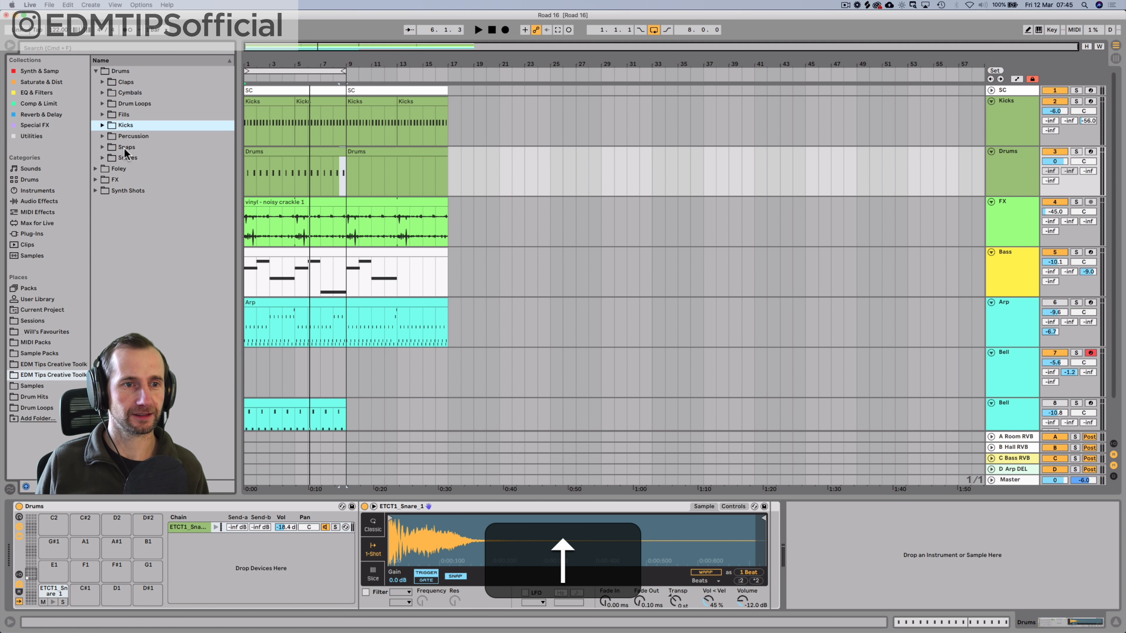
pyautogui.press('Down')
pyautogui.press('Down')
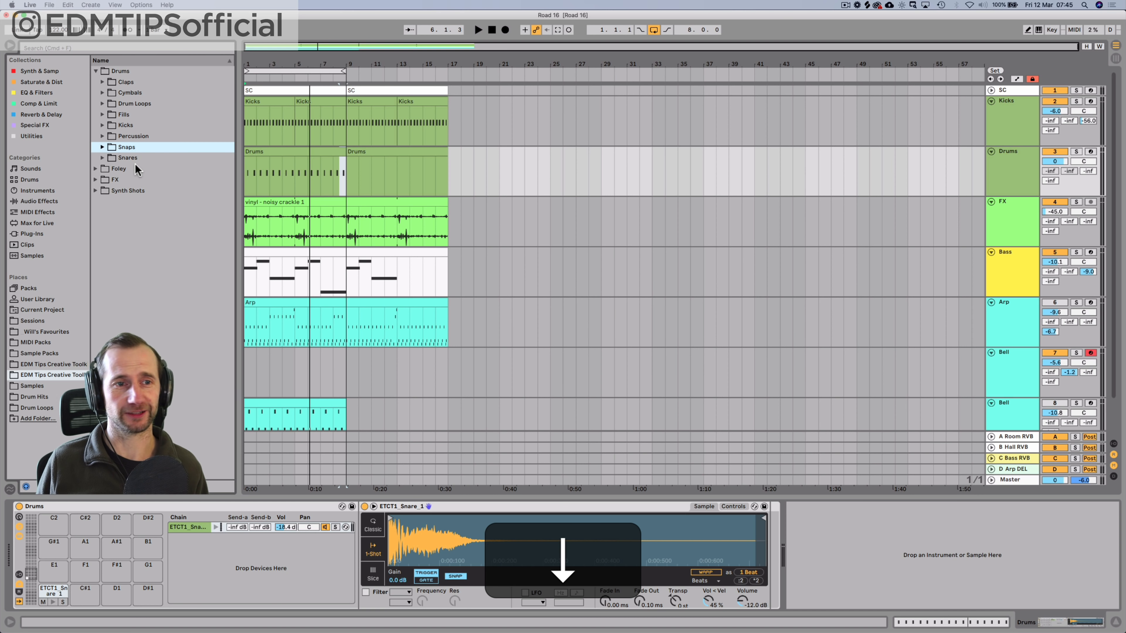
pyautogui.click(126, 109)
pyautogui.press('Up')
pyautogui.press('Up')
pyautogui.press('Up')
pyautogui.press('Right')
pyautogui.press('Down')
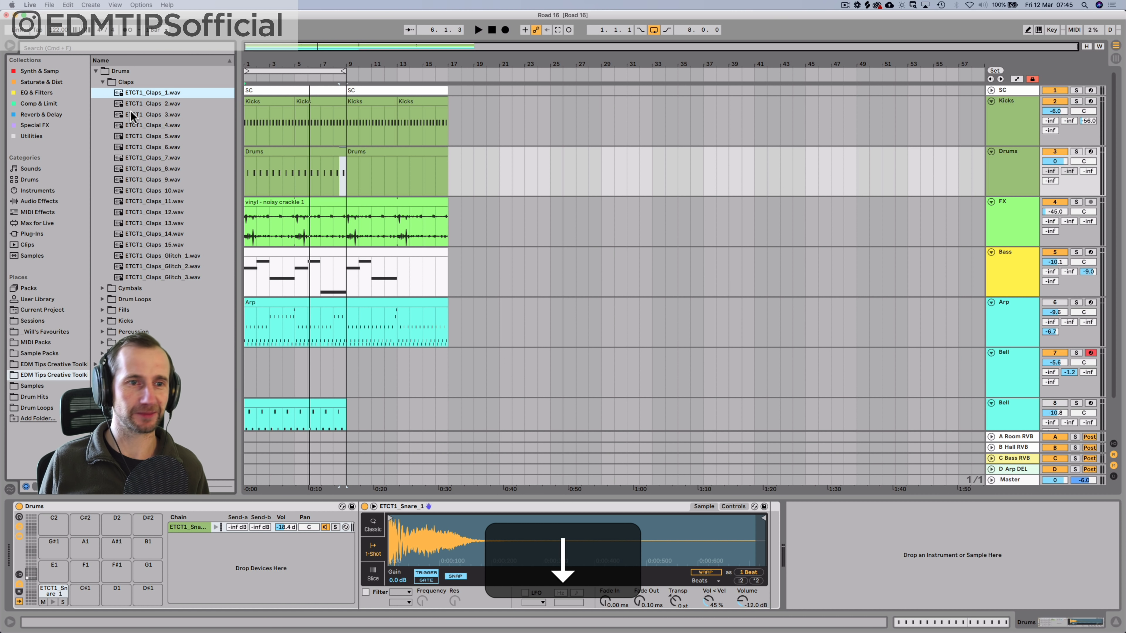
pyautogui.press('Left')
pyautogui.press('Left')
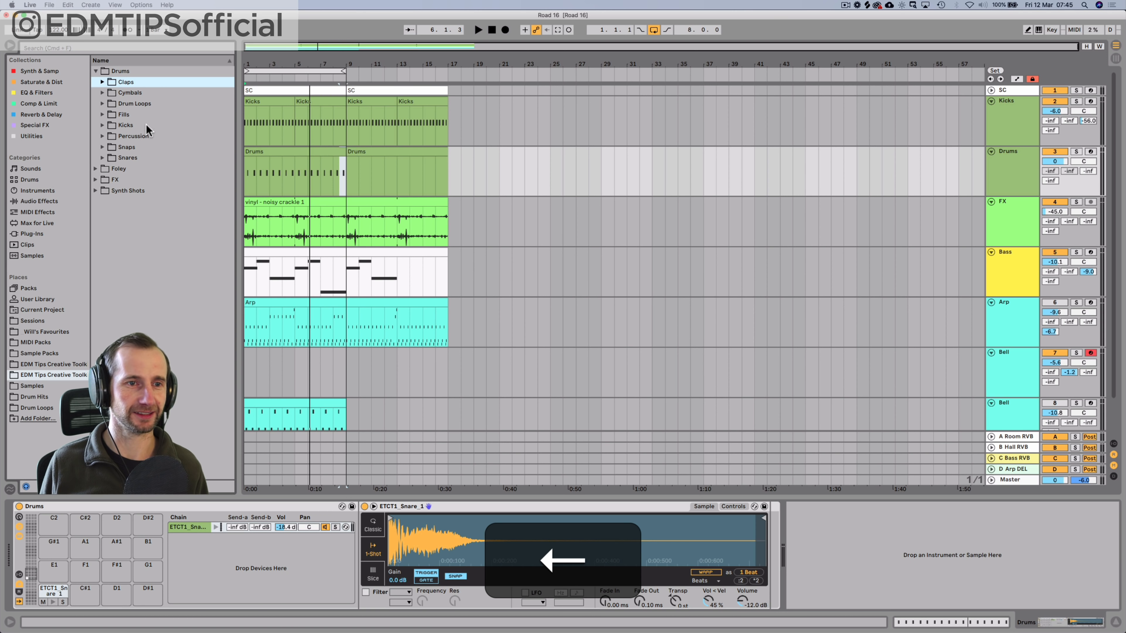
pyautogui.press('Down')
pyautogui.press('Down')
pyautogui.press('Down')
pyautogui.press('Down')
pyautogui.press('Down')
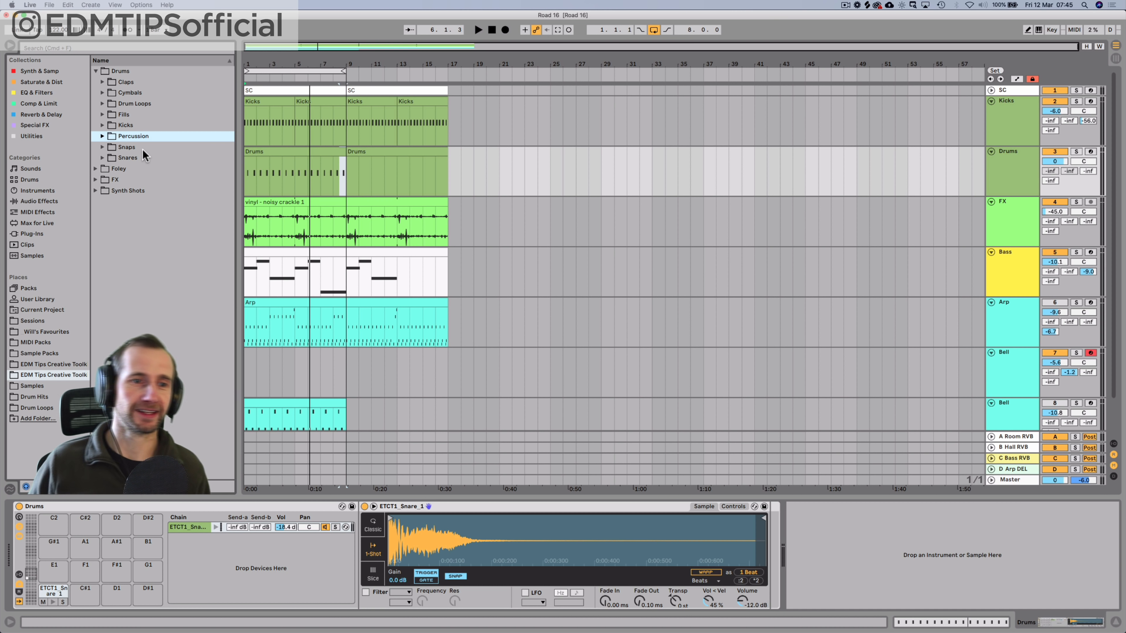
pyautogui.press('Up')
pyautogui.press('Up')
pyautogui.press('Up')
pyautogui.press('Up')
pyautogui.press('Up')
pyautogui.press('Up')
pyautogui.press('Right')
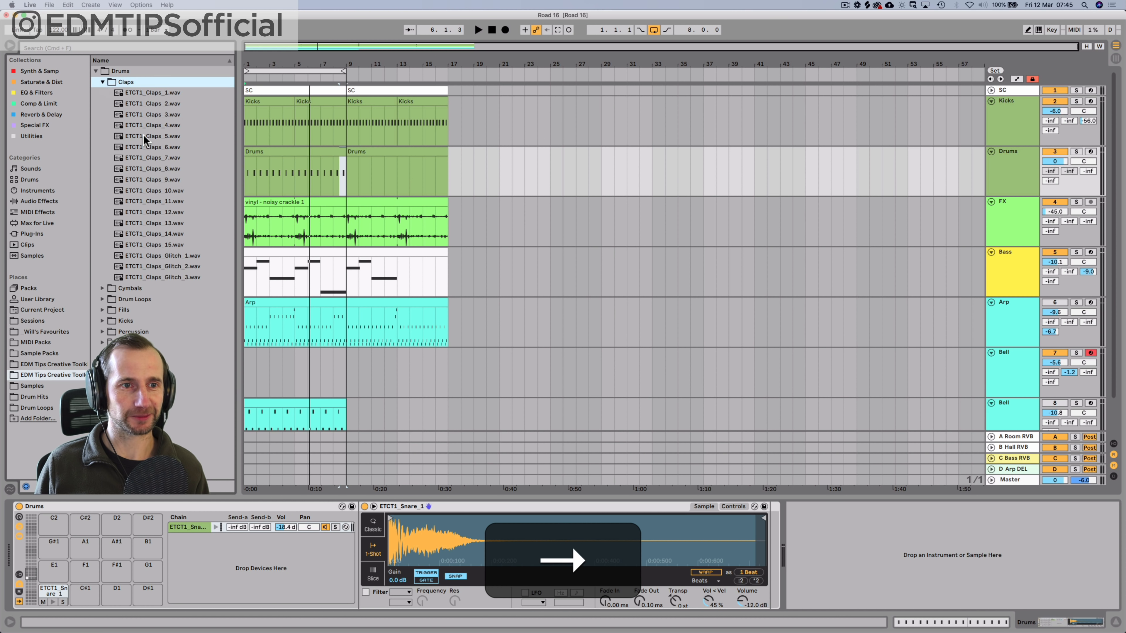
# Step: Load ETCT1_Claps_15.wav onto the Drums rack's C#1 pad and move the sample's end point in to cut off its quiet tail
pyautogui.press('Down')
pyautogui.click(148, 256)
pyautogui.press('Up')
pyautogui.press('Up')
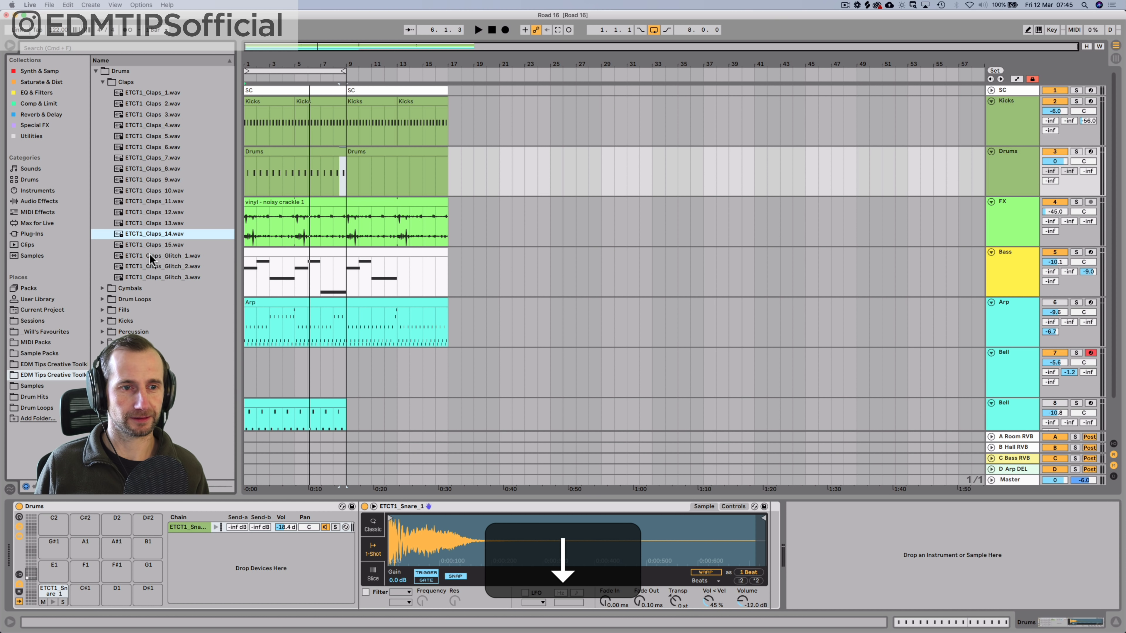
pyautogui.press('Down')
pyautogui.moveTo(157, 243); pyautogui.dragTo(252, 557)
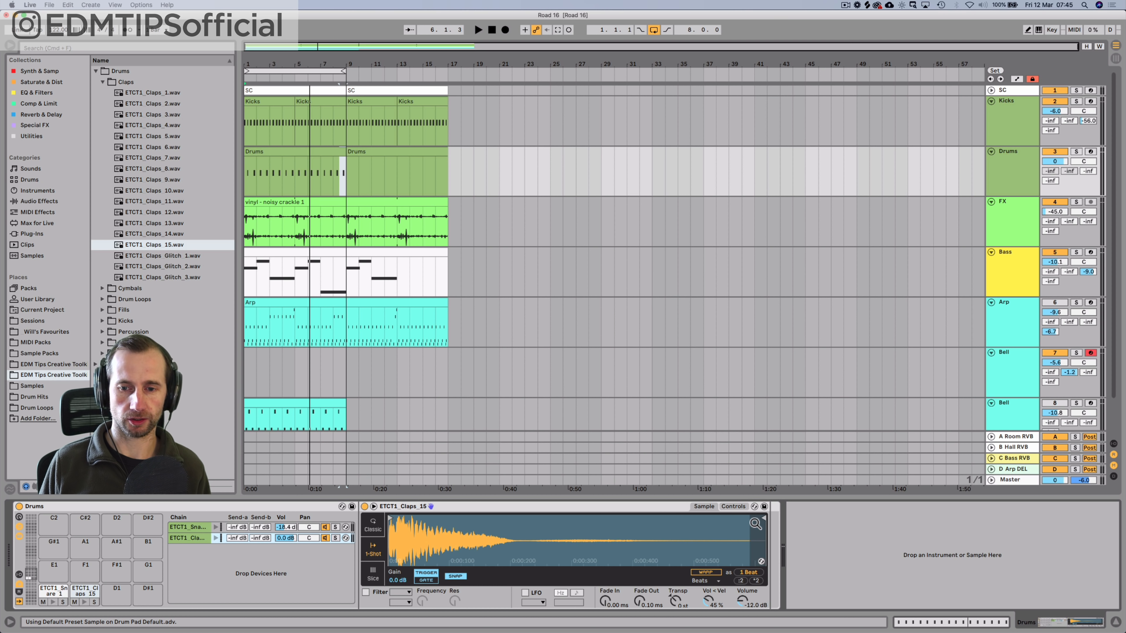
pyautogui.moveTo(760, 520); pyautogui.dragTo(527, 528)
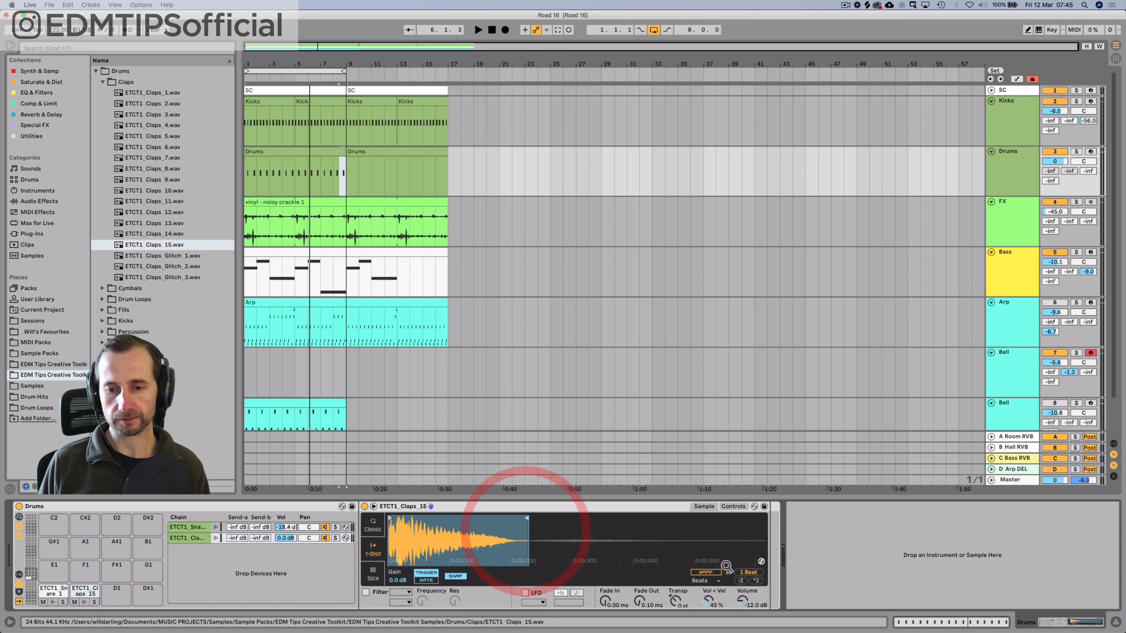
# Step: Copy all the snare notes in the first Drums clip up to the ETCT1_Claps_15 row so the clap layers every snare hit
pyautogui.click(463, 582)
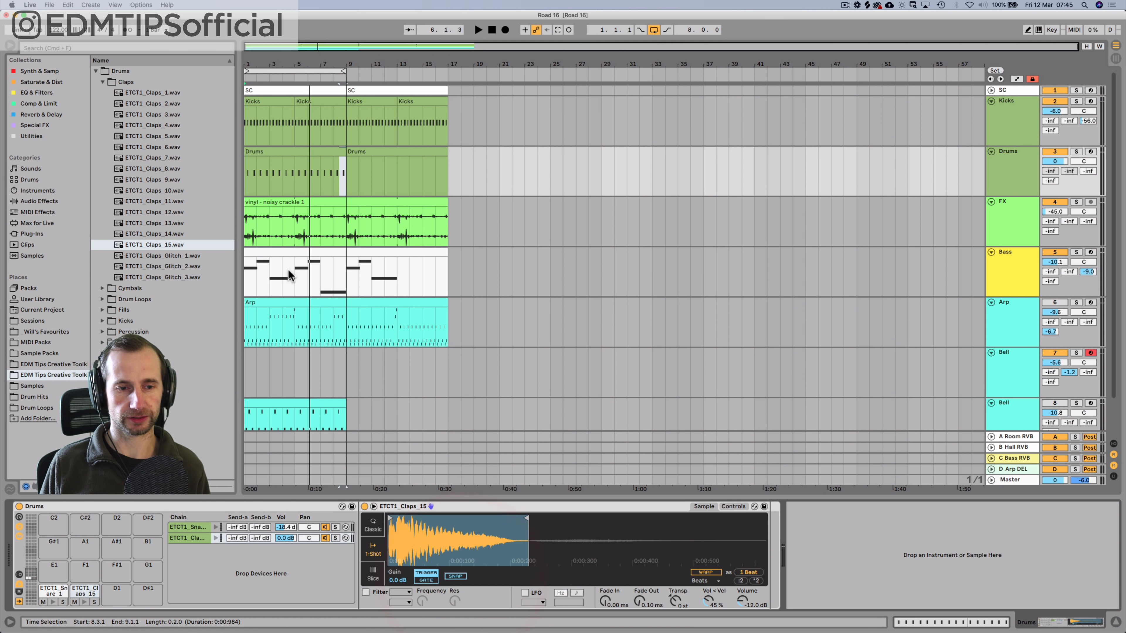
pyautogui.click(266, 172)
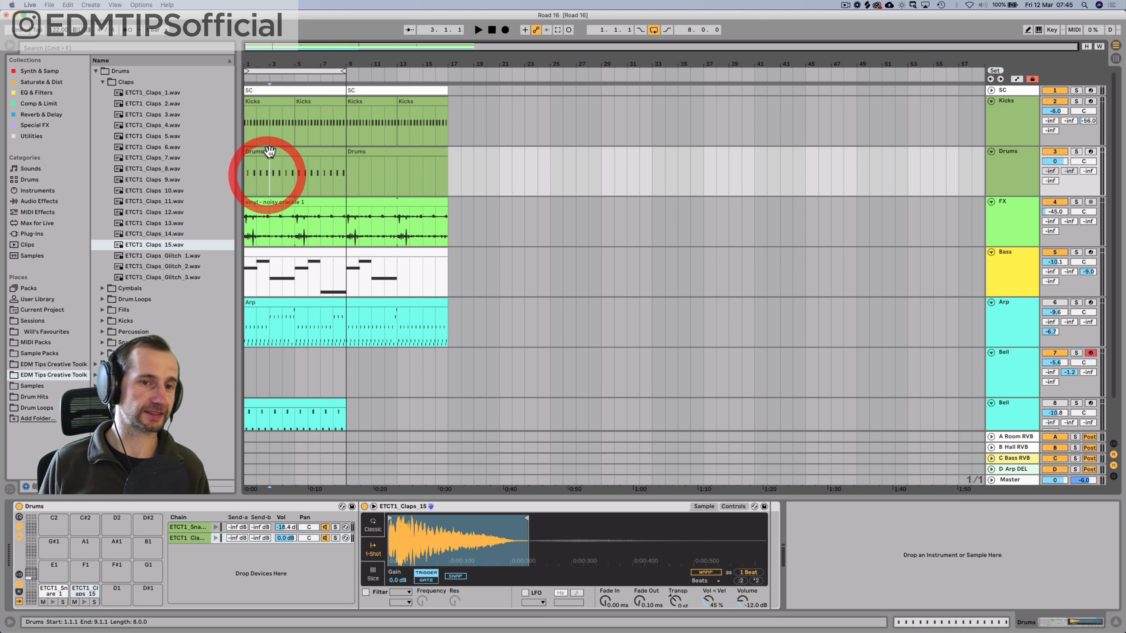
pyautogui.doubleClick(269, 150)
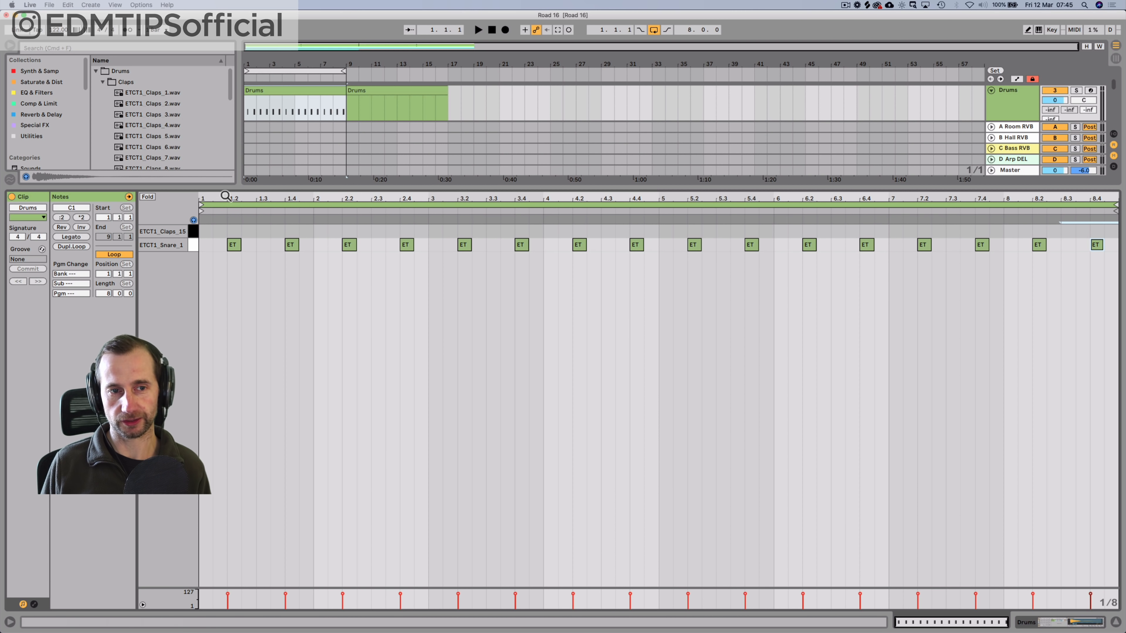
pyautogui.moveTo(221, 199); pyautogui.dragTo(238, 199)
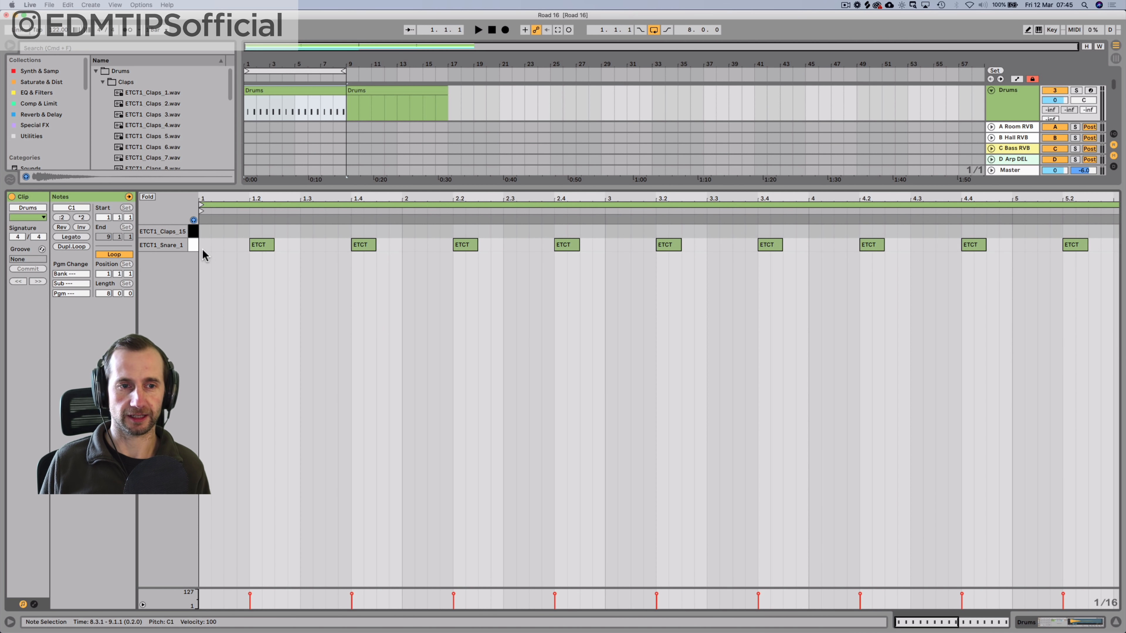
pyautogui.click(194, 245)
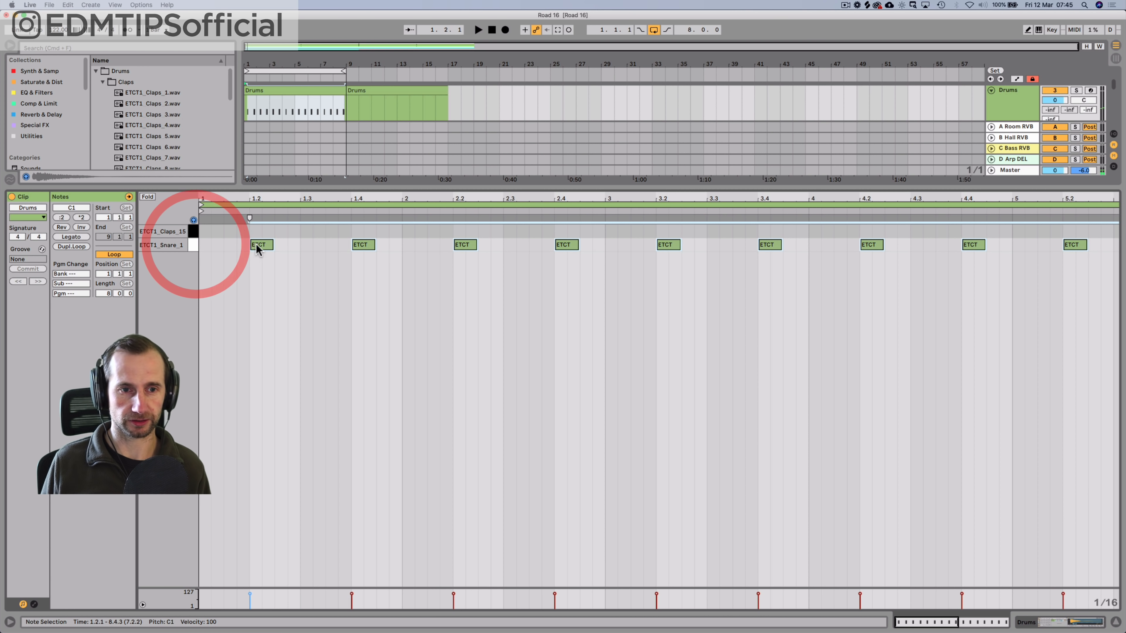
pyautogui.press('alt')
pyautogui.moveTo(260, 246); pyautogui.dragTo(258, 231)
pyautogui.hotkey('shift', 'Tab')
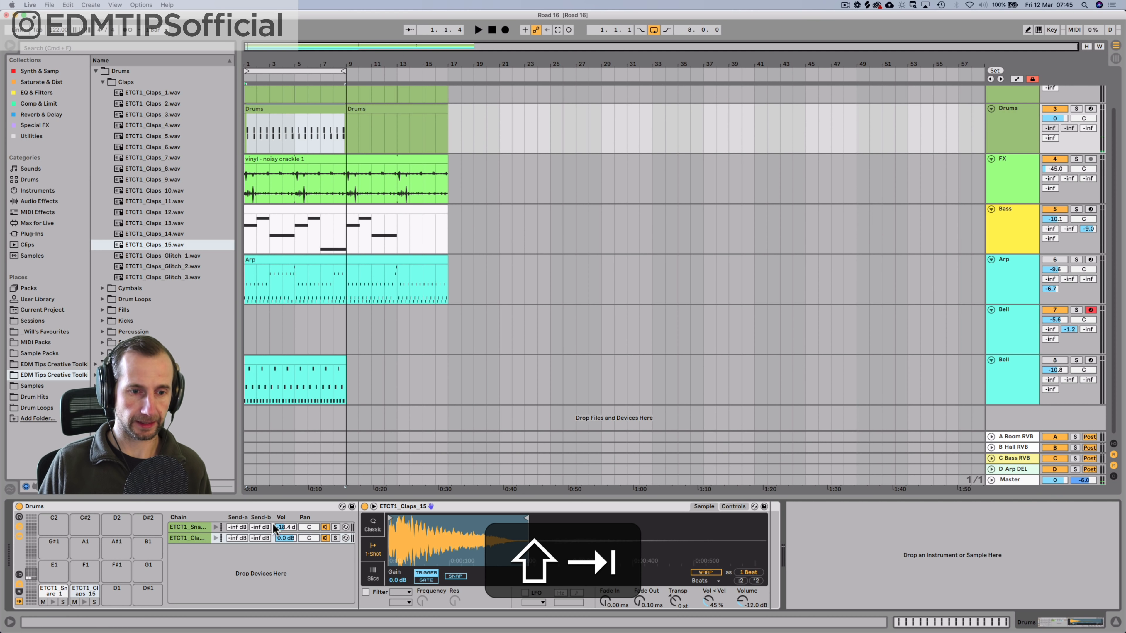
# Step: Set the clap chain's volume to -21.0 dB during playback, compare the beat with the clap muted and unmuted, and save the set
pyautogui.moveTo(280, 536)
pyautogui.mouseDown()
pyautogui.moveTo(279, 558)
pyautogui.moveTo(279, 523)
pyautogui.mouseUp()
pyautogui.press('space')
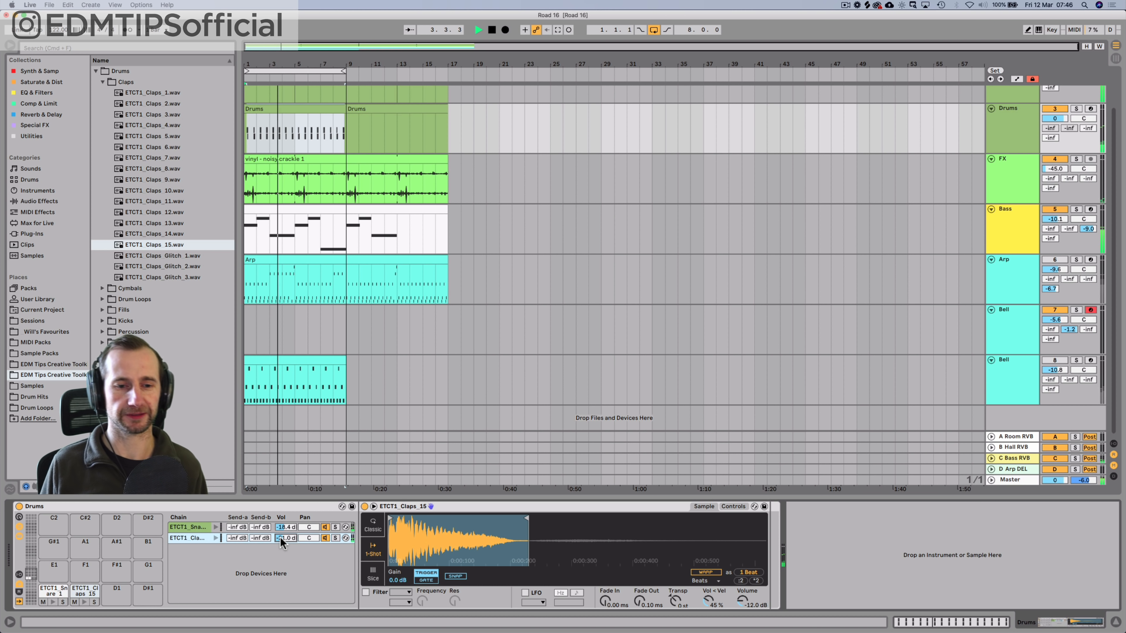
pyautogui.click(324, 537)
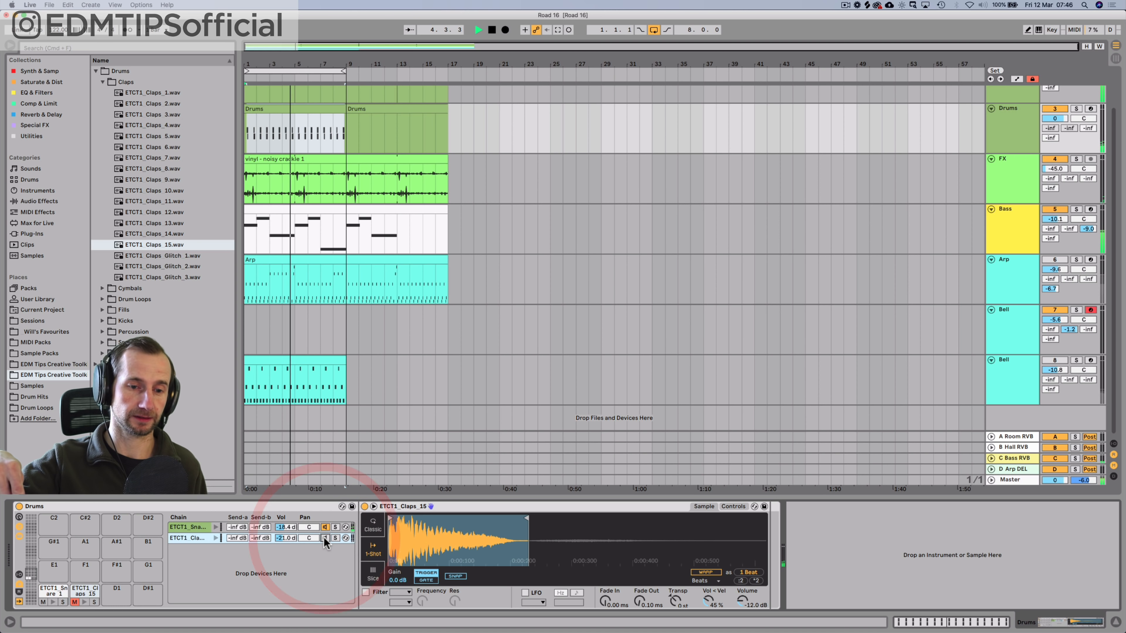
pyautogui.click(325, 537)
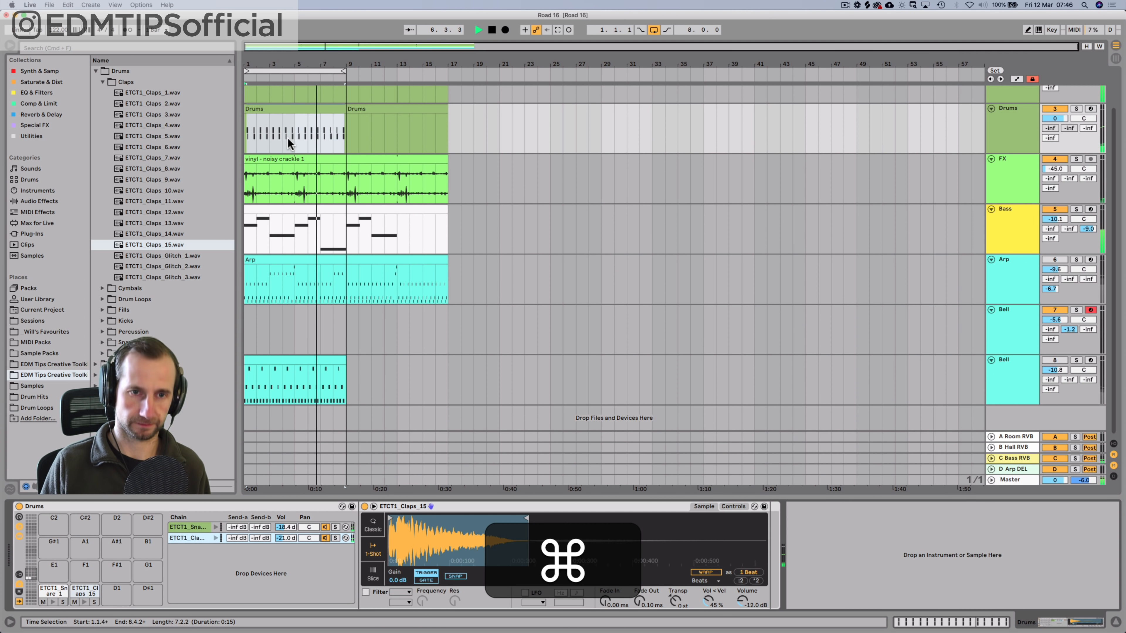
pyautogui.press('super+s')
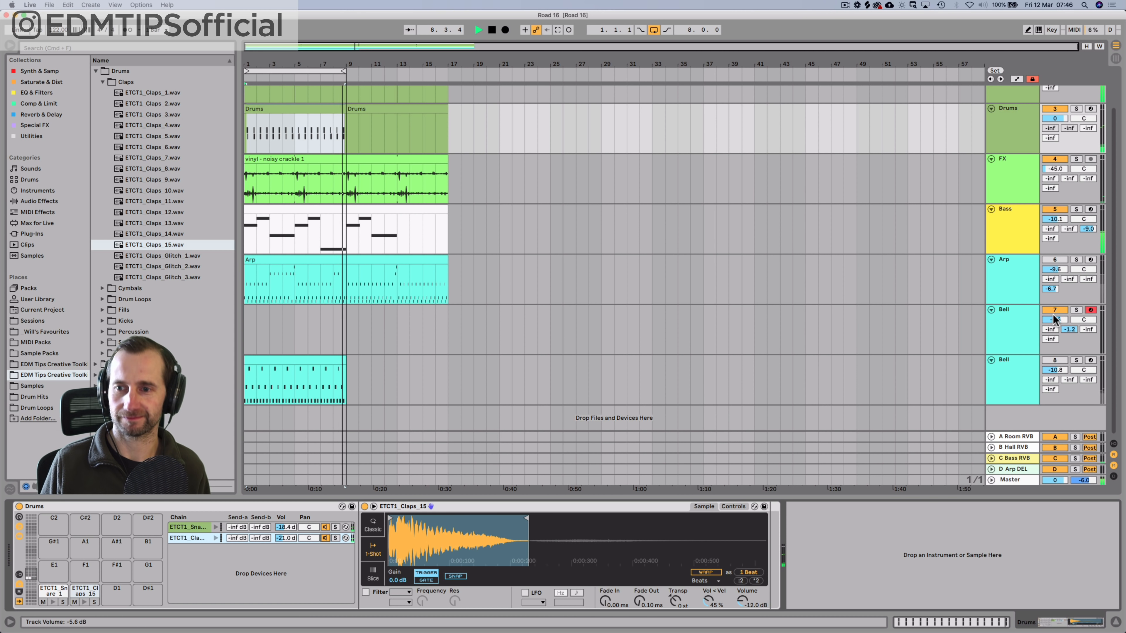
# Step: Reactivate the Arp track at -12.9 dB and open its Operator filter frequency to 18.5 kHz
pyautogui.click(1050, 259)
pyautogui.moveTo(1051, 268); pyautogui.dragTo(1006, 283)
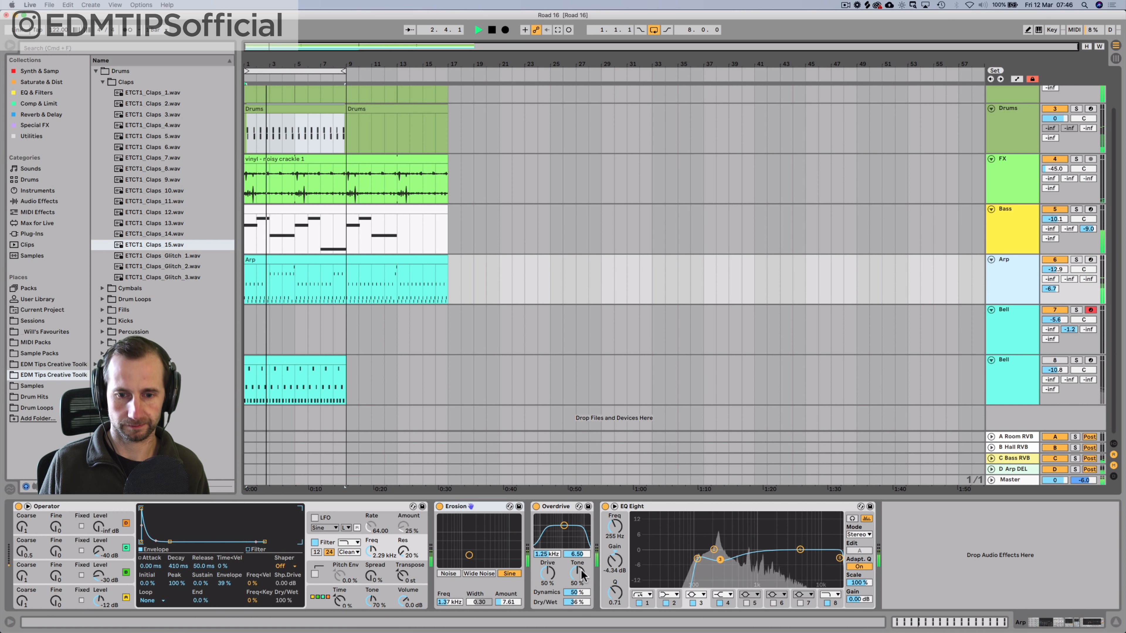
pyautogui.moveTo(370, 551)
pyautogui.mouseDown()
pyautogui.moveTo(371, 538)
pyautogui.moveTo(371, 586)
pyautogui.moveTo(371, 536)
pyautogui.mouseUp()
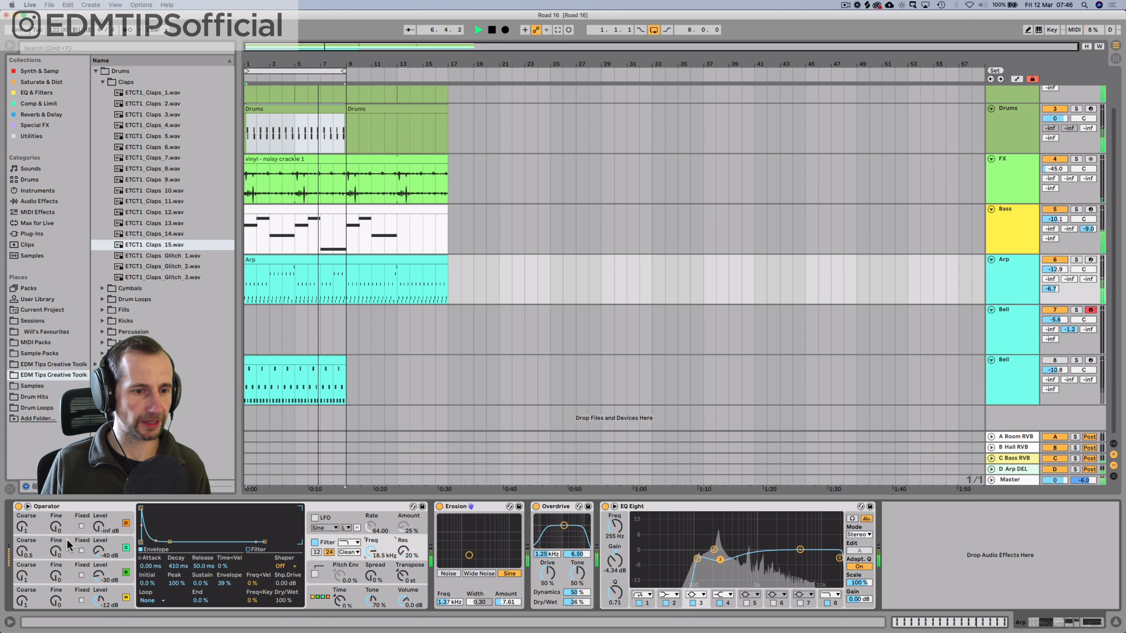
# Step: Add the Arp Operator's oscillator D with a Saw 64 wave at a level of -42 dB, then stop playback and save the set
pyautogui.click(72, 526)
pyautogui.click(257, 566)
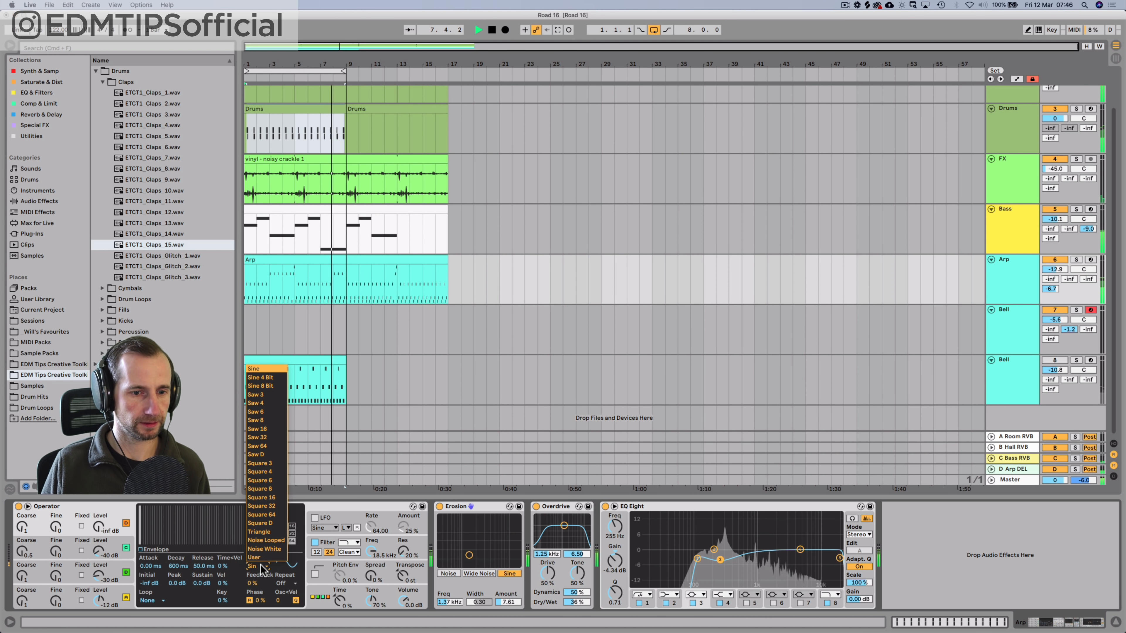
pyautogui.click(254, 446)
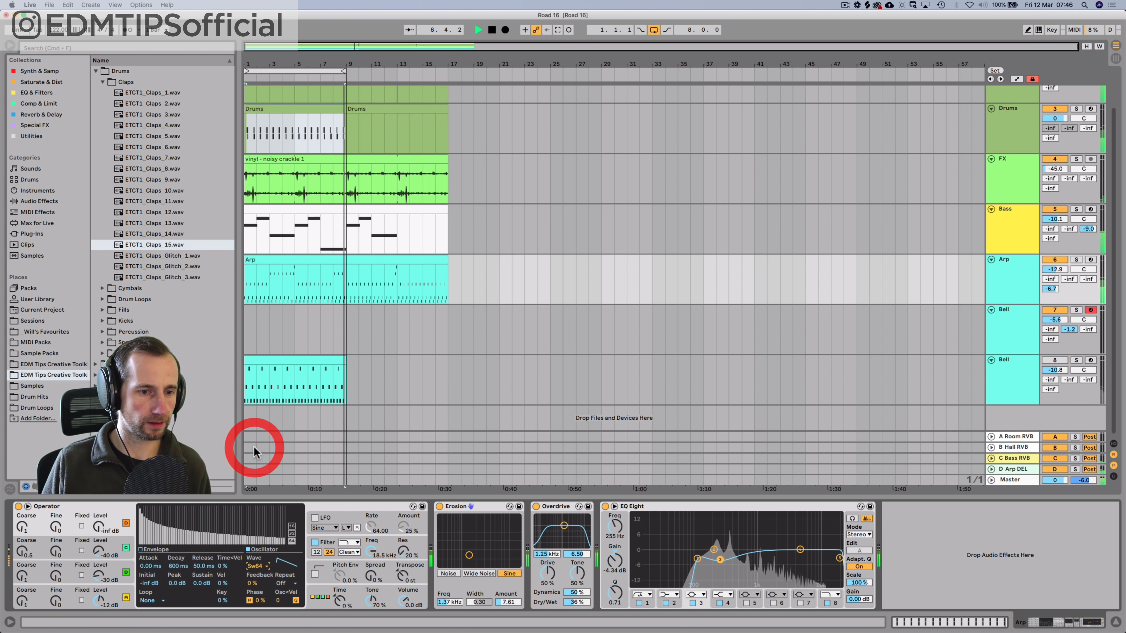
pyautogui.moveTo(100, 530); pyautogui.dragTo(101, 506)
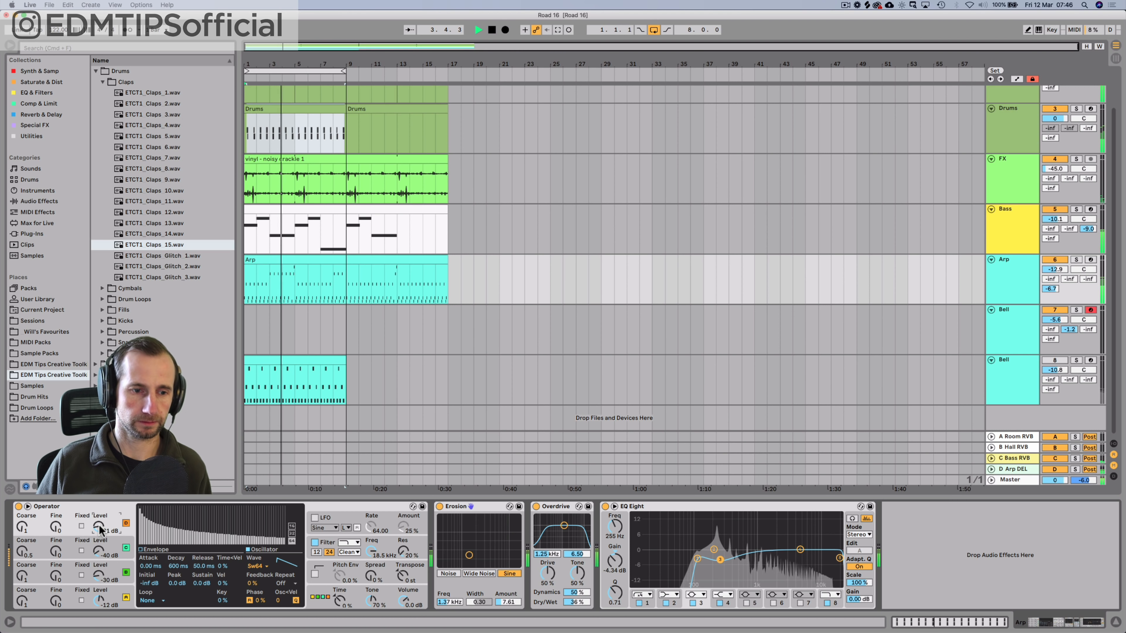
pyautogui.click(21, 528)
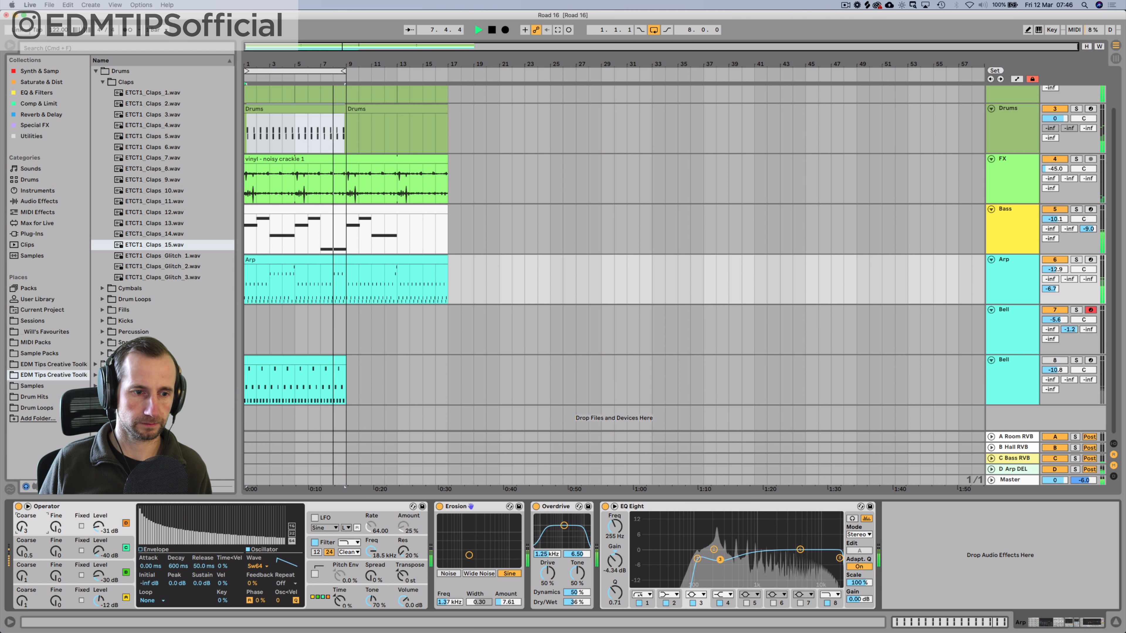
pyautogui.moveTo(21, 527); pyautogui.dragTo(20, 533)
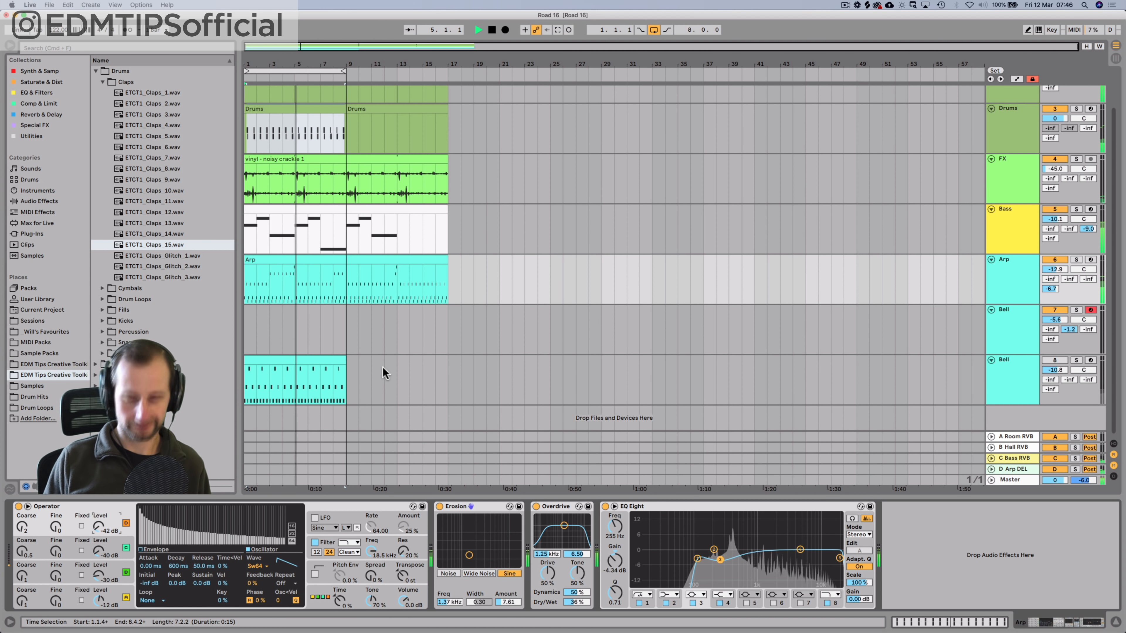
pyautogui.press('space')
pyautogui.press('super+s')
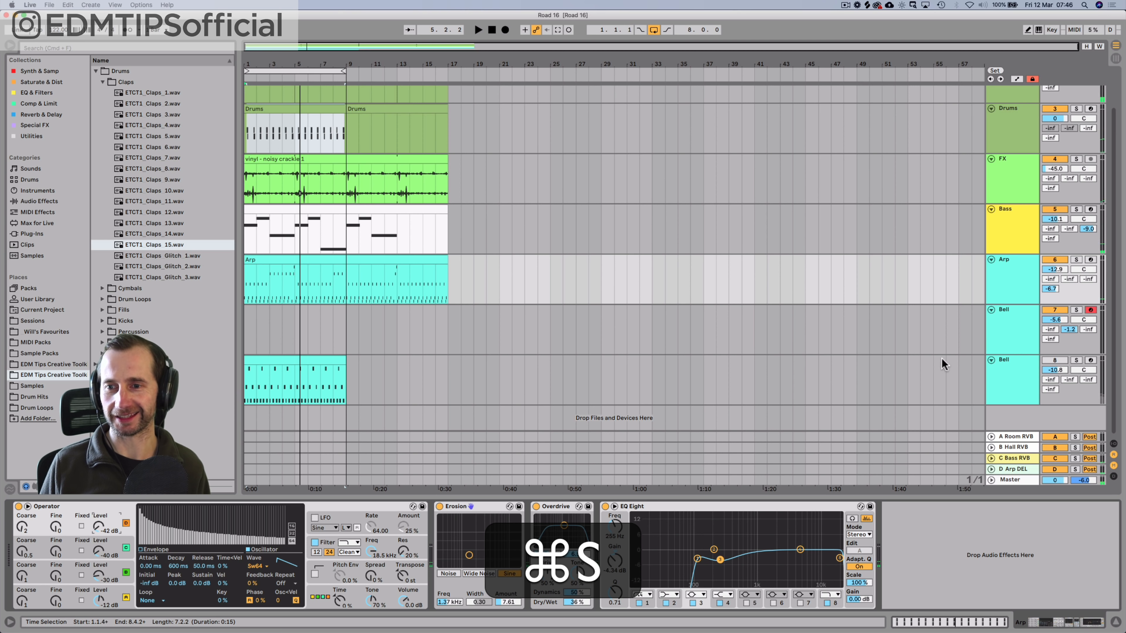
# Step: Lower the Bell pad track's volume to -16.8 dB, checking it against the playing mix
pyautogui.click(1000, 373)
pyautogui.click(1055, 371)
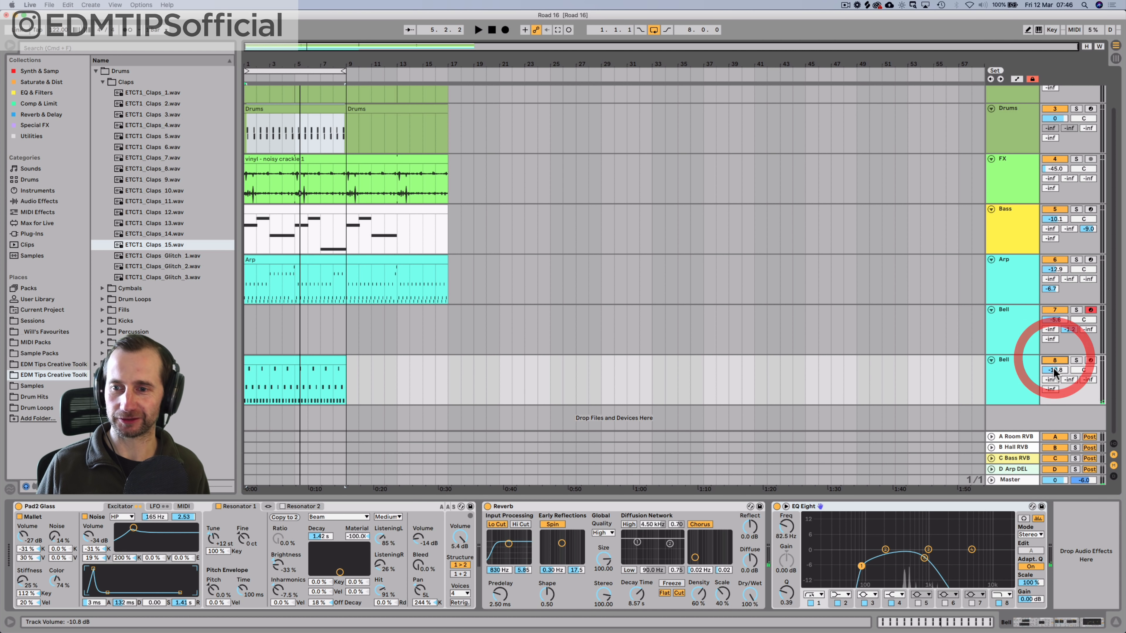
pyautogui.moveTo(1055, 373); pyautogui.dragTo(1055, 408)
pyautogui.press('space')
pyautogui.moveTo(1055, 370); pyautogui.dragTo(1055, 359)
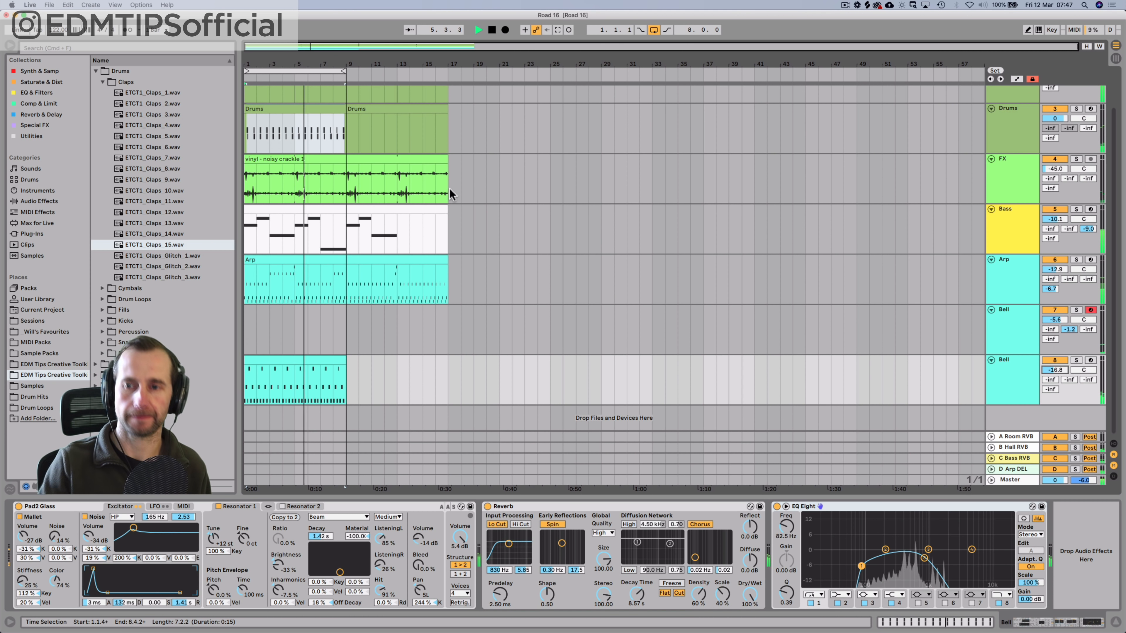
pyautogui.press('space')
# Step: Insert an audio track below the Drums track and open the Drum Loops folder to find a loop for it
pyautogui.click(1009, 112)
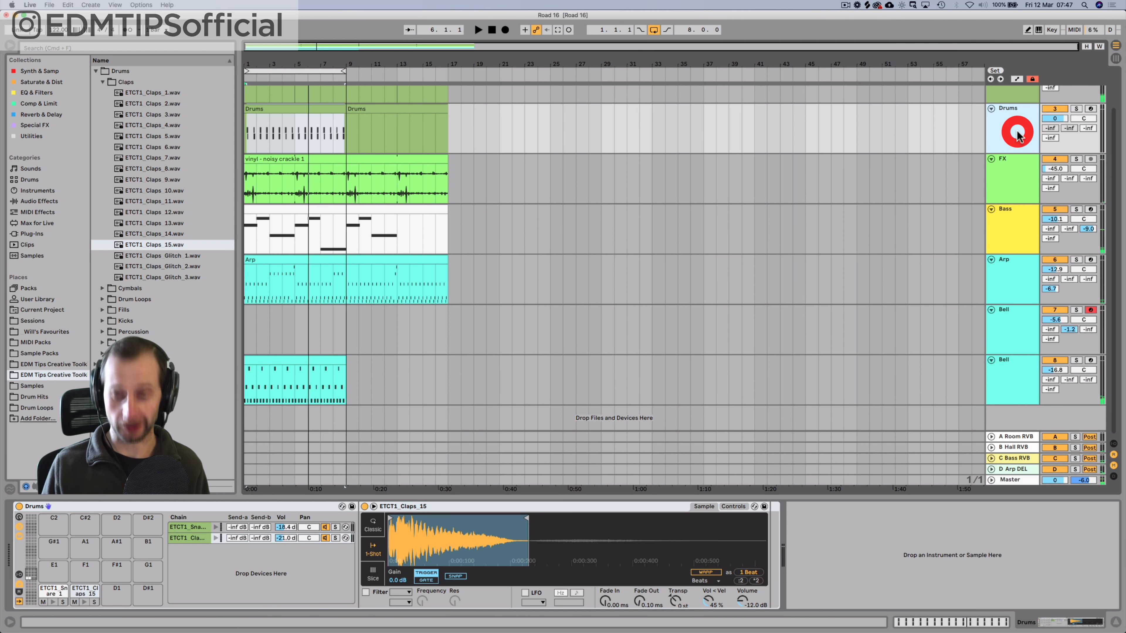
pyautogui.press('super+t')
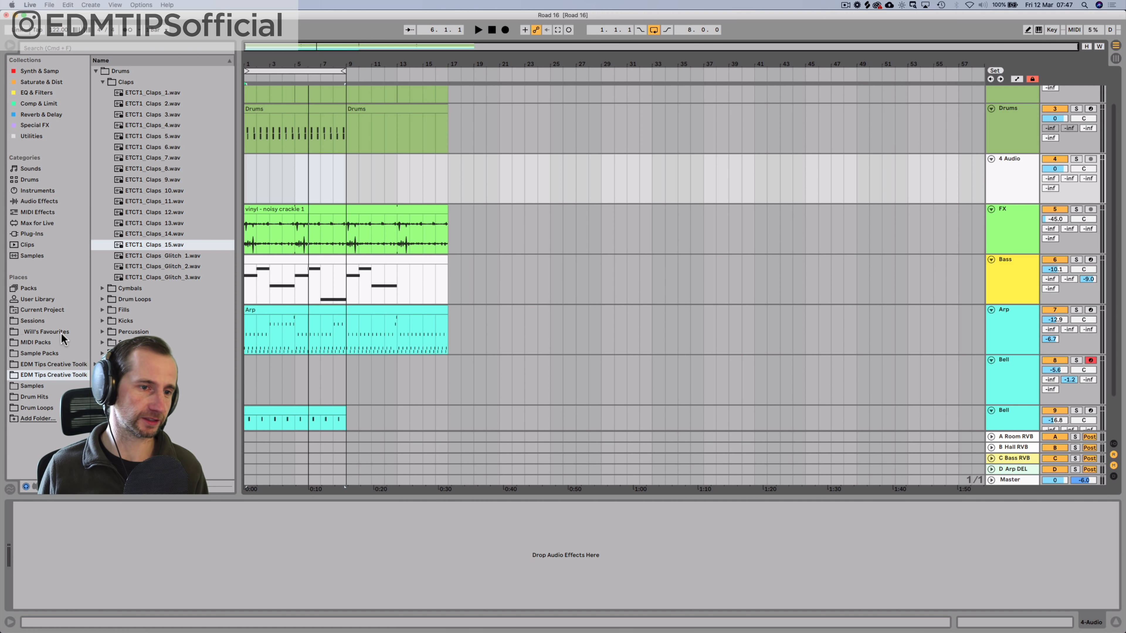
pyautogui.click(38, 406)
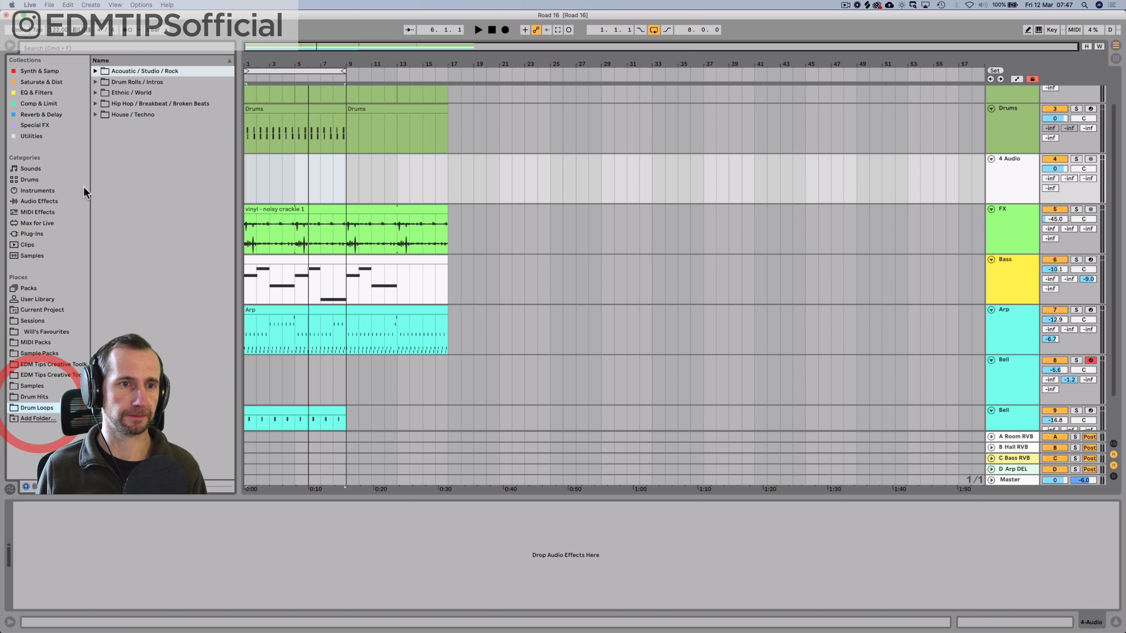
pyautogui.click(120, 80)
pyautogui.press('Right')
pyautogui.press('Left')
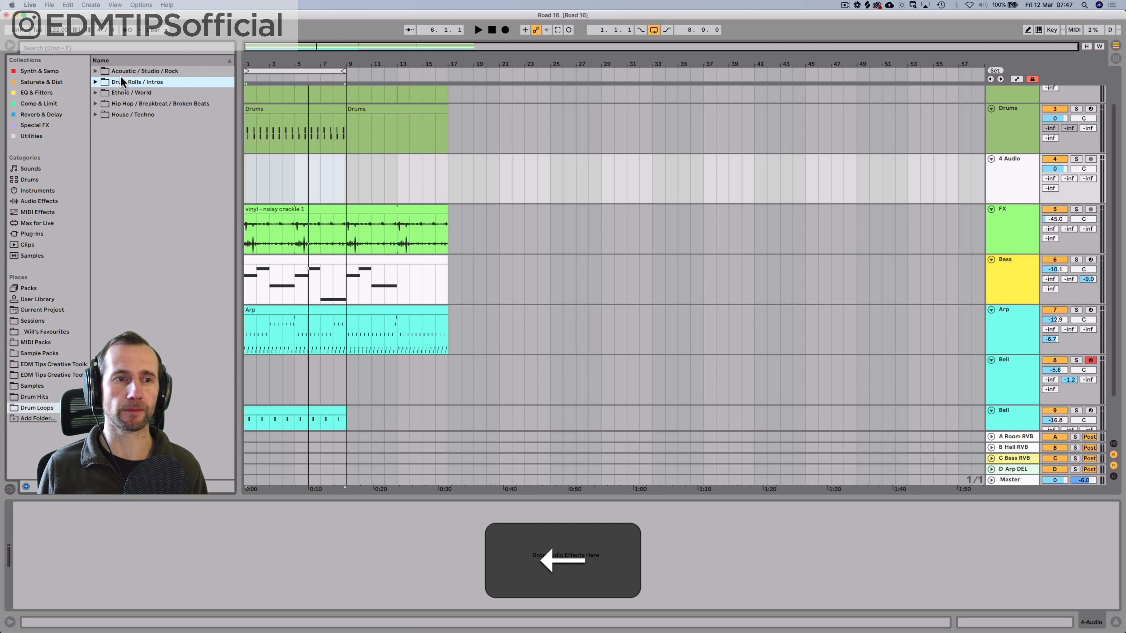
# Step: Audition loops in the Acoustic / Studio / Rock folder and its Soul 'n' Funk 120 bpm subfolder
pyautogui.press('Right')
pyautogui.press('Down')
pyautogui.press('Down')
pyautogui.press('Down')
pyautogui.press('Down')
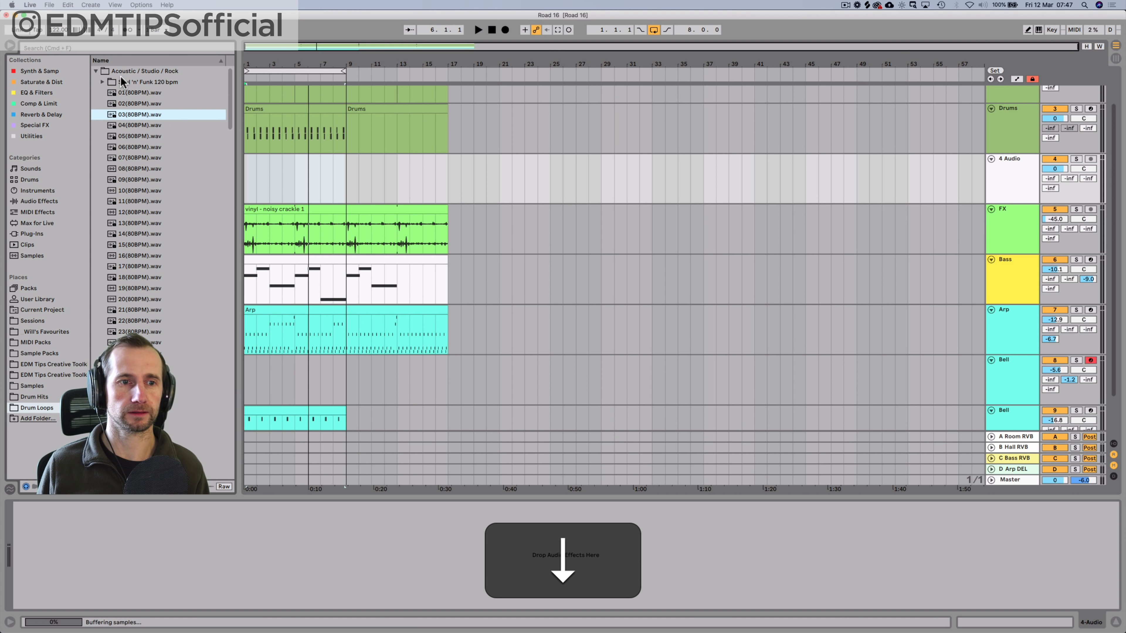
pyautogui.press('space')
pyautogui.scroll(-5, 141, 254)
pyautogui.scroll(5, 140, 257)
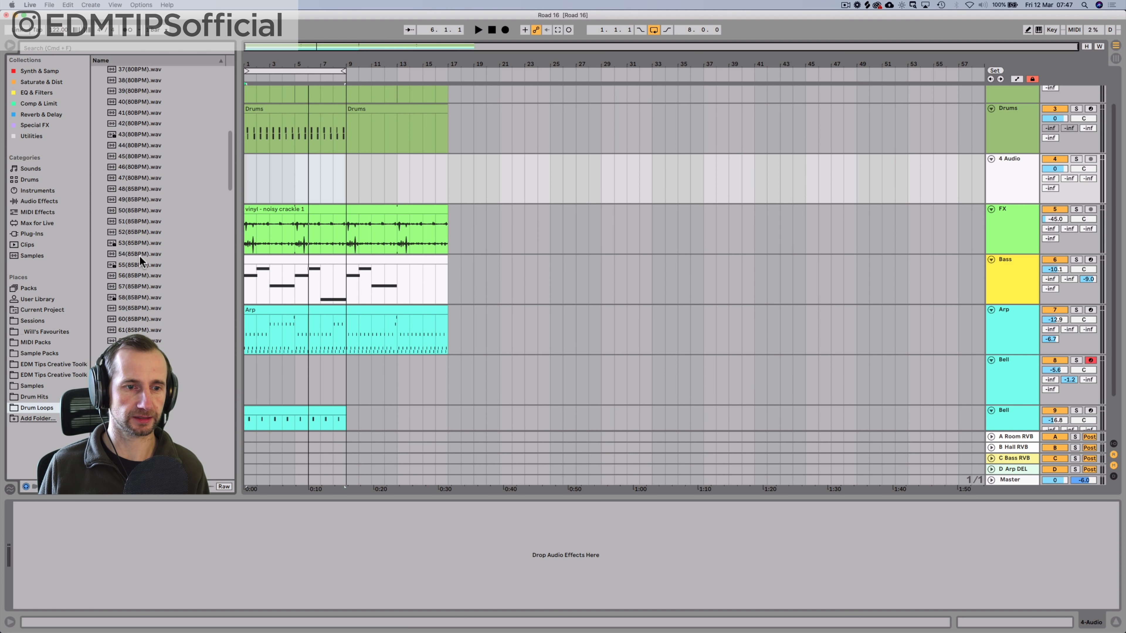
pyautogui.click(130, 82)
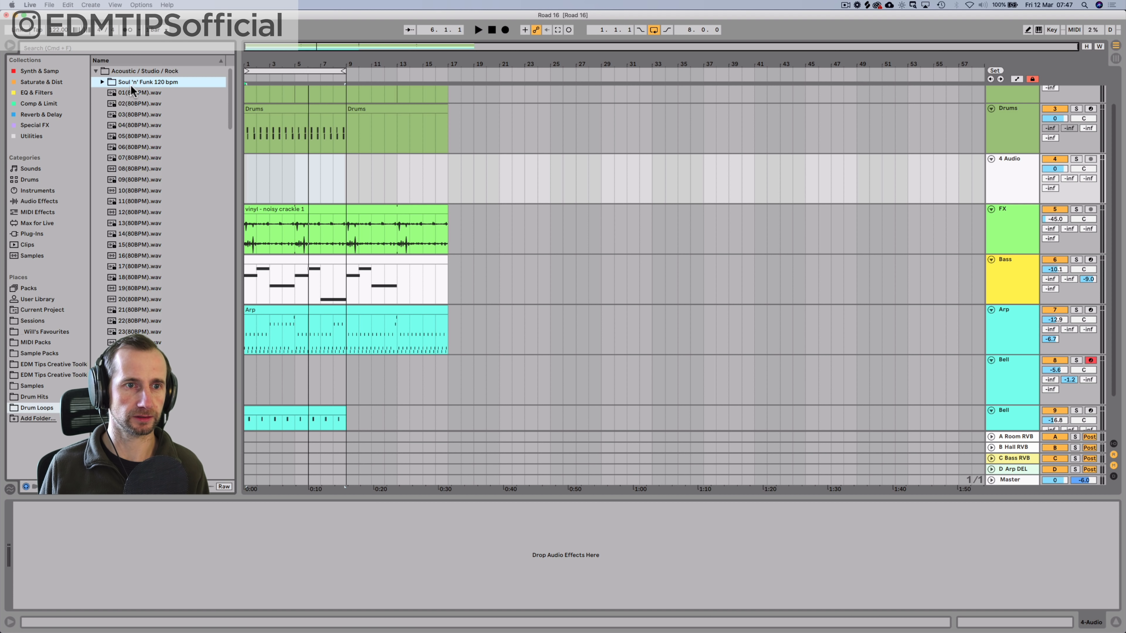
pyautogui.press('Down')
pyautogui.press('Down')
pyautogui.press('Down')
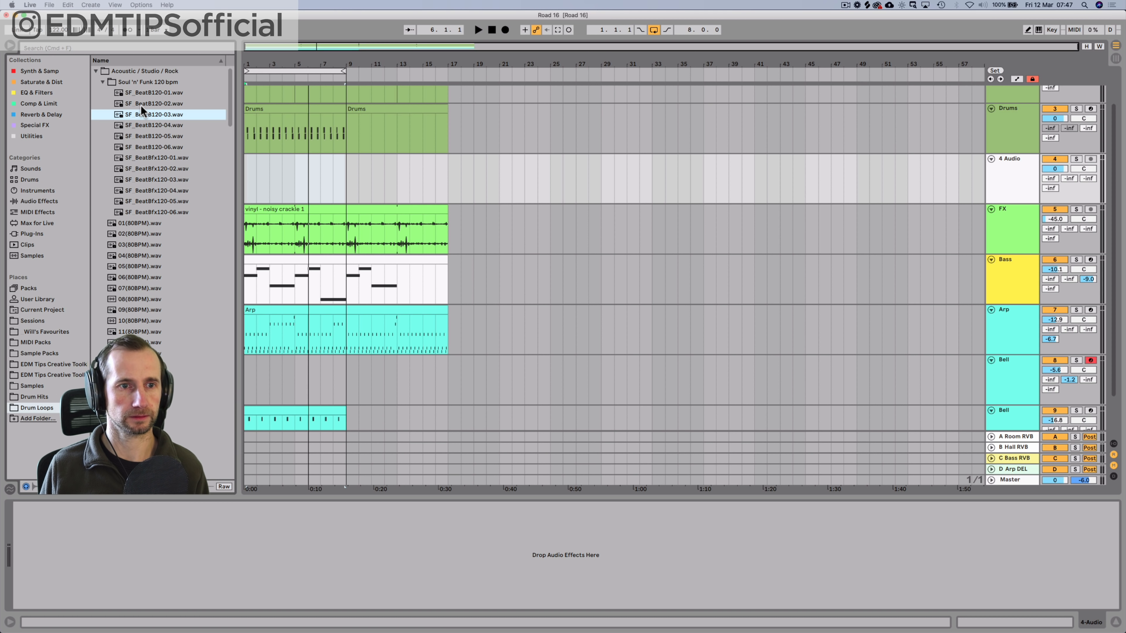
pyautogui.press('Down')
# Step: Place SF_BeatB120-01.wav at bar 1 of the new audio track and set the track's volume to -15.7 dB
pyautogui.click(144, 92)
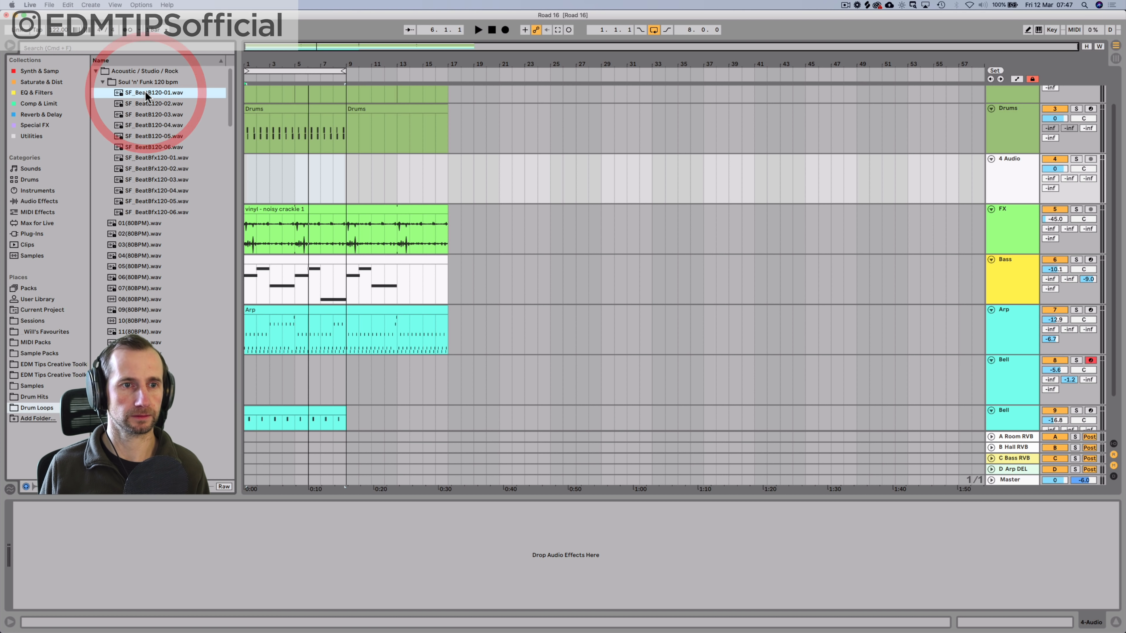
pyautogui.moveTo(145, 92); pyautogui.dragTo(247, 177)
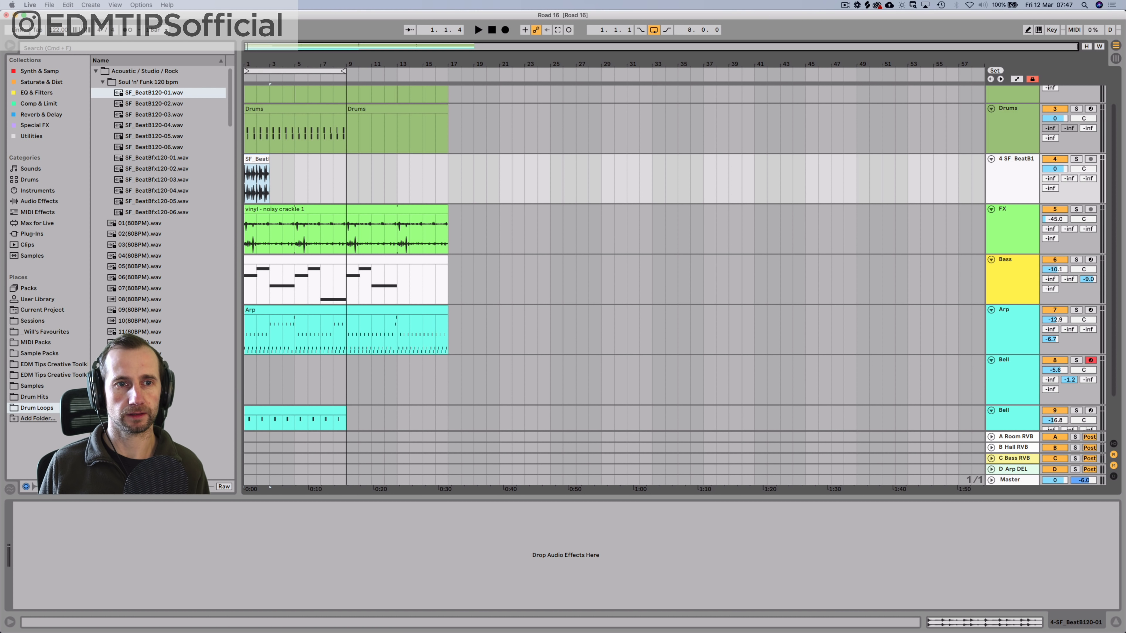
pyautogui.moveTo(246, 61); pyautogui.dragTo(245, 64)
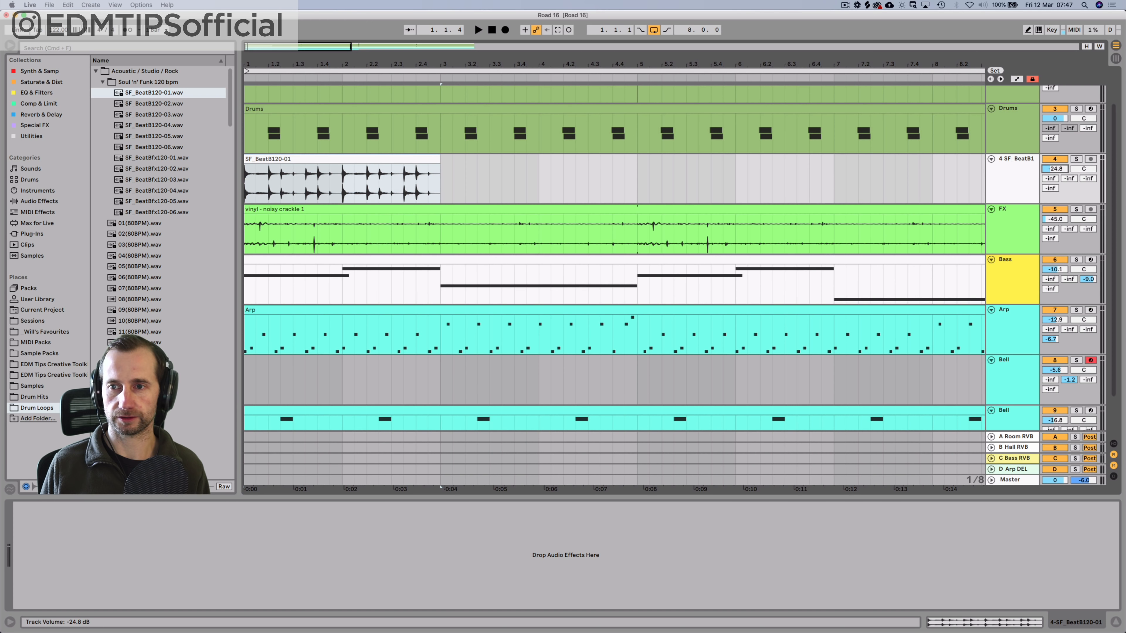
pyautogui.press('space')
pyautogui.moveTo(1055, 169); pyautogui.dragTo(1055, 159)
pyautogui.press('space')
pyautogui.press('space')
pyautogui.press('space')
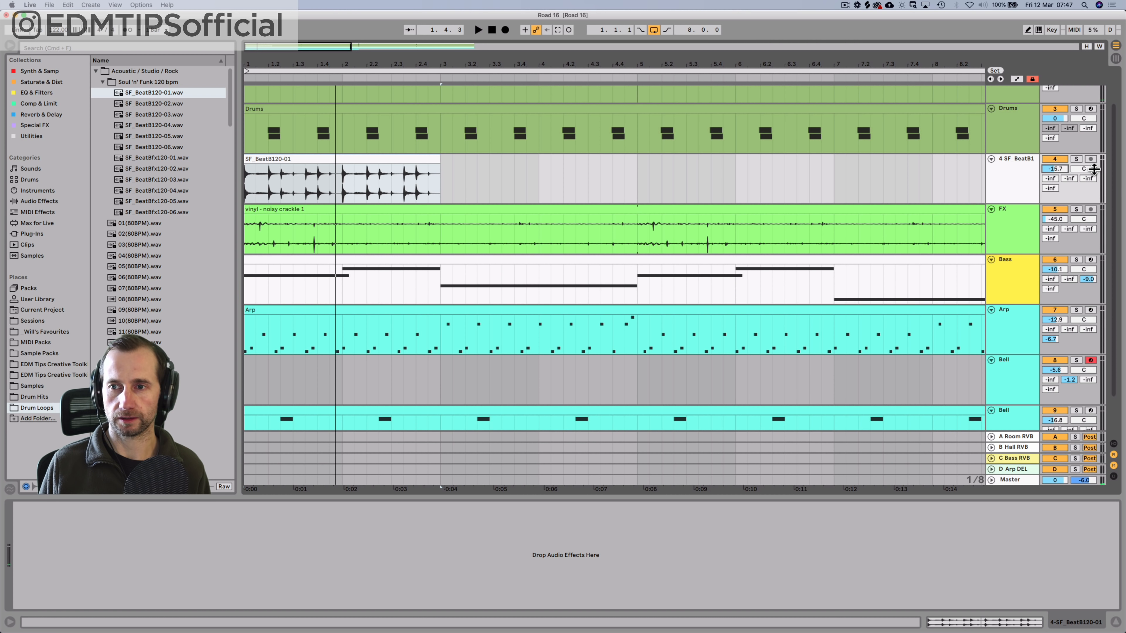
# Step: Solo the SF_BeatB120-01 loop track and play the loop from bar 1
pyautogui.press('space')
pyautogui.click(276, 188)
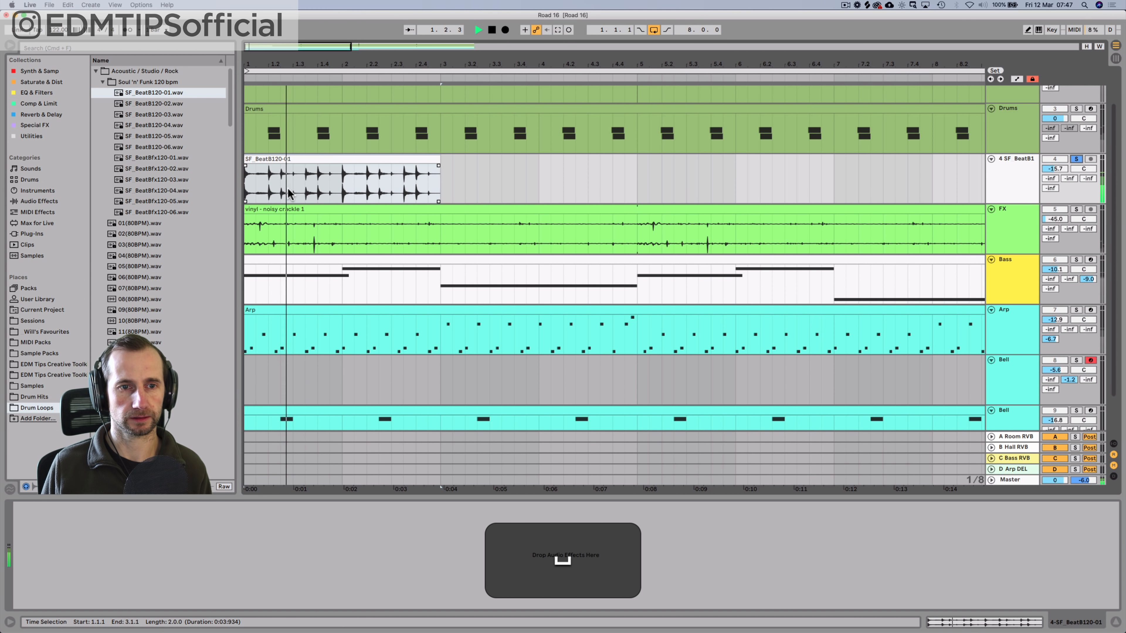
pyautogui.press('space')
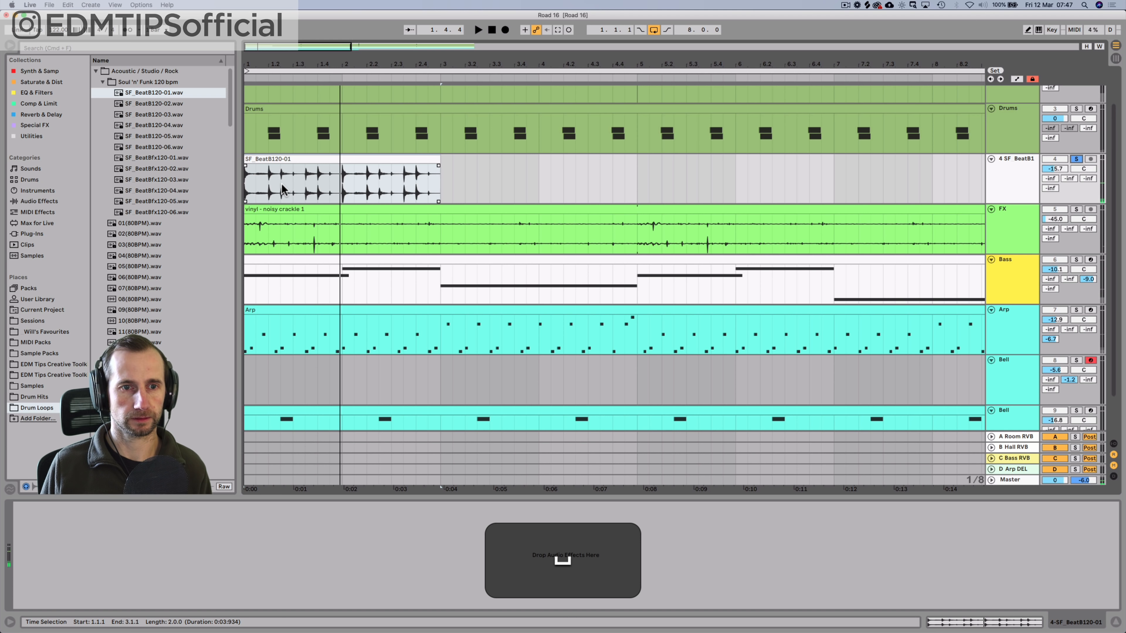
pyautogui.press('space')
# Step: Copy the loop's one-beat section from 1.2.3 to 1.3.3, paste it at 1.4.1, and play the edited bar
pyautogui.click(282, 183)
pyautogui.click(281, 182)
pyautogui.press('space')
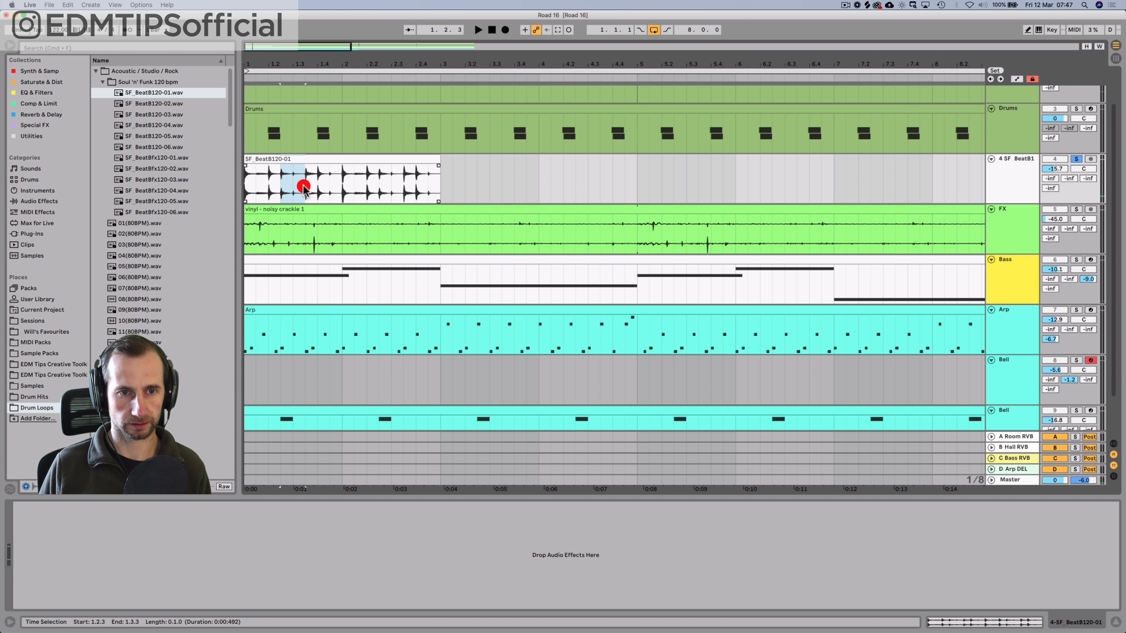
pyautogui.press('super+c')
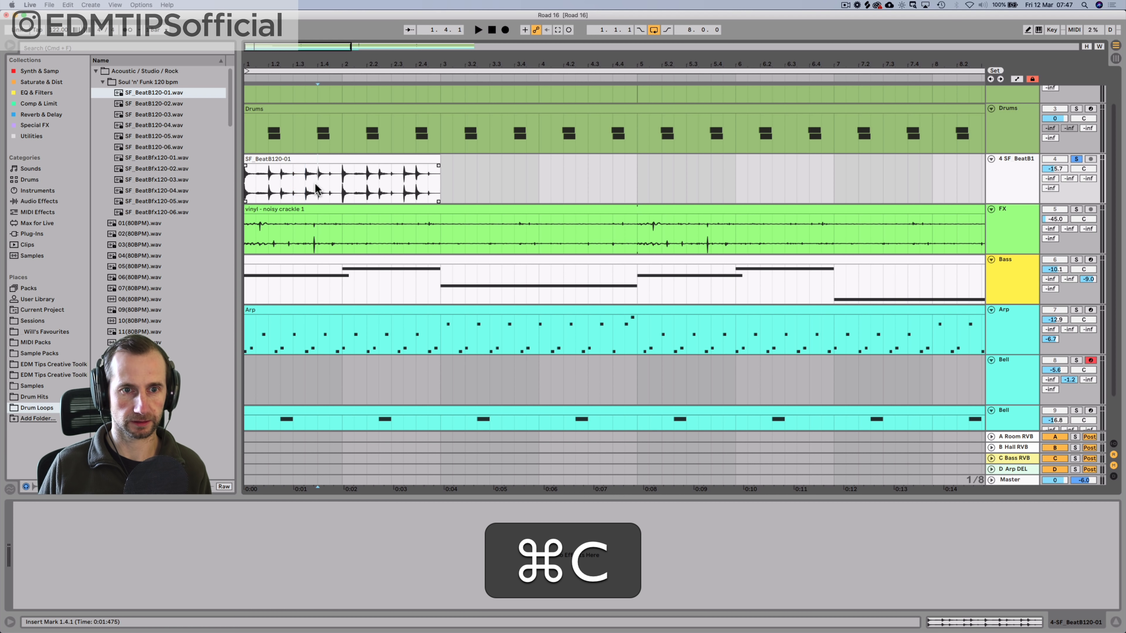
pyautogui.click(315, 189)
pyautogui.press('super+v')
pyautogui.press('super+space')
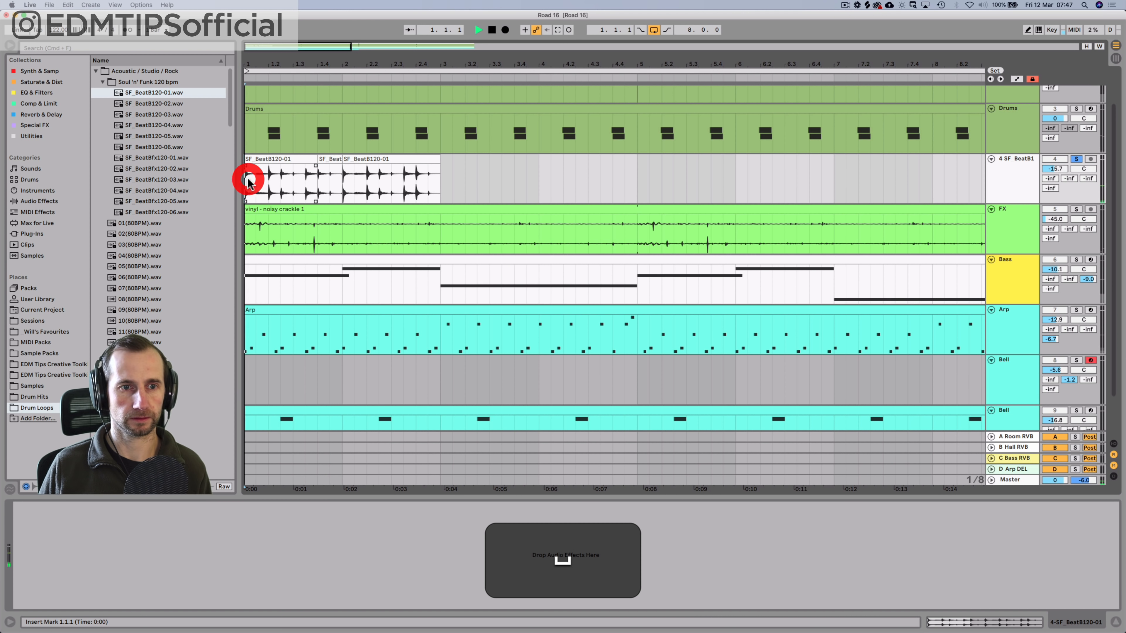
# Step: Select the edited bar 1 of the drum loop and duplicate it over bar 2
pyautogui.moveTo(248, 182); pyautogui.dragTo(338, 178)
pyautogui.press('super+f')
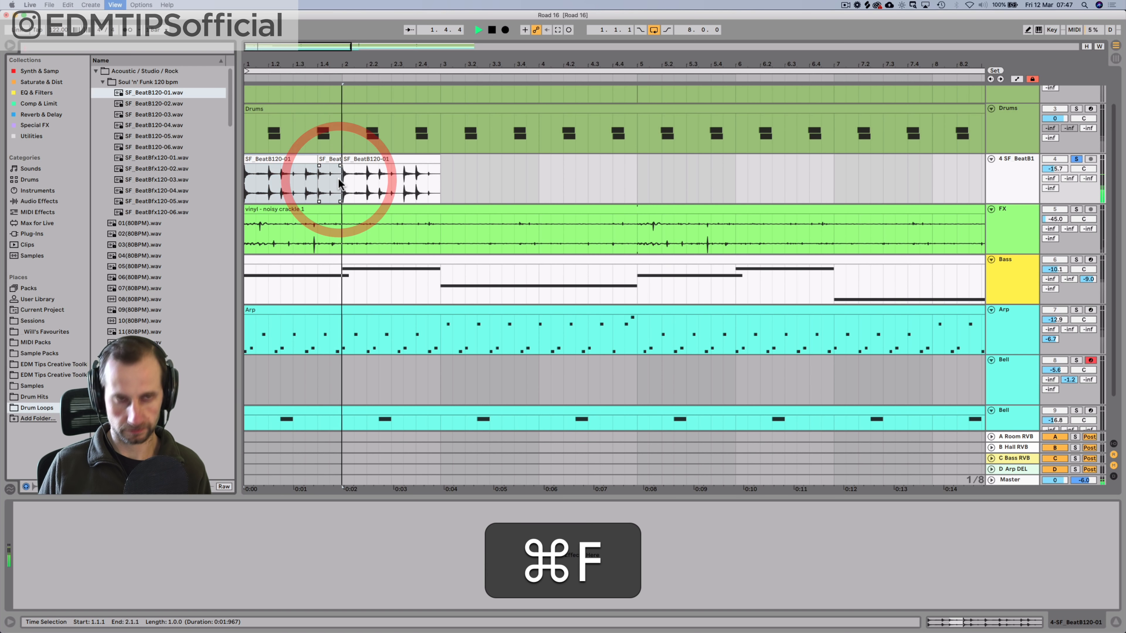
pyautogui.press('super+d')
pyautogui.press('super+space')
pyautogui.click(337, 179)
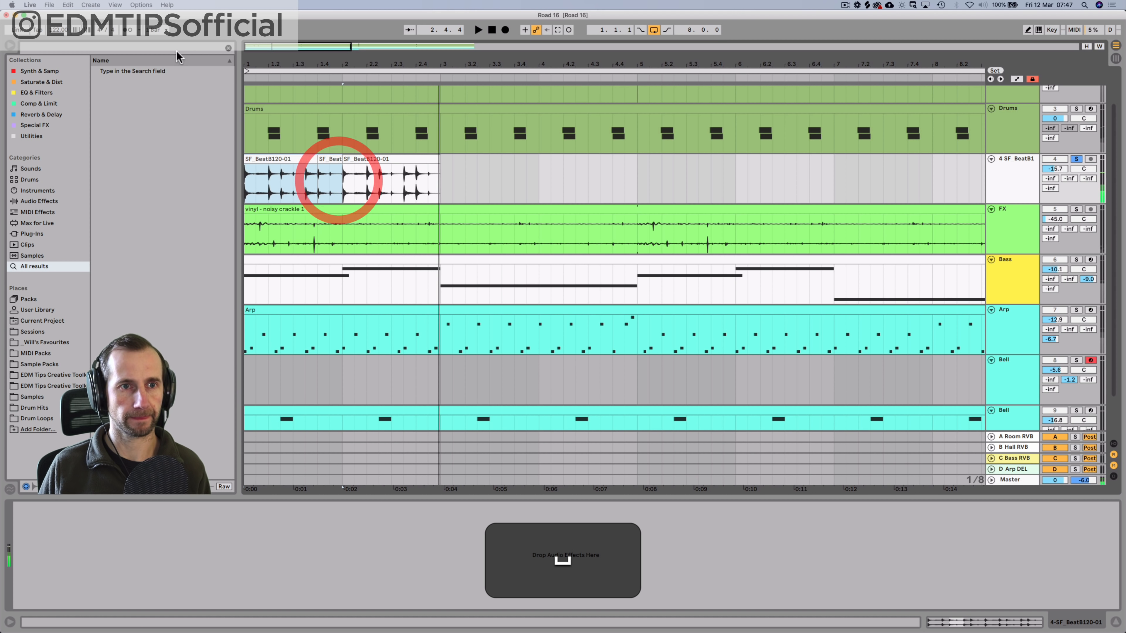
pyautogui.click(228, 47)
pyautogui.click(340, 180)
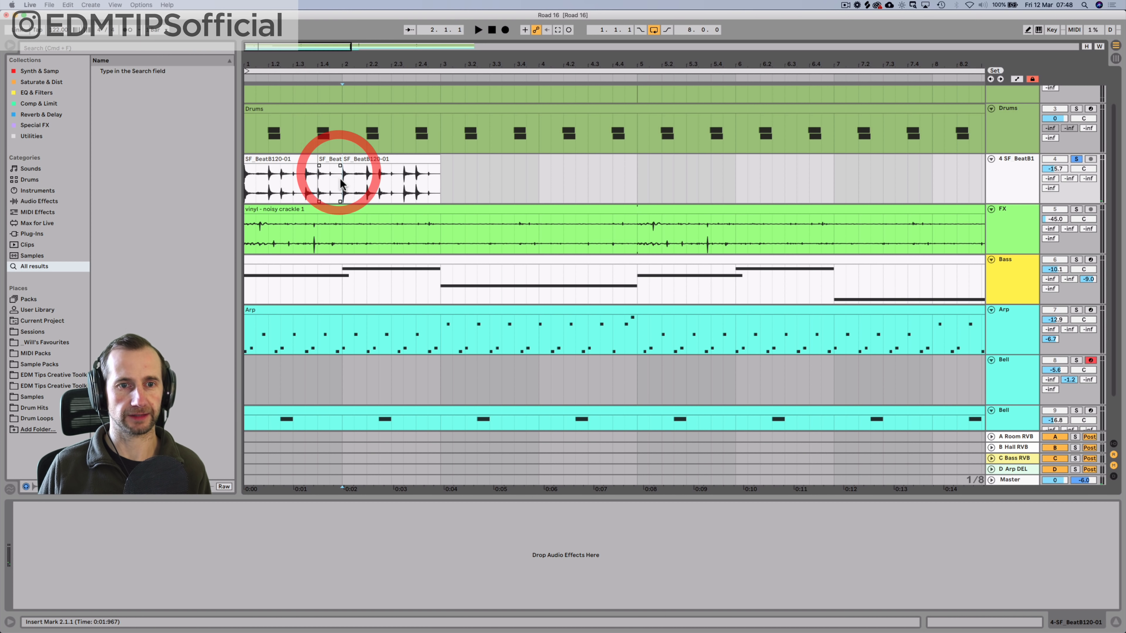
pyautogui.moveTo(340, 183); pyautogui.dragTo(249, 191)
pyautogui.press('super+d')
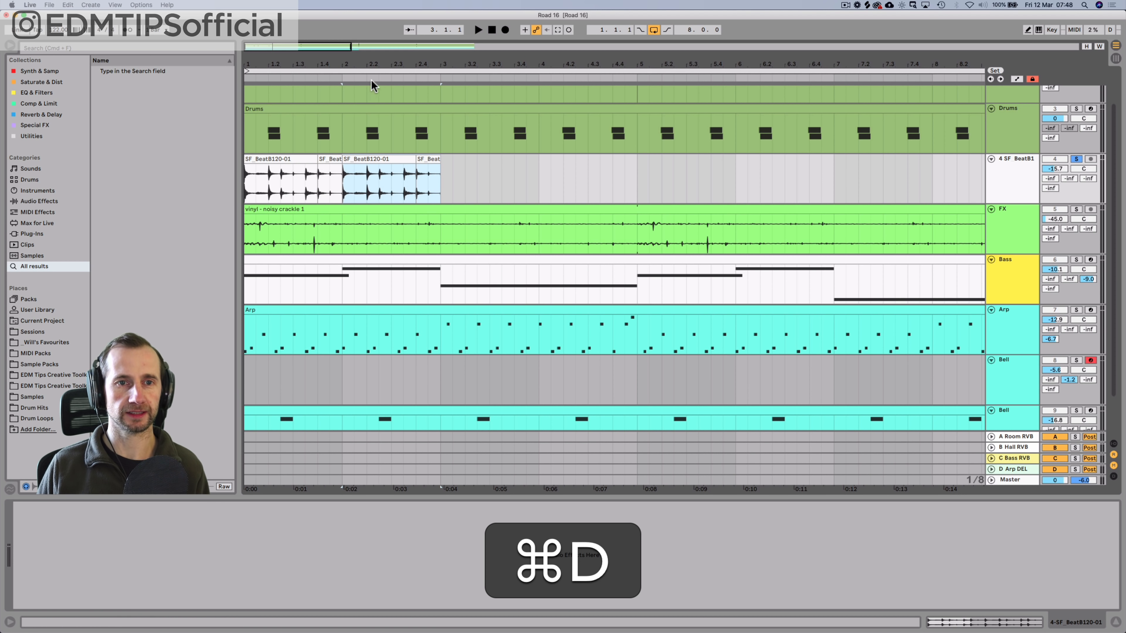
# Step: Repeat the edited one-bar drum loop through the end of bar 8
pyautogui.moveTo(301, 78); pyautogui.dragTo(294, 64)
pyautogui.press('super+d')
pyautogui.press('super+d')
pyautogui.press('super+d')
pyautogui.press('super+d')
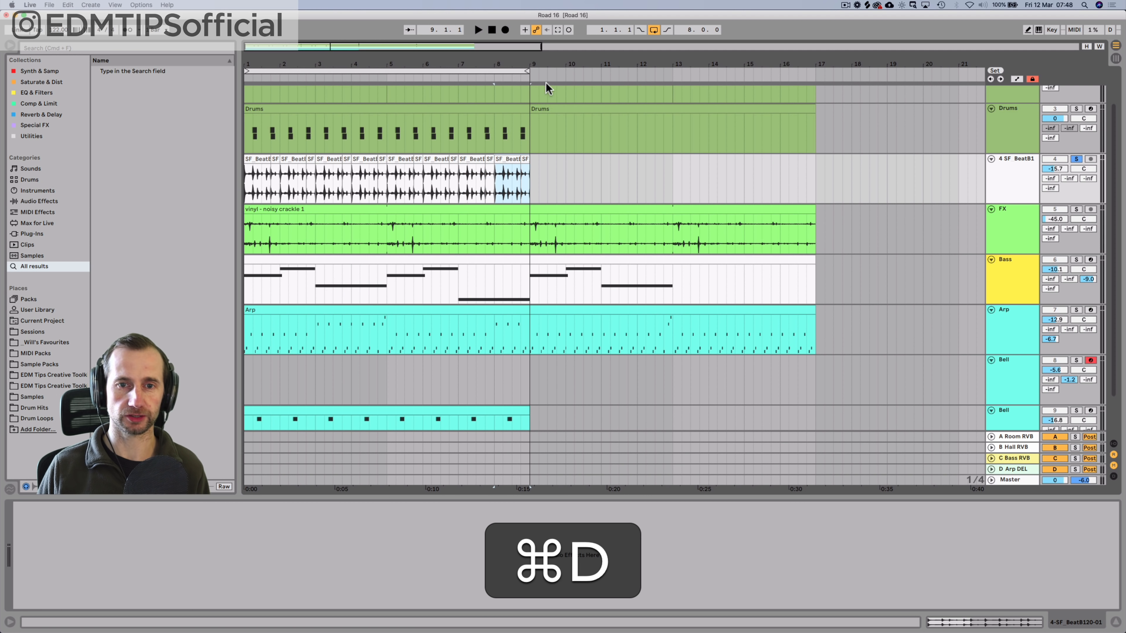
# Step: Unsolo the drum loop track, set its volume to -17.8 dB, and play it with the full mix
pyautogui.click(1077, 159)
pyautogui.click(1012, 167)
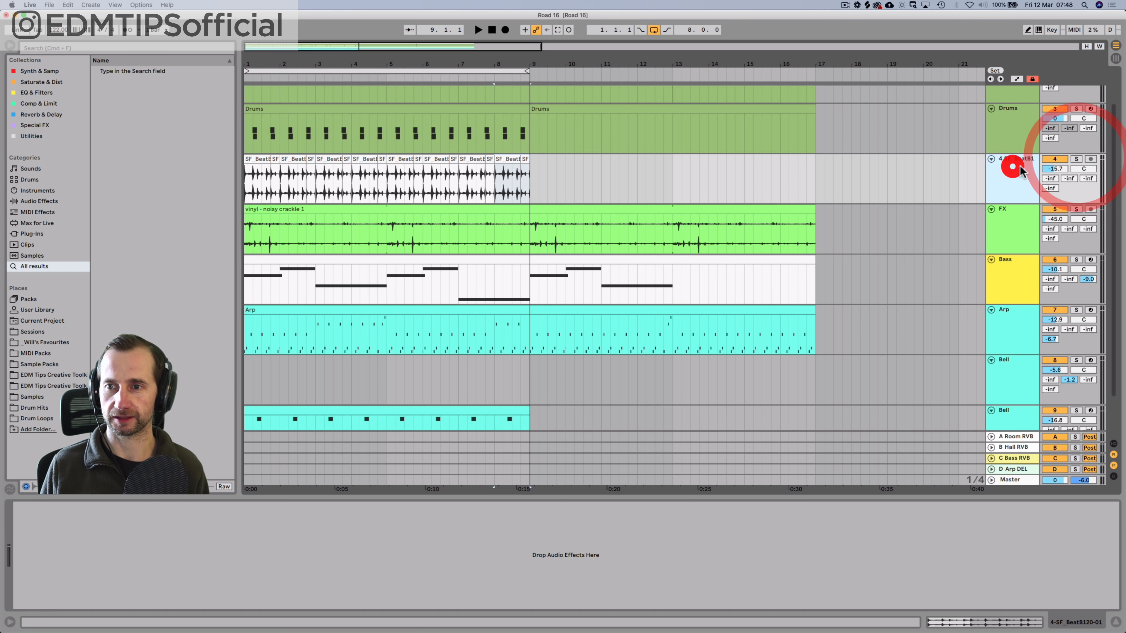
pyautogui.moveTo(1050, 169)
pyautogui.mouseDown()
pyautogui.moveTo(1050, 204)
pyautogui.moveTo(1055, 151)
pyautogui.mouseUp()
pyautogui.press('space')
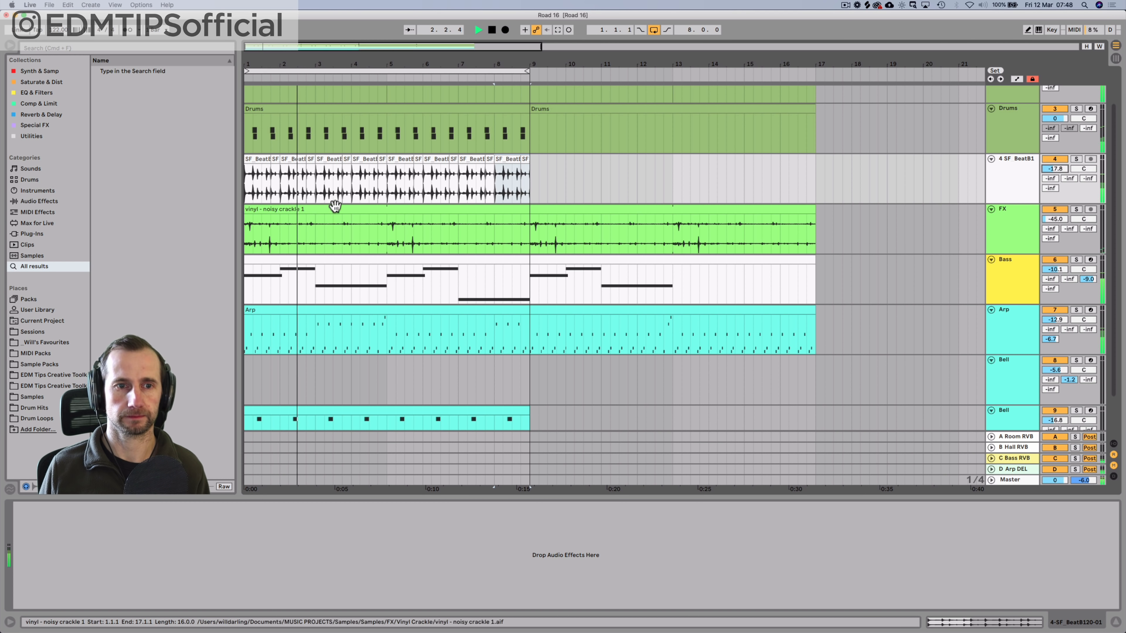
# Step: Replay the loop's first bar and extend its first clip from 1.4.1 to 2.1.1, restoring the original last beat
pyautogui.press('space')
pyautogui.click(262, 190)
pyautogui.click(246, 182)
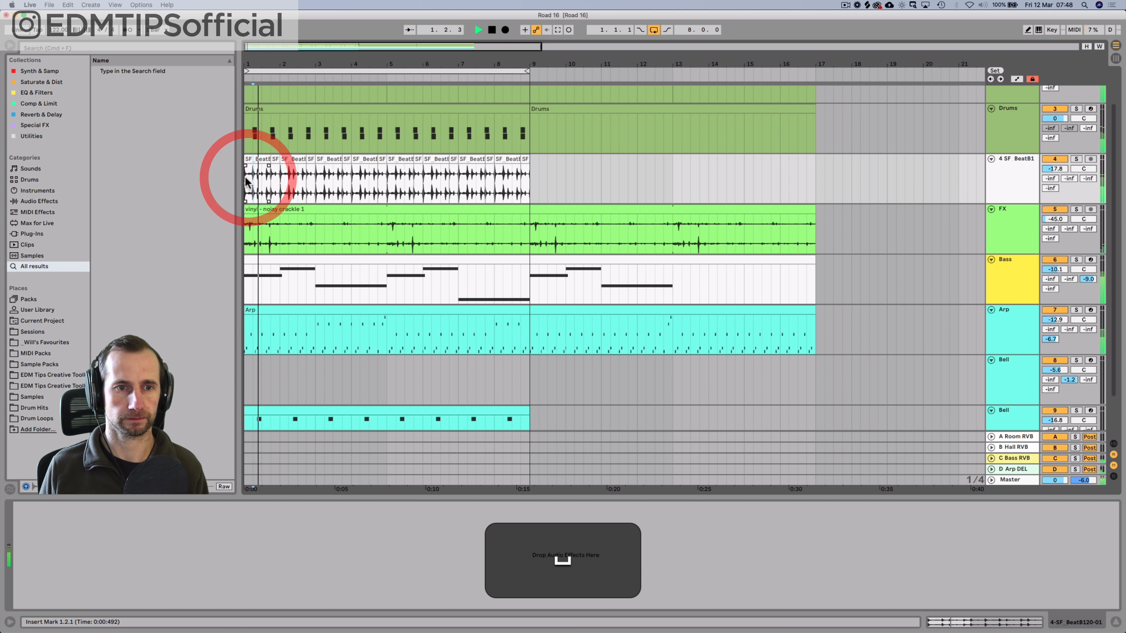
pyautogui.press('space')
pyautogui.moveTo(246, 182); pyautogui.dragTo(262, 182)
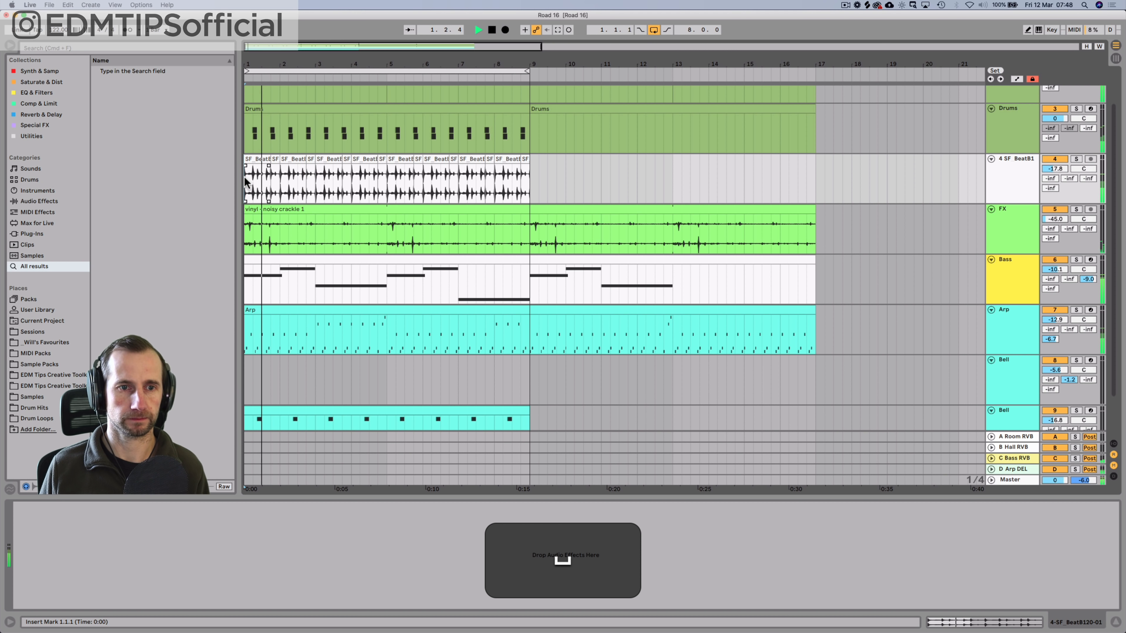
pyautogui.press('space')
pyautogui.click(268, 182)
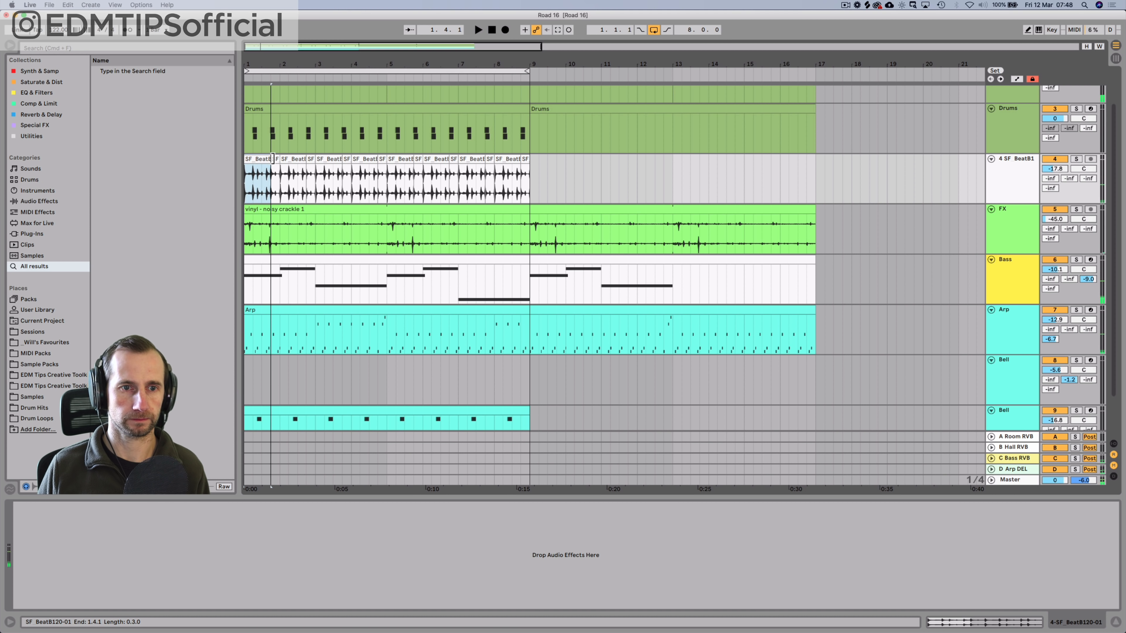
# Step: Copy the drum loop's half-beat section from 1.3.1 to 1.3.3
pyautogui.click(261, 184)
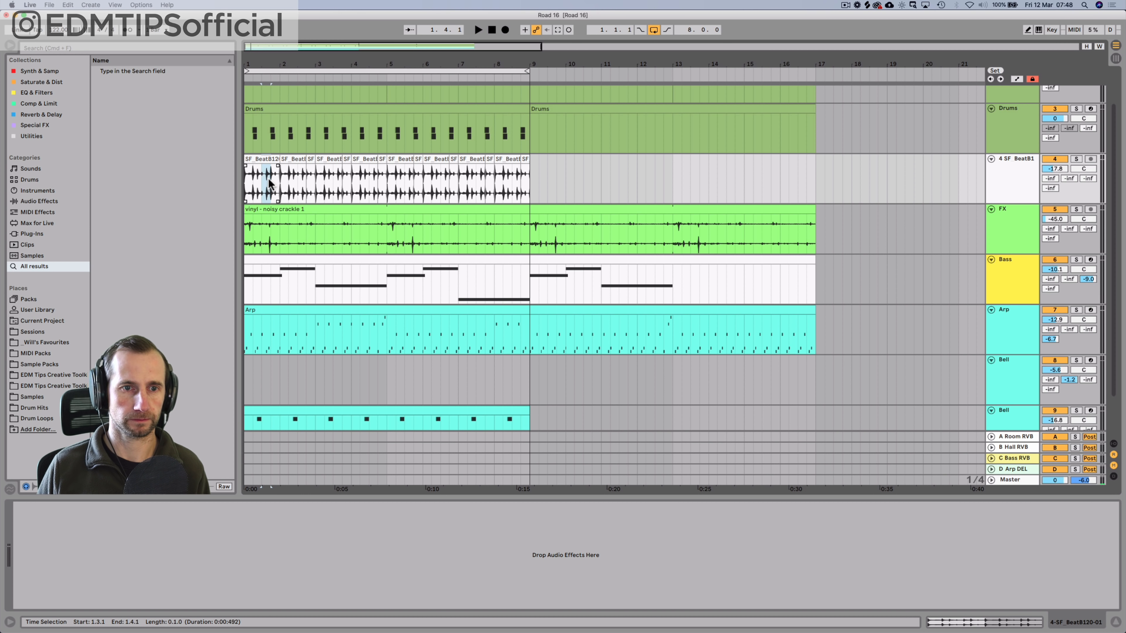
pyautogui.press('z')
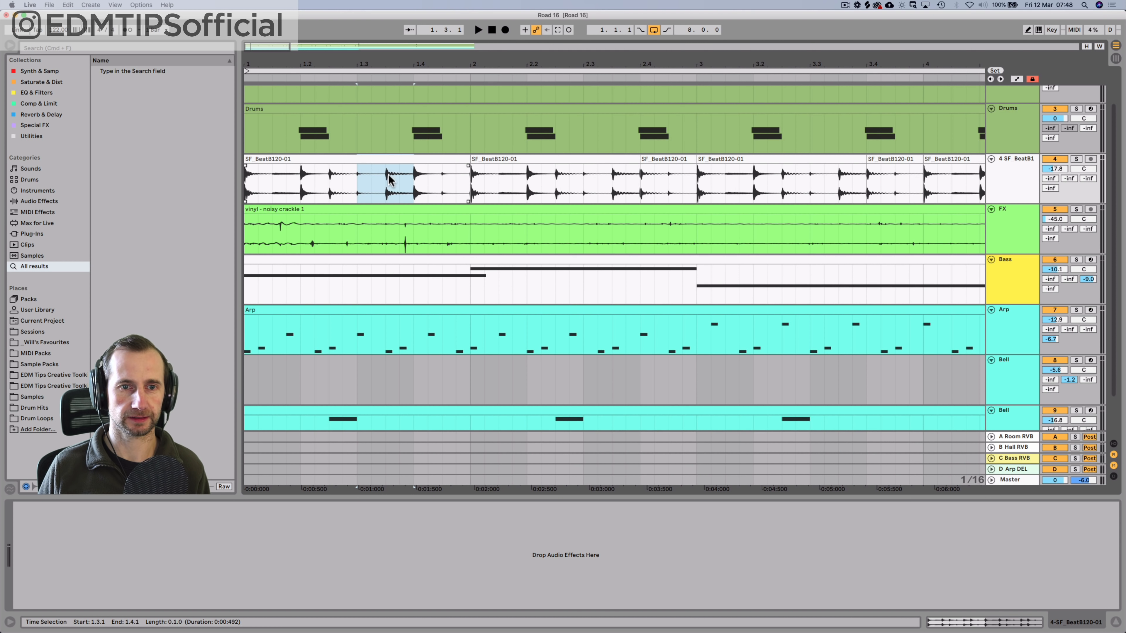
pyautogui.press('super+c')
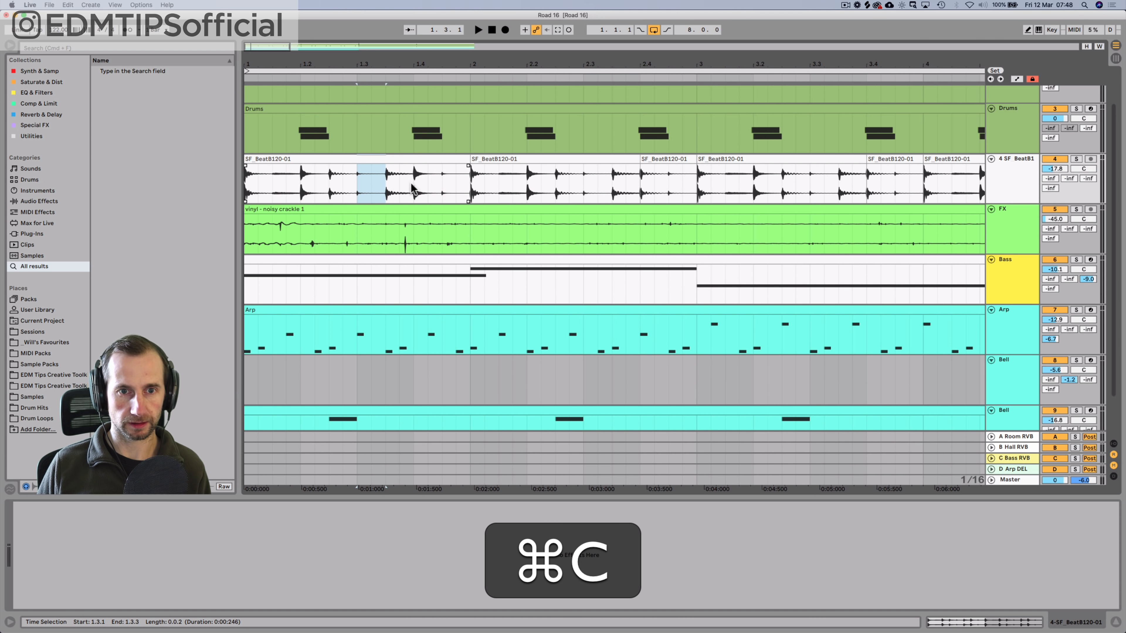
# Step: Try the copied half-beat section at 1.4.1 of the drum loop, listen to it, and undo the paste
pyautogui.press('super+v')
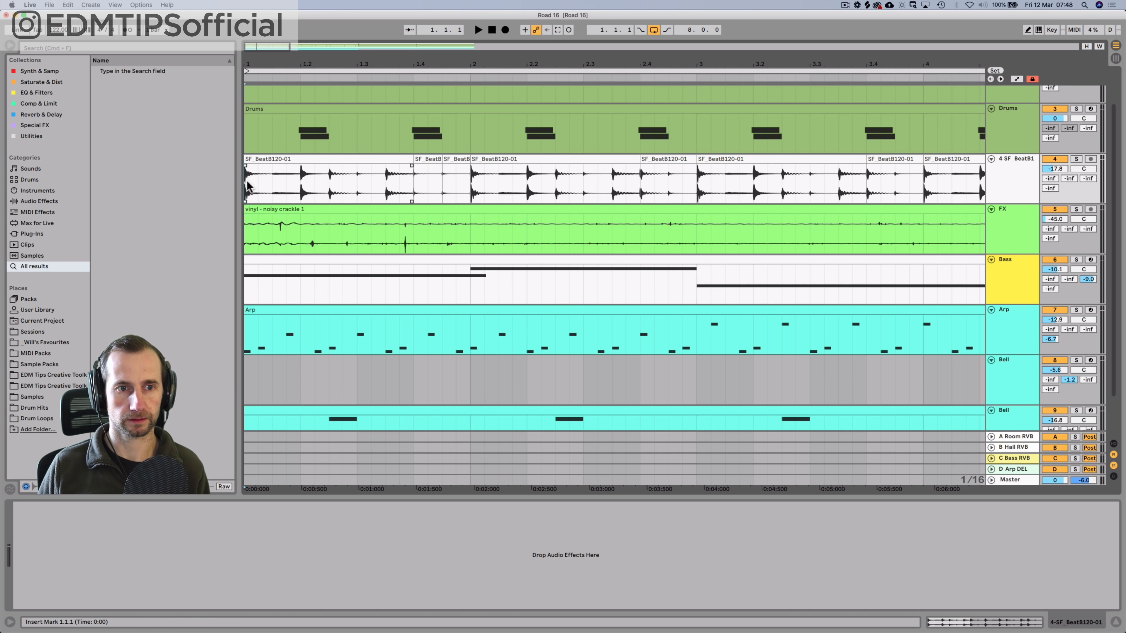
pyautogui.click(254, 182)
pyautogui.press('space')
pyautogui.moveTo(257, 185); pyautogui.dragTo(316, 186)
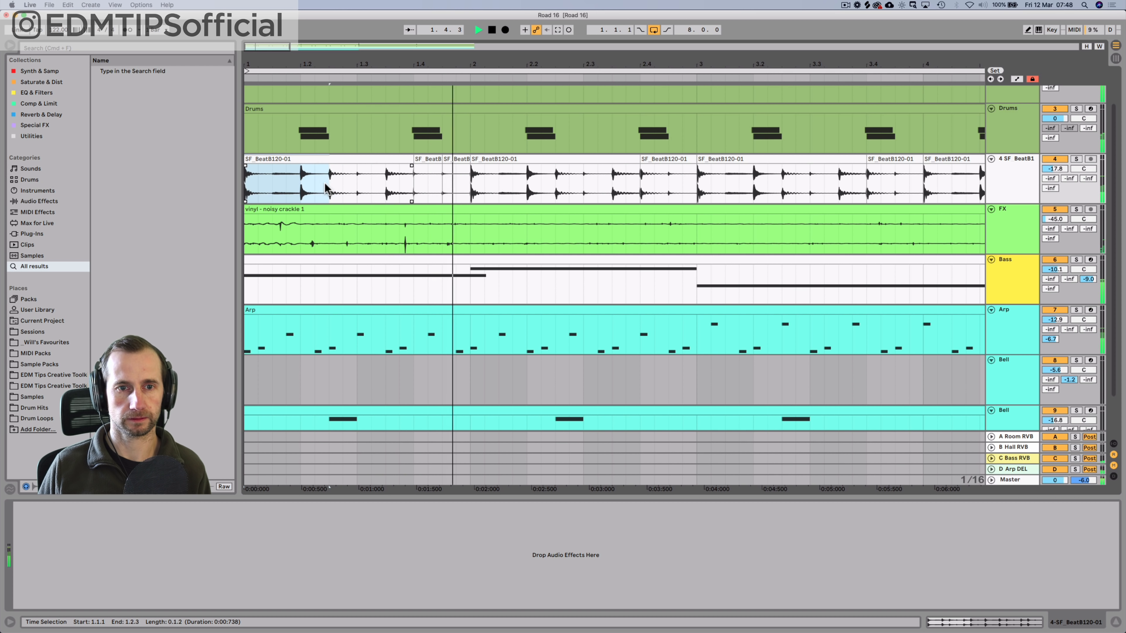
pyautogui.press('space')
pyautogui.press('super+z')
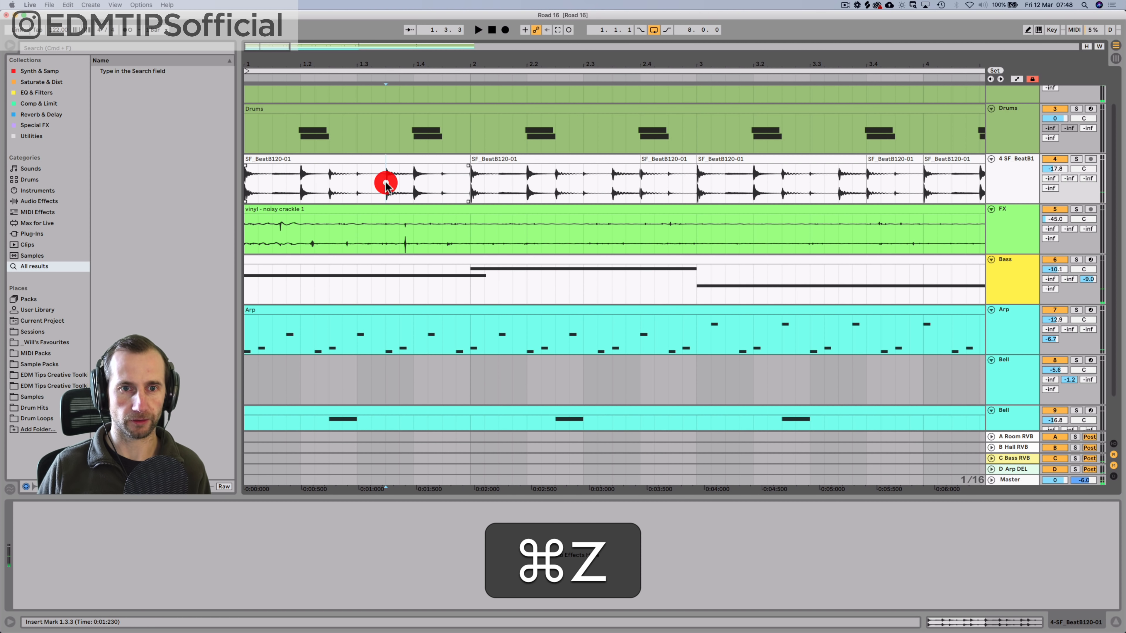
# Step: Paste the copied half-beat section at 1.3.3 over the extra hit and play bar 1
pyautogui.press('super+v')
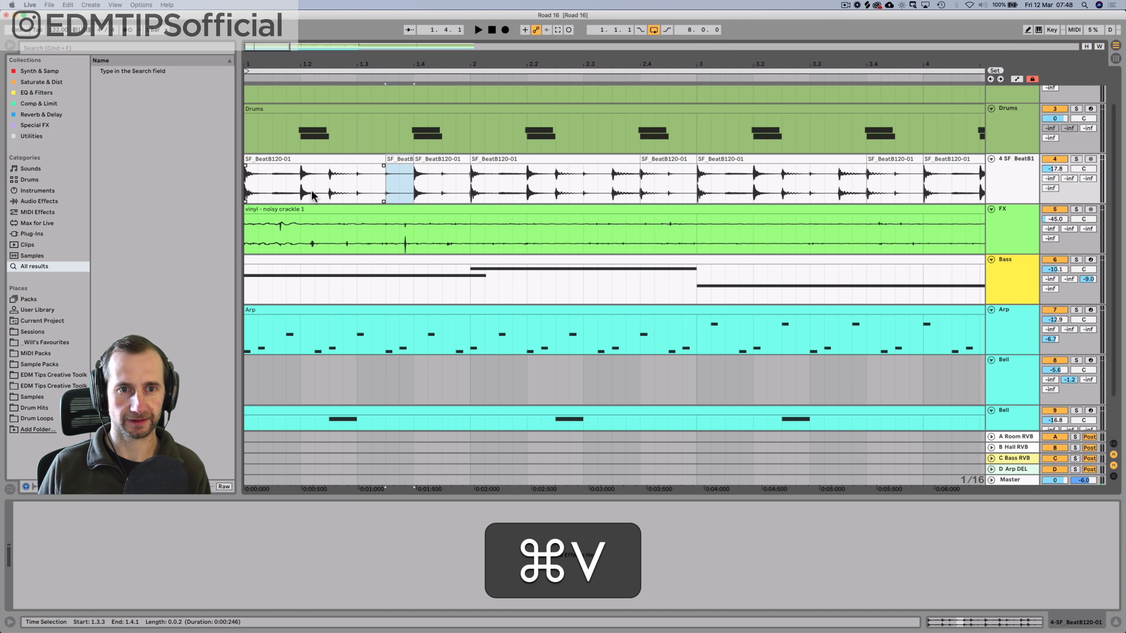
pyautogui.click(244, 189)
pyautogui.press('space')
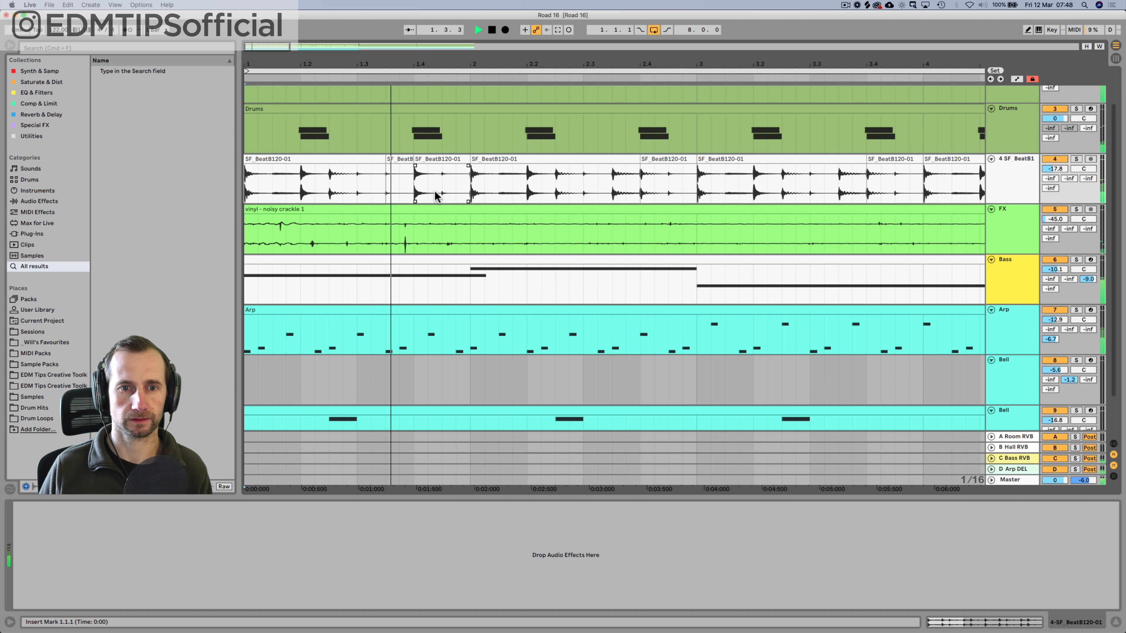
pyautogui.press('space')
# Step: Duplicate the edited bar 1 of the drum loop through the end of bar 8 and play the result
pyautogui.moveTo(469, 193); pyautogui.dragTo(234, 194)
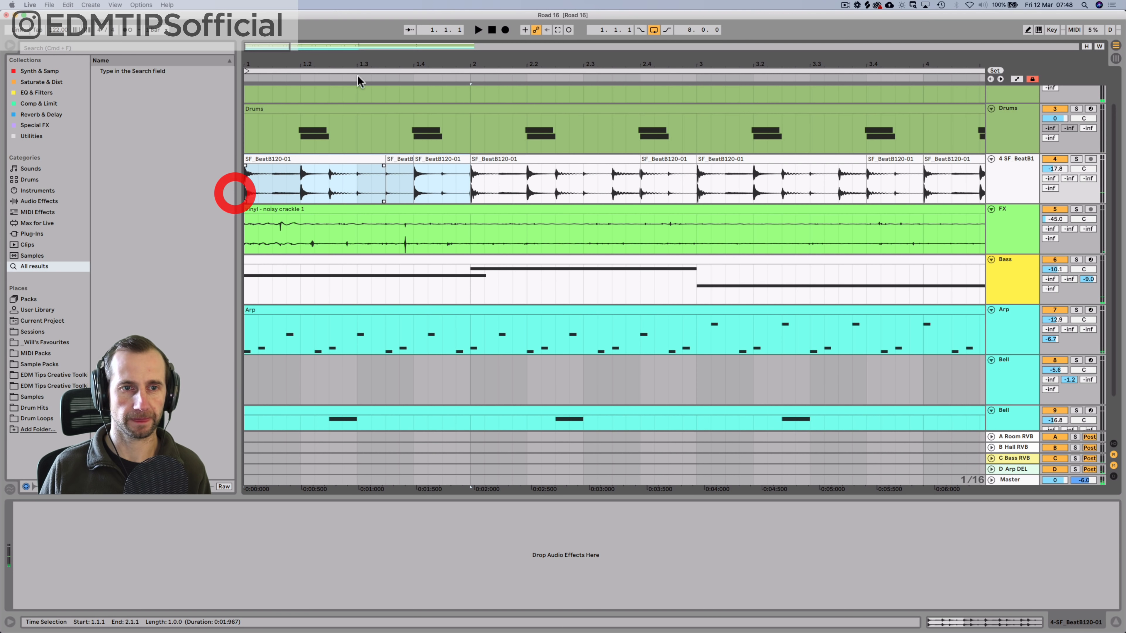
pyautogui.press('-')
pyautogui.press('-')
pyautogui.press('super+d')
pyautogui.press('super+d')
pyautogui.press('super+d')
pyautogui.press('super+d')
pyautogui.press('super+d')
pyautogui.press('super+d')
pyautogui.press('super+d')
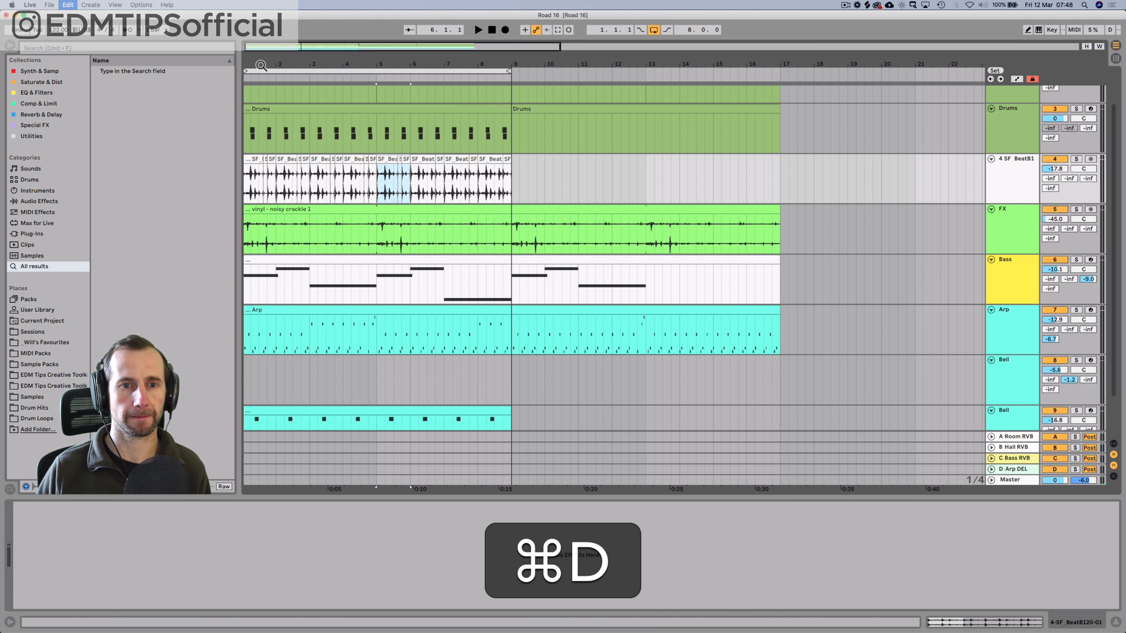
pyautogui.press('space')
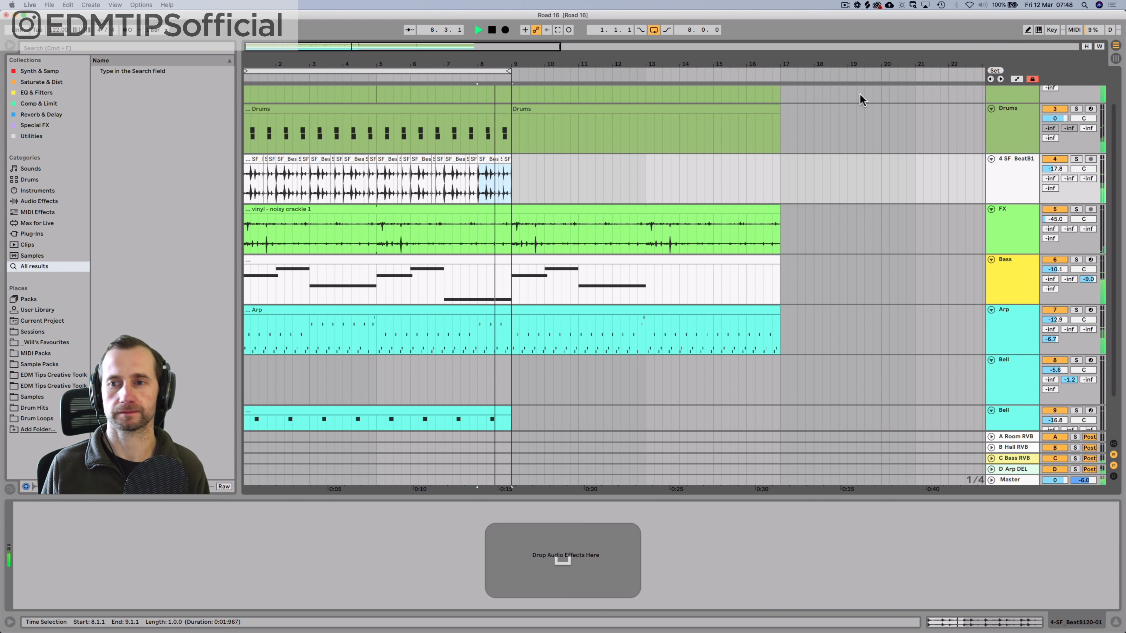
# Step: Add a Compressor to the drum loop track, set its threshold to -16.4 dB during playback, and collapse the device
pyautogui.click(1020, 186)
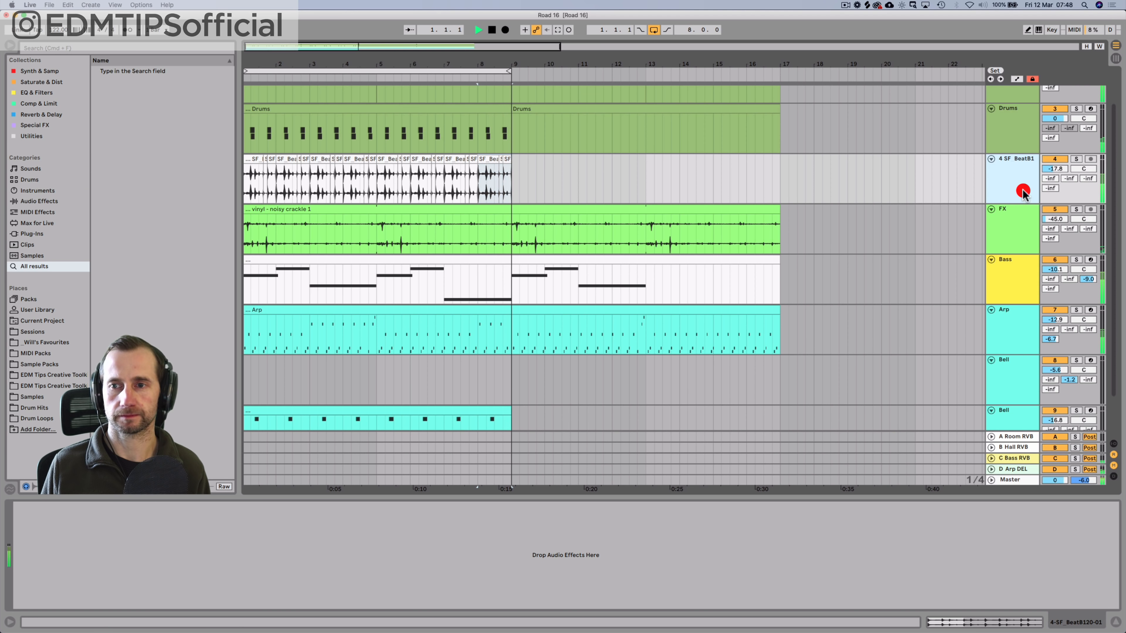
pyautogui.click(38, 103)
pyautogui.moveTo(147, 511); pyautogui.dragTo(144, 511)
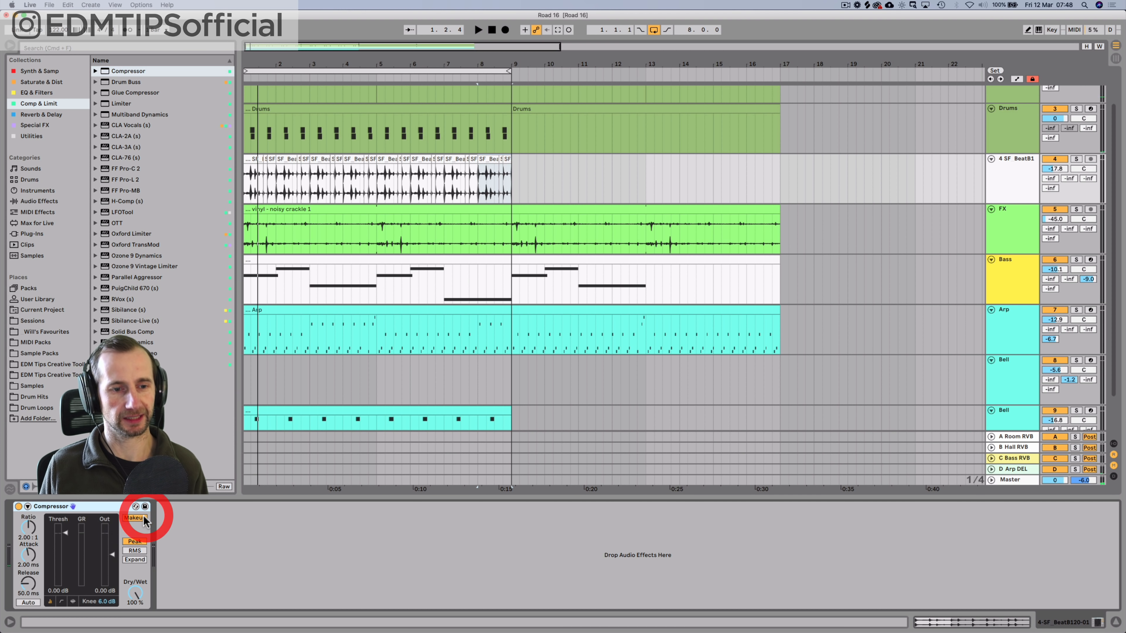
pyautogui.press('space')
pyautogui.moveTo(63, 534)
pyautogui.mouseDown()
pyautogui.moveTo(63, 577)
pyautogui.moveTo(62, 560)
pyautogui.mouseUp()
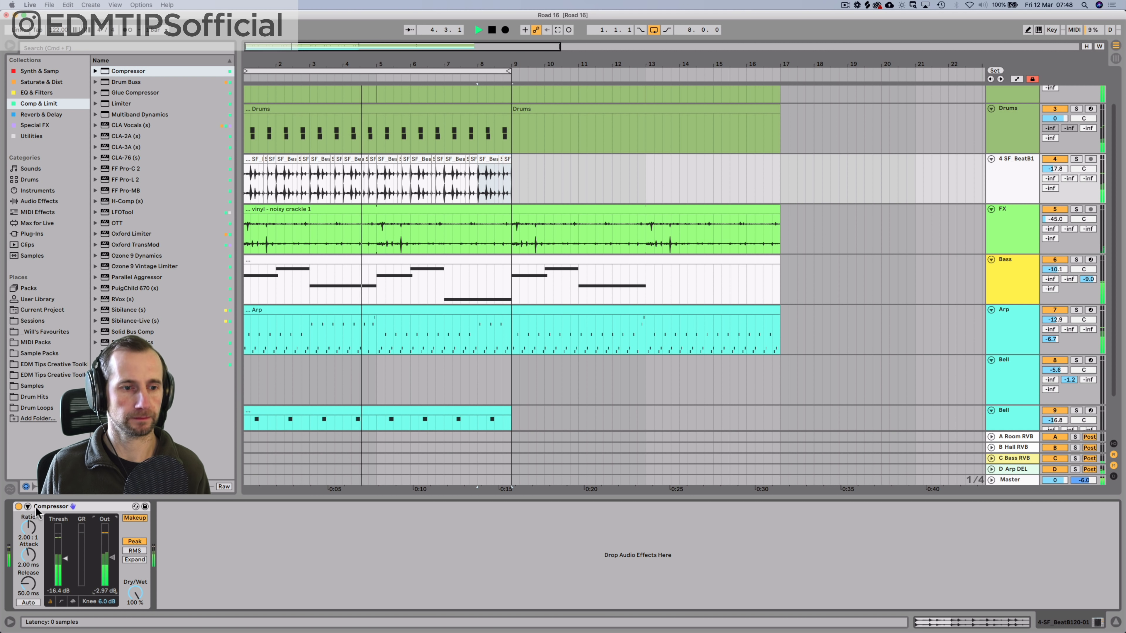
pyautogui.doubleClick(94, 505)
# Step: Try a lower filter frequency on the Arp's Operator, and boost its EQ Eight band 4 by 3.84 dB at 3.03 kHz
pyautogui.scroll(2, 310, 186)
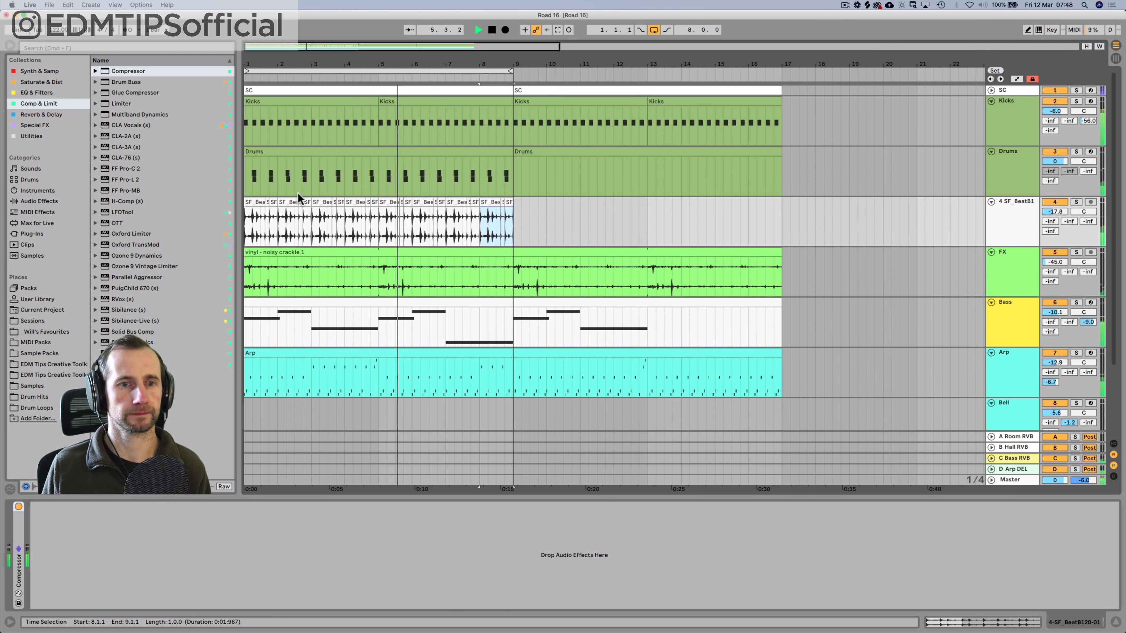
pyautogui.click(1020, 361)
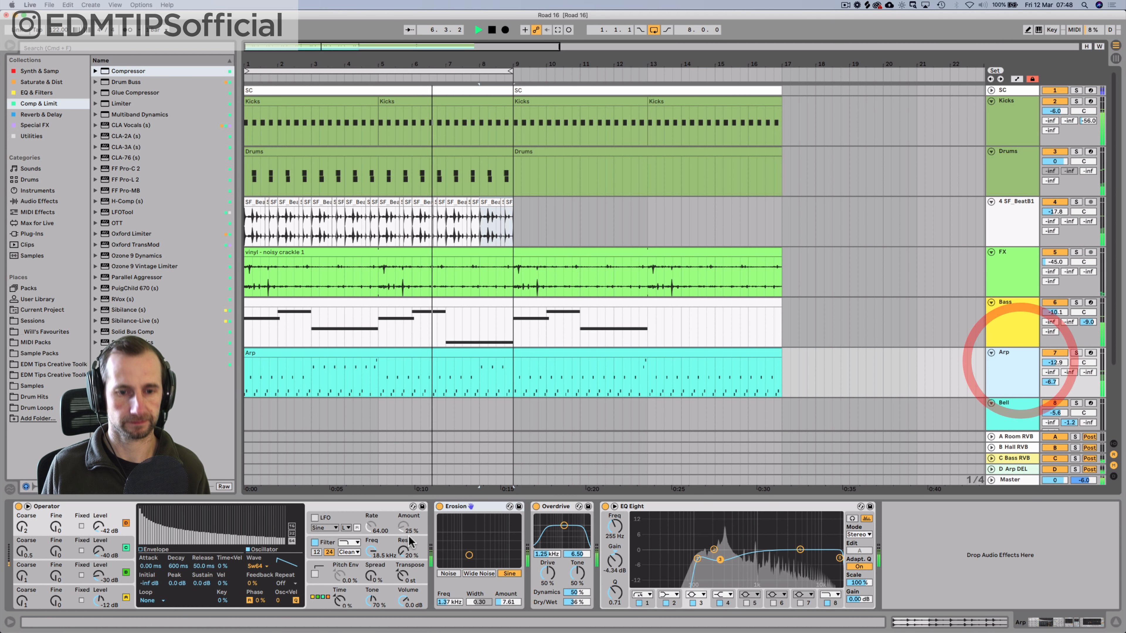
pyautogui.moveTo(371, 550)
pyautogui.mouseDown()
pyautogui.moveTo(371, 590)
pyautogui.moveTo(371, 551)
pyautogui.mouseUp()
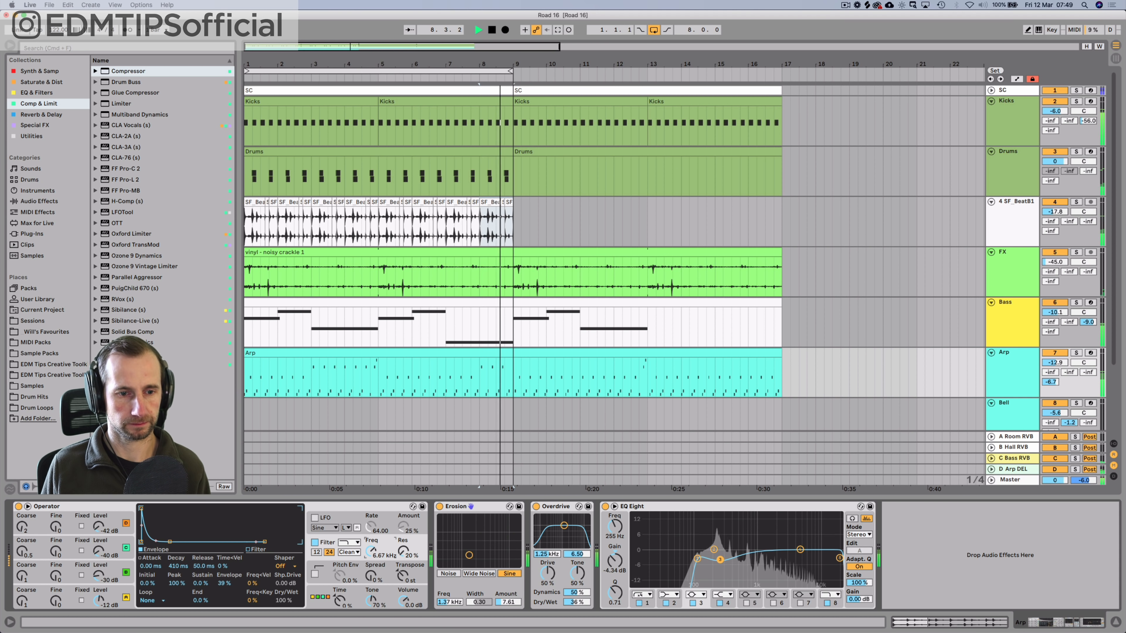
pyautogui.moveTo(767, 555); pyautogui.dragTo(786, 540)
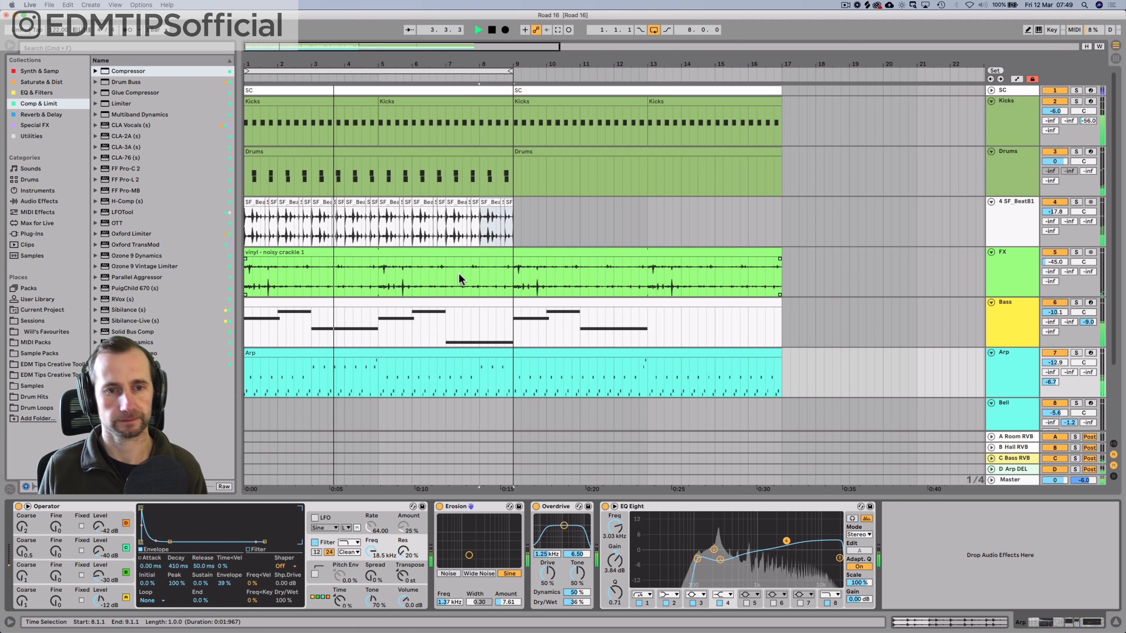
# Step: Open the Drums > Cymbals > Hi-Hats folder of the EDM Tips Creative Toolkit samples
pyautogui.doubleClick(271, 152)
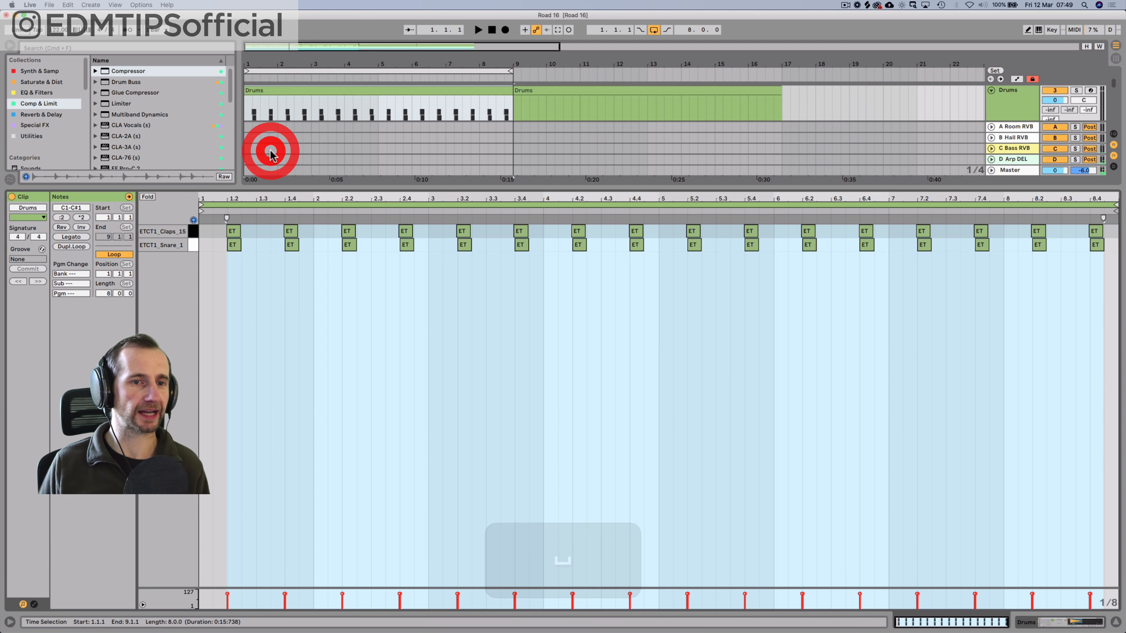
pyautogui.hotkey('shift', 'Tab')
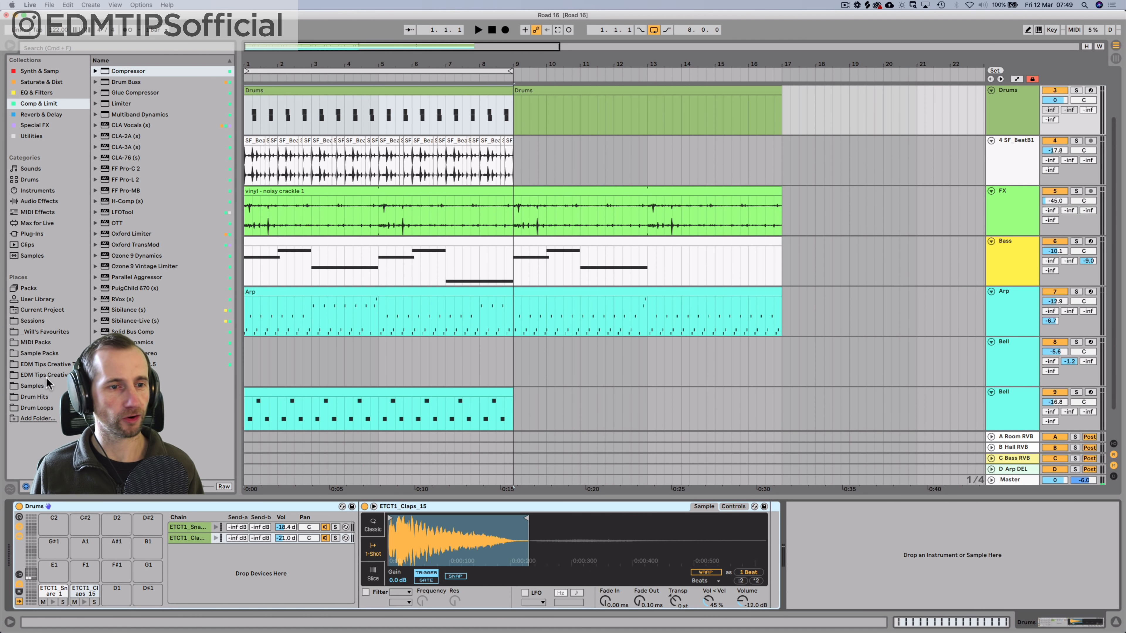
pyautogui.click(44, 376)
pyautogui.click(144, 81)
pyautogui.press('Left')
pyautogui.press('Down')
pyautogui.press('Down')
pyautogui.press('Down')
pyautogui.press('Down')
pyautogui.press('Down')
pyautogui.press('Down')
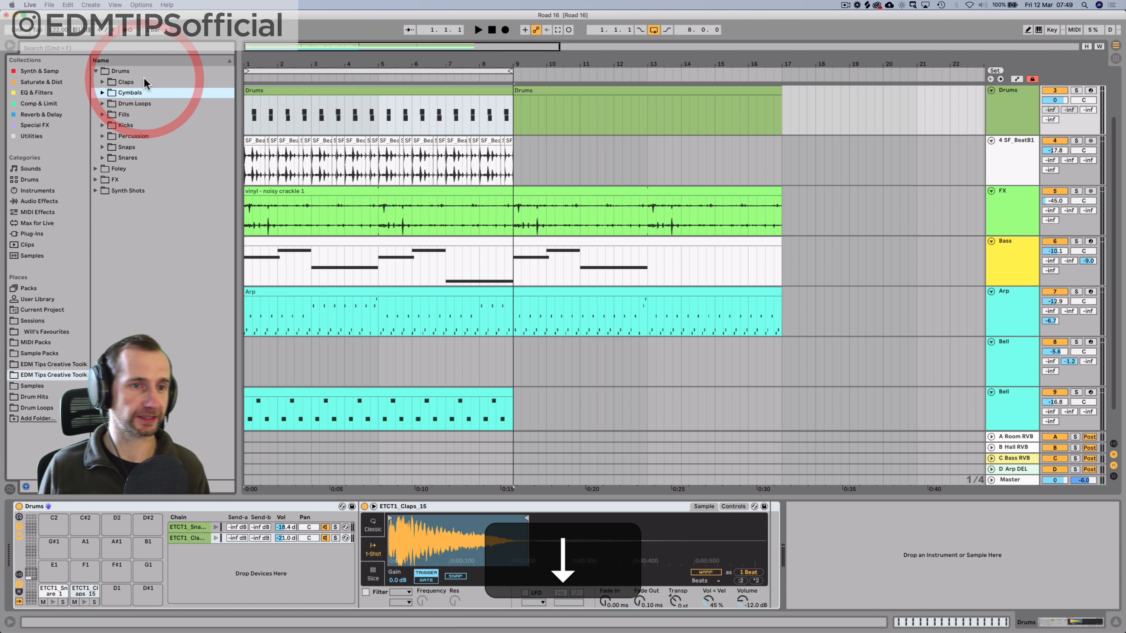
pyautogui.press('Down')
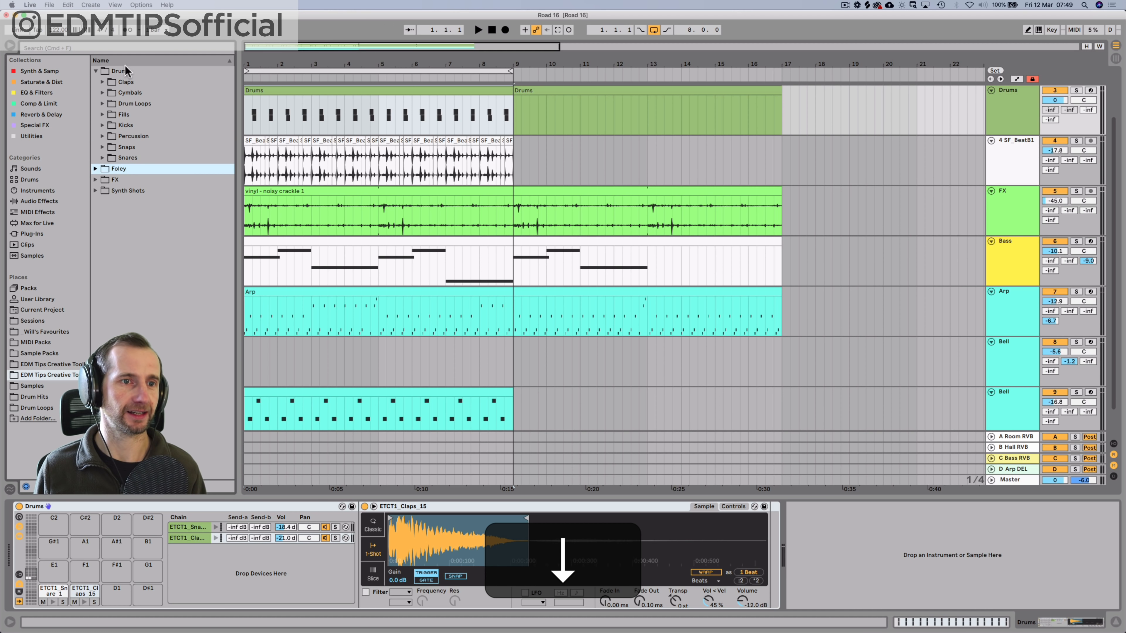
pyautogui.press('Up')
pyautogui.press('Up')
pyautogui.click(123, 93)
pyautogui.press('Right')
pyautogui.press('Down')
pyautogui.press('Down')
pyautogui.press('Right')
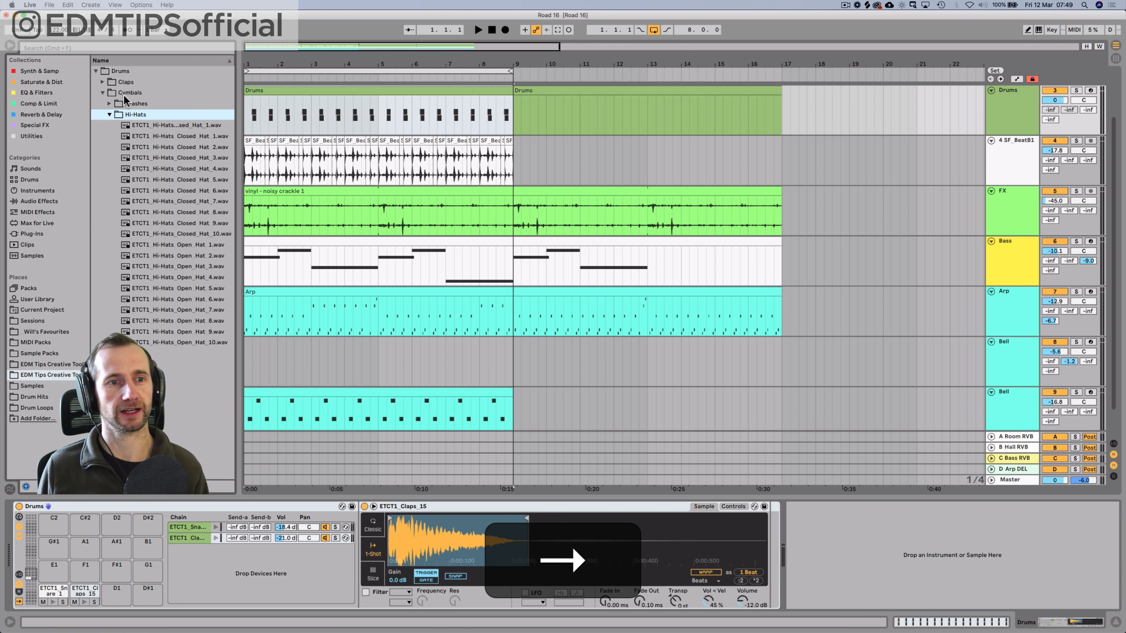
# Step: Audition the first closed hi-hats and load ETCT1_Hi-Hats_Analog_Closed_Hat_1 onto the pad after the clap in the Drums rack
pyautogui.press('Down')
pyautogui.press('Down')
pyautogui.press('Up')
pyautogui.press('space')
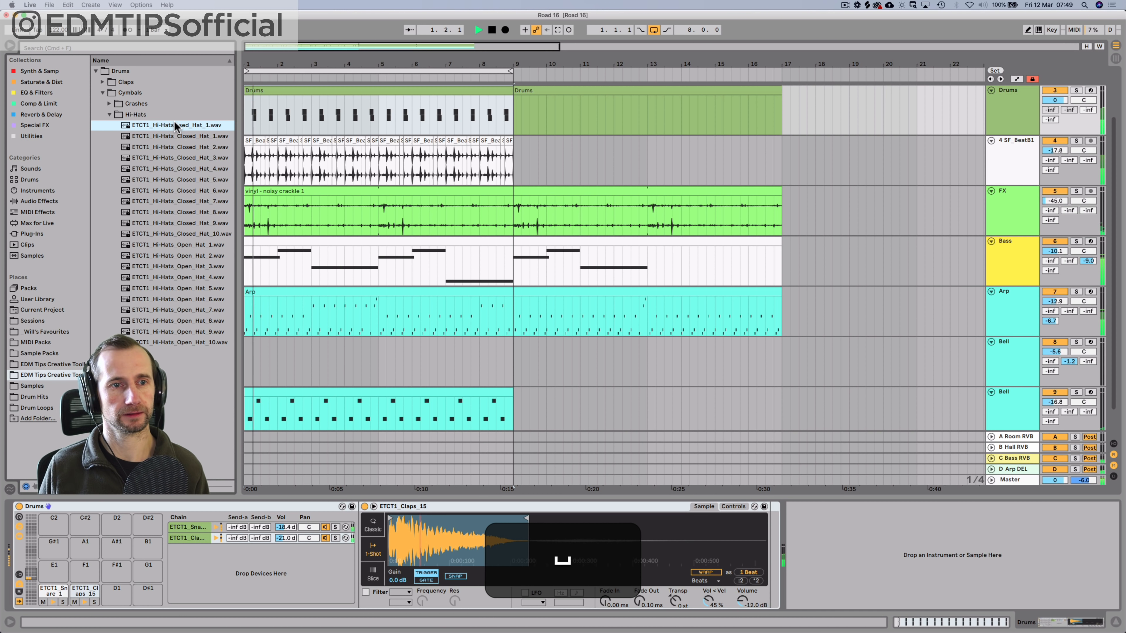
pyautogui.press('space')
pyautogui.click(195, 565)
pyautogui.moveTo(176, 125); pyautogui.dragTo(195, 565)
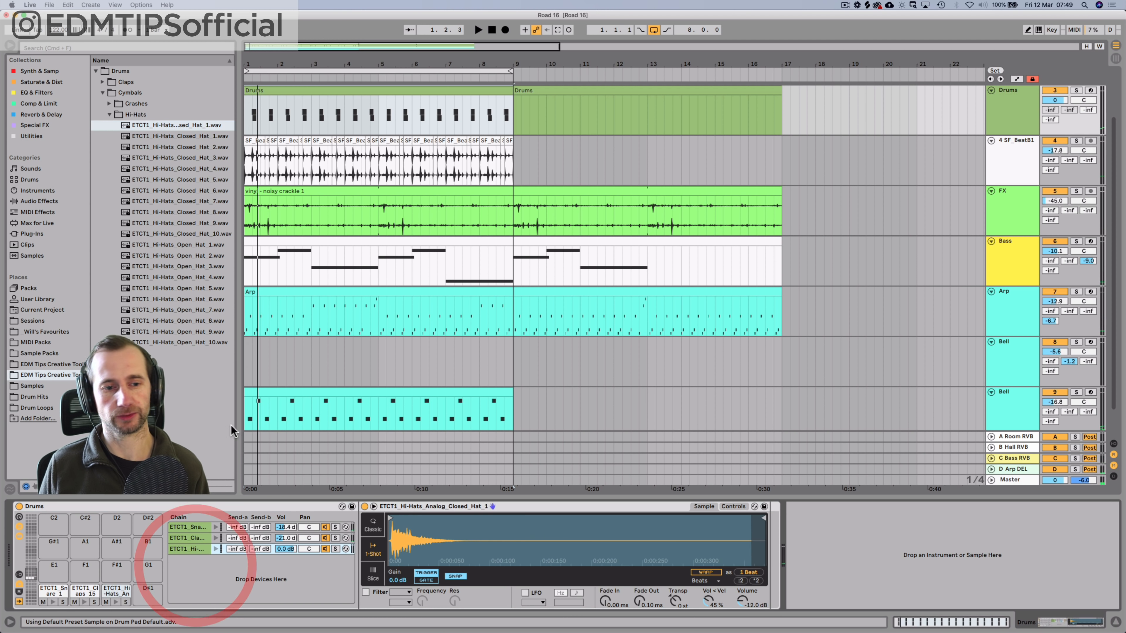
# Step: Add a hi-hat note at 1.1.3 in the first Drums clip and lower the hi-hat chain to -4.6 dB during playback
pyautogui.doubleClick(260, 89)
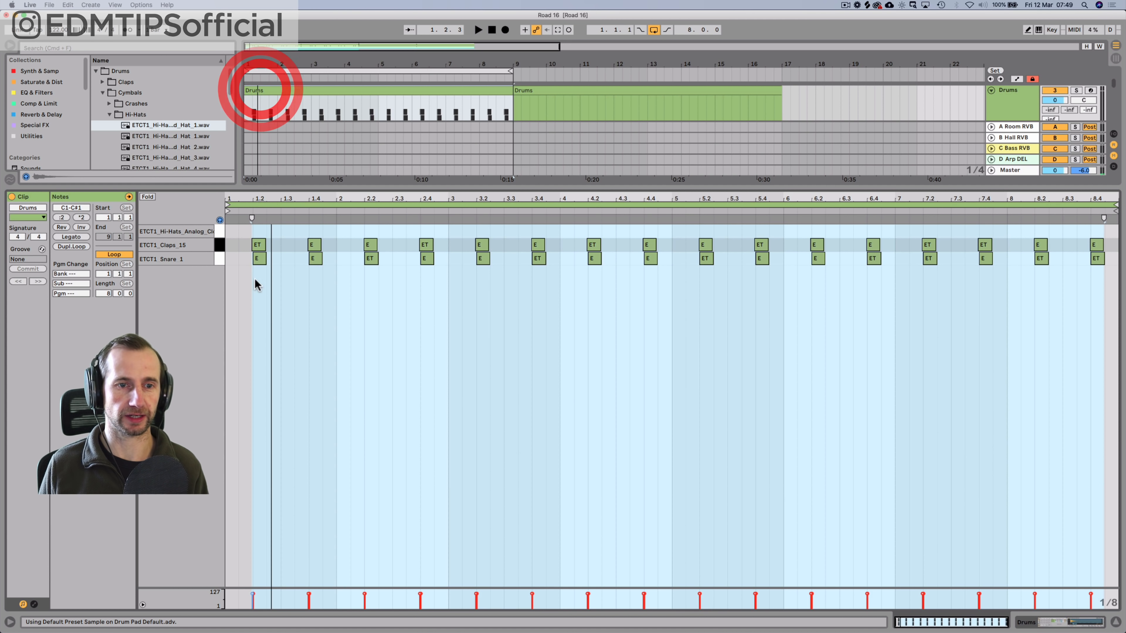
pyautogui.doubleClick(231, 231)
pyautogui.press('Right')
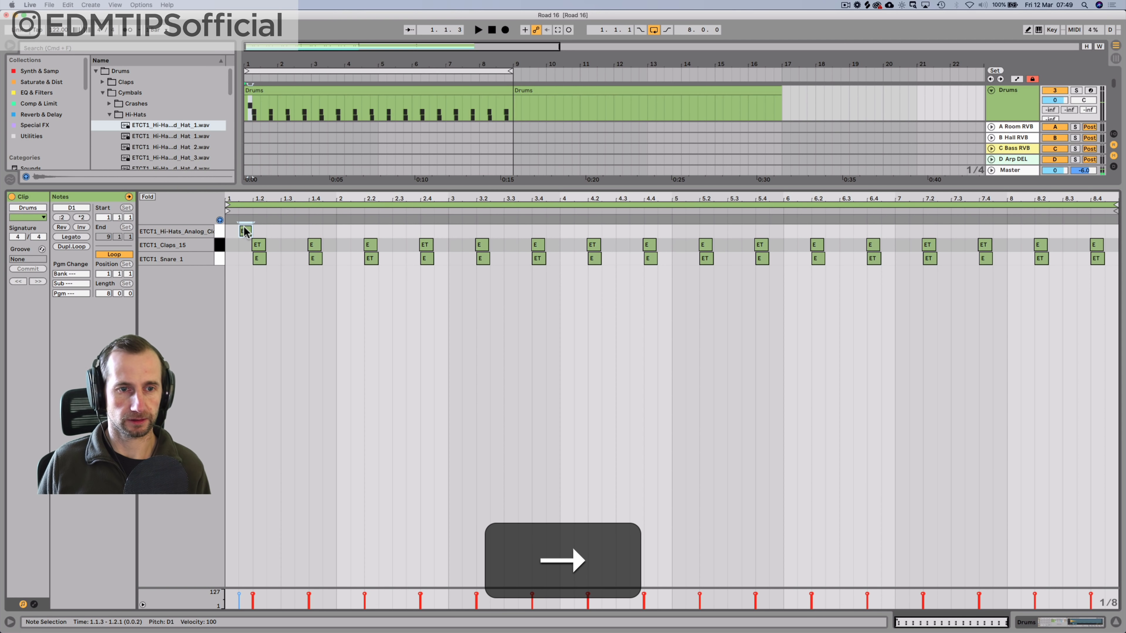
pyautogui.hotkey('shift', 'Tab')
pyautogui.press('space')
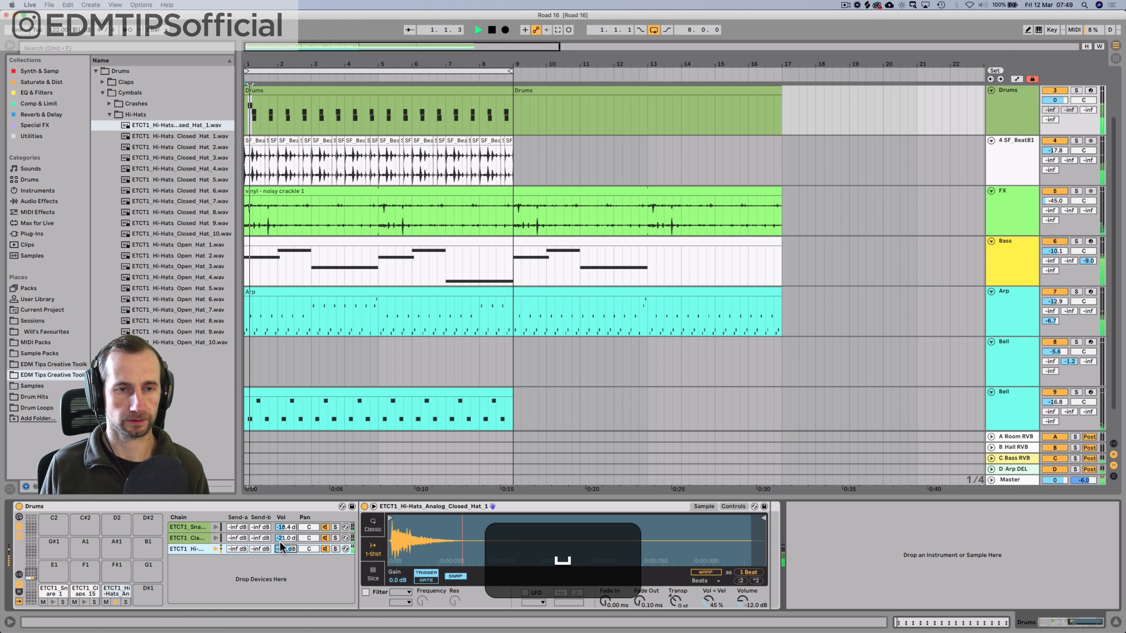
# Step: Duplicate the hi-hat note to 1.2.3 in the Drums clip and reduce the copy's velocity to 87
pyautogui.doubleClick(266, 87)
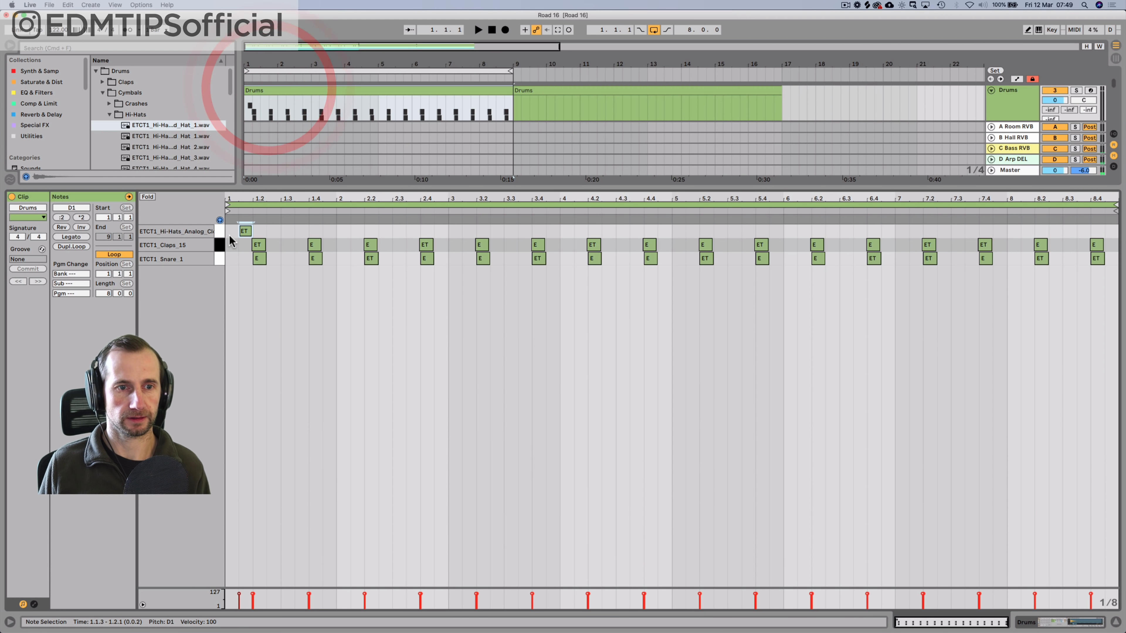
pyautogui.press('super+d')
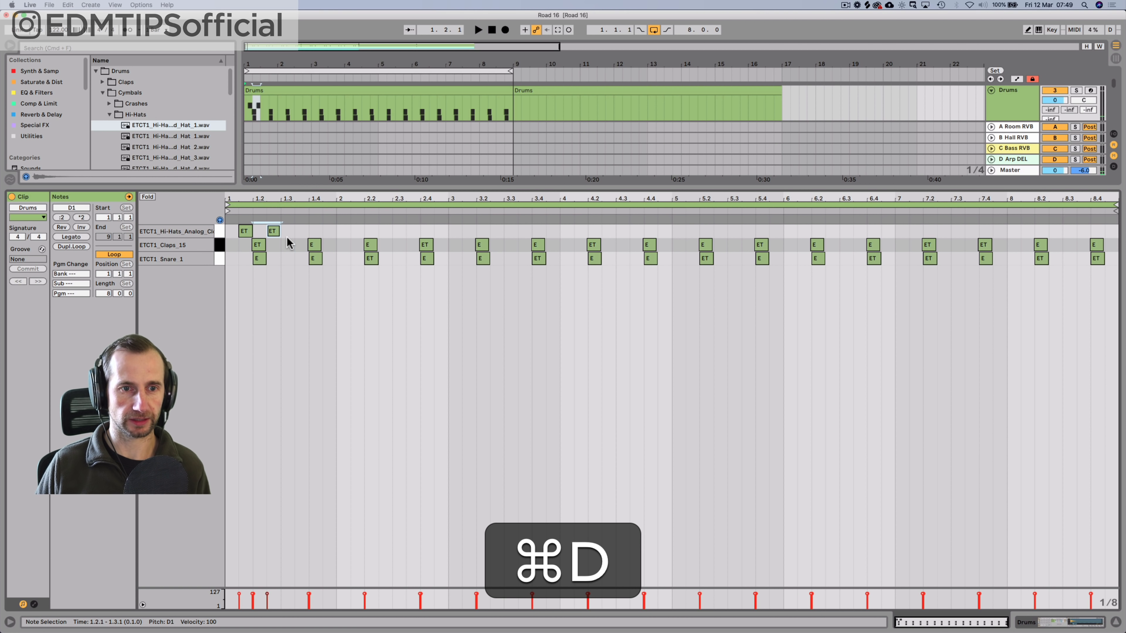
pyautogui.keyDown('super'); pyautogui.click(273, 233); pyautogui.keyUp('super')
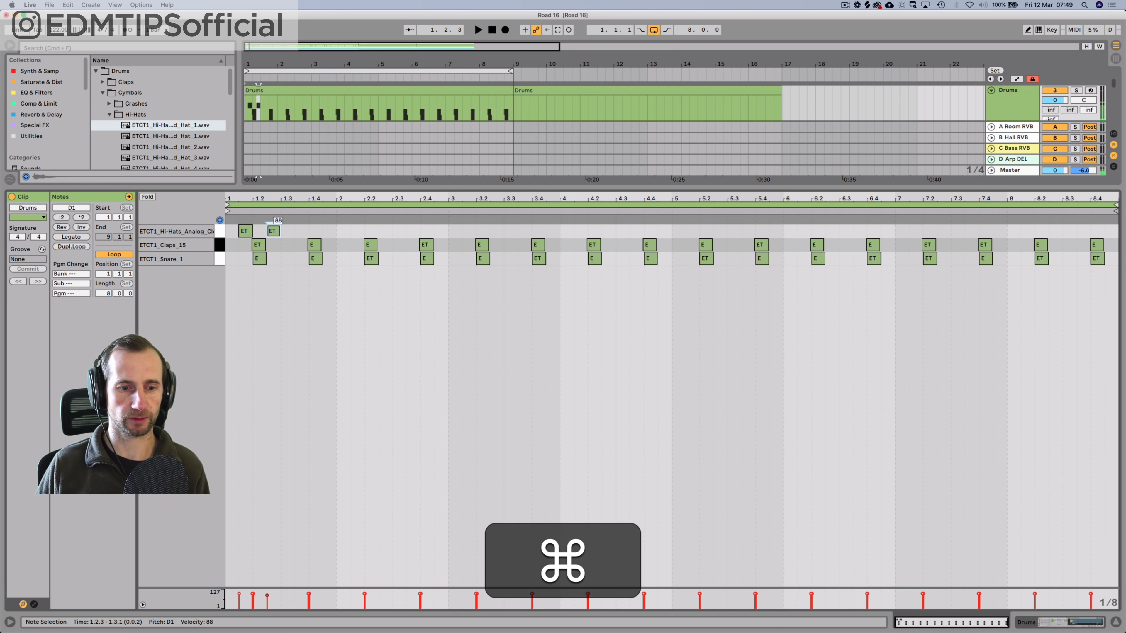
# Step: Duplicate the two-note hi-hat pattern from 1.1.1 through the end of bar 8, play it, and return to the Drums rack
pyautogui.moveTo(227, 238); pyautogui.dragTo(269, 234)
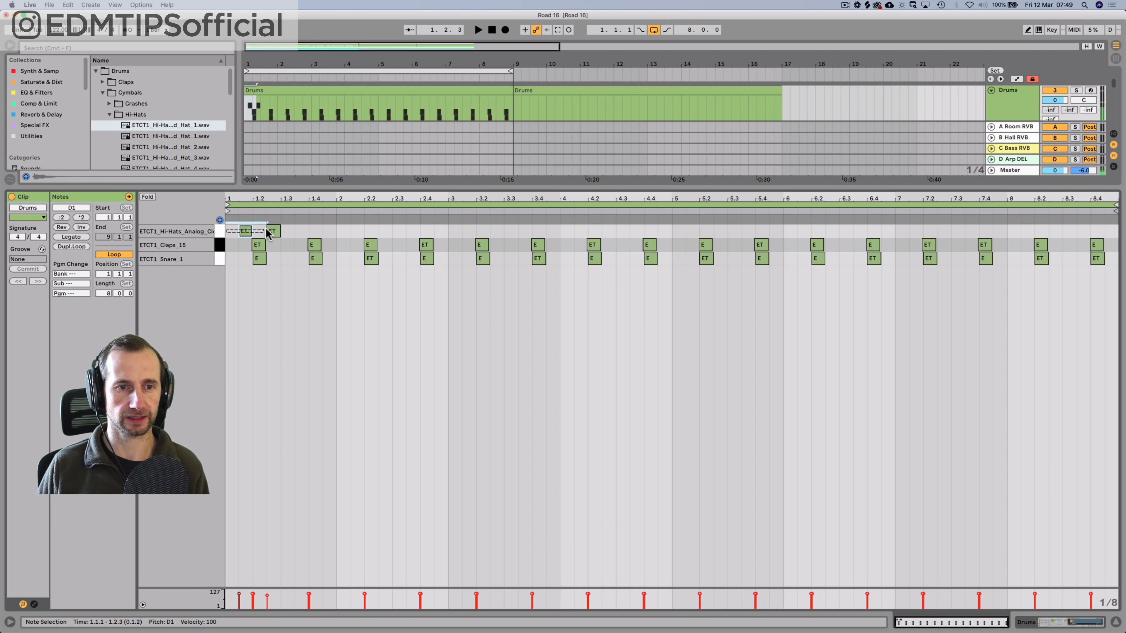
pyautogui.press('super+d')
pyautogui.press('super+d')
pyautogui.press('super+d')
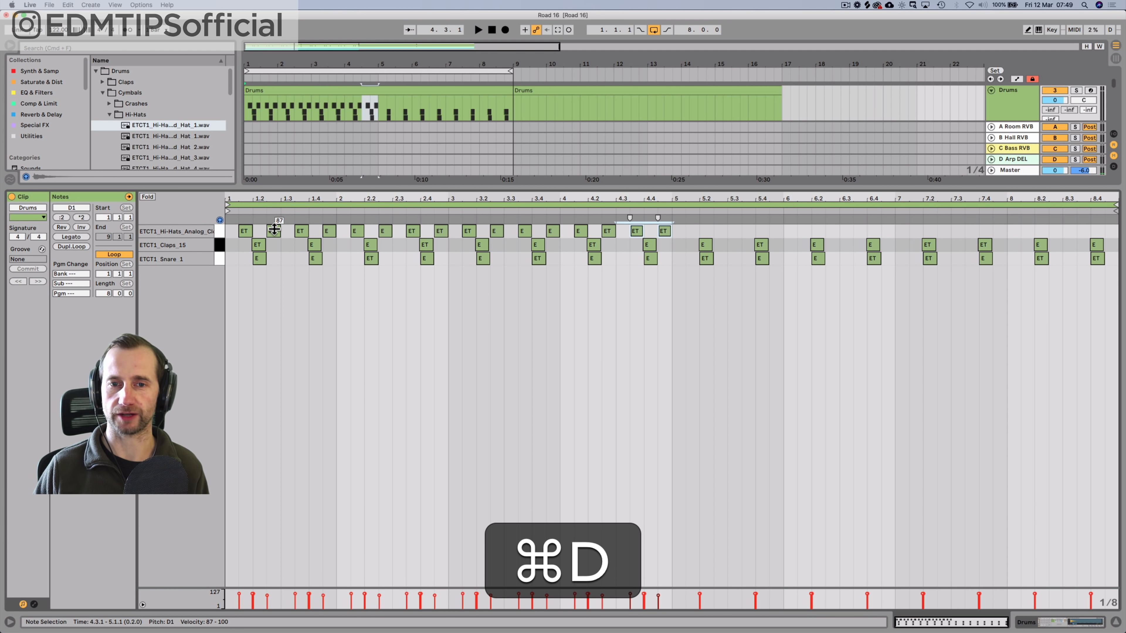
pyautogui.press('super+d')
pyautogui.press('super+d')
pyautogui.press('super+d')
pyautogui.press('super+d')
pyautogui.press('super+d')
pyautogui.press('super+d')
pyautogui.press('super+d')
pyautogui.press('space')
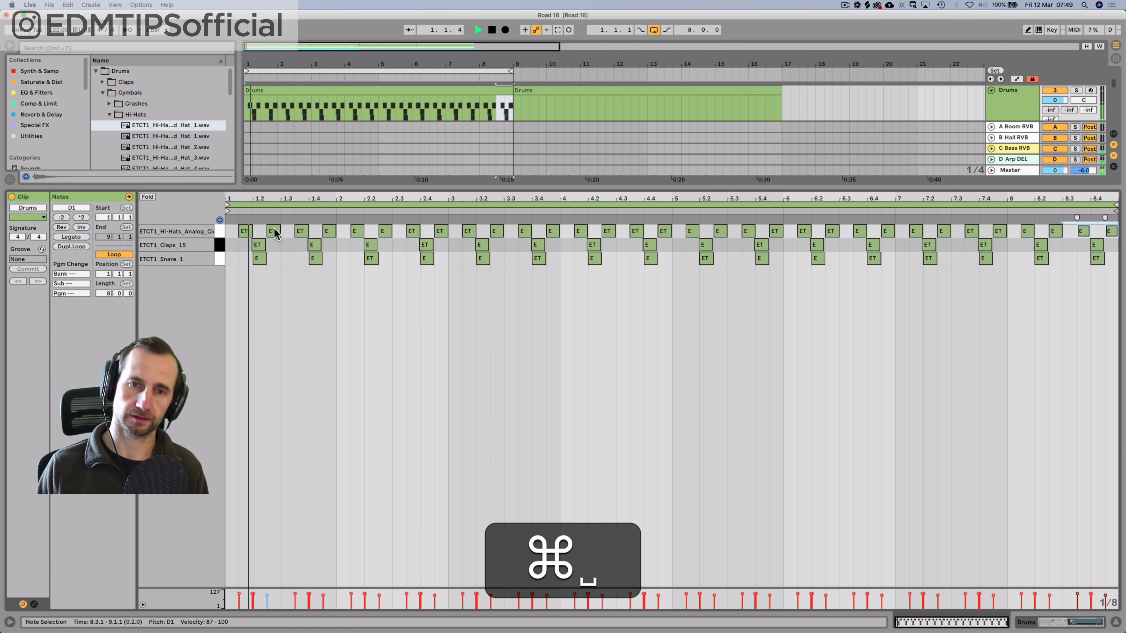
pyautogui.hotkey('shift', 'Tab')
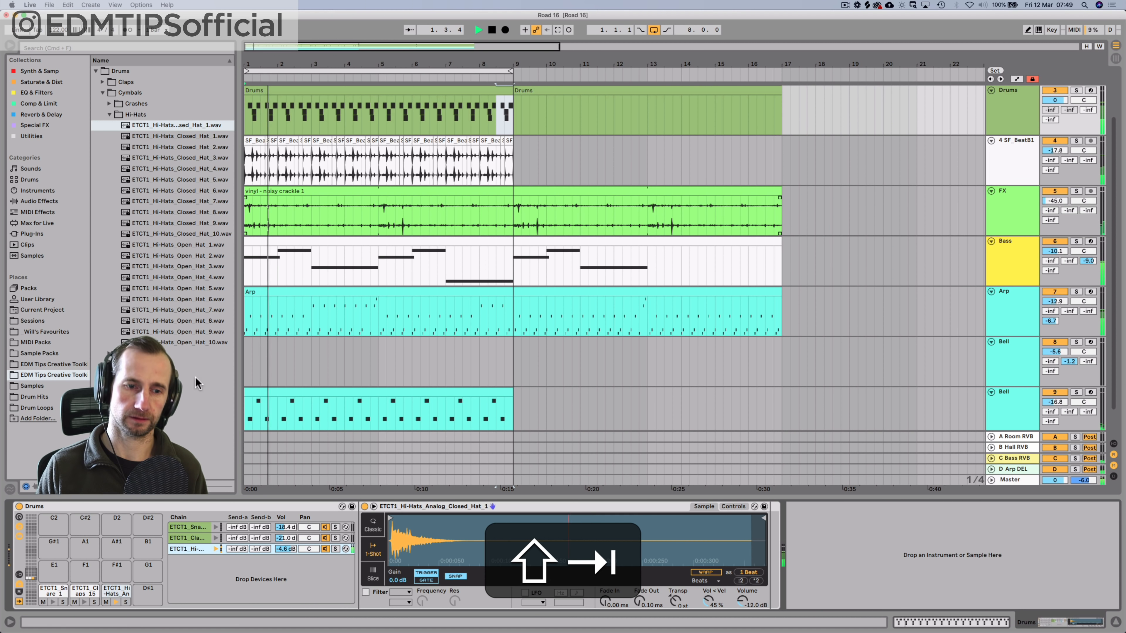
# Step: Hot-swap the hi-hat sample during playback, trying Closed_Hat_1 and loading ETCT1_Hi-Hats_Closed_Hat_2
pyautogui.click(285, 549)
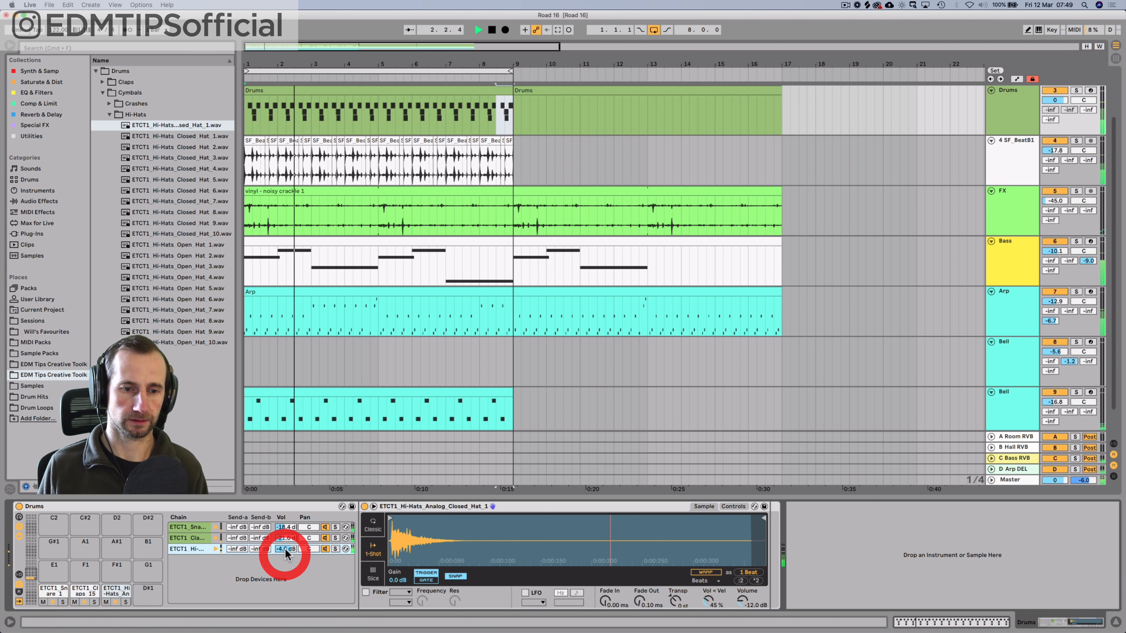
pyautogui.click(761, 562)
pyautogui.press('Down')
pyautogui.press('Return')
pyautogui.press('Return')
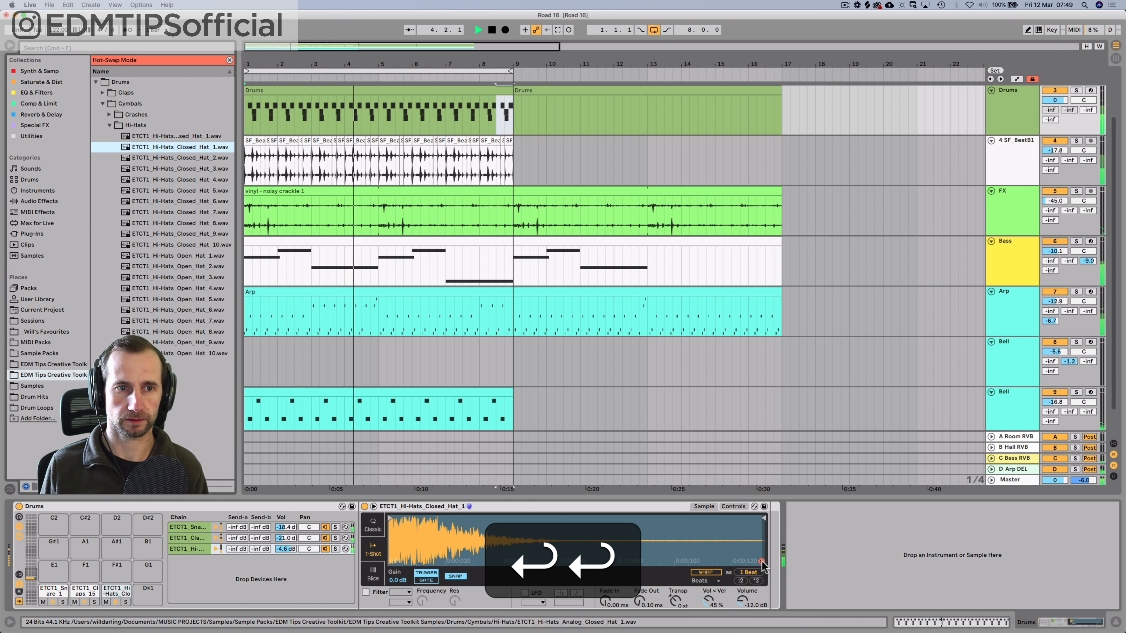
pyautogui.press('Down')
pyautogui.press('Return')
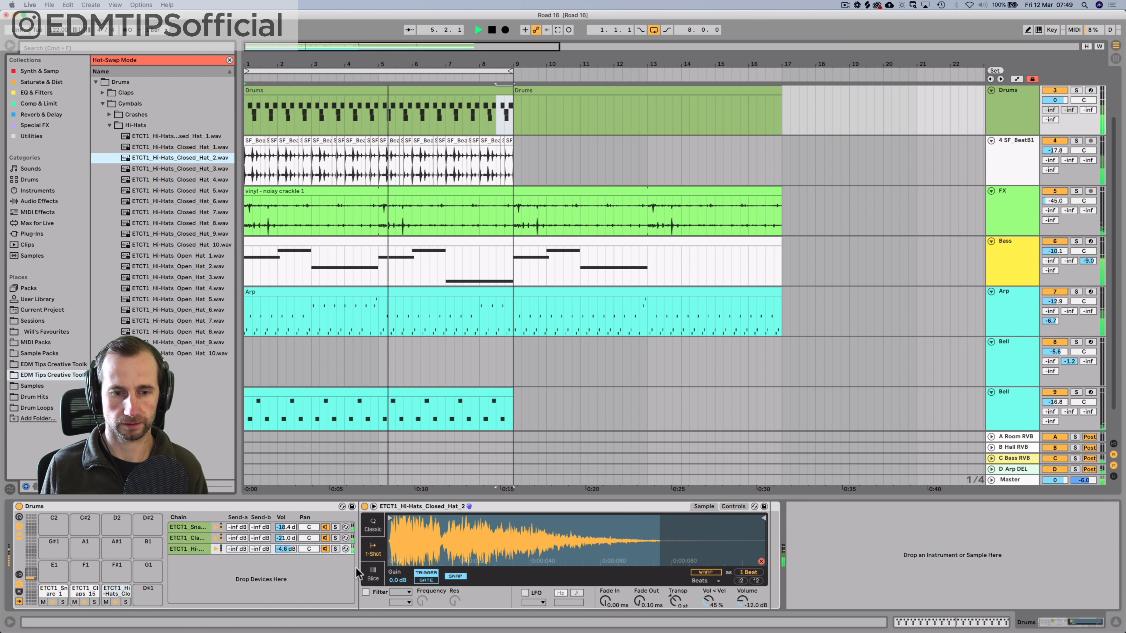
# Step: Lower the hi-hat chain volume in the Drums rack to -18.4 dB during playback
pyautogui.press('Up')
pyautogui.press('Up')
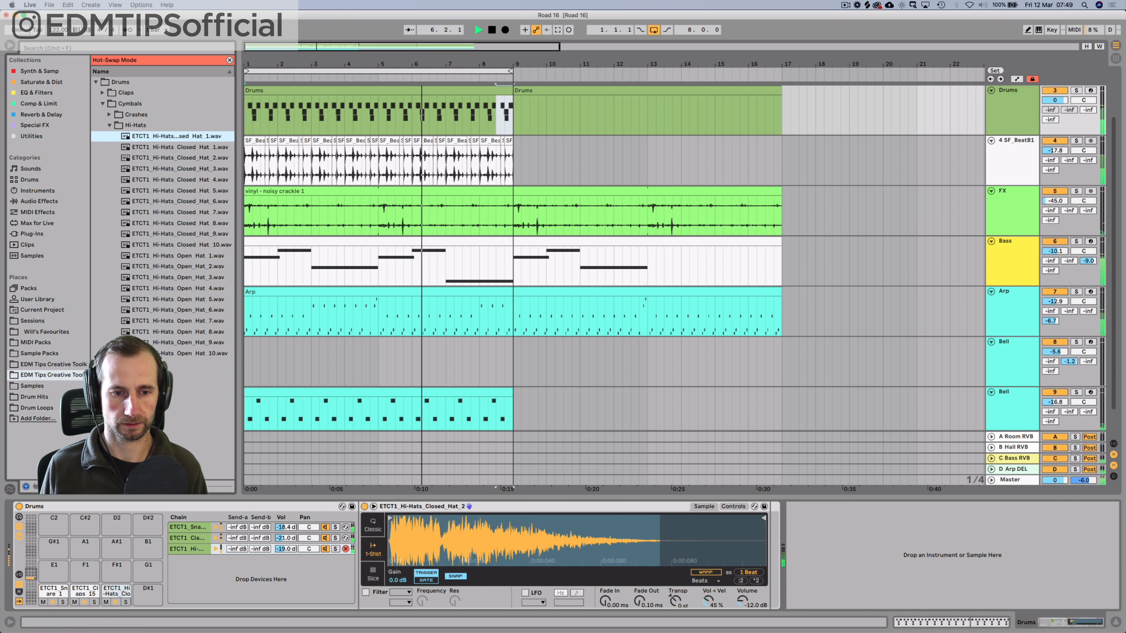
pyautogui.moveTo(284, 548); pyautogui.dragTo(284, 545)
pyautogui.hotkey('shift', 'Tab')
pyautogui.hotkey('shift', 'Tab')
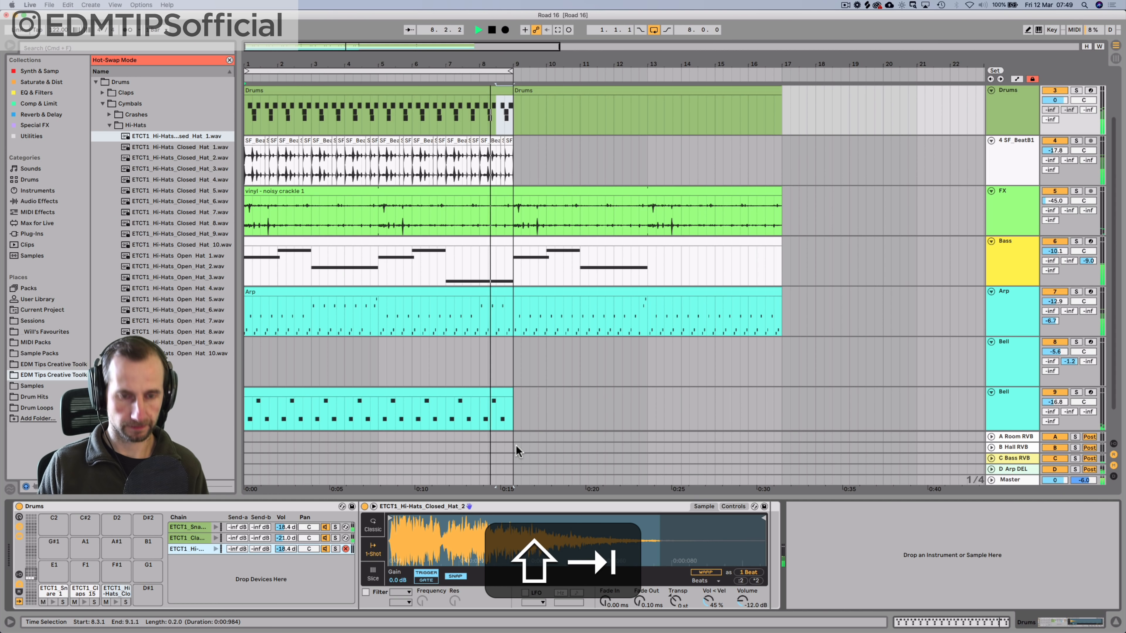
# Step: Arm the empty Bell track, set its volume to -8.4 dB, and play from bar 1 with its bars 1 to 8 selected
pyautogui.click(1004, 355)
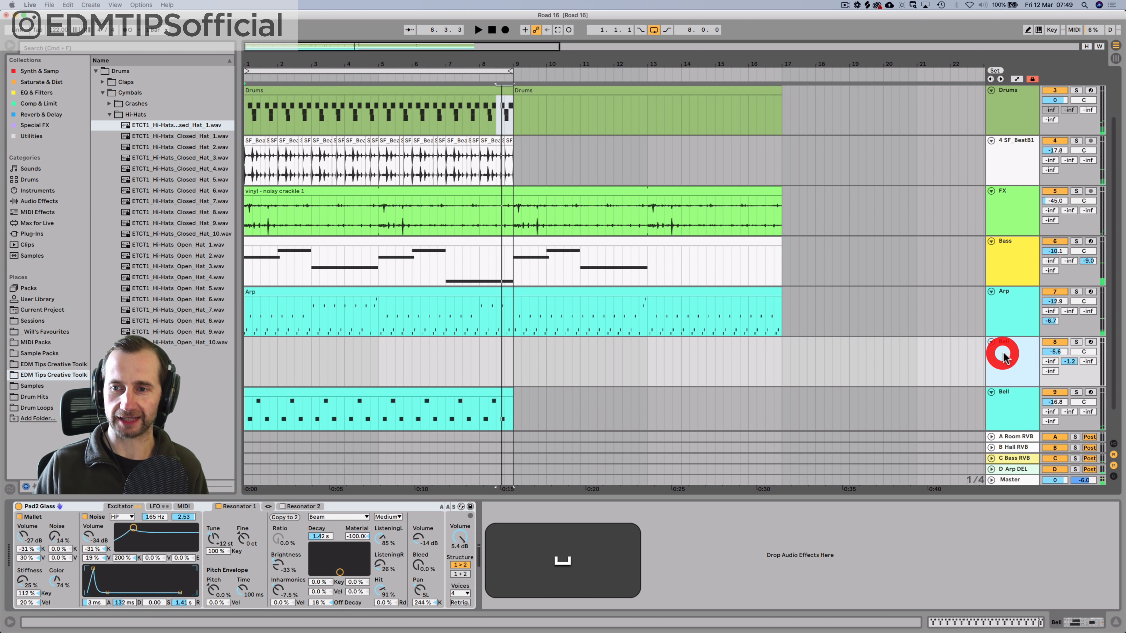
pyautogui.click(1090, 341)
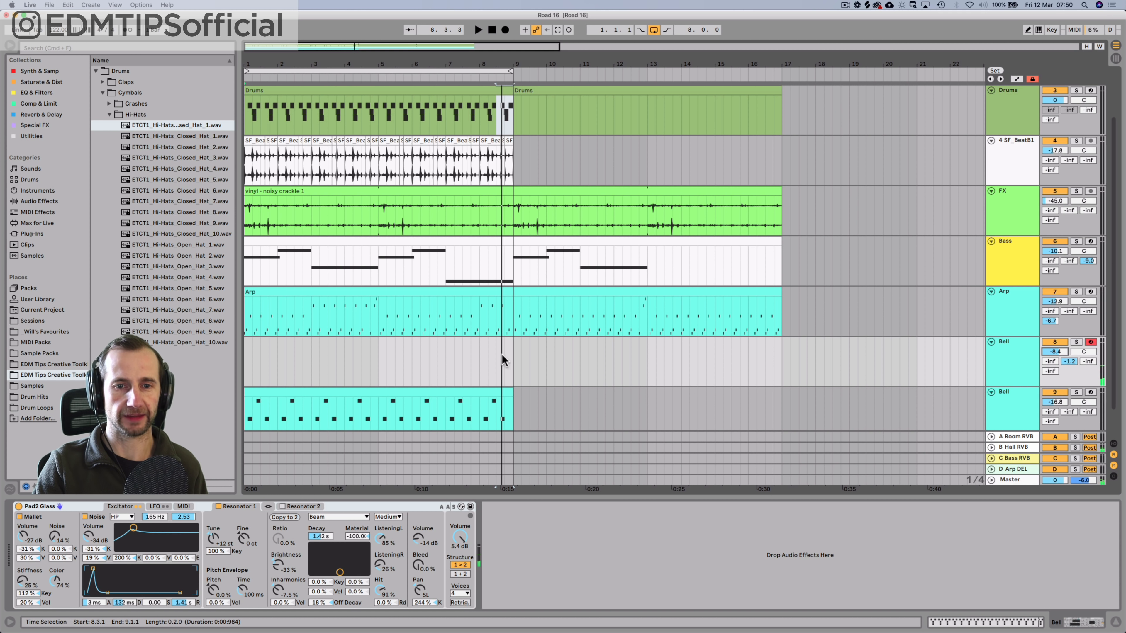
pyautogui.moveTo(510, 368); pyautogui.dragTo(191, 383)
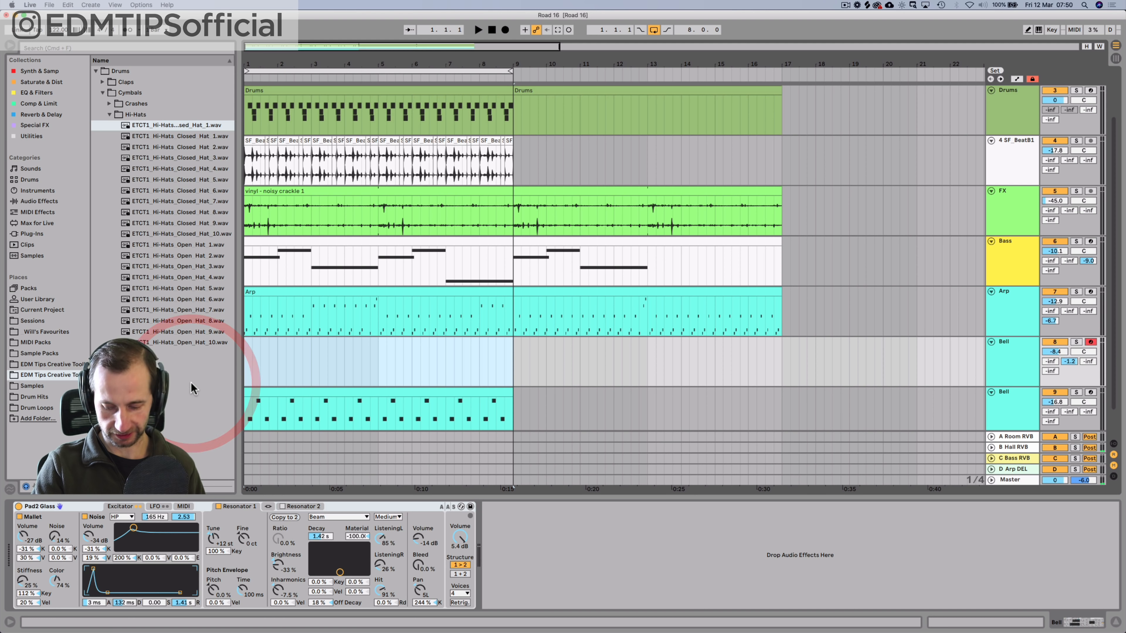
pyautogui.press('space')
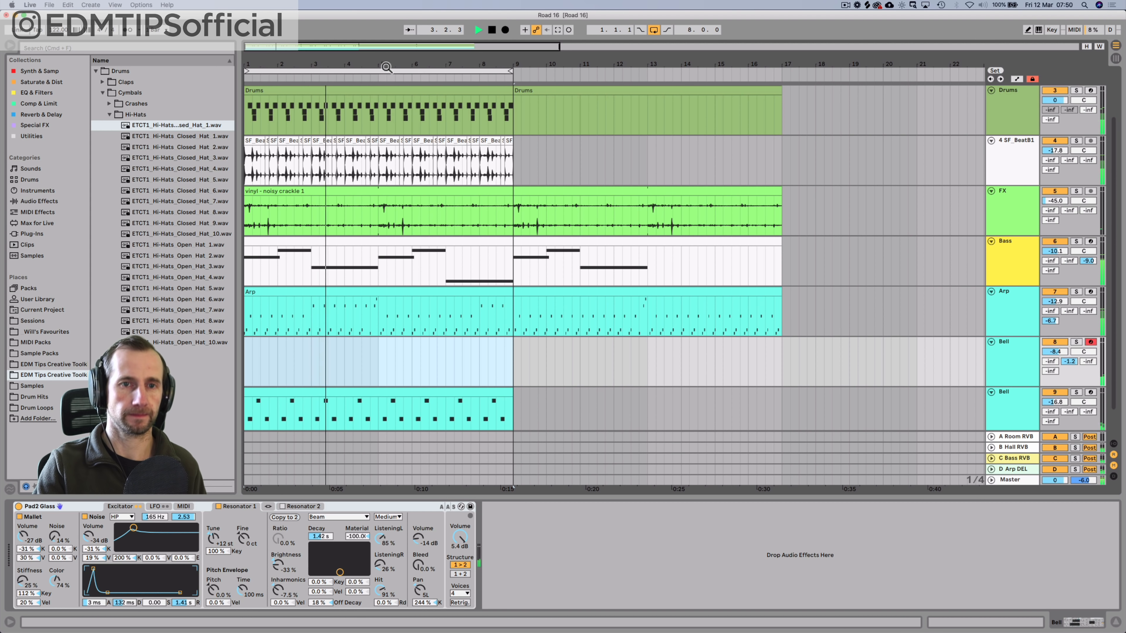
# Step: Duplicate bars 1 to 8 of every track from Drums down to the lower Bell through bar 64, and turn off looping
pyautogui.moveTo(387, 67); pyautogui.dragTo(386, 34)
pyautogui.press('space')
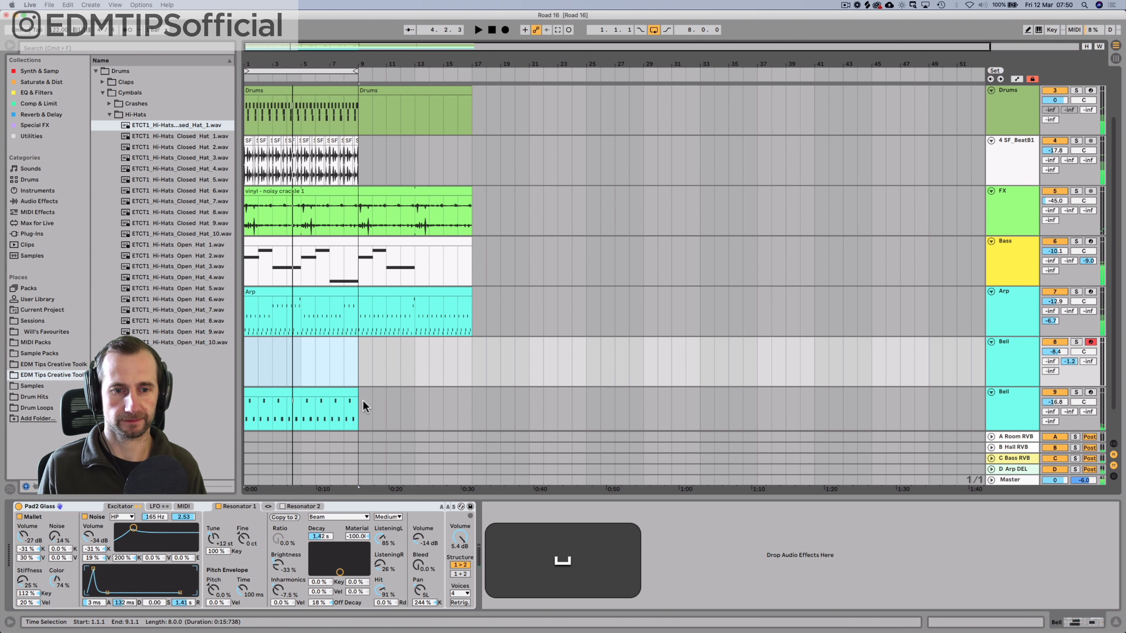
pyautogui.moveTo(362, 401); pyautogui.dragTo(222, 104)
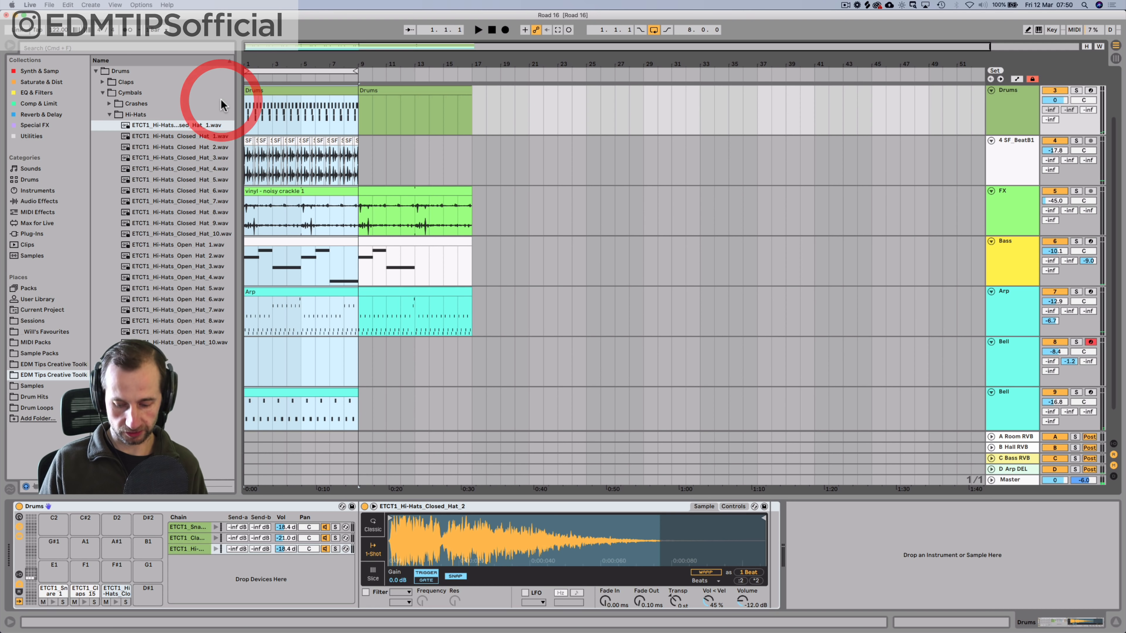
pyautogui.press('super+d')
pyautogui.press('super+d')
pyautogui.press('super+d')
pyautogui.press('super+d')
pyautogui.press('super+d')
pyautogui.press('super+d')
pyautogui.press('super+d')
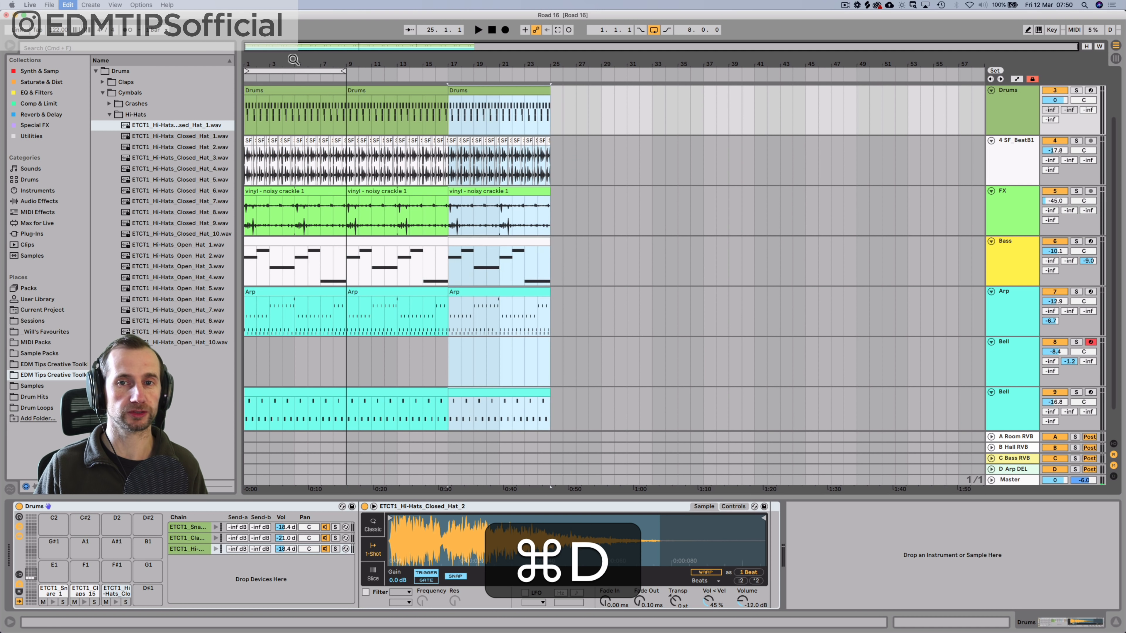
pyautogui.click(653, 30)
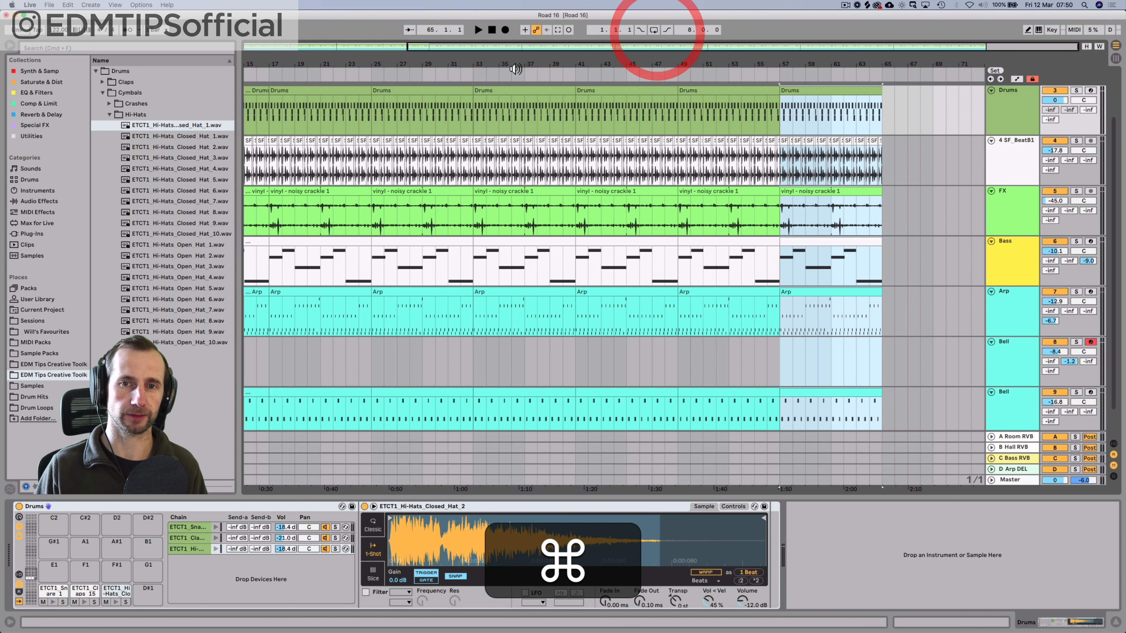
# Step: Delete the Drums clips and the drum loop from bars 1 to 32 and play from bar 1
pyautogui.click(294, 89)
pyautogui.press('BackSpace')
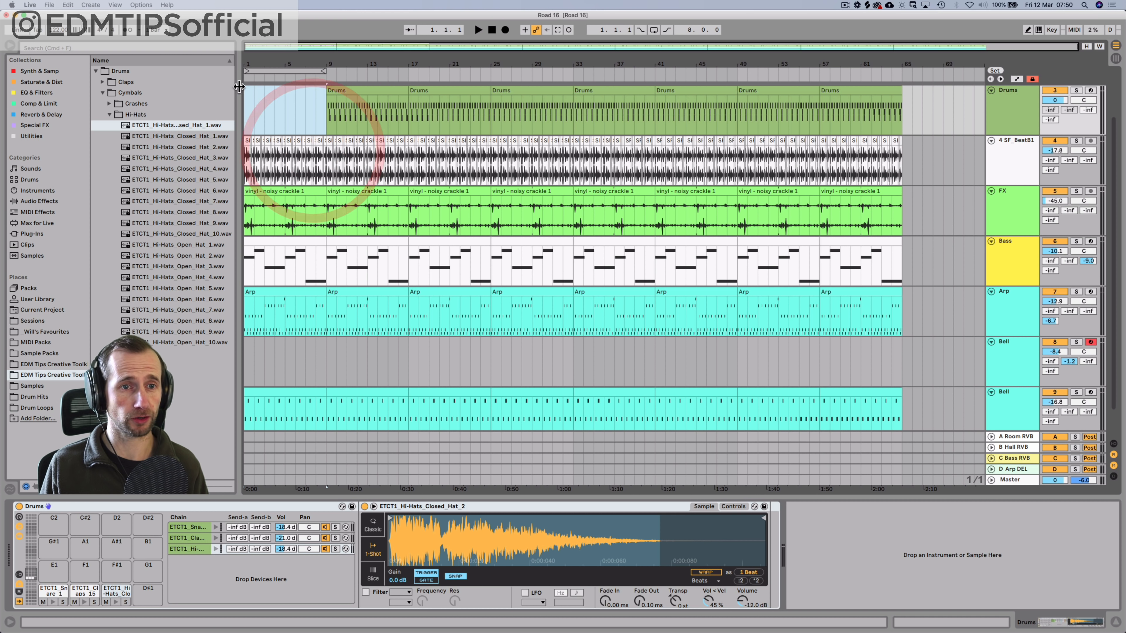
pyautogui.moveTo(319, 95); pyautogui.dragTo(571, 172)
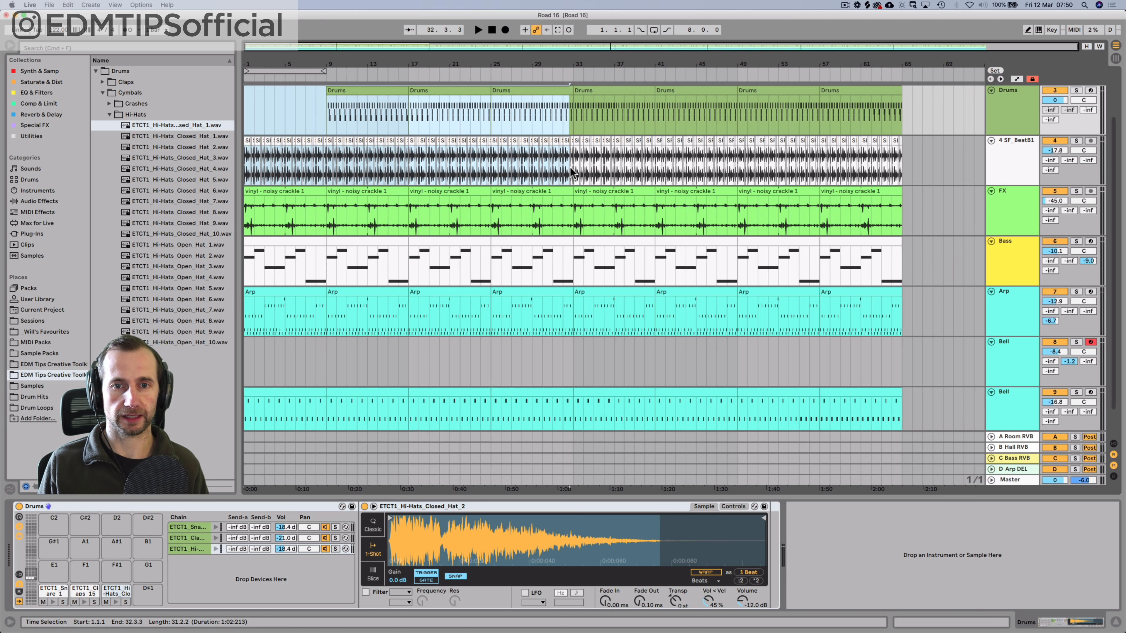
pyautogui.press('BackSpace')
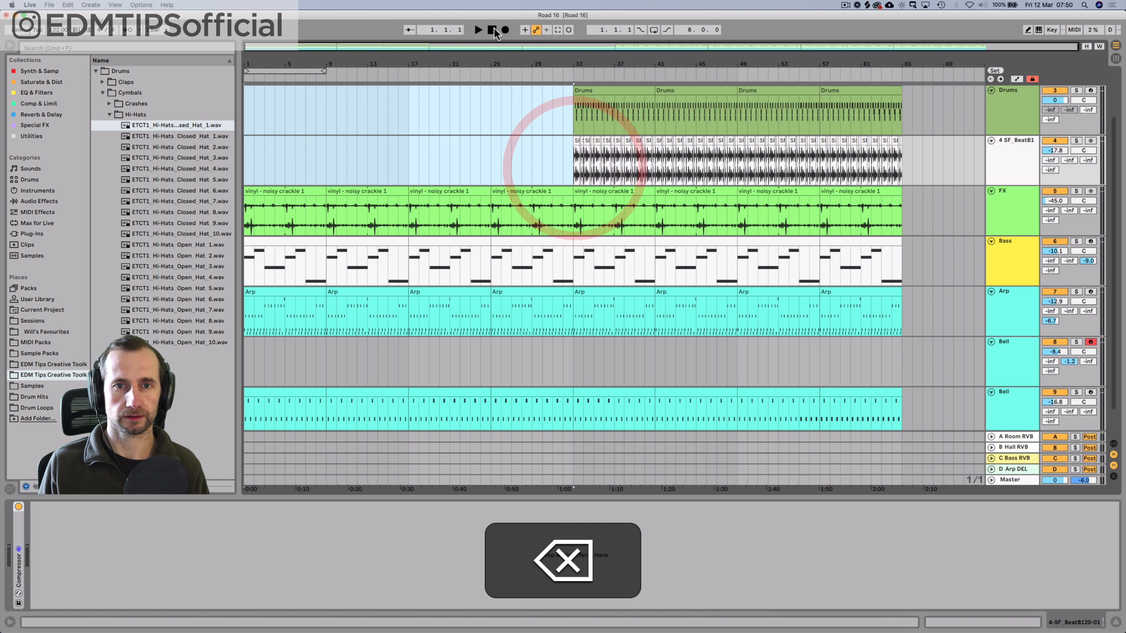
pyautogui.press('space')
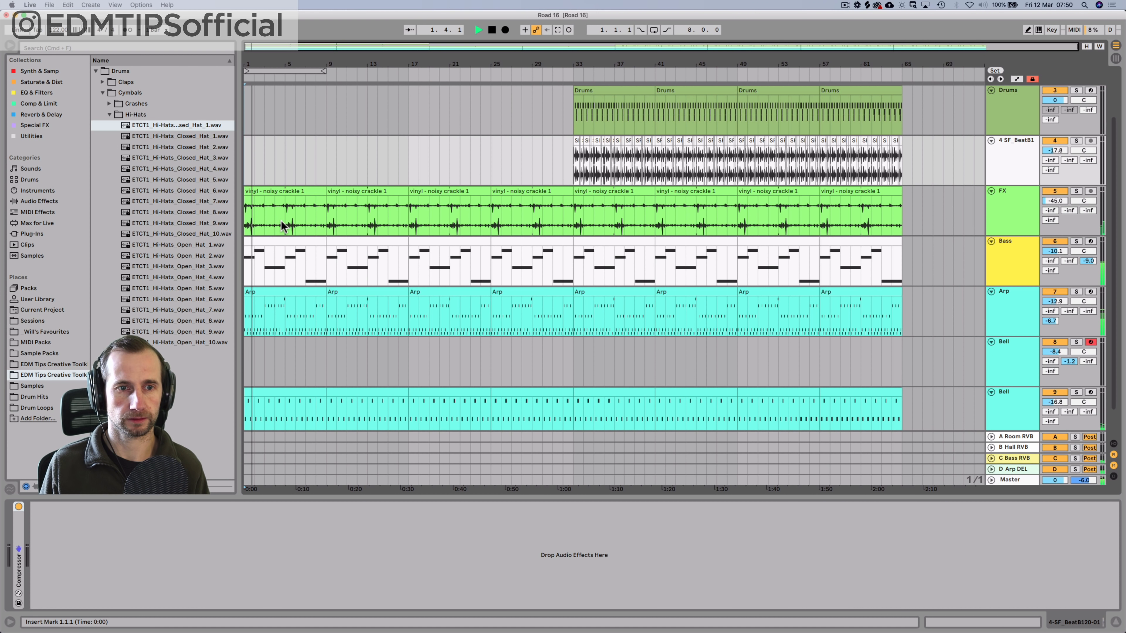
# Step: Delete all Kicks clips from bars 1 to 16
pyautogui.scroll(3, 269, 158)
pyautogui.click(260, 98)
pyautogui.press('BackSpace')
pyautogui.click(306, 101)
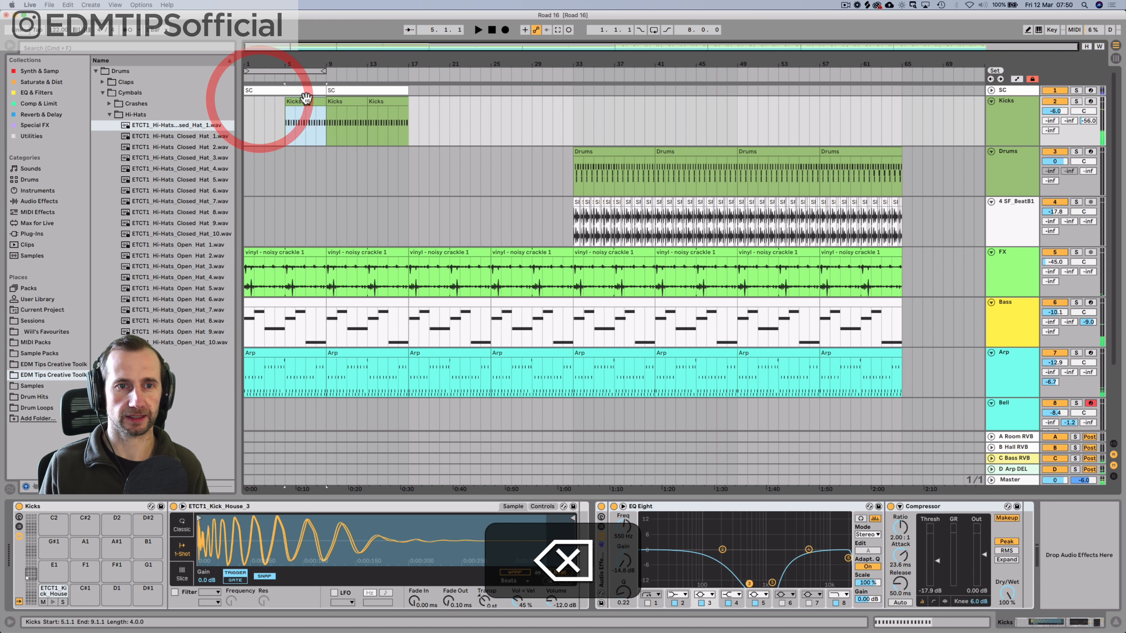
pyautogui.press('BackSpace')
pyautogui.click(340, 102)
pyautogui.press('BackSpace')
pyautogui.click(381, 103)
pyautogui.press('BackSpace')
# Step: Duplicate the SC clip in bars 9 to 16 repeatedly so the sidechain pattern runs through bar 64
pyautogui.click(382, 88)
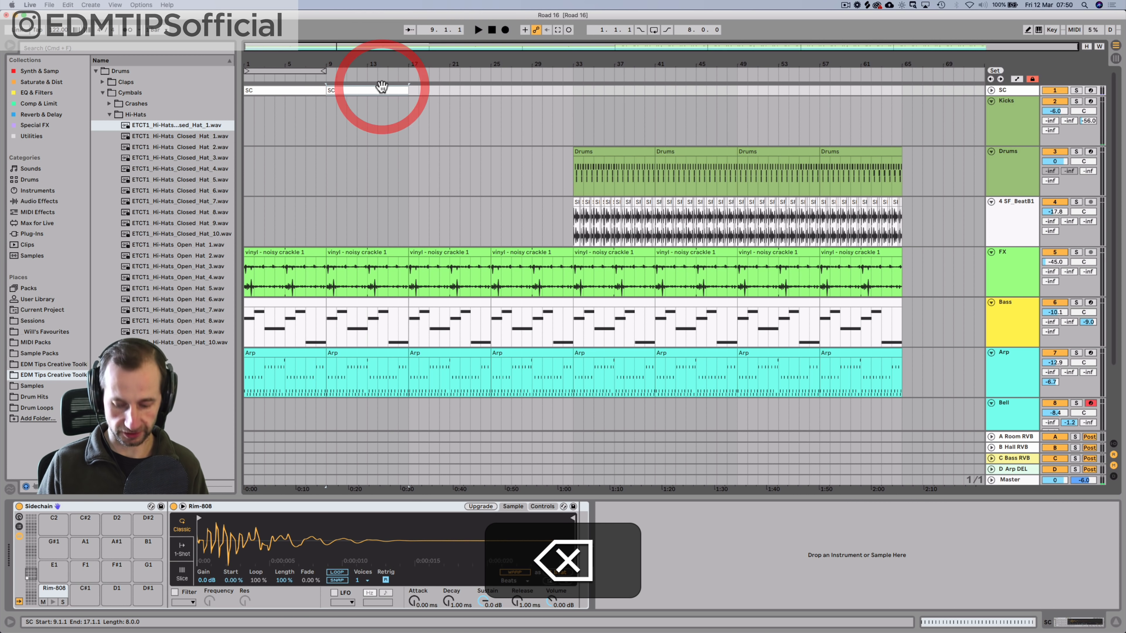
pyautogui.press('super+d')
pyautogui.press('super+d')
pyautogui.press('super+d')
pyautogui.press('super+d')
pyautogui.press('super+d')
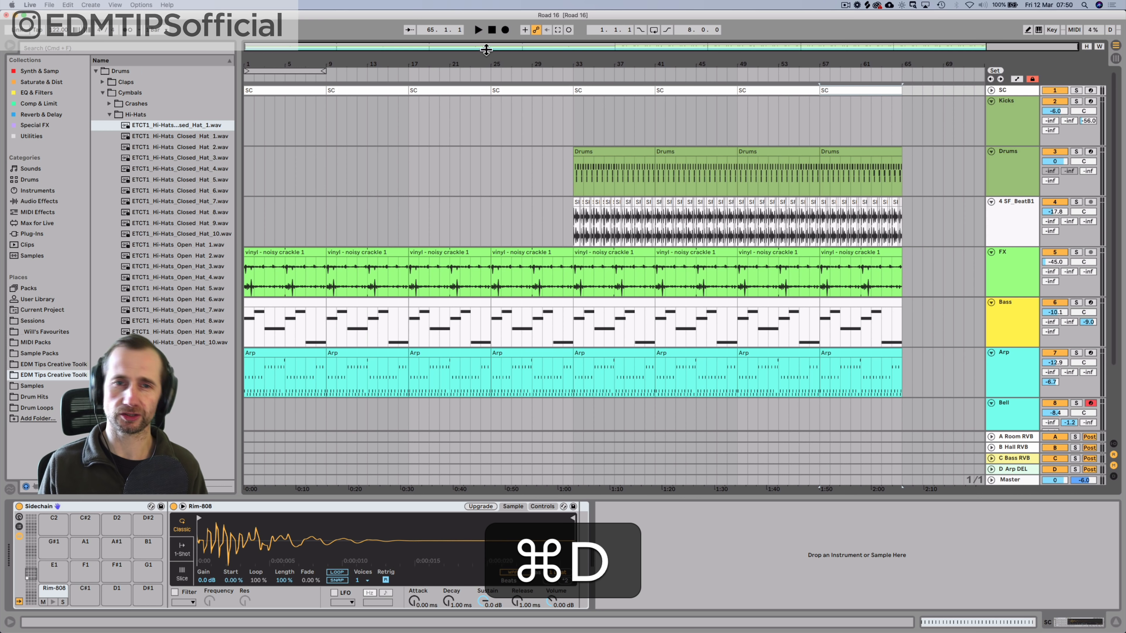
# Step: During playback, delete the Arp clip in bars 1 to 8 and the Bass clips in bars 1 to 16
pyautogui.press('space')
pyautogui.scroll(-3, 351, 175)
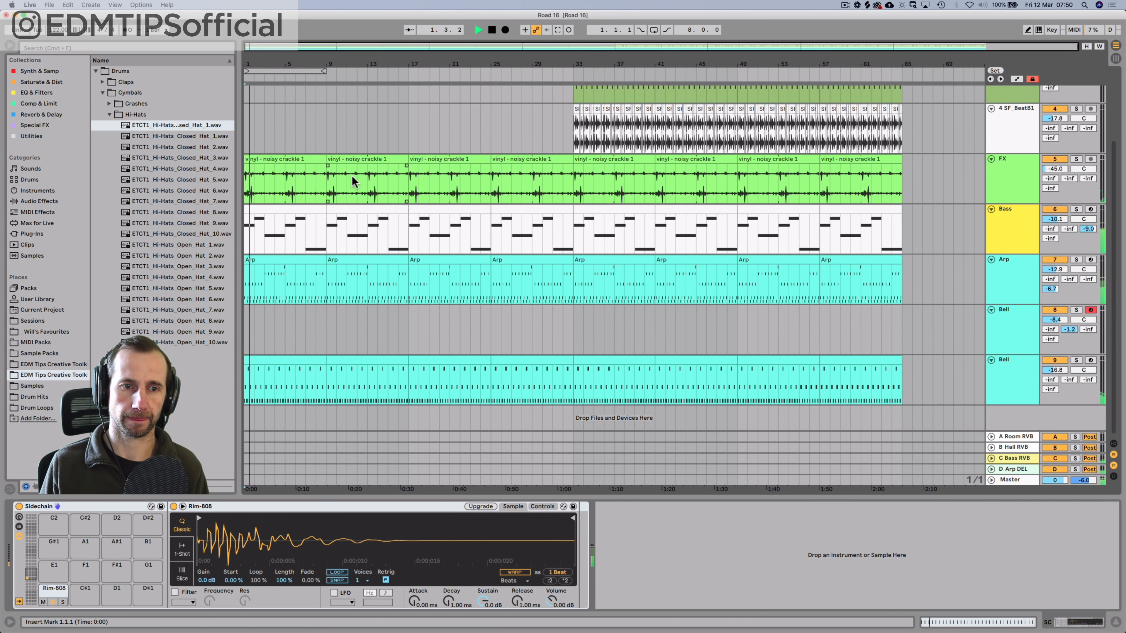
pyautogui.click(288, 263)
pyautogui.press('BackSpace')
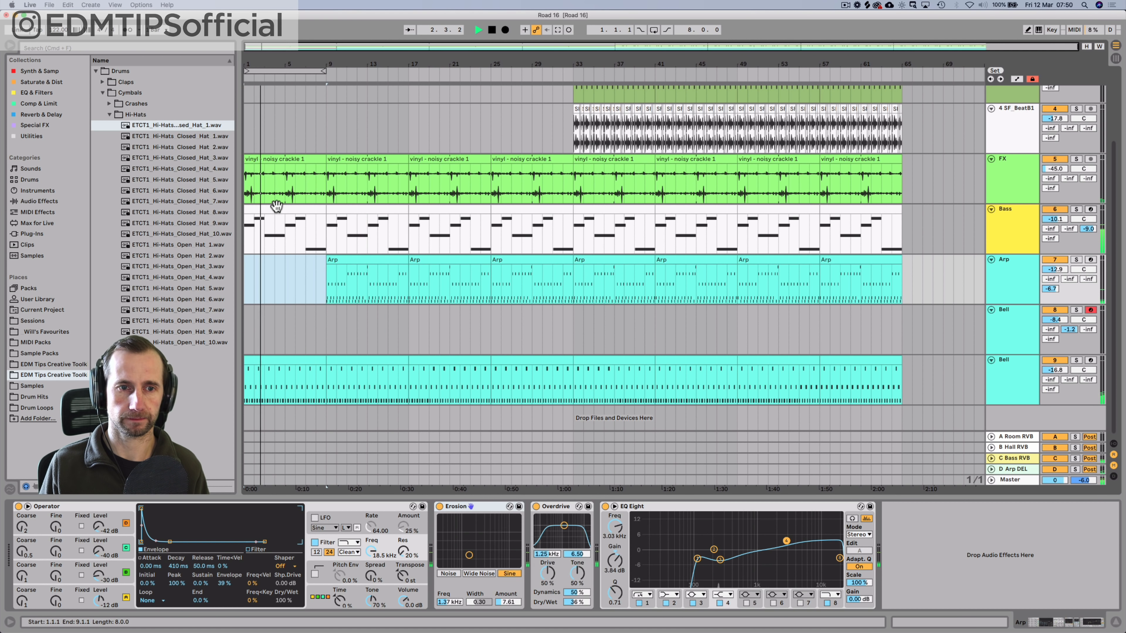
pyautogui.click(276, 206)
pyautogui.press('BackSpace')
pyautogui.click(359, 211)
pyautogui.press('BackSpace')
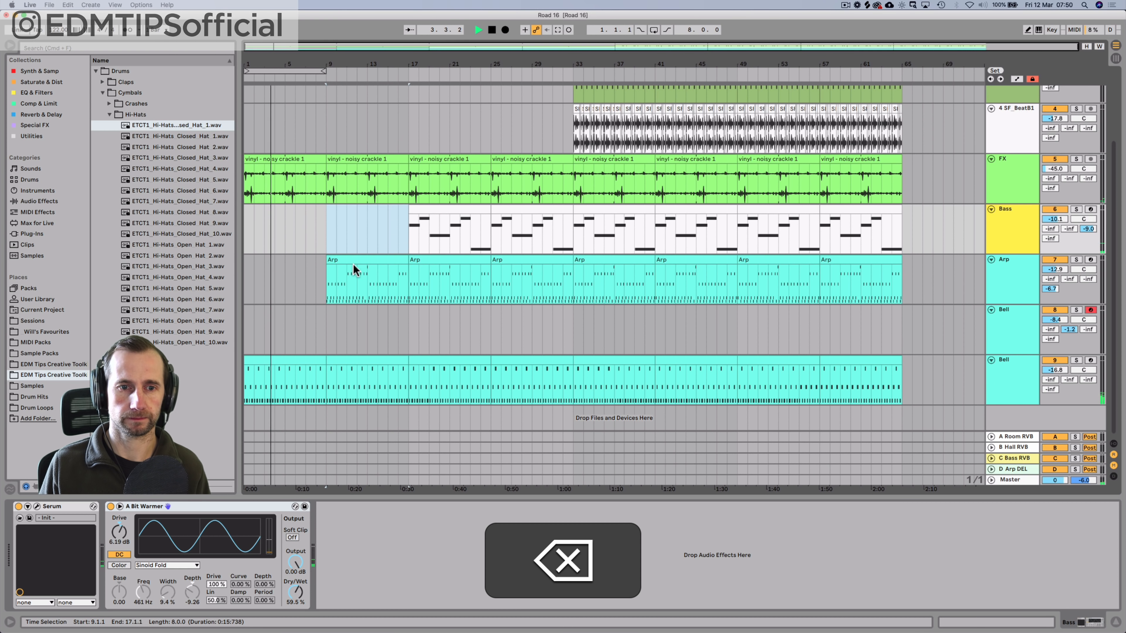
# Step: Restart playback from bar 1 and raise the lower Bell track's volume to -14.4 dB
pyautogui.press('space')
pyautogui.click(492, 30)
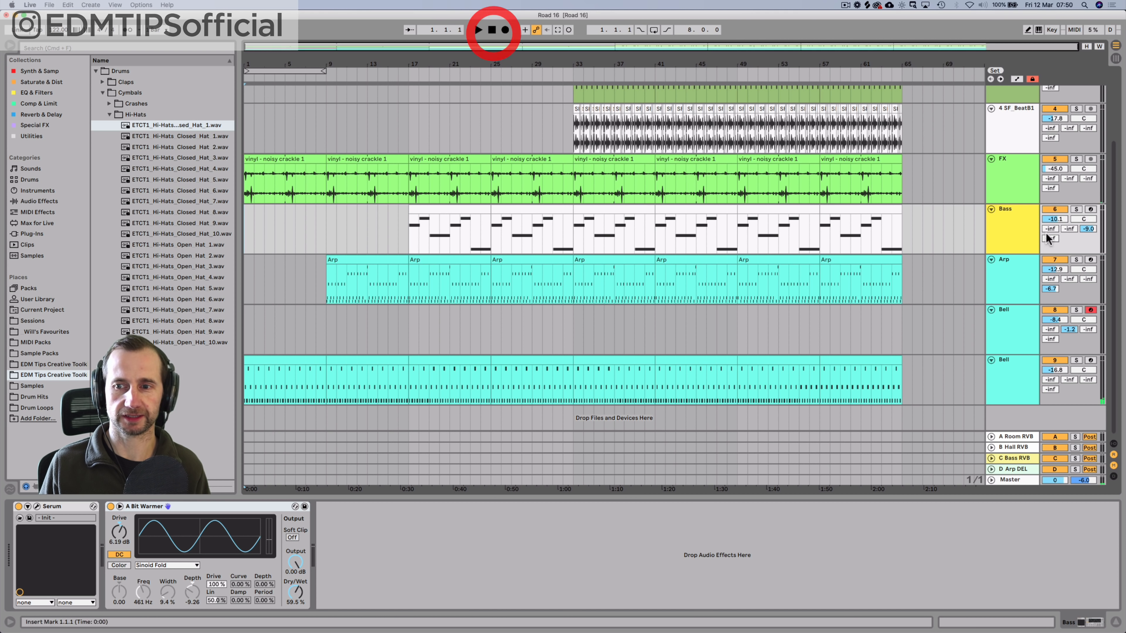
pyautogui.press('space')
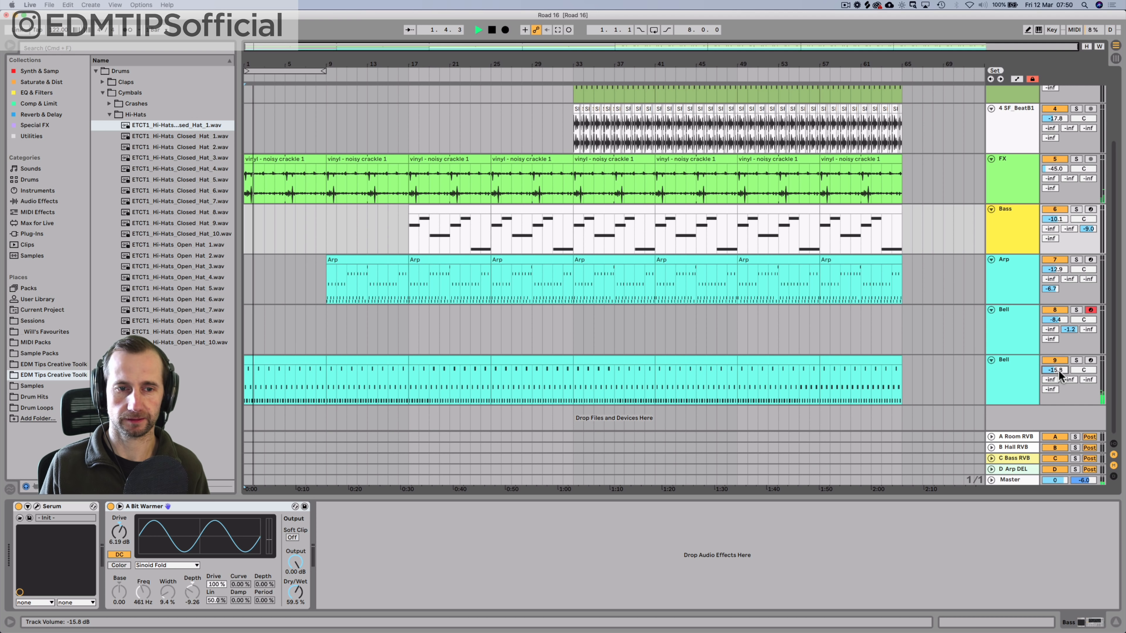
pyautogui.moveTo(1060, 374); pyautogui.dragTo(1059, 370)
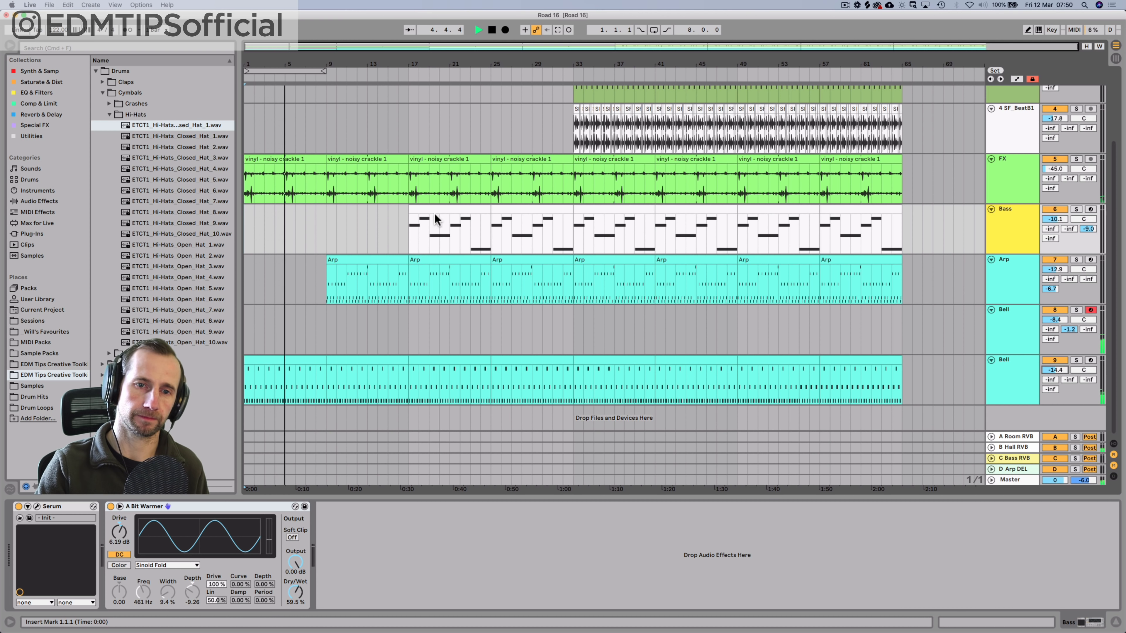
# Step: Transpose the F#3 notes in bars 3 to 4 of the Arp clip at bar 9 down to D#3
pyautogui.doubleClick(365, 258)
pyautogui.moveTo(363, 366); pyautogui.dragTo(627, 367)
pyautogui.press('Left')
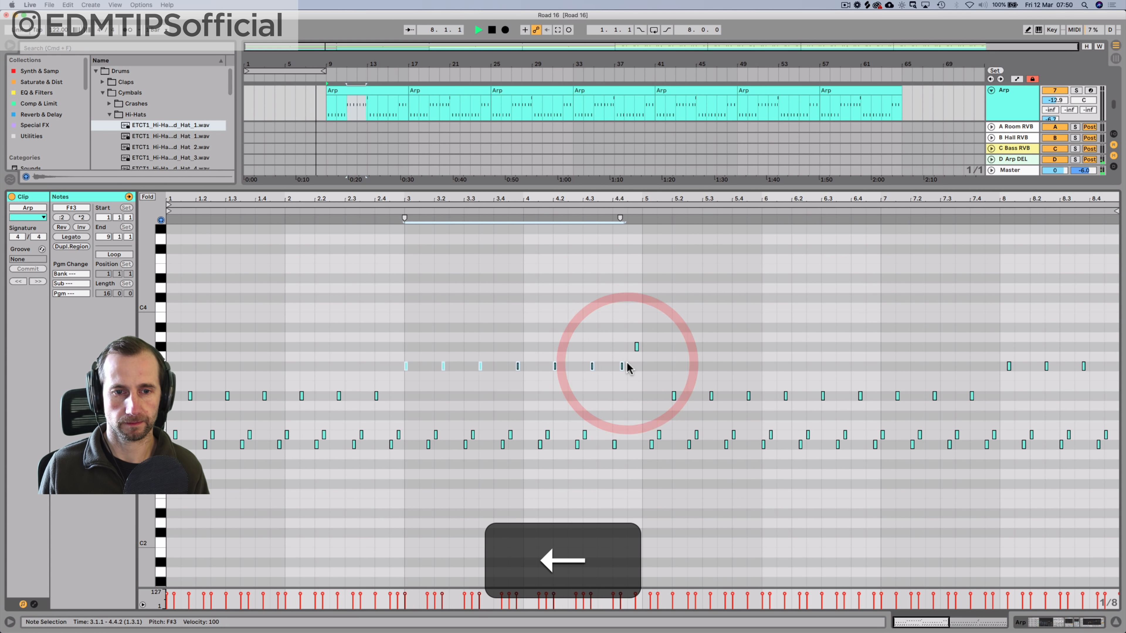
pyautogui.press('Down')
pyautogui.press('Down')
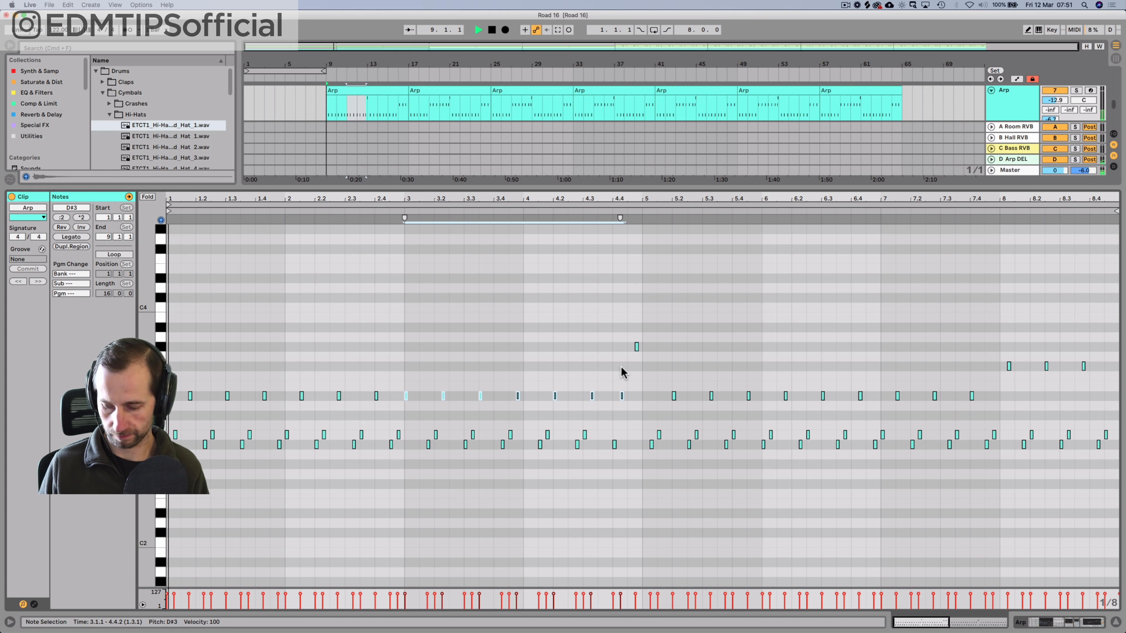
# Step: Return to the arrangement, then lower the Arp's Operator filter frequency to 92.1 Hz and its filter envelope amount to 12%
pyautogui.press('p')
pyautogui.hotkey('shift', 'p')
pyautogui.hotkey('shift', 'Tab')
pyautogui.press('space')
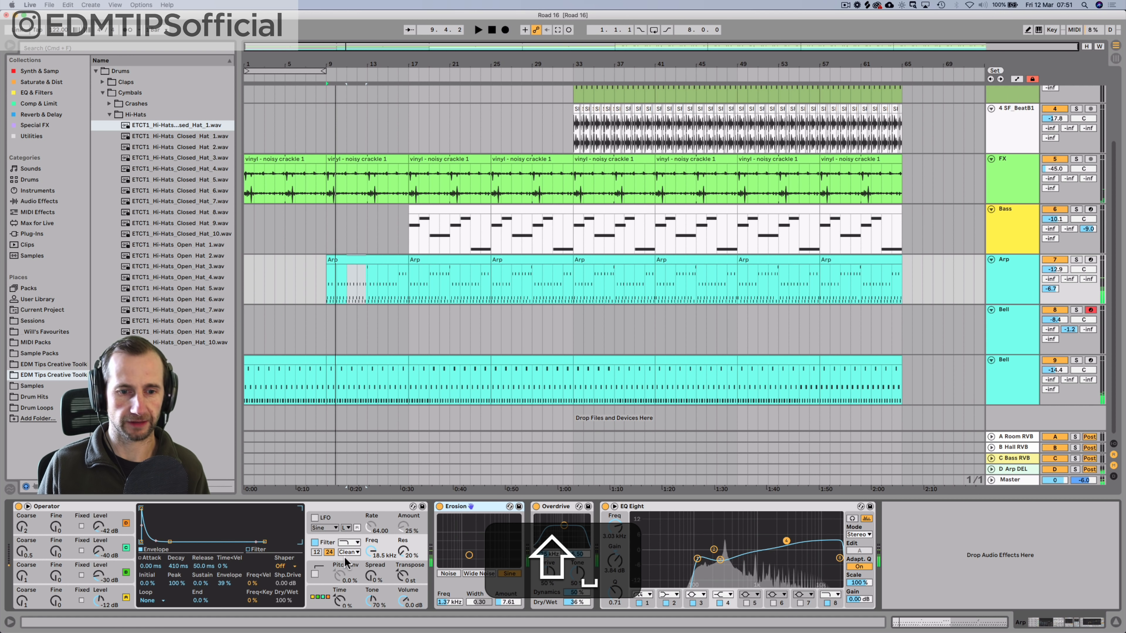
pyautogui.moveTo(372, 550); pyautogui.dragTo(372, 565)
pyautogui.press('space')
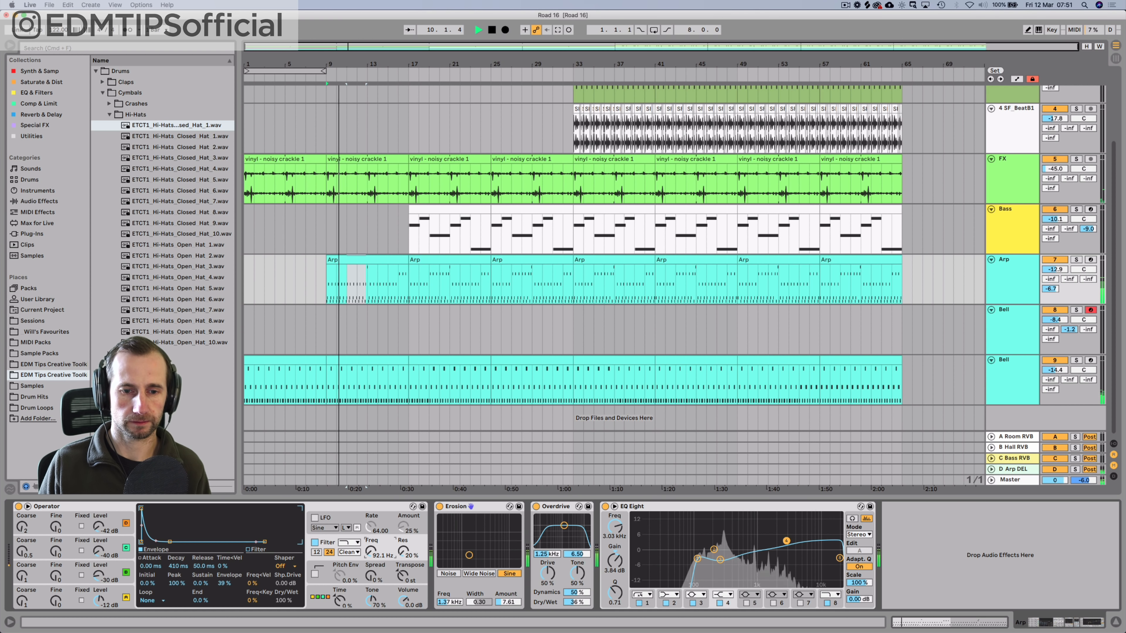
pyautogui.press('space')
pyautogui.press('space')
pyautogui.moveTo(223, 583); pyautogui.dragTo(224, 604)
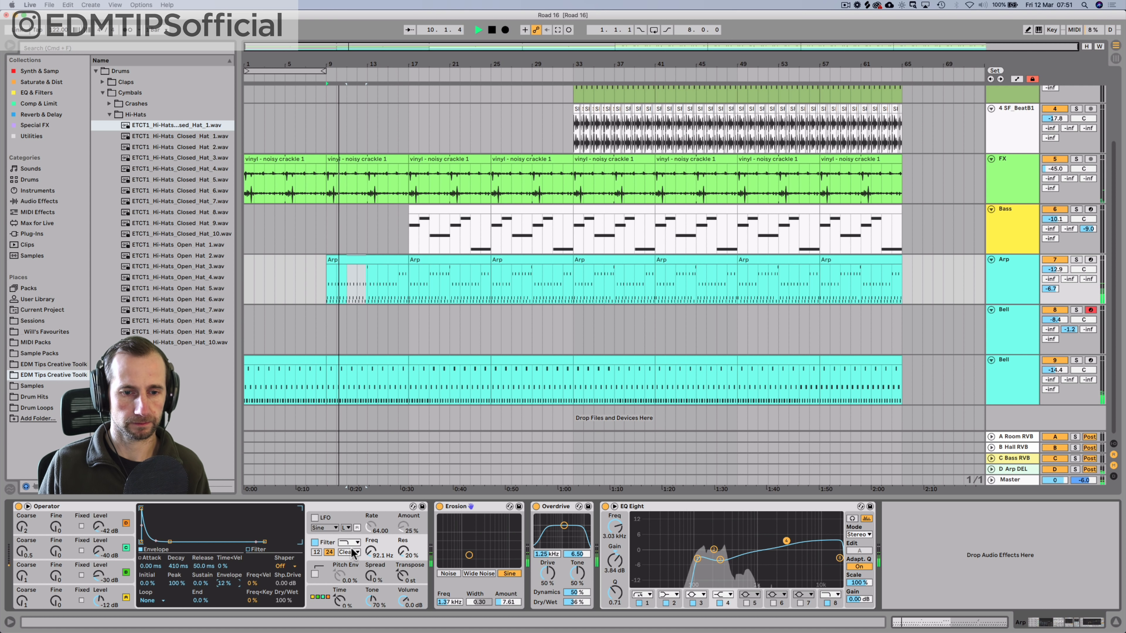
# Step: Show the Arp's Operator filter frequency automation and draw a rise from 92.1 Hz at bar 9 up to bar 25
pyautogui.rightClick(371, 550)
pyautogui.click(382, 579)
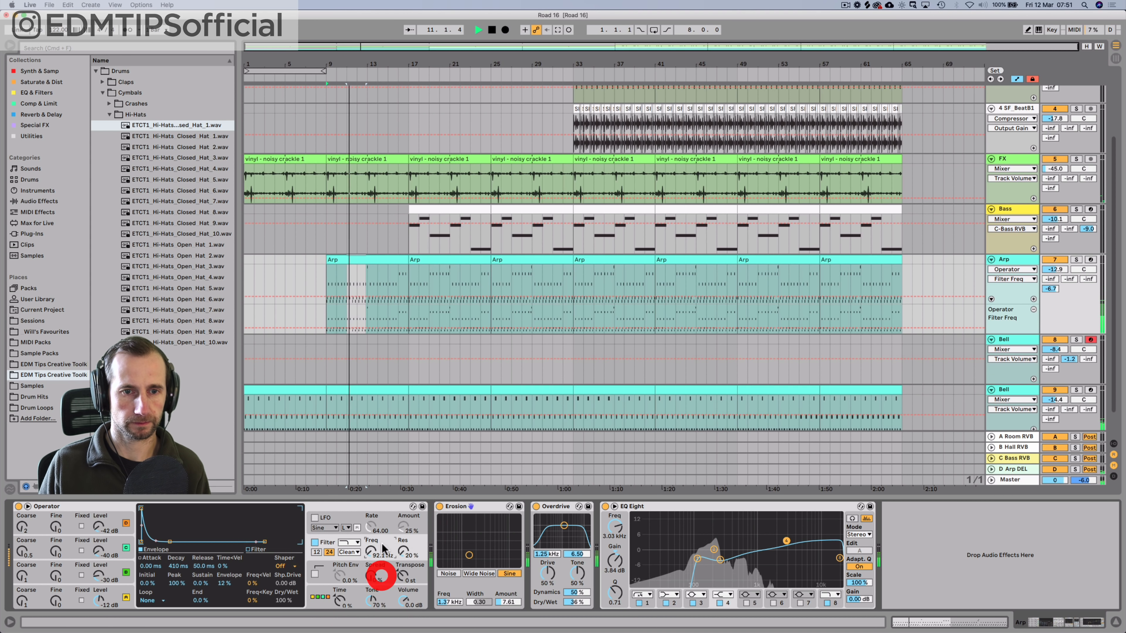
pyautogui.click(329, 328)
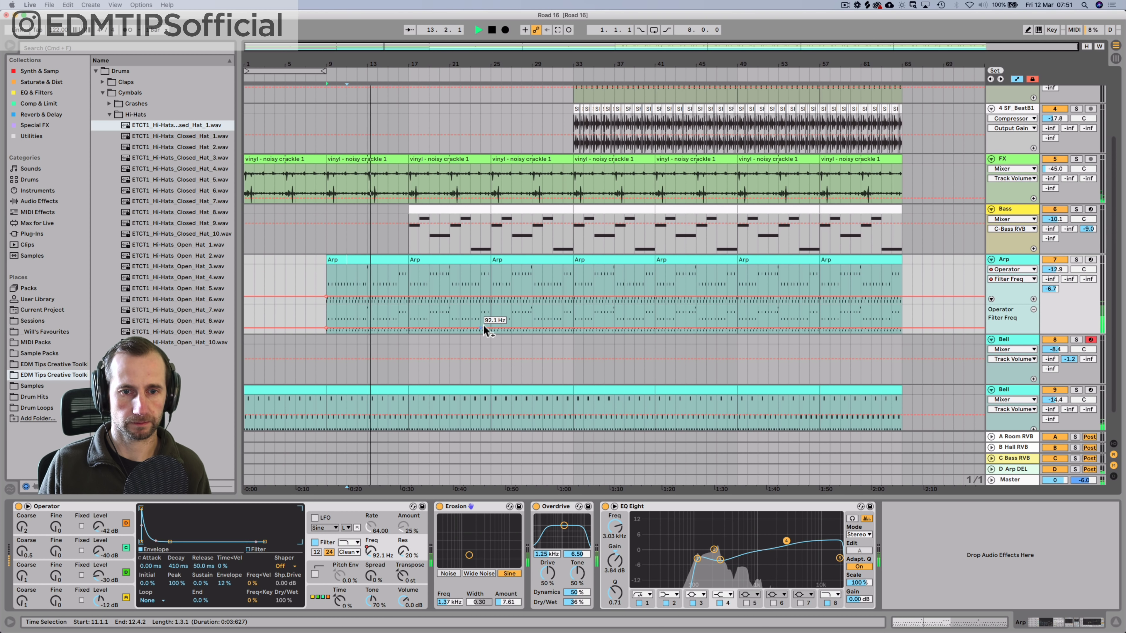
pyautogui.moveTo(491, 328); pyautogui.dragTo(491, 321)
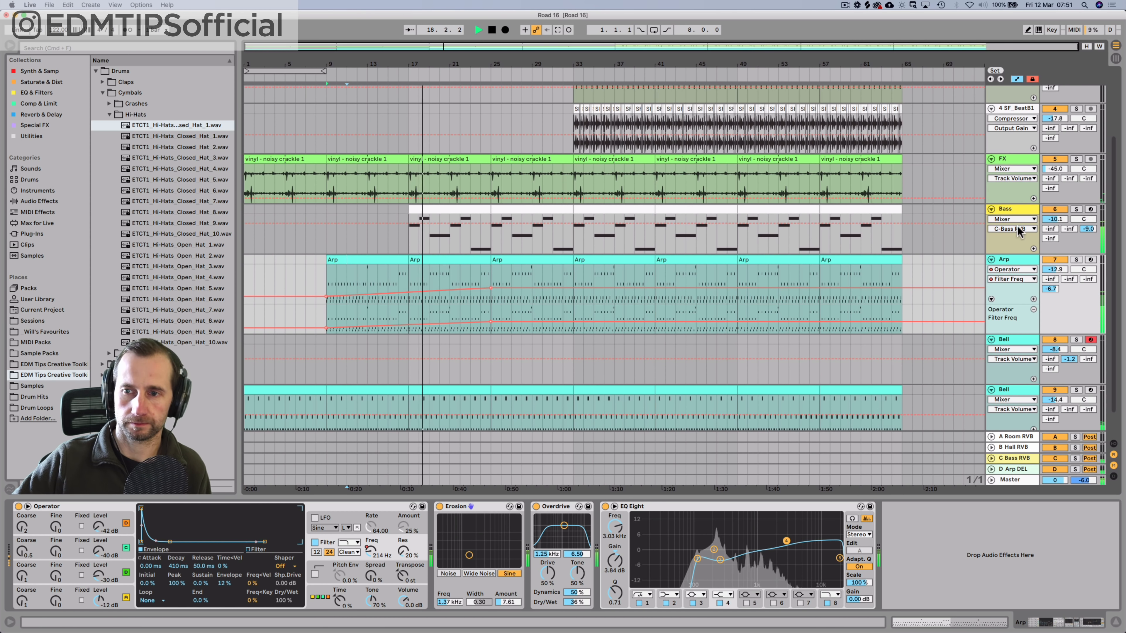
# Step: Add EQ Eight after A Bit Warmer on the Bass track, disable band 1, and set the high-cut band to 4.00 kHz
pyautogui.click(1019, 209)
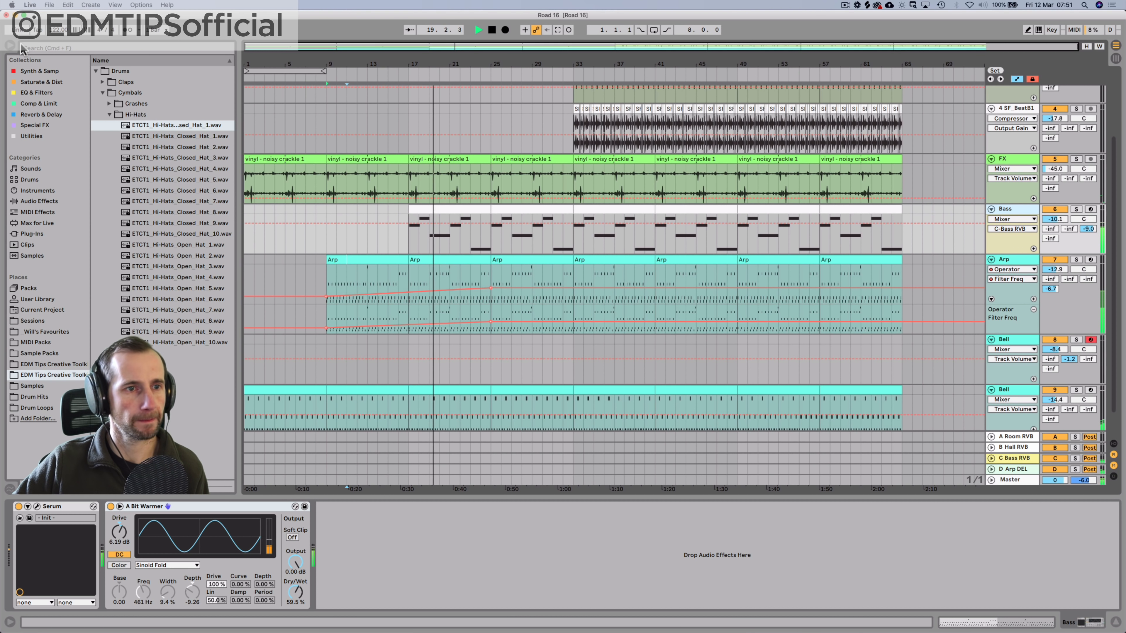
pyautogui.click(37, 92)
pyautogui.moveTo(211, 133); pyautogui.dragTo(432, 527)
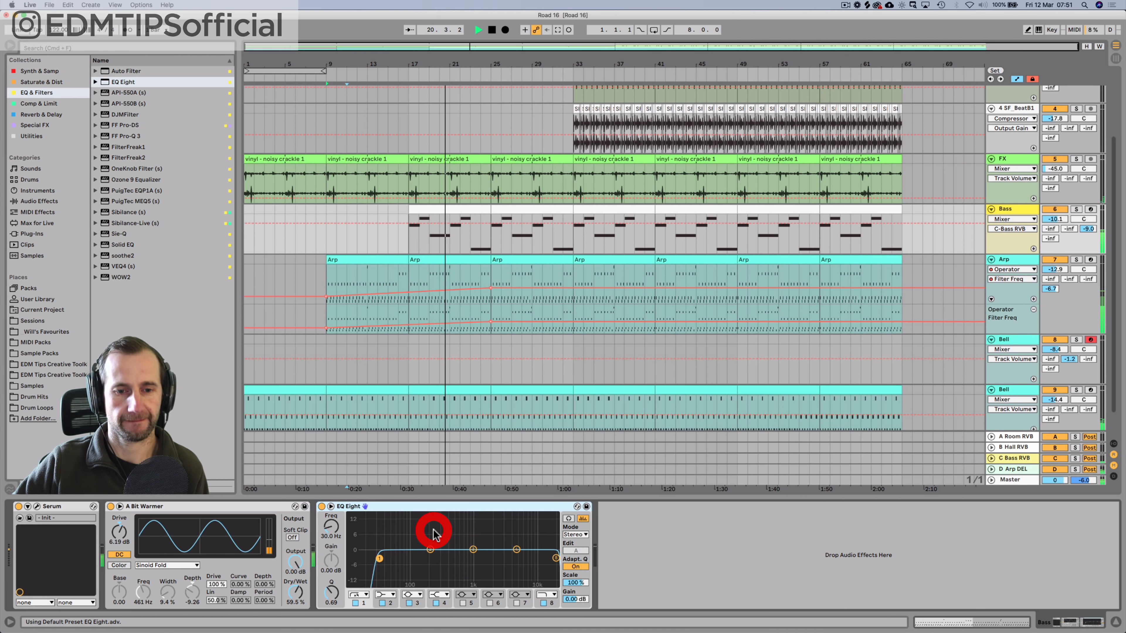
pyautogui.click(354, 603)
pyautogui.moveTo(546, 558); pyautogui.dragTo(510, 559)
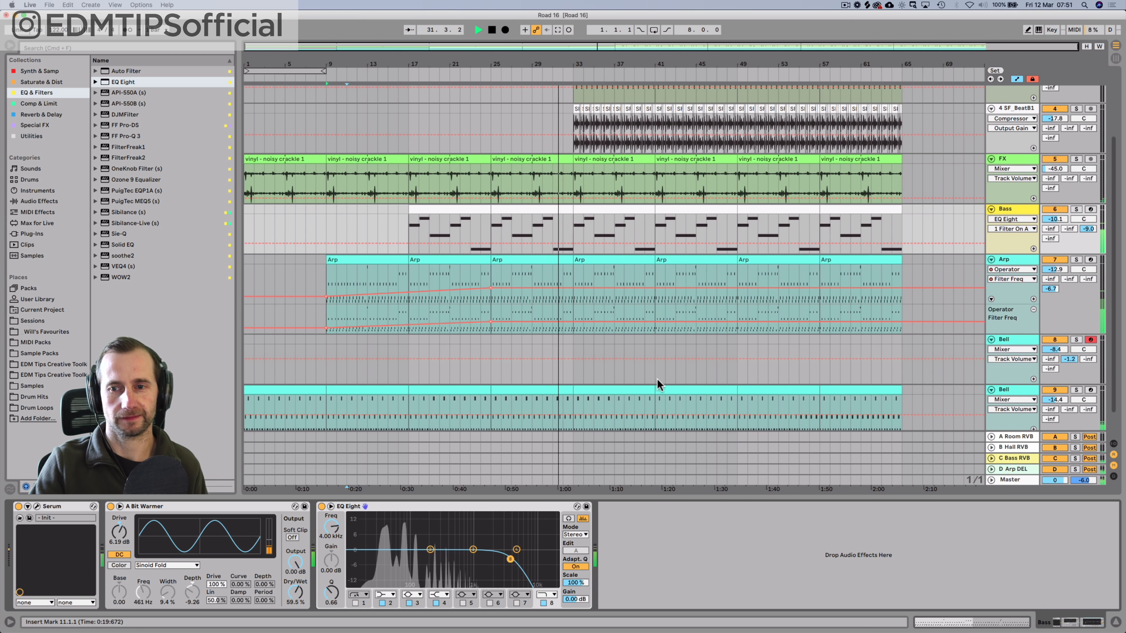
# Step: Stop playback, undo the Bass EQ, Arp filter and Arp note changes, and place the insert marker at bar 9 on Kicks
pyautogui.scroll(3, 657, 379)
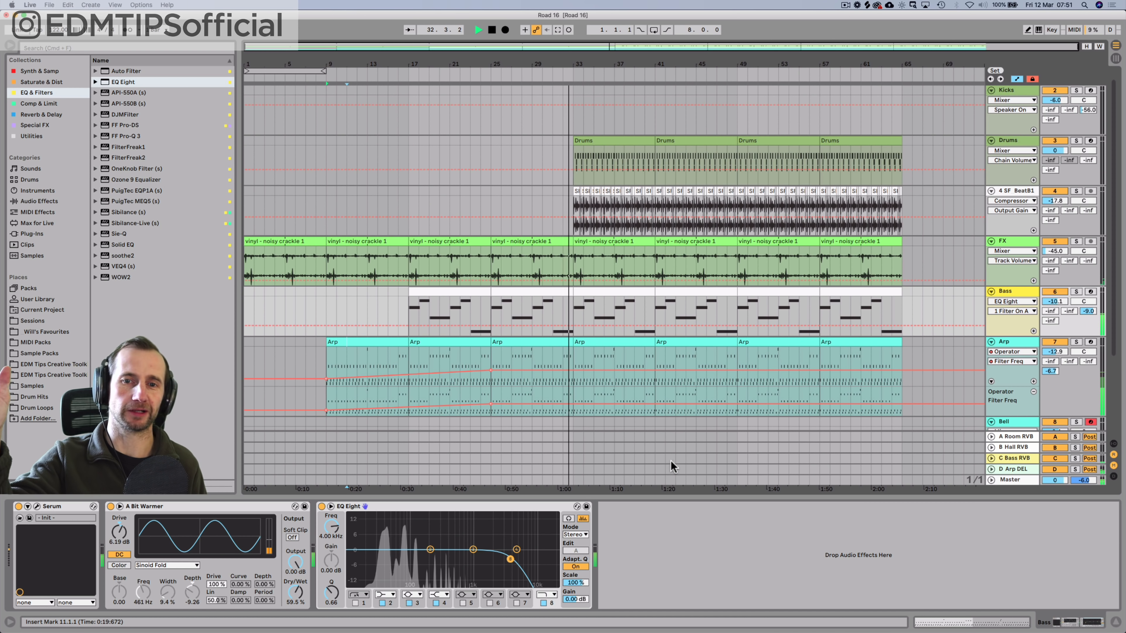
pyautogui.scroll(1, 1061, 202)
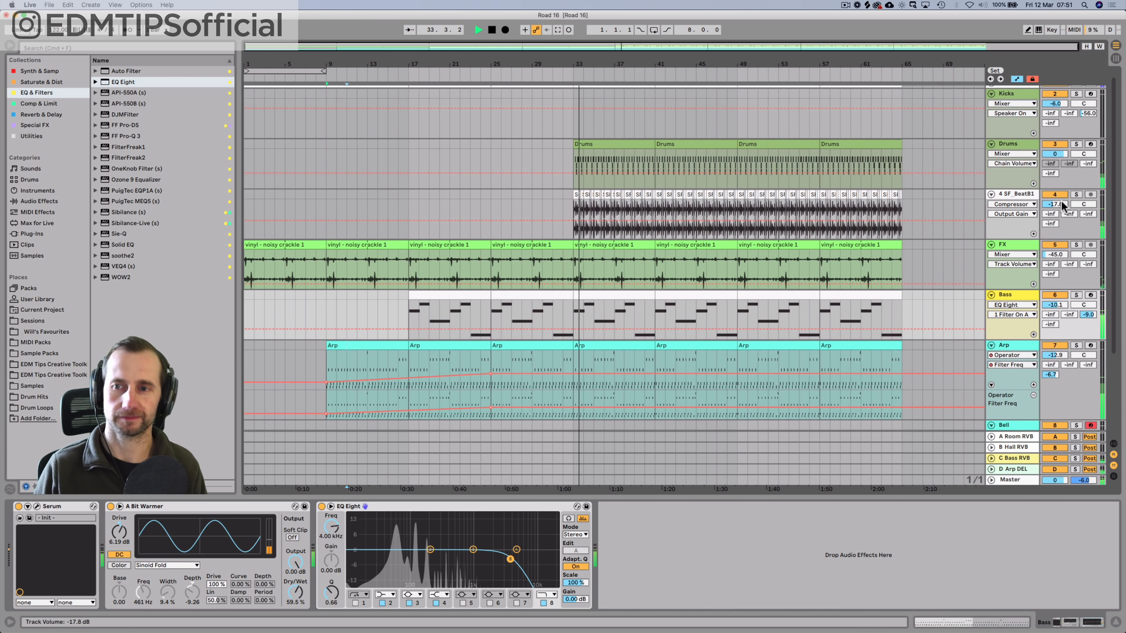
pyautogui.scroll(1, 1061, 201)
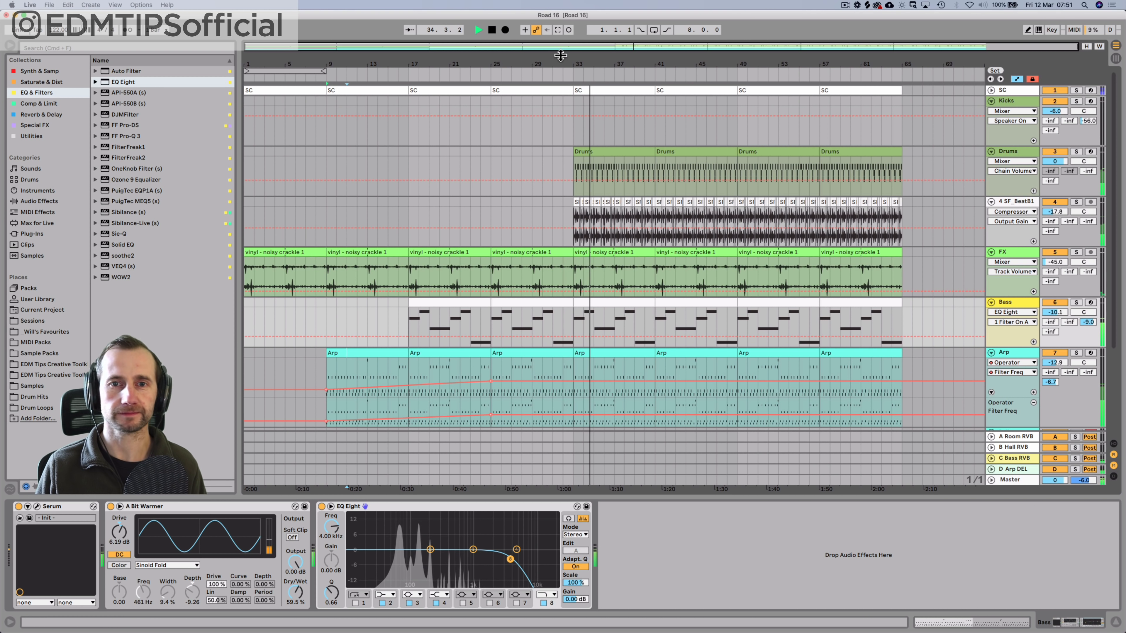
pyautogui.press('space')
pyautogui.press('cmd+z')
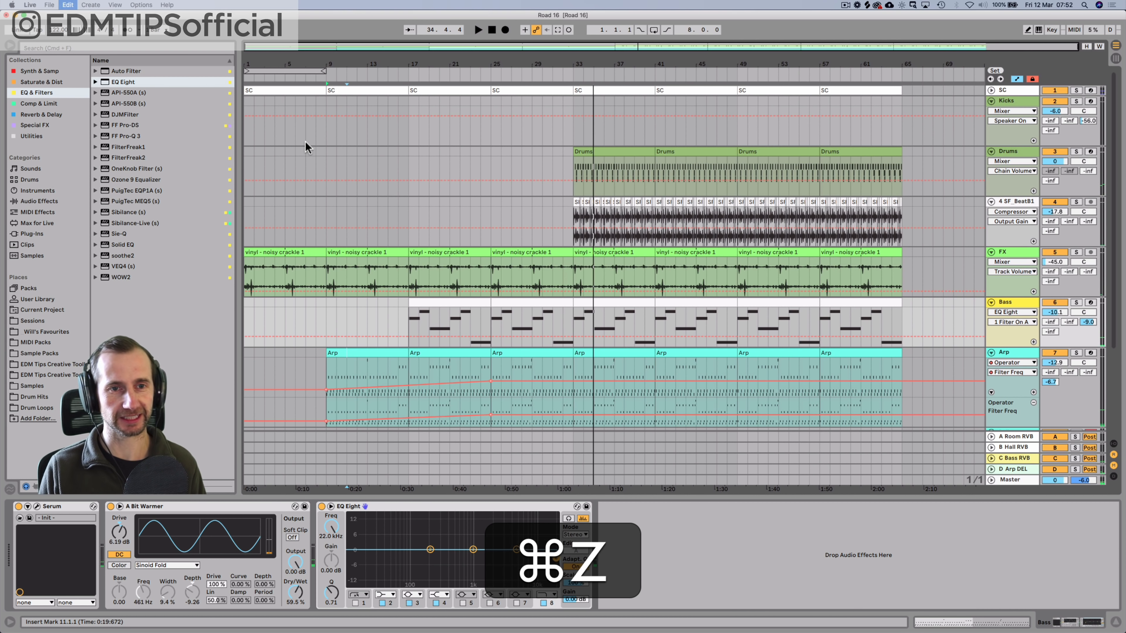
pyautogui.press('super+z')
pyautogui.click(318, 138)
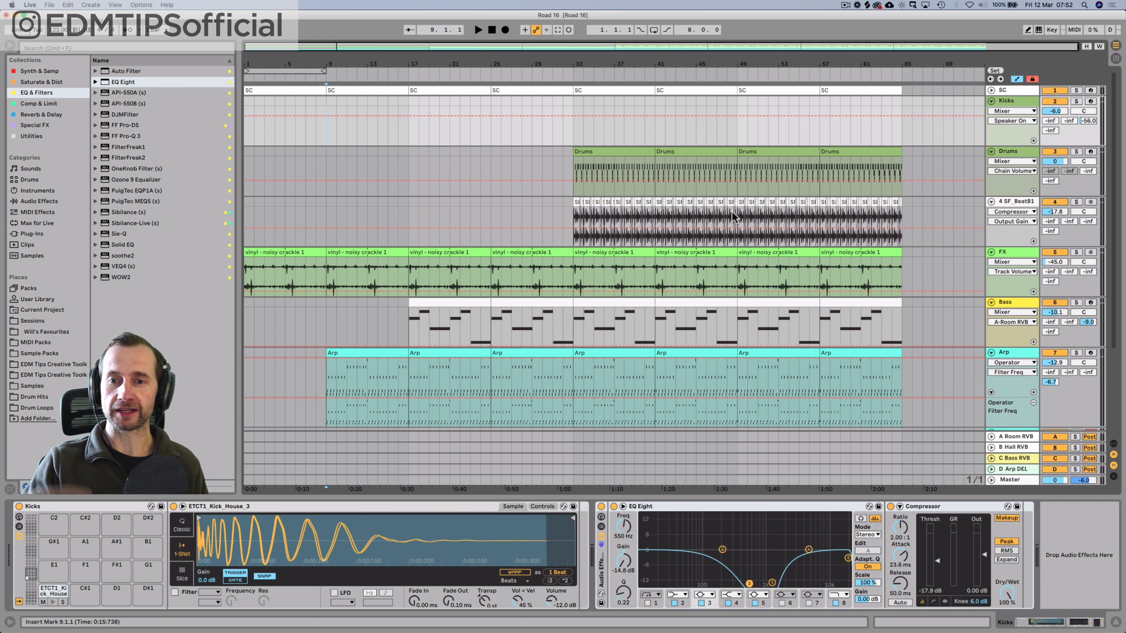
# Step: Examine the Arp track's devices, the available MIDI effects, and the notes in the Arp clip at bar 9
pyautogui.scroll(-3, 736, 217)
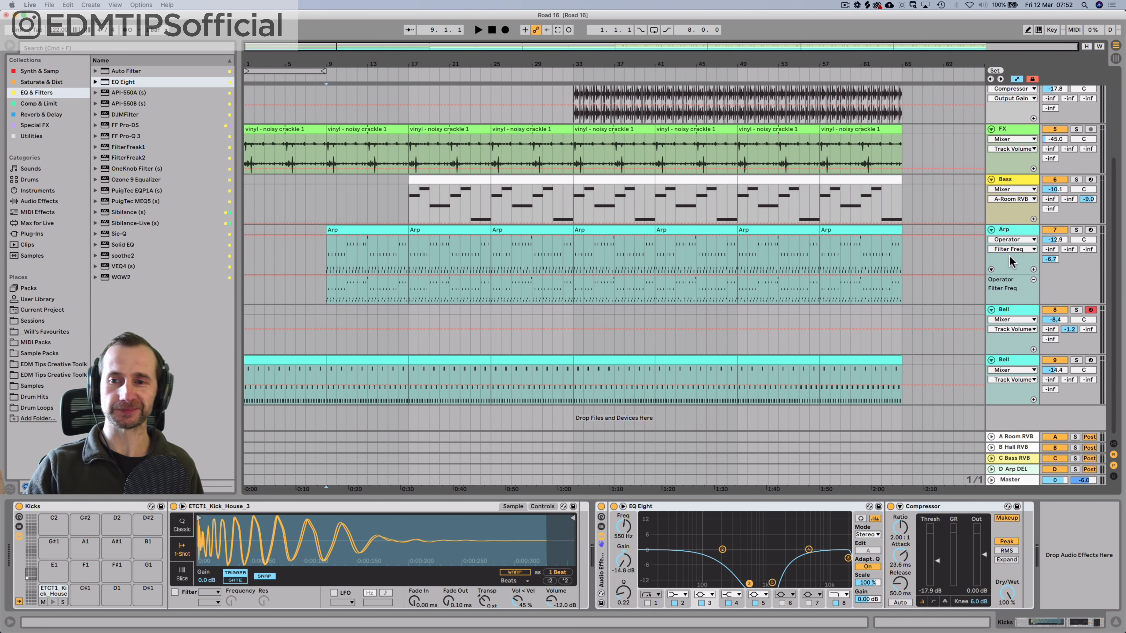
pyautogui.scroll(2, 1008, 255)
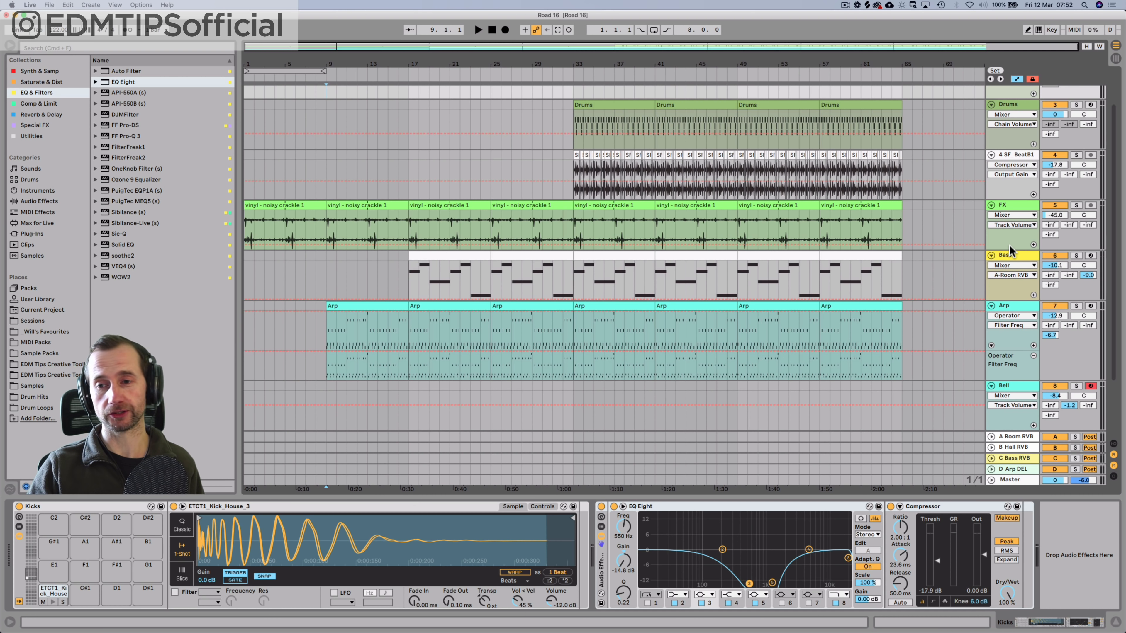
pyautogui.click(1021, 302)
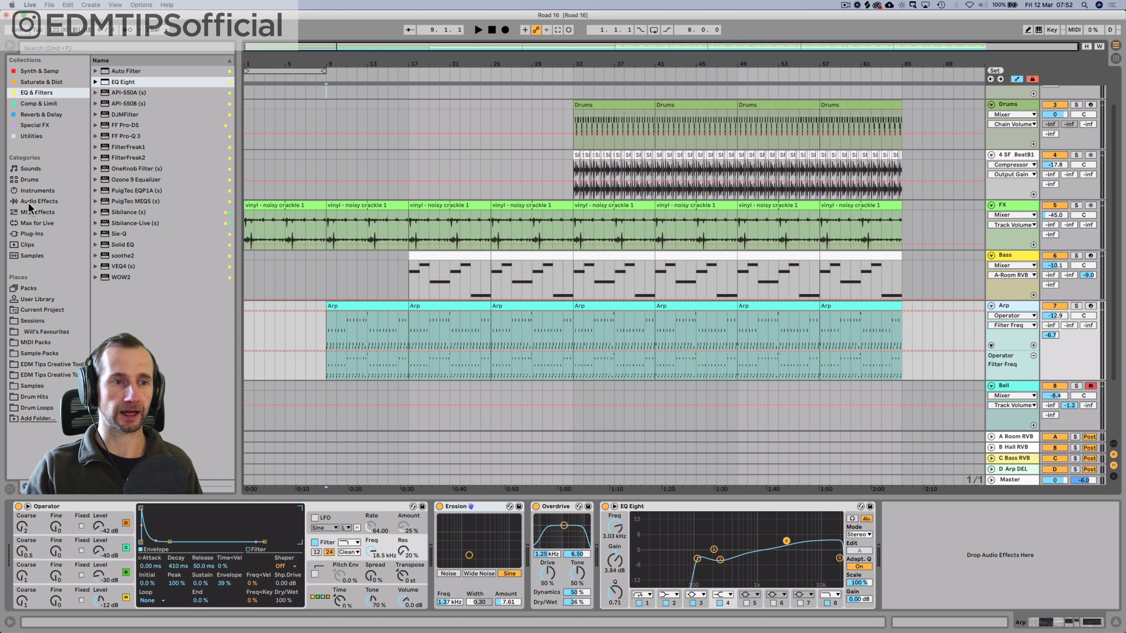
pyautogui.click(33, 211)
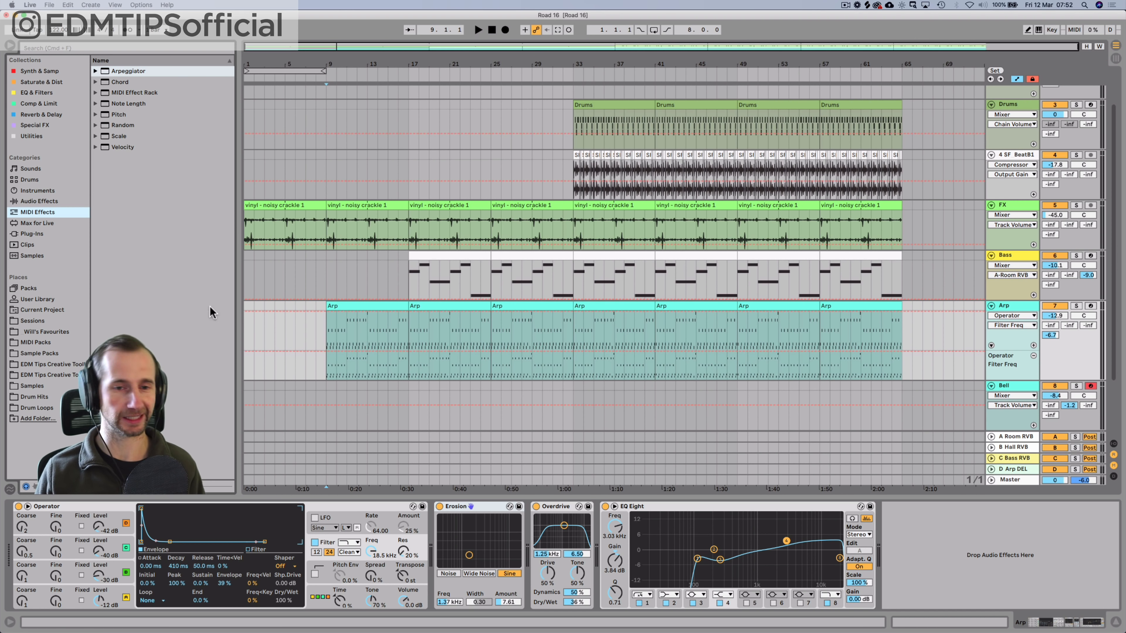
pyautogui.doubleClick(362, 306)
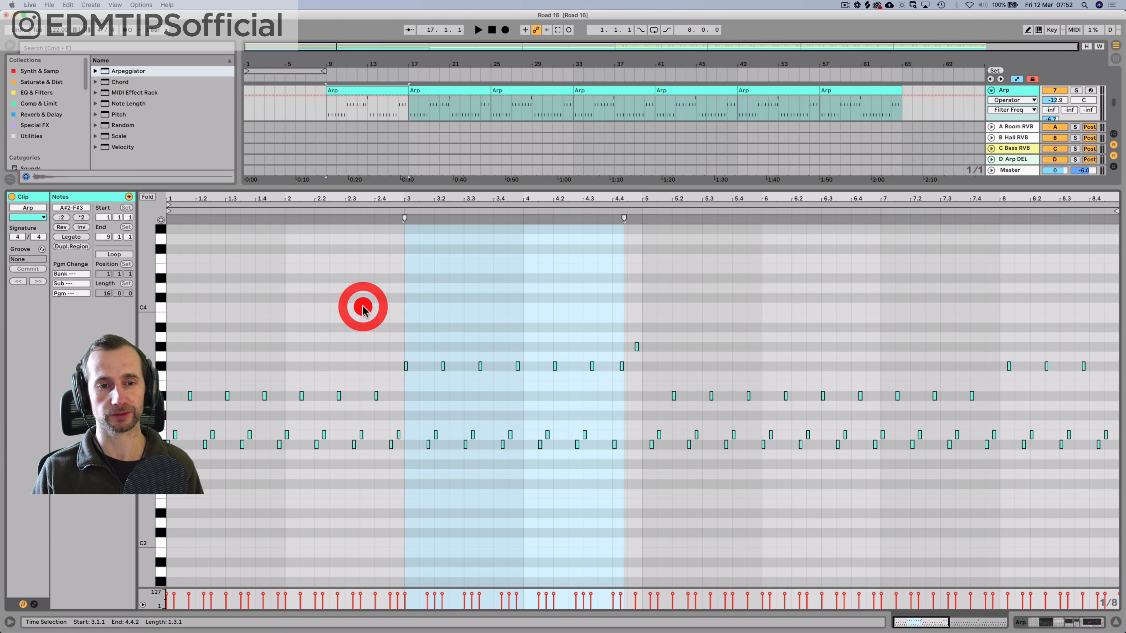
pyautogui.click(553, 313)
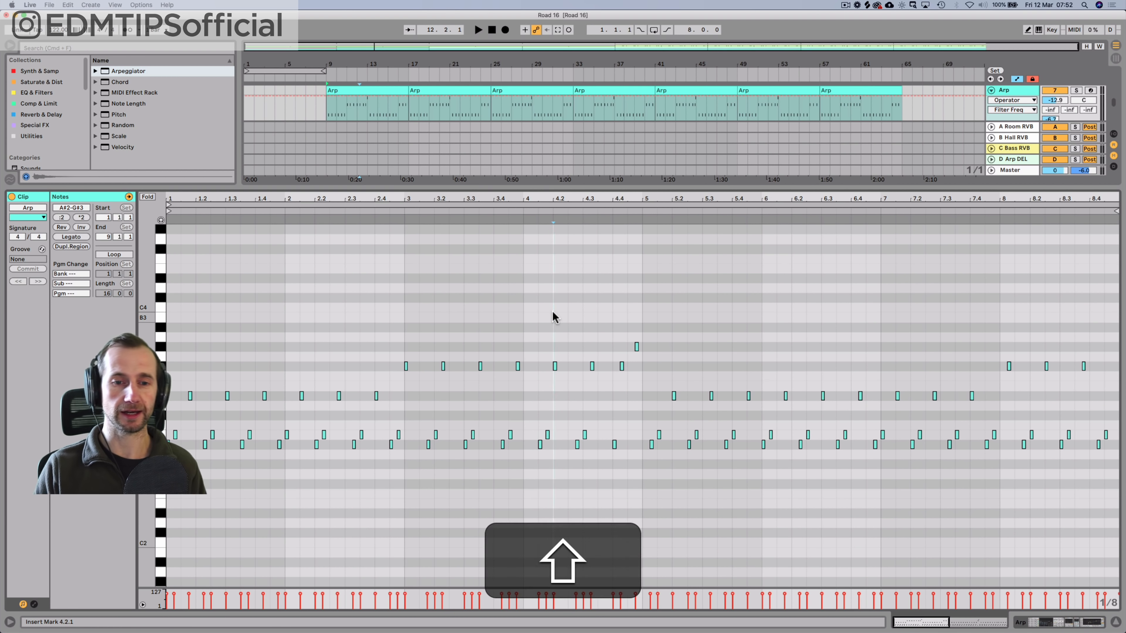
pyautogui.hotkey('shift', 'Tab')
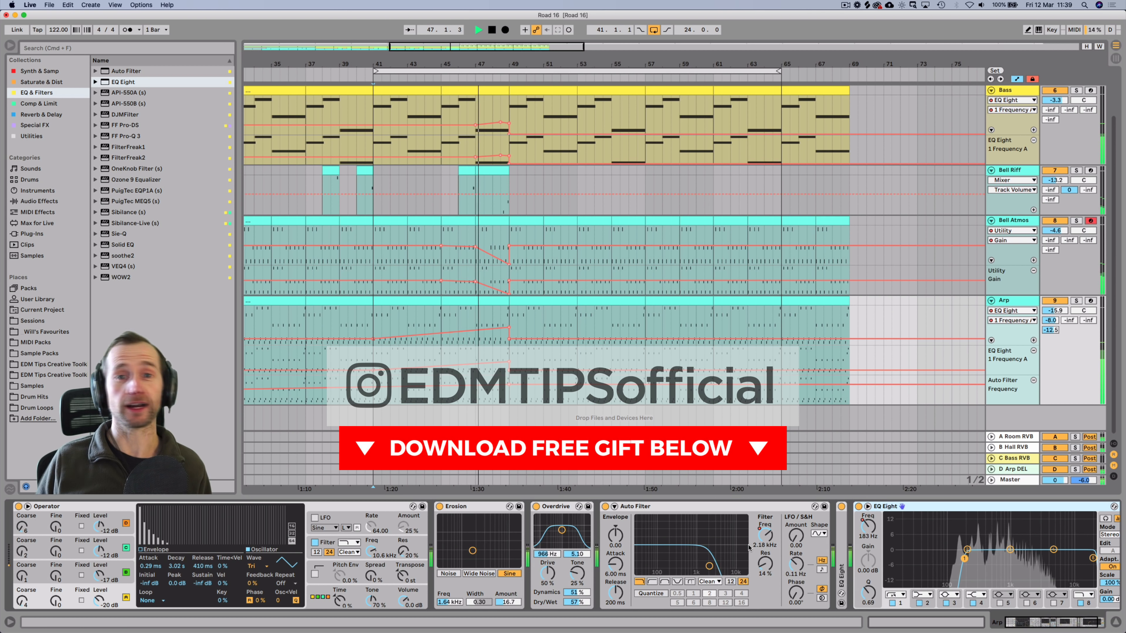
# Step: Display the devices on the Bell Atmos track during playback
pyautogui.press('Up')
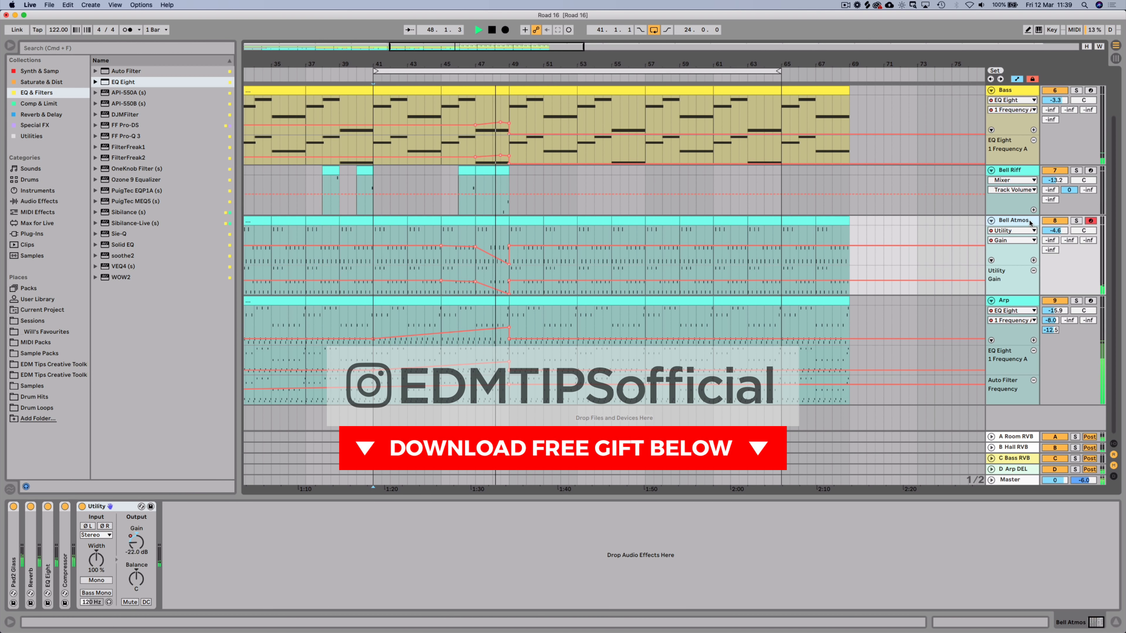